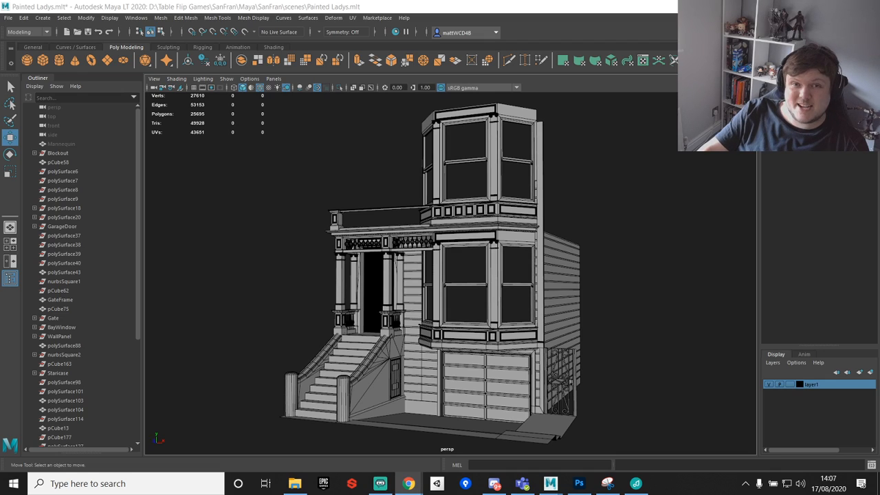
Step: Switch to Chrome and examine the Painted Ladies house facade, garage and bay window in Street View
click(408, 483)
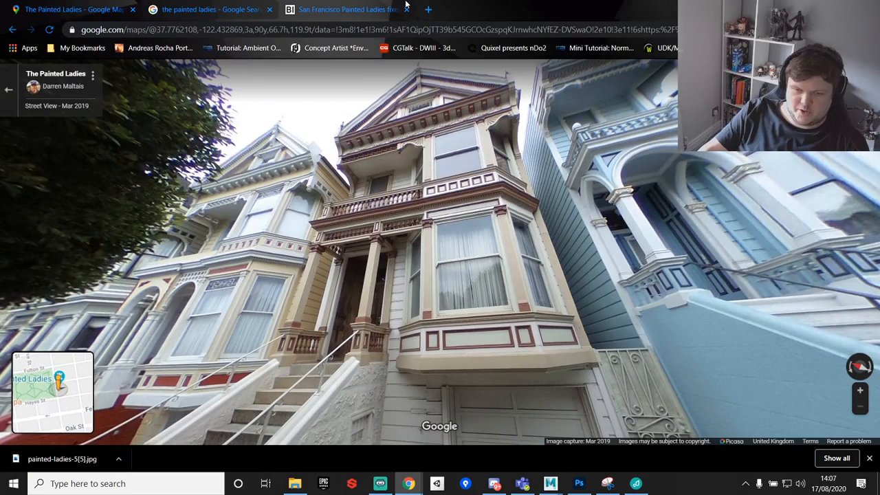
drag(476, 362, 478, 306)
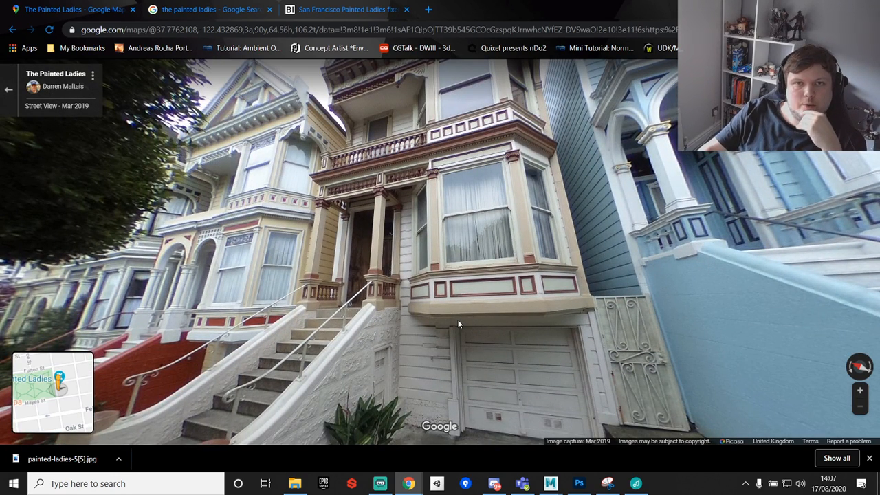
click(488, 218)
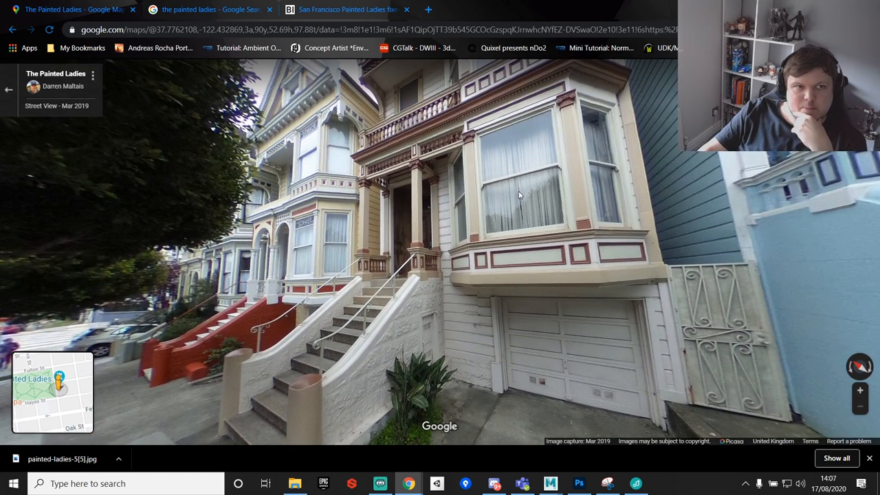
drag(576, 189, 498, 249)
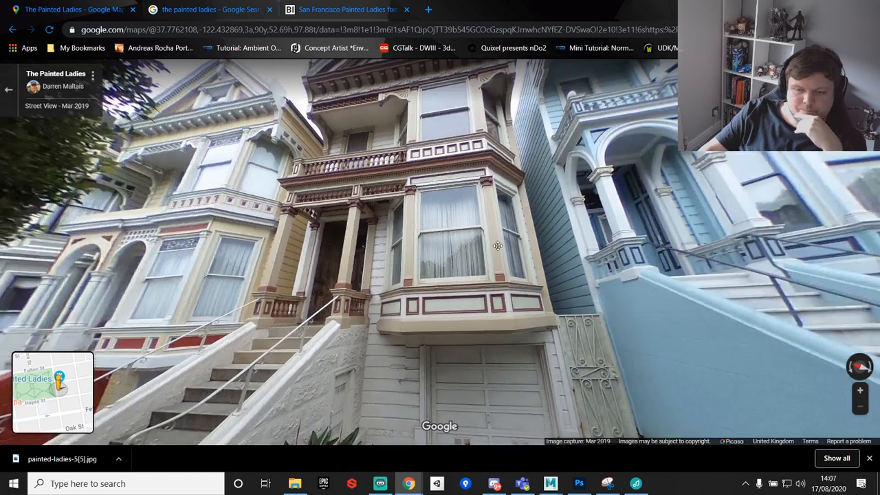
click(460, 199)
Step: Return to Maya and turn off the wireframe overlay on the shaded house model
drag(474, 9, 879, 28)
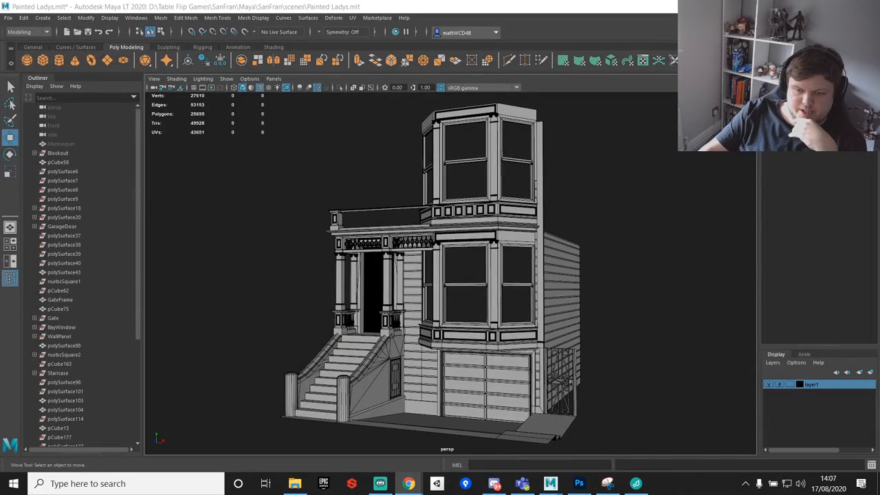
scroll(454, 260, up, 3)
alt+middle_drag(538, 330, 516, 284)
mouse_move(419, 262)
alt+mouse_down()
mouse_move(488, 262)
mouse_move(392, 218)
alt+mouse_up()
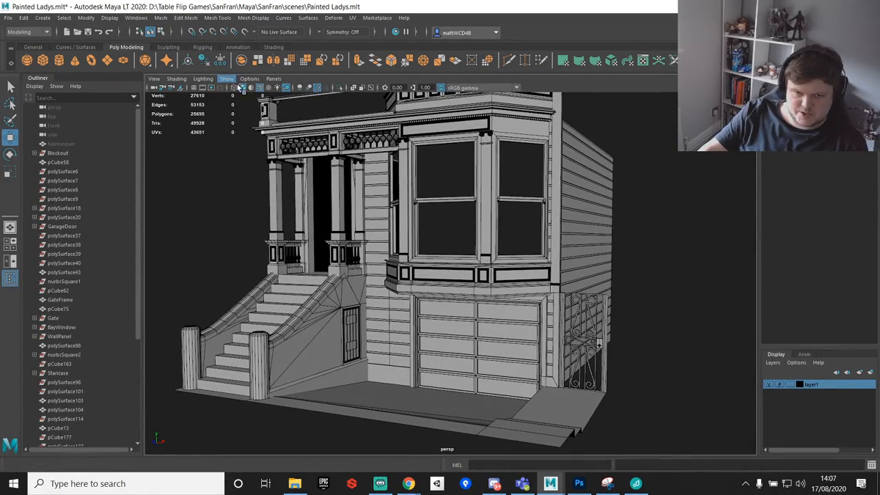
click(264, 94)
mouse_move(492, 250)
alt+mouse_down()
mouse_move(480, 270)
mouse_move(346, 305)
mouse_move(444, 356)
mouse_move(503, 289)
mouse_move(474, 248)
mouse_move(503, 291)
mouse_move(470, 258)
mouse_move(506, 259)
mouse_move(490, 298)
mouse_move(488, 227)
alt+mouse_up()
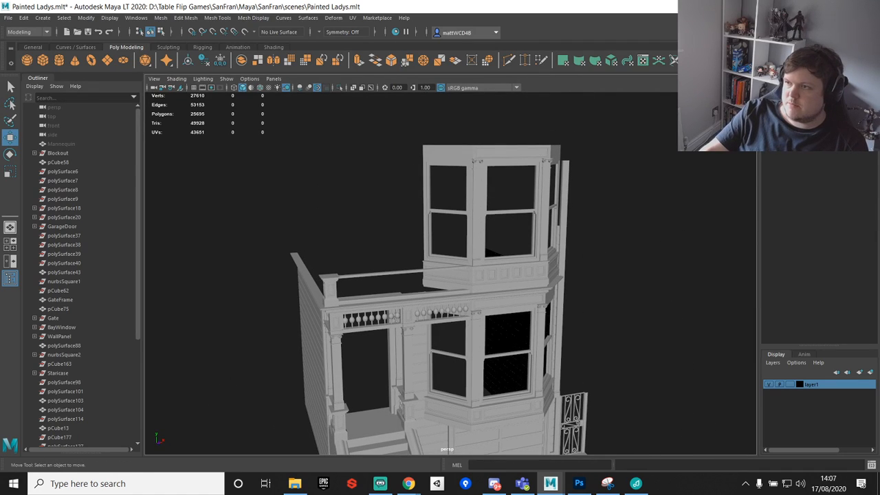
Step: Compare the reference house in Street View, examining its gable, bay windows, porch, staircase and garage from several angles
drag(879, 196, 413, 2)
drag(414, 195, 397, 257)
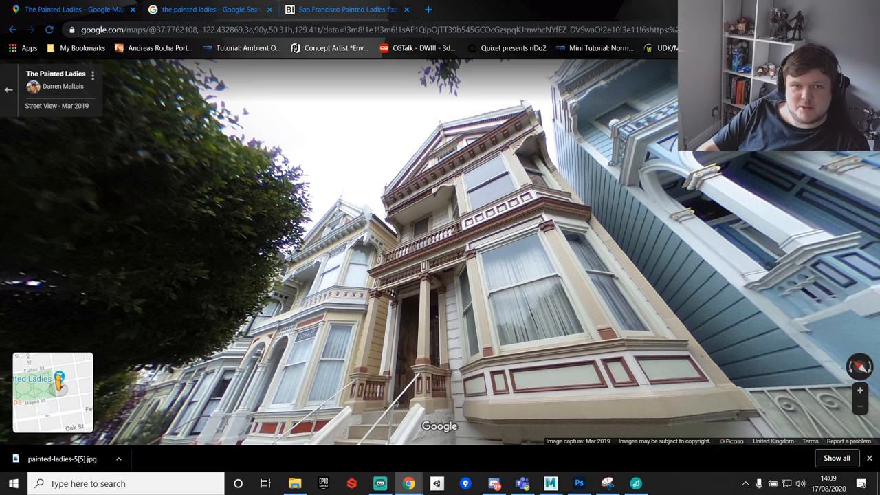
drag(486, 2, 879, 28)
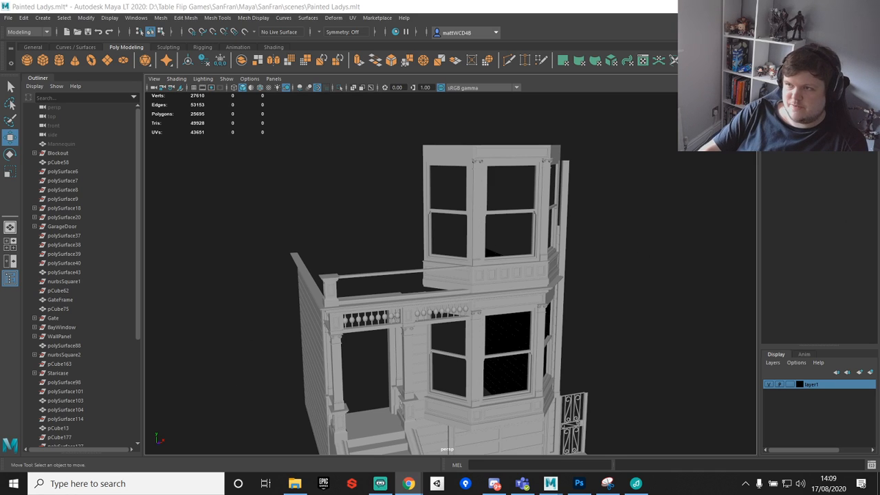
drag(879, 392, 538, 1)
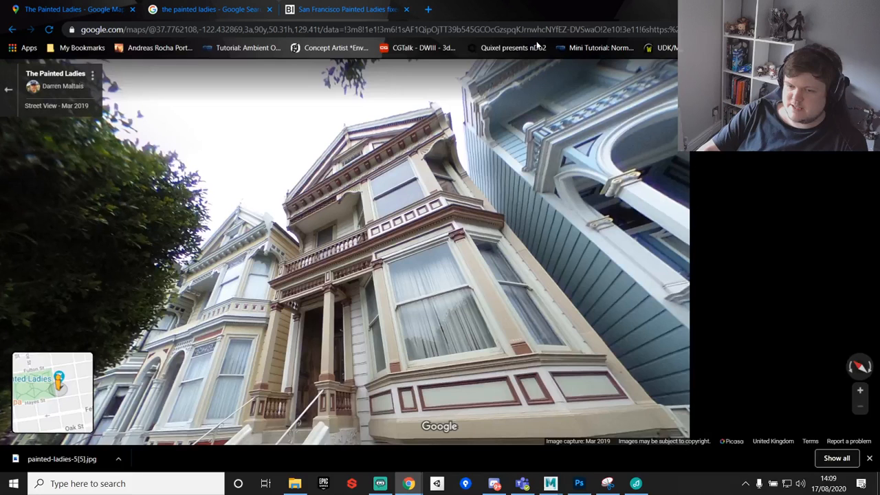
drag(561, 292, 467, 190)
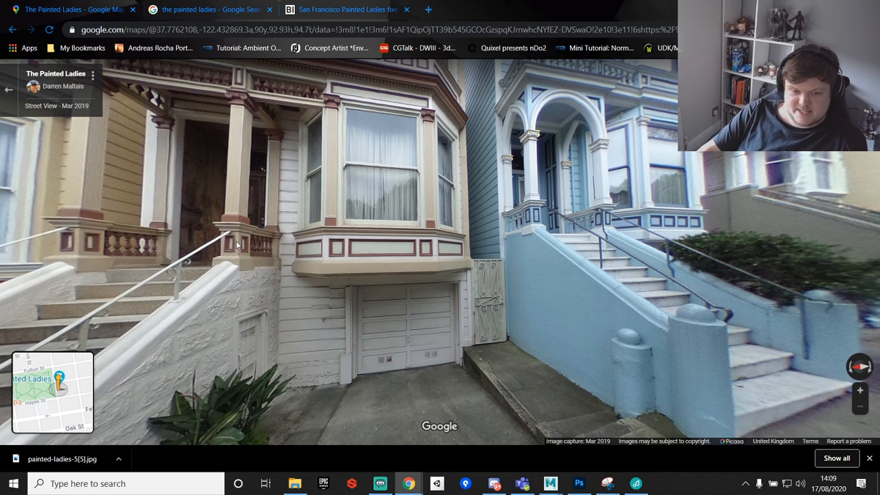
drag(95, 308, 525, 208)
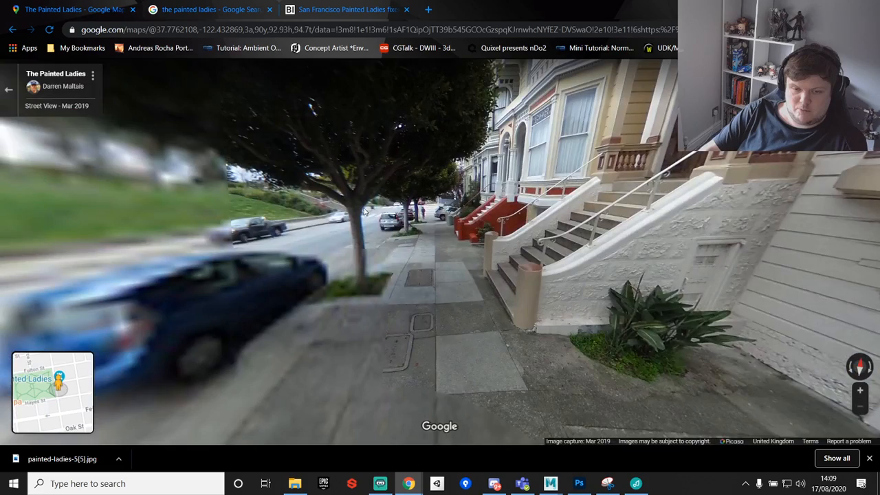
drag(360, 209, 489, 258)
drag(811, 153, 659, 200)
drag(770, 196, 473, 202)
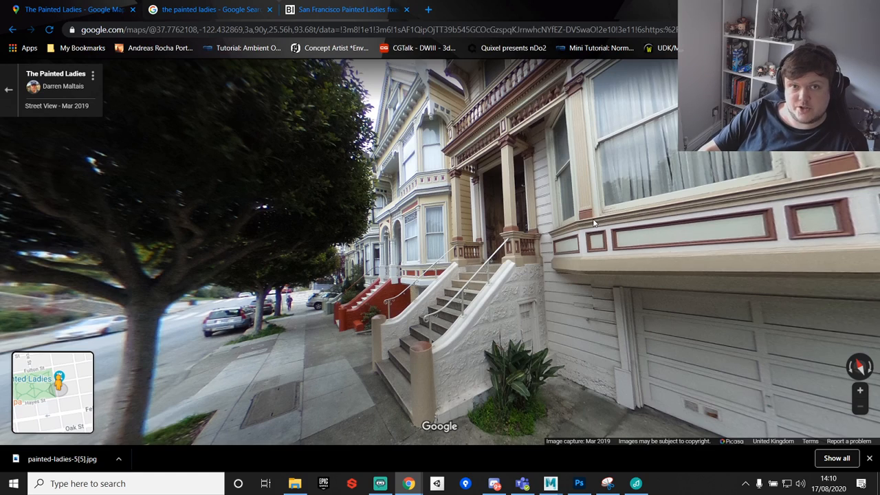
drag(664, 262, 516, 111)
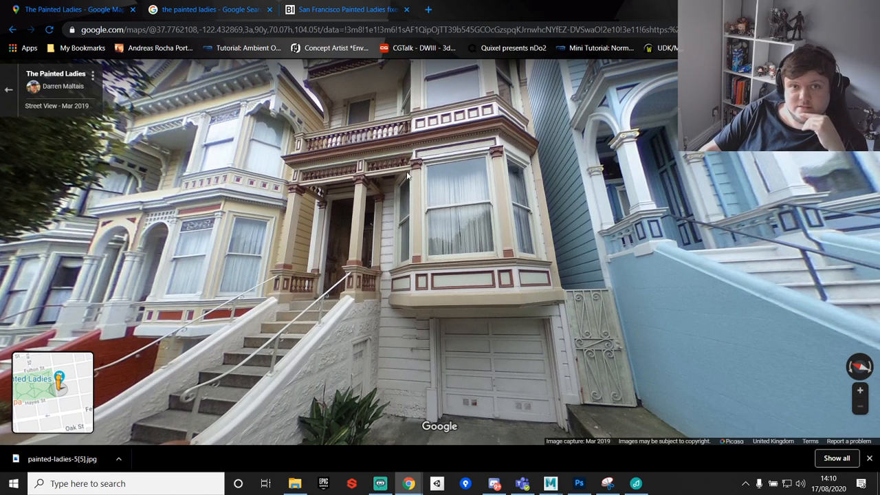
click(478, 215)
click(503, 166)
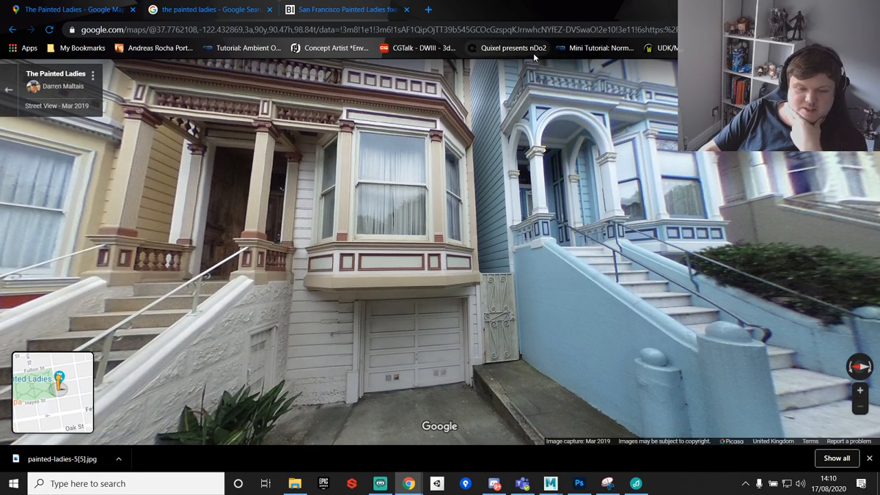
click(500, 242)
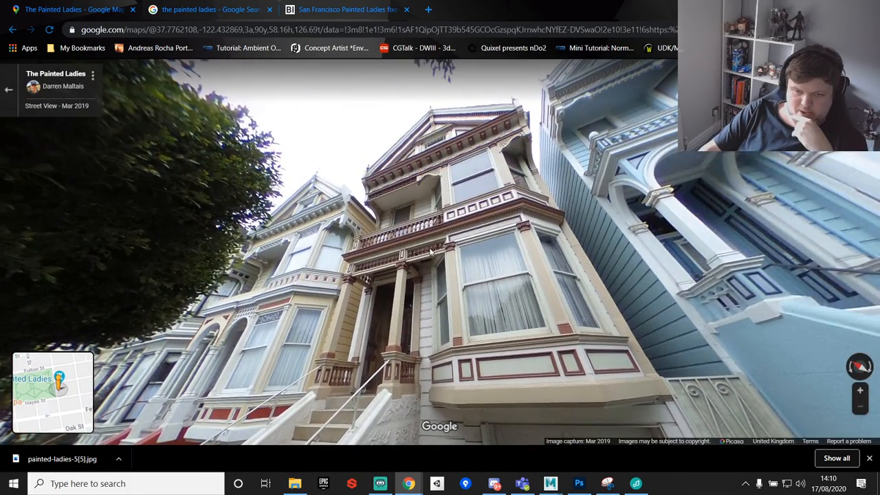
Step: Return to Maya and examine the cornice and trim details above the lower bay window up close
key(alt+Tab)
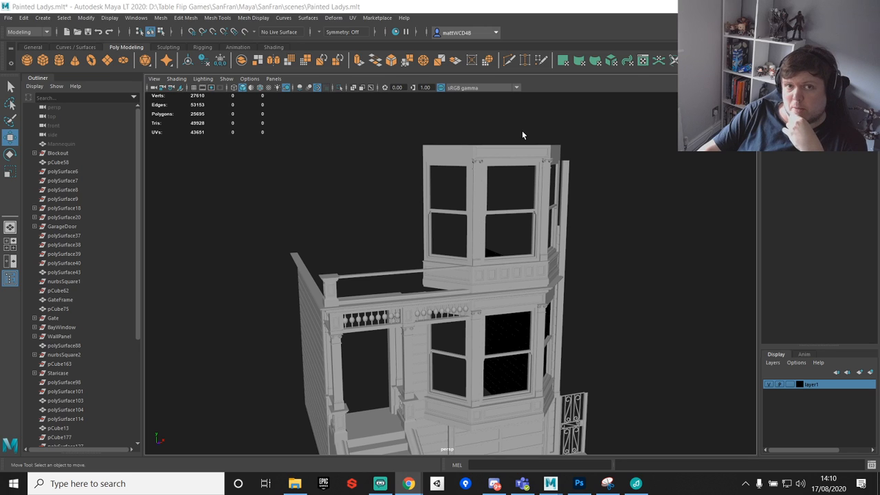
alt+drag(499, 230, 520, 295)
scroll(520, 296, up, 3)
alt+middle_drag(465, 231, 502, 273)
scroll(451, 280, up, 4)
scroll(451, 280, up, 6)
alt+drag(306, 202, 489, 224)
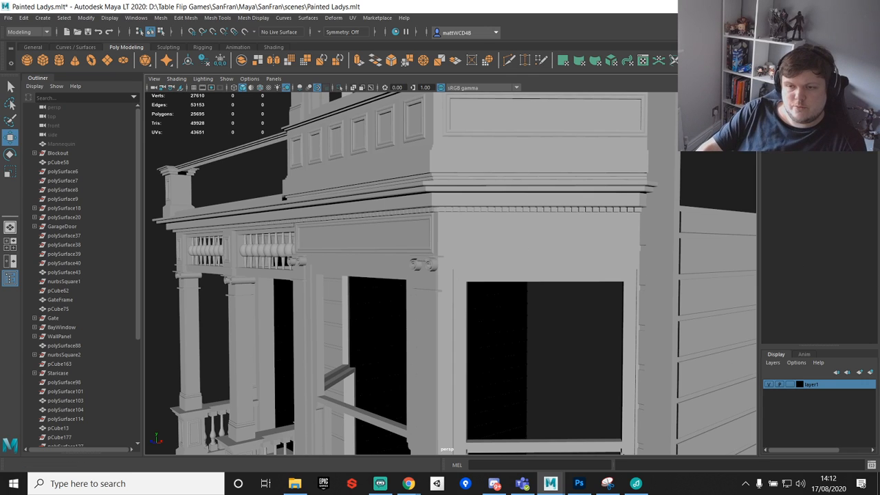
Step: Open the Epic Games Launcher from the desktop and show its Unreal Engine section
key(super+d)
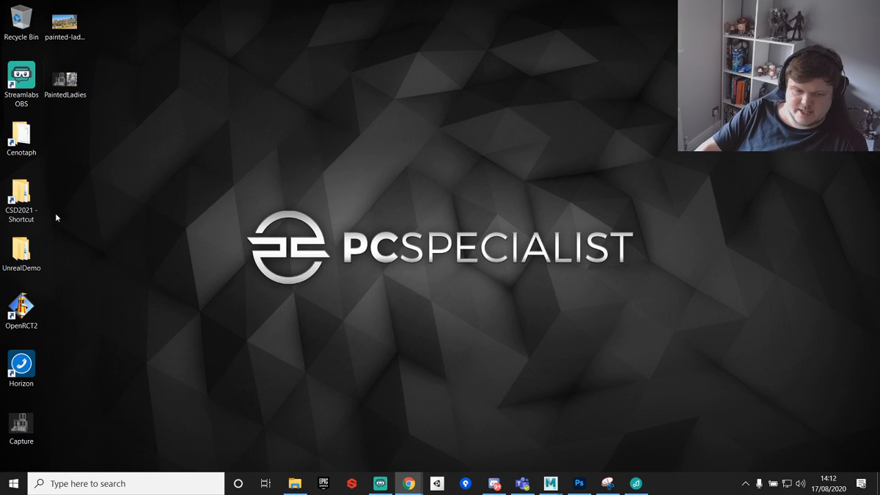
click(323, 483)
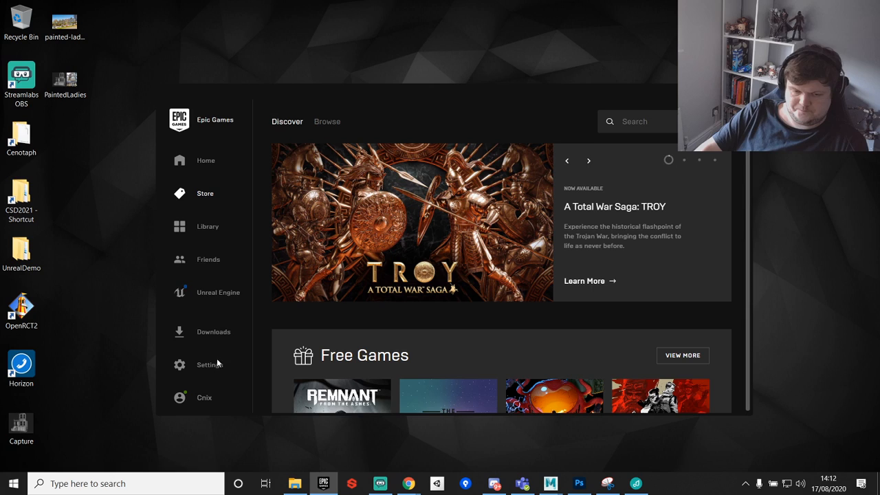
click(206, 292)
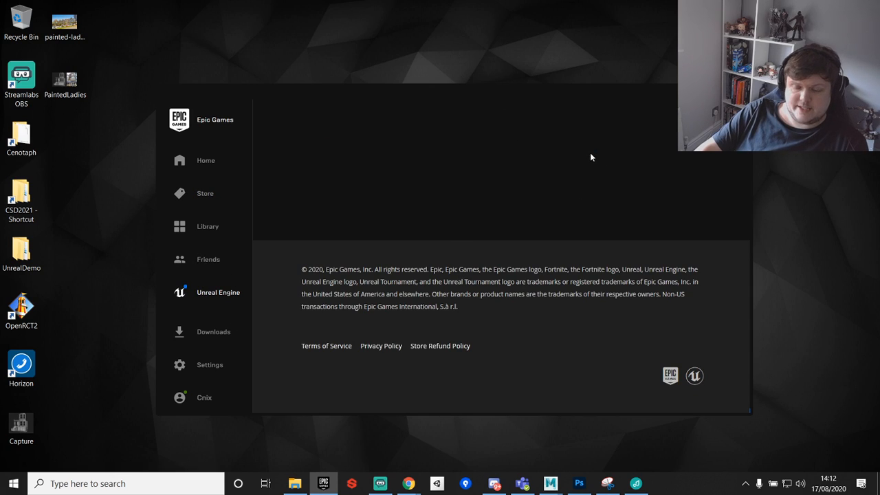
Step: Switch back to Maya and examine the whole house front from above, including the staircase and driveway
mouse_move(558, 488)
click(598, 431)
scroll(503, 314, down, 5)
alt+drag(470, 307, 430, 251)
alt+middle_drag(430, 252, 448, 311)
scroll(451, 145, down, 3)
alt+middle_drag(454, 206, 488, 286)
alt+drag(487, 286, 521, 225)
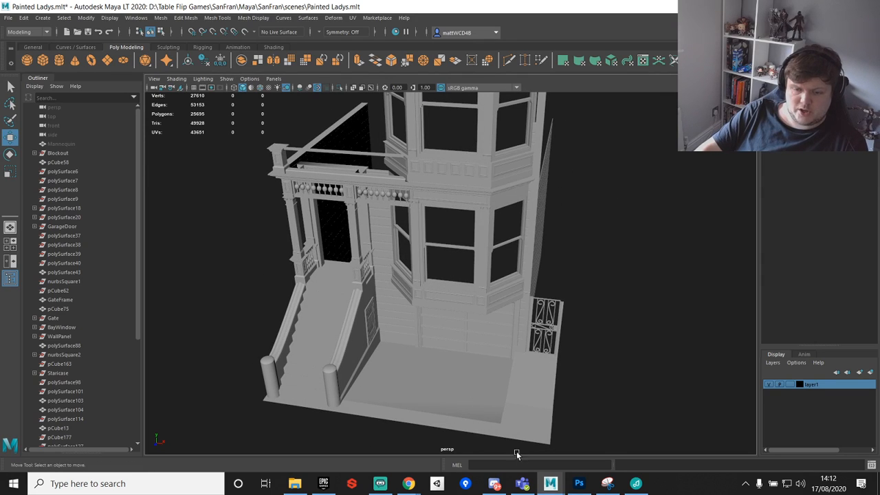
Step: Bring up the Epic Games Launcher and look through the Unreal Engine library's installed versions and projects
mouse_move(496, 485)
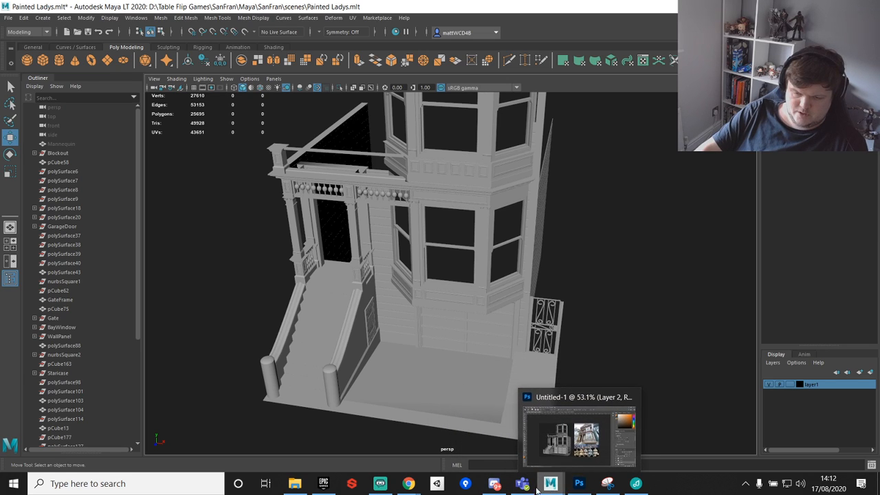
click(323, 484)
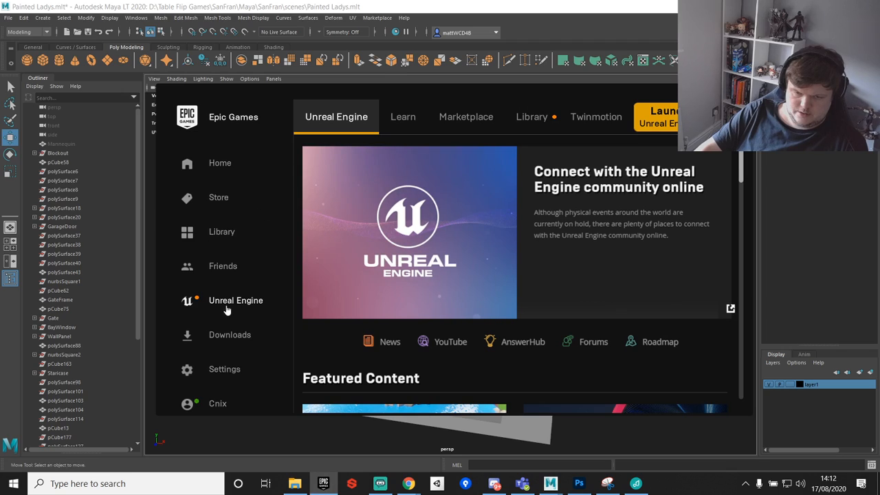
click(531, 117)
scroll(526, 261, down, 2)
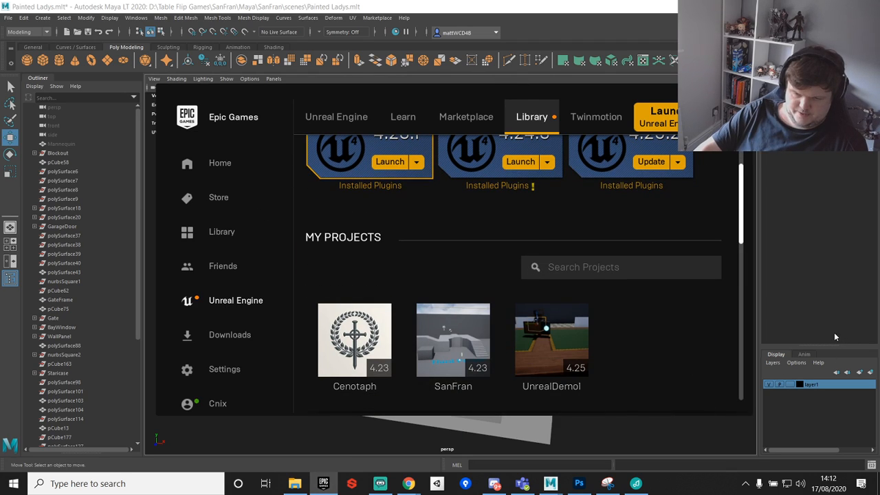
scroll(511, 192, up, 1)
Step: Return to Maya and inspect one of the small balusters in the frieze above the porch entrance
click(550, 483)
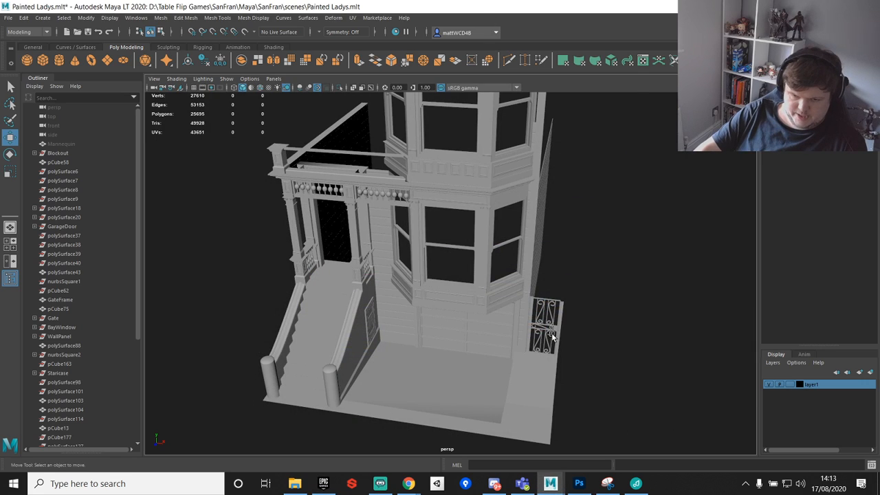
click(636, 483)
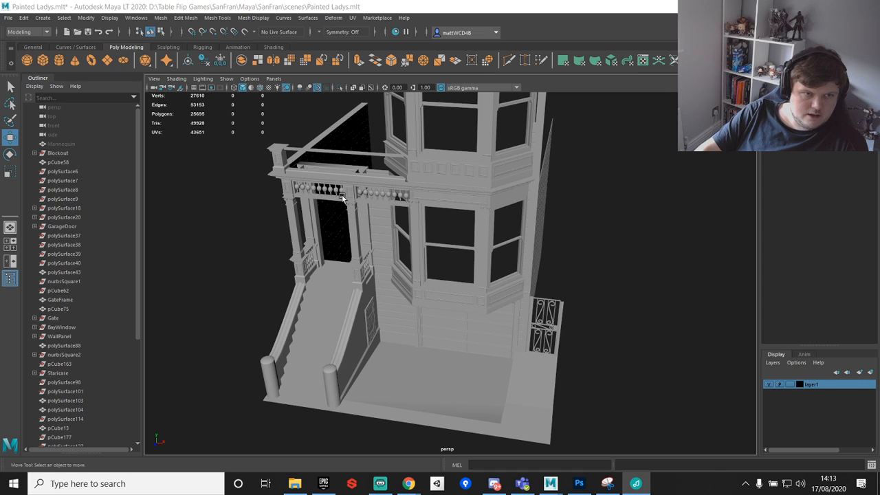
alt+drag(453, 239, 399, 202)
scroll(399, 202, up, 4)
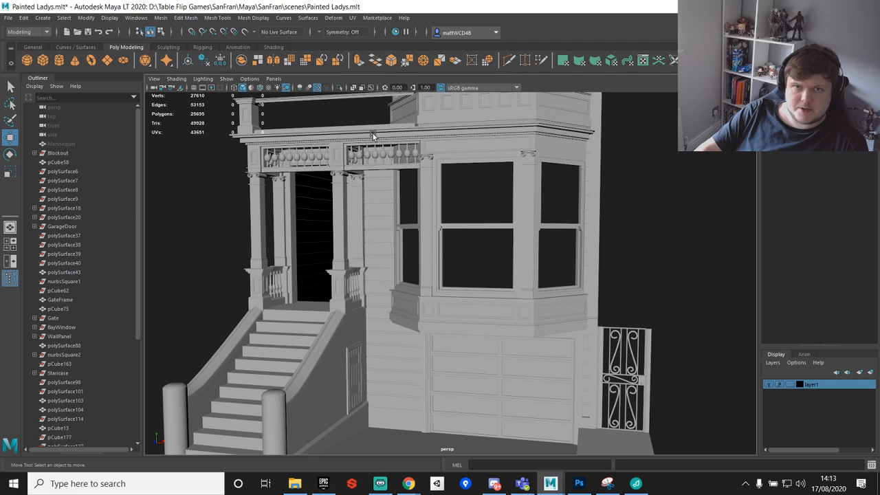
alt+middle_drag(361, 125, 383, 171)
alt+drag(352, 216, 381, 256)
click(357, 242)
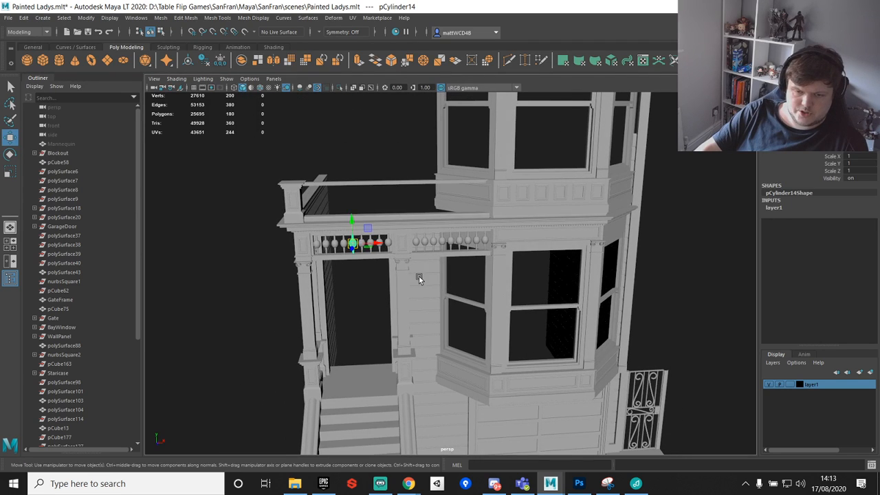
key(f)
scroll(516, 265, down, 6)
click(341, 337)
alt+drag(342, 336, 493, 301)
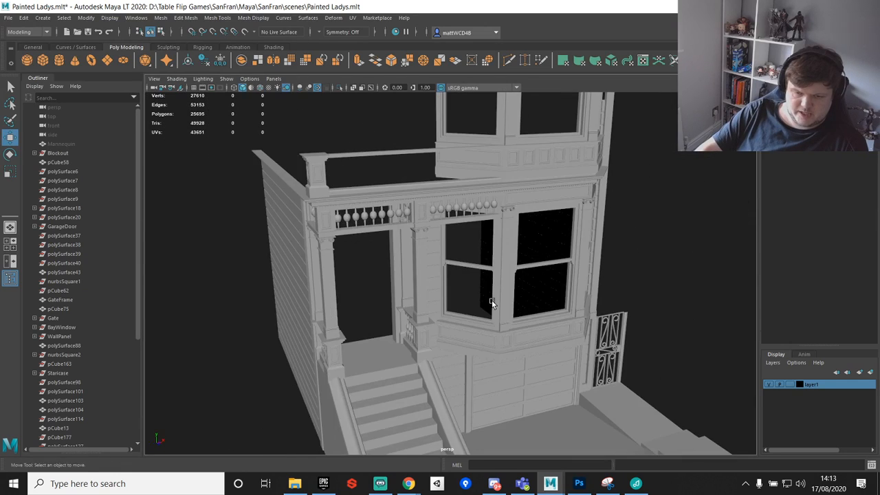
Step: Select a baluster in the porch railing beside the stairs and frame it to examine its geometry
alt+middle_drag(493, 301, 488, 264)
alt+drag(487, 264, 435, 261)
scroll(427, 255, up, 3)
alt+right_drag(396, 143, 398, 226)
alt+middle_drag(399, 227, 404, 335)
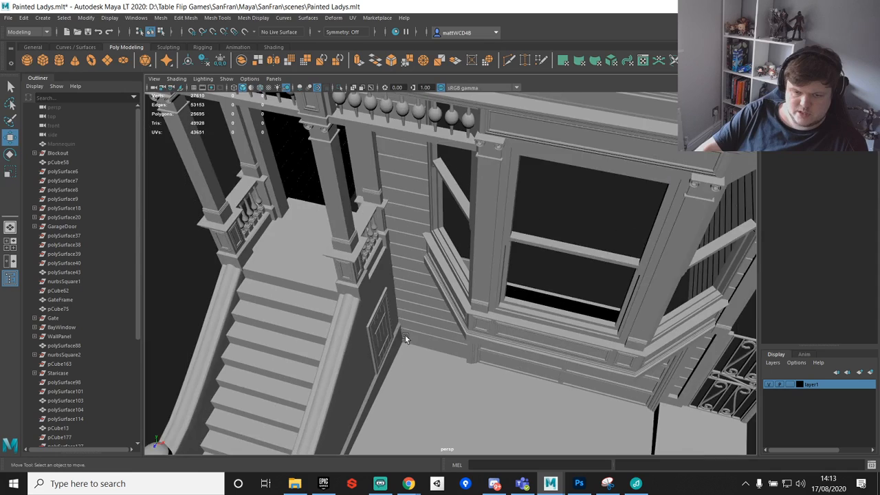
alt+drag(405, 335, 410, 291)
alt+middle_drag(410, 291, 537, 271)
alt+drag(538, 271, 425, 282)
click(426, 282)
key(f)
alt+drag(457, 334, 453, 293)
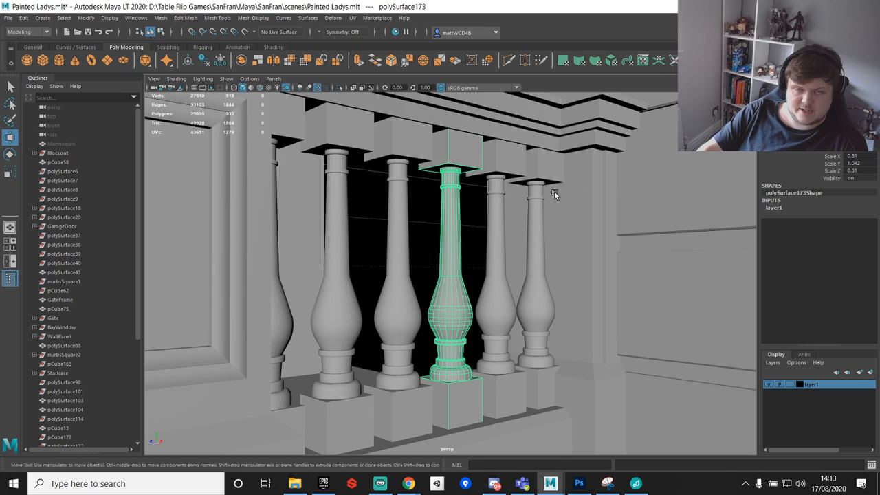
Step: Select the whole house model to examine its wireframe around the porch and bay window, and clear the selection
scroll(550, 189, down, 8)
alt+drag(538, 184, 557, 204)
alt+middle_drag(557, 204, 493, 271)
scroll(492, 268, down, 5)
alt+drag(487, 255, 453, 223)
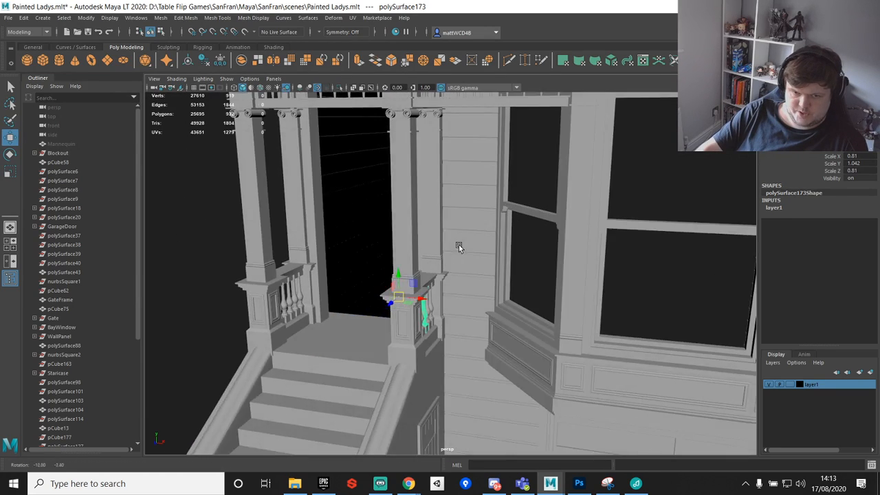
scroll(467, 229, down, 5)
scroll(415, 226, down, 5)
drag(311, 139, 640, 405)
alt+drag(545, 303, 569, 286)
scroll(545, 301, up, 8)
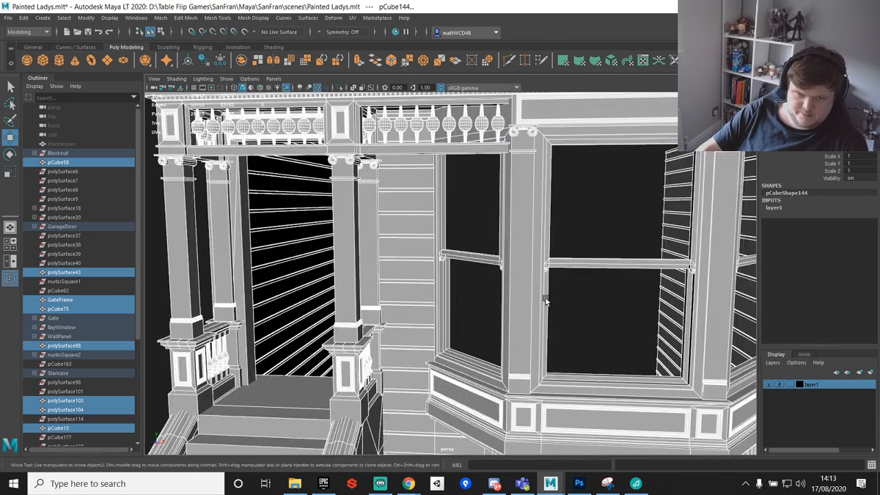
alt+drag(543, 260, 495, 254)
click(552, 232)
Step: Select the sill trim beneath the angled side window of the upper bay to inspect it
scroll(552, 232, down, 3)
alt+drag(552, 232, 495, 218)
alt+drag(509, 248, 565, 231)
alt+middle_drag(565, 232, 449, 267)
scroll(448, 267, up, 4)
click(421, 252)
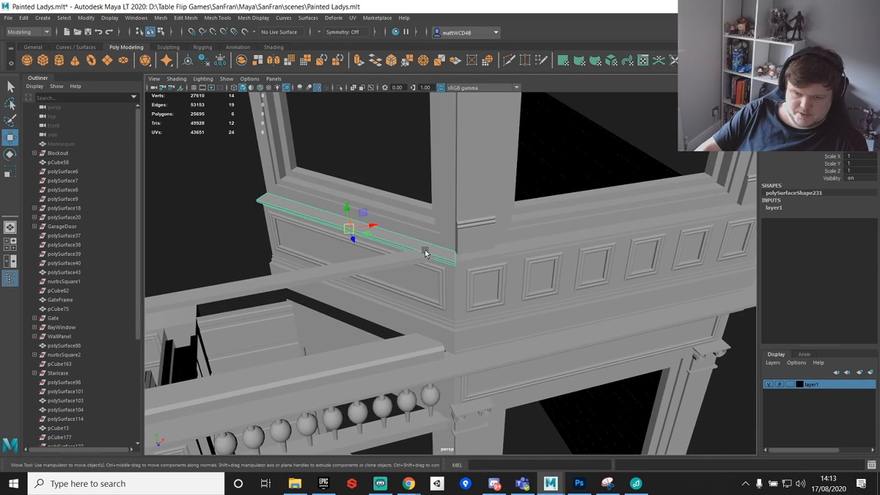
Step: Frame the sill trim, display wireframe on the shaded model, and examine where the horizontal rail meets the bay
key(f)
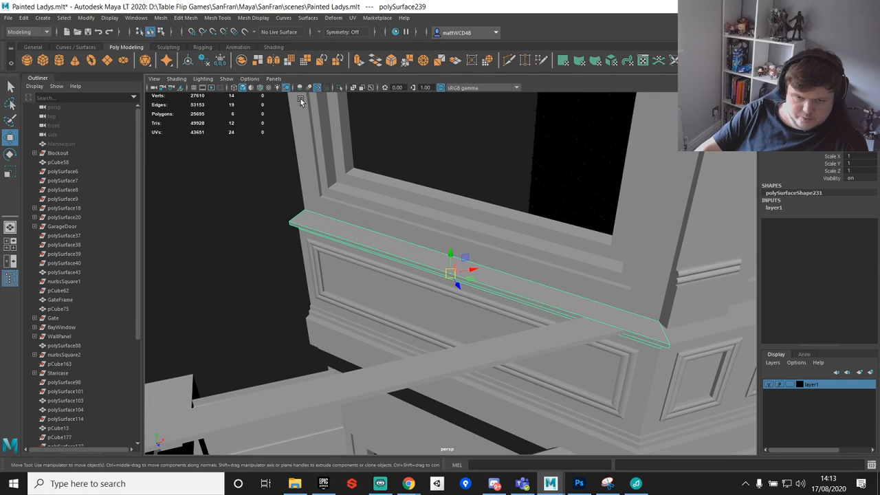
click(260, 88)
scroll(572, 354, up, 4)
alt+middle_drag(572, 354, 383, 300)
mouse_move(383, 301)
alt+mouse_down()
mouse_move(568, 282)
mouse_move(516, 301)
mouse_move(516, 231)
mouse_move(502, 303)
mouse_move(481, 285)
mouse_move(374, 263)
mouse_move(477, 261)
mouse_move(387, 264)
mouse_move(389, 226)
alt+mouse_up()
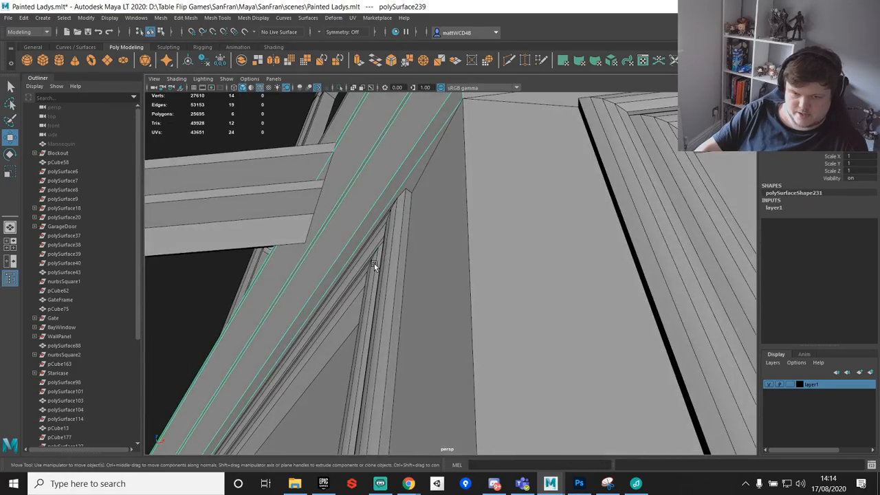
Step: Shift the middle pair of vertices on the rail's end profile sideways to straighten the cut end
key(q)
click(390, 218)
right_drag(390, 218, 346, 220)
drag(397, 182, 419, 215)
key(w)
key(d)
key(d)
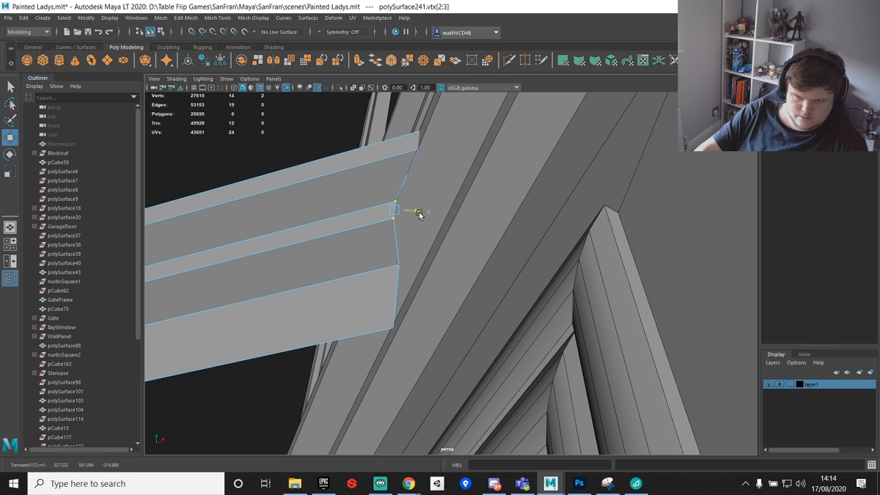
Step: Nudge the uppermost pair of vertices on the rail's end sideways, undoing the first attempt and moving them again
key(q)
drag(404, 119, 437, 157)
key(w)
key(d)
drag(419, 129, 422, 130)
key(ctrl+z)
key(d)
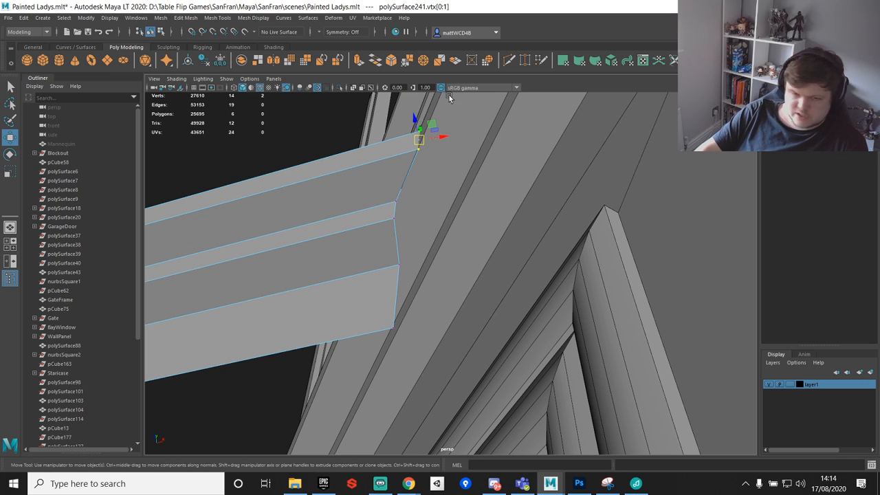
drag(445, 135, 446, 136)
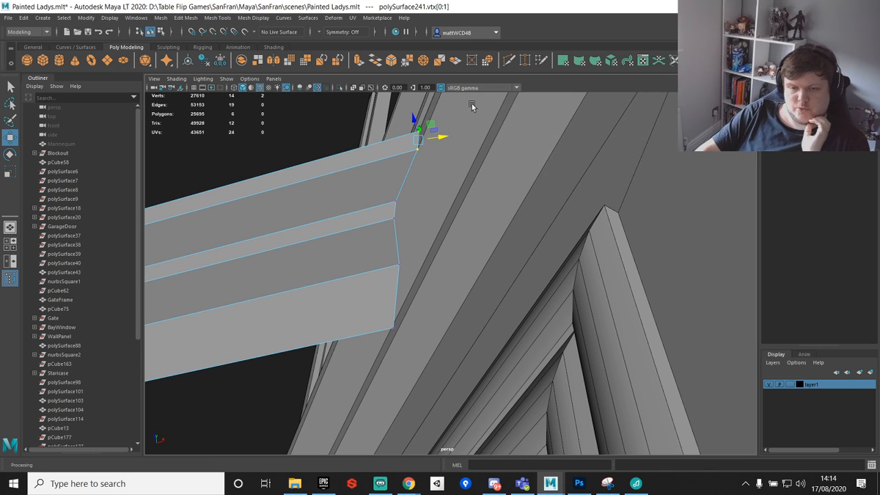
Step: Move the pair of vertices above the rail end's lowest band sideways into line with the rest of the profile
alt+drag(433, 241, 562, 211)
key(q)
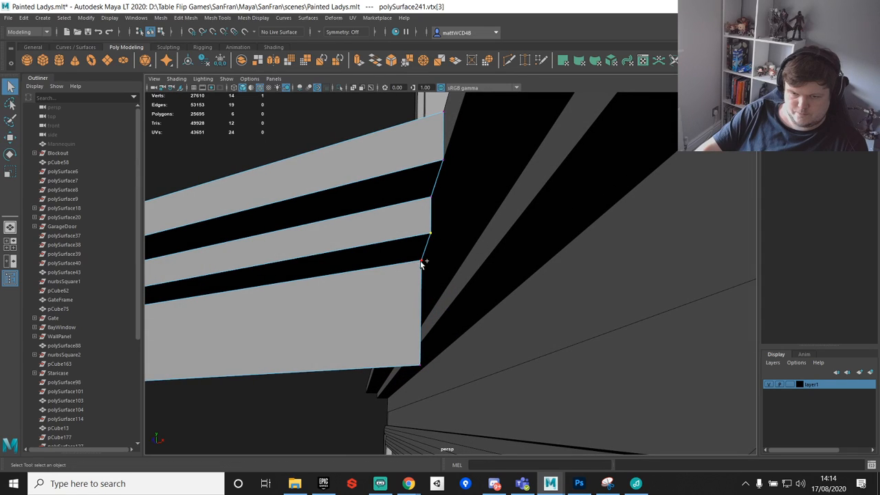
shift+click(420, 262)
key(w)
key(d)
drag(427, 247, 437, 246)
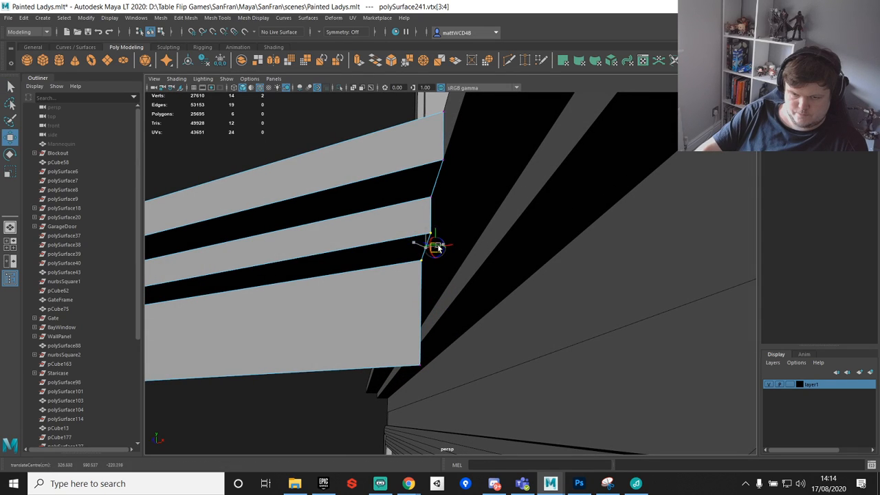
alt+drag(487, 275, 426, 185)
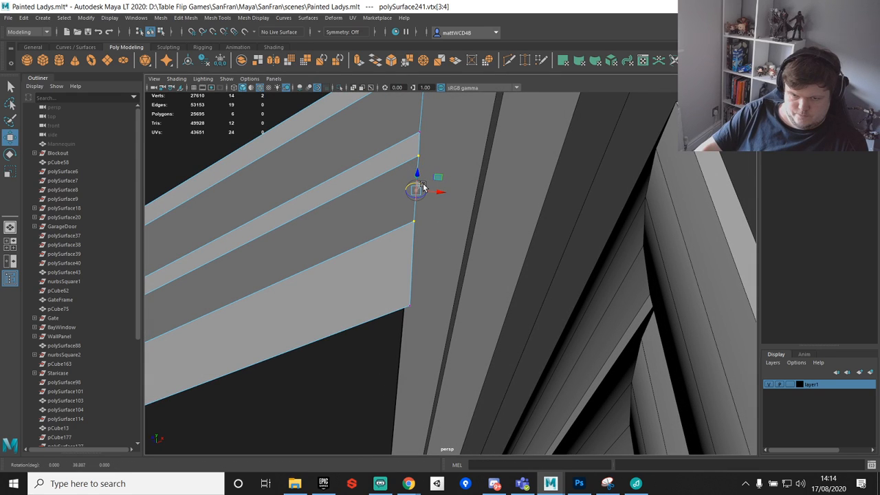
key(d)
drag(441, 192, 404, 220)
Step: Delete the lowest-tier faces of the pillar cap on the sides beside the rail, including their undersides
key(q)
alt+right_drag(404, 220, 426, 245)
alt+drag(425, 244, 394, 195)
right_drag(394, 195, 381, 185)
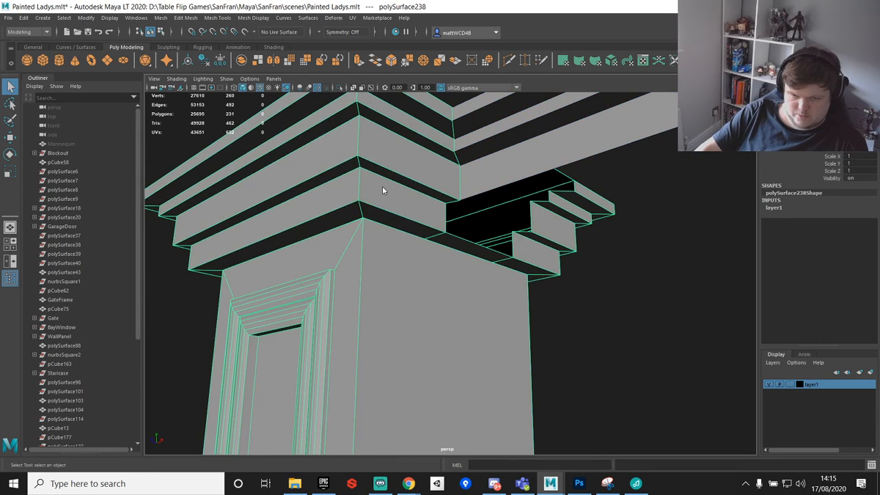
click(379, 189)
shift+click(322, 192)
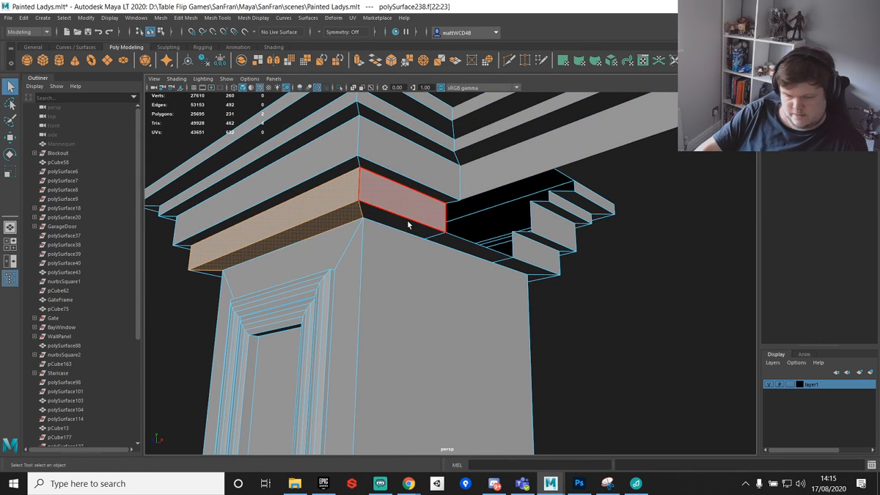
key(Delete)
click(397, 227)
key(Delete)
click(401, 205)
key(Delete)
click(452, 238)
key(Delete)
click(526, 267)
key(Delete)
click(533, 260)
key(Delete)
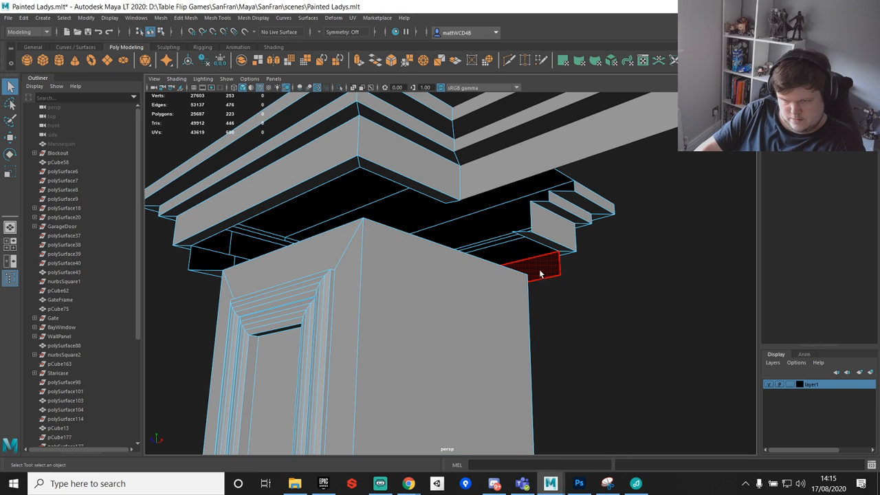
Step: Delete the remaining lowest-tier faces under the back and far side of the pillar cap
alt+drag(543, 206, 553, 253)
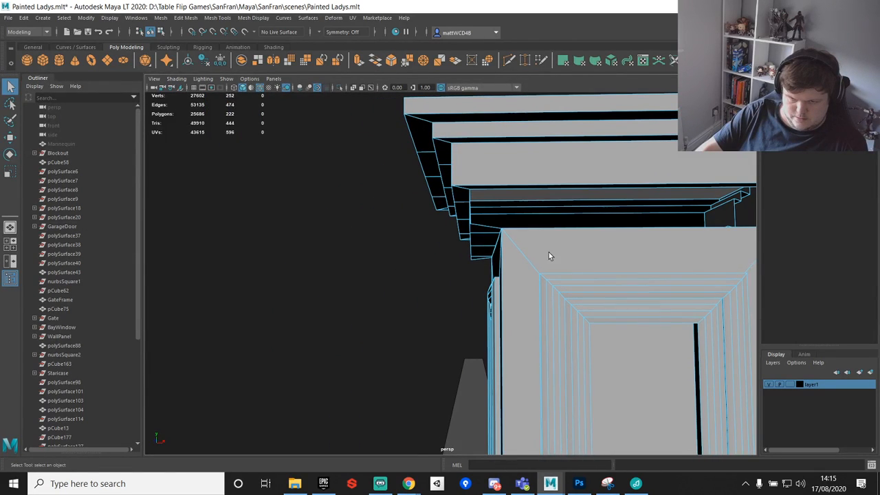
click(484, 228)
shift+click(482, 239)
shift+click(481, 251)
shift+click(478, 259)
key(Delete)
alt+drag(549, 170, 489, 247)
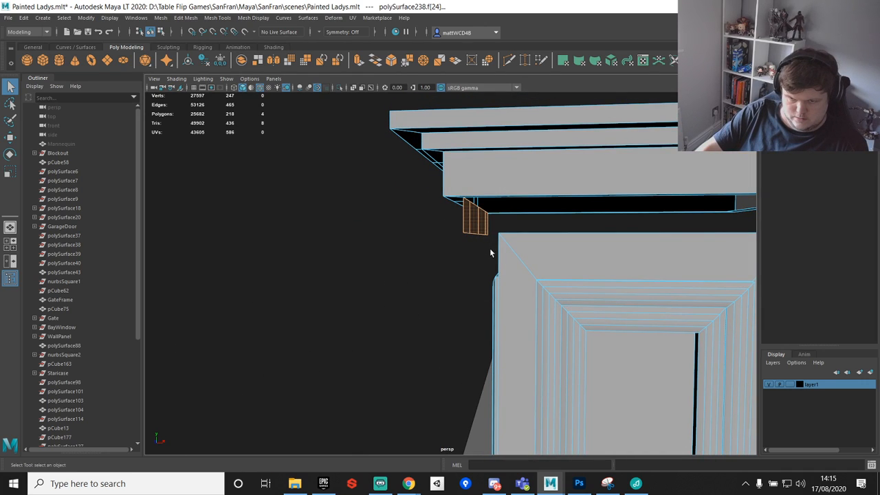
key(Delete)
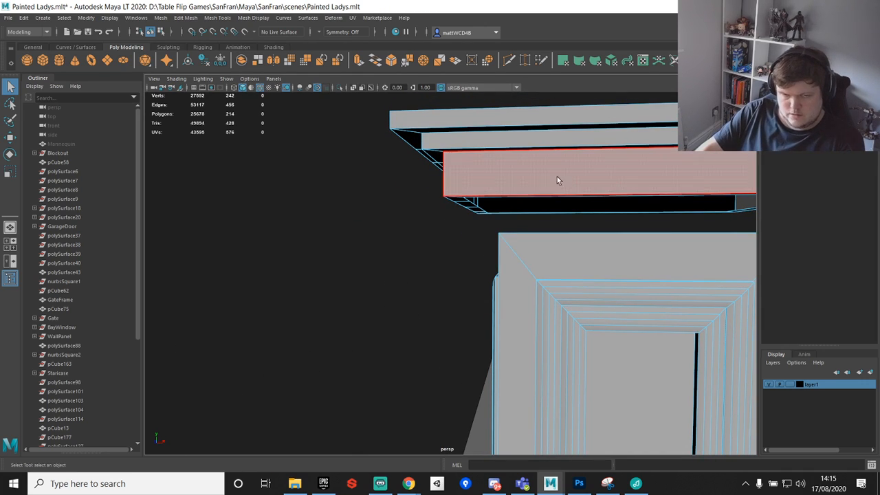
Step: Extract the pillar cap's faces from the post as a separate object and delete the cap's history
click(479, 184)
alt+drag(540, 167, 469, 210)
right_drag(517, 189, 521, 351)
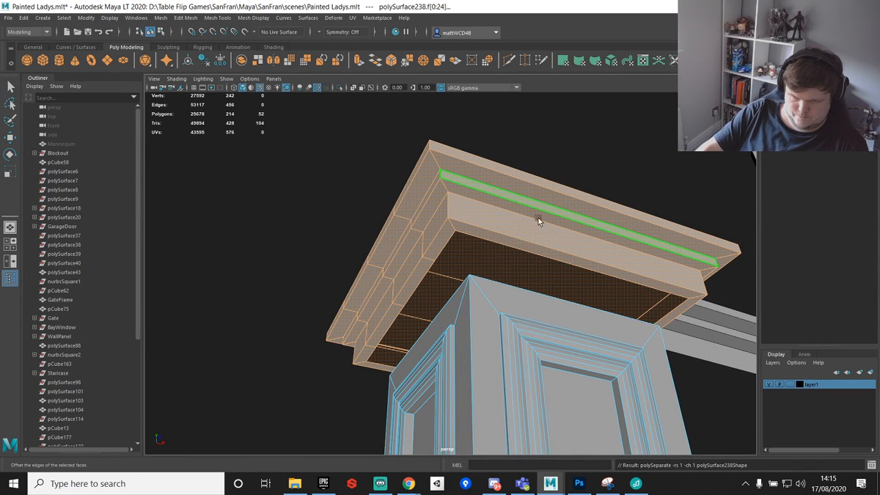
key(q)
right_drag(492, 208, 523, 201)
click(528, 222)
key(w)
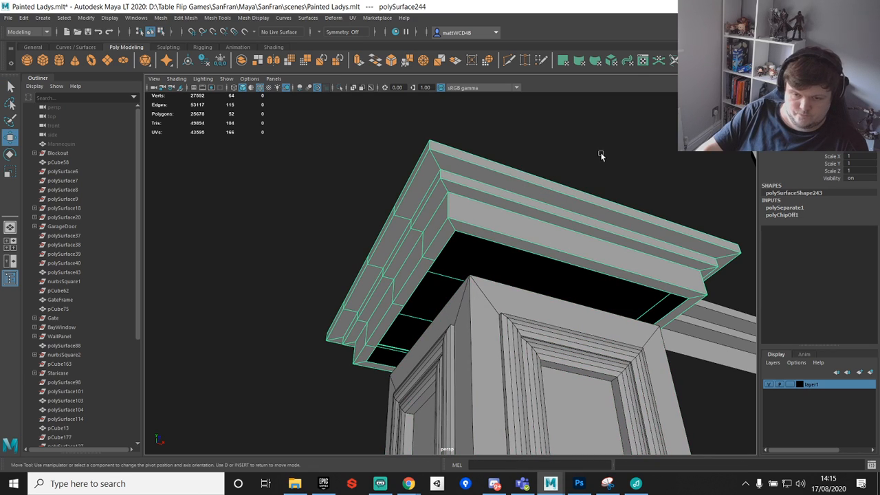
key(alt+shift+d)
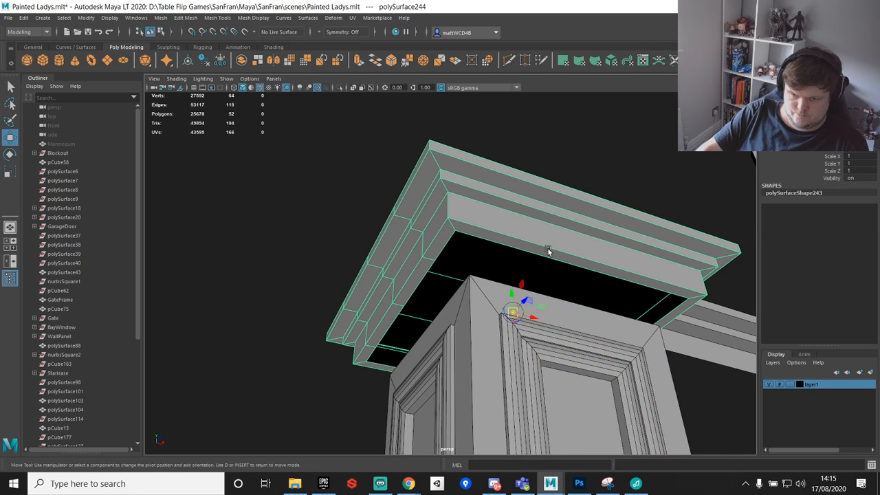
Step: Snap the cap's inner underside vertices onto the first corner of the post
key(v)
drag(512, 313, 511, 315)
drag(454, 243, 540, 244)
key(q)
right_drag(663, 150, 624, 145)
click(654, 157)
key(w)
drag(656, 157, 642, 190)
key(q)
click(391, 285)
key(w)
alt+drag(428, 297, 496, 279)
key(v)
drag(420, 248, 446, 263)
alt+drag(399, 287, 584, 278)
alt+middle_drag(307, 301, 494, 271)
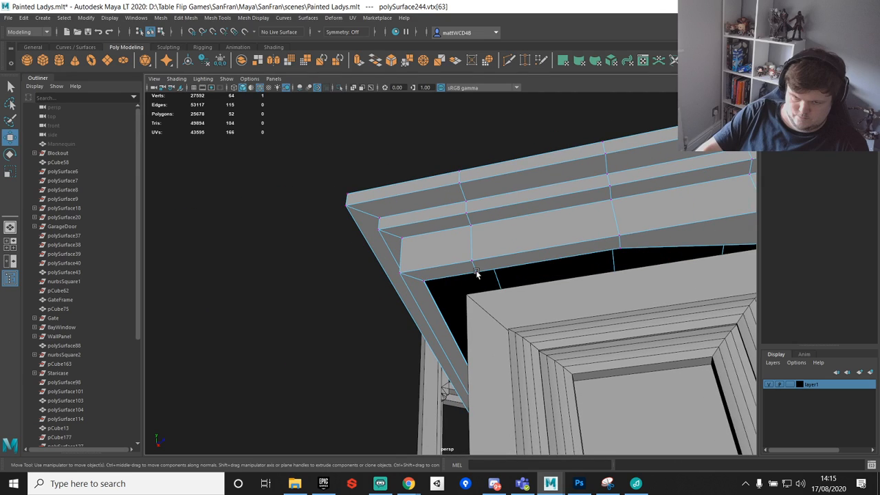
Step: Snap the two underside vertices at the cap's next corner onto the matching corner of the post
drag(475, 272, 469, 295)
mouse_move(469, 295)
alt+mouse_down()
mouse_move(463, 312)
mouse_move(456, 299)
alt+mouse_up()
key(v)
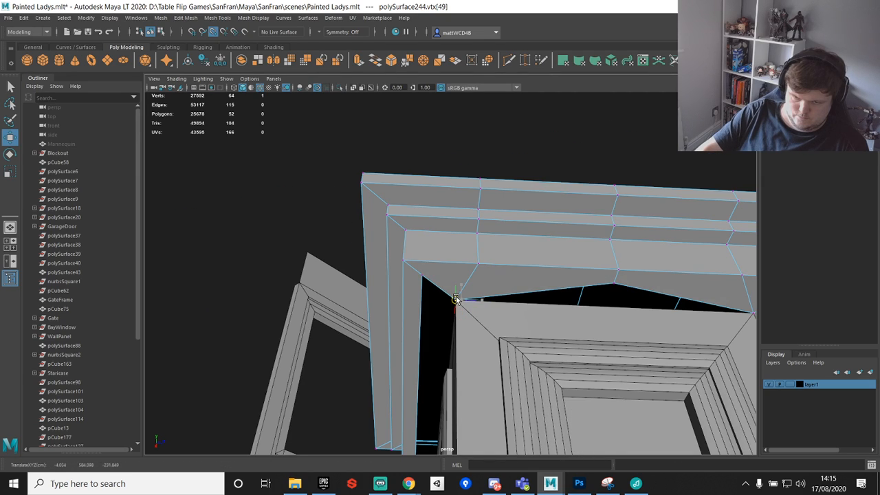
click(422, 275)
key(v)
drag(422, 275, 456, 302)
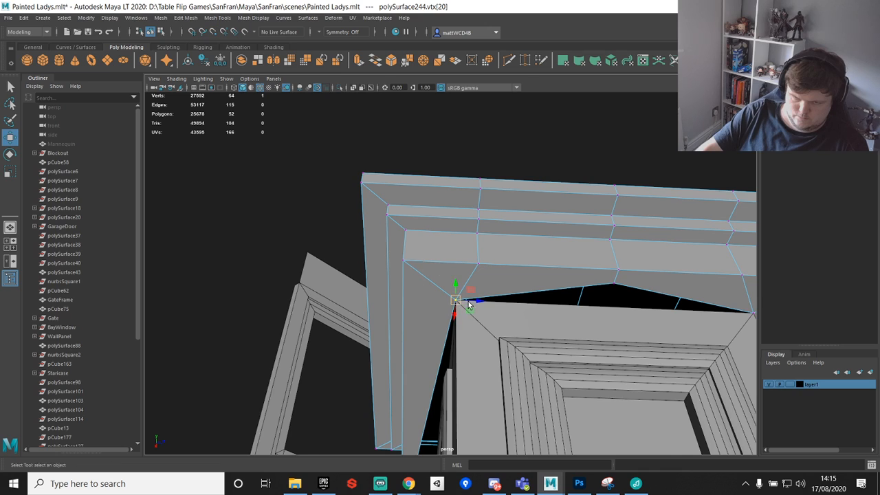
Step: Close the gap at the third corner by snapping the cap's underside vertices onto the post's corner
key(q)
scroll(460, 303, down, 3)
alt+middle_drag(441, 303, 460, 228)
alt+drag(460, 228, 474, 291)
scroll(446, 219, down, 5)
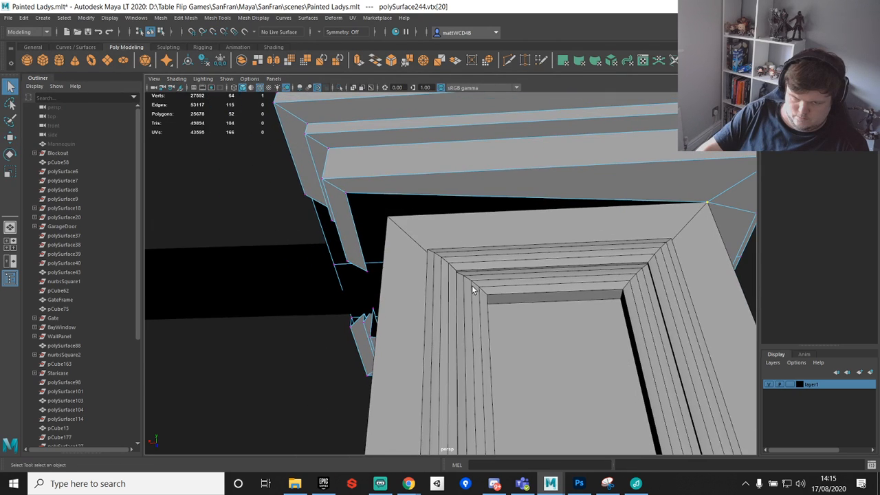
key(w)
click(383, 210)
alt+drag(384, 210, 345, 230)
key(w)
key(v)
key(q)
Step: Cut an edge across the cap's underside to the post corner and merge the cap's vertices with a 0.01 distance threshold
shift+right_drag(560, 180, 481, 181)
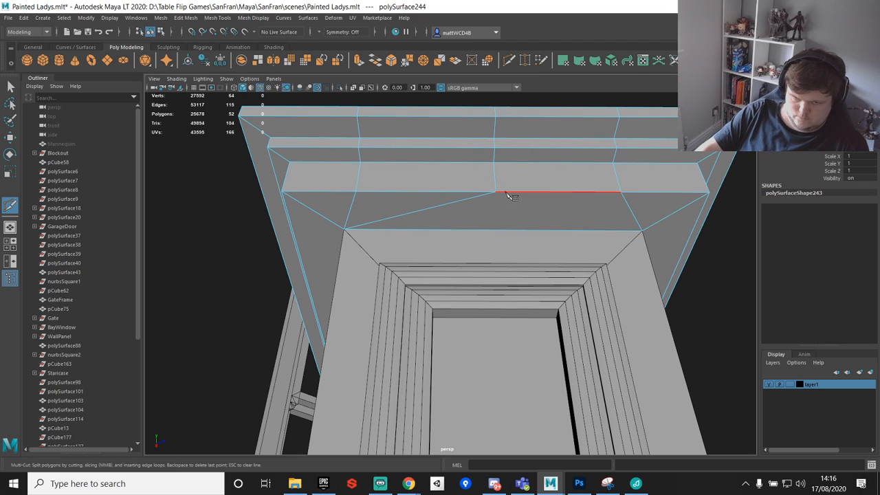
click(641, 231)
key(q)
right_drag(627, 219, 487, 228)
drag(369, 169, 620, 402)
shift+right_drag(652, 361, 690, 262)
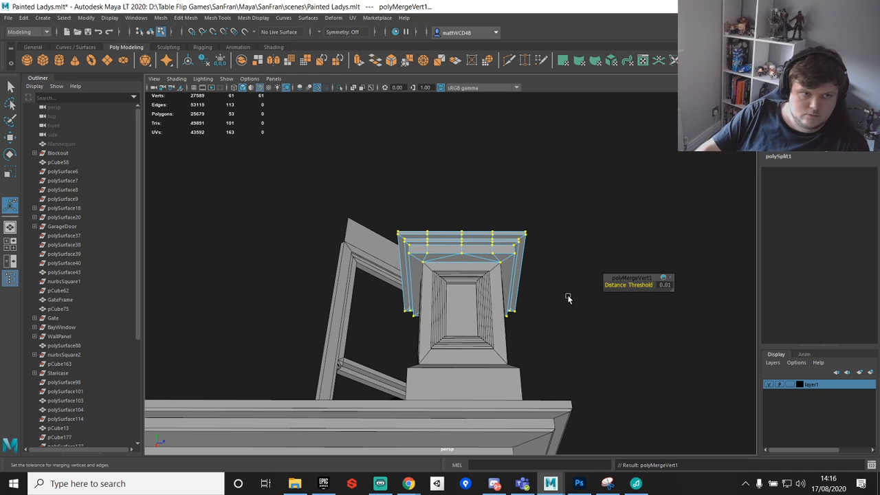
Step: Delete the two edge loops on either side of the cap's central loop
scroll(442, 265, up, 6)
key(q)
right_drag(454, 205, 454, 182)
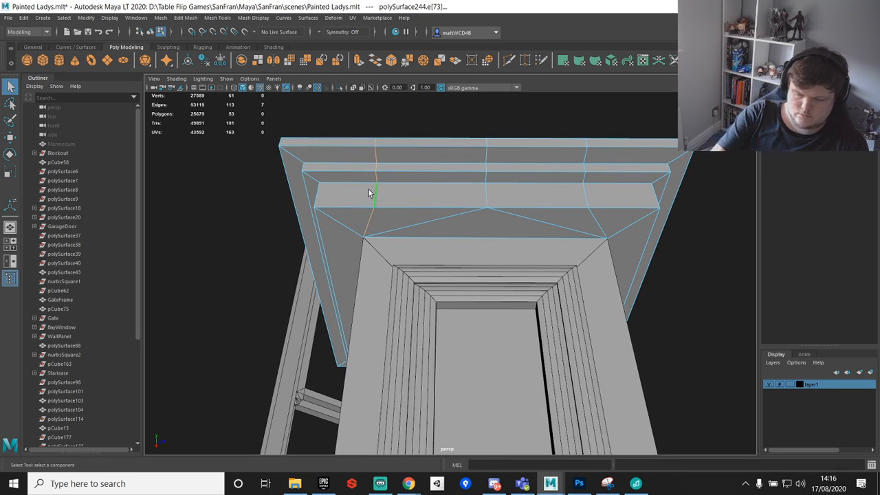
key(ctrl+Delete)
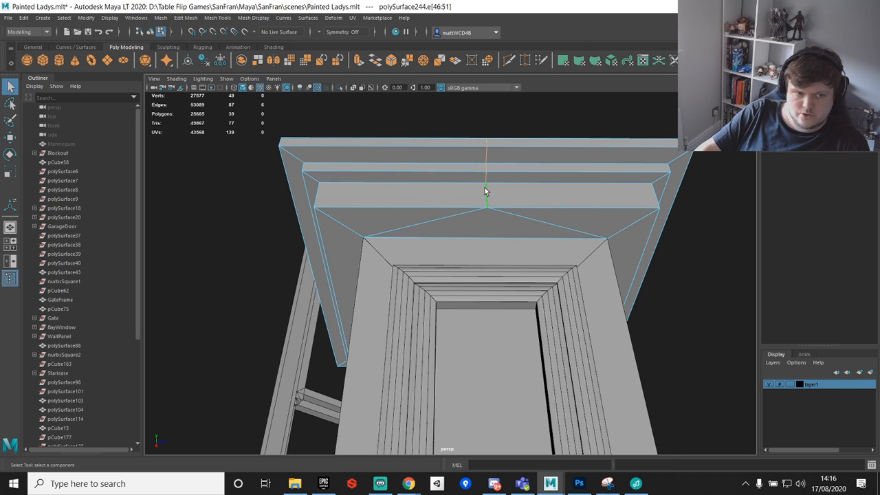
Step: Select the horizontal rail beside the pillar cap and insert two edge loops across it
alt+drag(565, 187, 467, 231)
right_drag(494, 171, 495, 172)
alt+drag(495, 172, 535, 227)
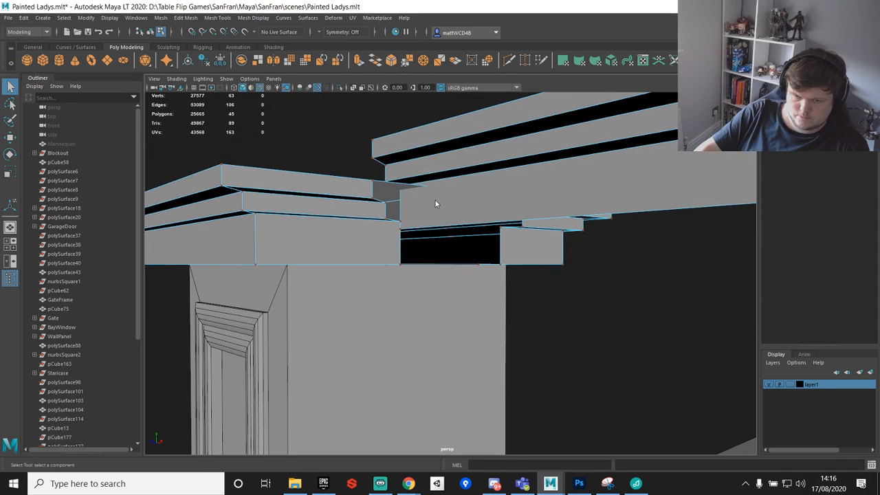
click(456, 222)
alt+drag(471, 280, 554, 235)
key(w)
right_drag(554, 235, 613, 231)
alt+drag(613, 231, 518, 242)
right_drag(517, 241, 550, 247)
shift+right_drag(569, 245, 520, 256)
click(587, 240)
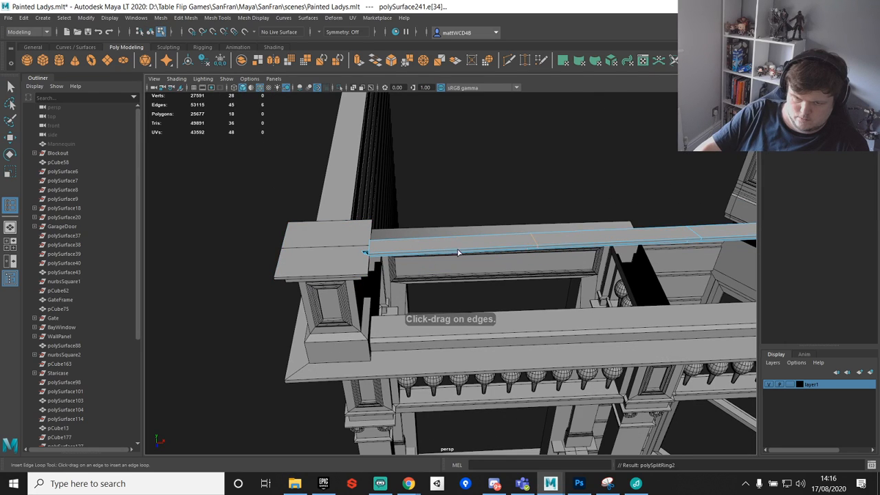
click(534, 242)
Step: Return the rail to object selection and delete its construction history
key(r)
key(q)
right_drag(574, 249, 628, 238)
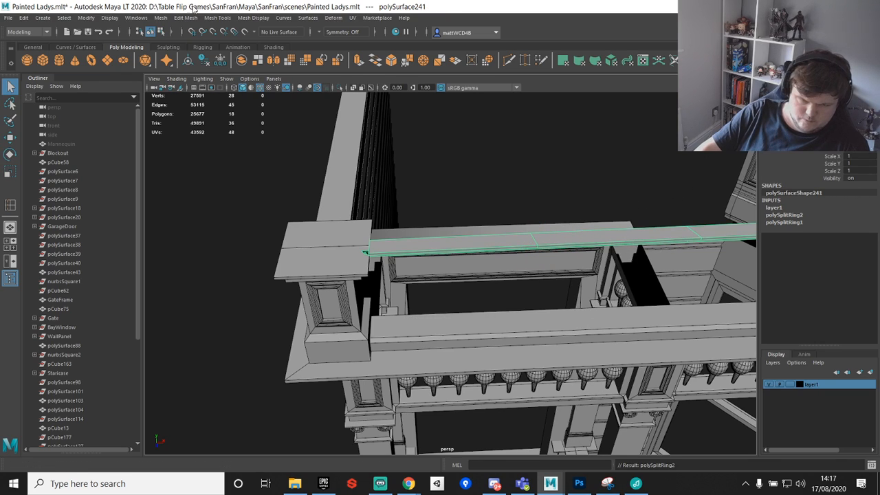
key(alt+shift+d)
Step: Scale each of the rail's two edge loops flat along the rail's length so they run straight across
key(w)
right_drag(557, 233, 543, 167)
click(529, 242)
key(e)
key(w)
key(r)
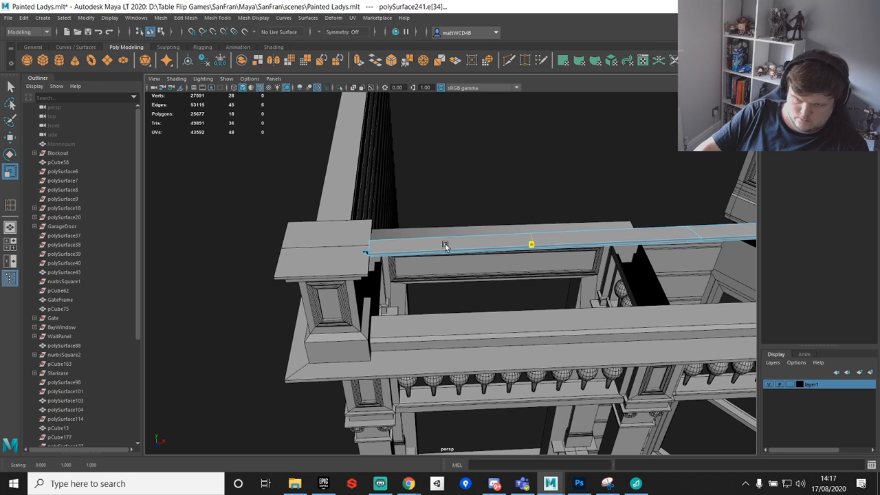
click(719, 236)
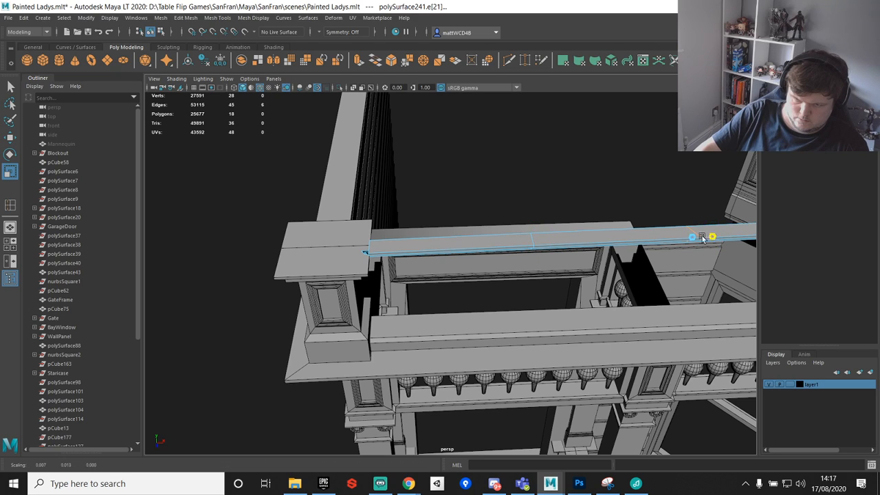
Step: Examine the rail's end from above and below where it meets the pillar cap, and clear the selection
key(q)
alt+drag(446, 237, 400, 261)
scroll(401, 261, up, 4)
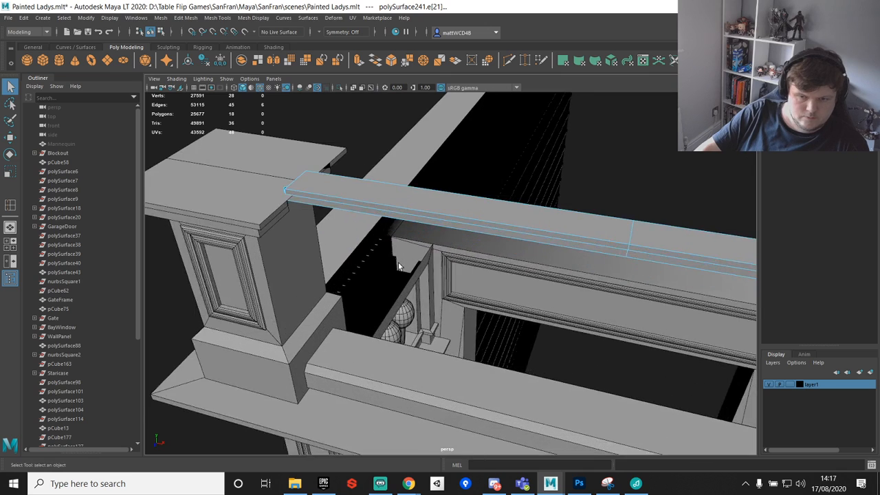
alt+middle_drag(400, 261, 595, 373)
alt+drag(595, 373, 518, 280)
scroll(519, 280, up, 3)
alt+middle_drag(518, 281, 442, 288)
scroll(425, 231, up, 3)
click(466, 161)
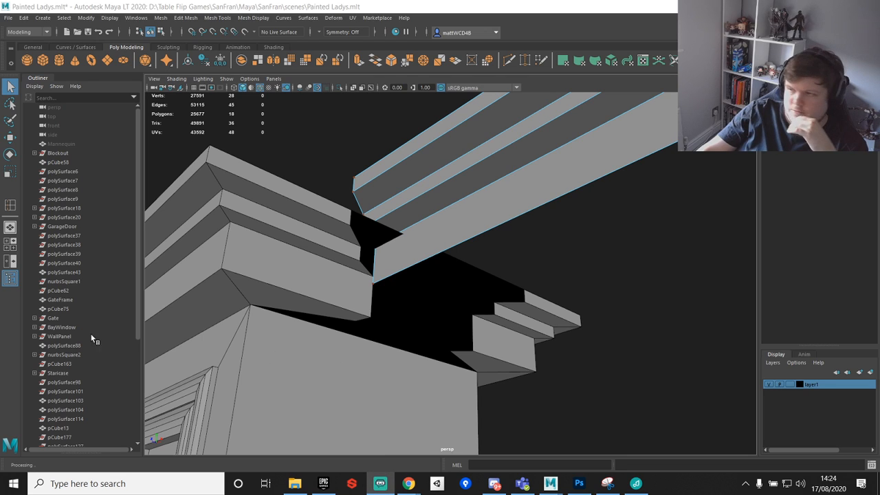
Step: Switch to Chrome and look through the Unreal Engine renders of the Ancient Rome (Modular Environment) project on ArtStation
drag(879, 178, 431, 0)
scroll(519, 232, down, 2)
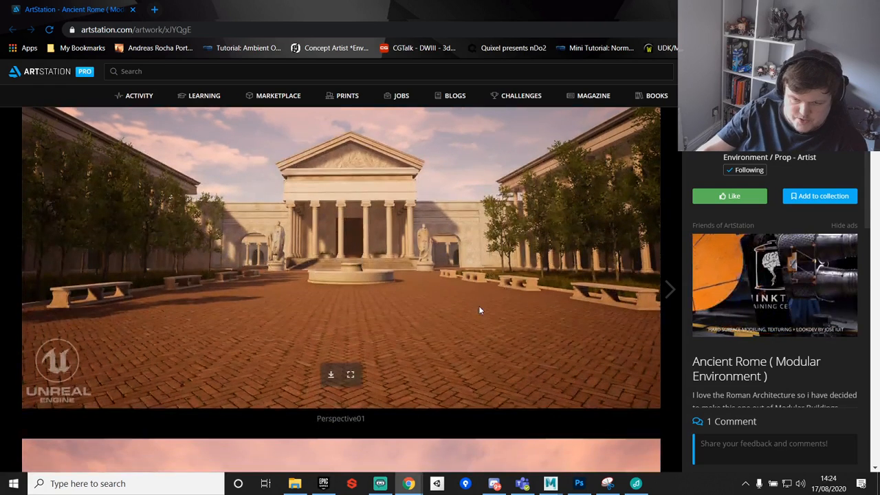
scroll(508, 314, up, 2)
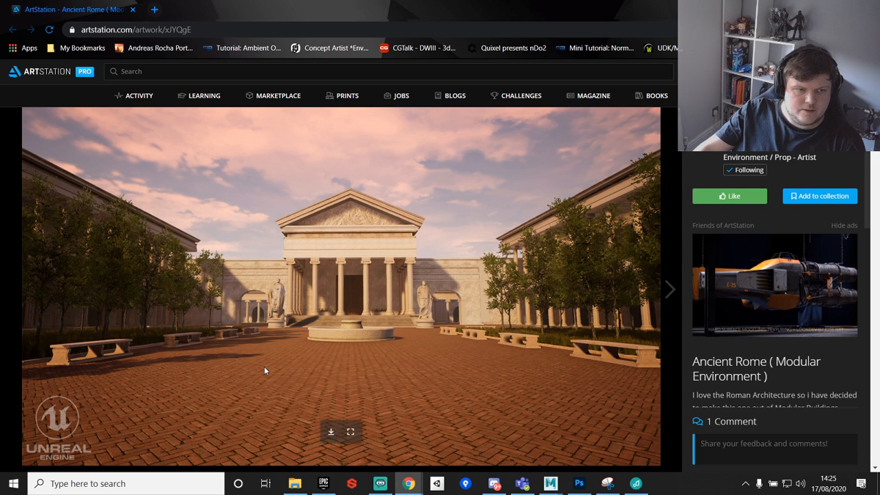
scroll(349, 375, down, 5)
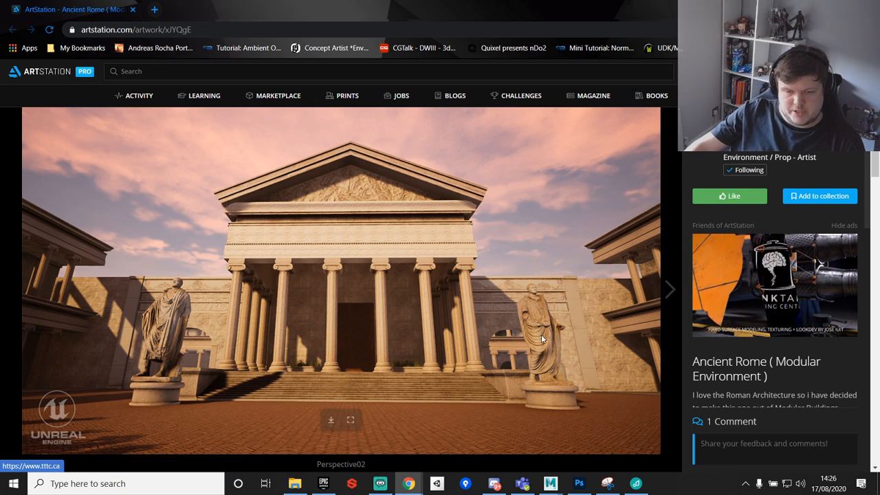
Step: Look through the remaining Ancient Rome renders and examine the example pillar asset with its UV layout
scroll(513, 297, down, 3)
scroll(513, 297, down, 10)
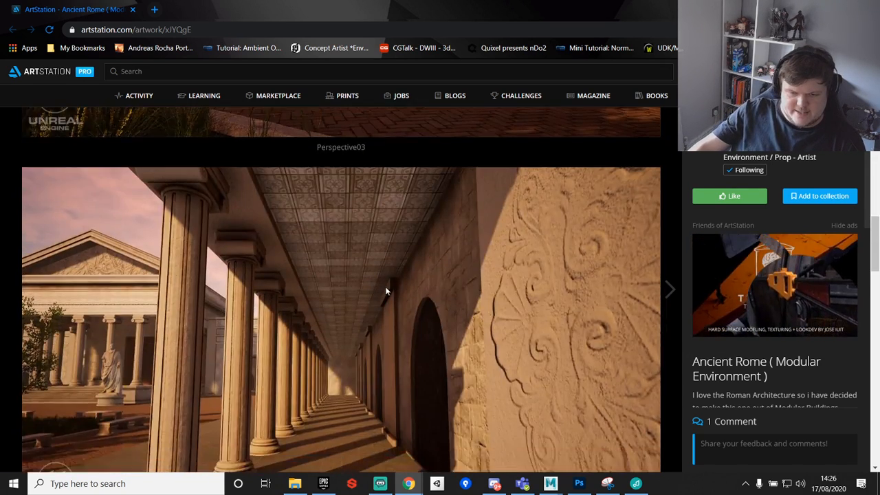
scroll(389, 328, down, 15)
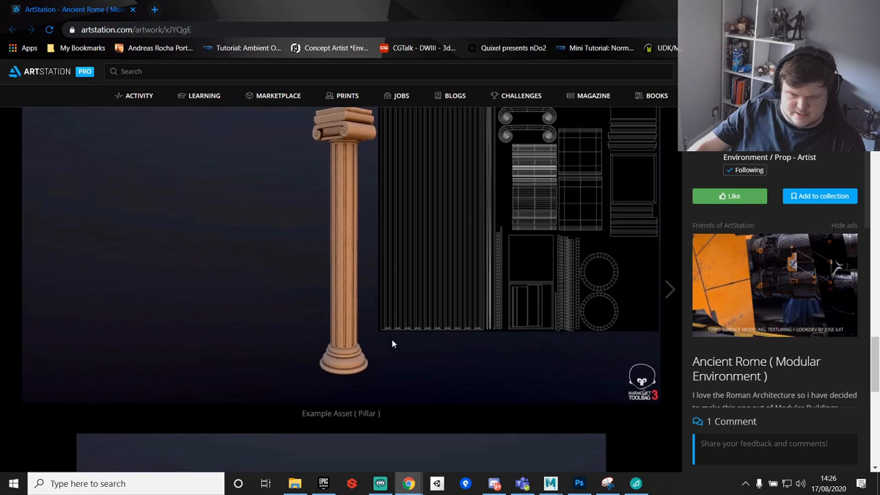
scroll(393, 344, up, 5)
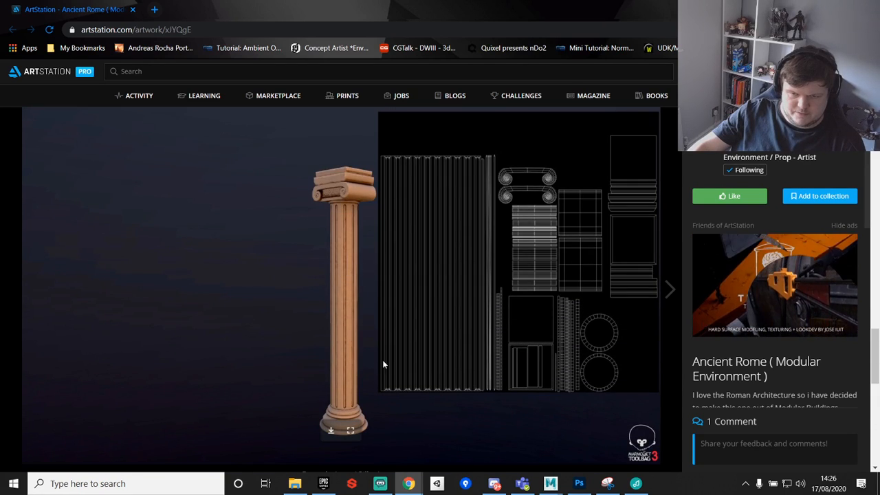
scroll(632, 228, up, 2)
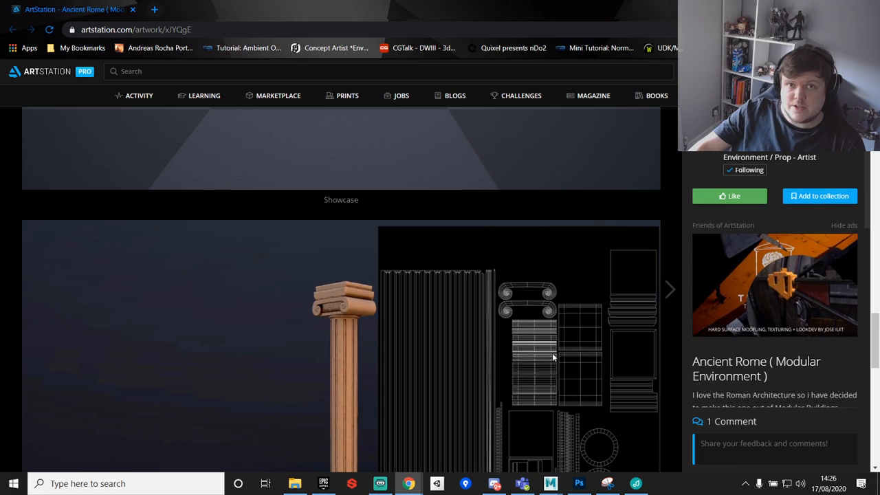
scroll(562, 344, down, 2)
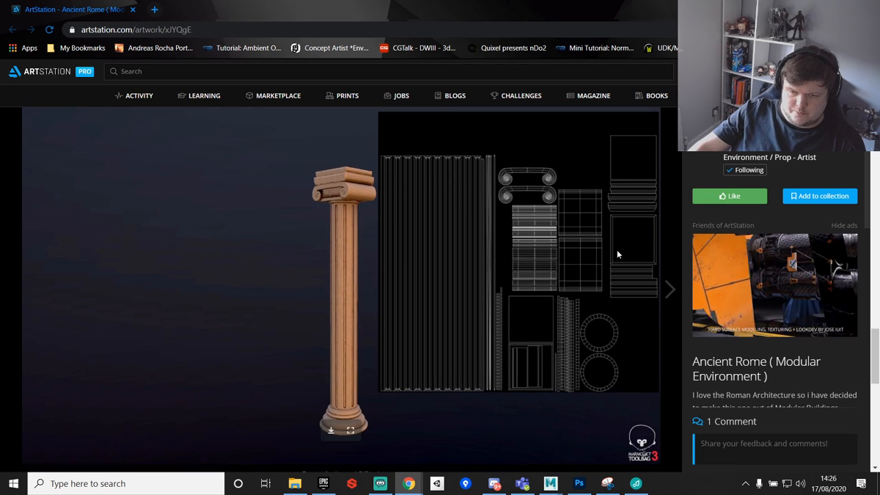
scroll(523, 234, up, 1)
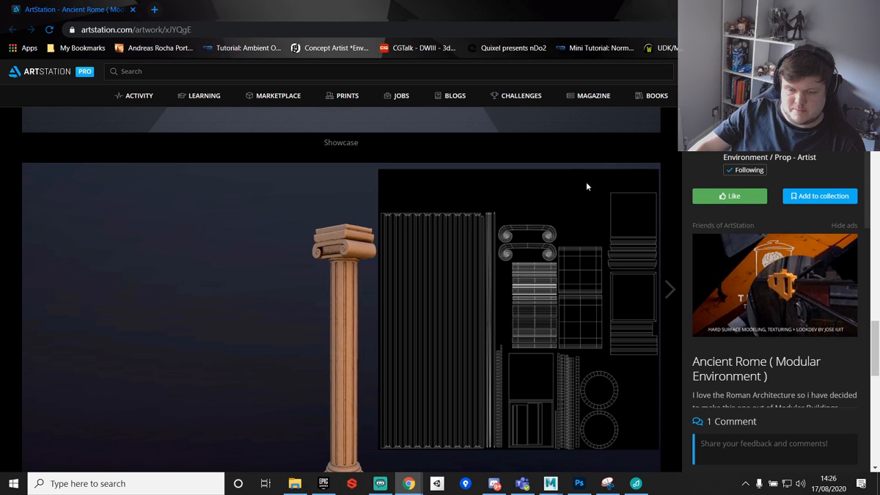
scroll(488, 278, down, 1)
scroll(492, 275, down, 5)
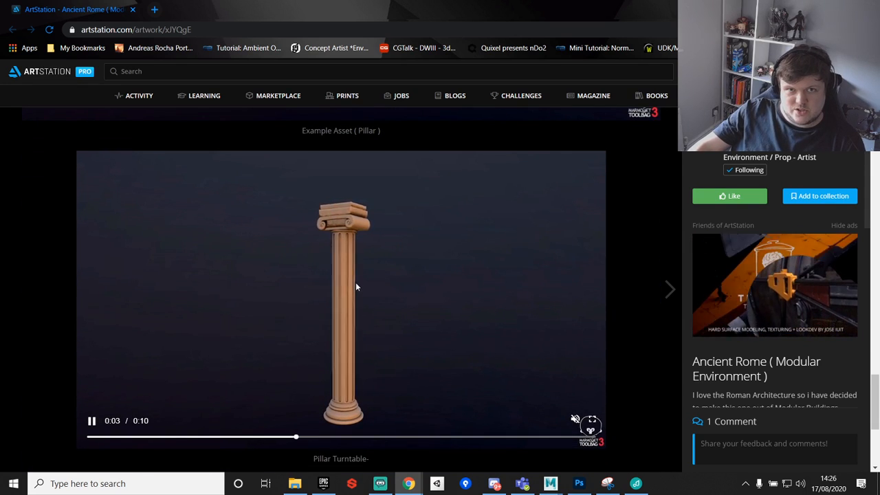
Step: Compare the example pillar's UV layout with its turntable video showing the model and wireframe
scroll(351, 289, up, 5)
scroll(350, 294, up, 3)
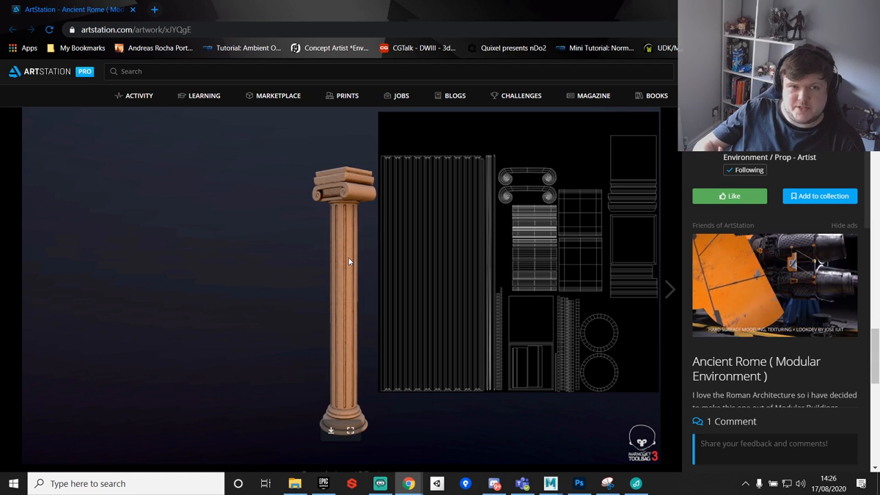
scroll(352, 275, up, 4)
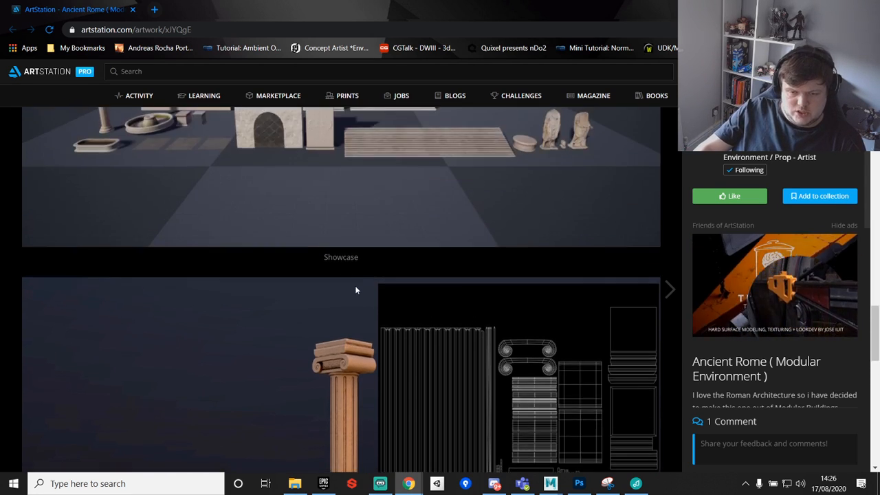
scroll(354, 303, down, 4)
scroll(352, 345, down, 7)
scroll(322, 291, up, 3)
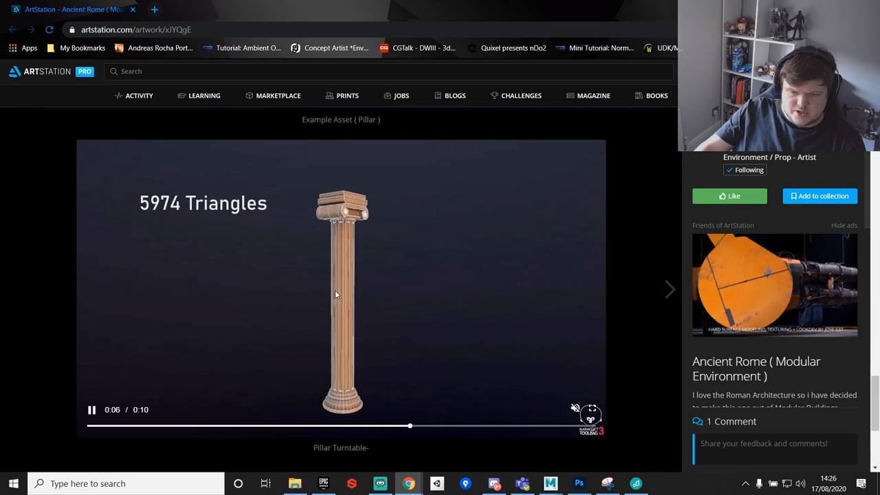
scroll(341, 321, down, 1)
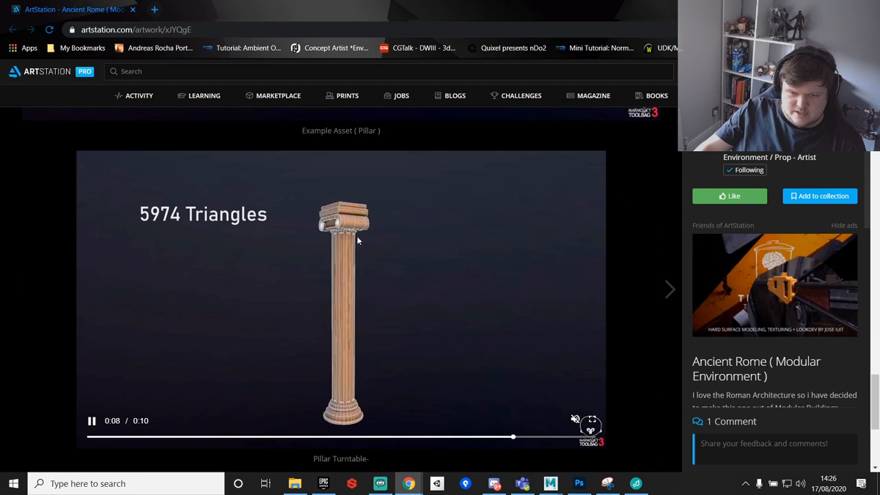
Step: Examine the showcase of modular pieces and how they are reused in the Perspective02, Perspective03 and Perspective04 renders
scroll(395, 357, up, 10)
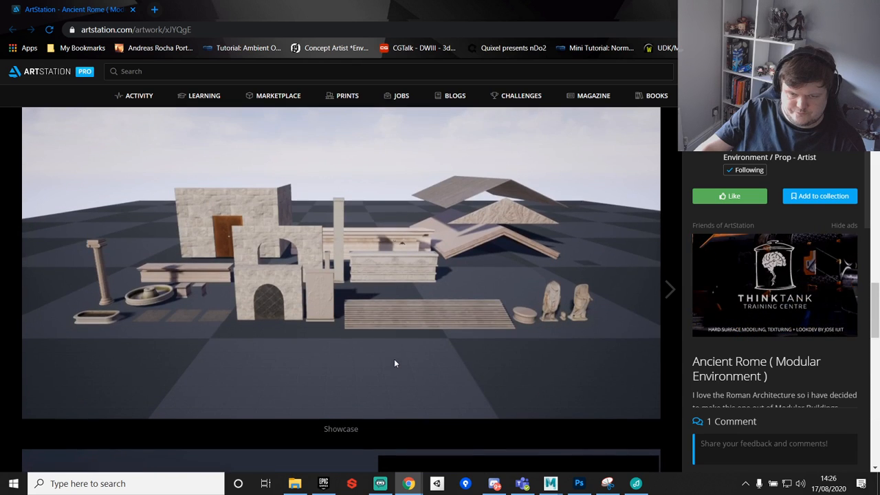
mouse_move(395, 363)
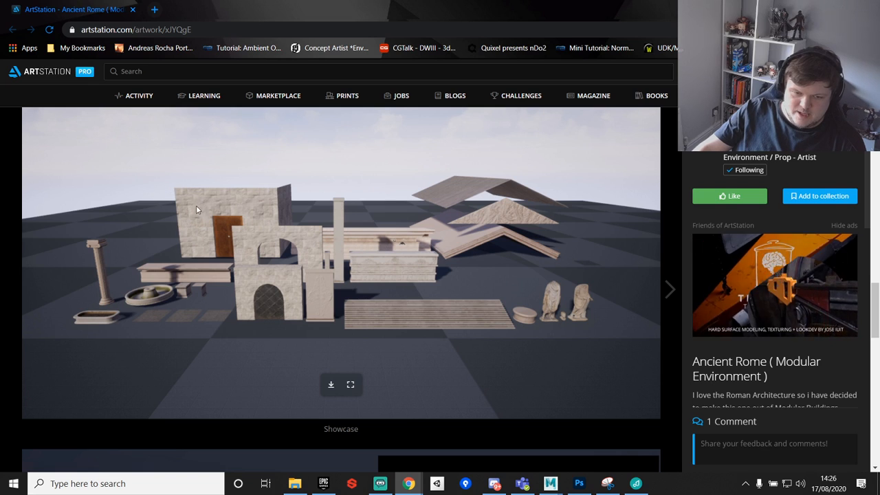
scroll(207, 242, down, 5)
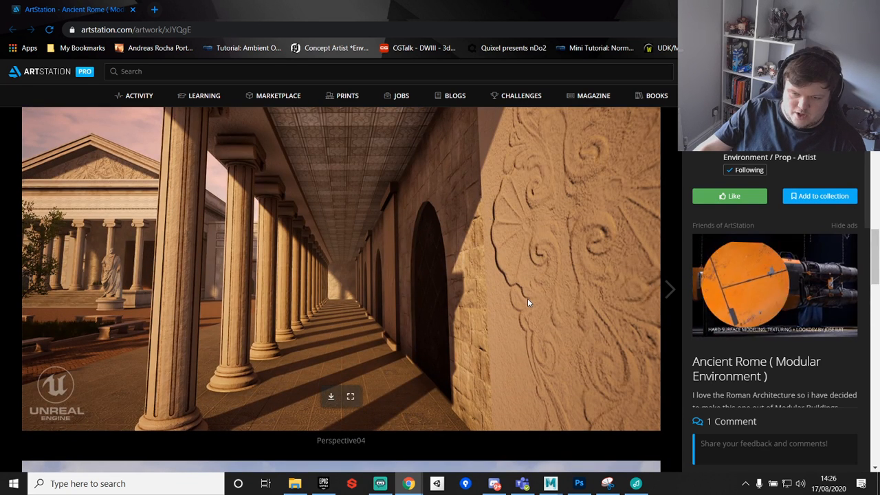
scroll(474, 192, up, 1)
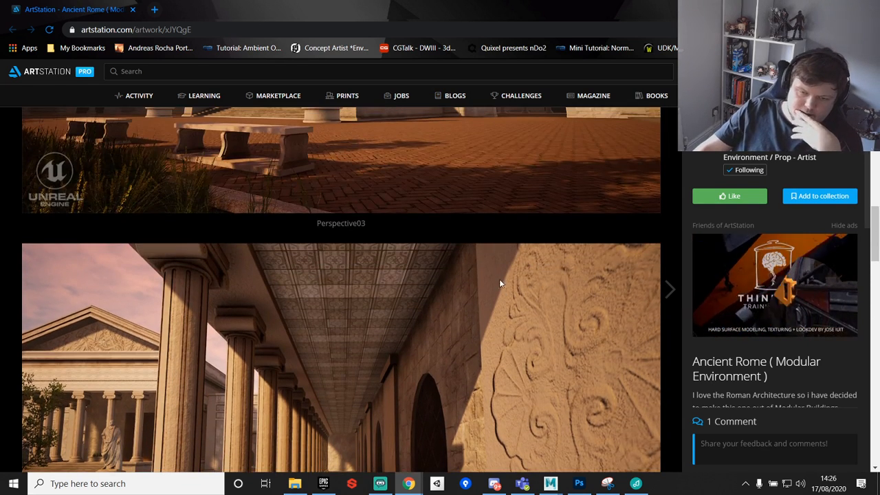
scroll(471, 252, down, 1)
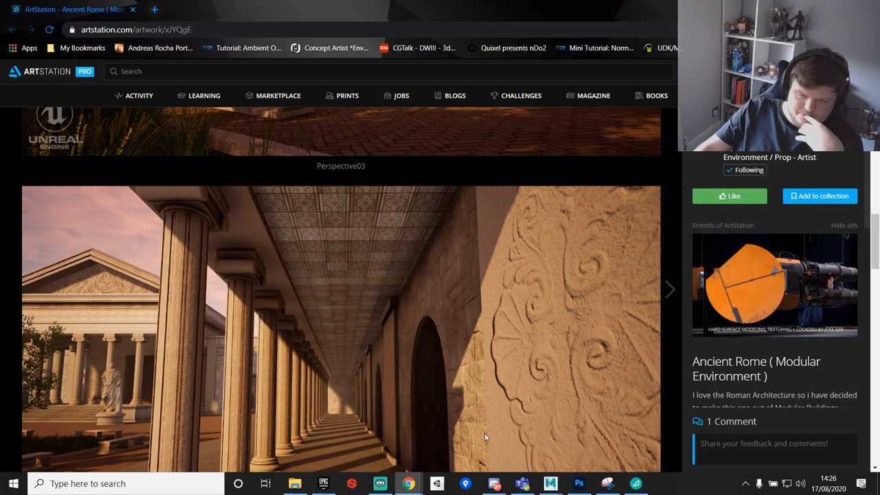
scroll(484, 433, down, 2)
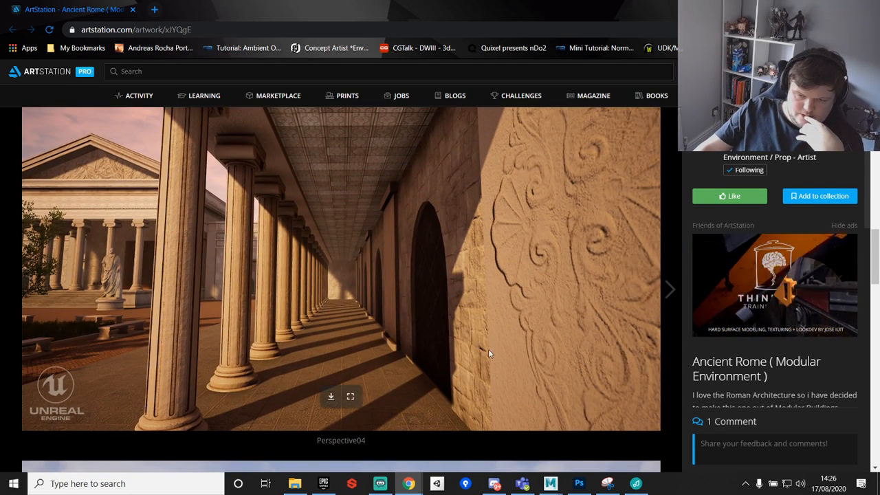
scroll(477, 141, up, 1)
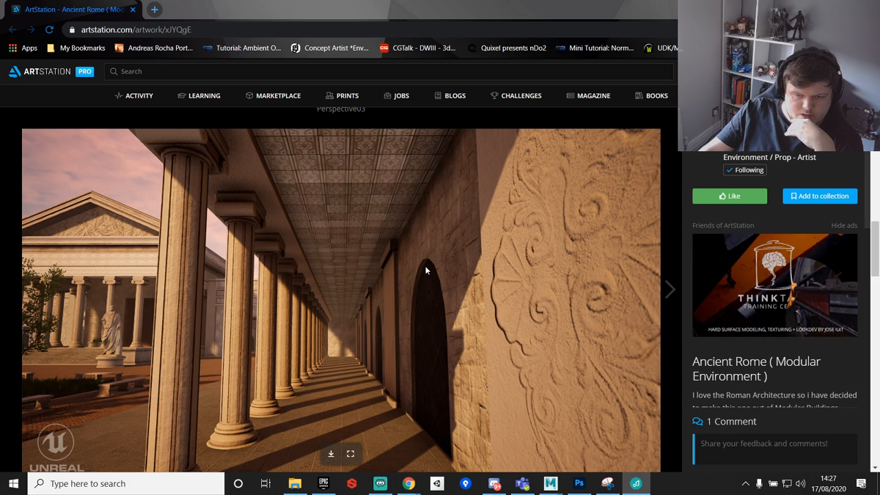
scroll(397, 330, down, 1)
scroll(397, 349, up, 5)
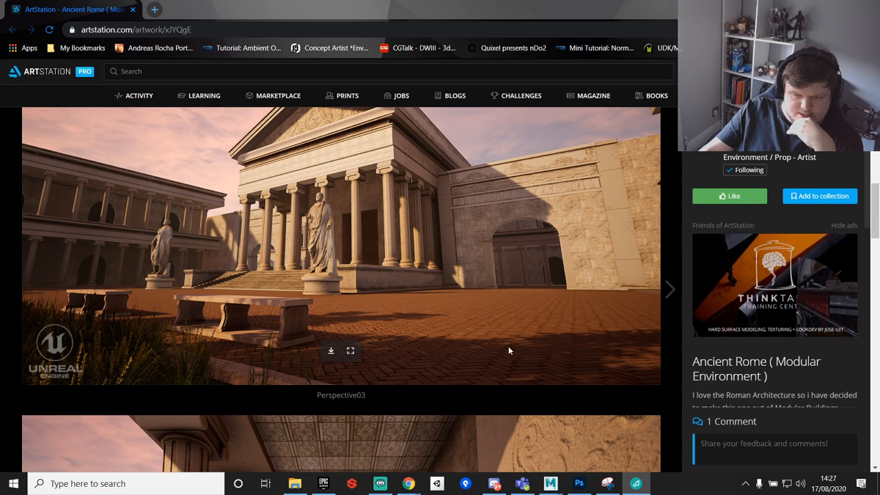
scroll(429, 334, down, 5)
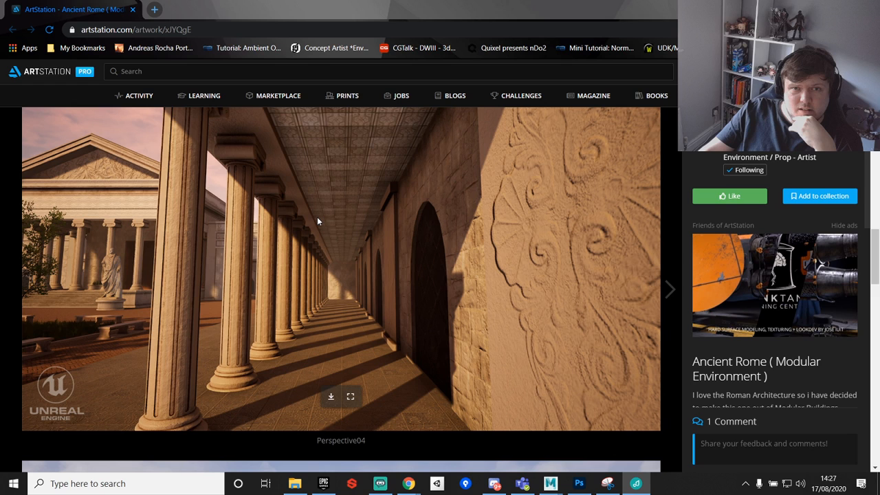
scroll(293, 247, up, 3)
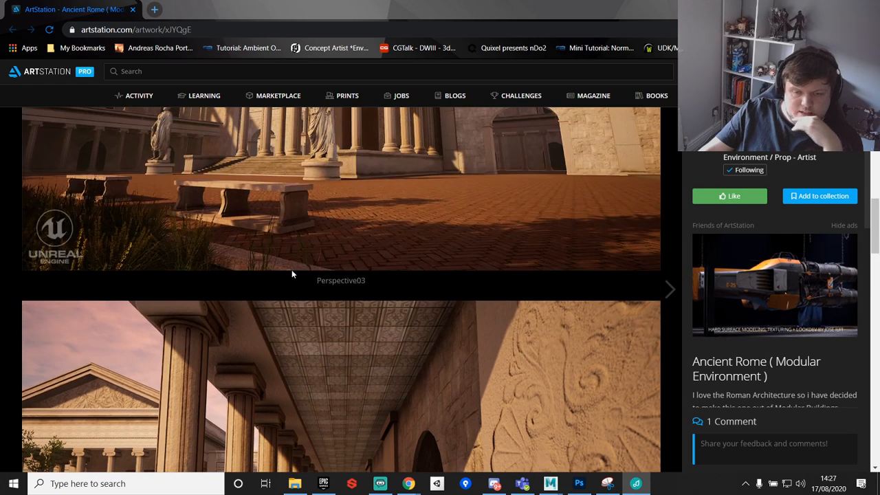
scroll(323, 388, down, 1)
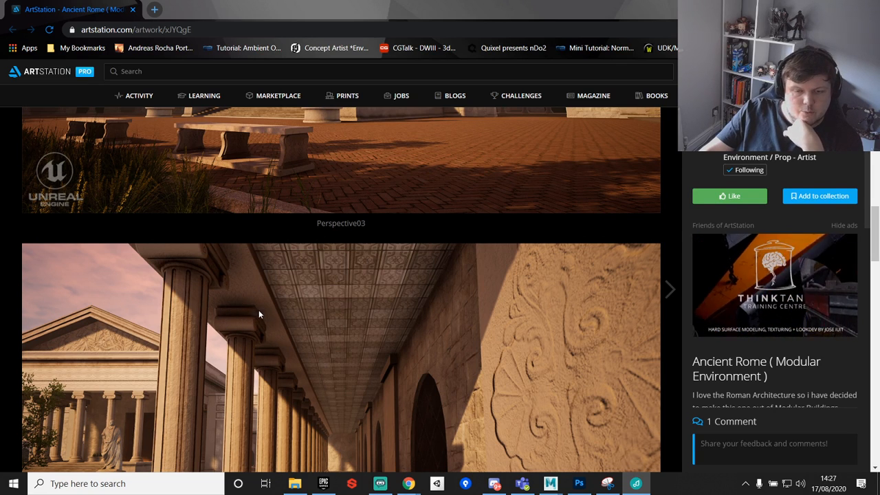
scroll(259, 314, up, 5)
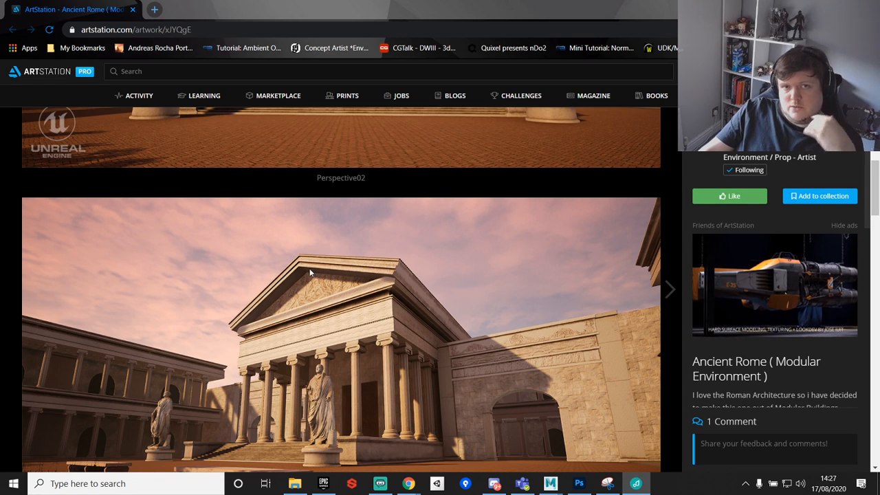
scroll(352, 344, down, 5)
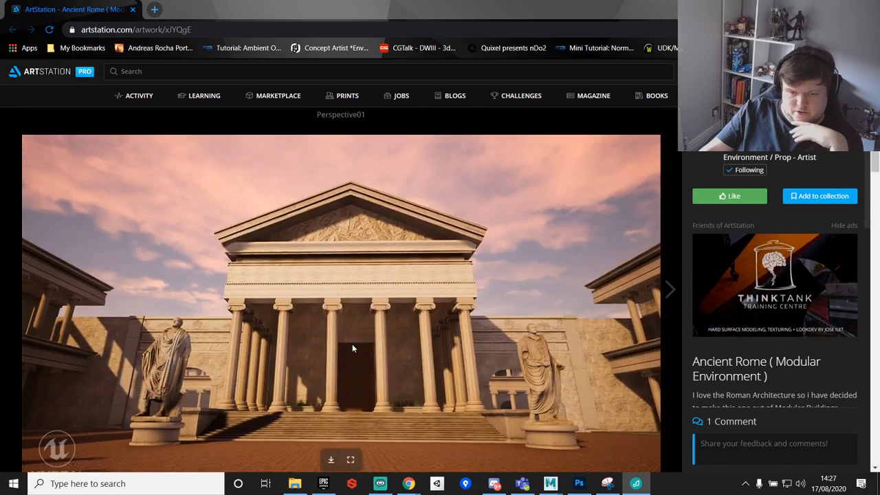
scroll(348, 351, down, 10)
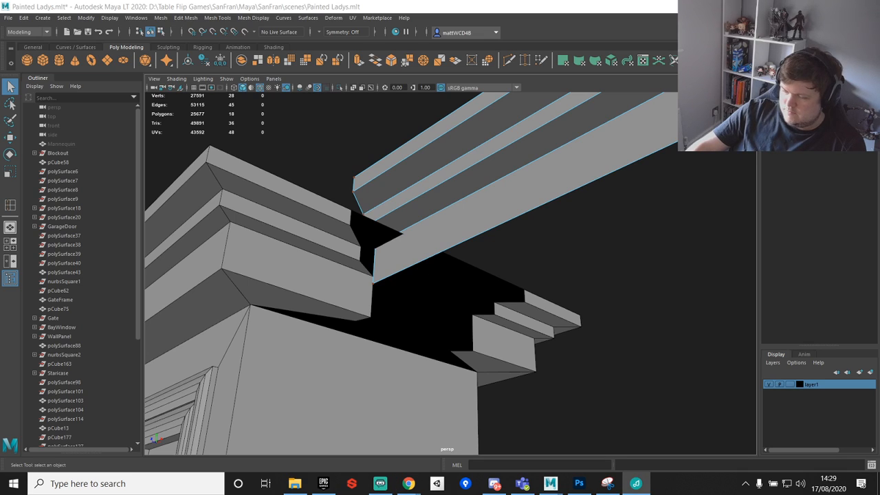
Step: Switch to Maya and try to scale the vertices at the rail's pillar end flat along the rail's length
alt+drag(386, 248, 392, 185)
key(r)
right_drag(548, 234, 497, 235)
drag(359, 204, 620, 460)
key(e)
key(r)
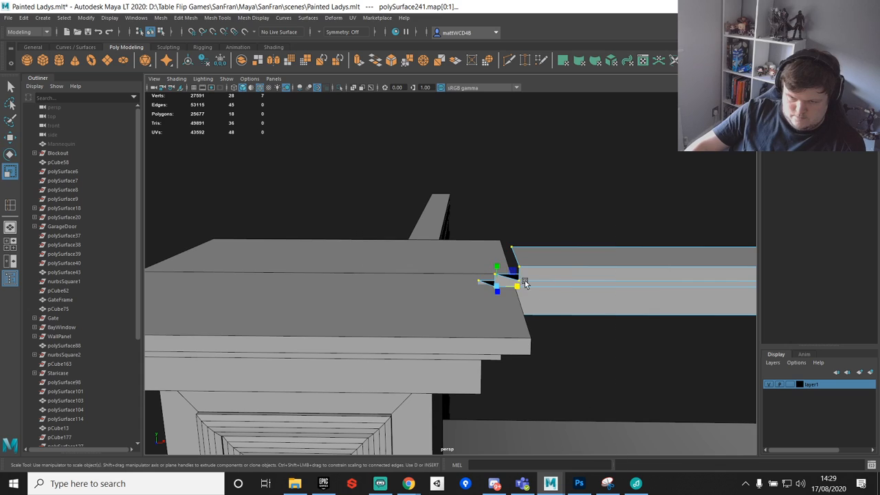
drag(519, 287, 590, 307)
key(w)
scroll(589, 309, down, 5)
alt+middle_drag(592, 314, 634, 314)
alt+drag(634, 314, 598, 282)
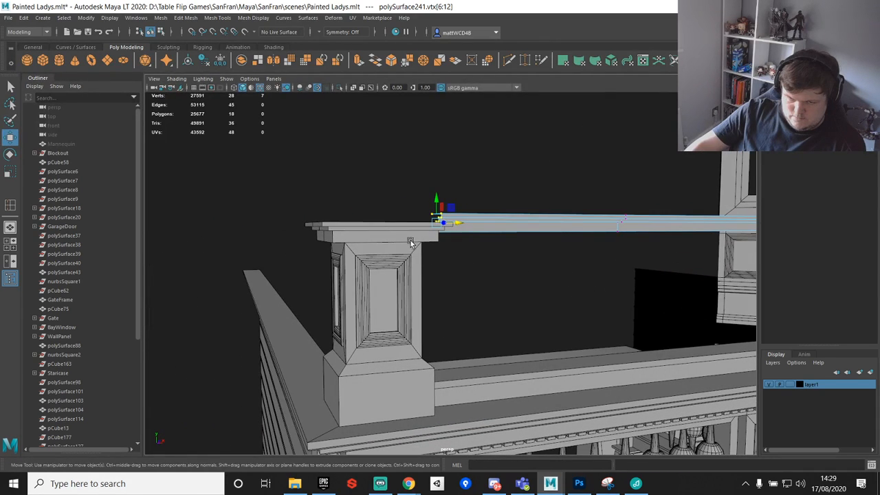
Step: Undo the recent rail and pillar cap edits, back to the cap raised level with the rail above the pillar
key(ctrl+z)
key(ctrl+z)
key(ctrl+z)
key(ctrl+z)
key(ctrl+z)
key(ctrl+z)
key(ctrl+z)
key(ctrl+z)
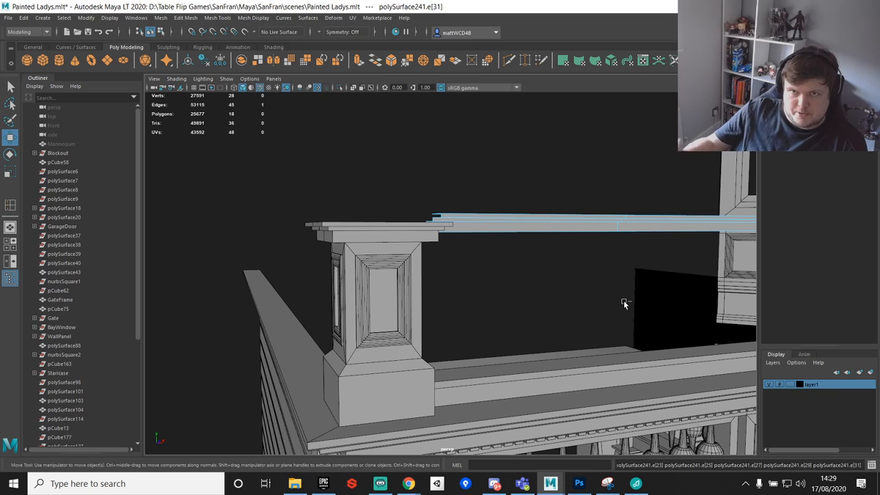
key(ctrl+z)
key(ctrl+z)
key(ctrl+z)
key(ctrl+z)
key(ctrl+z)
key(ctrl+z)
key(ctrl+z)
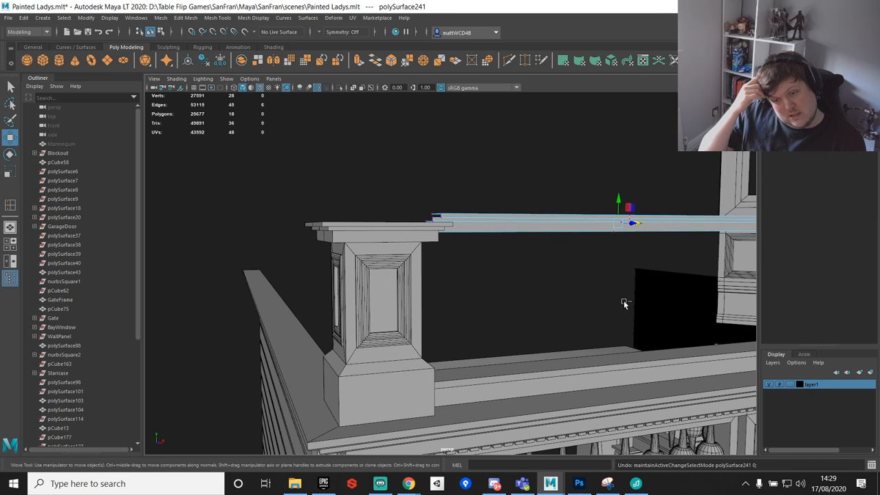
key(ctrl+z)
key(ctrl+z)
key(ctrl+z)
key(ctrl+z)
key(ctrl+z)
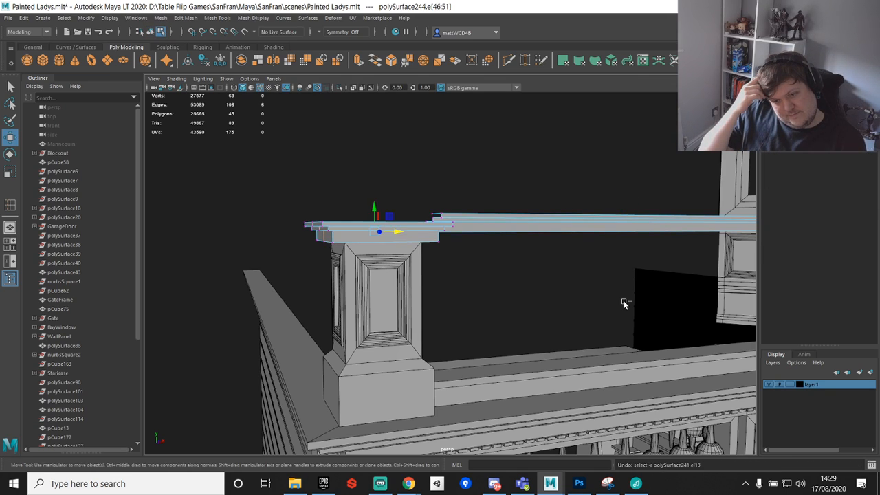
key(ctrl+z)
key(ctrl+z)
key(ctrl+z)
key(ctrl+z)
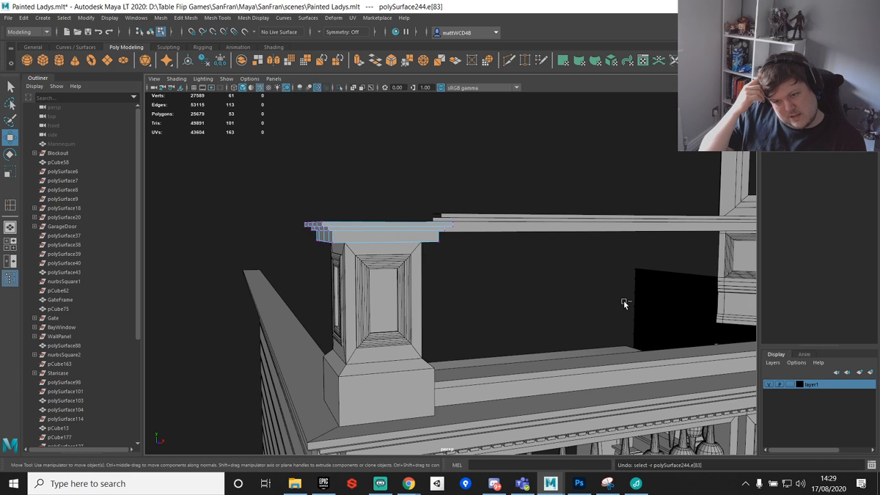
key(ctrl+z)
key(ctrl+z)
key(ctrl+z)
key(ctrl+z)
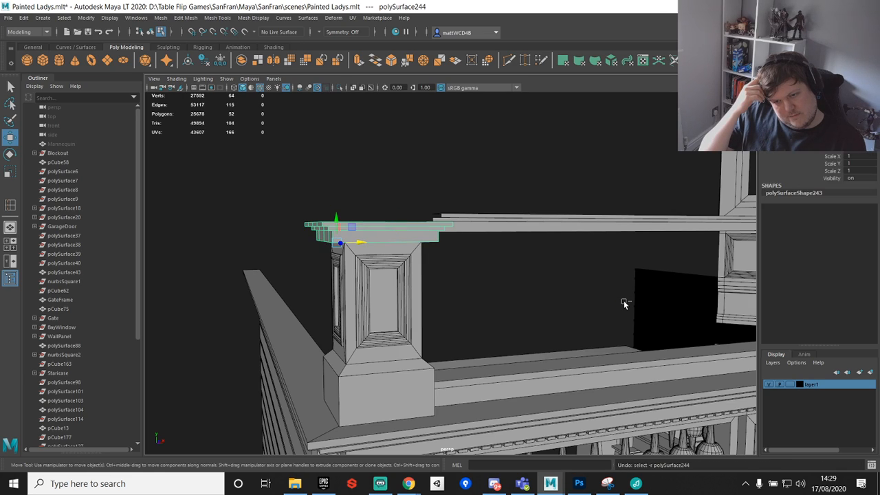
key(ctrl+z)
key(ctrl+z)
key(ctrl+z)
key(ctrl+z)
key(ctrl+z)
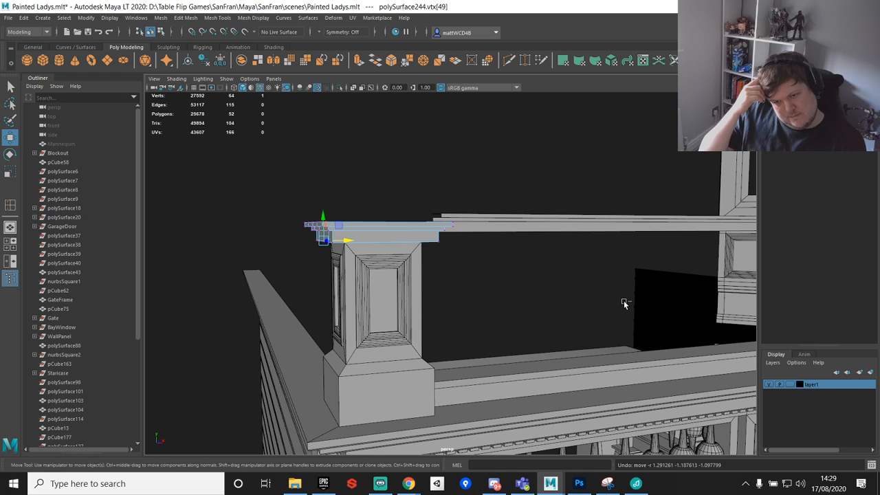
key(ctrl+z)
key(ctrl+z)
key(ctrl+z)
key(ctrl+z)
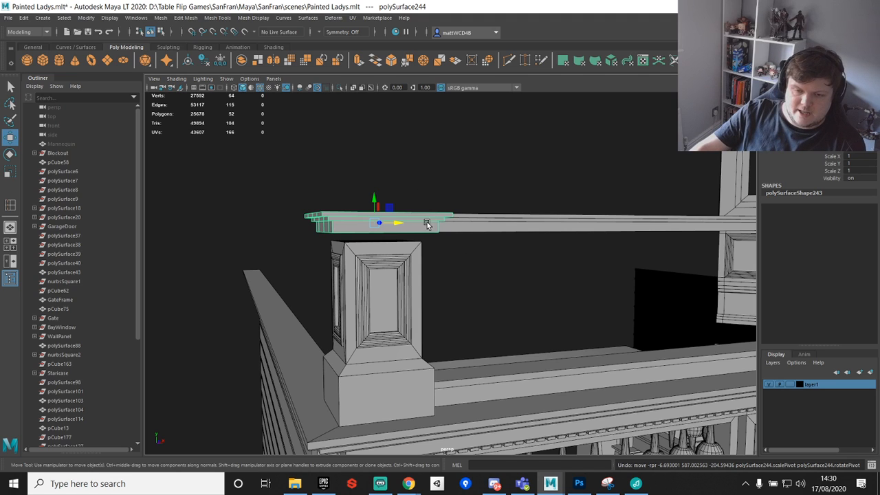
Step: Flatten the pillar's top vertices vertically and raise them to meet the underside of the cap
key(f)
mouse_move(447, 222)
alt+mouse_down()
mouse_move(491, 227)
mouse_move(538, 252)
mouse_move(543, 183)
mouse_move(463, 186)
mouse_move(526, 210)
mouse_move(450, 260)
mouse_move(453, 225)
alt+mouse_up()
click(451, 260)
right_drag(522, 259, 483, 228)
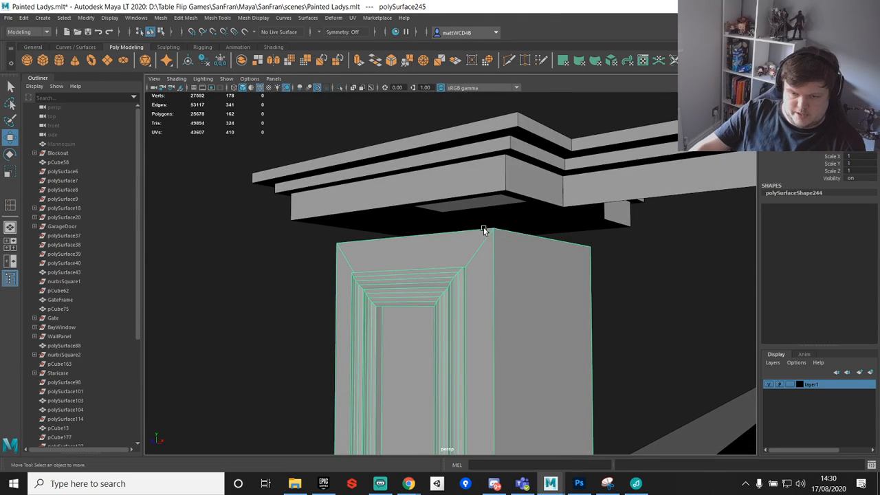
alt+drag(483, 228, 512, 240)
drag(244, 186, 675, 262)
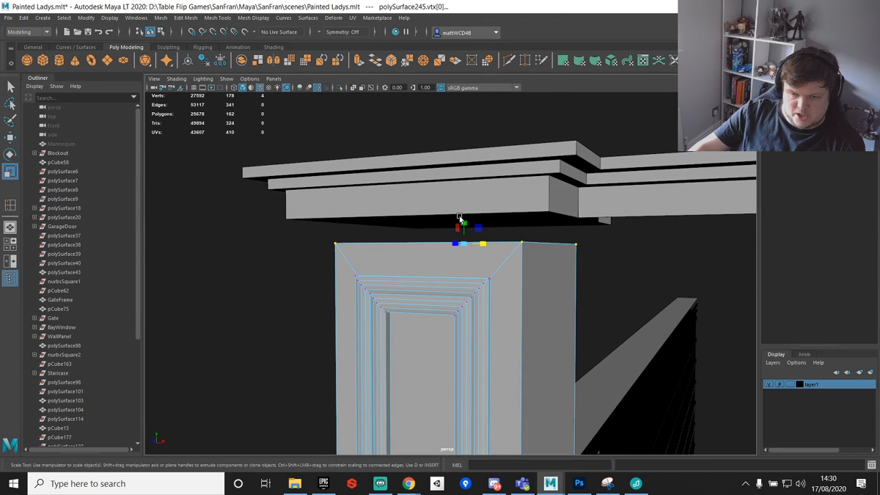
alt+drag(462, 229, 541, 227)
drag(468, 223, 521, 210)
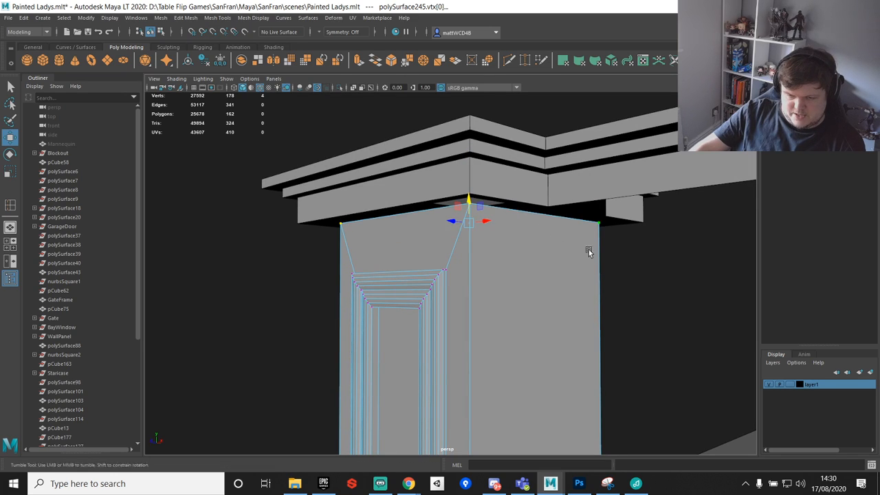
Step: Snap the first inner corner vertex of the cap's underside onto the pillar's top corner
alt+drag(593, 251, 505, 206)
alt+middle_drag(505, 207, 476, 273)
scroll(477, 273, up, 3)
alt+drag(476, 273, 389, 220)
key(q)
click(401, 127)
right_drag(406, 128, 363, 140)
click(364, 140)
key(w)
drag(365, 137, 398, 164)
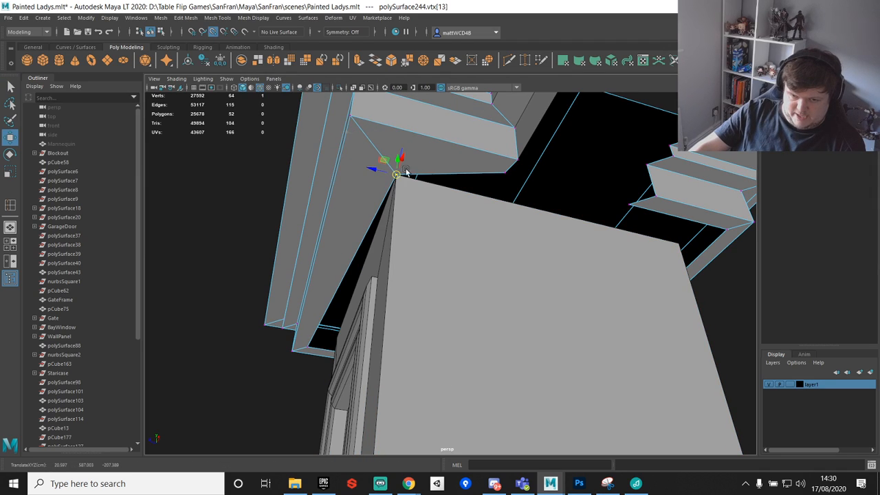
Step: Snap the cap's underside vertices on the rail side onto the pillar's top edge and its adjacent corner
click(504, 174)
alt+drag(541, 182, 497, 195)
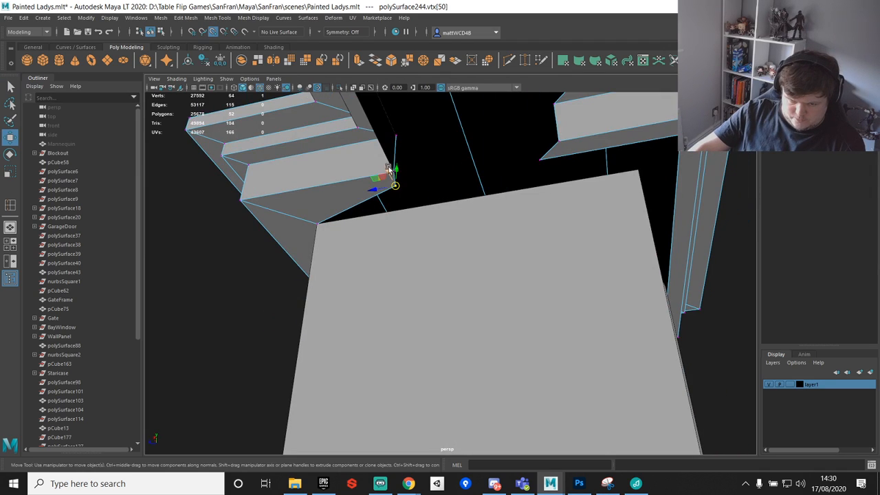
drag(389, 167, 319, 235)
alt+drag(533, 206, 512, 293)
click(397, 194)
key(q)
click(551, 267)
key(w)
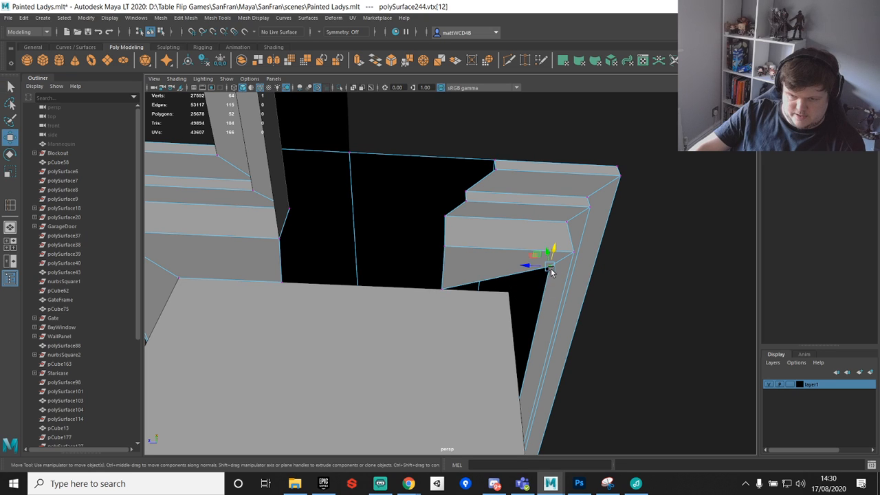
drag(551, 267, 528, 292)
Step: Snap the cap's inner underside vertices at the next pillar corner onto the pillar's top
key(q)
scroll(534, 324, down, 3)
alt+drag(533, 323, 506, 316)
alt+middle_drag(550, 275, 457, 240)
scroll(458, 240, up, 4)
alt+drag(458, 240, 423, 264)
click(439, 199)
key(w)
key(q)
click(474, 250)
key(w)
Step: Snap the remaining underside vertices along the cap's outer side to the pillar's top edge and corner
alt+drag(554, 325, 505, 261)
click(501, 271)
alt+middle_drag(498, 262, 491, 227)
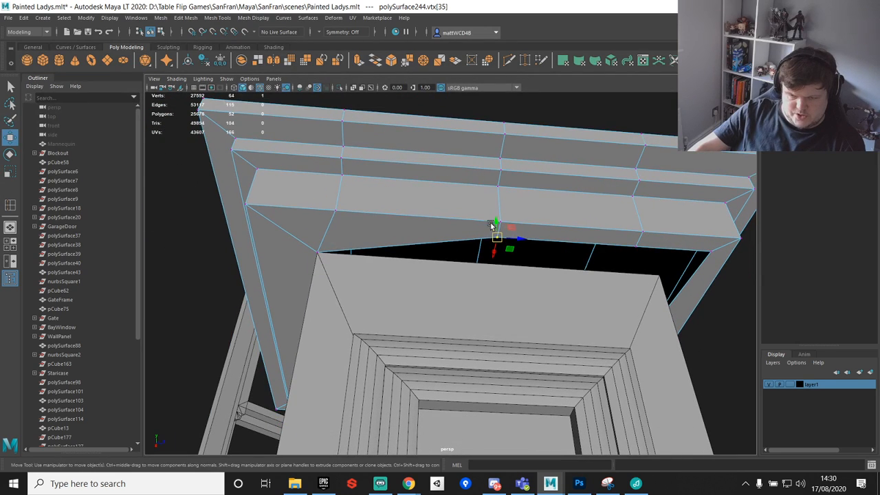
drag(495, 254, 345, 257)
alt+drag(603, 257, 539, 263)
click(524, 240)
key(q)
click(599, 248)
key(w)
drag(597, 249, 326, 134)
Step: Merge all the cap's vertices with a distance threshold of 0.01
key(q)
scroll(563, 279, down, 5)
scroll(503, 272, down, 5)
alt+drag(619, 330, 570, 298)
alt+drag(482, 265, 543, 296)
drag(298, 139, 639, 358)
shift+right_drag(608, 319, 597, 269)
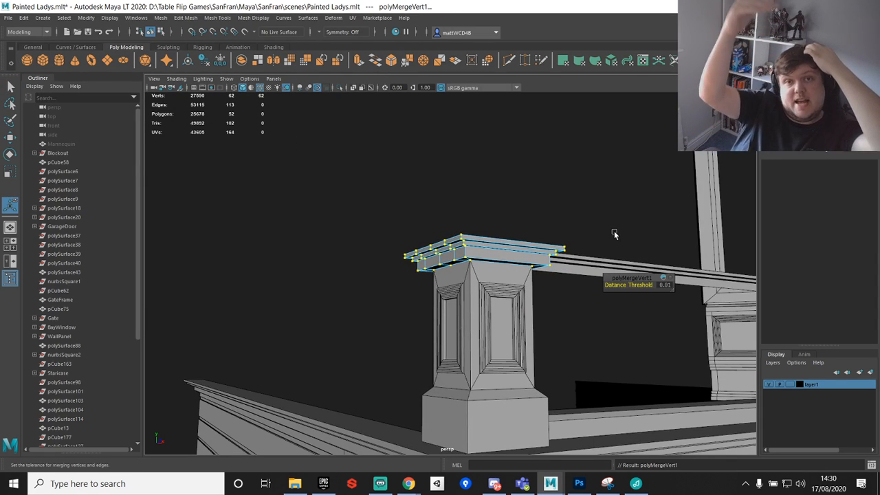
Step: Try to scale the cap vertices beside the rail opening flat into one line
drag(327, 174, 656, 412)
key(f)
alt+drag(550, 116, 504, 233)
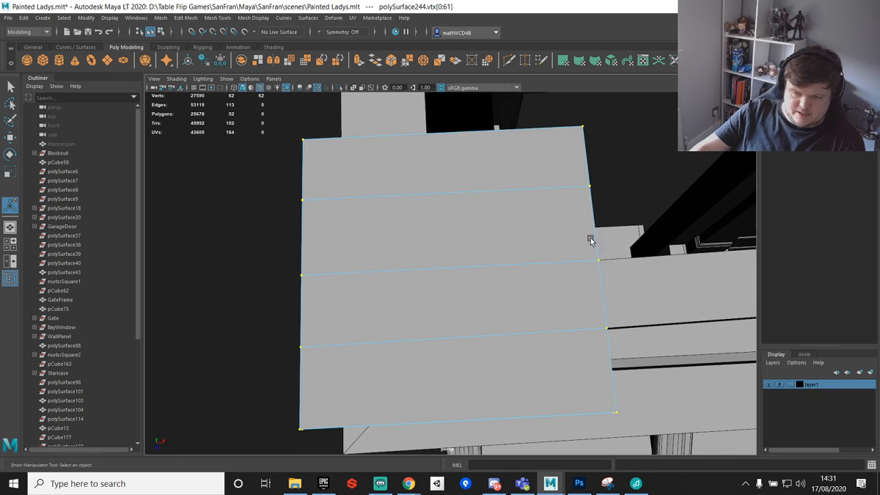
alt+drag(592, 240, 542, 220)
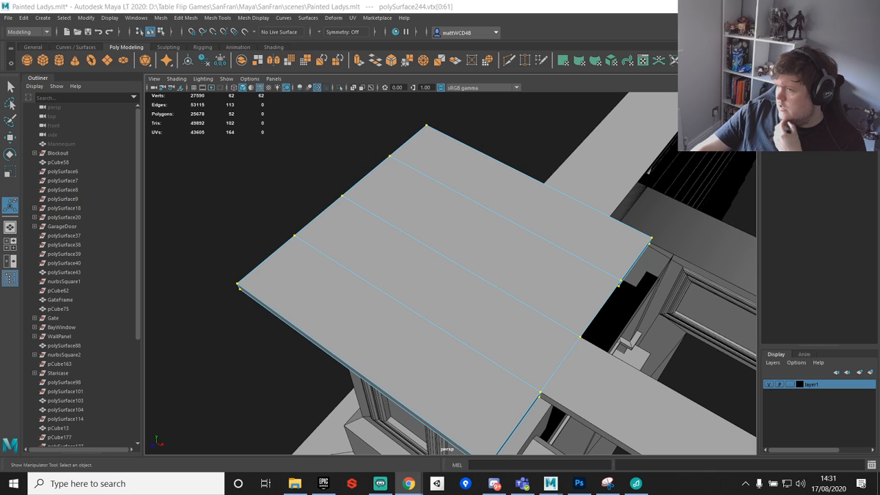
alt+drag(563, 223, 468, 161)
key(q)
drag(433, 108, 502, 239)
key(e)
key(r)
drag(457, 179, 534, 172)
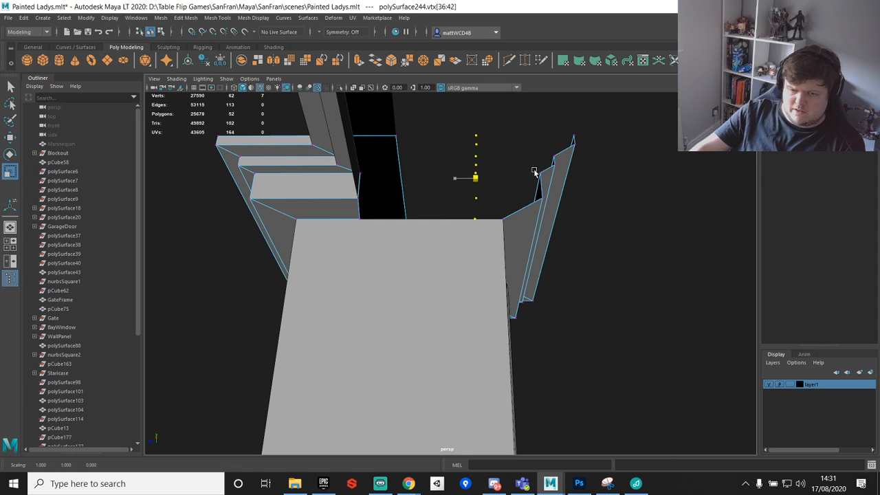
key(q)
key(ctrl+z)
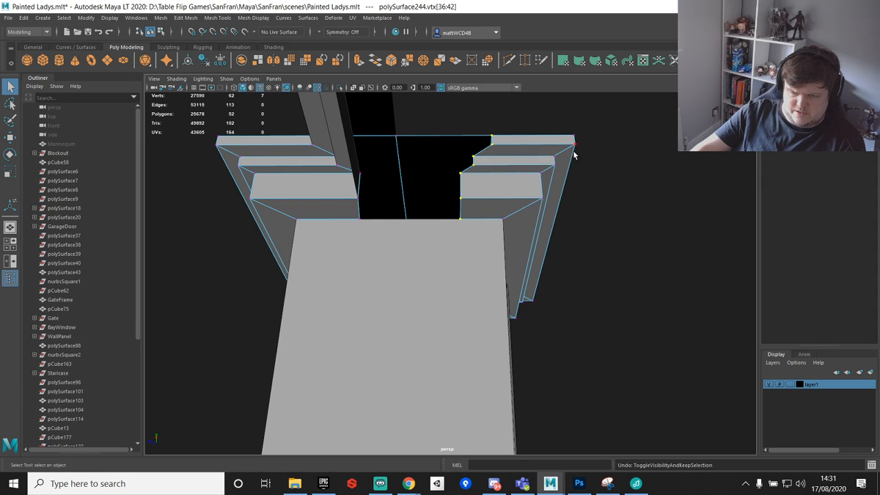
Step: Merge the cap's vertices again and target-weld the spare vertices of the lowest moulding into its corners
alt+drag(558, 119, 435, 178)
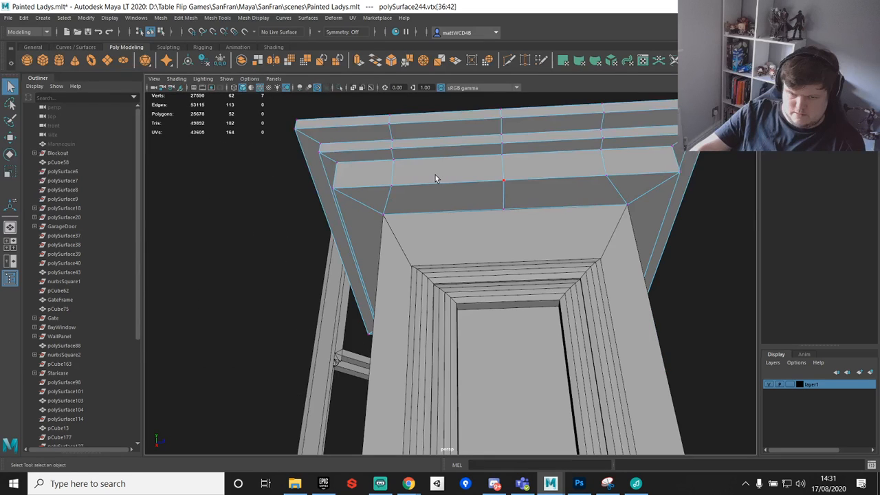
scroll(435, 178, down, 7)
drag(368, 186, 584, 326)
shift+right_drag(584, 279, 583, 234)
scroll(447, 197, up, 6)
key(q)
right_drag(447, 197, 485, 156)
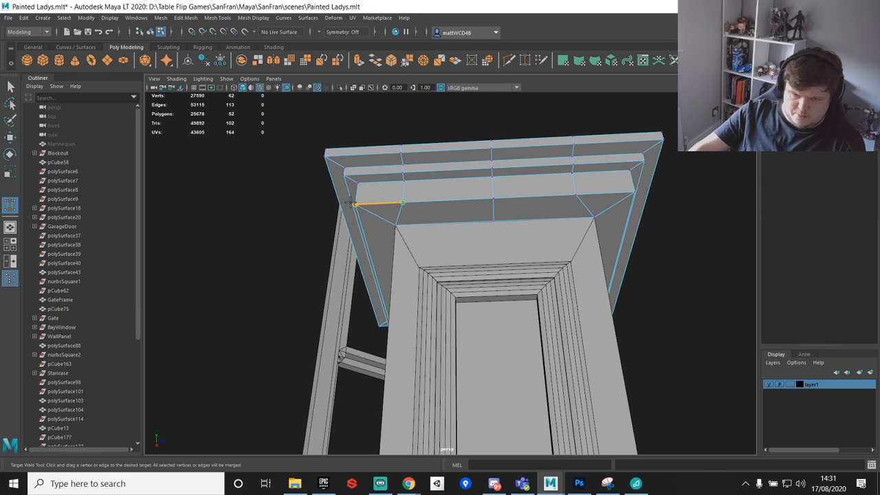
drag(575, 194, 629, 192)
alt+drag(628, 192, 576, 232)
key(q)
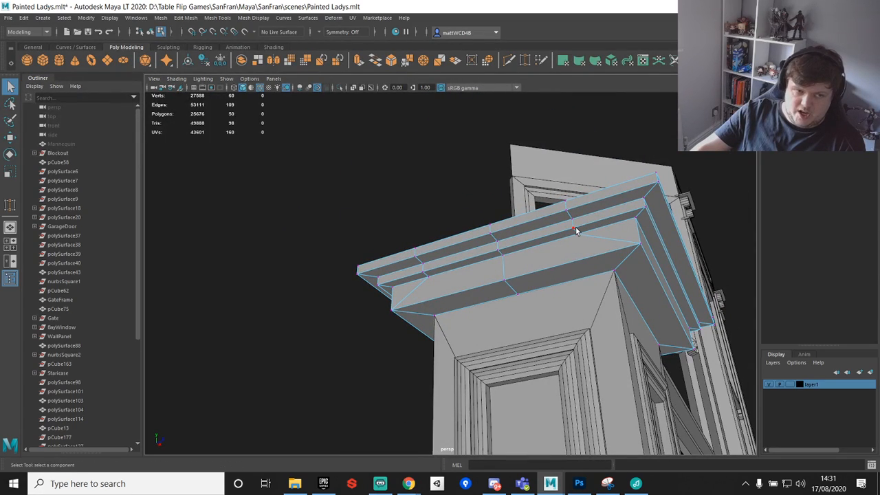
Step: Target-weld the spare vertices along the cap's upper outer edge into its two corners
click(567, 212)
alt+drag(568, 212, 502, 243)
right_drag(501, 243, 605, 222)
drag(651, 214, 653, 208)
drag(400, 300, 425, 302)
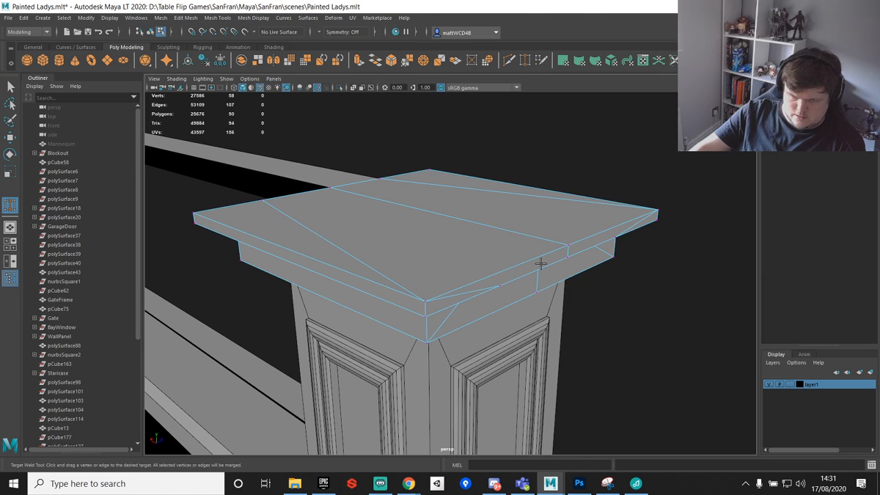
key(q)
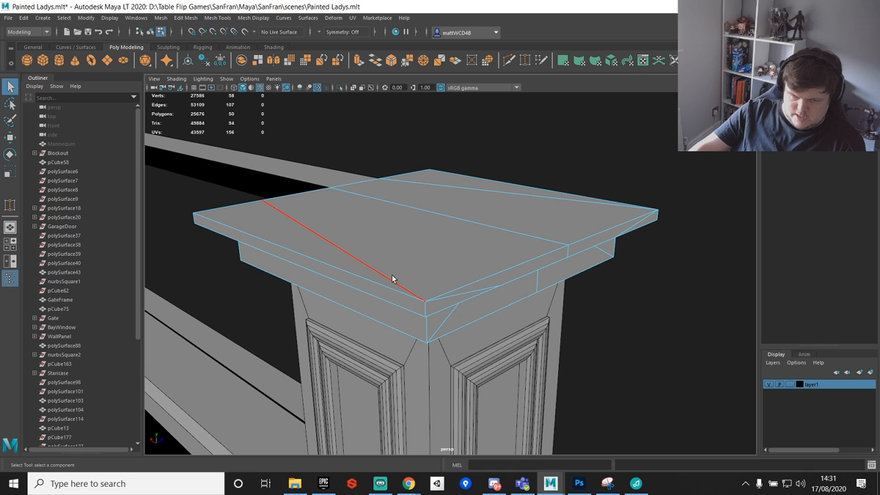
Step: Delete the two redundant edge loops running diagonally across the cap, keeping the middle one
double_click(463, 288)
alt+drag(586, 297, 550, 260)
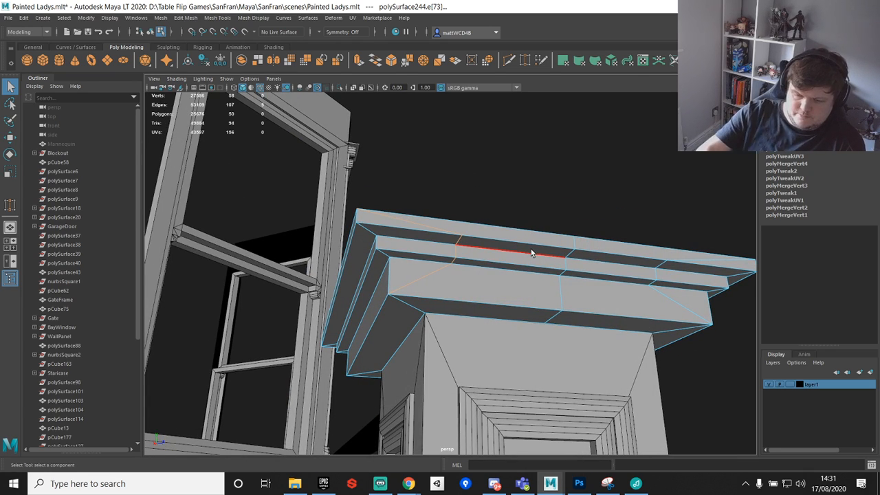
key(ctrl+Delete)
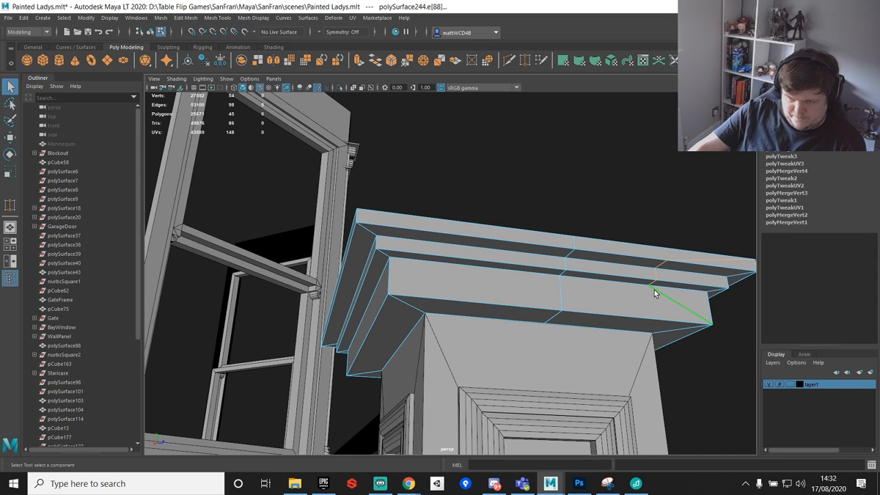
key(ctrl+Delete)
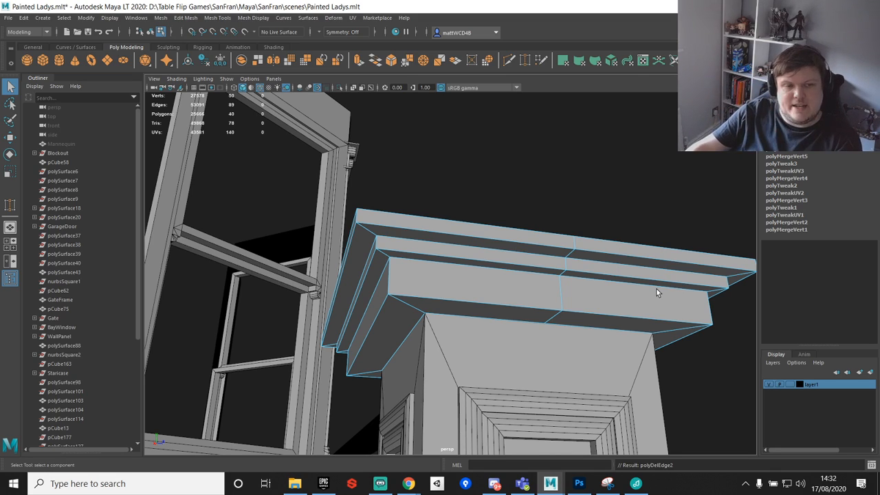
alt+drag(550, 401, 564, 246)
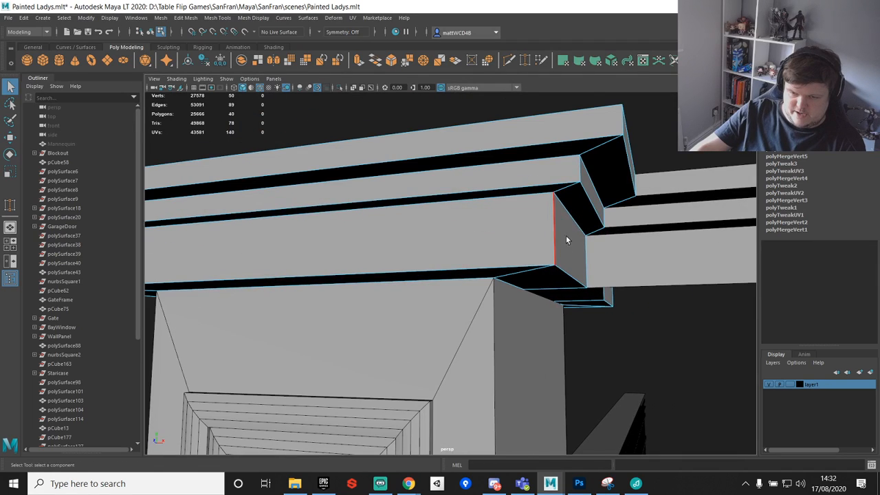
click(657, 204)
alt+drag(658, 204, 573, 200)
alt+middle_drag(573, 200, 151, 220)
right_drag(561, 217, 518, 217)
drag(537, 175, 657, 285)
key(f)
alt+drag(602, 177, 527, 193)
click(482, 221)
shift+right_drag(550, 188, 489, 203)
click(514, 197)
alt+drag(515, 198, 324, 233)
key(w)
key(ctrl+z)
key(q)
key(ctrl+z)
Step: Insert two edge loops across the trim at the rail's far end, aligned with the rail's two sides
shift+right_drag(373, 224, 327, 241)
click(190, 149)
click(314, 83)
scroll(543, 275, up, 4)
alt+middle_drag(543, 259, 496, 264)
scroll(438, 292, up, 3)
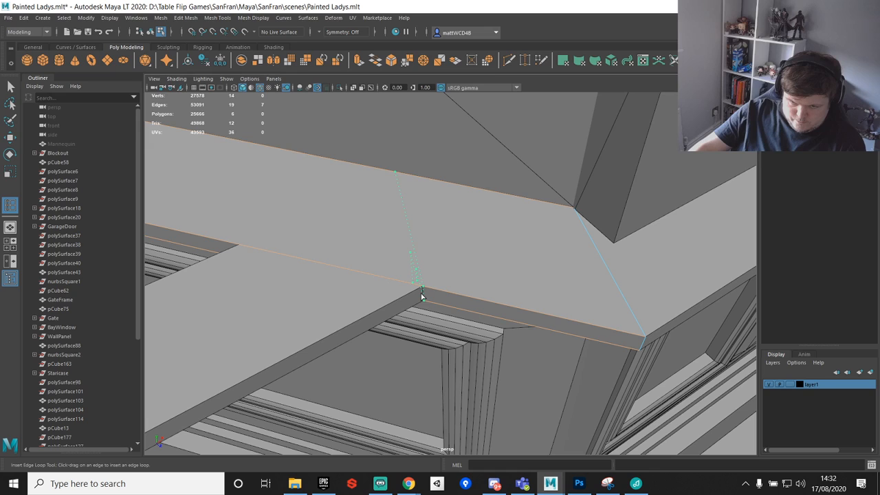
click(422, 296)
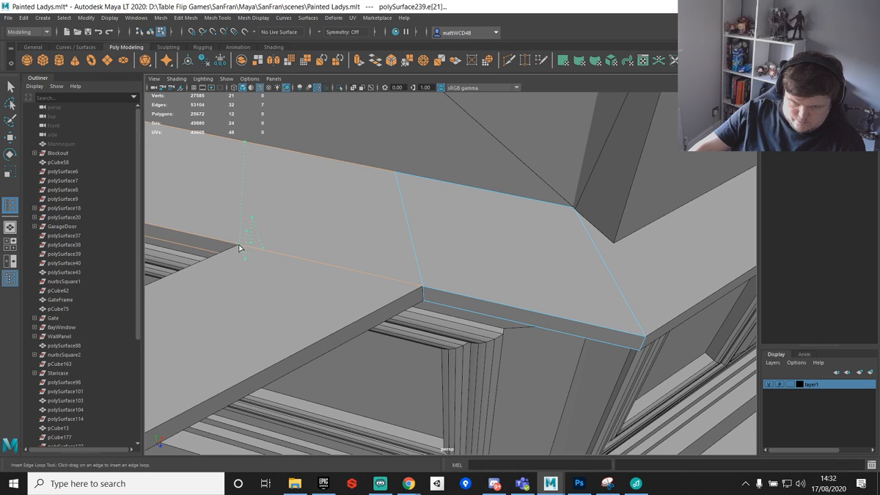
key(q)
scroll(399, 314, down, 2)
alt+drag(506, 309, 478, 290)
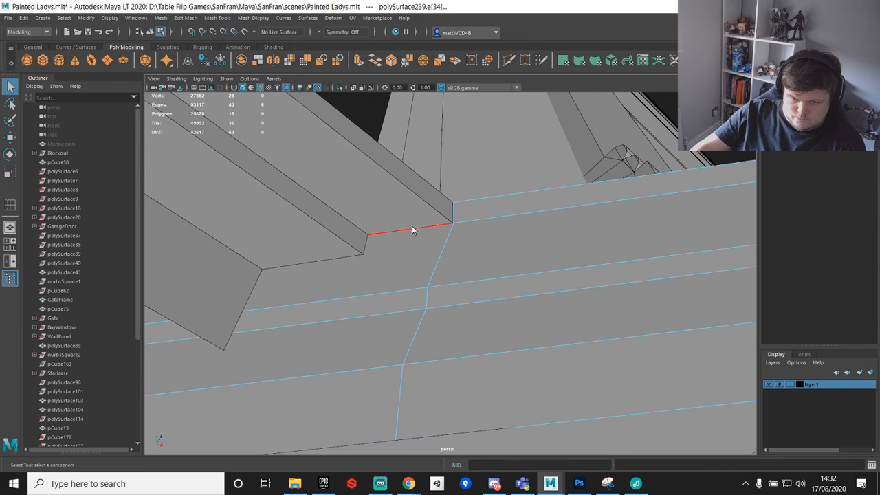
Step: Extrude the trim's middle moulding face between the new edge loops out towards the rail's end
right_drag(409, 233, 348, 225)
click(429, 287)
alt+drag(431, 289, 426, 221)
right_drag(426, 221, 429, 240)
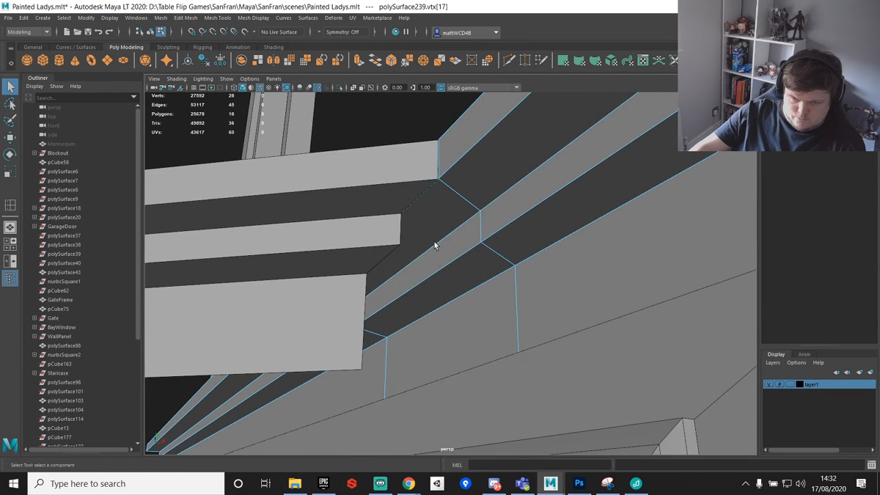
click(443, 253)
key(ctrl+e)
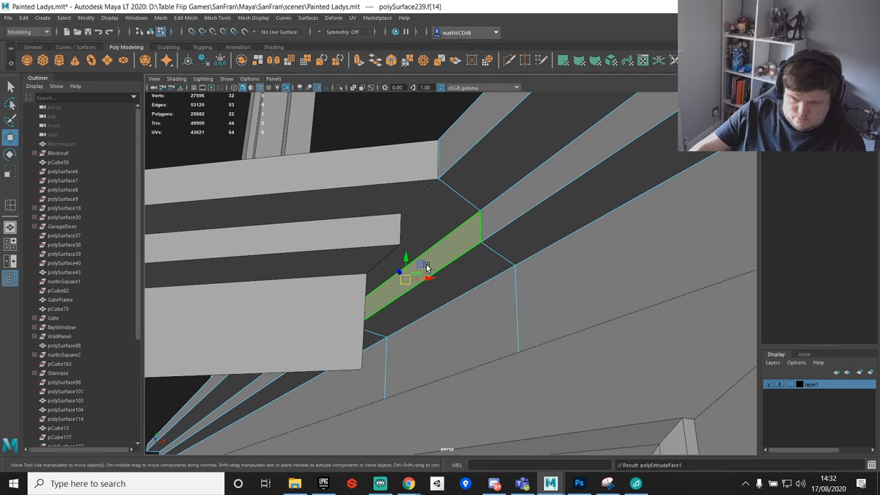
drag(427, 275, 373, 281)
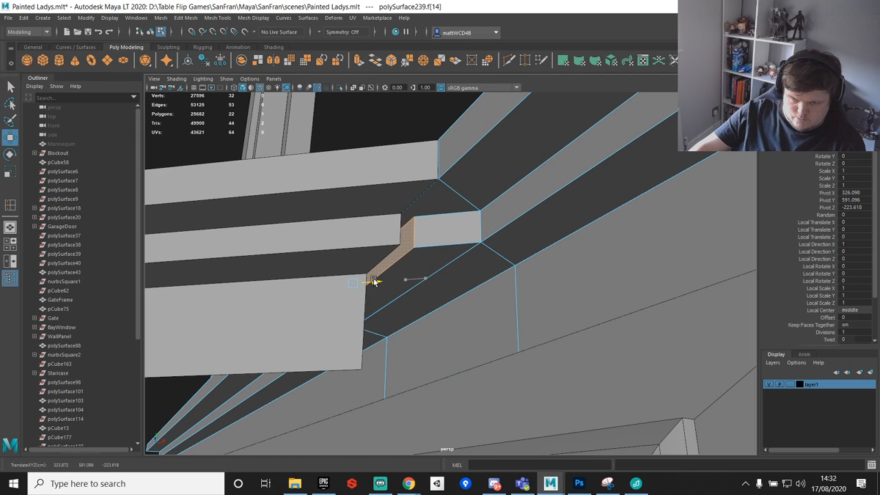
Step: Snap the corner vertices of the extruded moulding face onto the matching corners of the rail's profile
right_drag(407, 259, 386, 257)
click(414, 218)
key(v)
drag(416, 221, 402, 217)
key(q)
click(416, 249)
key(w)
drag(415, 248, 432, 232)
click(352, 220)
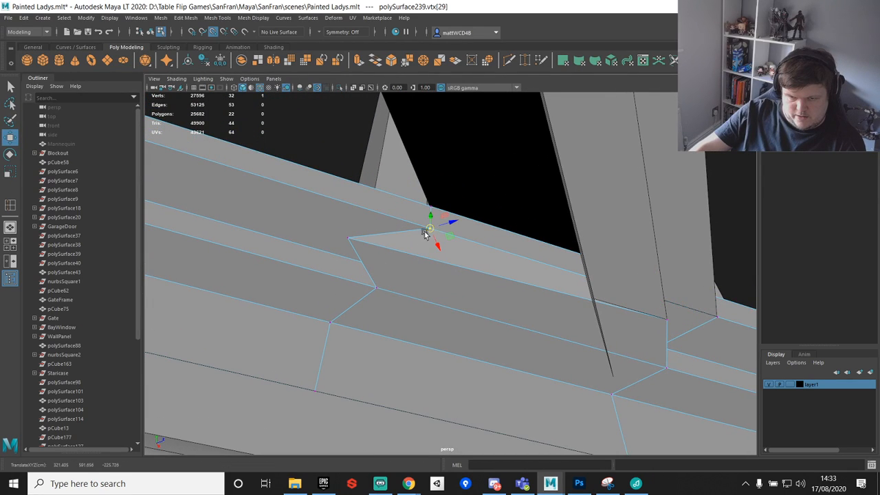
click(348, 238)
drag(371, 231, 438, 238)
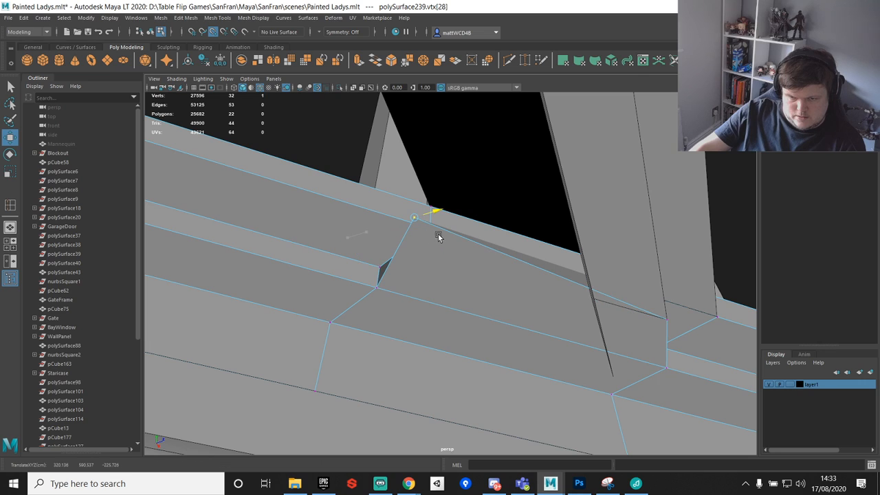
Step: Delete the hidden faces inside the joint between the extruded moulding and the trim
key(q)
alt+drag(499, 232, 485, 257)
scroll(497, 302, up, 5)
mouse_move(497, 305)
alt+mouse_down()
mouse_move(518, 313)
mouse_move(493, 310)
alt+mouse_up()
right_drag(474, 297, 450, 291)
click(448, 296)
key(Delete)
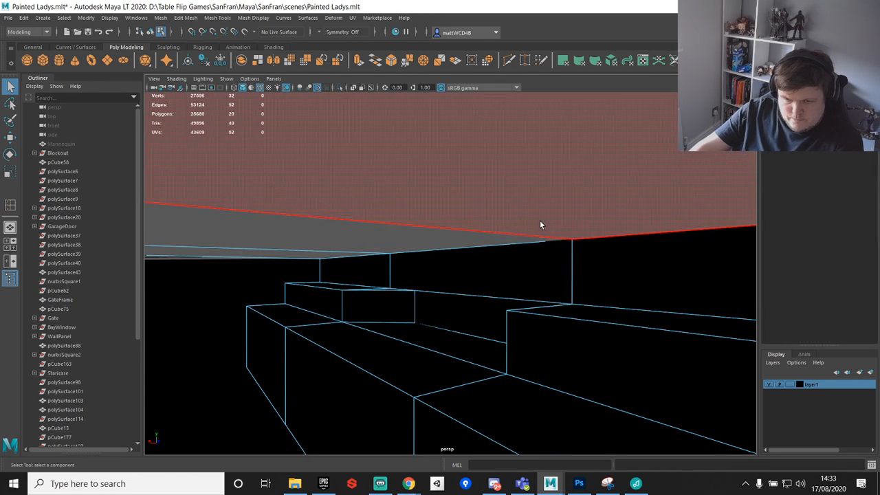
alt+drag(383, 341, 422, 287)
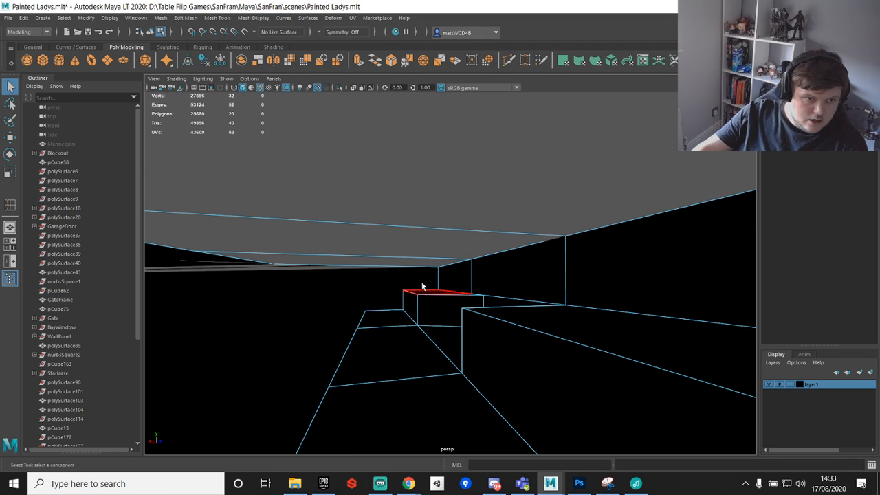
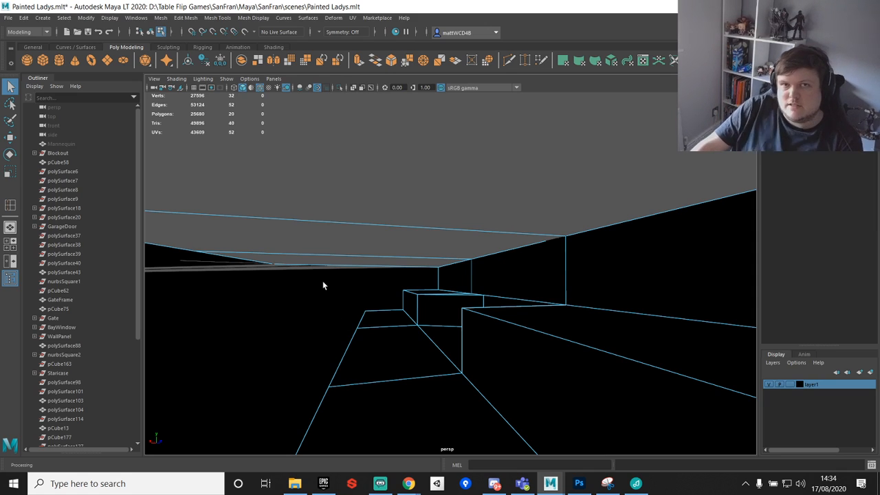
Step: Extrude the trim's lower moulding face between the edge loops out towards the rail
alt+drag(435, 226, 588, 321)
scroll(490, 277, down, 4)
alt+drag(491, 277, 474, 193)
alt+middle_drag(474, 192, 521, 206)
scroll(520, 205, up, 3)
alt+drag(520, 205, 526, 174)
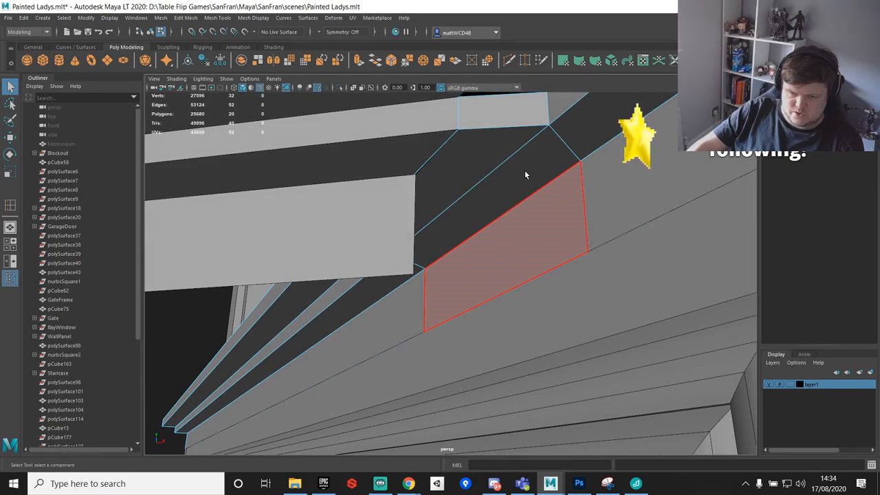
click(534, 210)
shift+right_drag(536, 220, 539, 232)
alt+drag(539, 232, 341, 233)
Step: Extrude the trim's lower moulding face and snap its near corner vertices onto the matching corners of the rail's profile
key(v)
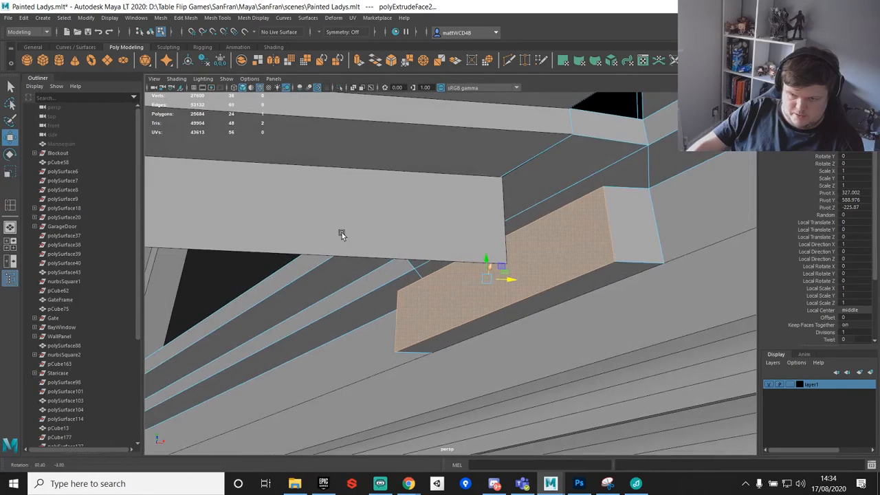
key(q)
right_drag(608, 212, 566, 212)
click(602, 187)
key(w)
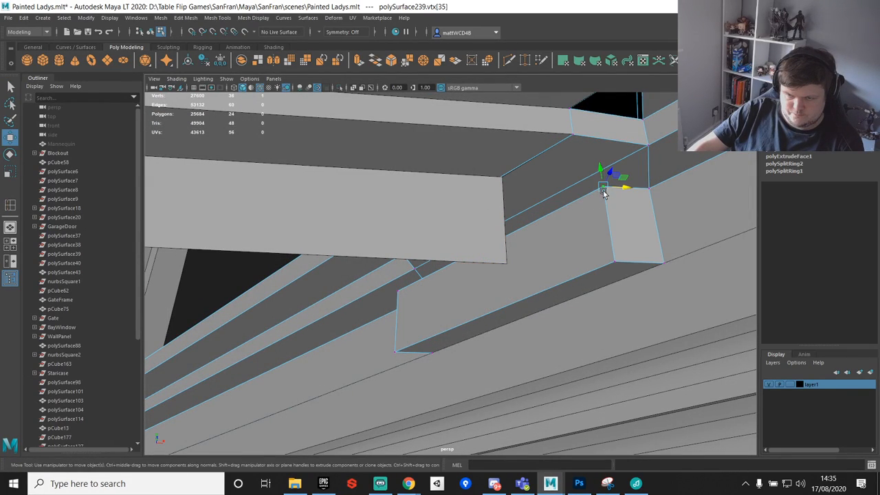
drag(603, 191, 497, 190)
click(608, 263)
drag(609, 262, 530, 243)
key(q)
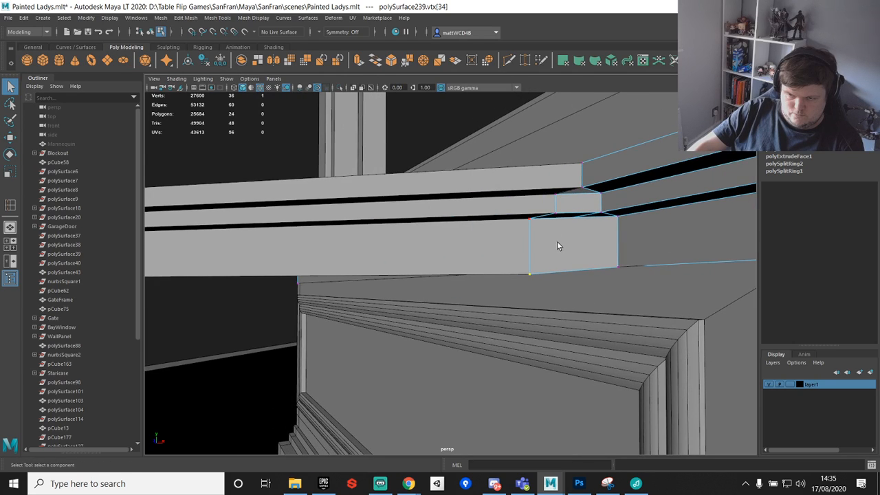
Step: Delete the hidden faces inside the joint between the lower moulding extrusion and the trim
alt+drag(610, 219, 526, 244)
right_drag(488, 234, 488, 266)
click(503, 253)
key(Delete)
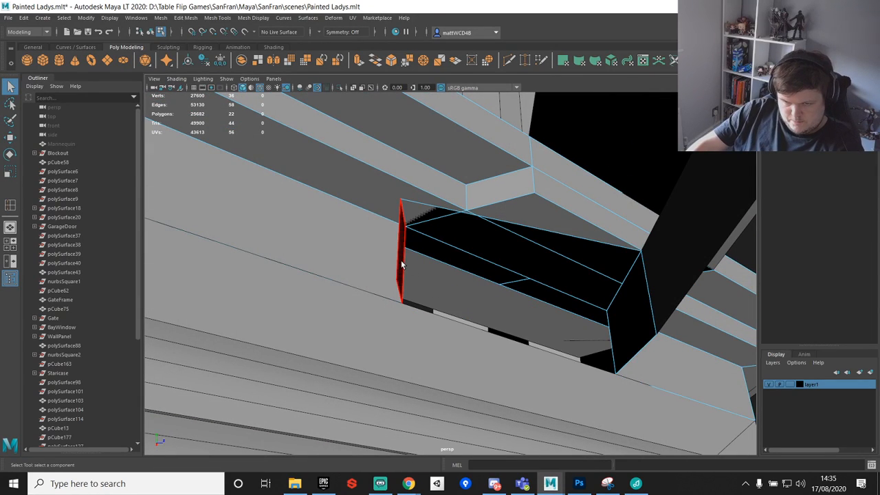
click(548, 230)
key(Delete)
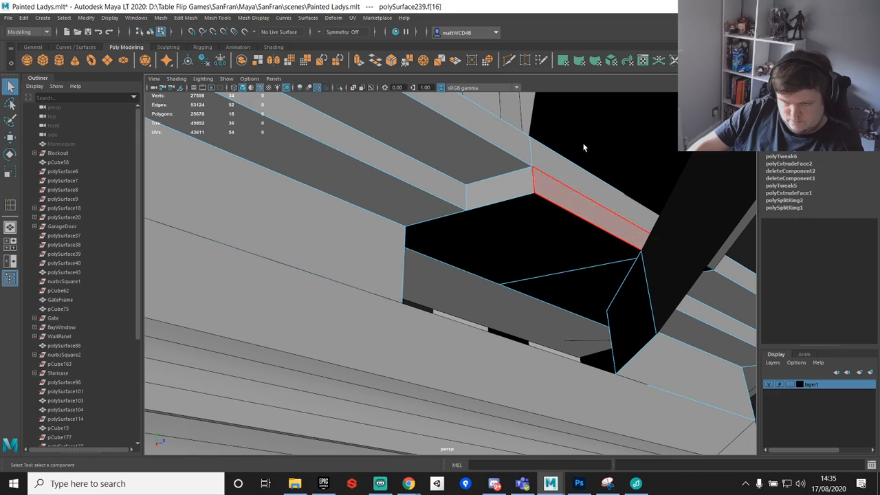
alt+drag(548, 189, 486, 263)
Step: Try to move the vertices at the rail's trim end in the top view, and undo the move
key(space)
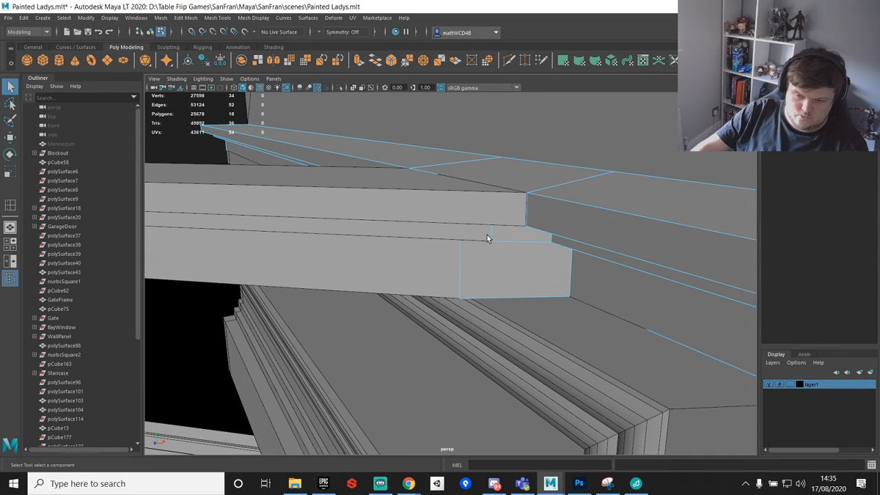
right_drag(499, 245, 538, 251)
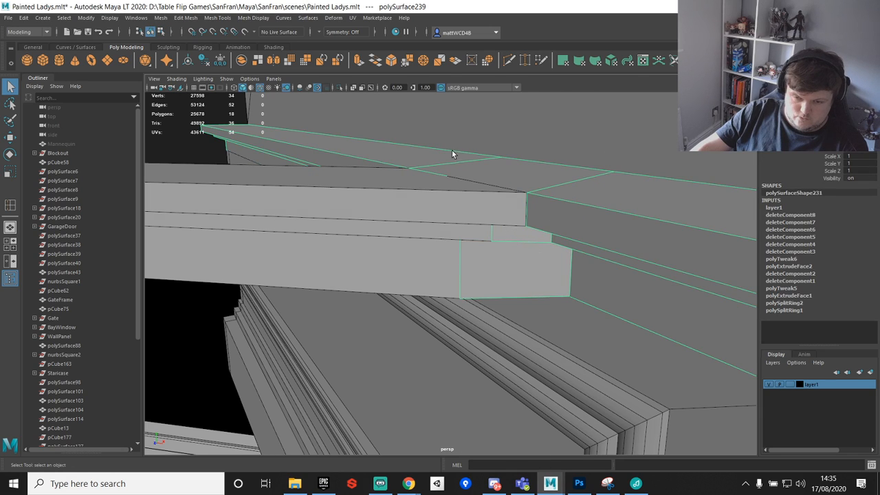
key(space)
key(space)
key(space)
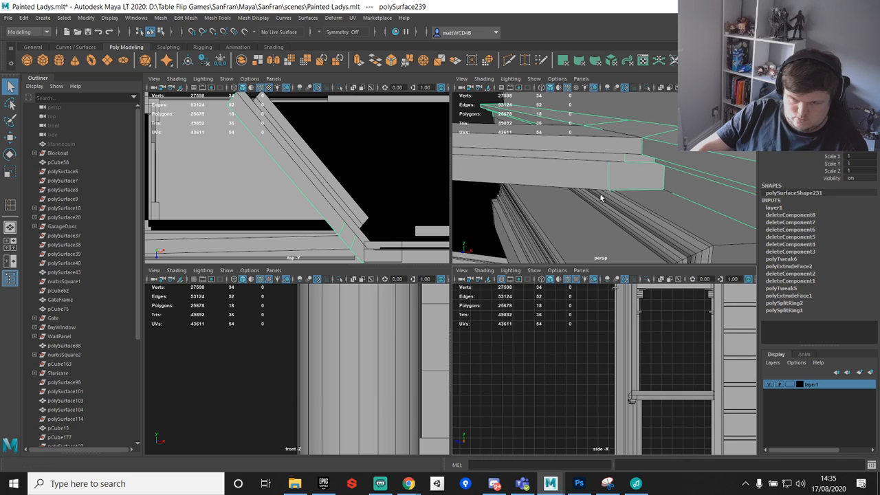
key(space)
scroll(505, 215, up, 3)
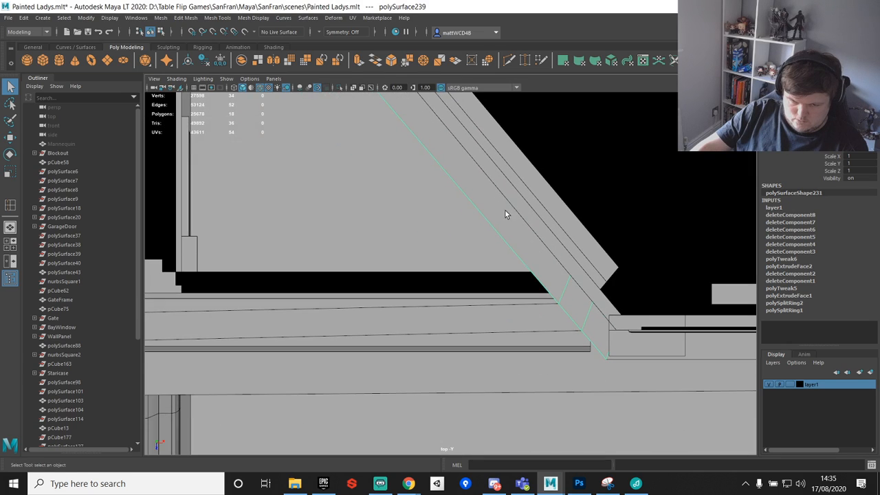
click(467, 318)
mouse_move(475, 319)
alt+middle_down()
mouse_move(632, 264)
mouse_move(764, 255)
alt+middle_up()
mouse_move(585, 265)
alt+middle_down()
mouse_move(836, 261)
mouse_move(509, 251)
alt+middle_up()
mouse_move(610, 236)
alt+middle_down()
mouse_move(557, 227)
mouse_move(494, 241)
mouse_move(595, 243)
alt+middle_up()
right_click(595, 233)
right_drag(595, 249, 552, 234)
drag(705, 215, 691, 274)
key(w)
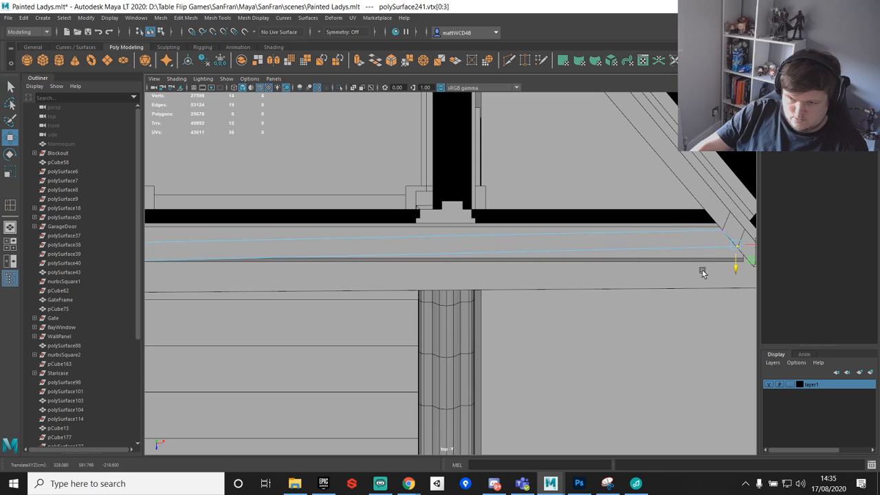
key(ctrl+z)
Step: Isolate the trim, the rail and the pillar cap in the top view
key(q)
right_drag(647, 234, 422, 228)
click(718, 227)
click(724, 224)
shift+click(698, 241)
alt+middle_drag(190, 256, 294, 258)
shift+click(329, 249)
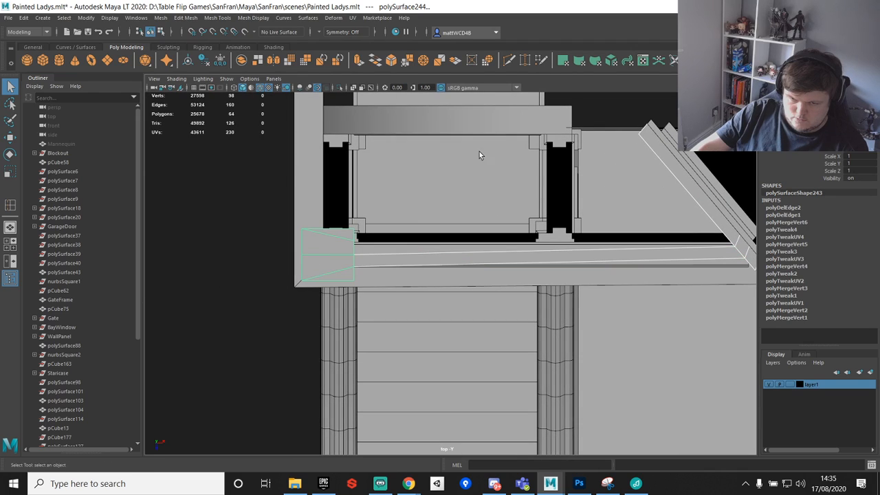
click(339, 88)
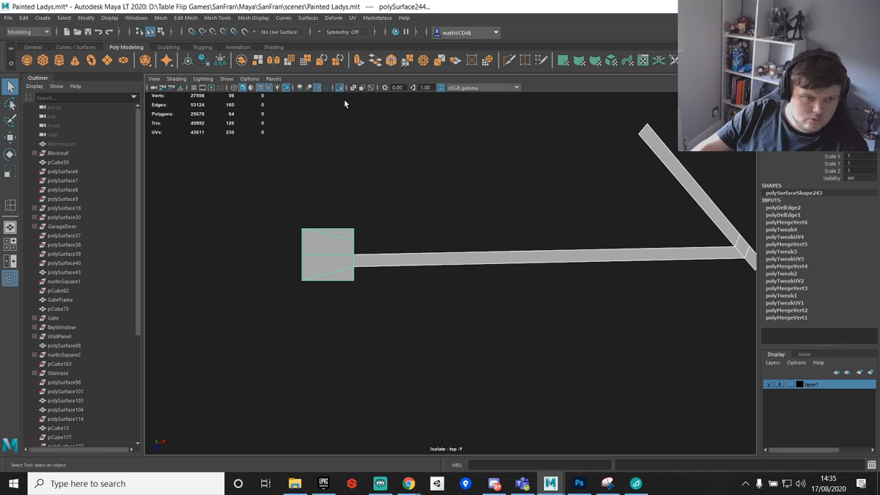
Step: Snap the front vertices of the rail's trim end level with the rail's front corner at the pillar cap
alt+middle_drag(664, 180, 460, 173)
alt+right_drag(460, 173, 576, 236)
alt+middle_drag(616, 212, 455, 250)
click(479, 261)
alt+right_drag(333, 250, 402, 255)
alt+middle_drag(403, 255, 673, 266)
alt+right_drag(674, 267, 447, 278)
alt+middle_drag(402, 279, 513, 224)
click(509, 234)
right_drag(649, 232, 586, 221)
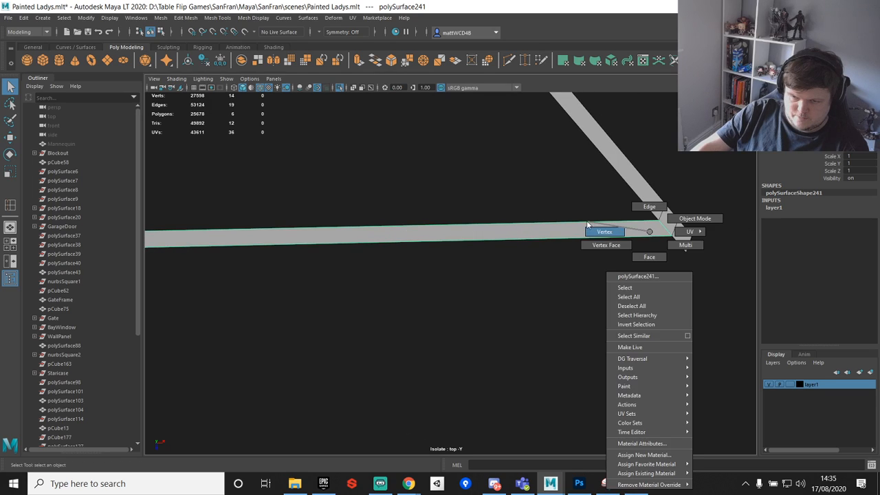
drag(714, 218, 660, 228)
key(w)
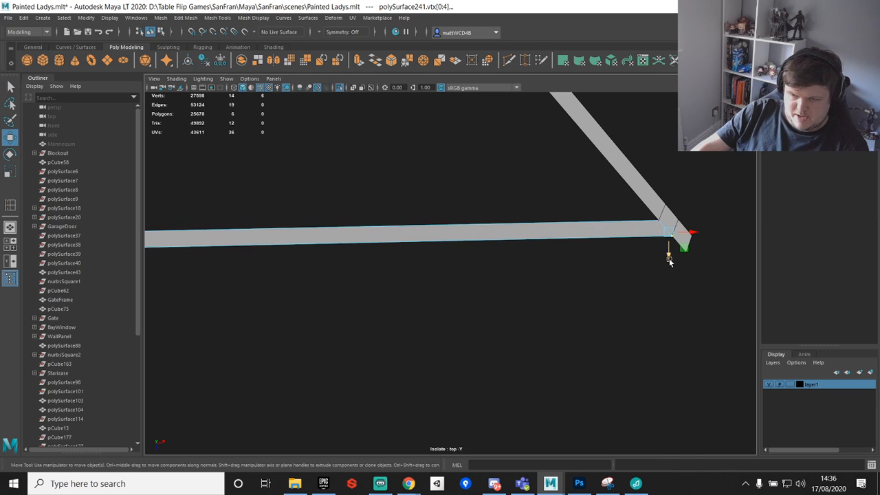
alt+right_drag(564, 267, 516, 261)
alt+middle_drag(516, 261, 570, 248)
key(v)
drag(708, 246, 231, 236)
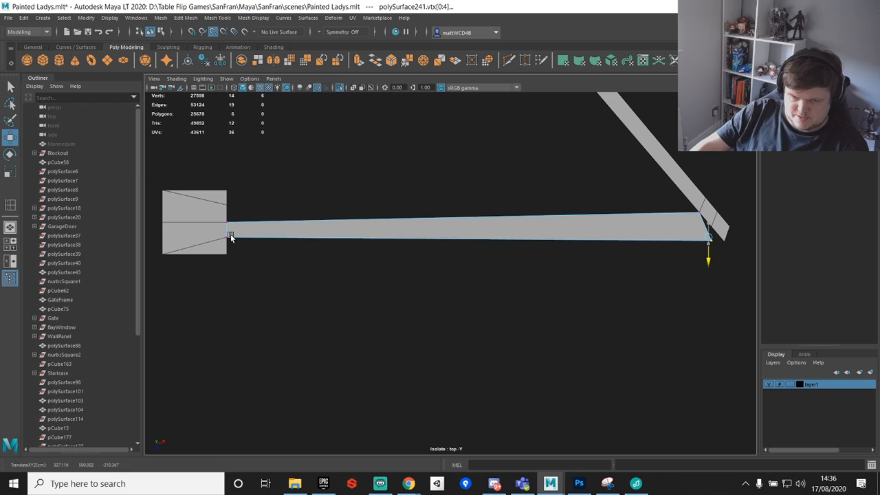
Step: Straighten the rail's back edge by snapping its trim-end vertices level with the back corner at the pillar cap
key(space)
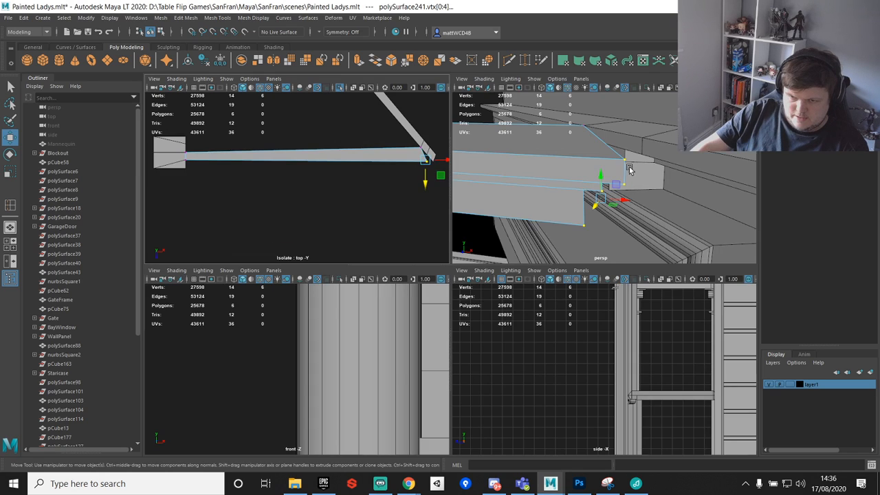
key(space)
alt+drag(515, 254, 497, 217)
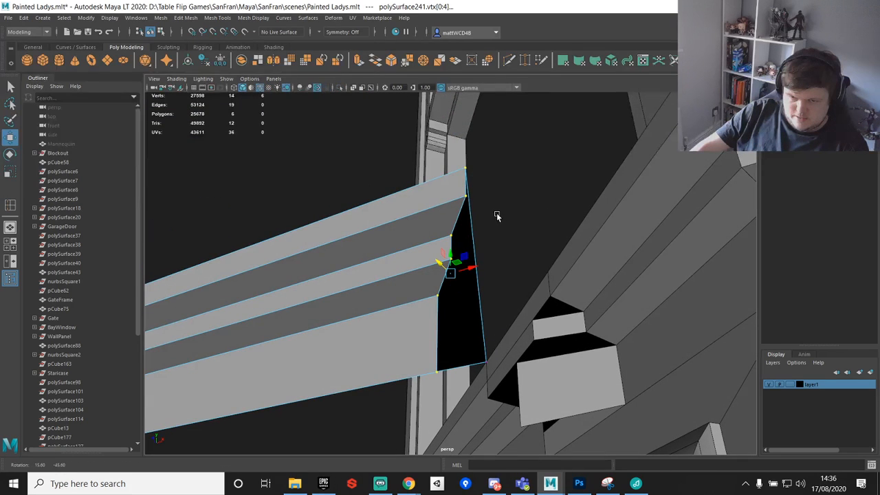
key(space)
key(space)
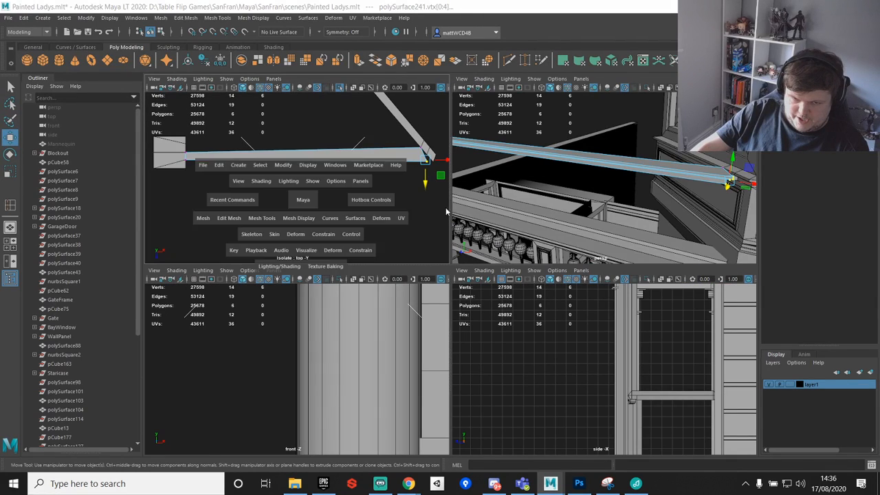
drag(588, 209, 196, 235)
key(q)
Step: Delete the trim's edge loop nearest its angled end
alt+middle_drag(680, 224, 509, 220)
mouse_move(510, 220)
alt+right_down()
mouse_move(502, 298)
mouse_move(565, 298)
mouse_move(535, 246)
mouse_move(540, 213)
mouse_move(498, 210)
alt+right_up()
click(538, 219)
drag(465, 138, 572, 309)
key(w)
drag(509, 213, 566, 285)
key(ctrl+z)
key(q)
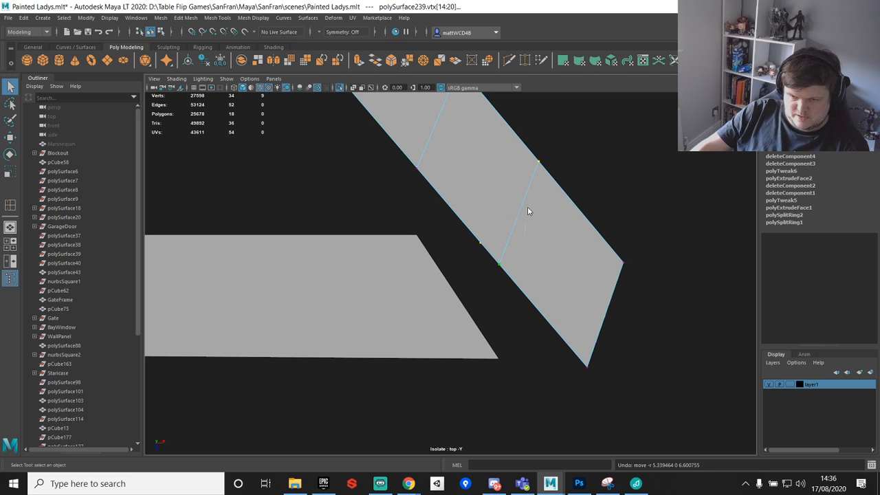
key(Delete)
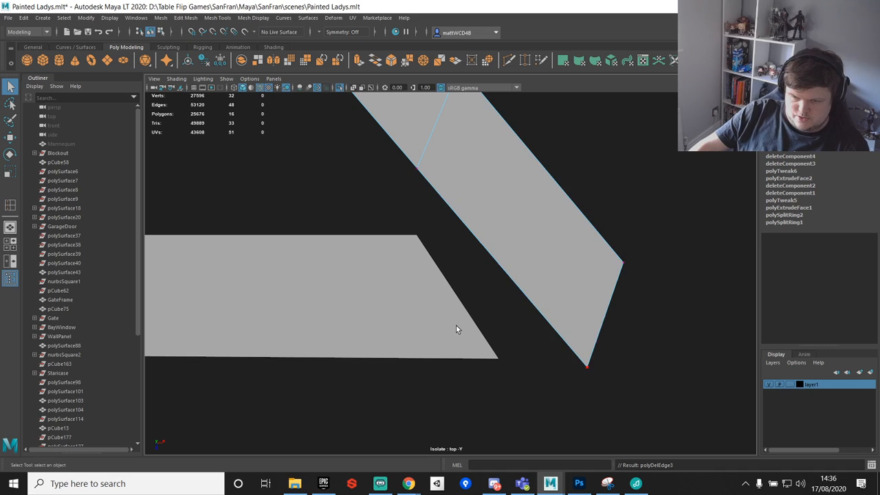
Step: Move the vertices of the trim's remaining edge loop along the trim towards its angled end
alt+middle_drag(455, 316, 517, 265)
scroll(523, 254, down, 2)
alt+middle_drag(532, 236, 497, 327)
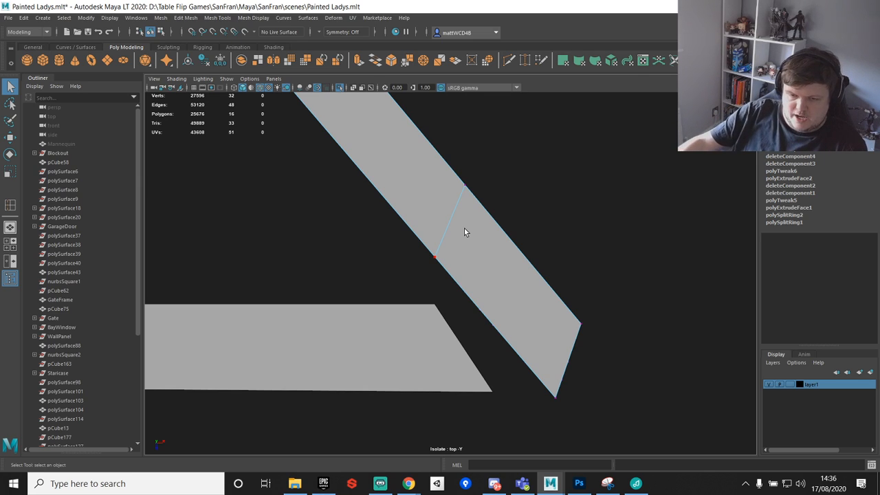
drag(349, 133, 471, 315)
key(w)
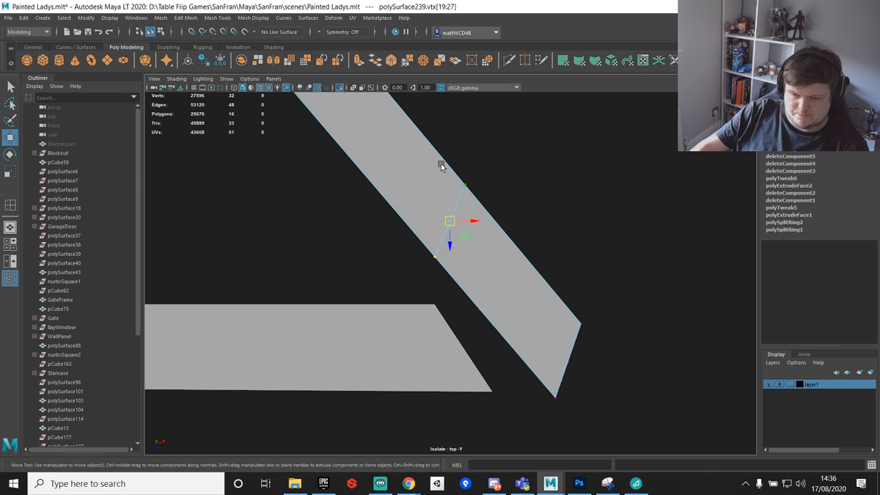
drag(452, 221, 471, 247)
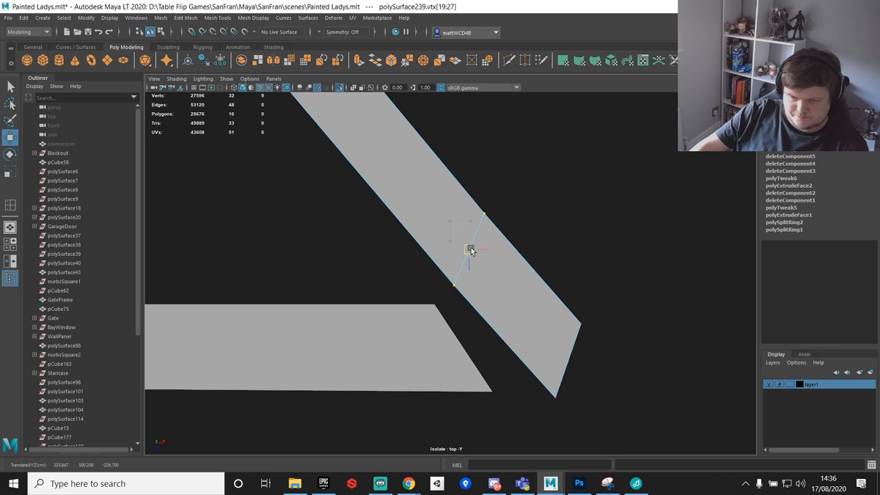
key(q)
alt+middle_drag(561, 258, 520, 300)
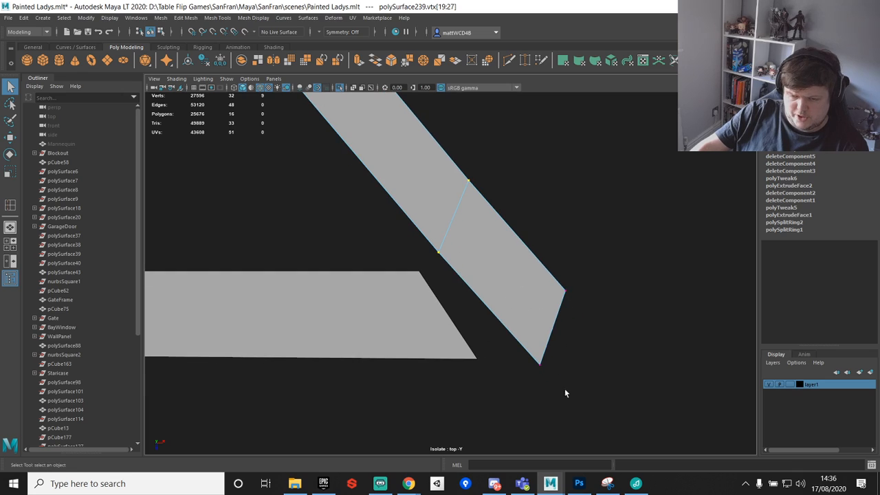
drag(553, 341, 515, 380)
key(w)
key(q)
key(w)
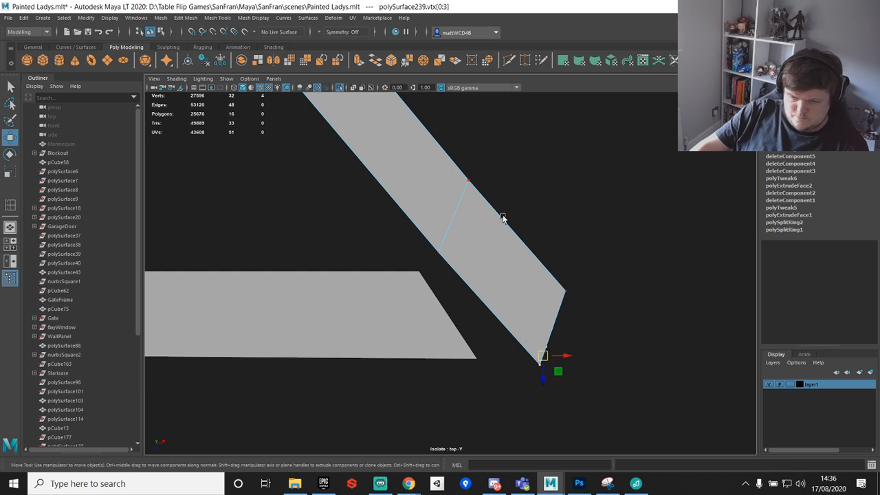
scroll(483, 301, down, 1)
scroll(437, 278, up, 3)
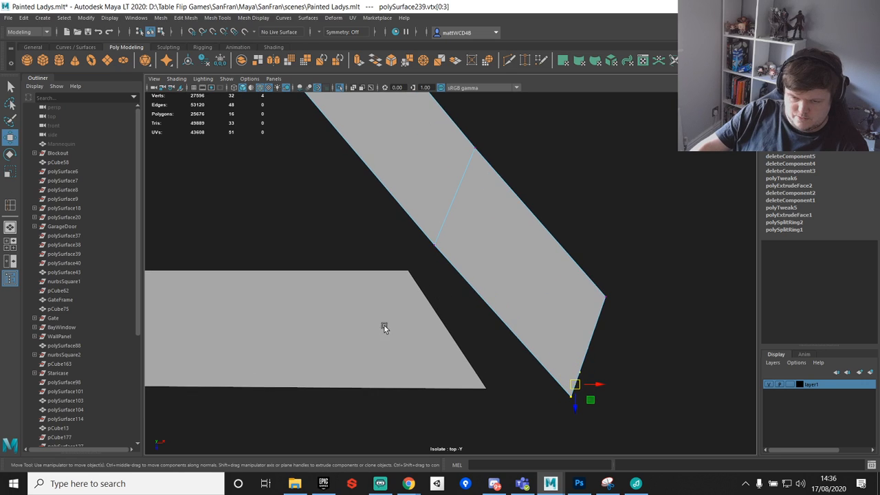
Step: Snap the rail's back end vertex along its length into line with the trim's edge loop corner
click(401, 317)
right_drag(401, 305, 367, 225)
drag(367, 231, 444, 315)
scroll(447, 261, up, 3)
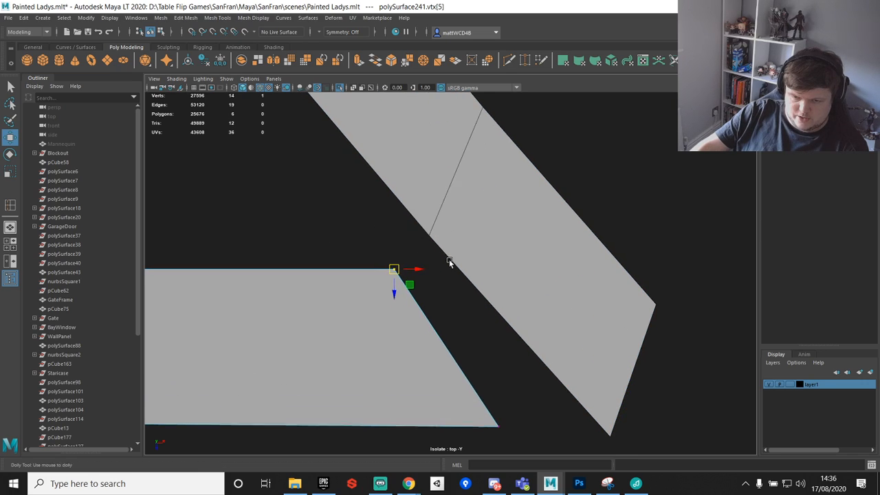
key(q)
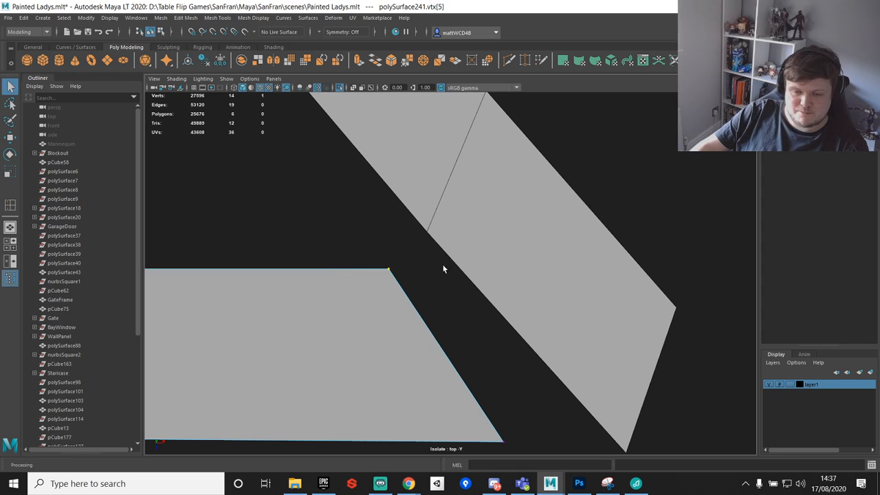
key(w)
key(v)
drag(413, 266, 426, 239)
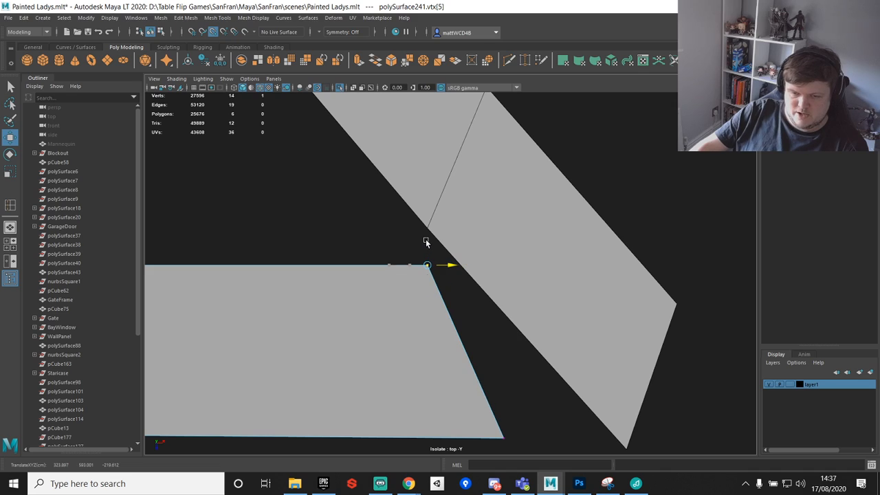
Step: Extend the rail's front end vertices along its length towards the trim's lower corner
key(q)
drag(482, 398, 580, 300)
key(w)
key(v)
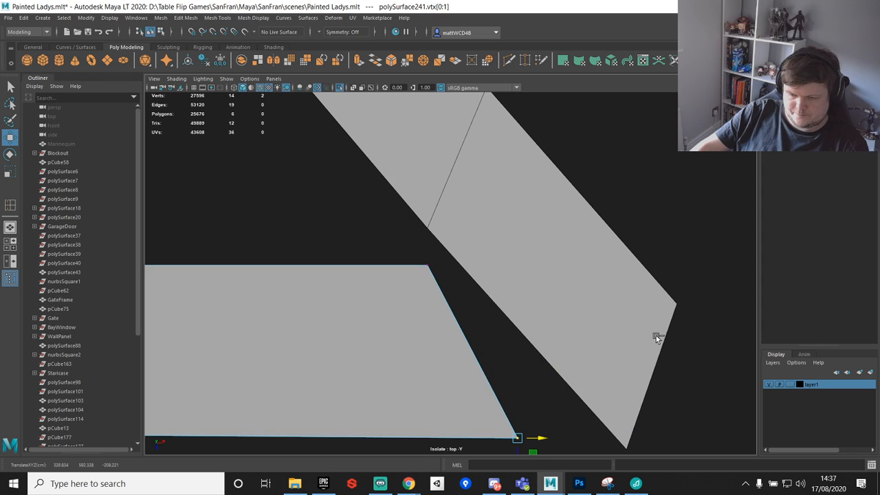
alt+middle_drag(637, 340, 632, 300)
drag(527, 367, 615, 356)
Step: Shift the rail's back corner vertices along its length so the end runs parallel to the trim's edge
alt+middle_drag(401, 191, 404, 279)
drag(369, 243, 431, 337)
drag(440, 284, 468, 289)
scroll(477, 287, down, 2)
key(q)
Step: Move the vertices of the trim's edge loop down to meet the rail's back corner
alt+middle_drag(479, 286, 434, 316)
click(376, 229)
right_drag(376, 229, 348, 195)
drag(295, 138, 441, 340)
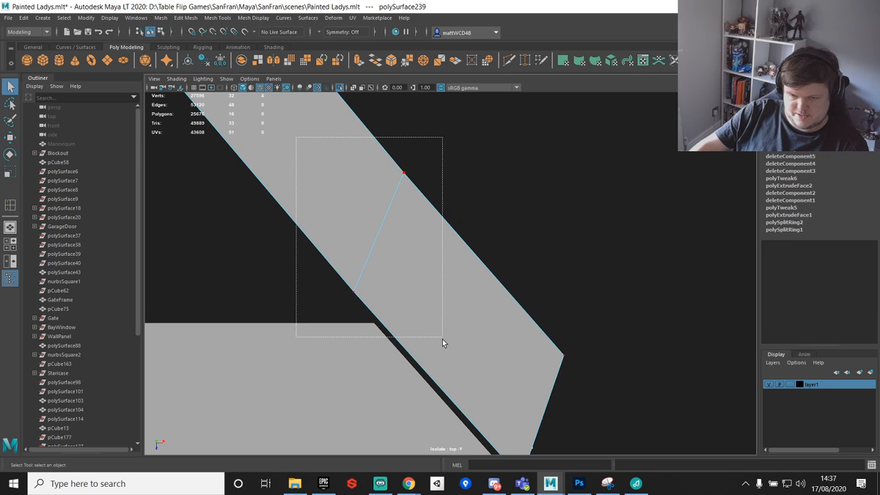
key(w)
drag(404, 252, 425, 282)
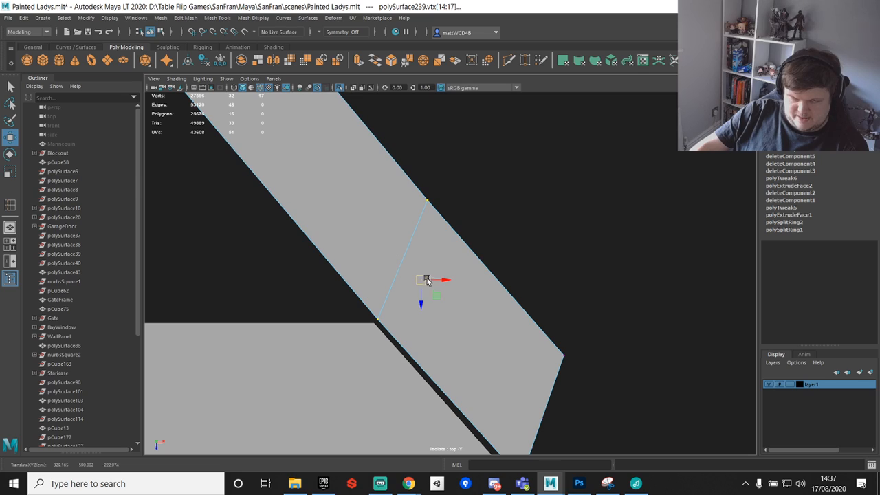
key(q)
Step: Delete the leftover extruded moulding faces of the old joint from the trim in the perspective view
alt+middle_drag(442, 273, 474, 192)
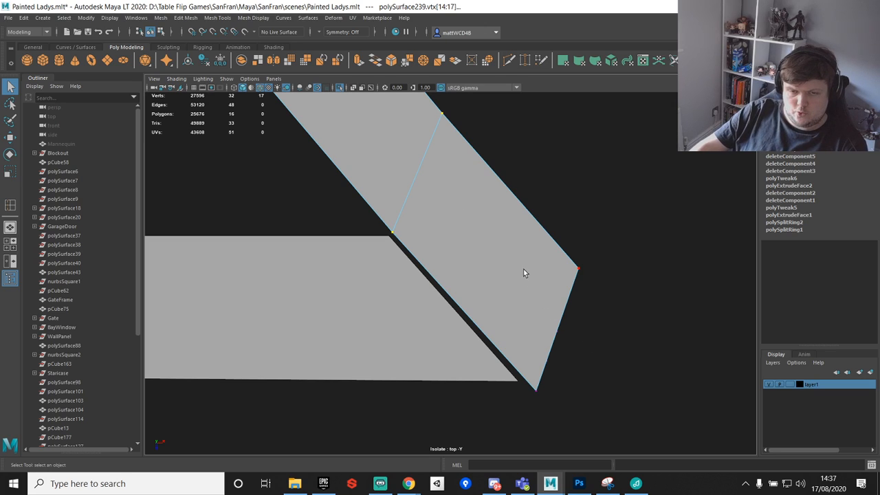
key(space)
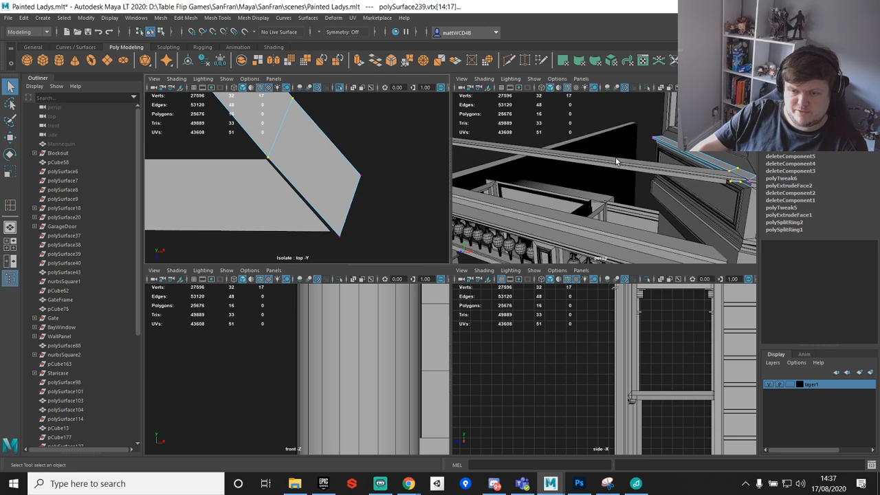
key(space)
alt+drag(554, 270, 461, 189)
alt+middle_drag(462, 189, 458, 164)
alt+drag(459, 164, 547, 223)
right_drag(547, 222, 547, 248)
click(468, 237)
shift+click(436, 251)
shift+click(545, 241)
key(Delete)
key(Delete)
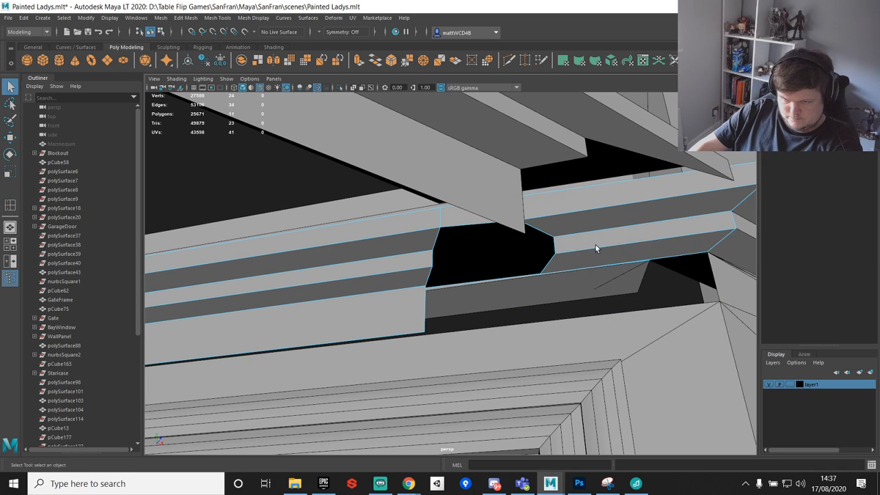
Step: Delete the remaining leftover faces of the old joint from the trim's open corner
click(597, 221)
click(593, 216)
key(Delete)
click(582, 255)
scroll(657, 255, down, 5)
alt+drag(555, 237, 530, 245)
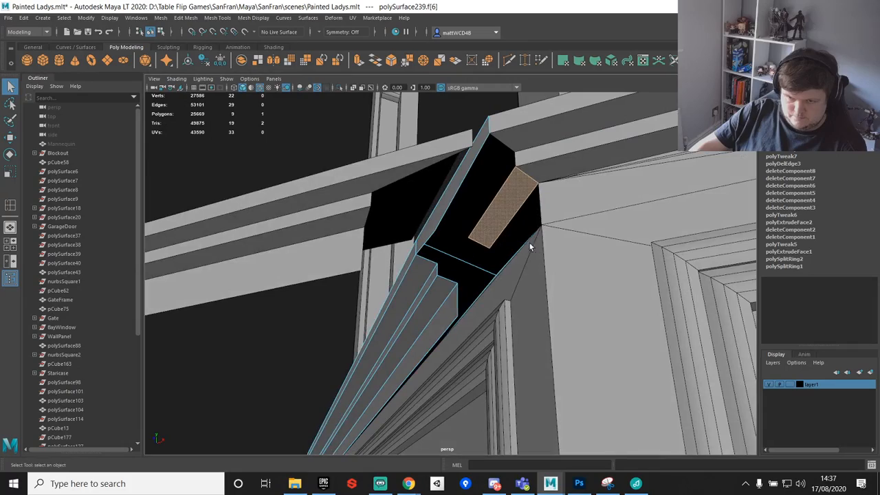
key(Delete)
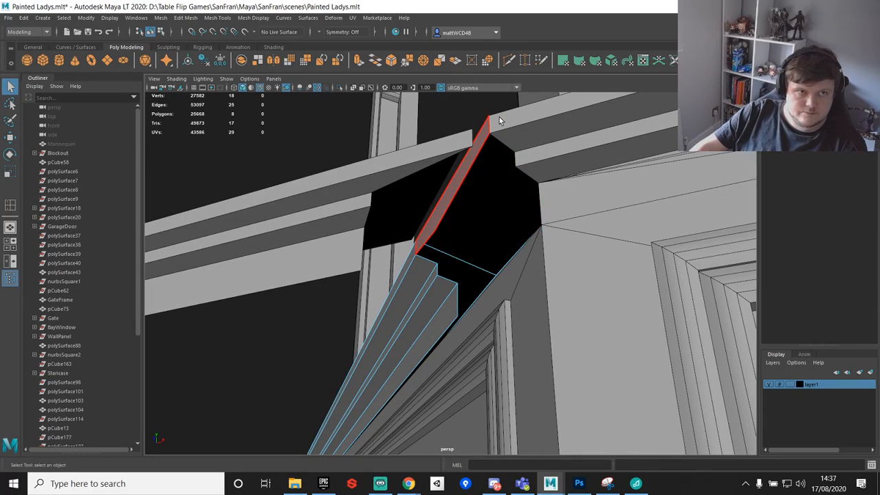
alt+drag(499, 117, 561, 269)
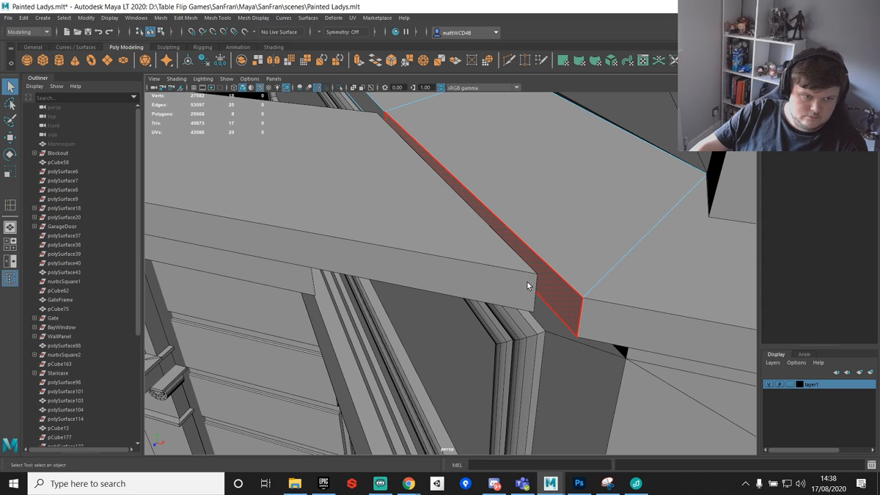
key(Delete)
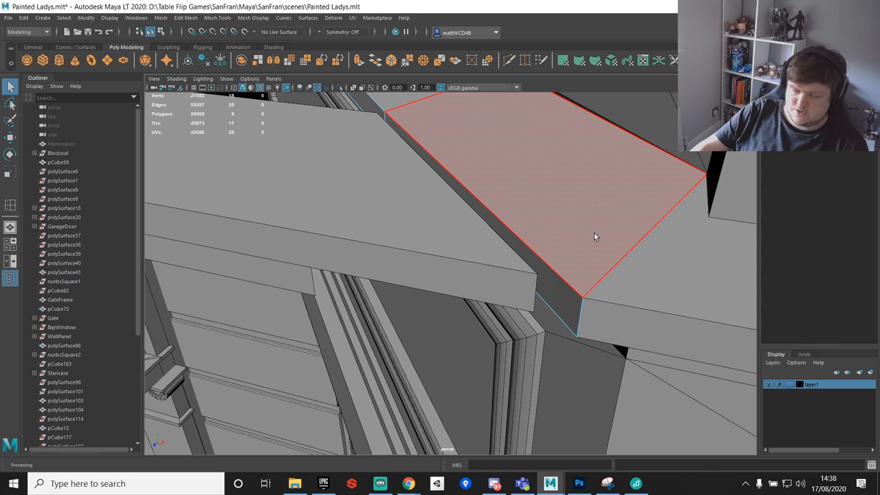
Step: In the top view, shift the rail's front end vertices along its length to meet the trim's edge
right_drag(437, 227, 392, 234)
drag(484, 234, 567, 343)
key(w)
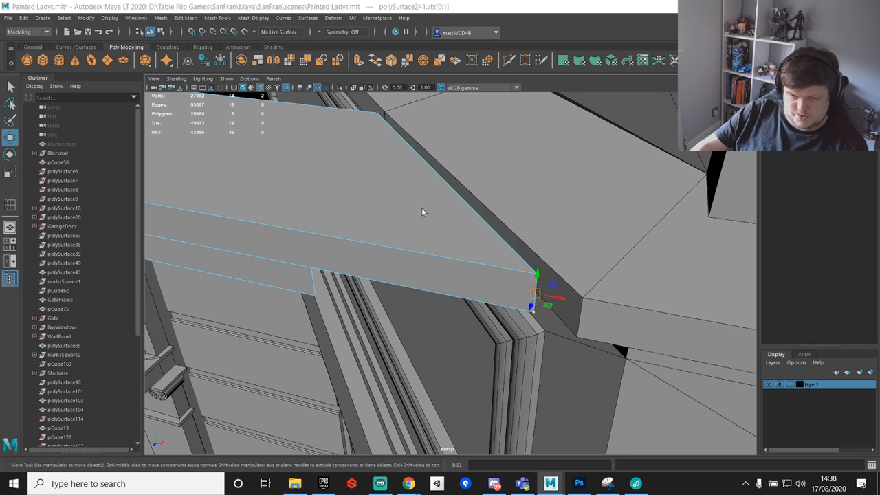
key(space)
key(space)
alt+middle_drag(440, 232, 417, 204)
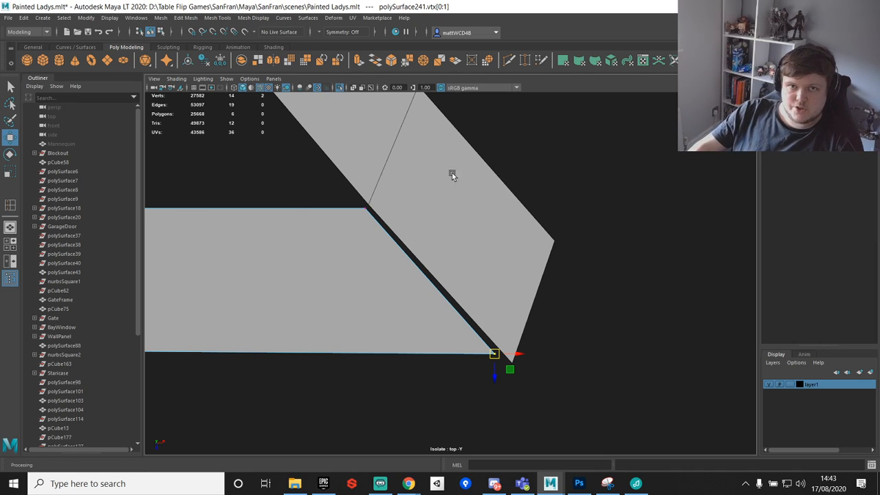
alt+middle_drag(406, 251, 411, 177)
key(v)
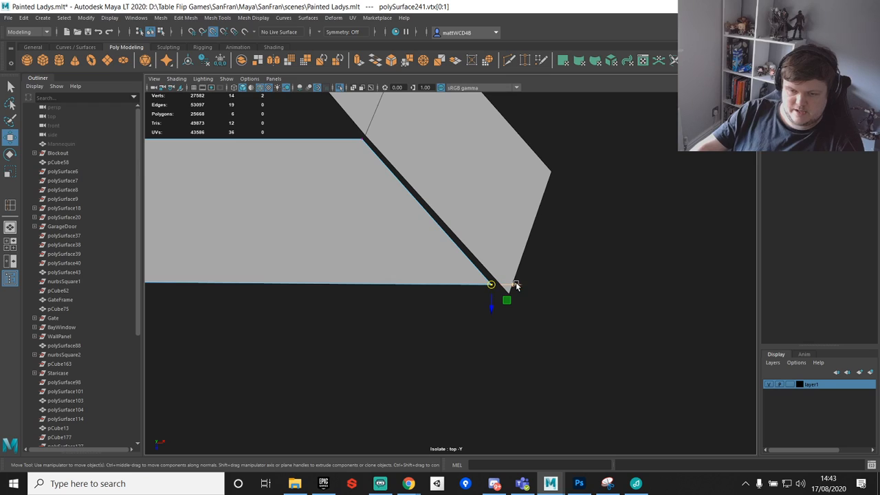
middle_drag(514, 285, 523, 285)
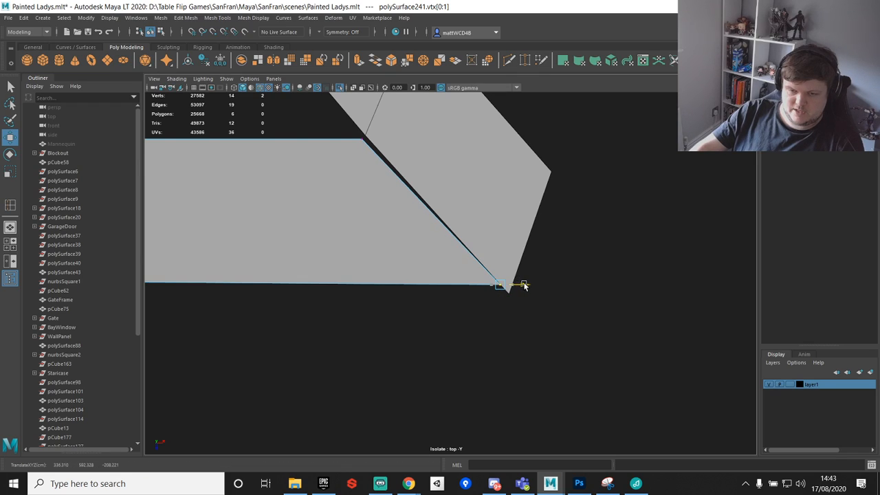
Step: Snap the rail's back corner vertex along its length to the trim's inner corner
alt+middle_drag(414, 132, 436, 211)
click(436, 211)
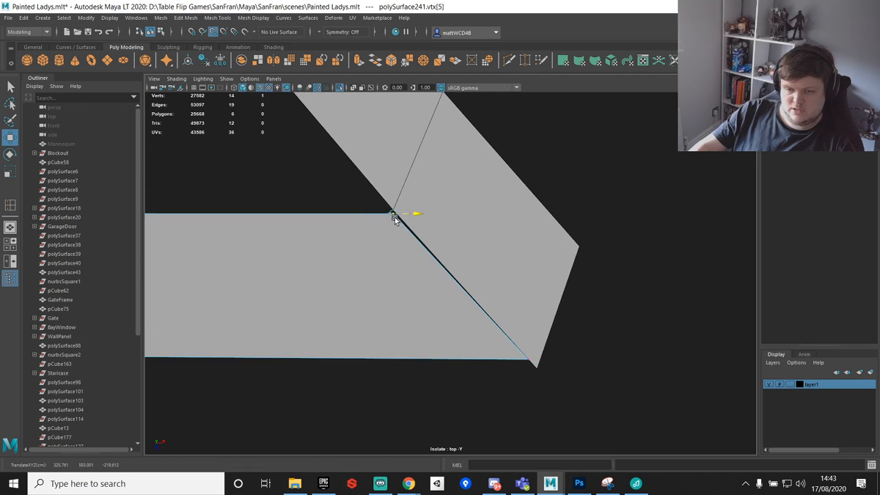
key(q)
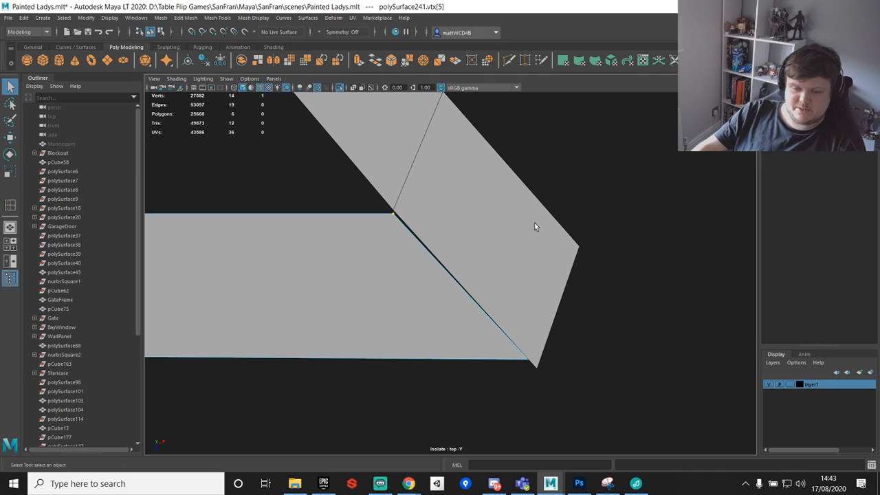
Step: Move the trim's end vertices back along its length to meet the rail's front corner
alt+middle_drag(534, 235, 534, 233)
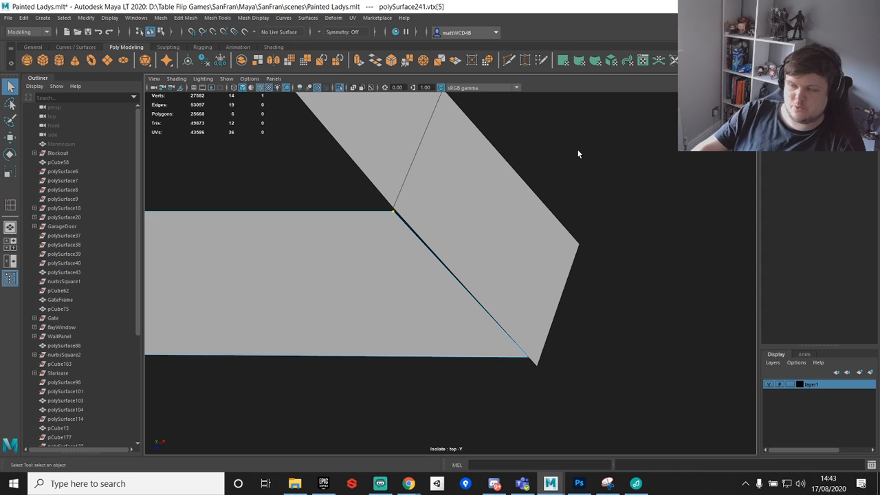
drag(344, 177, 467, 306)
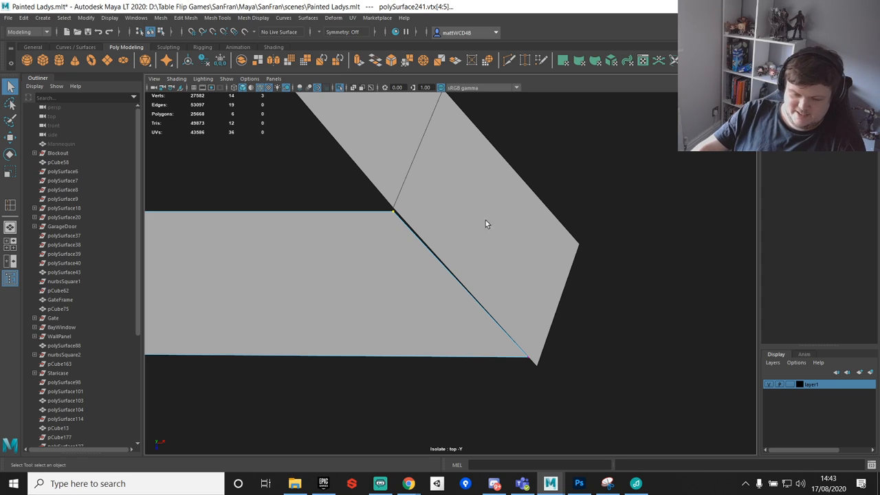
alt+middle_drag(468, 295, 446, 209)
drag(475, 210, 540, 316)
alt+middle_drag(529, 203, 548, 282)
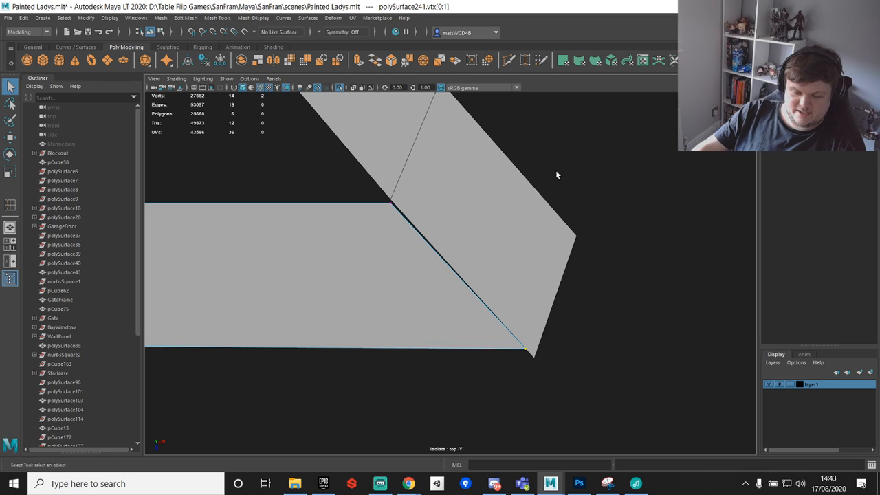
alt+middle_drag(516, 222, 509, 253)
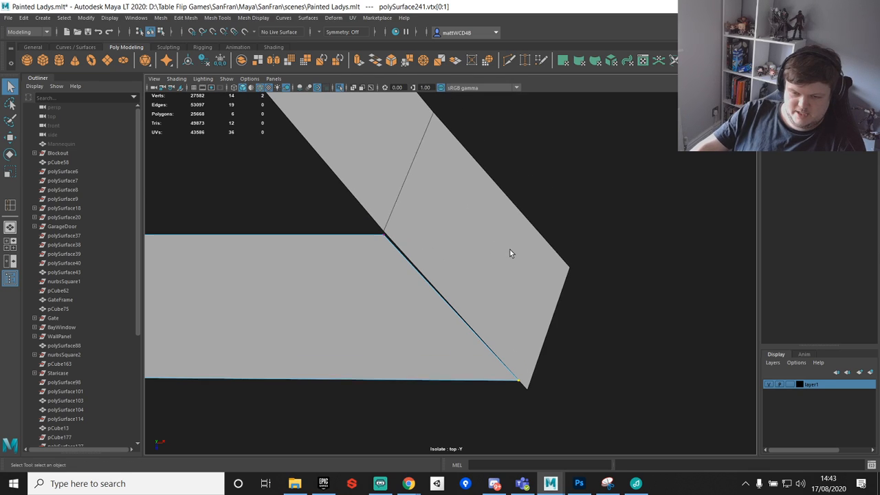
click(526, 314)
right_drag(529, 233, 460, 205)
drag(513, 202, 615, 455)
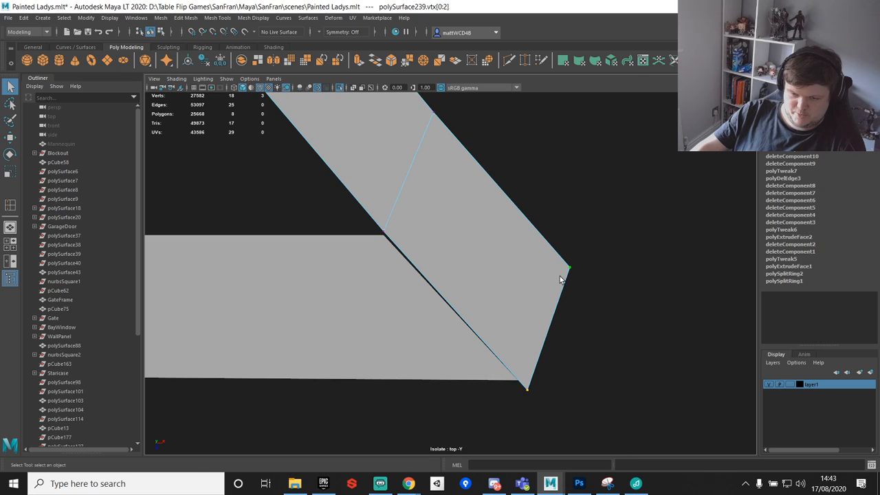
key(w)
drag(574, 334, 559, 321)
Step: Merge the trim's coinciding vertices at the joint with a distance threshold of 0.01
alt+middle_drag(405, 213, 443, 287)
drag(365, 137, 545, 368)
drag(444, 238, 399, 332)
drag(407, 291, 450, 355)
drag(379, 229, 469, 377)
key(space)
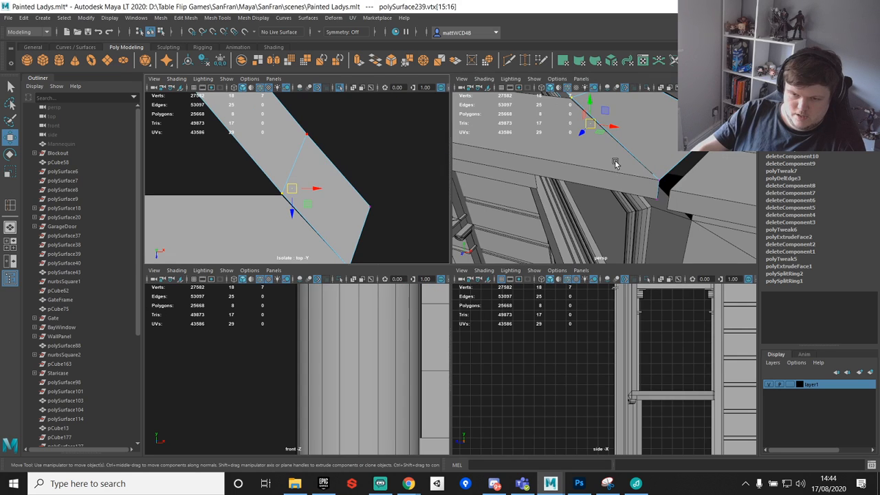
key(space)
alt+drag(622, 223, 554, 254)
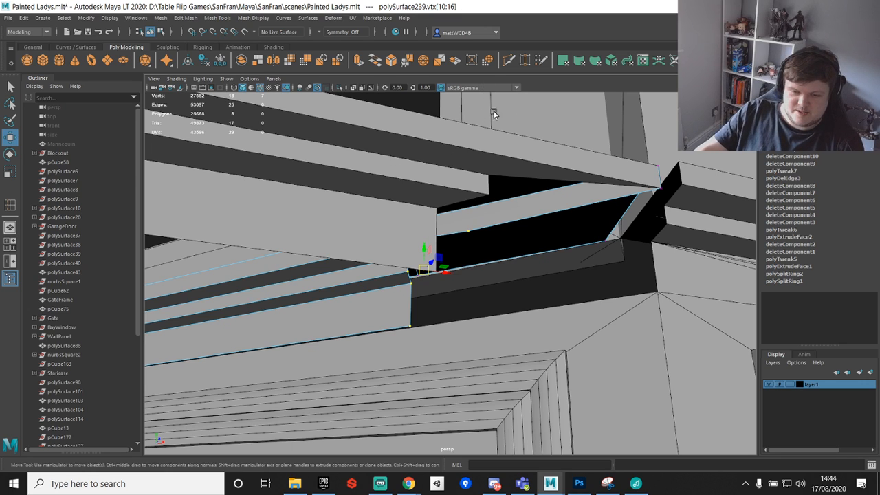
alt+drag(560, 232, 446, 285)
click(460, 204)
key(v)
key(q)
scroll(430, 244, down, 4)
shift+right_drag(471, 305, 508, 230)
alt+drag(509, 230, 394, 354)
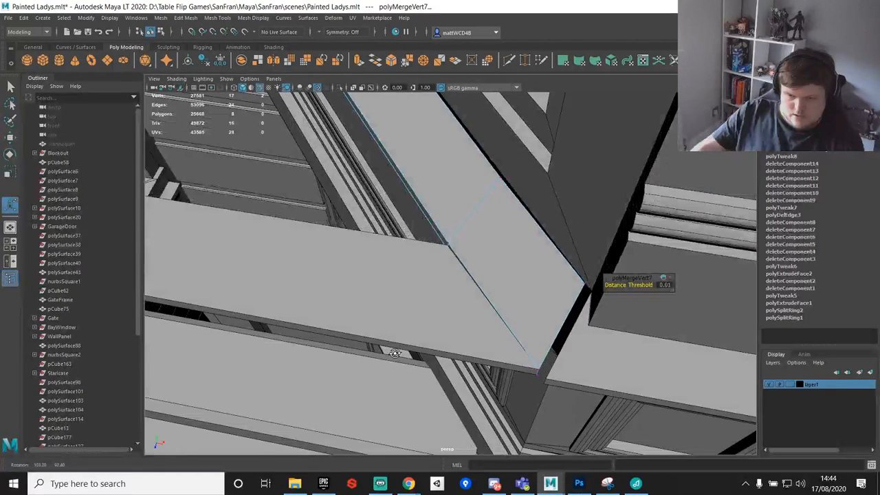
Step: Snap the rail's end vertices to the trim's vertices in the perspective view to close the mitred joint
right_drag(486, 190, 433, 189)
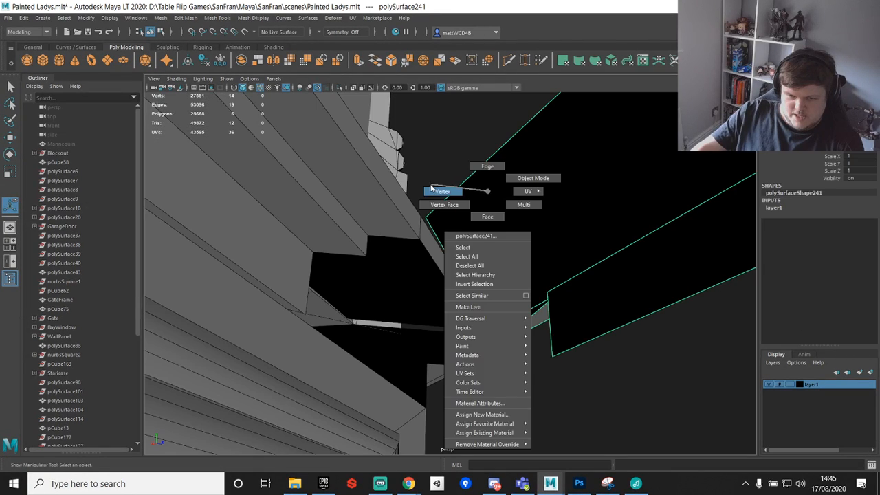
click(420, 218)
click(428, 214)
key(w)
key(v)
drag(428, 213, 518, 269)
key(q)
alt+drag(565, 314, 544, 297)
drag(547, 359, 510, 286)
alt+drag(512, 287, 552, 296)
key(w)
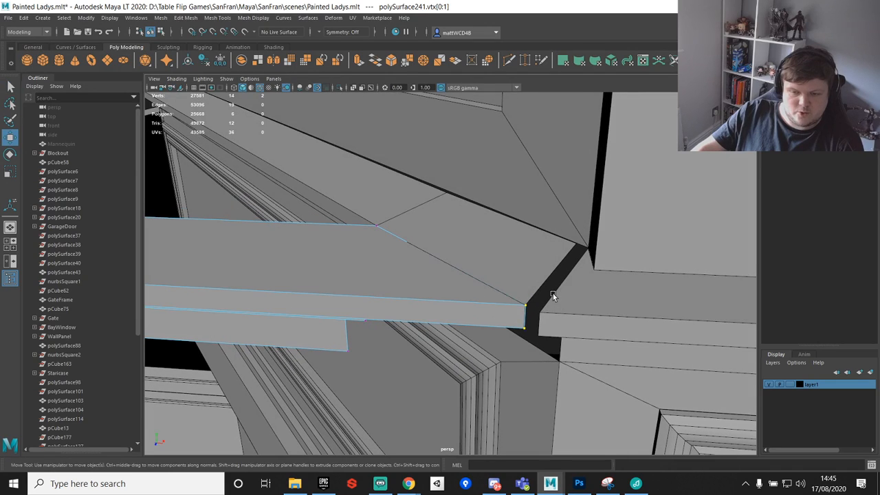
key(q)
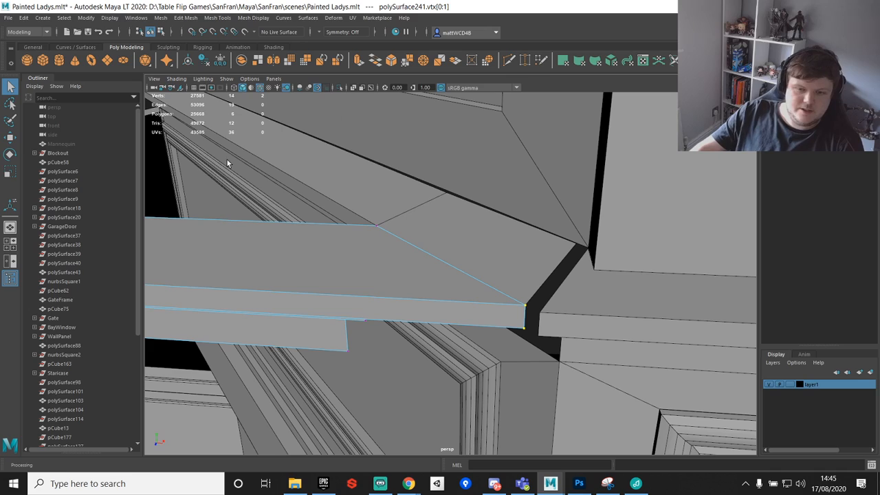
Step: Delete the trim's narrow side face hidden behind the rail's mitred end
alt+middle_drag(478, 258, 496, 241)
alt+drag(507, 202, 531, 252)
mouse_move(528, 250)
right_down()
mouse_move(571, 223)
mouse_move(536, 257)
right_up()
click(536, 250)
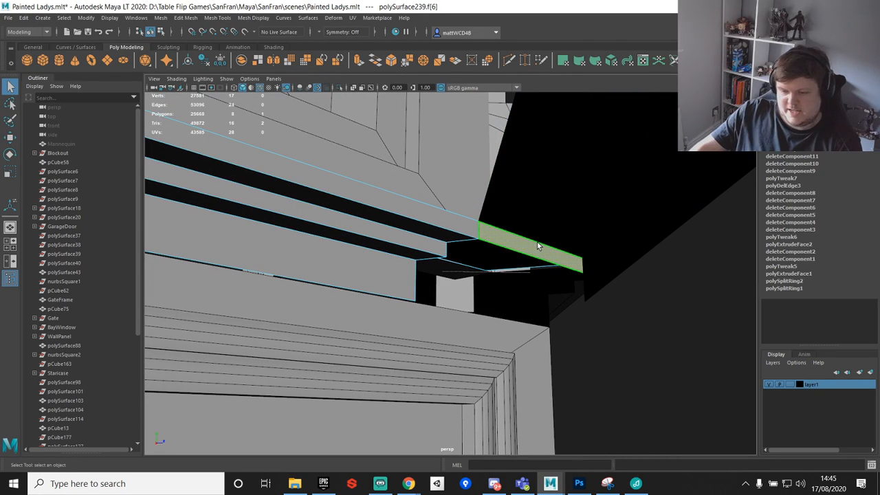
alt+drag(528, 206, 419, 260)
alt+drag(454, 315, 425, 277)
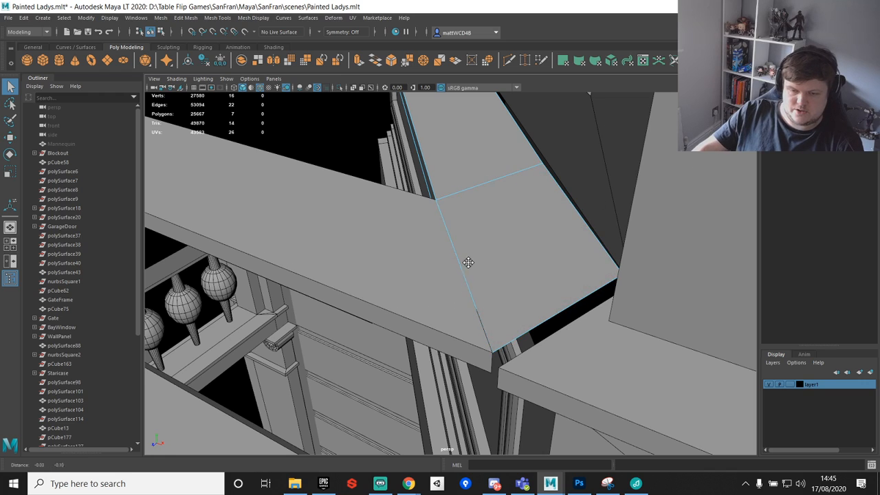
Step: Examine the mitred joint between the rail and the trim from above, behind and the side
alt+drag(470, 270, 472, 242)
right_drag(521, 230, 478, 230)
click(495, 325)
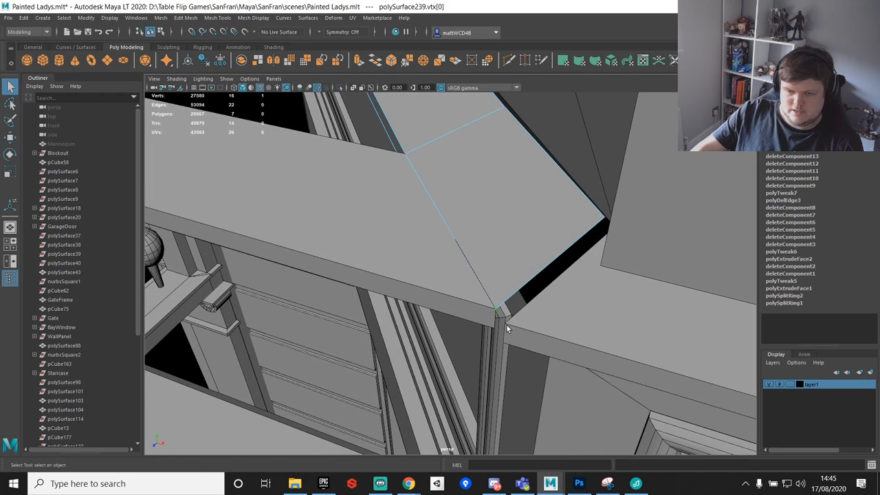
key(w)
alt+middle_drag(384, 159, 388, 194)
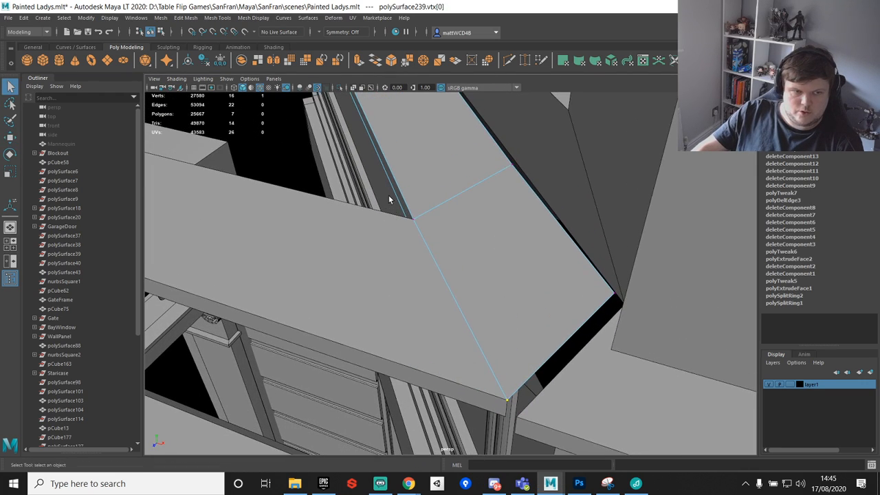
alt+drag(356, 283, 496, 210)
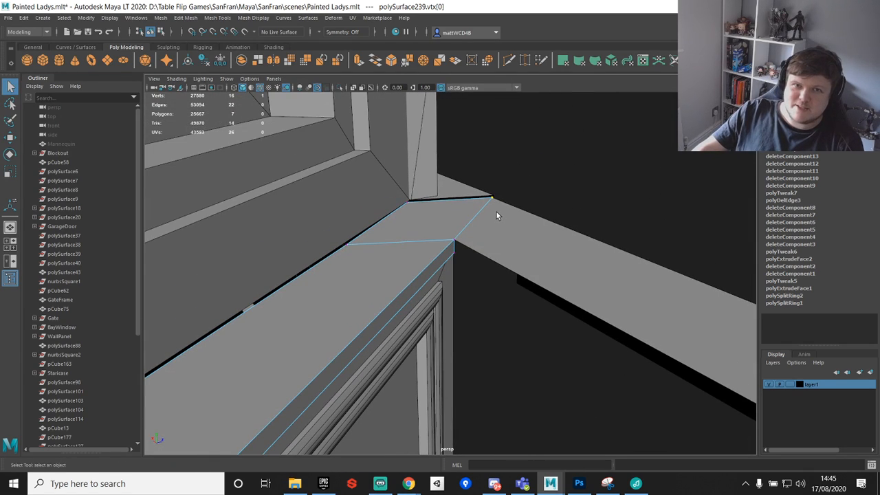
alt+drag(496, 161, 350, 172)
alt+drag(493, 213, 428, 251)
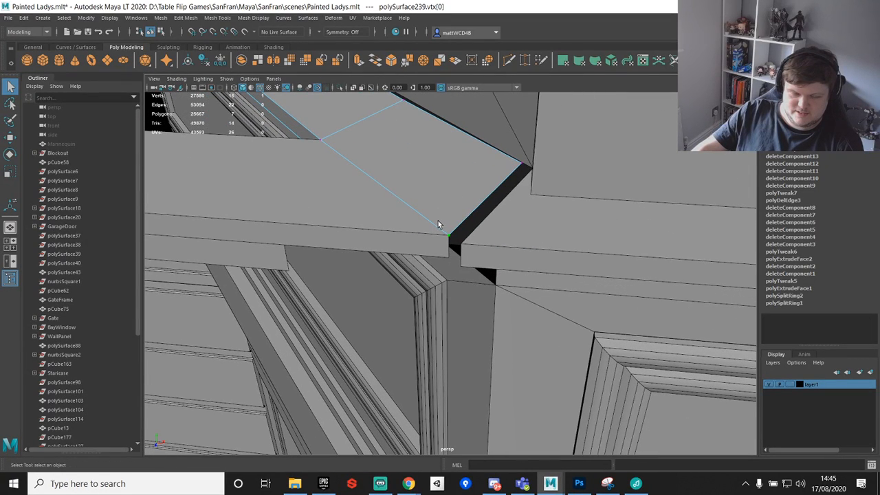
alt+drag(474, 237, 343, 171)
alt+middle_drag(343, 172, 334, 171)
alt+drag(333, 171, 469, 262)
scroll(526, 246, down, 6)
alt+middle_drag(469, 261, 457, 254)
alt+drag(456, 255, 538, 255)
scroll(538, 255, up, 4)
alt+middle_drag(538, 255, 503, 332)
alt+drag(503, 332, 538, 256)
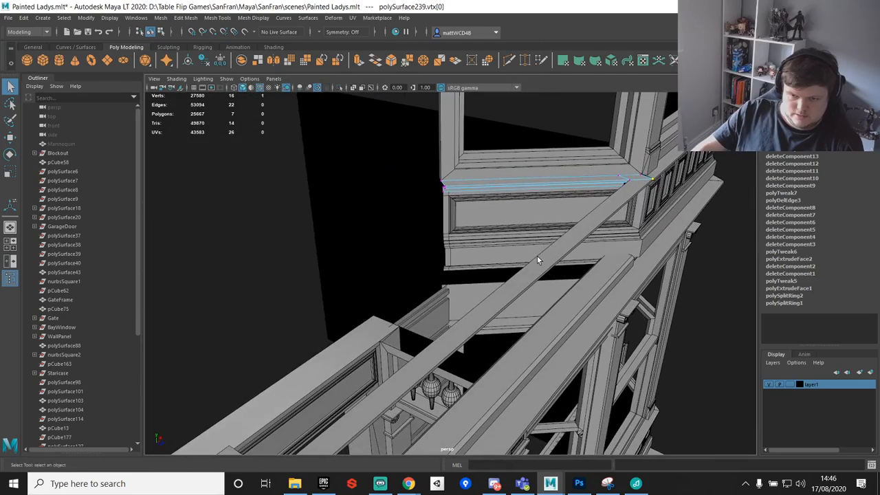
Step: Snap the rail object's pivot to its back corner vertex at the joint
right_drag(522, 265, 532, 252)
click(543, 259)
key(w)
alt+drag(543, 259, 422, 245)
alt+middle_drag(638, 296, 368, 240)
alt+drag(368, 240, 528, 300)
alt+middle_drag(529, 300, 336, 189)
alt+right_drag(336, 189, 531, 254)
alt+middle_drag(532, 254, 351, 110)
key(d)
key(v)
drag(451, 263, 359, 202)
alt+right_drag(605, 265, 494, 257)
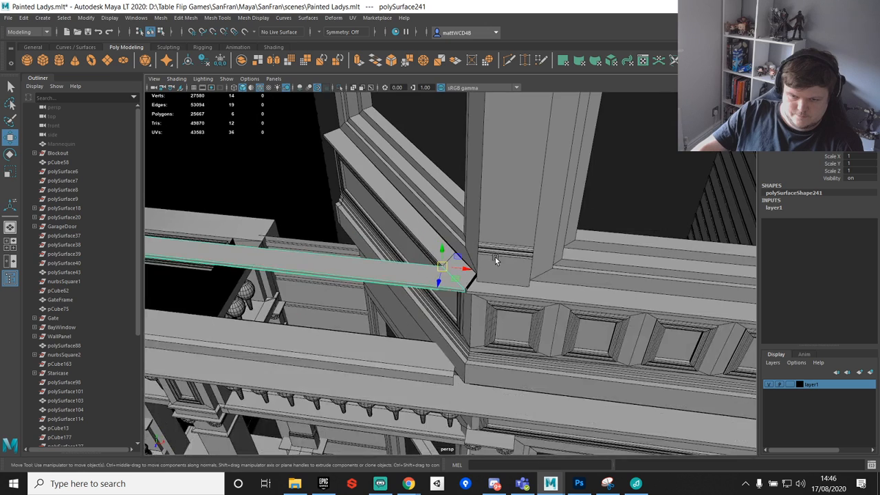
alt+drag(494, 256, 540, 260)
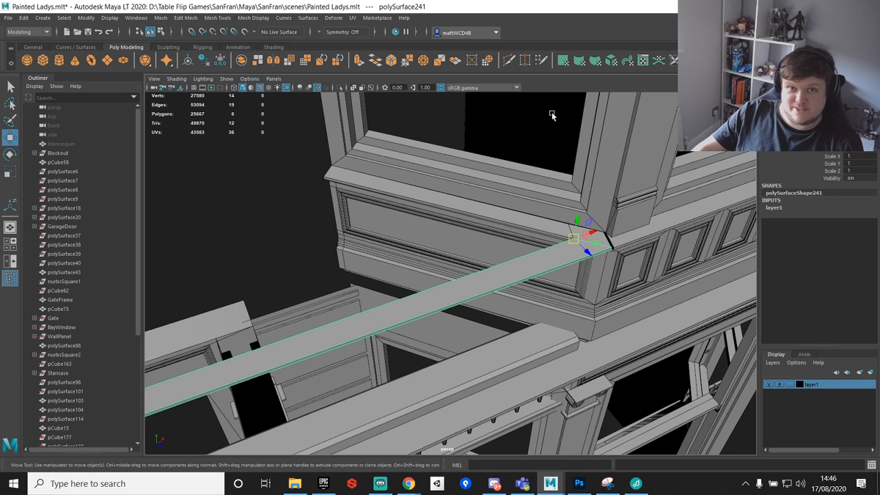
alt+drag(594, 202, 559, 210)
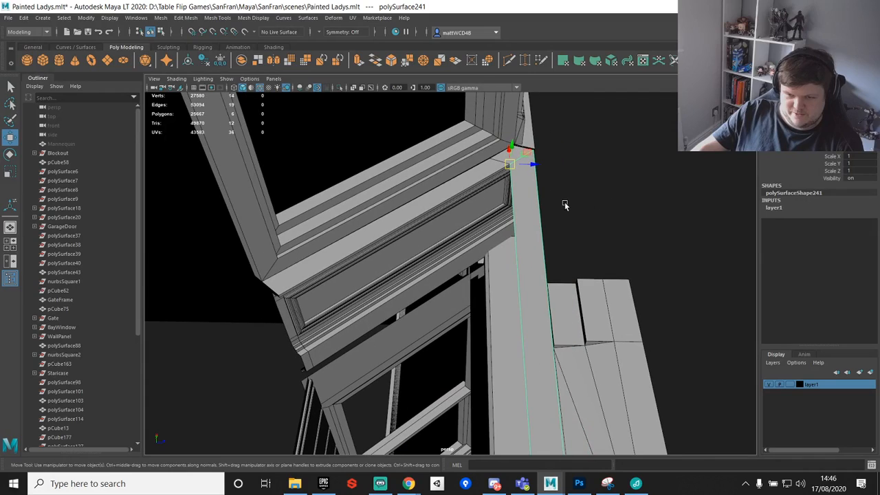
Step: Duplicate the rail and move the copy sideways beside the original, towards the bay window
drag(533, 161, 502, 164)
click(219, 60)
click(188, 61)
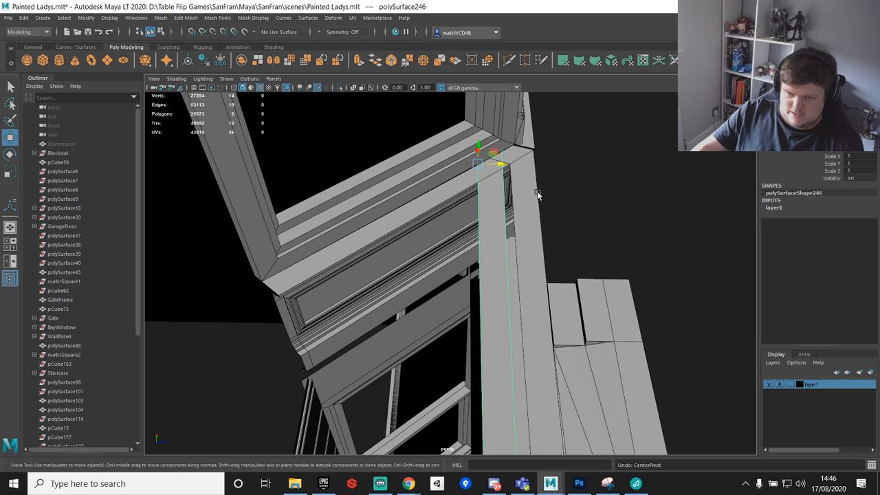
drag(502, 168, 508, 165)
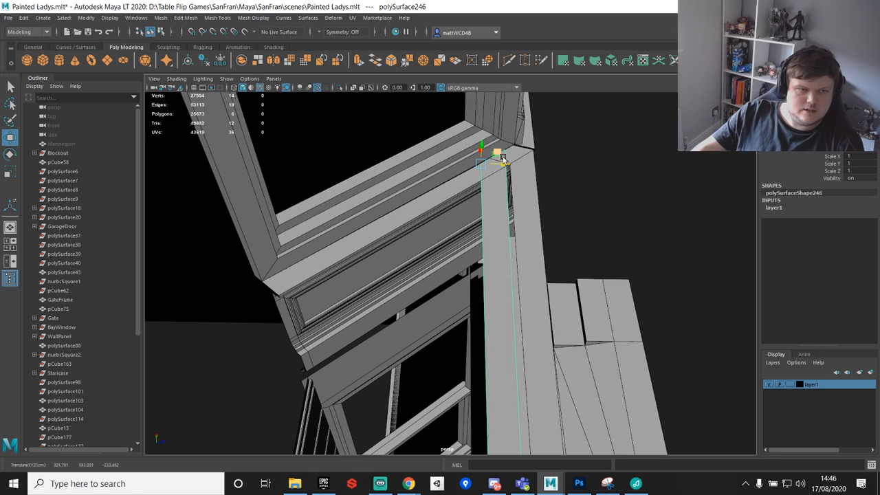
alt+drag(603, 220, 515, 213)
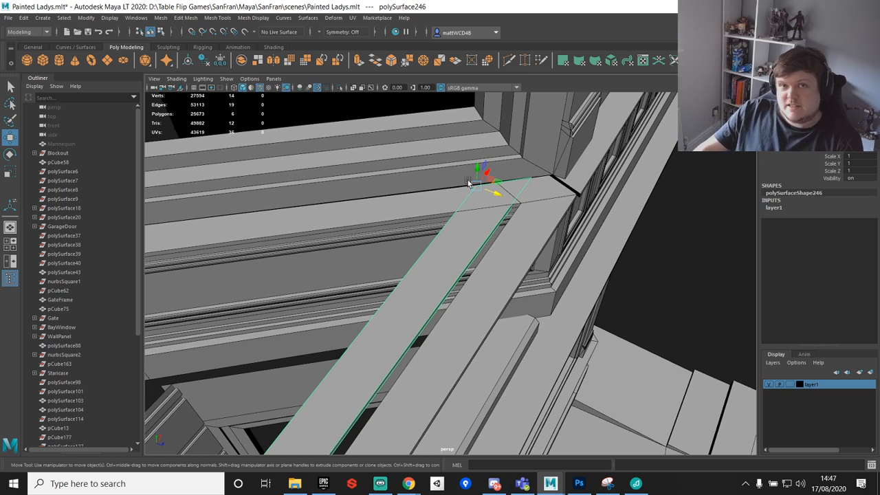
alt+drag(491, 257, 551, 258)
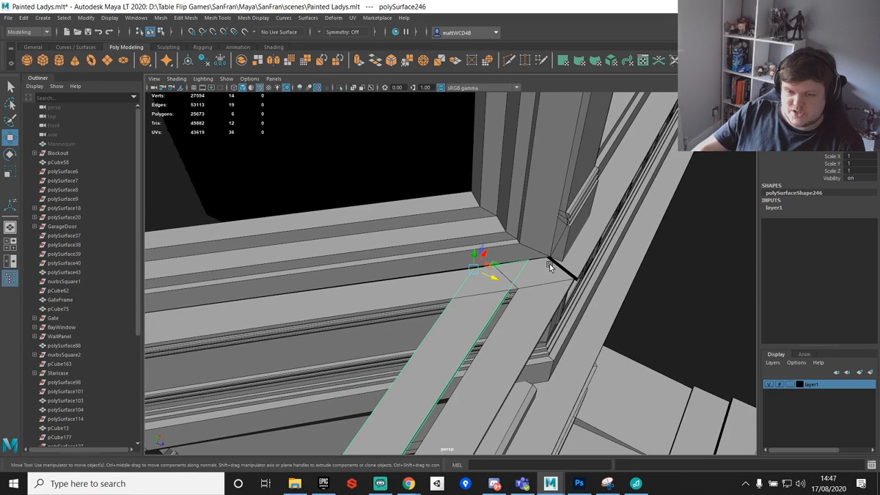
Step: Try mirroring the rail copy about the joint corner by setting its Scale X to -1
key(f)
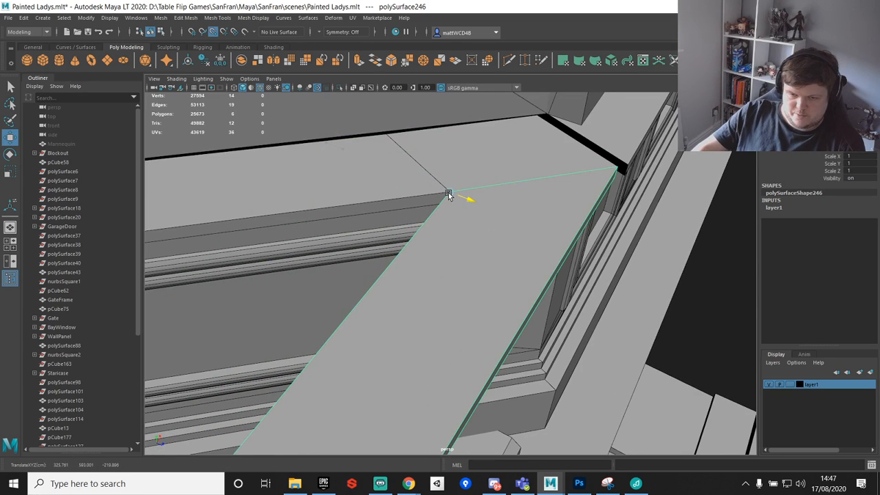
click(857, 157)
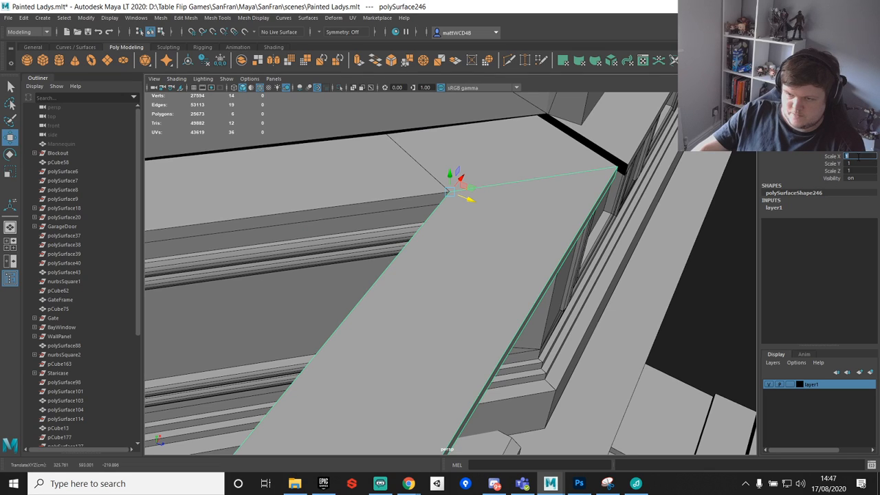
text(-1)
key(Return)
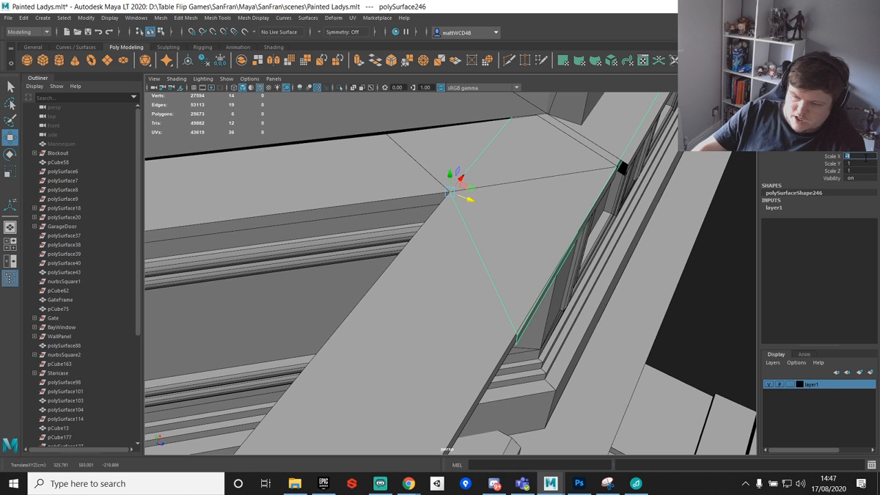
Step: Reset the rail copy's Scale X to 1 and mirror it by setting Scale Z to -1
text(1)
key(Tab)
key(Tab)
text(-)
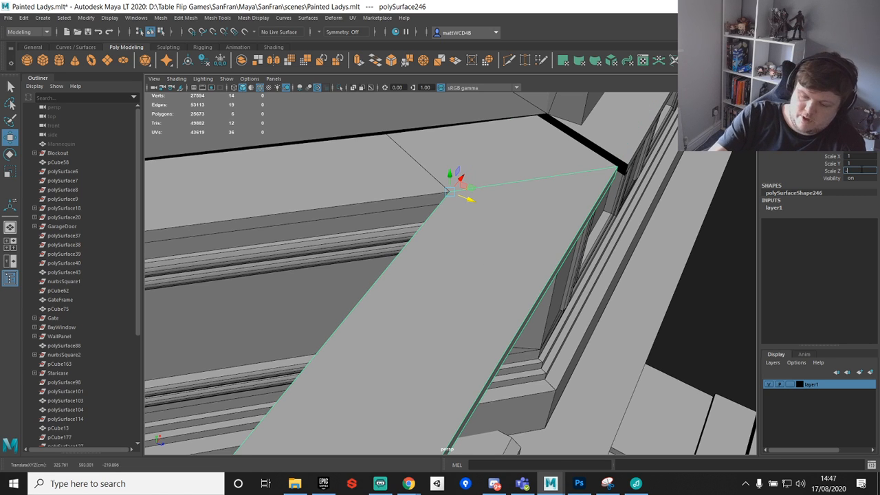
text(1)
key(Return)
Step: Move the mirrored rail's two outer end vertices along X towards the trim's edge at the joint
alt+drag(577, 234, 680, 258)
alt+middle_drag(680, 258, 602, 227)
key(q)
right_drag(444, 198, 401, 186)
drag(487, 108, 699, 220)
key(w)
alt+drag(699, 220, 516, 247)
drag(480, 202, 609, 334)
drag(541, 274, 404, 277)
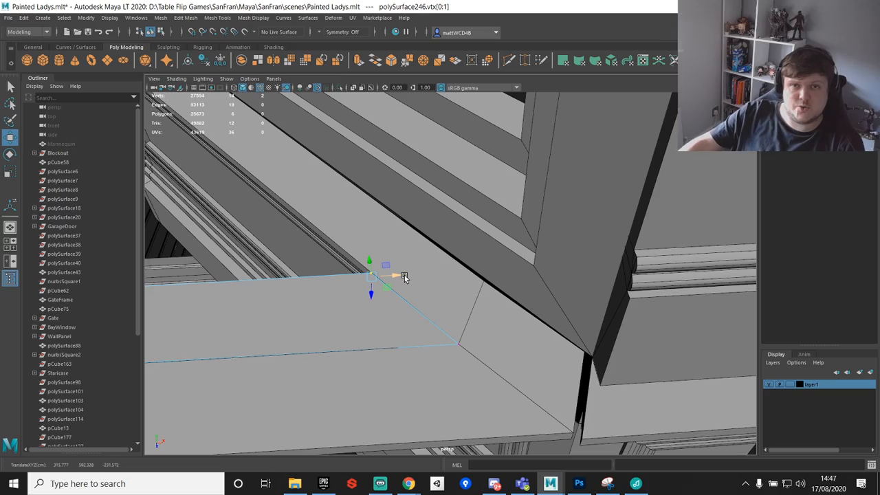
Step: Snap the mirrored rail's upper end vertex onto the shared corner vertex of the mitred joint
mouse_move(472, 295)
alt+mouse_down()
mouse_move(521, 253)
mouse_move(499, 240)
mouse_move(448, 268)
mouse_move(570, 188)
mouse_move(557, 309)
mouse_move(516, 275)
mouse_move(509, 341)
mouse_move(410, 304)
mouse_move(473, 310)
alt+mouse_up()
alt+middle_drag(472, 309, 459, 292)
alt+drag(459, 291, 541, 288)
alt+drag(505, 236, 530, 334)
click(530, 336)
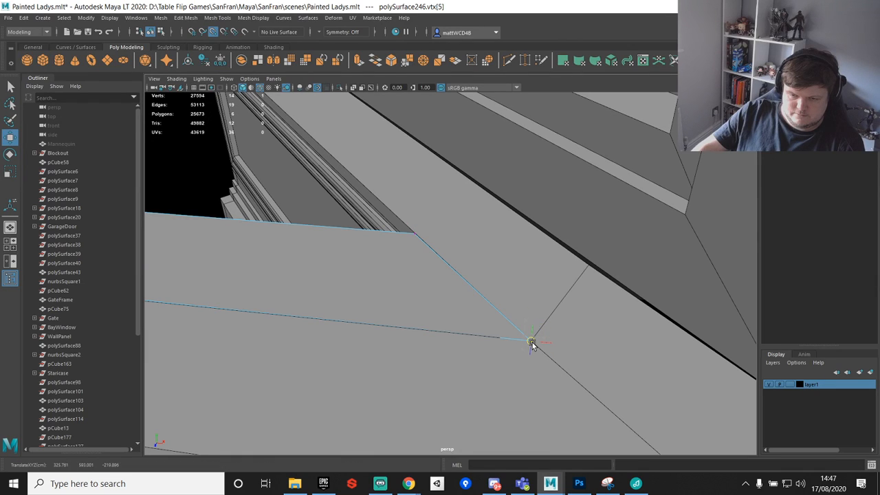
Step: Snap the matching vertex at the mirrored rail's far end onto the adjoining top surface's vertex
alt+right_drag(530, 342, 399, 295)
alt+drag(398, 294, 382, 321)
alt+middle_drag(382, 321, 511, 282)
alt+middle_drag(313, 313, 555, 273)
alt+middle_drag(476, 306, 712, 283)
click(477, 280)
drag(477, 280, 478, 282)
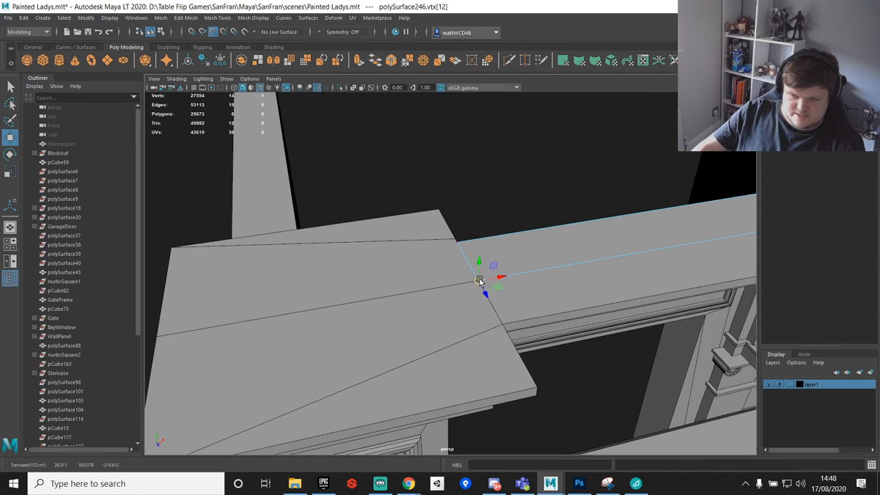
Step: Inspect the mirrored rail along its length, from the far end back towards the mitred joint
key(q)
alt+right_drag(646, 296, 560, 283)
alt+middle_drag(701, 230, 573, 241)
alt+drag(481, 243, 509, 189)
alt+middle_drag(509, 189, 465, 194)
alt+drag(412, 193, 483, 233)
alt+right_drag(483, 233, 528, 227)
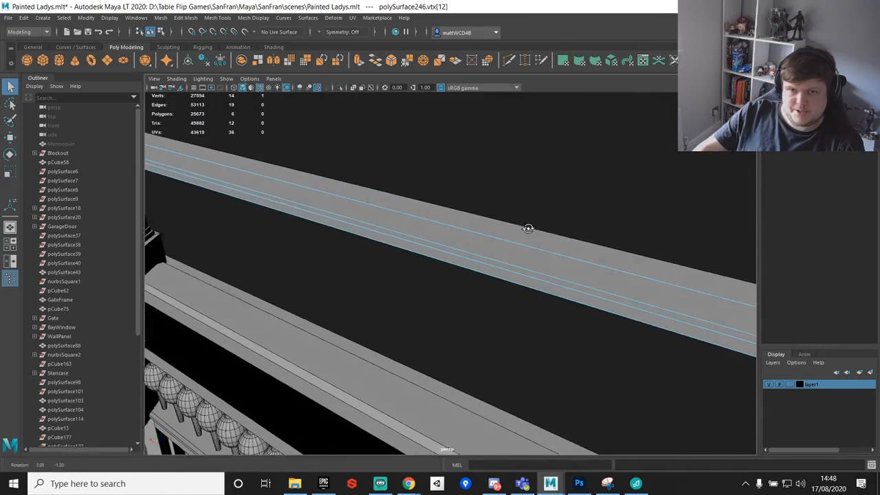
alt+drag(528, 228, 332, 174)
alt+middle_drag(332, 175, 491, 202)
Step: Try snapping the mirrored rail's two outer end vertices along X to the joint's corner vertex
drag(392, 194, 474, 293)
key(f)
alt+drag(541, 258, 436, 252)
click(407, 297)
shift+click(408, 328)
shift+click(492, 178)
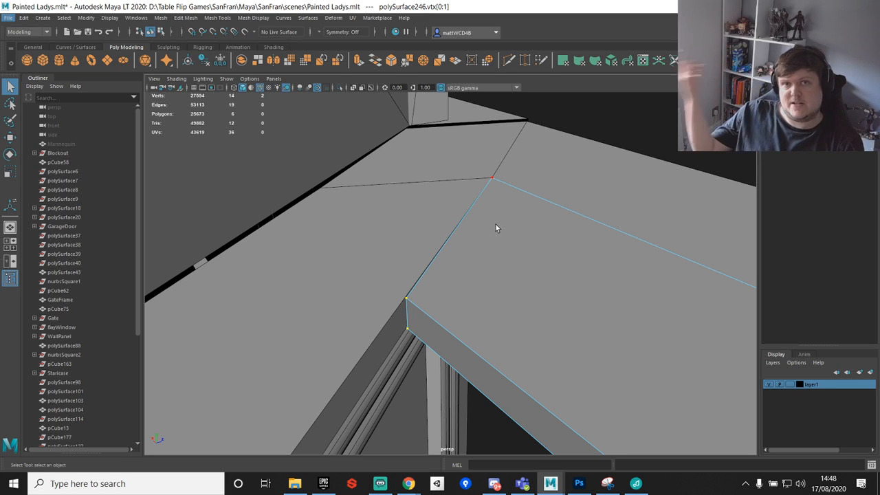
key(ctrl+z)
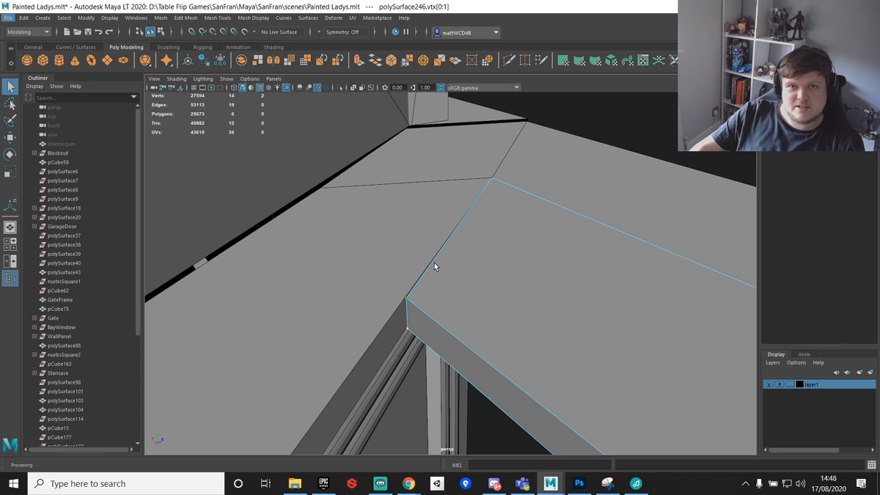
alt+drag(590, 216, 480, 278)
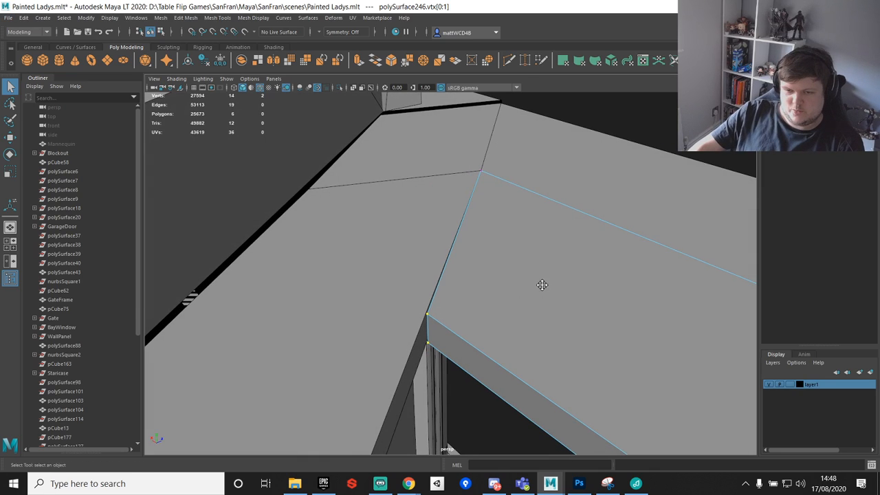
alt+middle_drag(541, 286, 538, 207)
scroll(562, 219, down, 3)
key(w)
alt+drag(532, 236, 517, 231)
key(v)
drag(429, 249, 471, 164)
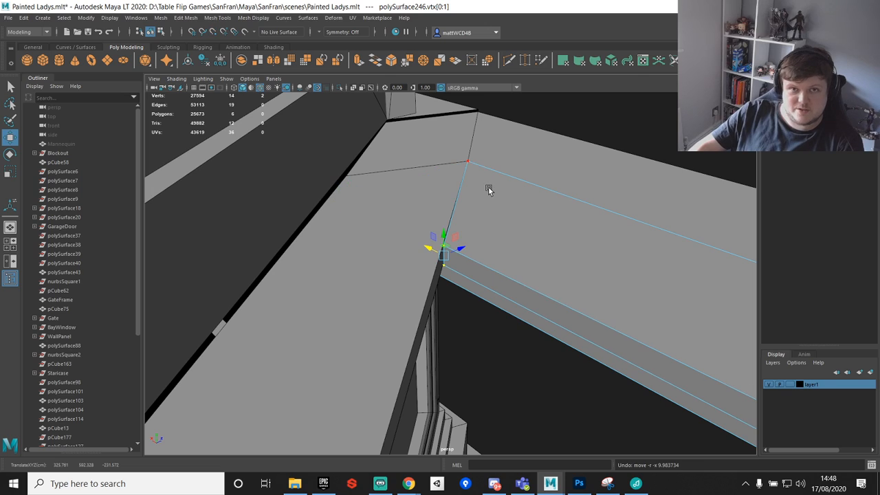
Step: Nudge the mirrored rail's two outer end vertices along X until they meet the trim's edge
key(q)
alt+drag(504, 236, 479, 251)
key(w)
key(r)
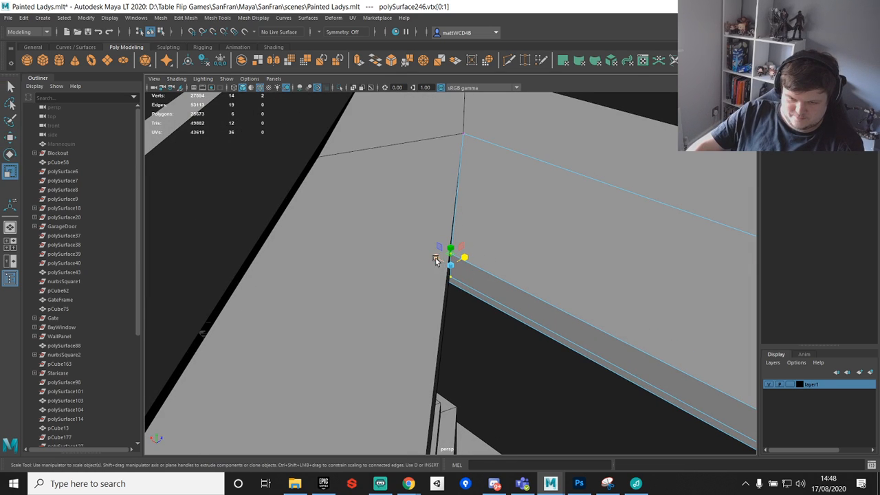
key(w)
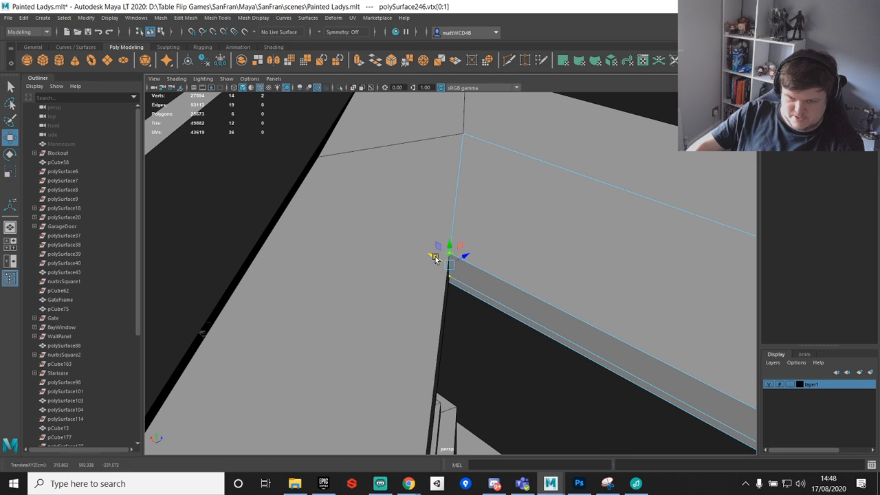
Step: Move the end vertices on the mirrored rail's stepped underside along X to line up with the trim's profile
alt+drag(435, 258, 589, 345)
alt+drag(345, 338, 367, 320)
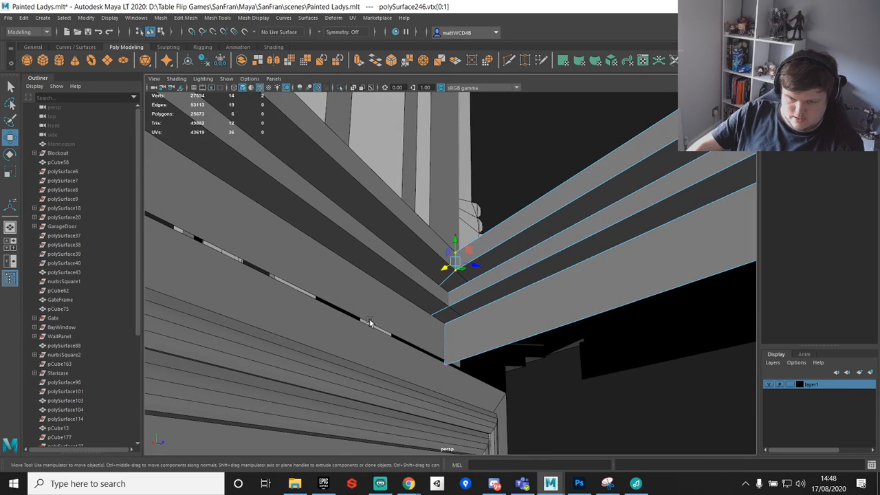
drag(458, 395, 417, 278)
drag(417, 344, 514, 309)
alt+middle_drag(514, 309, 497, 257)
key(q)
click(462, 261)
shift+click(466, 299)
key(w)
mouse_move(447, 280)
mouse_down()
mouse_move(382, 296)
mouse_move(433, 278)
mouse_up()
alt+right_drag(433, 279, 437, 314)
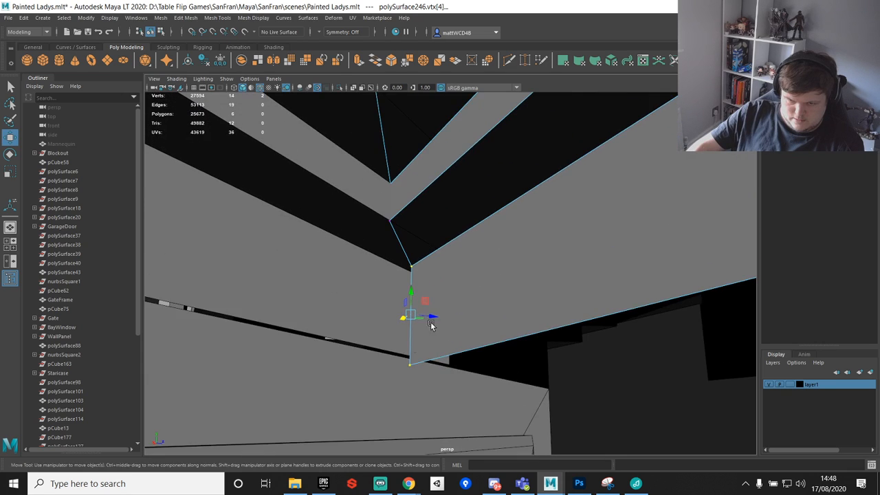
Step: Snap the trim's lowest end corner vertex vertically to the height of the rail's bottom corner
alt+drag(437, 315, 417, 347)
drag(354, 335, 481, 246)
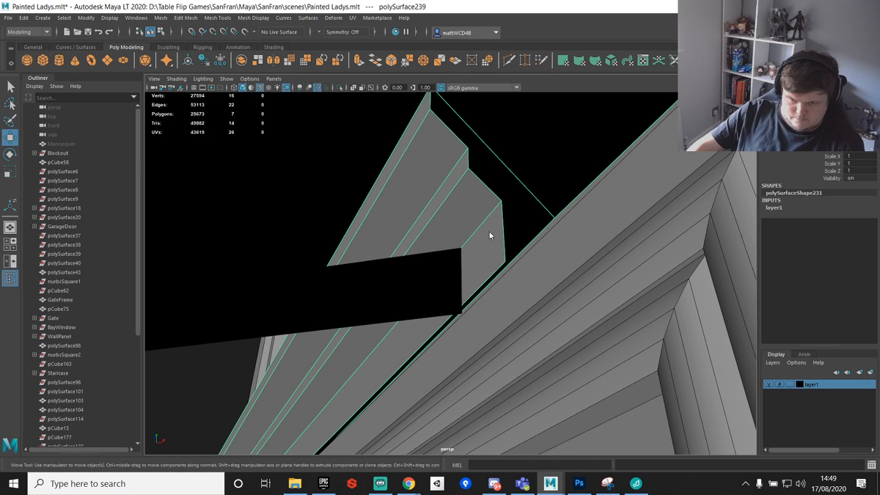
click(505, 266)
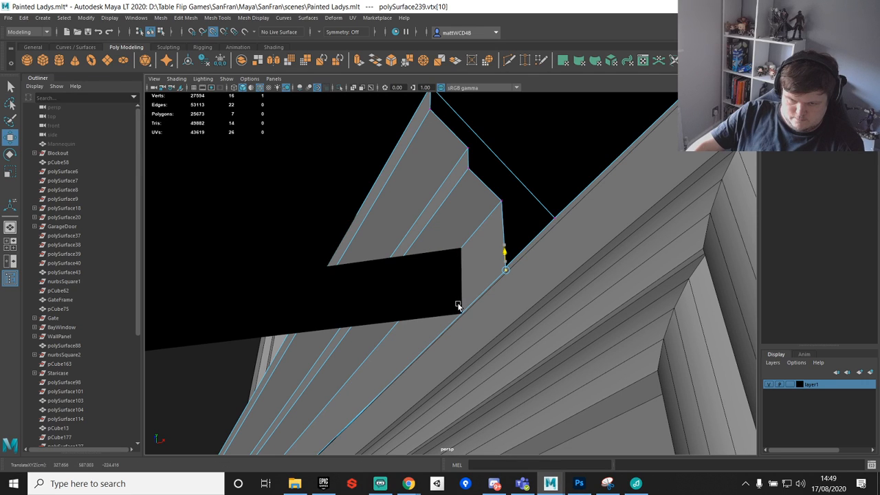
Step: Insert an edge loop across the trim where it meets the mirrored rail's outer corner
alt+drag(517, 260, 466, 232)
key(q)
key(F8)
shift+right_drag(465, 233, 406, 249)
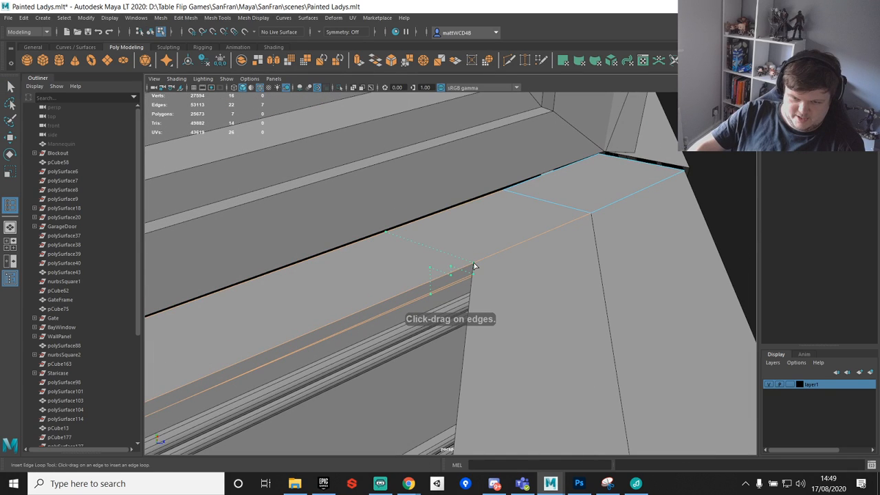
click(474, 262)
alt+drag(474, 262, 433, 254)
key(q)
Step: Delete the trim's four stepped side faces beyond the new edge loop and the remaining hidden face beside them
right_drag(443, 187, 447, 211)
click(446, 211)
shift+click(431, 241)
click(362, 192)
right_drag(367, 192, 392, 203)
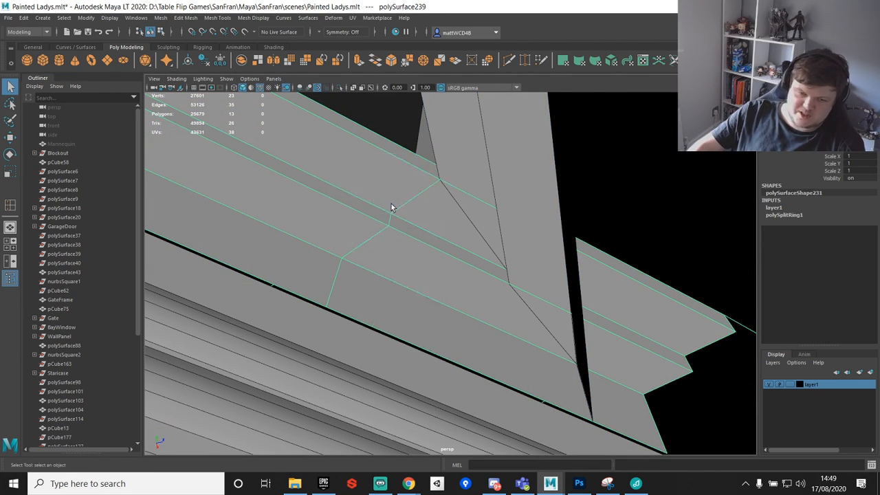
click(411, 214)
shift+click(412, 238)
shift+click(401, 251)
shift+click(380, 309)
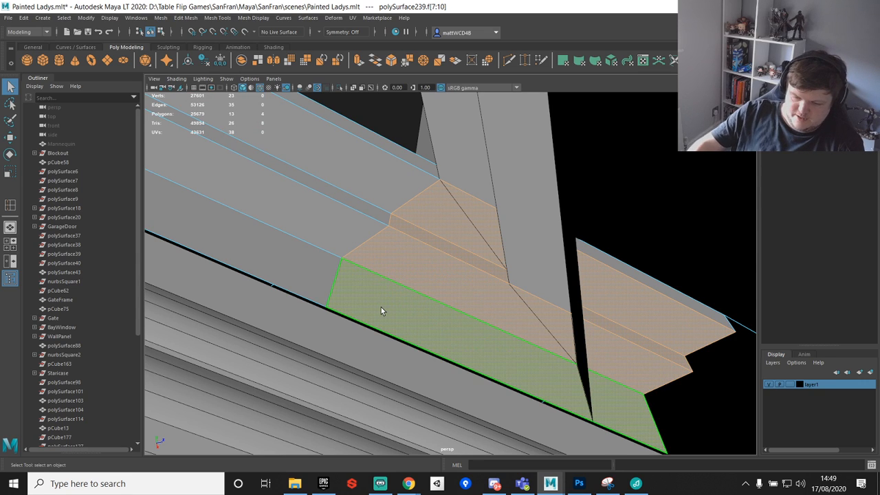
key(Delete)
alt+drag(552, 239, 627, 262)
click(626, 260)
key(Delete)
Step: Snap the cut trim's two upper corner vertices onto the mirrored rail's matching corner
alt+drag(503, 236, 582, 303)
mouse_move(507, 233)
right_down()
mouse_move(548, 235)
mouse_move(461, 238)
right_up()
click(539, 250)
key(w)
click(533, 301)
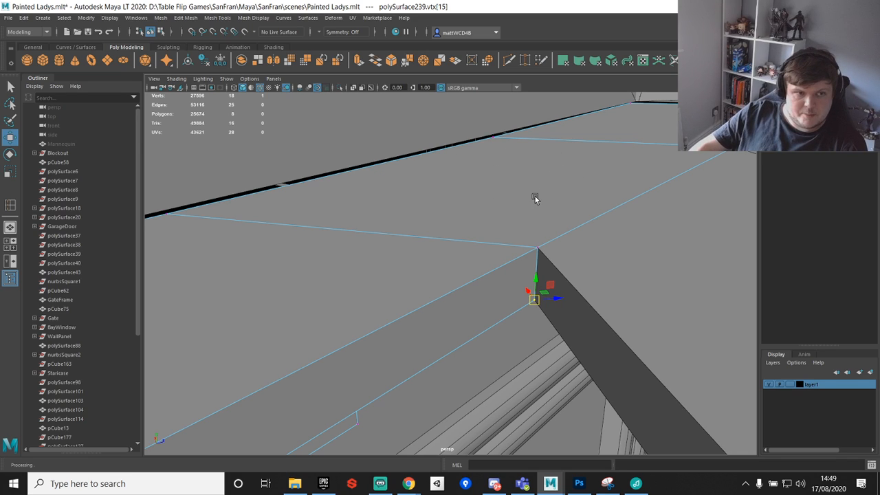
Step: Snap the next stepped vertex of the cut trim end onto the rail's matching profile vertex
alt+drag(546, 201, 435, 235)
click(436, 233)
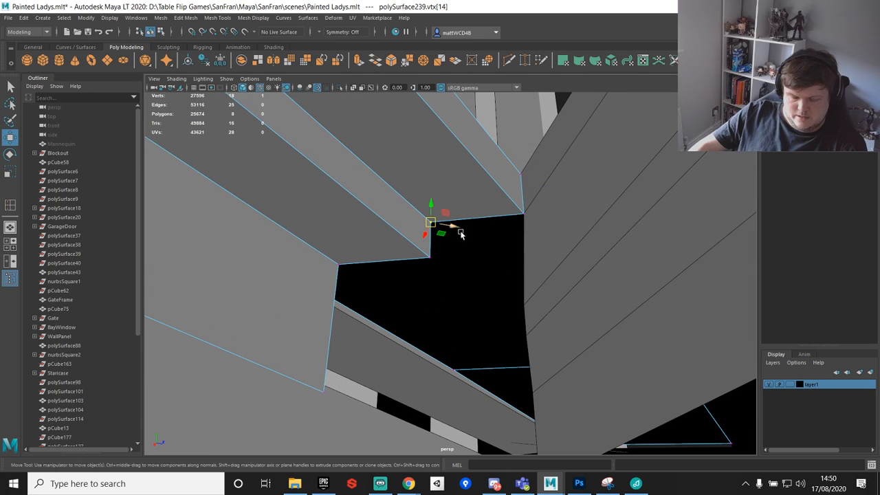
alt+drag(589, 261, 543, 244)
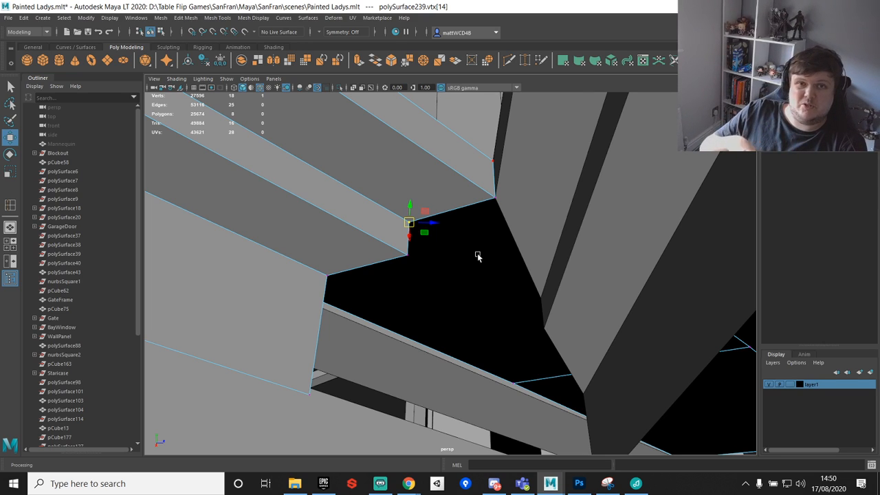
alt+drag(527, 257, 427, 243)
key(d)
key(d)
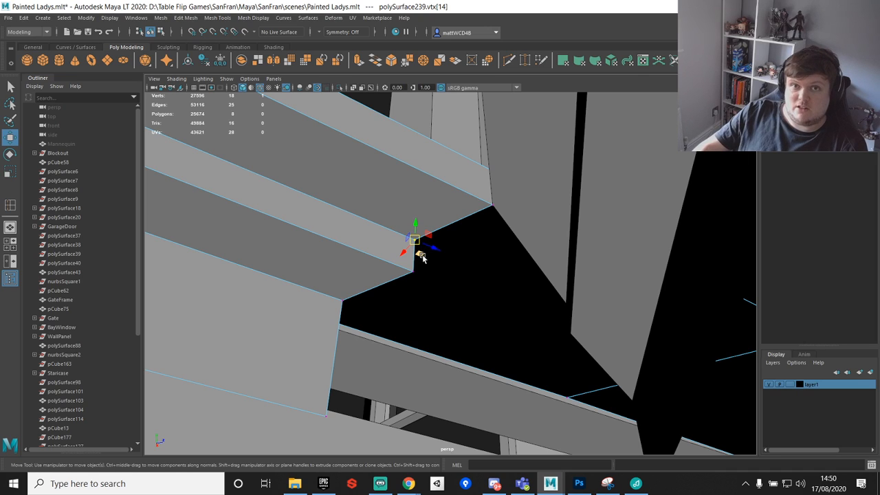
alt+drag(515, 267, 460, 257)
key(v)
drag(405, 241, 546, 279)
Step: Snap the cut trim's remaining lower stepped vertices onto the mirrored rail's end profile
alt+drag(515, 212, 519, 257)
key(v)
drag(587, 301, 442, 268)
click(370, 250)
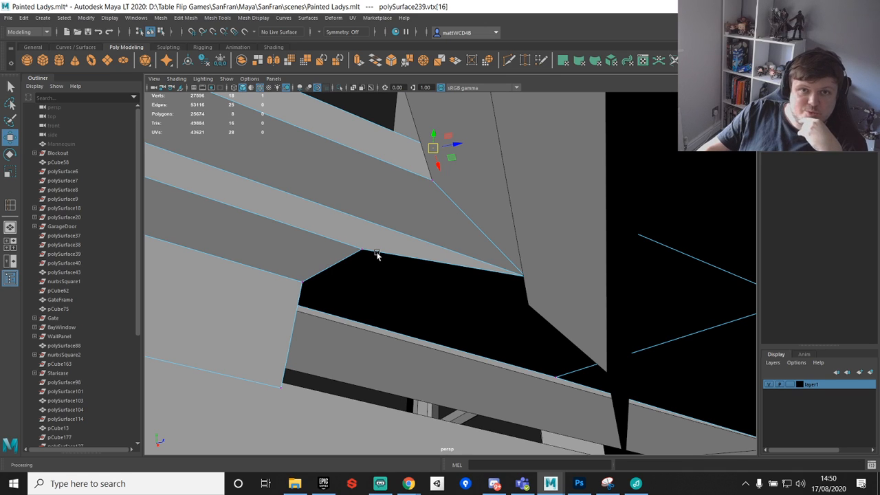
click(376, 259)
alt+drag(450, 271, 385, 298)
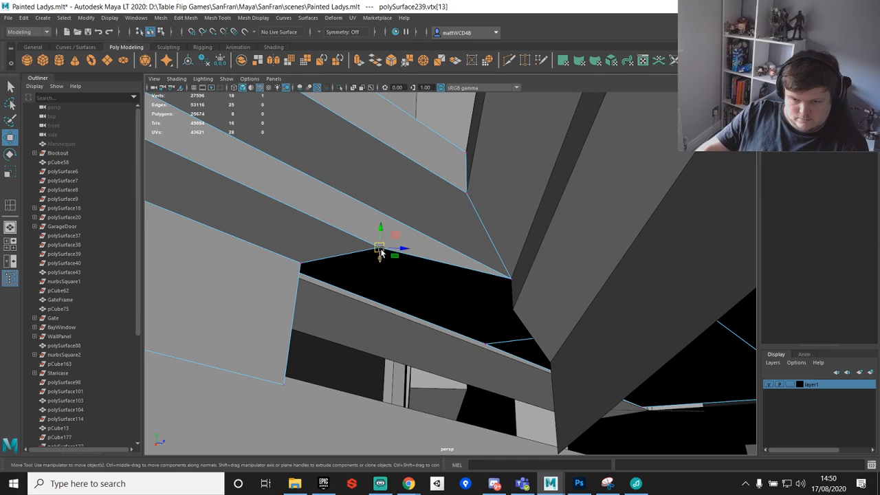
key(q)
alt+drag(534, 263, 440, 273)
key(w)
alt+drag(374, 285, 548, 287)
key(v)
alt+drag(492, 320, 530, 365)
click(393, 299)
Step: Snap the trim's two top end vertices onto the neighbouring ledge's corners to close the gap
key(q)
mouse_move(547, 271)
alt+mouse_down()
mouse_move(539, 287)
mouse_move(537, 265)
alt+mouse_up()
alt+middle_drag(537, 266, 540, 277)
alt+drag(539, 276, 600, 274)
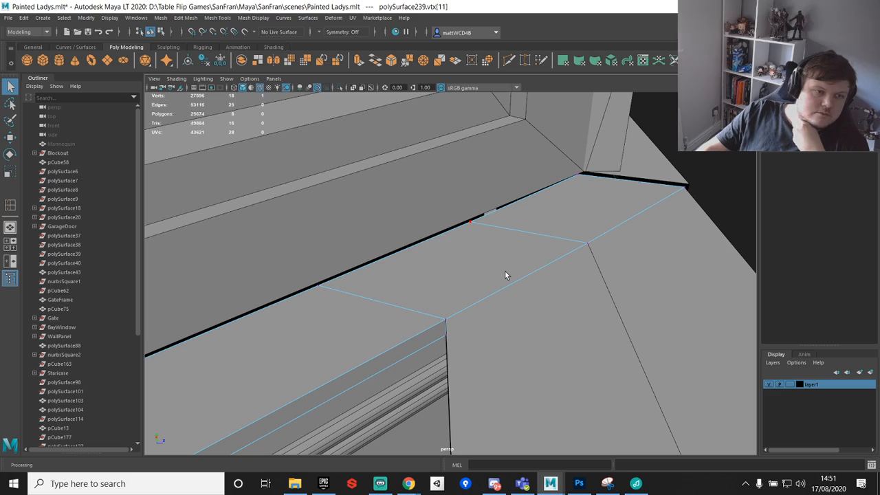
alt+drag(546, 142, 581, 299)
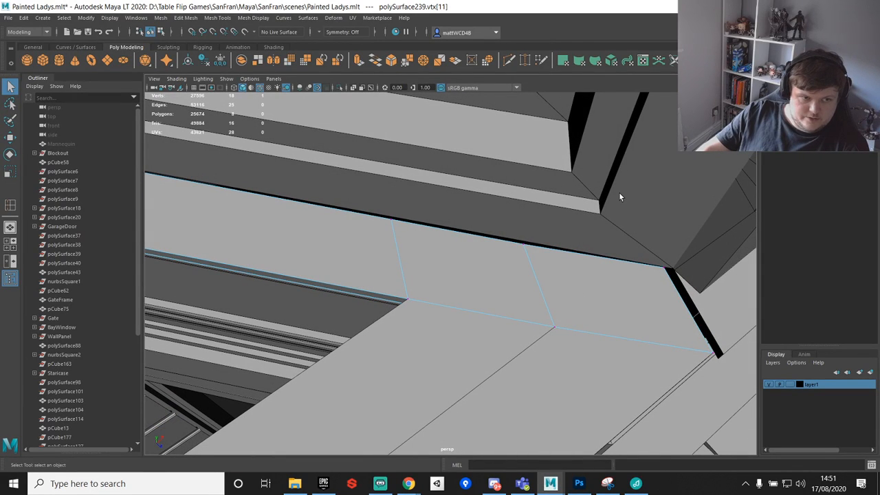
alt+drag(653, 290, 362, 232)
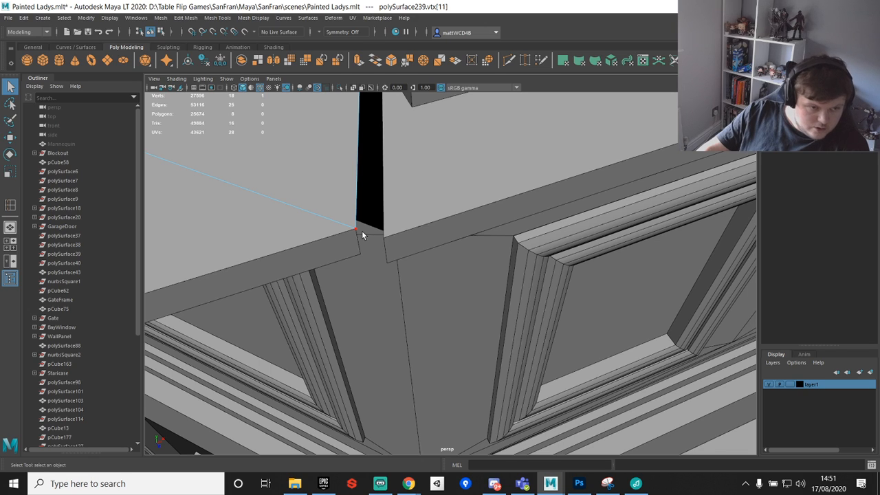
alt+drag(357, 240, 446, 227)
click(429, 221)
key(w)
key(v)
key(q)
click(448, 129)
key(w)
drag(448, 131, 458, 132)
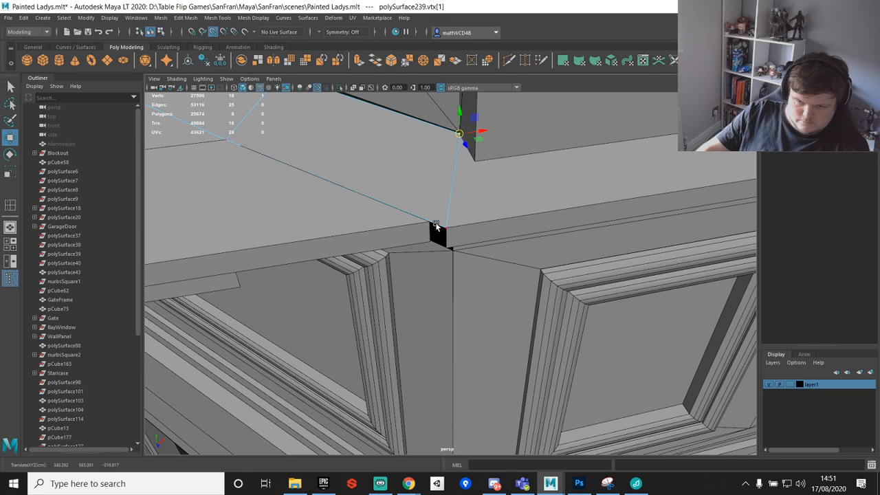
Step: Snap the original rail's upper and lower lip end vertices onto the neighbouring ledge's corner
key(q)
click(410, 231)
mouse_move(407, 232)
right_down()
mouse_move(372, 212)
mouse_move(354, 226)
mouse_move(395, 221)
right_up()
click(378, 231)
right_click(375, 229)
click(197, 243)
right_drag(294, 228, 248, 196)
mouse_move(439, 249)
mouse_down()
mouse_move(425, 221)
mouse_move(440, 225)
mouse_move(432, 242)
mouse_move(448, 240)
mouse_up()
click(427, 221)
key(w)
key(v)
key(q)
click(430, 242)
key(w)
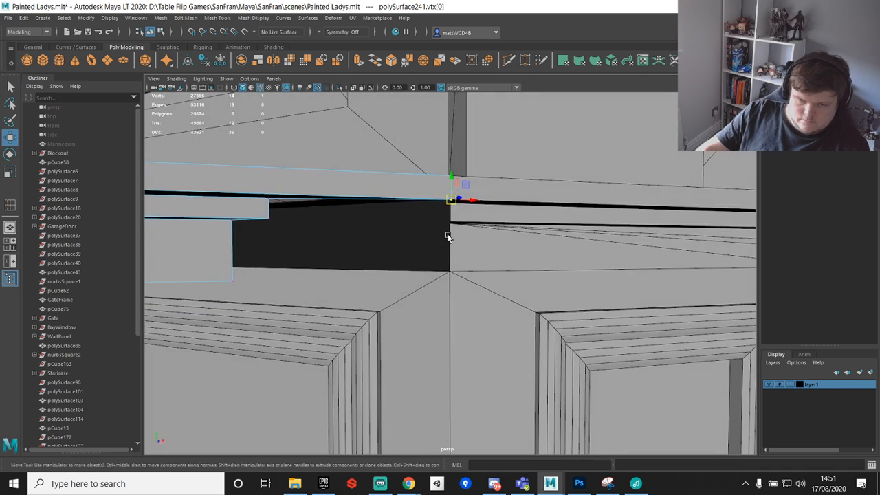
Step: Snap the original rail's two middle stepped end vertices onto the matching profile corners of the neighbouring ledge
alt+middle_drag(441, 228, 475, 229)
alt+drag(475, 230, 391, 222)
click(343, 209)
key(v)
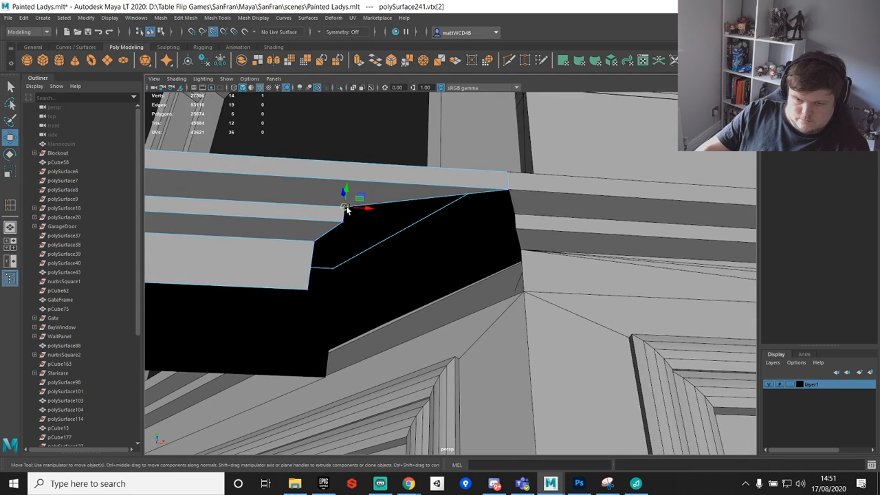
drag(344, 209, 512, 211)
click(343, 225)
key(v)
drag(343, 226, 514, 227)
Step: Snap the original rail's two lowest stepped end vertices onto the neighbouring ledge's profile and save the scene
click(314, 244)
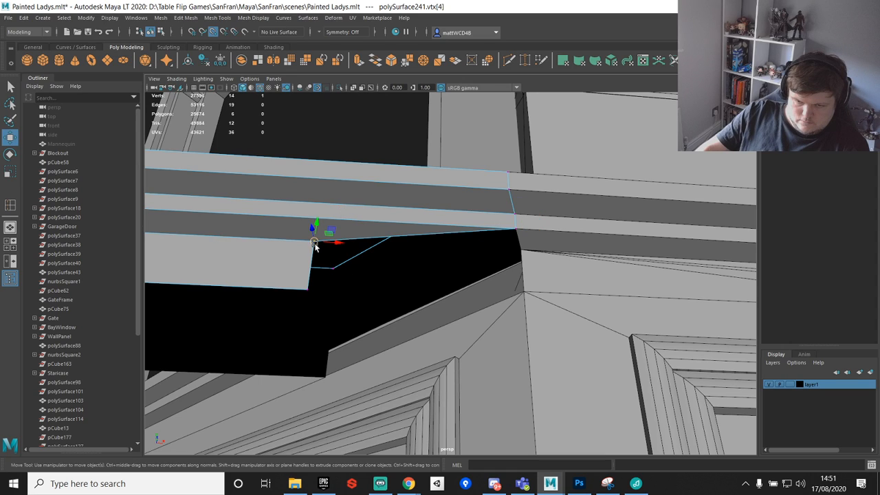
drag(314, 243, 521, 250)
click(308, 289)
drag(308, 289, 525, 291)
scroll(527, 289, down, 5)
alt+drag(527, 260, 419, 327)
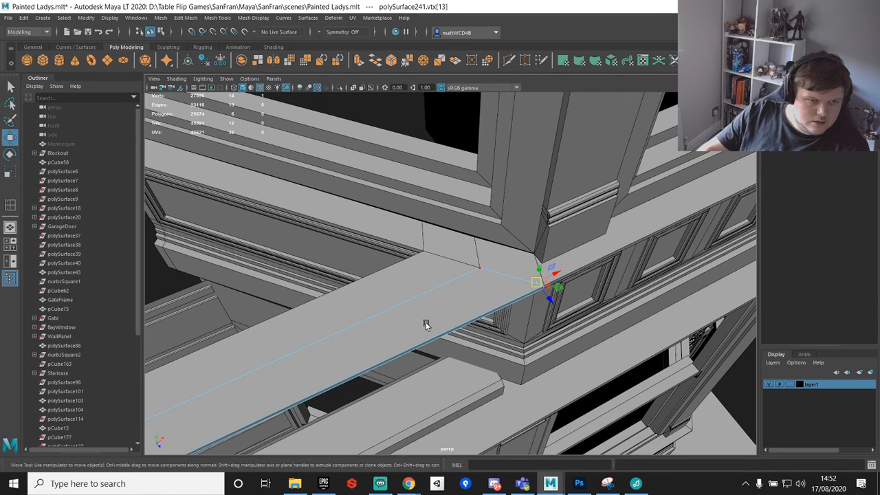
key(ctrl+s)
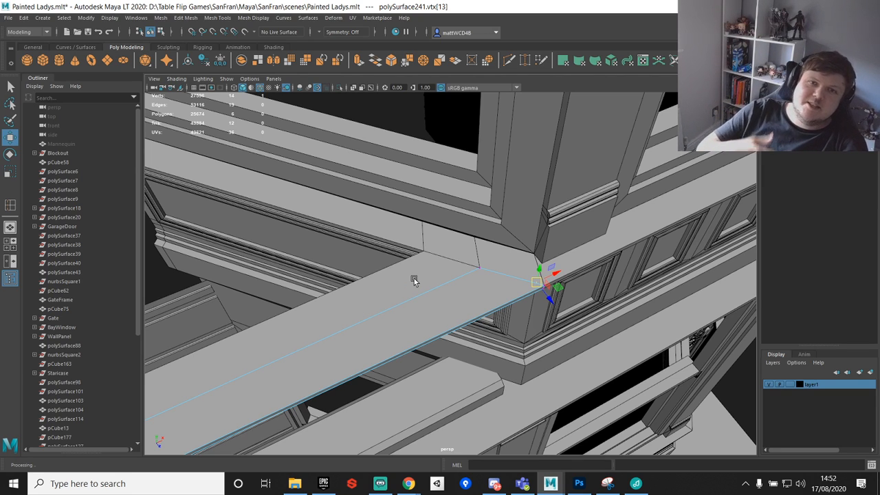
Step: Examine the closed mitre joint between the rail and the ledge from above and from underneath
alt+drag(462, 218, 634, 257)
scroll(634, 258, up, 5)
key(q)
click(557, 187)
key(w)
key(q)
click(550, 187)
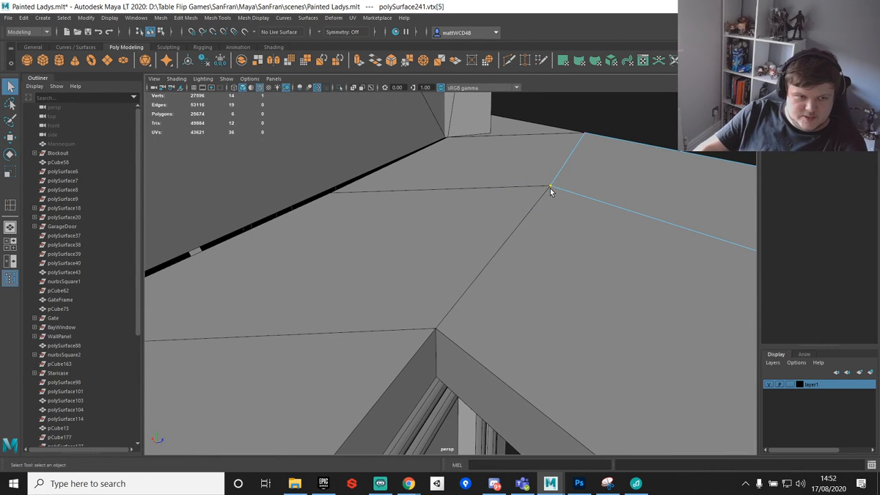
scroll(544, 211, down, 4)
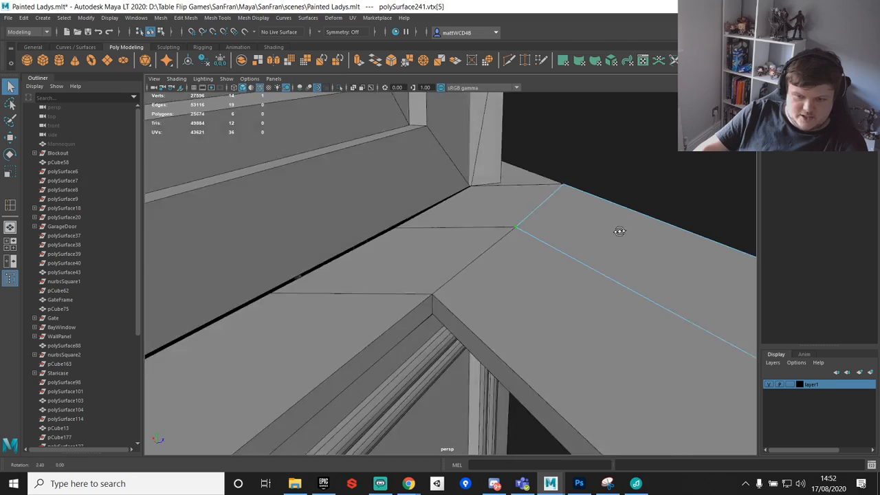
alt+drag(631, 230, 547, 301)
alt+middle_drag(548, 301, 489, 237)
scroll(518, 249, up, 4)
alt+drag(497, 257, 438, 181)
scroll(437, 181, down, 4)
alt+middle_drag(438, 181, 447, 240)
alt+drag(447, 240, 523, 224)
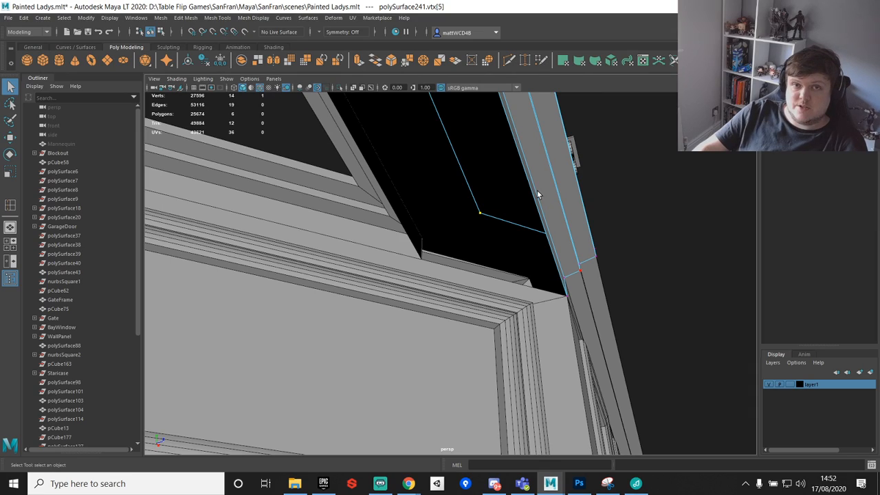
Step: Combine the two halves of the long rail into a single mesh
alt+drag(472, 151, 350, 194)
alt+middle_drag(351, 193, 375, 196)
right_drag(369, 187, 411, 174)
click(425, 185)
shift+click(435, 226)
shift+right_click(449, 209)
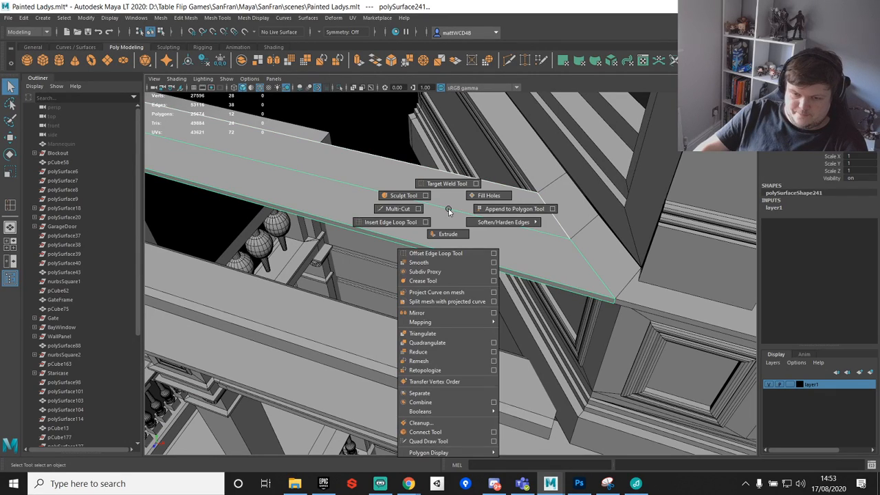
click(437, 403)
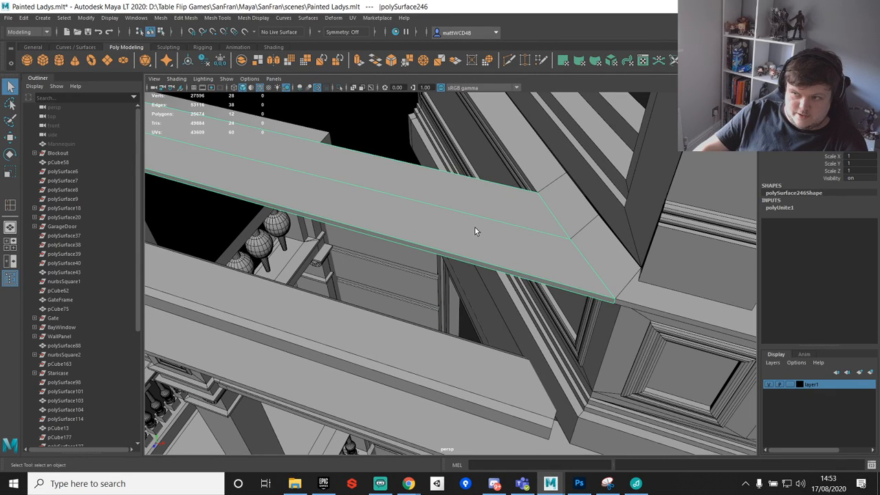
Step: Close the open gap along the combined rail's underside with the Append to Polygon tool
alt+drag(527, 210, 406, 210)
shift+right_click(398, 177)
click(464, 175)
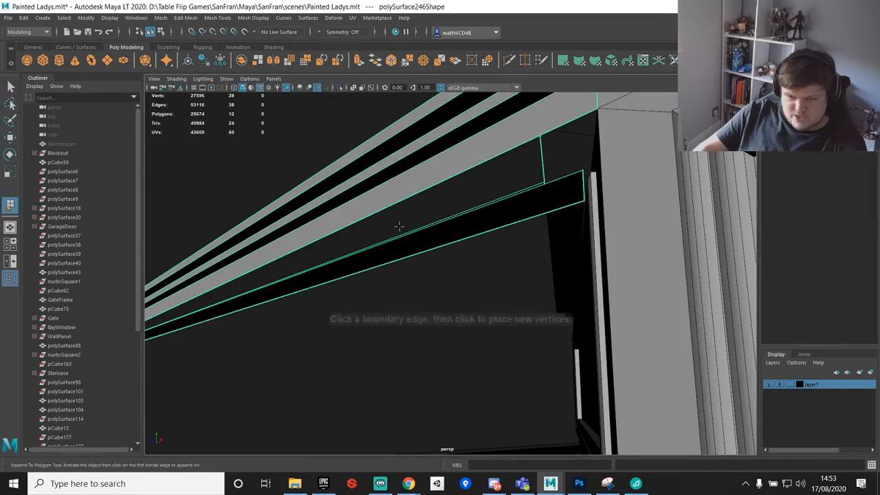
click(453, 261)
click(449, 241)
key(Return)
alt+drag(487, 226, 565, 206)
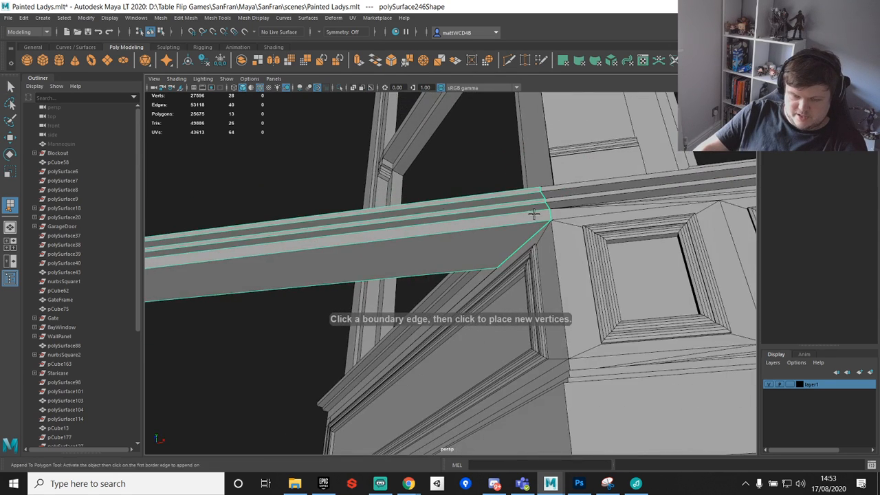
Step: In top view, align the centre vertices at the rail's post end with the centre vertices of its mitred end
alt+middle_drag(565, 206, 694, 200)
alt+middle_drag(446, 206, 668, 187)
alt+middle_drag(296, 289, 438, 292)
alt+drag(438, 293, 364, 193)
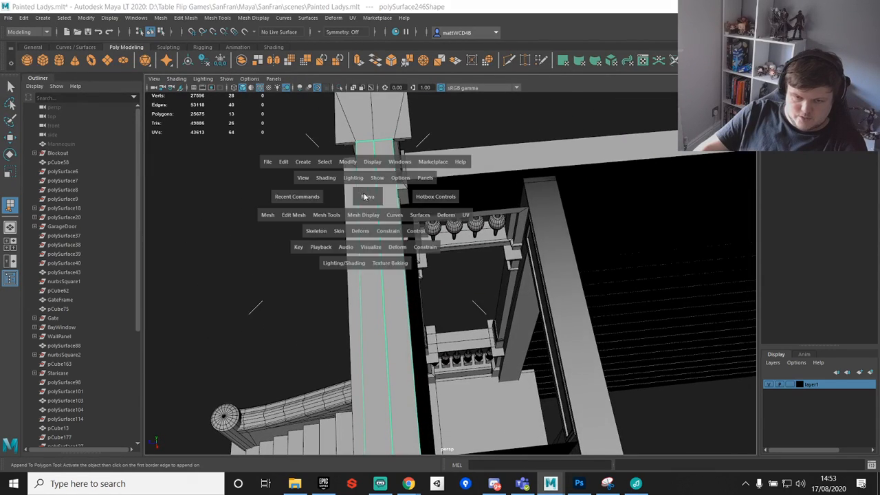
key(space)
key(space)
scroll(425, 231, down, 1)
alt+middle_drag(430, 238, 511, 224)
key(q)
alt+middle_drag(568, 224, 504, 214)
right_drag(307, 237, 247, 233)
drag(220, 254, 710, 250)
key(w)
key(v)
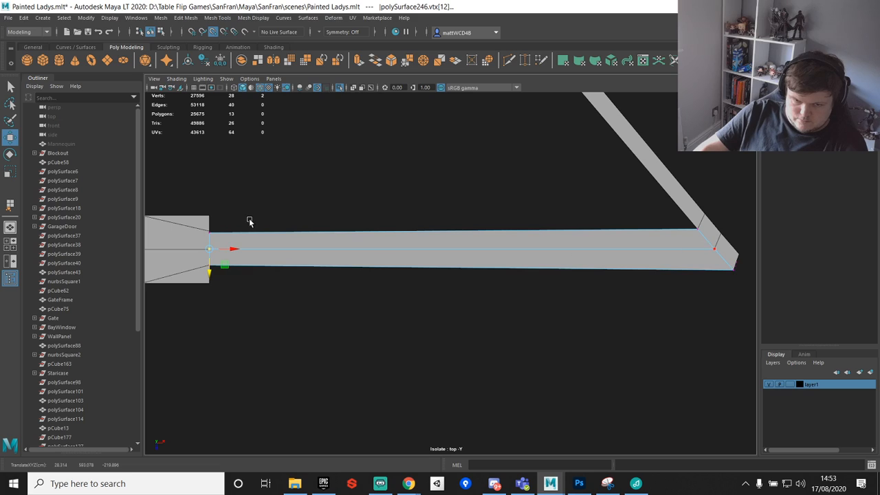
Step: Try to align the rail's back-edge vertices at the post end with the mitred end, and undo the move
drag(195, 227, 691, 227)
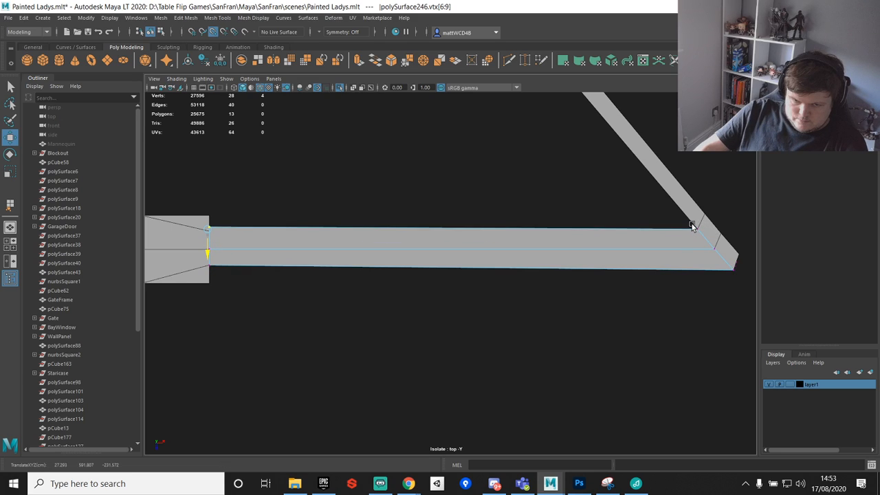
key(q)
alt+middle_drag(346, 230, 391, 219)
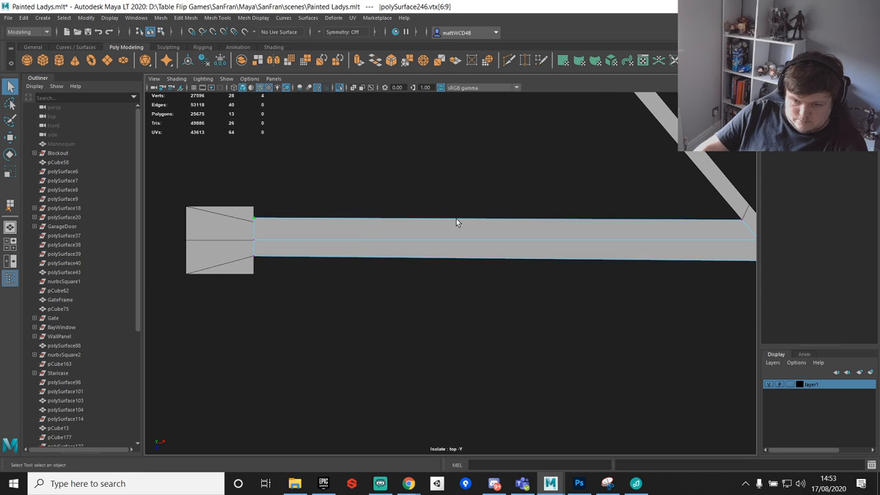
alt+middle_drag(473, 218, 417, 226)
key(space)
key(space)
alt+drag(530, 275, 512, 289)
key(ctrl+z)
alt+drag(456, 317, 491, 280)
key(ctrl+z)
scroll(513, 305, down, 5)
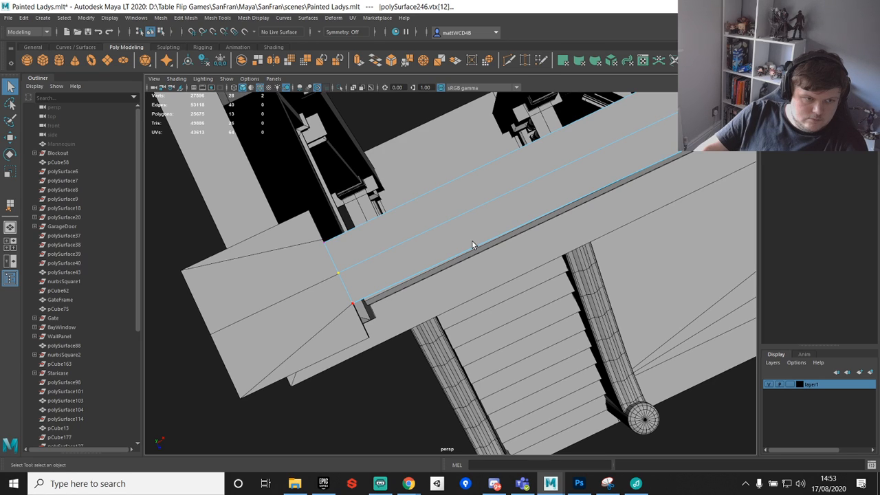
alt+drag(476, 242, 545, 233)
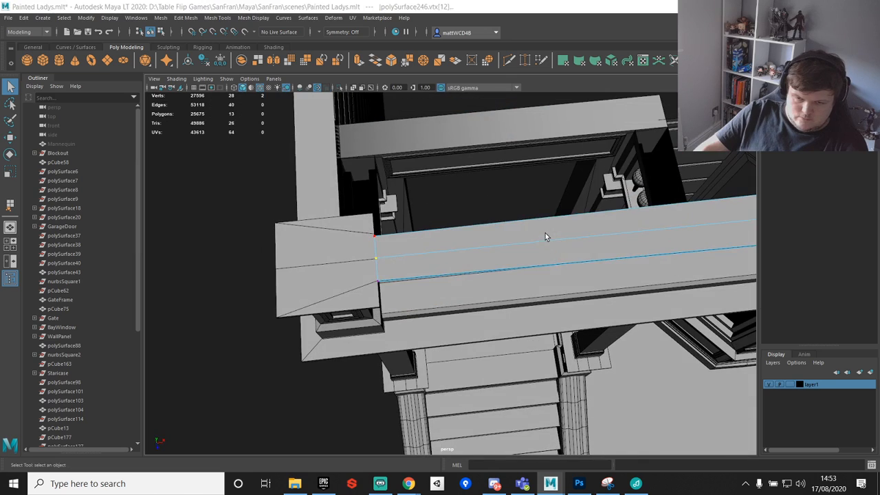
Step: In top view, move the back-edge vertices at the rail's post end level with the back corner of its mitred end
key(space)
key(space)
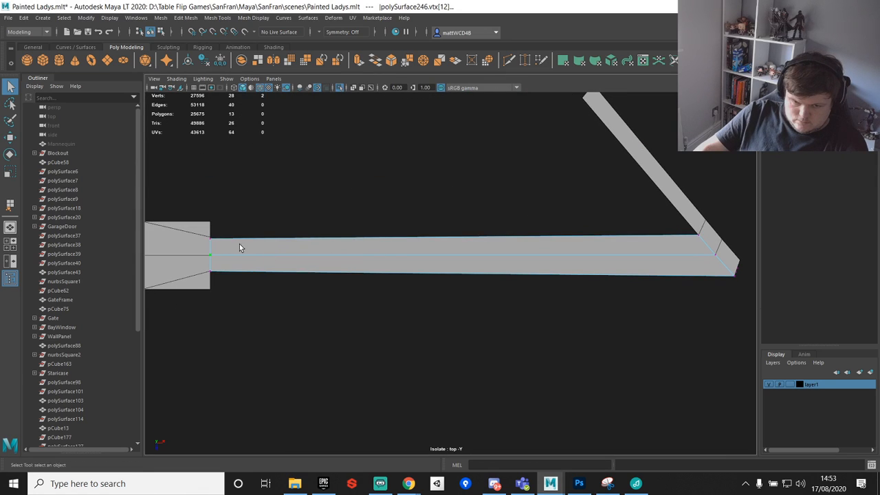
key(w)
drag(231, 248, 209, 267)
key(q)
drag(172, 202, 208, 267)
key(w)
key(q)
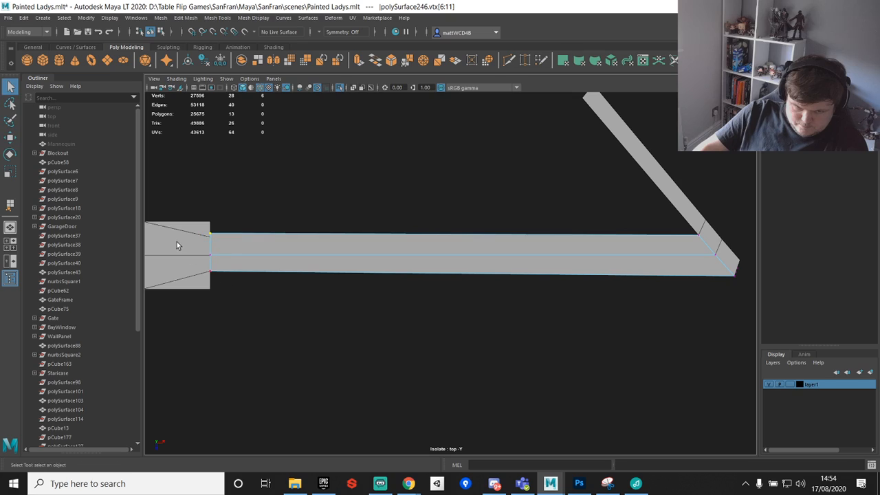
key(w)
drag(207, 277, 209, 279)
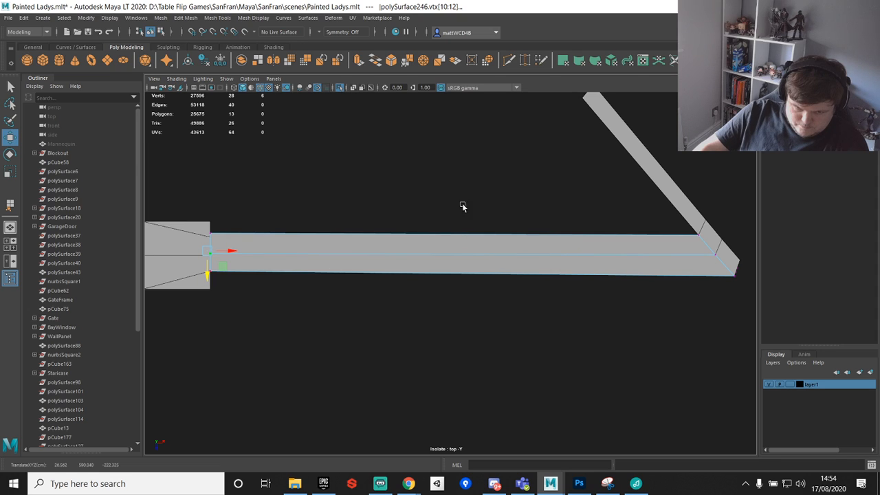
Step: Delete the centre edge loop running across the post cap, including its vertices
key(space)
key(f)
key(space)
key(q)
click(319, 249)
alt+drag(319, 251, 451, 264)
right_drag(440, 260, 442, 200)
double_click(435, 261)
key(w)
drag(460, 270, 492, 266)
key(q)
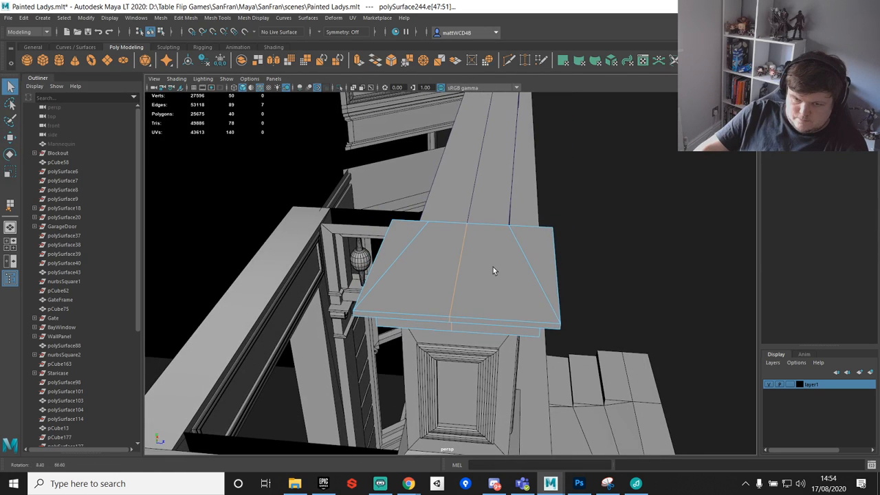
key(ctrl+Delete)
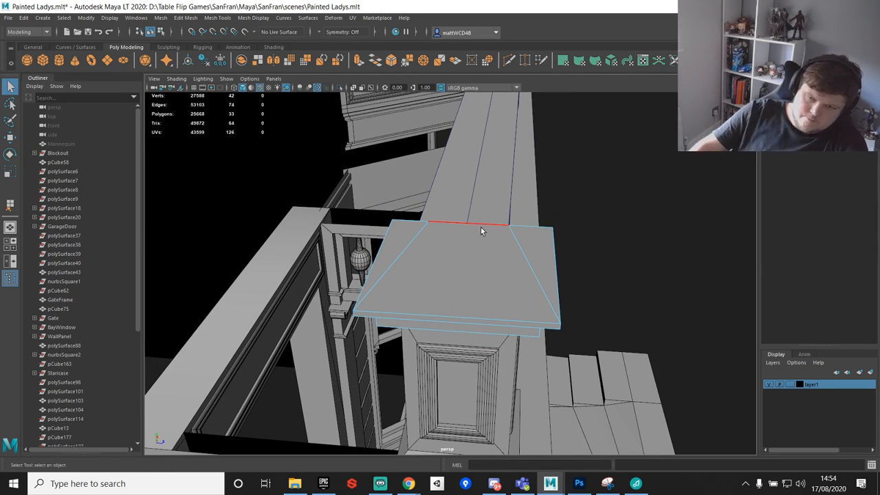
Step: Merge all overlapping vertices of the combined rail with a distance threshold of 0.01
click(497, 196)
right_click(485, 191)
right_drag(495, 169, 443, 168)
double_click(479, 168)
scroll(457, 187, down, 2)
scroll(457, 187, down, 5)
drag(393, 125, 556, 316)
shift+right_drag(584, 255, 605, 178)
Step: Delete the centre edge loop running along the top and underside of the rail
scroll(483, 208, up, 4)
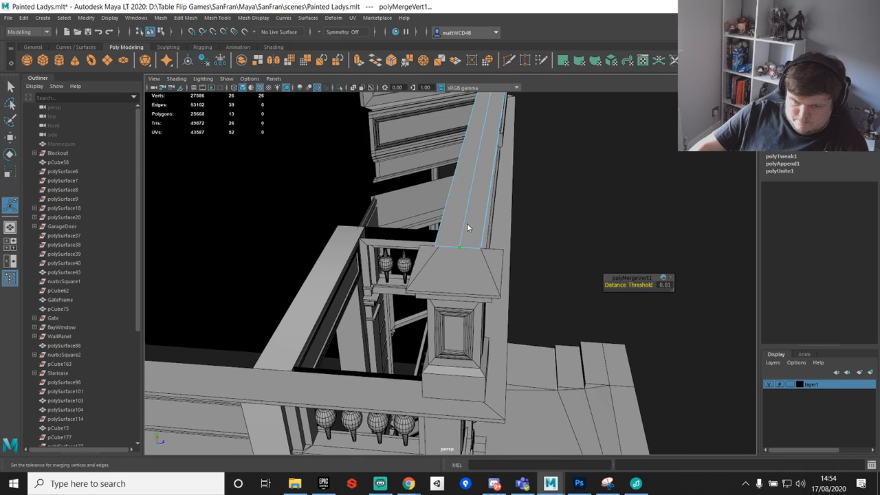
right_drag(467, 225, 467, 200)
click(467, 200)
key(ctrl+Delete)
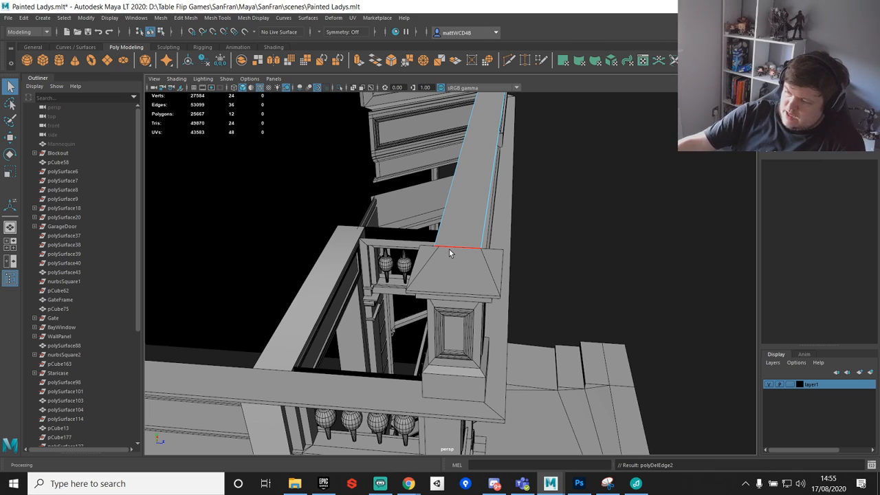
Step: Snap the post cap's inner top vertex onto the rail's end corner
alt+drag(435, 174, 421, 268)
right_drag(418, 263, 459, 223)
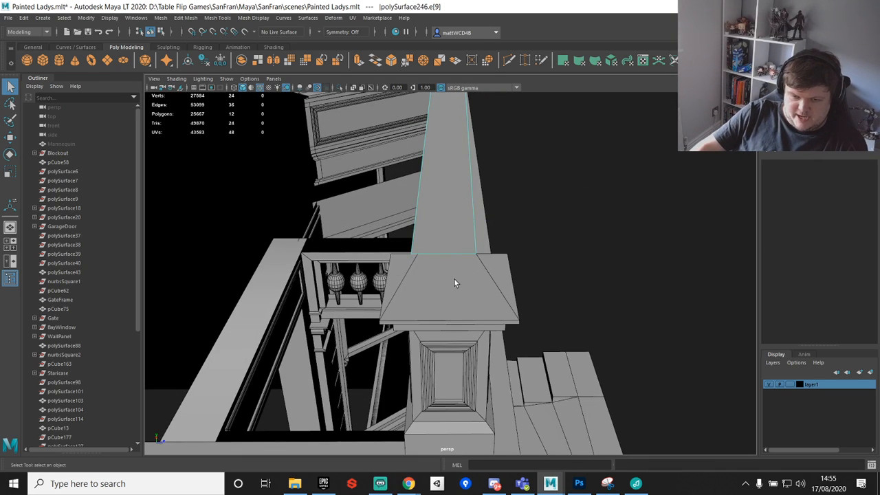
click(454, 274)
right_drag(422, 270, 385, 236)
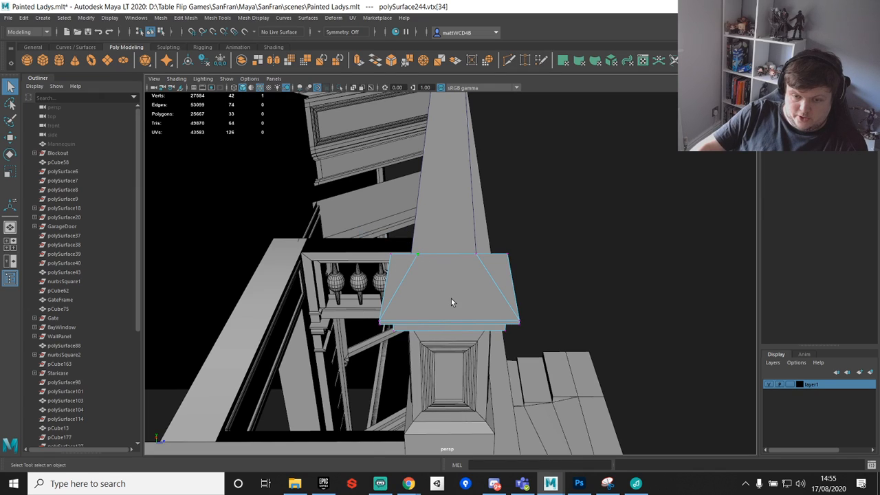
key(f)
key(w)
key(v)
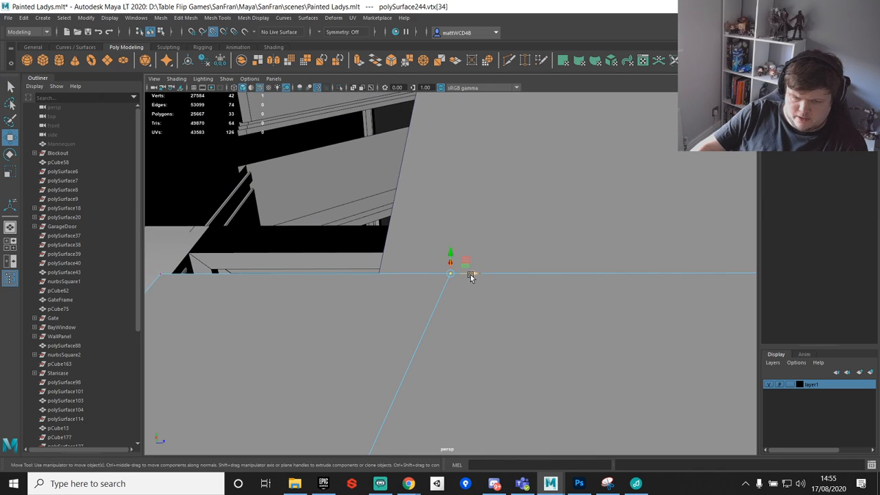
key(ctrl+z)
key(v)
drag(451, 273, 392, 270)
Step: Snap the rail's two lower stepped end vertices onto the matching profile vertices of the post cap
alt+drag(398, 274, 552, 255)
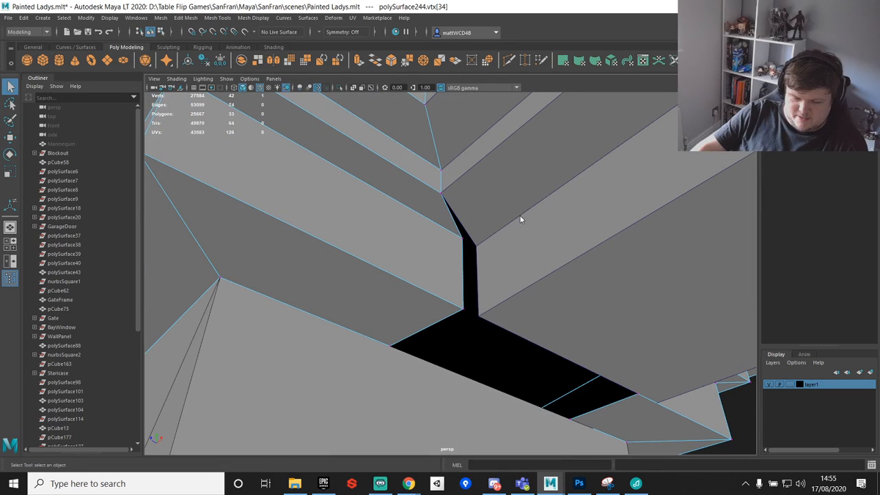
right_drag(523, 207, 525, 173)
click(478, 245)
key(w)
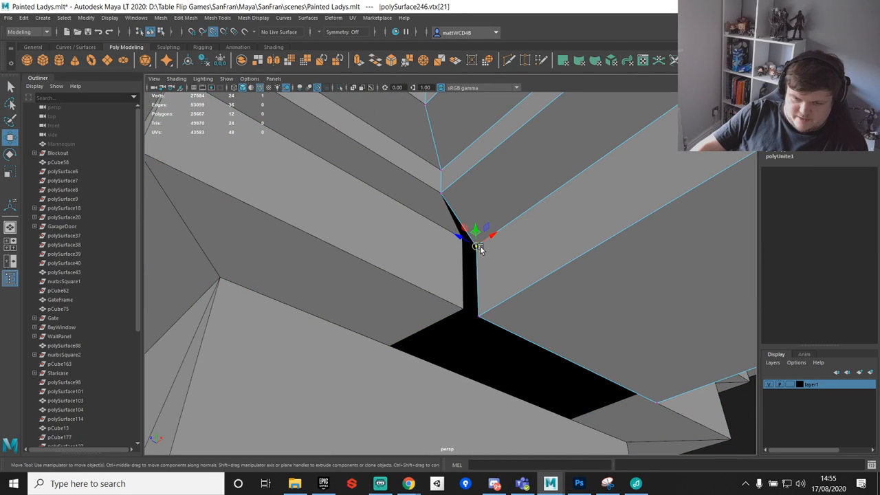
drag(478, 247, 463, 239)
key(q)
click(480, 318)
key(w)
drag(479, 317, 461, 314)
Step: Turn on X-ray display and snap the lower lip vertex on the cap's other side onto the rail's end profile
alt+drag(640, 343, 503, 232)
click(497, 286)
right_drag(502, 233, 451, 237)
click(482, 201)
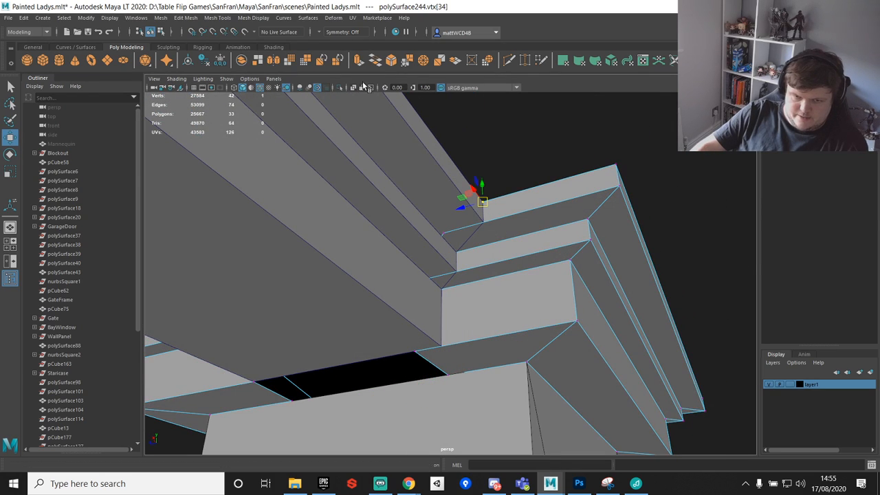
click(361, 87)
click(443, 235)
key(v)
drag(427, 237, 491, 229)
Step: Snap the cap's two middle stepped vertices on that side onto the rail's matching profile vertices
key(q)
click(432, 260)
key(w)
key(v)
drag(410, 266, 440, 297)
click(427, 279)
key(v)
Step: Snap the cap's two lowest stepped vertices on that side onto the rail's bottom profile corners
click(418, 296)
key(v)
click(417, 353)
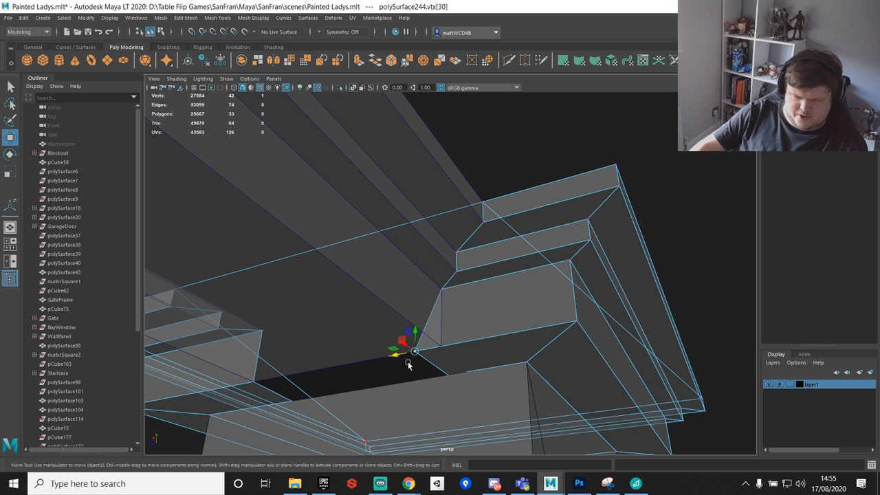
key(v)
drag(409, 367, 440, 347)
key(q)
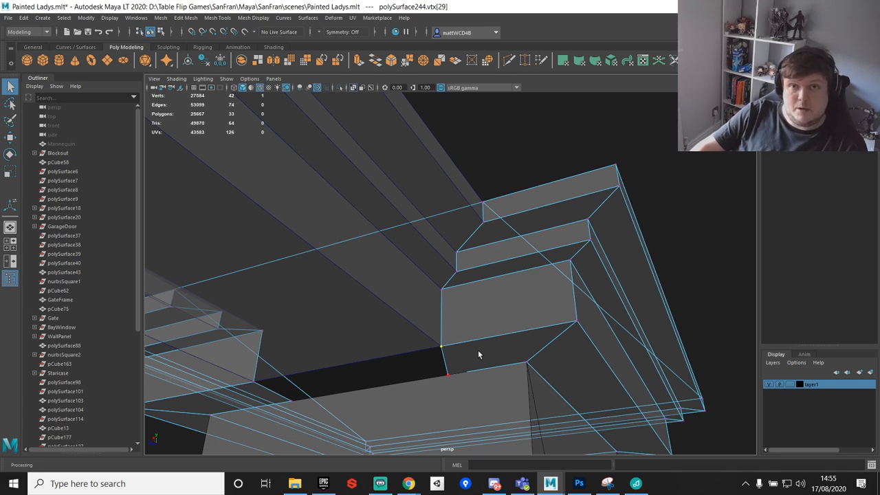
Step: Snap the cap's inner underside vertex beside the gap onto the nearest top corner of the post
right_drag(438, 250, 549, 193)
alt+drag(507, 149, 517, 230)
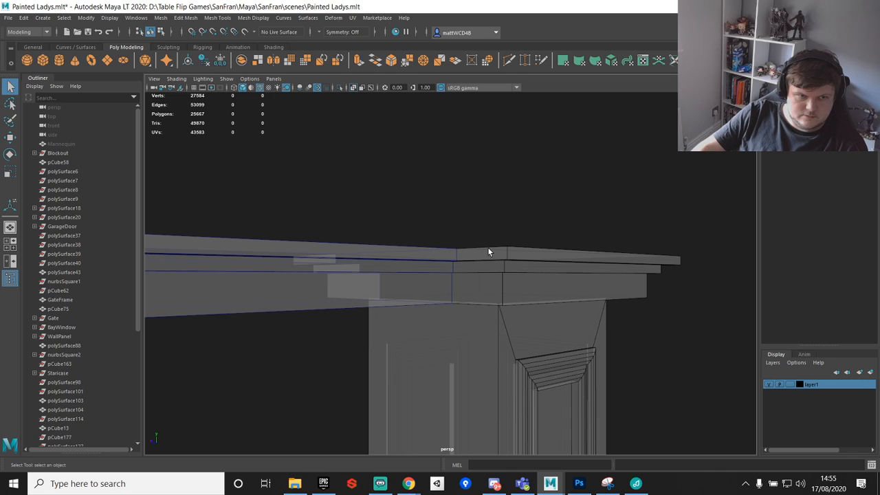
alt+drag(510, 243, 433, 216)
click(433, 216)
scroll(493, 273, up, 3)
click(548, 265)
alt+drag(549, 265, 526, 221)
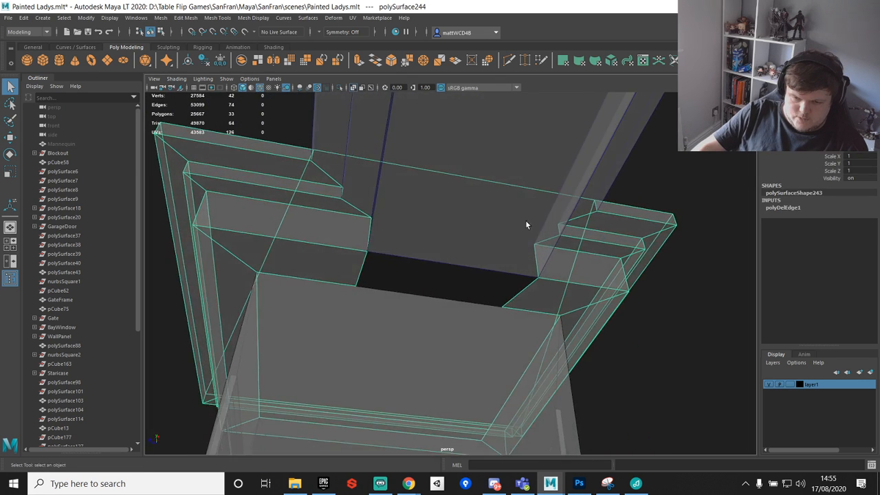
scroll(526, 222, up, 3)
alt+middle_drag(531, 237, 508, 211)
alt+drag(509, 211, 535, 259)
right_drag(526, 237, 489, 234)
click(488, 272)
drag(464, 274, 574, 281)
Step: Snap the cap's underside vertex on the opposite side of the gap onto the post's other top corner
key(q)
alt+middle_drag(461, 239, 634, 224)
click(455, 251)
key(w)
drag(429, 252, 323, 263)
key(q)
scroll(471, 228, down, 3)
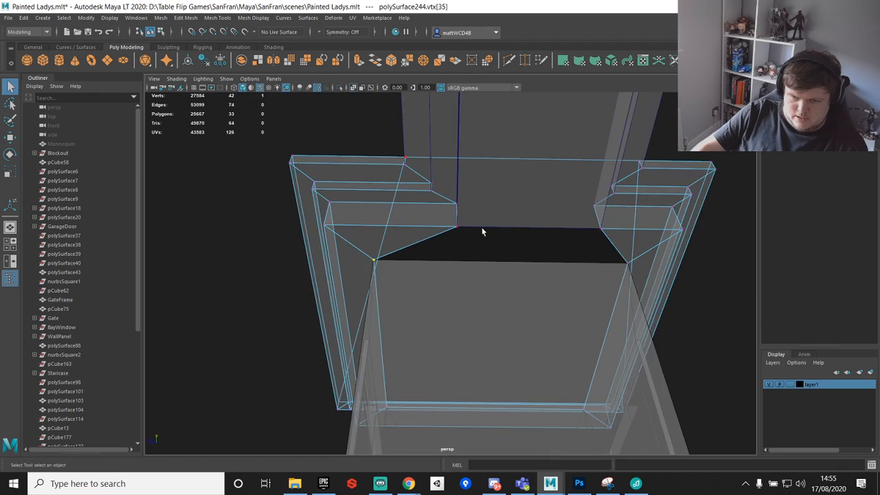
Step: Extrude the cap's slanted underside edge that borders the gap between the rail and the post
alt+middle_drag(470, 228, 413, 259)
scroll(414, 258, up, 2)
alt+drag(414, 258, 398, 232)
right_drag(391, 213, 374, 186)
click(415, 218)
click(260, 227)
right_drag(261, 228, 262, 153)
click(267, 241)
scroll(406, 252, down, 4)
alt+drag(408, 252, 328, 283)
scroll(375, 262, up, 3)
shift+right_drag(301, 257, 295, 275)
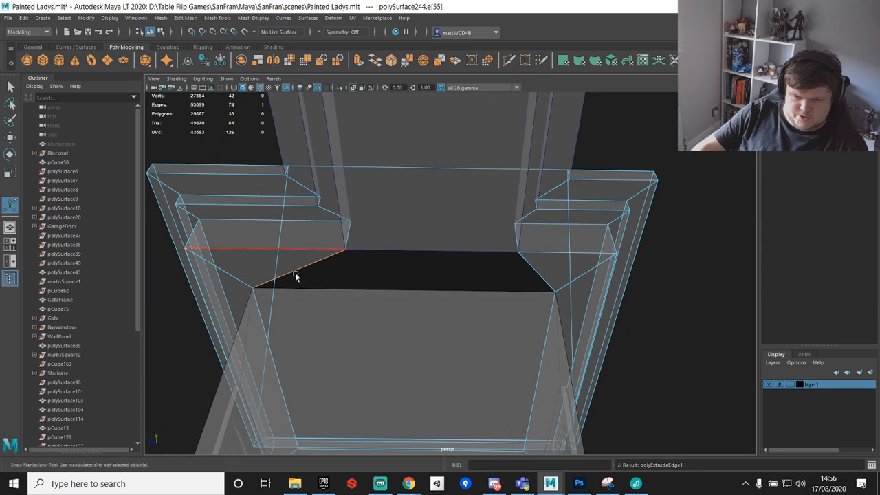
Step: Stretch the extruded edge across the gap and snap its end vertices onto the cap's opposite slanted edge
drag(281, 268, 520, 271)
key(e)
key(r)
key(w)
key(v)
drag(446, 273, 560, 276)
key(q)
right_drag(507, 274, 454, 237)
alt+drag(481, 253, 411, 278)
click(368, 278)
key(w)
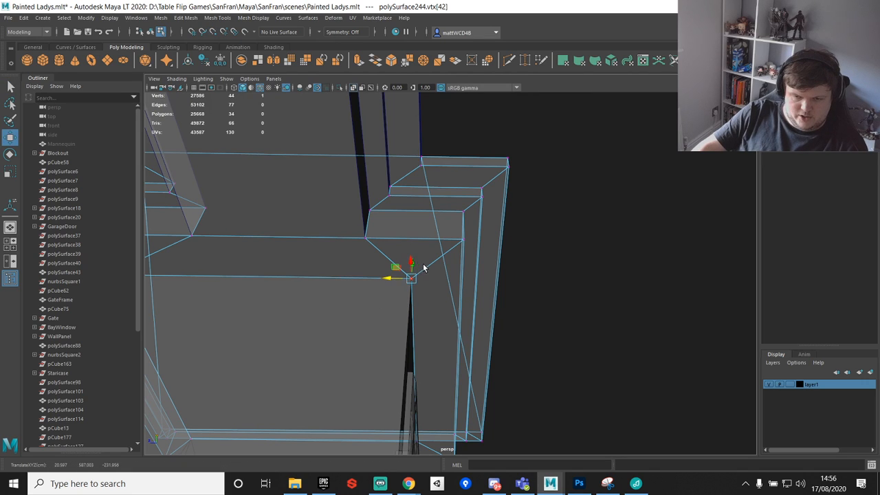
key(q)
Step: Merge all of the cap's vertices with a 0.01 distance threshold and return to object mode
alt+drag(469, 339, 468, 278)
scroll(470, 278, down, 5)
drag(346, 163, 610, 369)
shift+right_drag(587, 272, 623, 194)
mouse_move(410, 249)
alt+mouse_down()
mouse_move(433, 208)
mouse_move(435, 233)
mouse_move(462, 253)
mouse_move(390, 258)
mouse_move(410, 256)
alt+mouse_up()
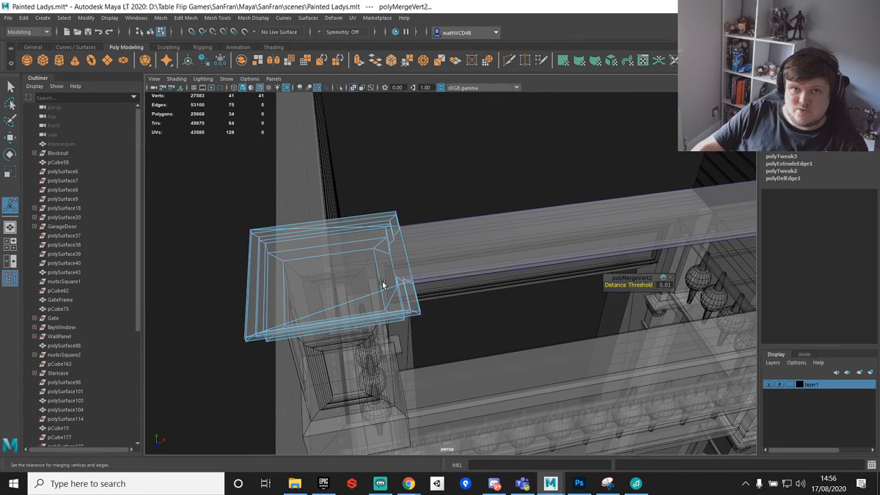
right_drag(417, 232, 489, 177)
key(q)
Step: Examine the closed cap and its joint with the rail from several sides
click(458, 171)
scroll(488, 220, down, 3)
alt+middle_drag(509, 248, 501, 242)
alt+drag(501, 242, 470, 216)
click(474, 214)
click(402, 211)
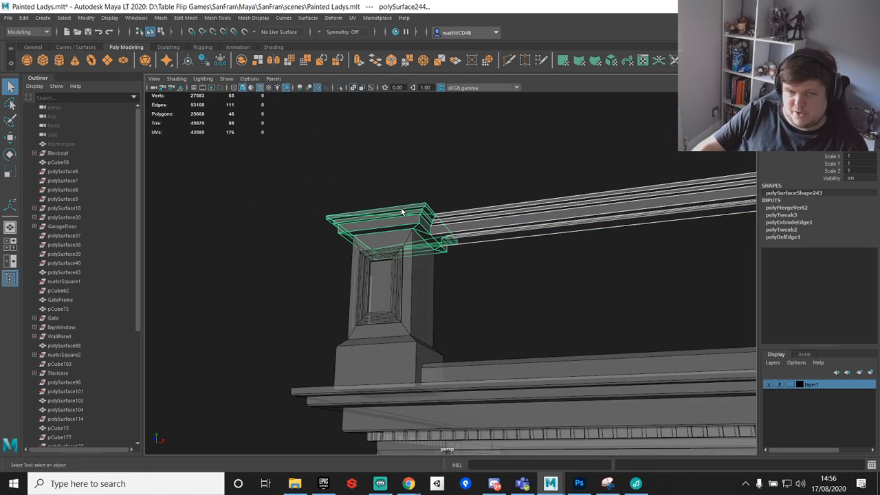
click(518, 155)
scroll(512, 168, down, 2)
alt+middle_drag(496, 177, 451, 172)
alt+drag(451, 172, 492, 257)
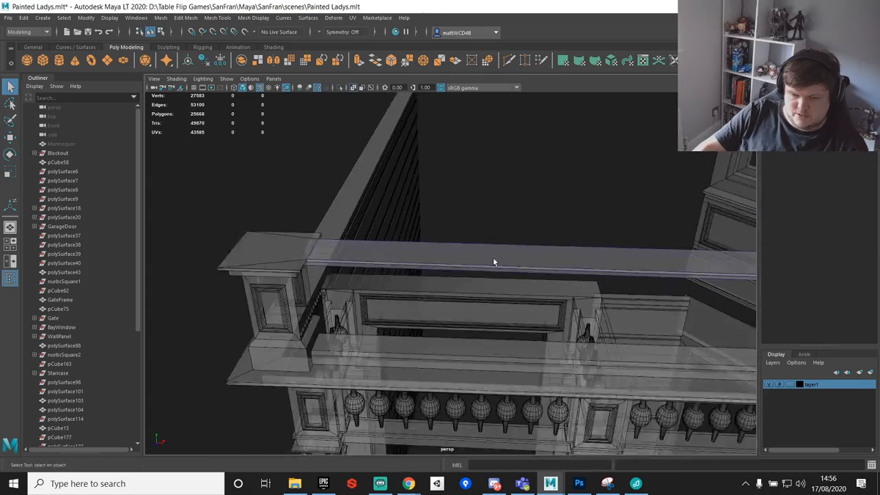
Step: Move the rail's end vertices at the bay window towards the bay wall
alt+middle_drag(492, 257, 431, 243)
alt+drag(430, 240, 415, 191)
alt+drag(371, 138, 458, 273)
scroll(458, 273, up, 5)
alt+middle_drag(457, 273, 485, 257)
click(485, 257)
alt+drag(485, 257, 503, 240)
right_drag(481, 233, 415, 235)
drag(418, 207, 591, 394)
key(w)
drag(552, 300, 598, 309)
key(q)
Step: Combine the upper rail, the post cap and the paneled post with its ledge into one mesh
click(522, 199)
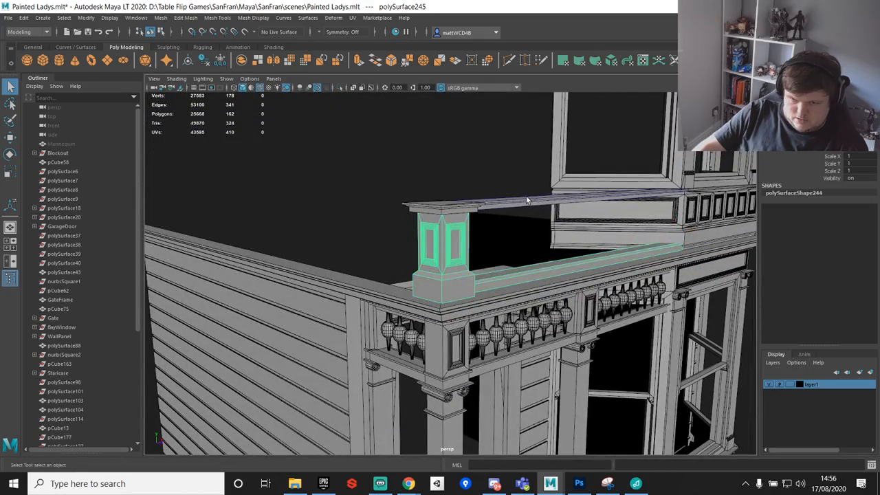
shift+right_click(451, 210)
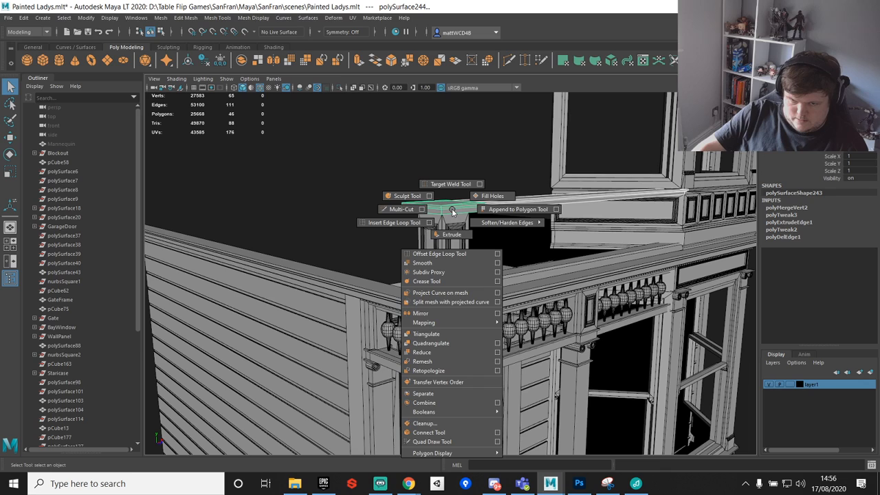
click(457, 237)
shift+right_click(455, 235)
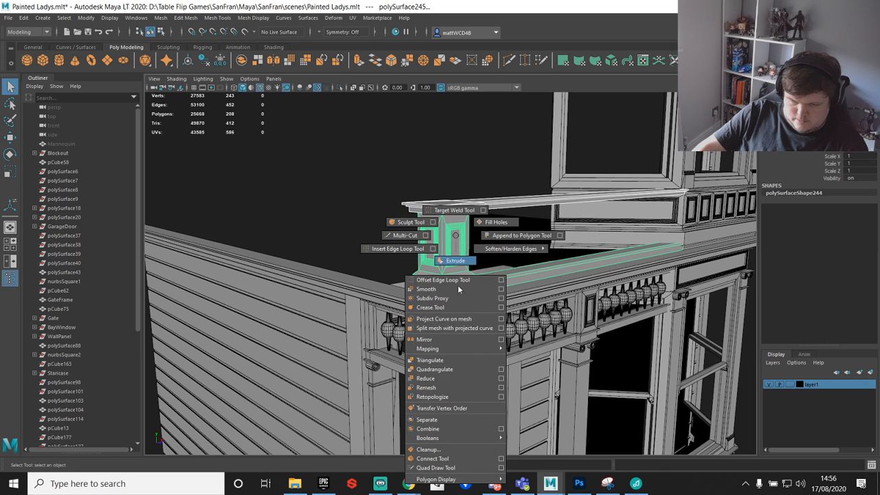
click(428, 429)
Step: Merge the combined mesh's overlapping vertices with a 0.01 threshold and add the mesh to layer1
right_drag(447, 224, 360, 197)
scroll(361, 197, down, 5)
drag(334, 120, 702, 431)
shift+right_drag(669, 329, 692, 260)
scroll(448, 238, up, 4)
right_drag(439, 215, 481, 194)
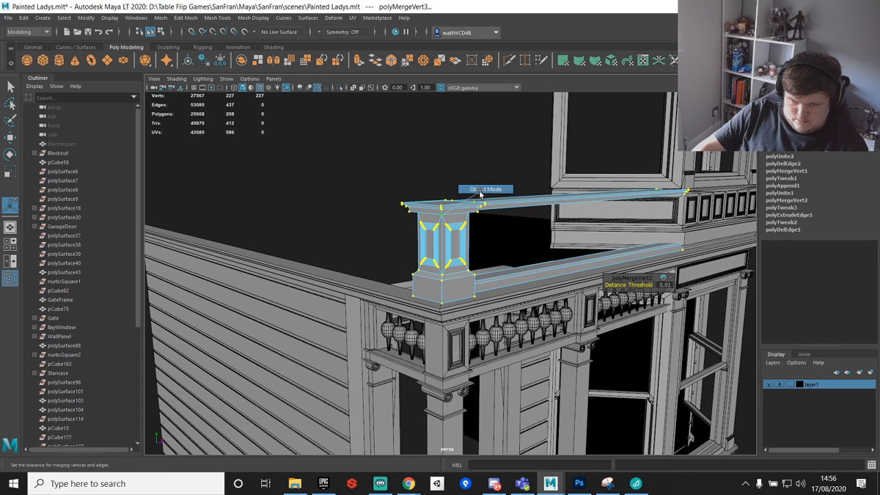
right_click(794, 384)
click(817, 292)
click(432, 162)
Step: Duplicate the porch balustrade frame and raise the copy above the roof ledge
scroll(431, 162, down, 5)
alt+drag(670, 230, 523, 320)
alt+right_drag(523, 319, 543, 330)
alt+drag(542, 330, 550, 257)
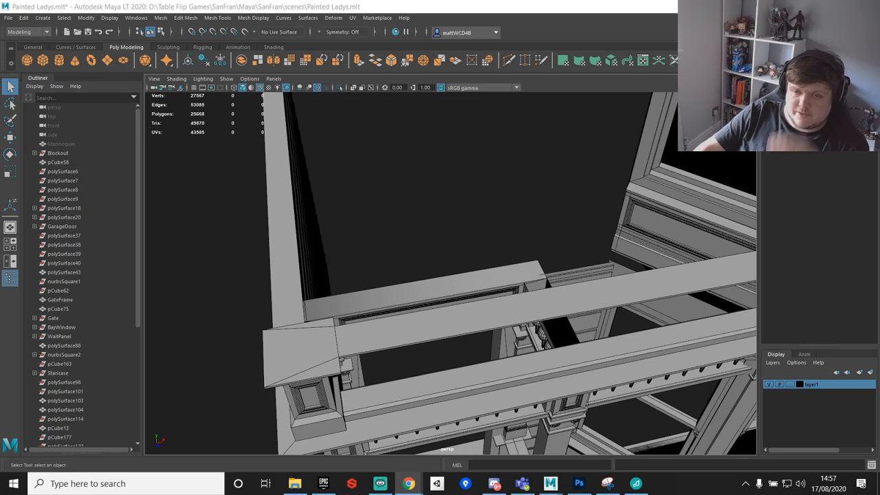
alt+drag(499, 186, 498, 215)
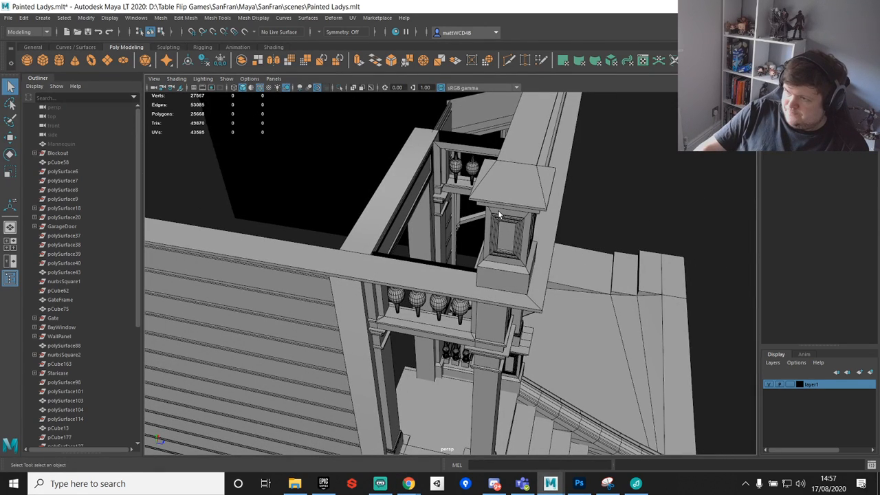
alt+drag(497, 209, 491, 278)
click(415, 310)
alt+drag(415, 310, 474, 157)
key(w)
key(ctrl+d)
alt+drag(474, 157, 443, 158)
scroll(467, 148, up, 3)
alt+middle_drag(443, 158, 445, 228)
Step: Delete the faces of the paneled newel post and its cap from the duplicated frame
key(q)
right_drag(426, 180, 426, 207)
drag(473, 114, 538, 330)
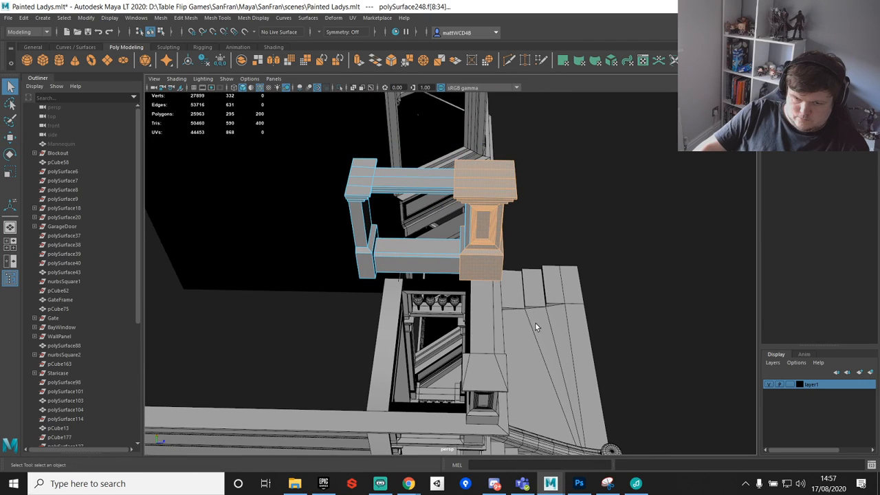
key(Delete)
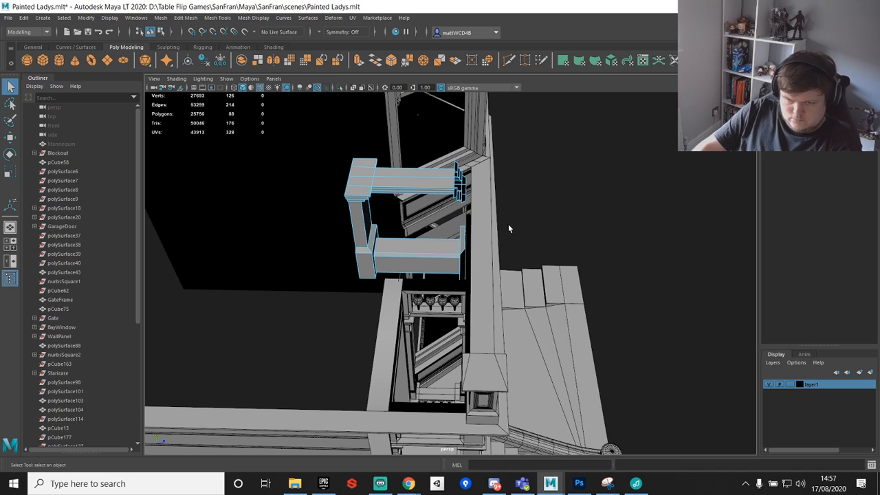
Step: Delete the leftover post faces at the cut end of the duplicate's lower rail
alt+drag(464, 260, 511, 196)
scroll(496, 266, up, 6)
alt+middle_drag(512, 196, 499, 255)
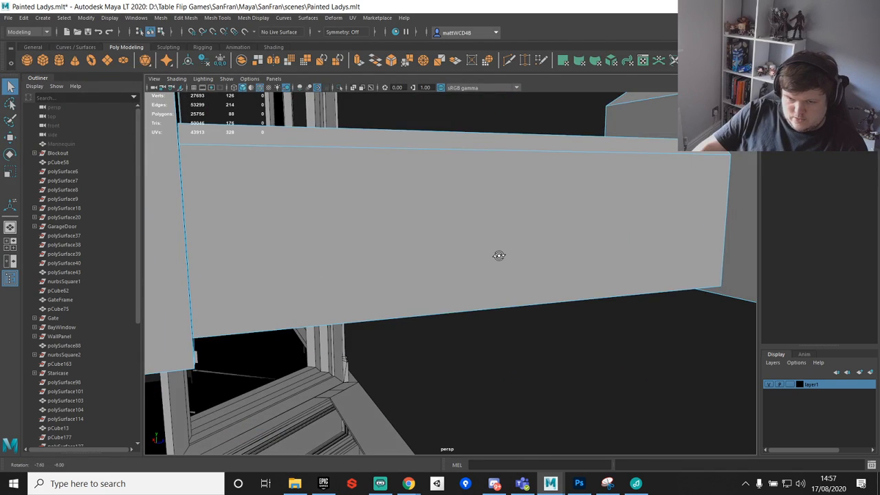
alt+middle_drag(586, 169, 551, 192)
drag(528, 103, 712, 147)
key(Delete)
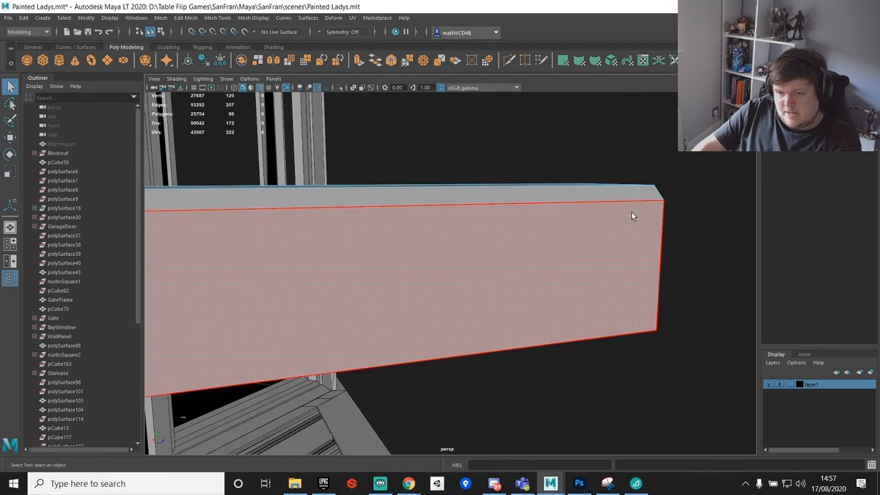
Step: Delete the leftover stepped profile faces on one side of the duplicate's upper rail end
alt+middle_drag(630, 213, 614, 234)
scroll(613, 234, down, 5)
alt+drag(614, 233, 652, 228)
alt+middle_drag(652, 228, 447, 206)
scroll(446, 190, up, 5)
click(433, 141)
key(f)
alt+drag(440, 145, 562, 445)
scroll(511, 256, down, 5)
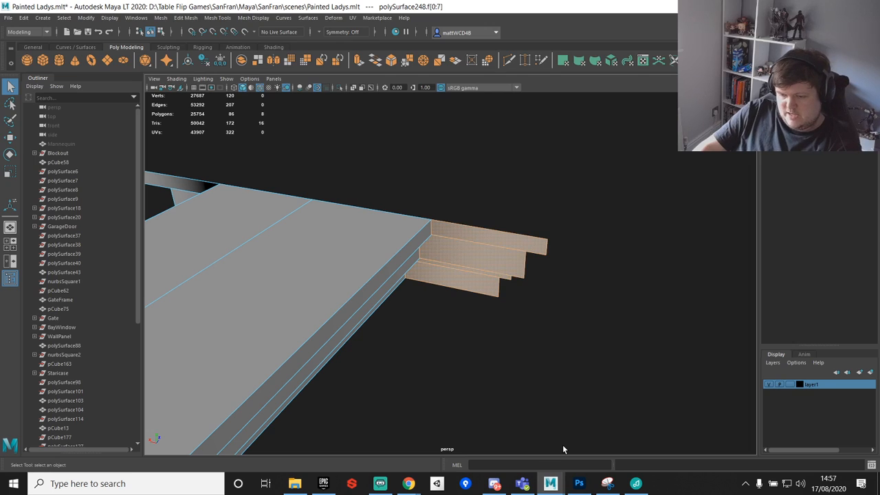
key(Delete)
Step: Delete the leftover underside faces and the stepped profile faces on the upper rail end's other side
alt+drag(547, 363, 426, 327)
click(427, 327)
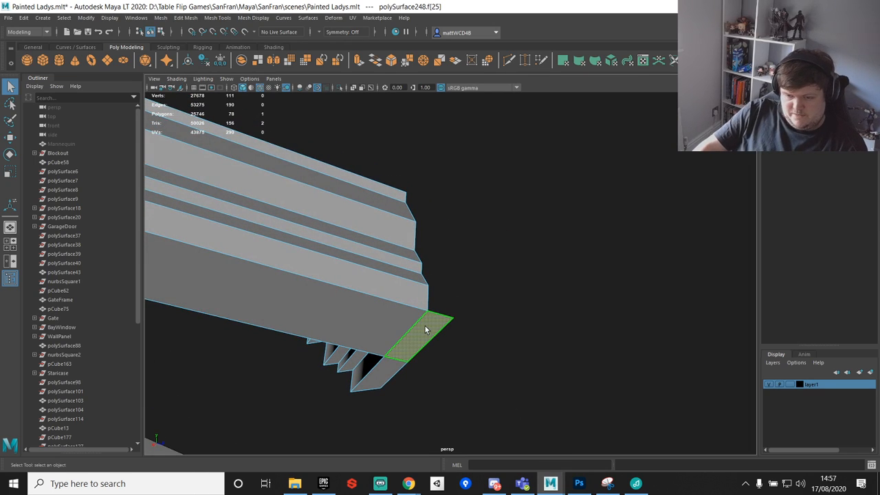
key(Delete)
scroll(434, 308, up, 5)
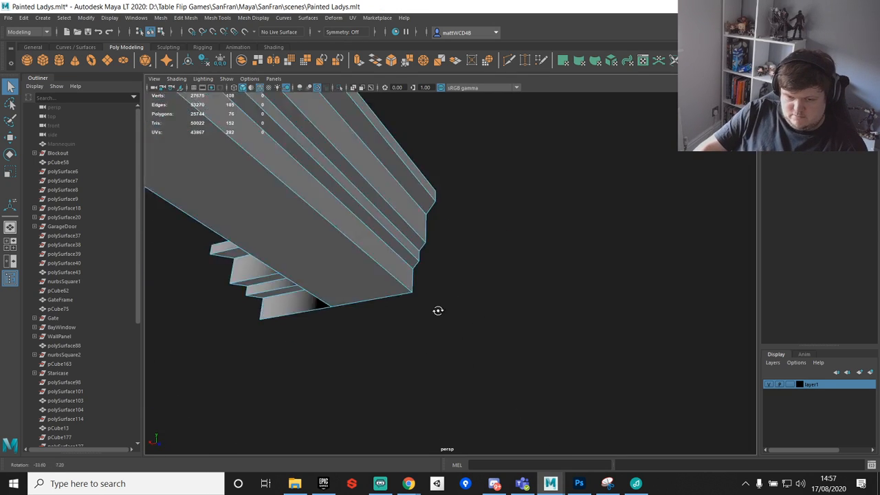
scroll(515, 301, down, 5)
drag(458, 249, 454, 383)
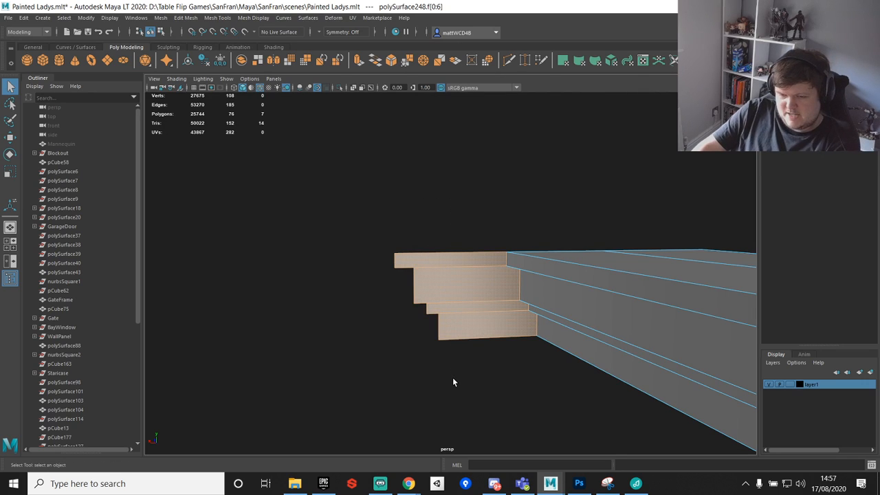
key(Delete)
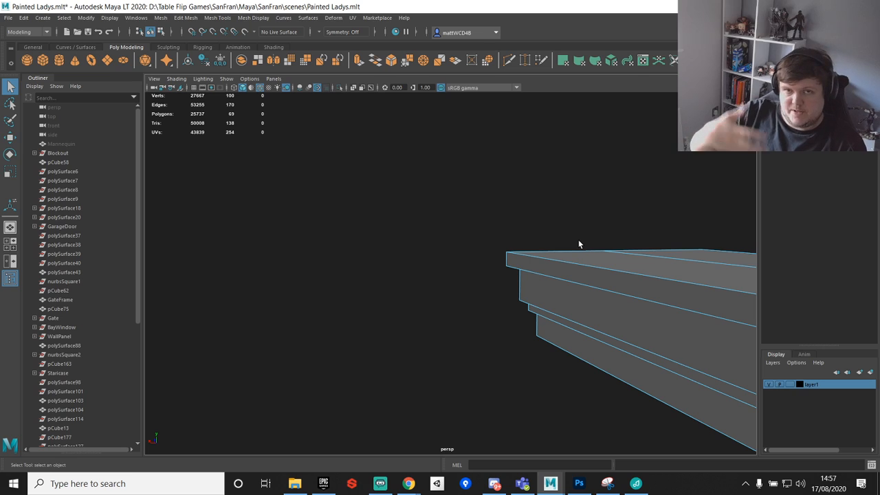
Step: Scale the duplicate's upper rail end vertices flat along the rail's length
alt+drag(578, 239, 326, 296)
alt+middle_drag(325, 296, 536, 273)
right_drag(526, 271, 484, 232)
alt+middle_drag(530, 238, 440, 222)
drag(439, 219, 548, 355)
key(e)
key(r)
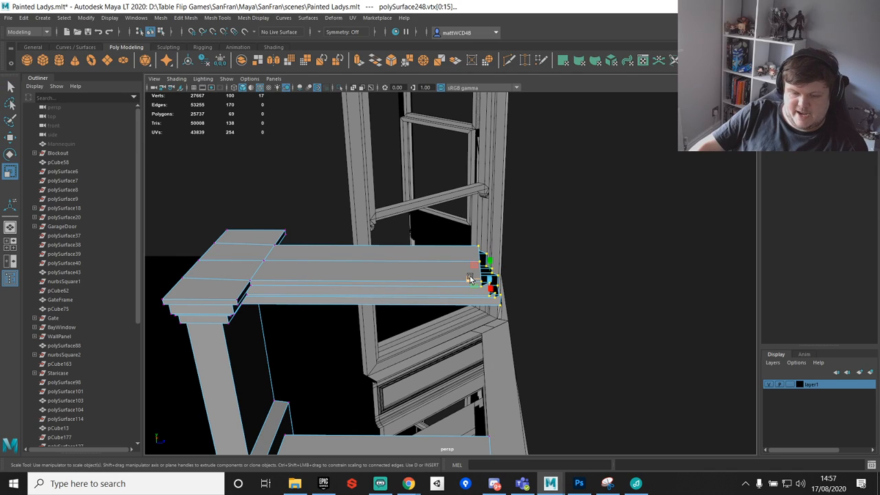
drag(467, 279, 546, 287)
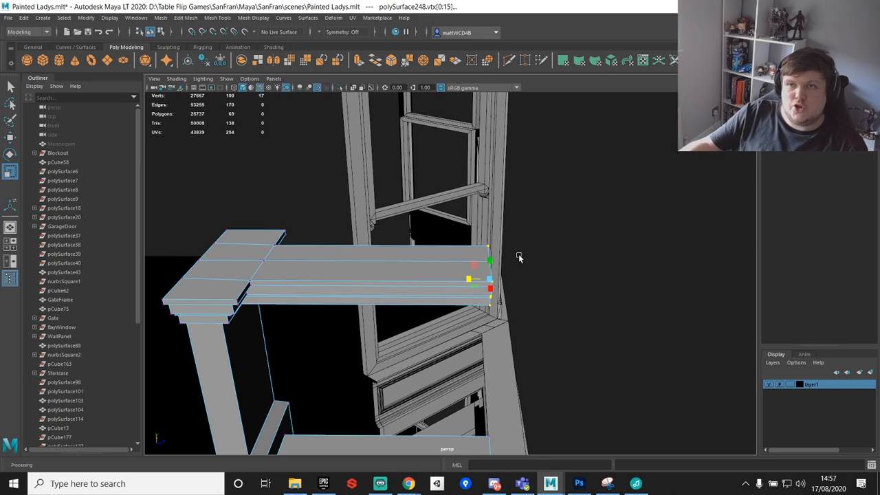
alt+right_drag(521, 257, 478, 241)
alt+middle_drag(478, 240, 519, 179)
alt+drag(519, 179, 412, 160)
key(q)
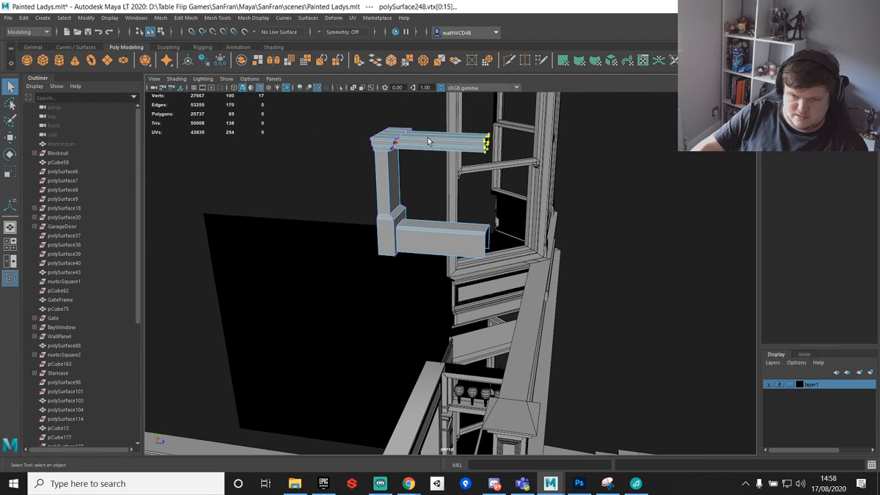
Step: Try to snap the trimmed frame copy's pivot to its corner and place it against the new roof post
key(F8)
key(w)
scroll(432, 163, down, 4)
click(706, 60)
click(722, 60)
key(d)
key(v)
drag(440, 229, 579, 386)
key(f)
scroll(579, 386, up, 3)
alt+middle_drag(579, 386, 559, 302)
alt+drag(559, 302, 547, 250)
drag(497, 225, 416, 248)
Step: Delete the trimmed copy of the balustrade frame
click(446, 226)
alt+drag(466, 212, 508, 219)
click(356, 197)
key(Delete)
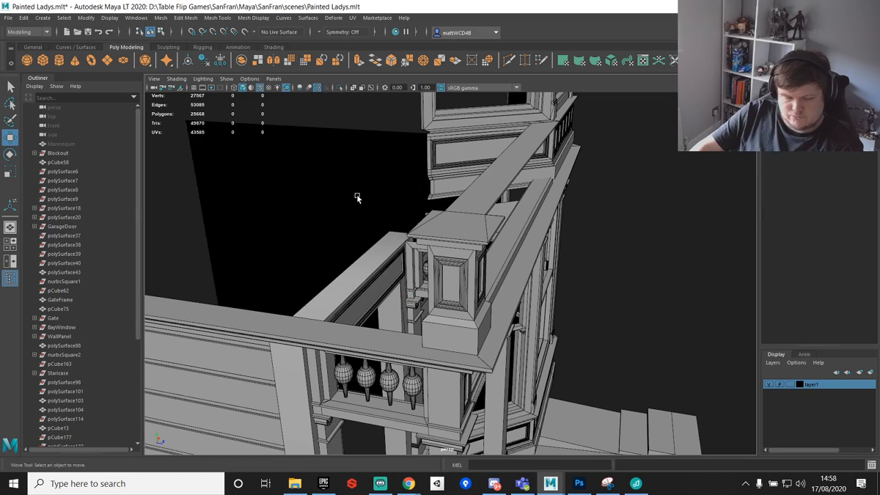
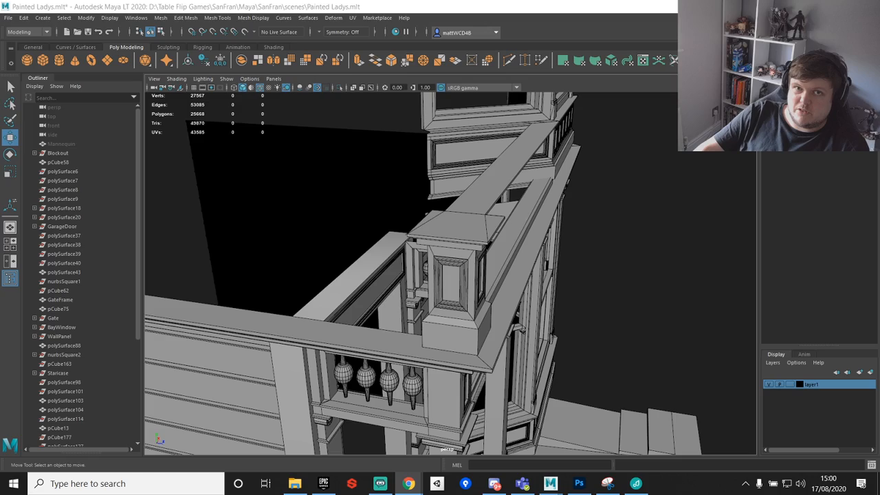
alt+drag(644, 238, 533, 273)
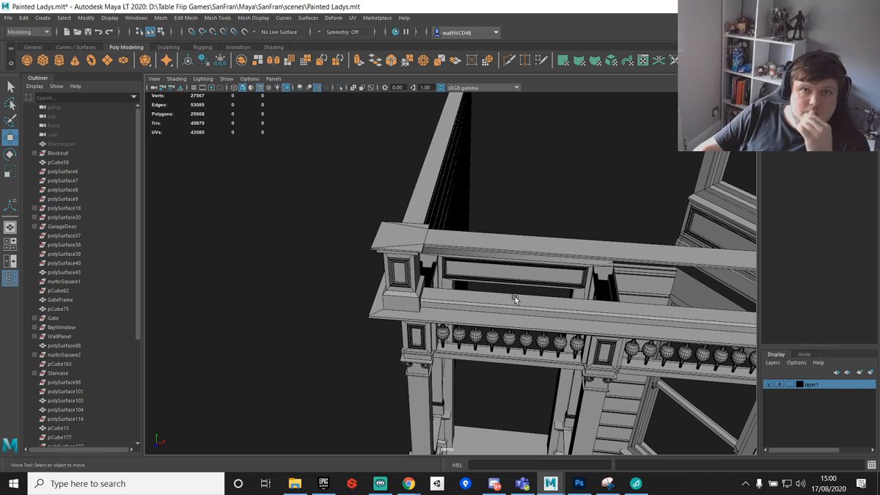
alt+drag(554, 264, 554, 206)
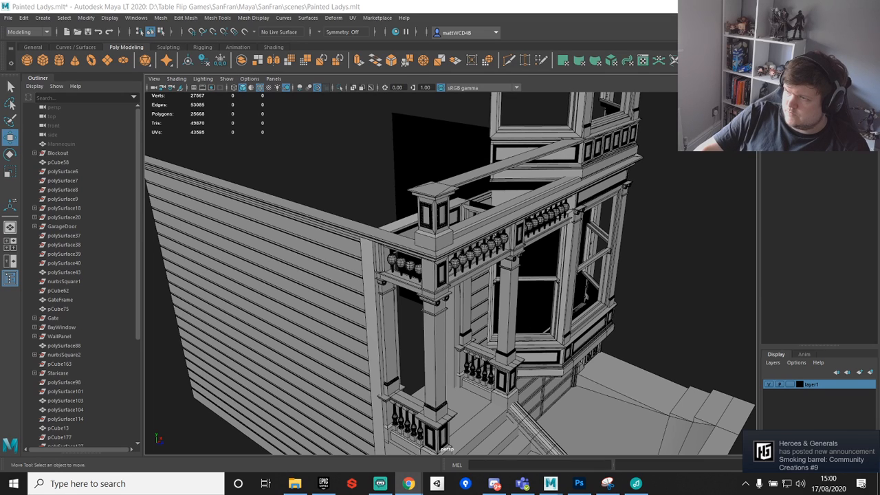
alt+drag(450, 177, 446, 188)
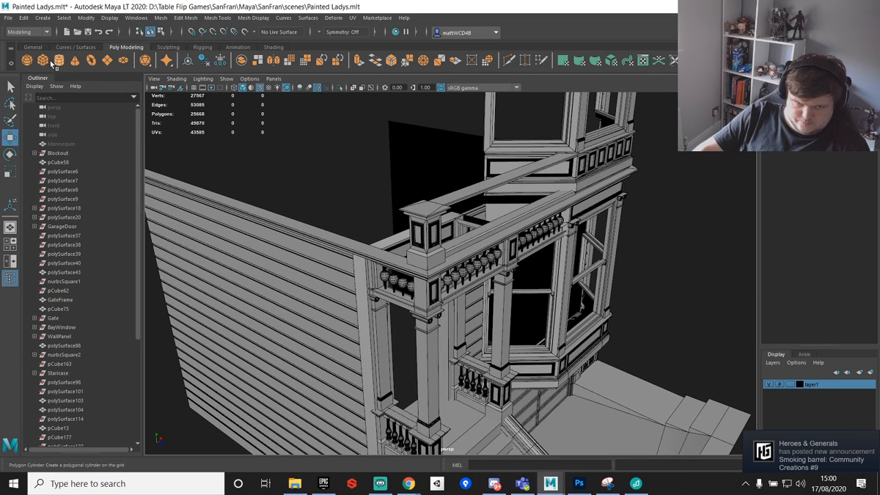
click(404, 199)
scroll(404, 199, down, 5)
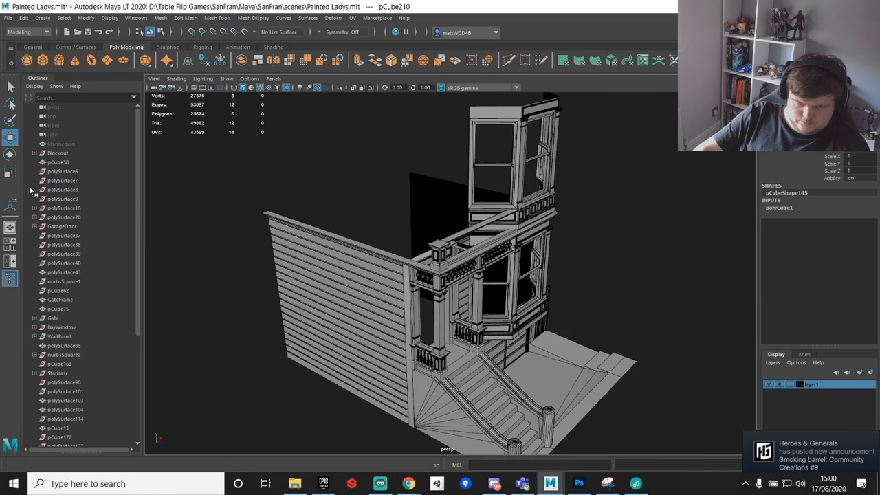
click(11, 279)
scroll(361, 181, down, 5)
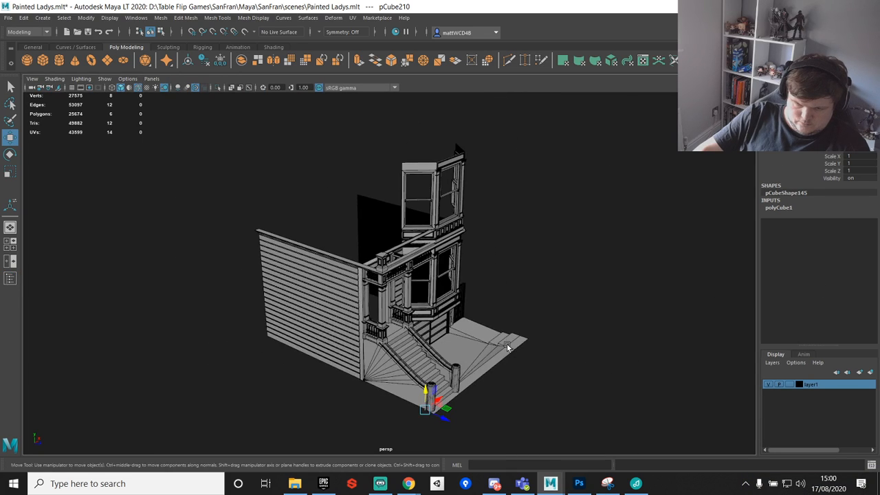
alt+middle_drag(454, 400, 435, 335)
scroll(435, 335, up, 1)
drag(426, 360, 518, 391)
key(ctrl+z)
drag(431, 356, 550, 392)
click(552, 386)
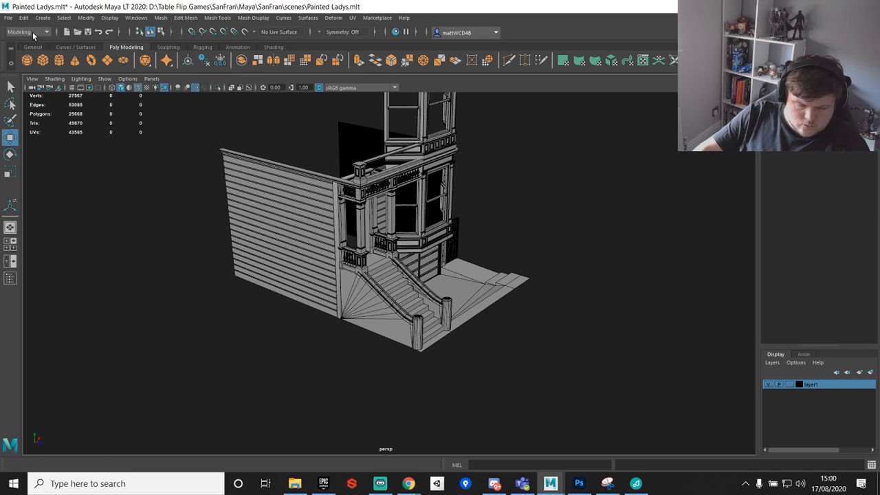
click(9, 279)
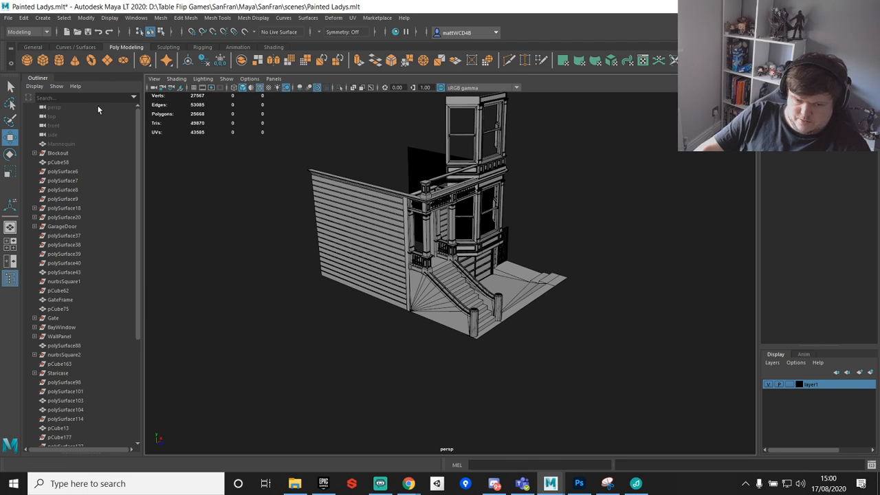
Step: Create a polygon cube and scale it uniformly to about 94.7
click(46, 62)
alt+right_drag(596, 280, 535, 319)
key(r)
drag(466, 328, 340, 294)
key(w)
key(f)
scroll(411, 294, down, 10)
alt+middle_drag(560, 291, 502, 298)
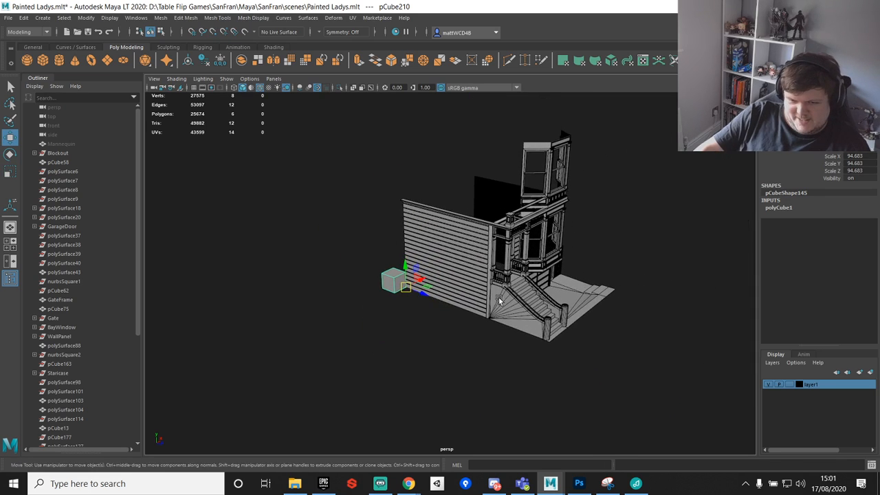
Step: Move the cube up to the porch roof and snap its pivot to a bottom corner
drag(406, 287, 505, 212)
key(f)
scroll(549, 287, down, 8)
alt+drag(505, 288, 456, 346)
scroll(516, 303, up, 6)
key(d)
key(v)
key(f)
alt+drag(344, 349, 570, 304)
alt+right_drag(571, 304, 521, 293)
drag(535, 270, 526, 321)
Step: Isolate the cube with the roof trim, snap the cube to the trim's inner edge, and exit isolation
click(479, 310)
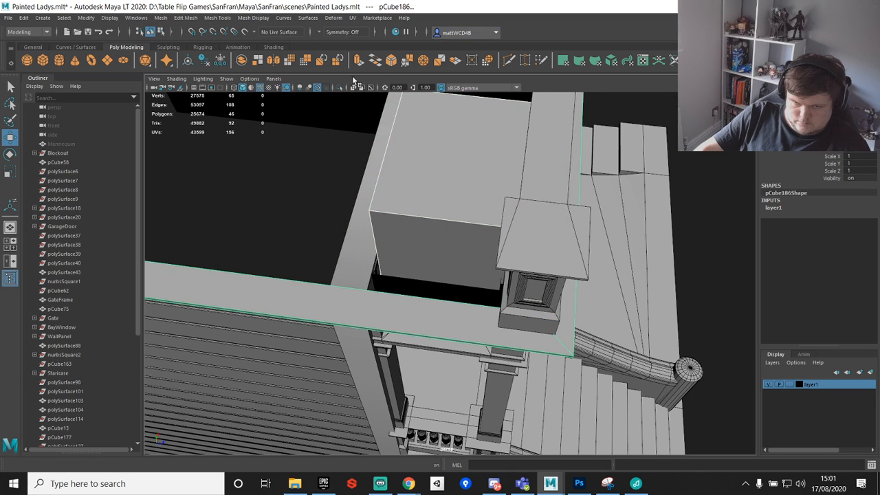
click(338, 89)
click(502, 246)
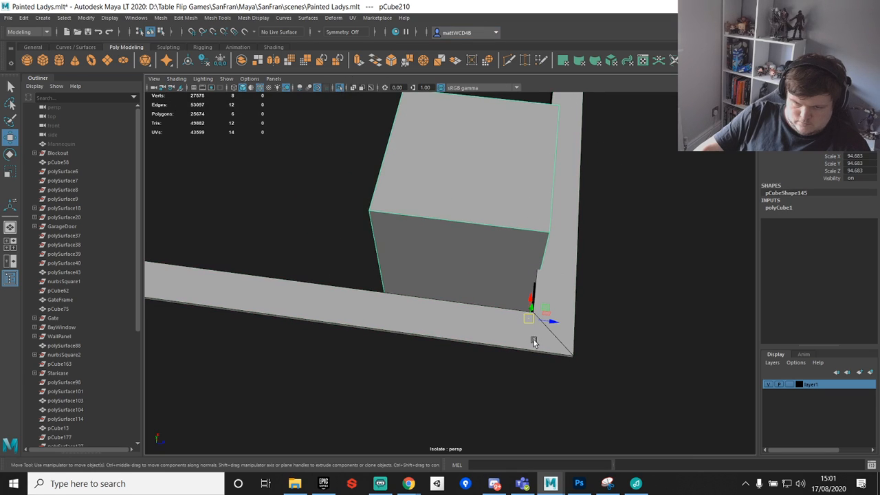
drag(529, 322, 472, 196)
click(338, 87)
Step: Move the cube's upper and lower vertices down to flatten it into a slab at the porch roof trim
right_drag(473, 197, 477, 206)
alt+drag(477, 206, 429, 239)
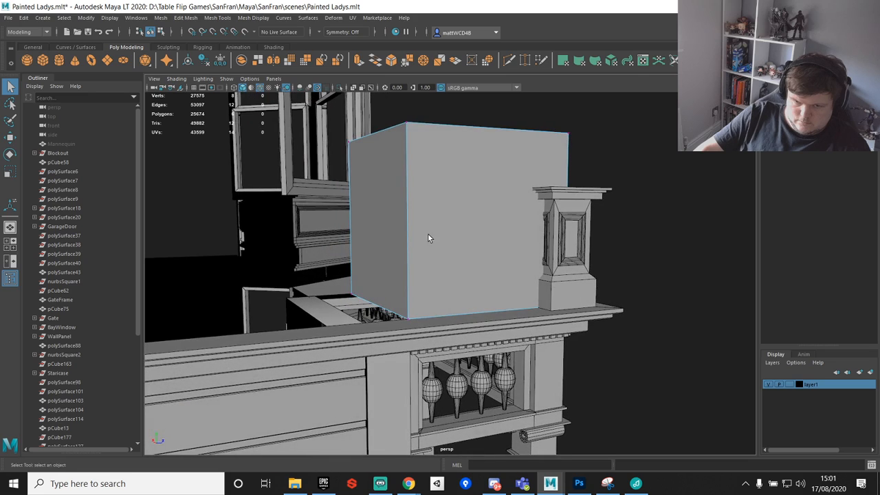
drag(569, 191, 630, 197)
key(w)
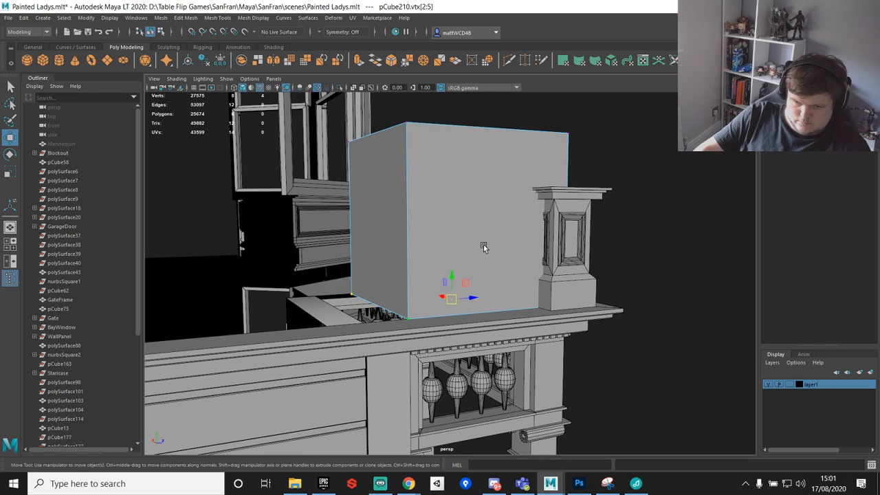
drag(450, 277, 422, 215)
drag(322, 115, 635, 218)
drag(451, 114, 562, 291)
drag(415, 268, 423, 296)
Step: Adjust the height of the flattened slab's lower vertices below the roof trim
alt+drag(423, 296, 717, 437)
key(q)
alt+drag(429, 390, 283, 355)
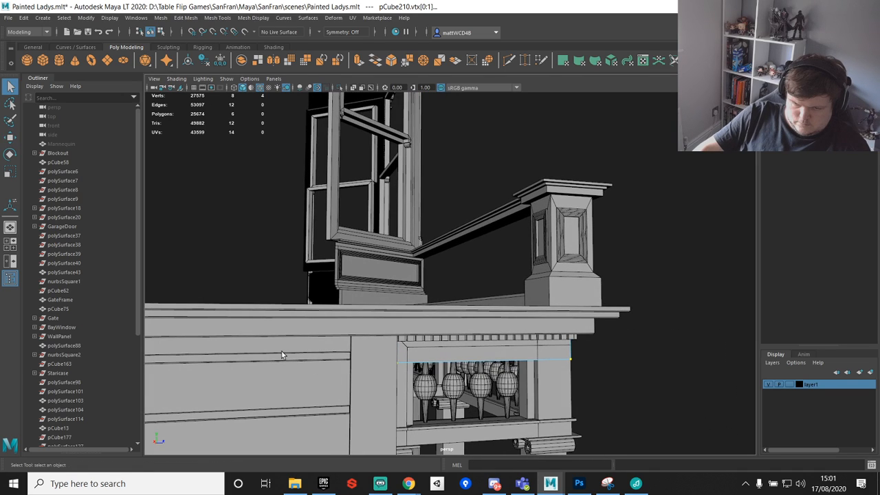
key(w)
drag(458, 333, 459, 316)
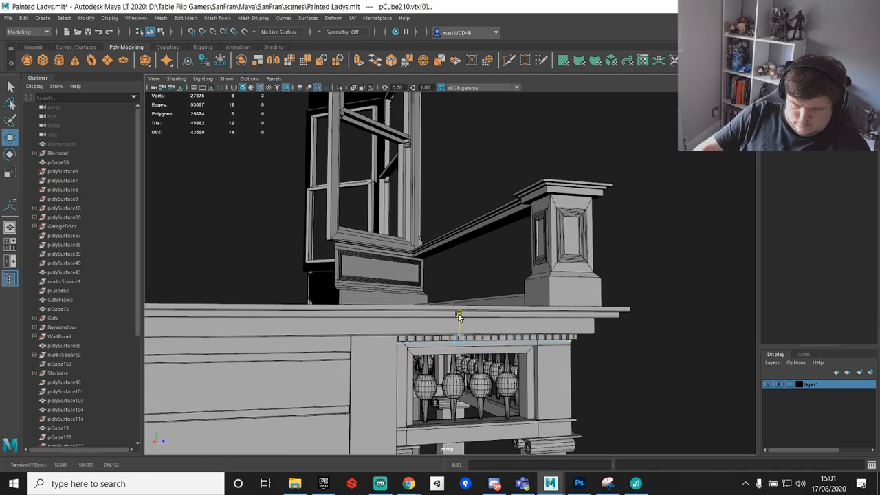
key(f)
Step: Snap the vertices along one side of the slab to the adjoining roof trim
alt+drag(337, 242, 540, 301)
alt+middle_drag(500, 291, 624, 301)
alt+drag(624, 301, 619, 261)
drag(393, 295, 446, 361)
key(v)
drag(431, 302, 586, 350)
Step: Stretch the slab's bay-side vertices along the porch to the bay window and return to object mode
key(q)
scroll(637, 316, down, 5)
alt+drag(638, 316, 515, 315)
drag(367, 226, 453, 347)
alt+middle_drag(448, 322, 544, 335)
key(w)
drag(506, 314, 294, 337)
key(f)
alt+drag(603, 320, 442, 327)
key(q)
key(w)
drag(479, 275, 726, 279)
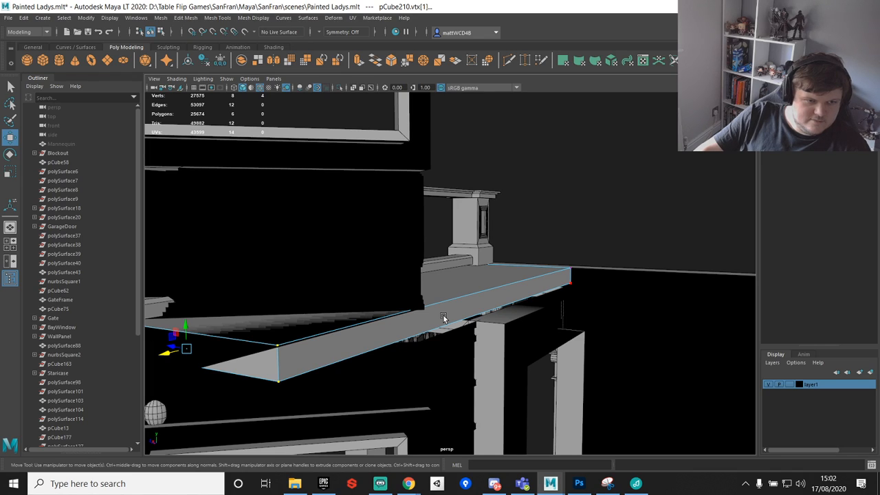
alt+drag(490, 309, 543, 307)
key(F8)
key(q)
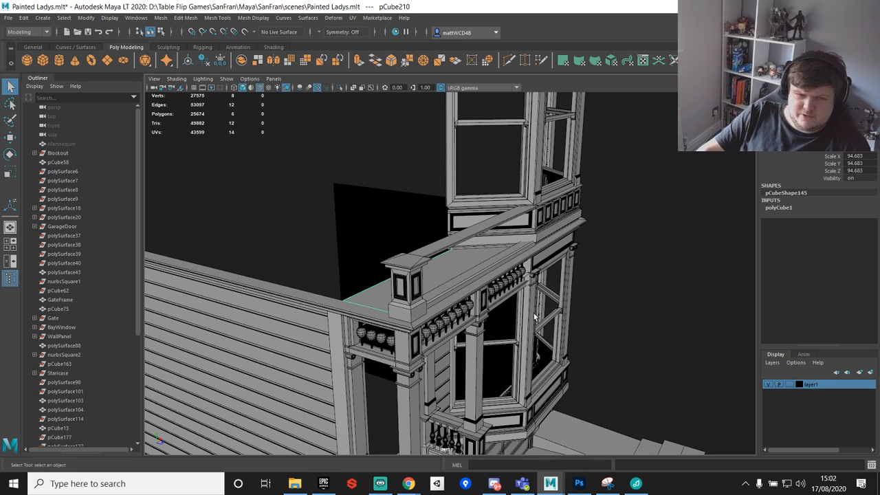
Step: Snap the roof slab's back vertices to the wall behind the porch and return to object mode
alt+middle_drag(494, 244, 556, 225)
scroll(556, 225, up, 5)
alt+drag(556, 225, 554, 247)
scroll(555, 244, down, 5)
drag(411, 107, 503, 435)
key(w)
key(ctrl+z)
right_drag(510, 203, 440, 192)
drag(413, 113, 502, 427)
alt+drag(474, 213, 443, 206)
drag(411, 141, 495, 379)
key(v)
drag(484, 249, 431, 292)
alt+drag(566, 255, 459, 254)
alt+drag(555, 276, 483, 303)
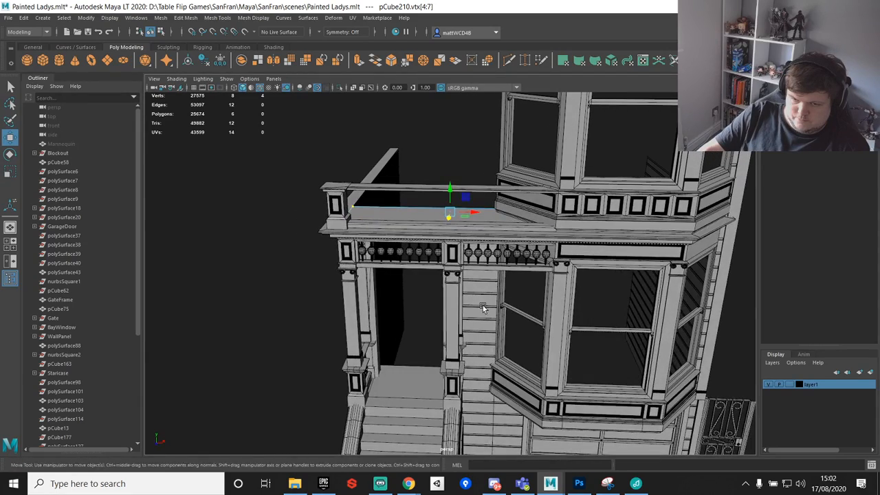
key(q)
right_drag(479, 233, 550, 219)
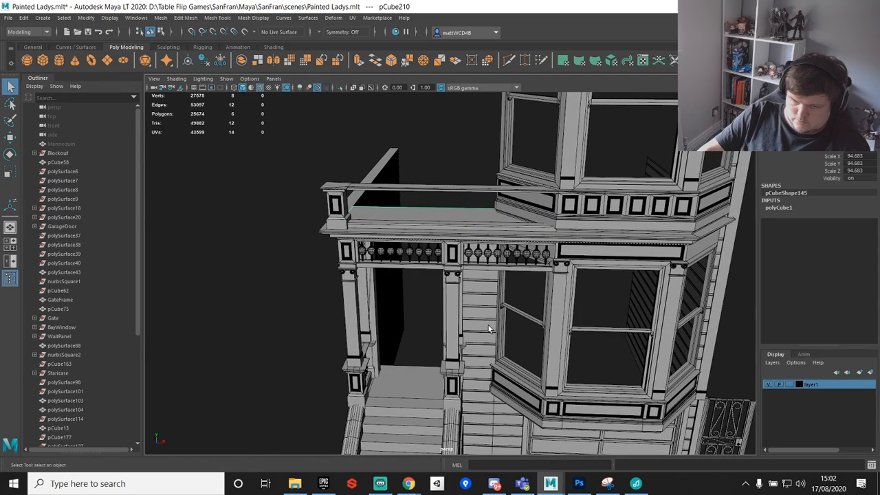
Step: Duplicate the siding panel beside the lower bay window and raise the copy to the upper floor
click(488, 327)
key(w)
scroll(491, 350, down, 3)
alt+drag(492, 350, 539, 379)
key(ctrl+d)
drag(465, 313, 449, 72)
key(f)
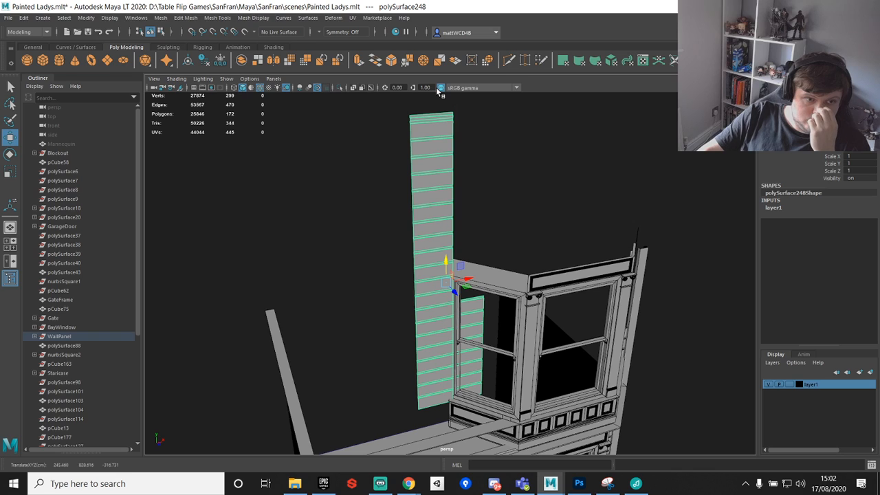
alt+drag(493, 316, 471, 294)
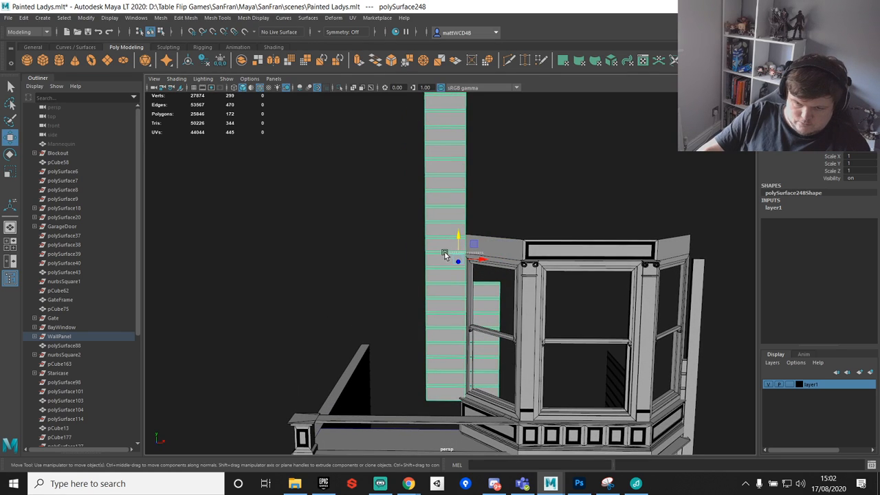
Step: Move the siding copy clear of the bay window and delete its shorter section of boards
drag(446, 254, 371, 255)
key(q)
right_drag(391, 233, 391, 259)
drag(397, 254, 468, 461)
key(Delete)
right_drag(369, 237, 413, 220)
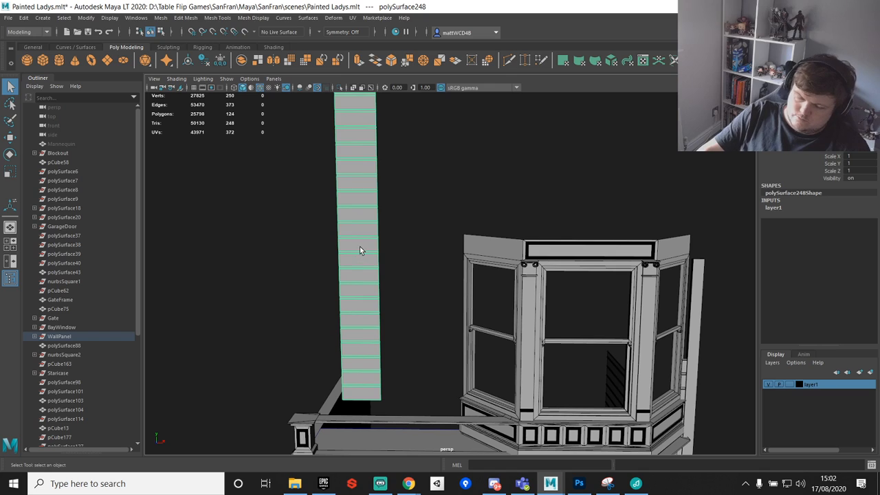
Step: Snap the siding copy's pivot to its lower corner on the bay window side
scroll(359, 251, down, 3)
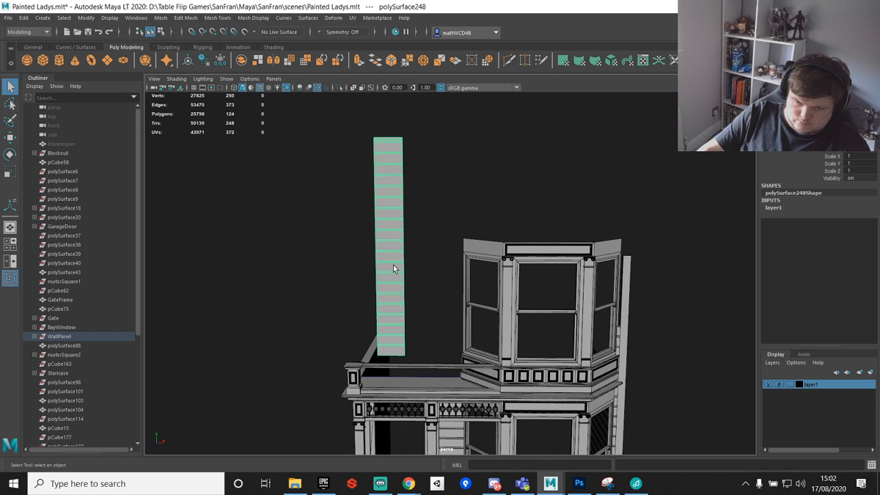
key(v)
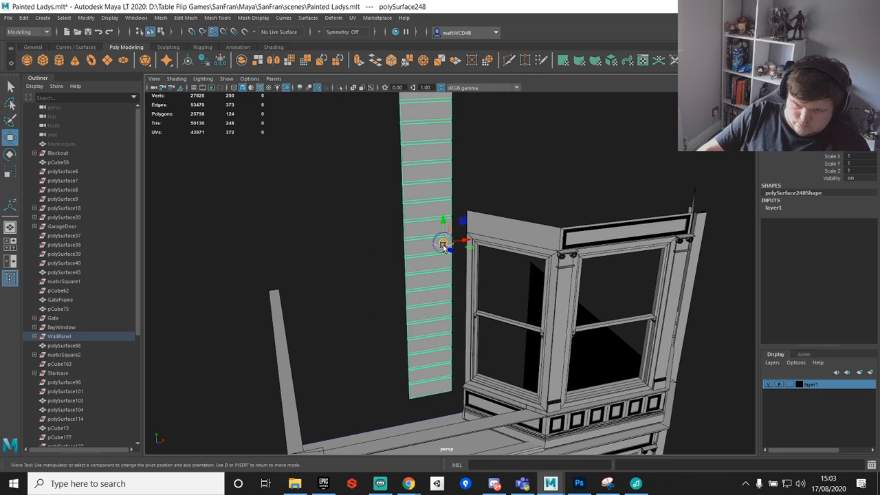
drag(443, 245, 507, 438)
key(f)
scroll(475, 403, down, 5)
scroll(475, 403, up, 4)
alt+drag(416, 323, 516, 298)
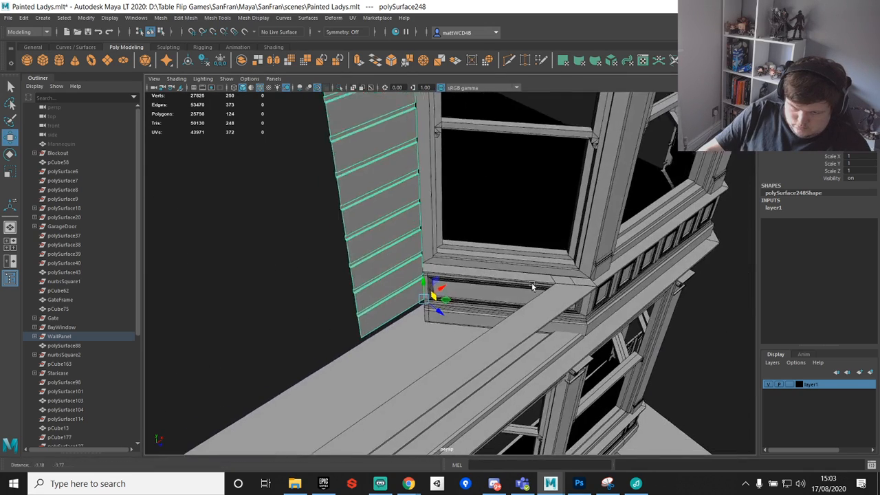
Step: Snap the siding copy into place against the upper bay window's base at the porch roof
alt+middle_drag(516, 298, 579, 246)
scroll(543, 249, up, 4)
key(v)
drag(515, 230, 485, 220)
key(f)
scroll(515, 270, down, 5)
scroll(525, 284, up, 5)
scroll(496, 303, up, 5)
alt+middle_drag(502, 358, 504, 295)
scroll(506, 297, up, 3)
key(v)
drag(511, 310, 482, 325)
scroll(512, 333, down, 3)
scroll(512, 333, down, 5)
Step: Move the roof slab's rear corner vertices to meet the siding panel beside the bay window
key(q)
click(493, 321)
right_click(494, 320)
right_drag(440, 239, 438, 239)
drag(448, 292, 476, 363)
key(w)
drag(458, 320, 550, 325)
alt+drag(608, 358, 464, 136)
key(q)
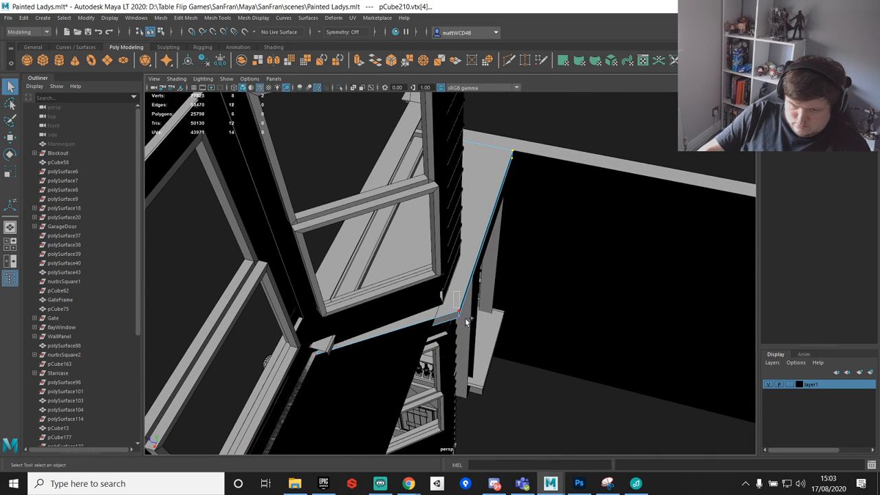
key(w)
drag(464, 226, 475, 245)
click(471, 237)
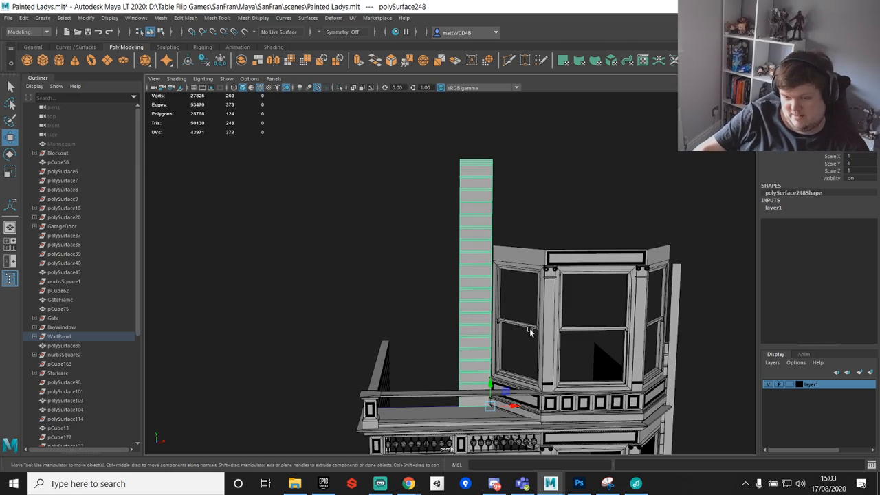
Step: Slide the tall siding panel on the upper storey so it meets the side of the bay window
scroll(530, 331, up, 4)
alt+drag(530, 331, 448, 197)
alt+middle_drag(448, 196, 389, 213)
scroll(389, 212, up, 4)
alt+drag(389, 212, 427, 236)
alt+middle_drag(427, 235, 537, 290)
scroll(536, 291, up, 3)
drag(515, 299, 542, 257)
scroll(540, 290, down, 5)
alt+middle_drag(542, 257, 541, 301)
scroll(540, 298, down, 4)
alt+drag(541, 299, 475, 254)
scroll(474, 254, down, 5)
alt+middle_drag(475, 254, 485, 285)
Step: Widen the siding panel by moving its outer column of vertices away from the bay window to the end of the porch
key(q)
right_drag(449, 203, 388, 183)
drag(426, 134, 450, 351)
key(w)
drag(458, 255, 457, 365)
key(f)
alt+middle_drag(458, 364, 447, 279)
scroll(447, 279, up, 5)
alt+drag(560, 281, 455, 310)
scroll(494, 254, down, 4)
drag(459, 151, 467, 333)
alt+drag(653, 275, 624, 268)
alt+middle_drag(625, 268, 487, 316)
scroll(486, 315, down, 4)
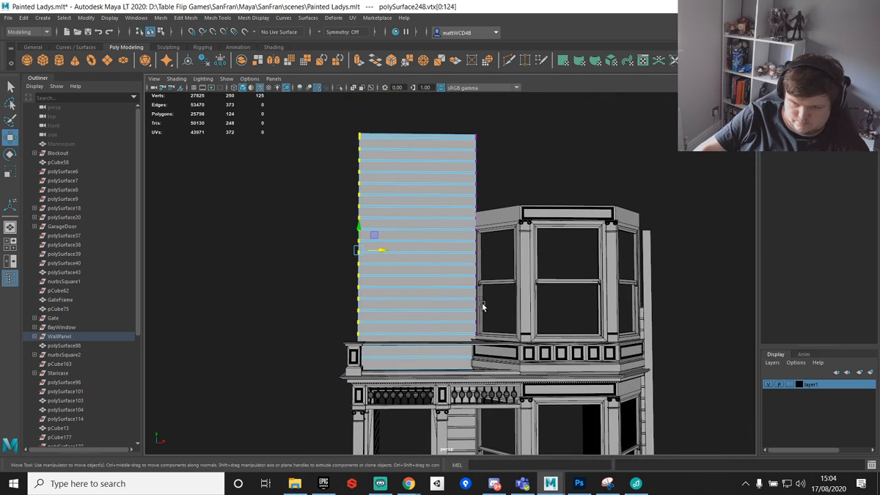
Step: Delete the siding faces that rise above the top of the bay window
scroll(492, 272, up, 5)
alt+drag(496, 210, 497, 257)
scroll(493, 262, down, 2)
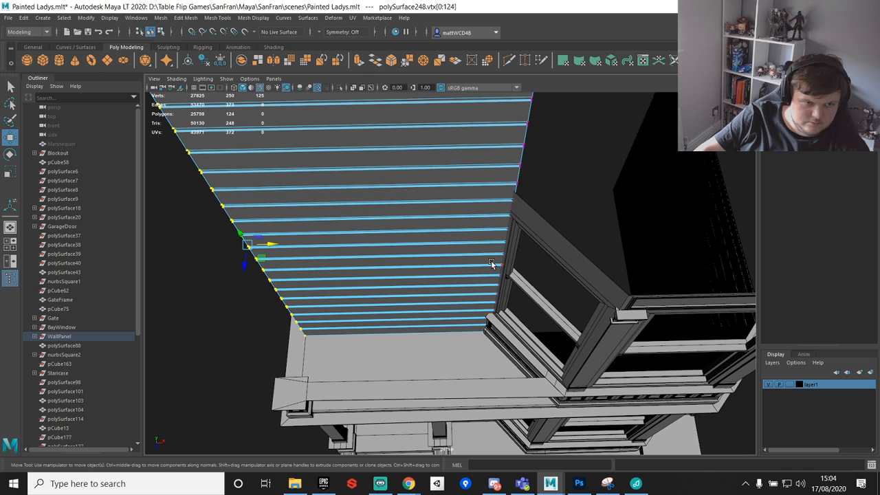
scroll(491, 260, down, 4)
alt+drag(510, 241, 488, 210)
scroll(488, 212, up, 4)
alt+middle_drag(490, 220, 499, 319)
alt+drag(499, 319, 503, 307)
scroll(502, 306, up, 3)
click(484, 255)
right_drag(485, 234, 482, 264)
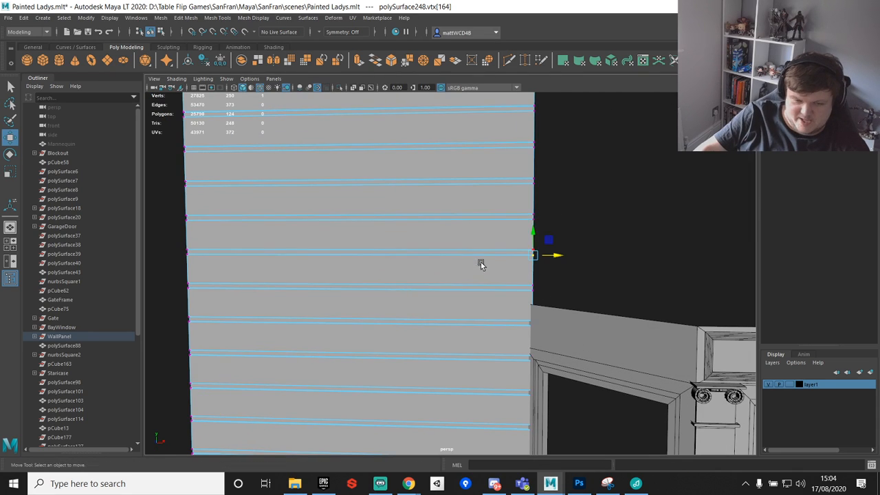
alt+middle_drag(423, 229, 420, 252)
scroll(424, 249, down, 2)
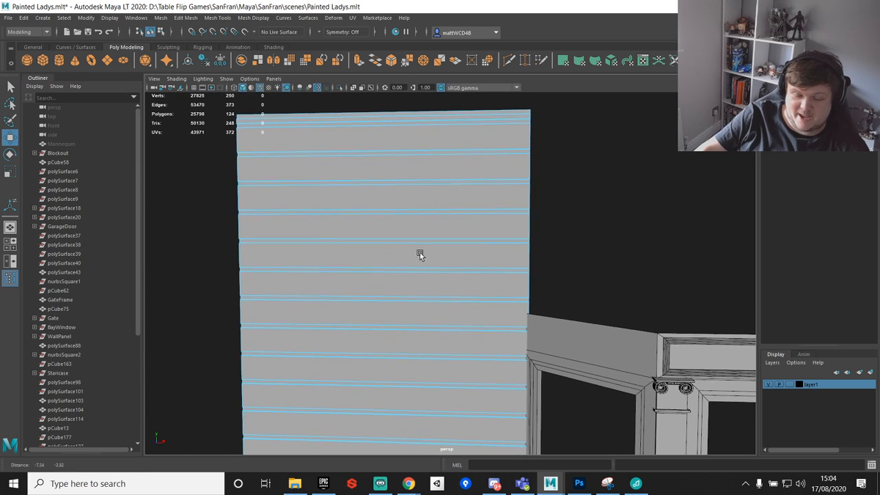
drag(208, 103, 613, 288)
key(Delete)
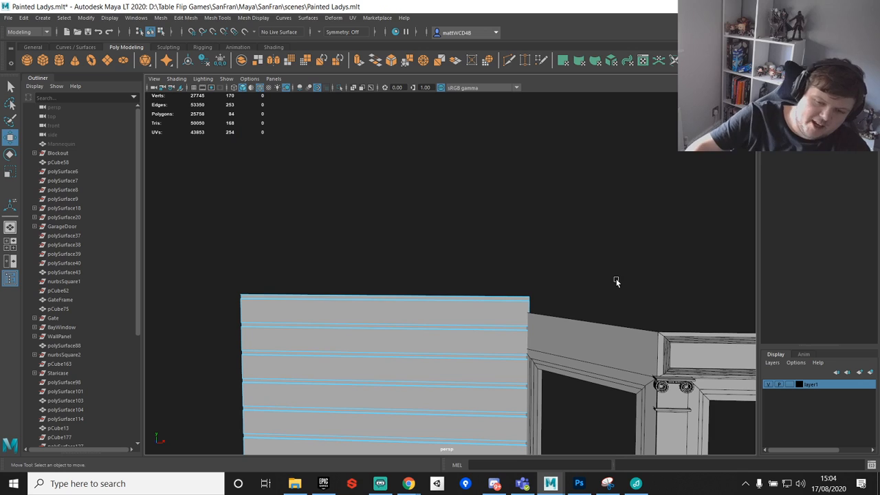
Step: Delete the leftover narrow faces along the siding panel's top edge
click(383, 298)
key(f)
alt+drag(655, 287, 459, 308)
key(Delete)
right_drag(464, 318, 467, 264)
alt+drag(489, 341, 472, 365)
click(475, 363)
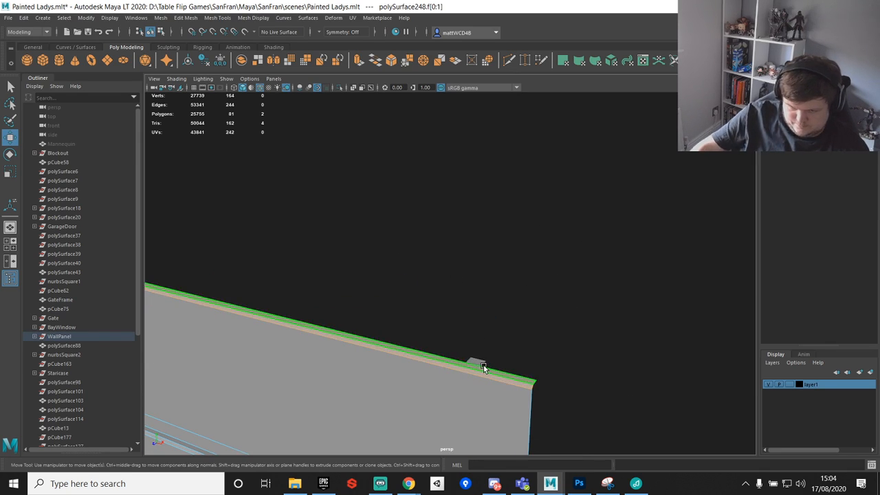
key(Delete)
Step: Return to object selection with the trimmed siding panel selected
right_drag(475, 402, 485, 199)
scroll(486, 220, down, 4)
click(435, 296)
scroll(433, 294, down, 1)
alt+drag(433, 293, 415, 314)
key(q)
scroll(415, 313, down, 3)
right_drag(415, 314, 428, 302)
scroll(423, 306, down, 3)
alt+middle_drag(414, 309, 437, 258)
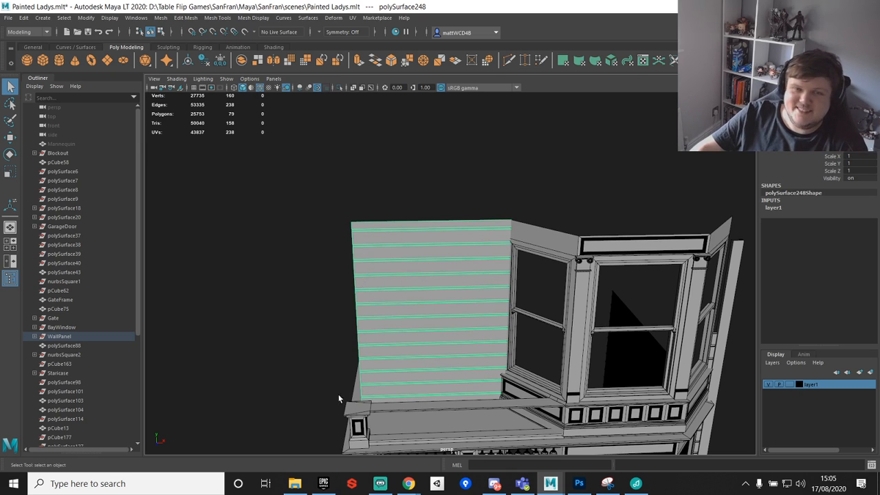
Step: Examine the trimmed siding panel and its fit beside the bay window from several angles
alt+middle_drag(433, 334, 456, 297)
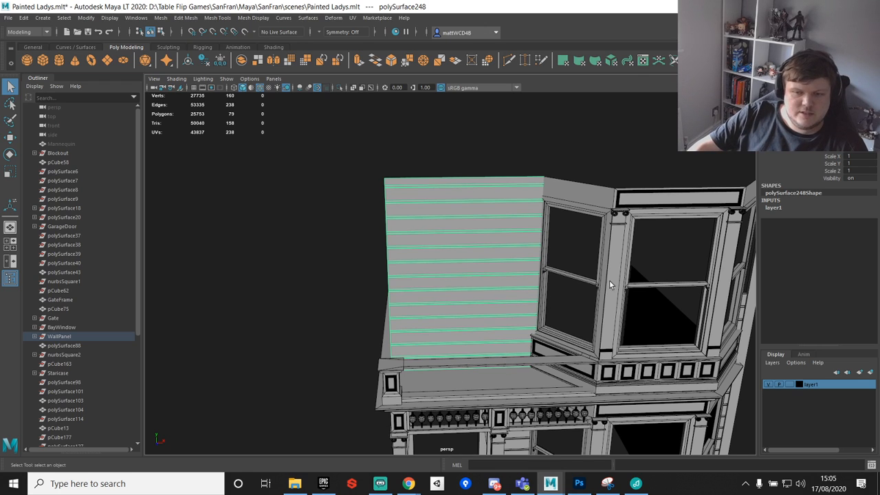
mouse_move(560, 271)
alt+mouse_down()
mouse_move(540, 332)
mouse_move(475, 294)
mouse_move(474, 252)
mouse_move(490, 229)
mouse_move(557, 270)
alt+mouse_up()
scroll(558, 269, down, 4)
alt+middle_drag(558, 270, 530, 252)
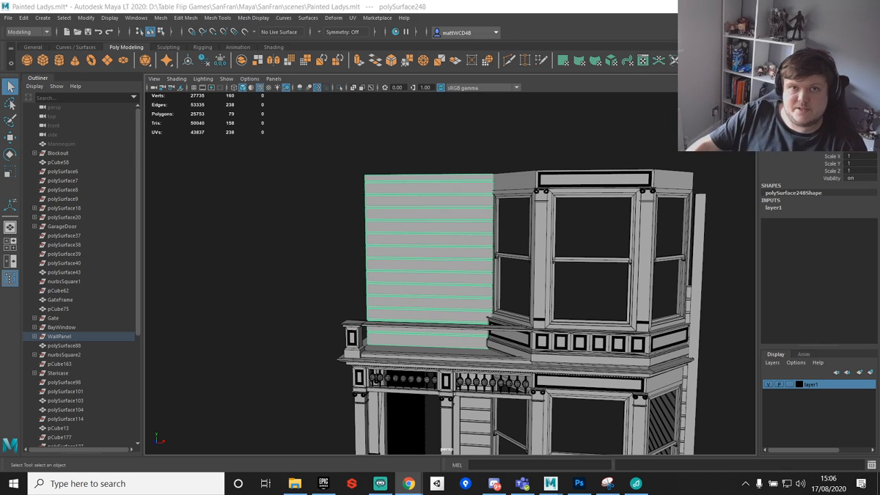
alt+drag(449, 317, 455, 260)
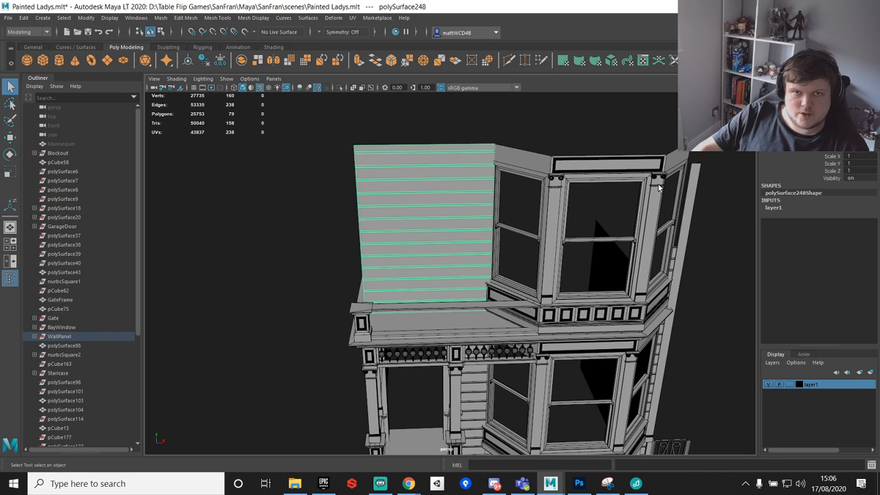
alt+middle_drag(421, 210, 462, 214)
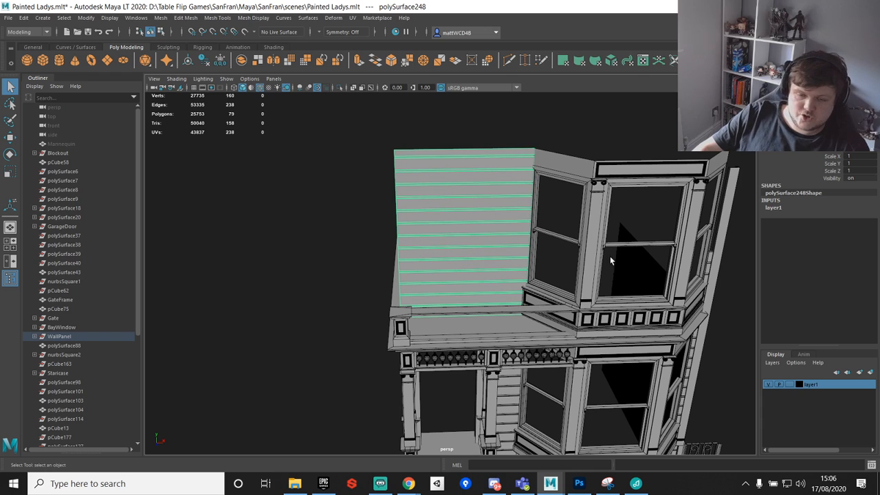
alt+middle_drag(583, 231, 520, 204)
alt+drag(439, 203, 468, 222)
alt+middle_drag(468, 222, 574, 287)
scroll(573, 287, up, 3)
alt+drag(573, 287, 564, 266)
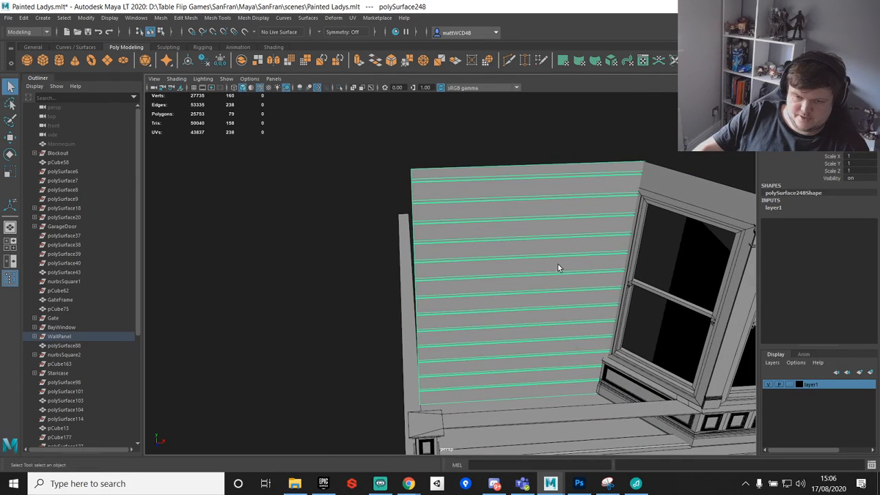
right_drag(486, 198, 417, 185)
scroll(392, 184, down, 5)
drag(358, 182, 443, 407)
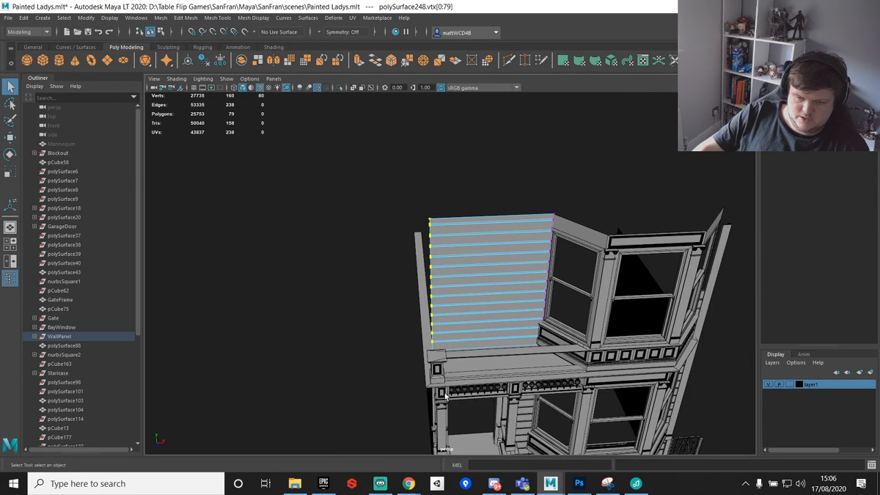
scroll(505, 343, up, 5)
alt+middle_drag(510, 345, 460, 296)
alt+drag(461, 300, 497, 271)
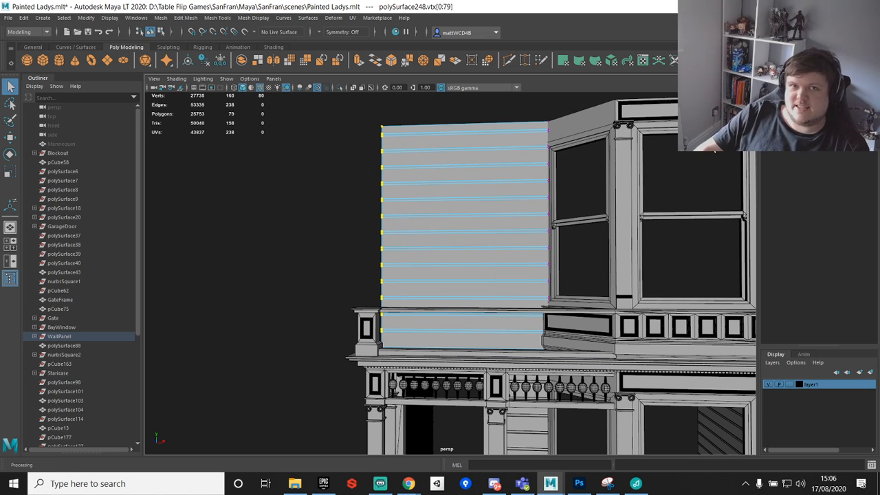
alt+drag(500, 145, 522, 172)
Step: Create a polygon cube, raise it to the upper storey and scale it uniformly to about 116.5
click(45, 58)
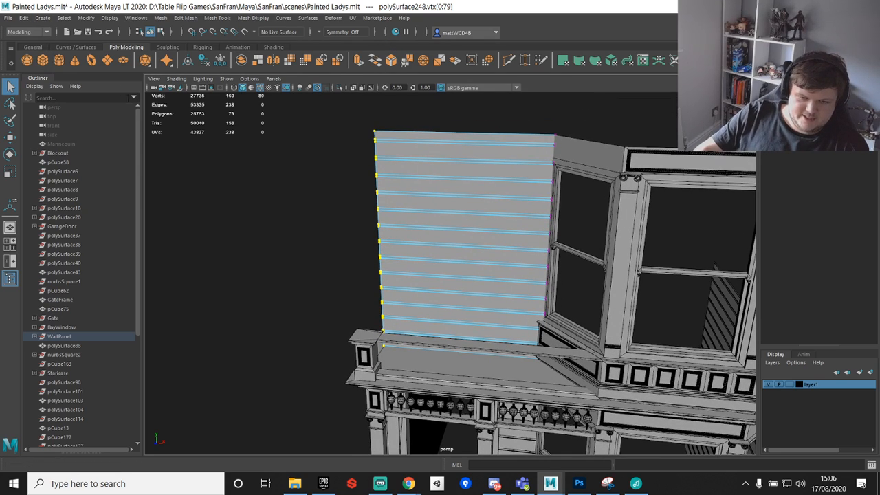
scroll(481, 312, down, 8)
alt+middle_drag(473, 406, 473, 294)
key(w)
alt+drag(470, 278, 536, 295)
drag(455, 328, 456, 186)
key(e)
key(r)
alt+drag(456, 186, 462, 221)
Step: Position the cube so it intersects the siding wall beside the bay window
scroll(465, 219, up, 4)
alt+middle_drag(473, 209, 464, 263)
scroll(464, 263, up, 2)
key(w)
drag(429, 262, 415, 243)
key(f)
drag(402, 211, 477, 204)
Step: Move the cube sideways towards the middle of the siding wall in the front view
key(space)
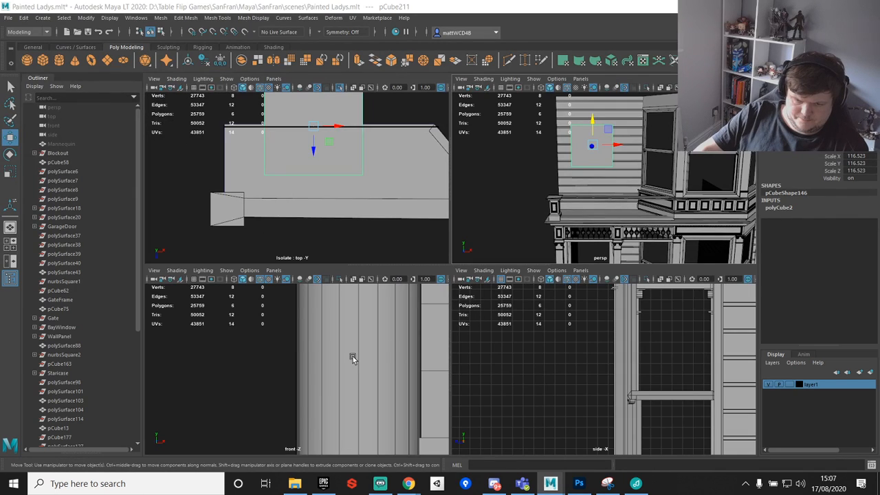
key(space)
scroll(372, 335, down, 5)
alt+middle_drag(470, 302, 402, 265)
scroll(403, 266, up, 3)
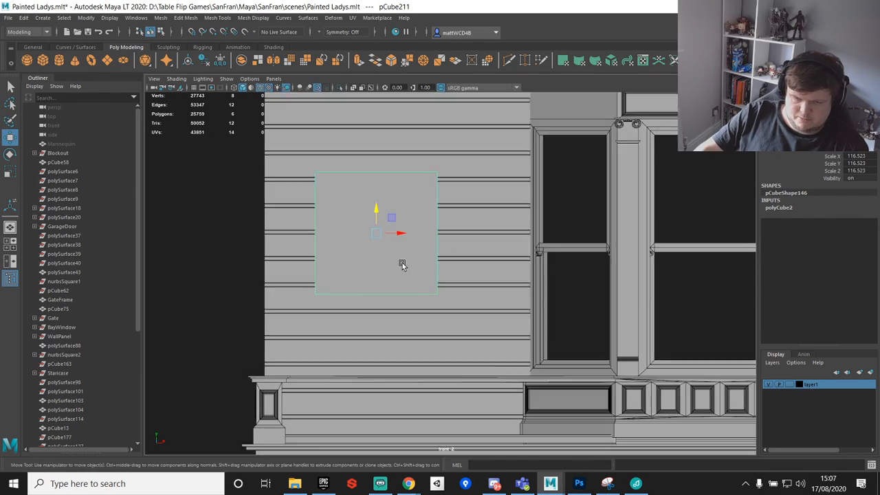
drag(386, 223, 412, 212)
scroll(412, 212, down, 3)
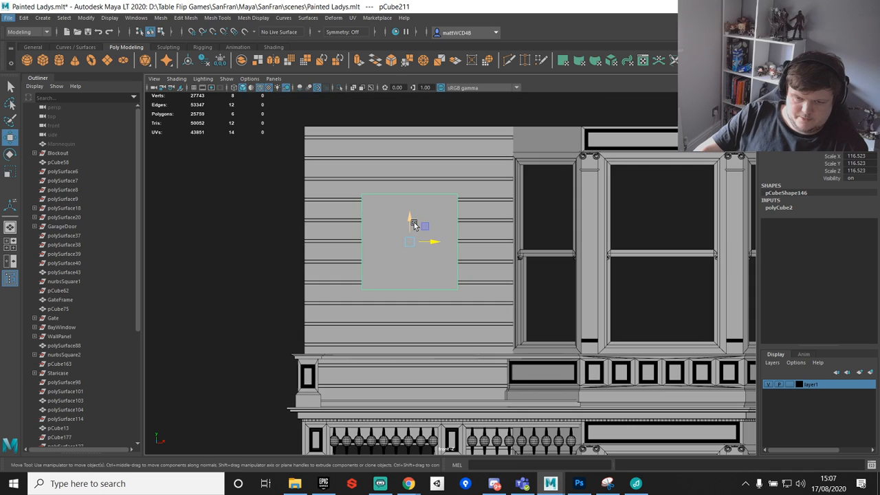
Step: Scale the cube into a window-shaped block, about 122.85 in X and 214.92 in Y, and recentre it on the siding
key(r)
drag(428, 241, 402, 200)
key(w)
key(e)
key(r)
drag(427, 240, 430, 241)
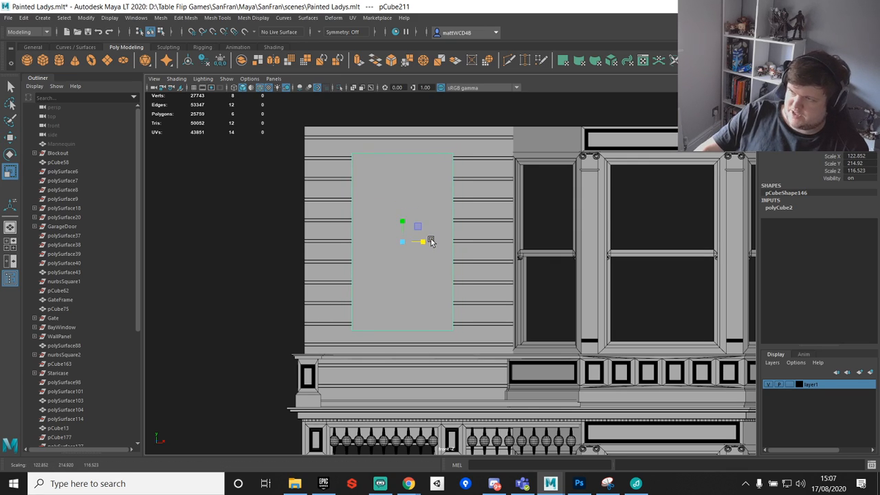
key(w)
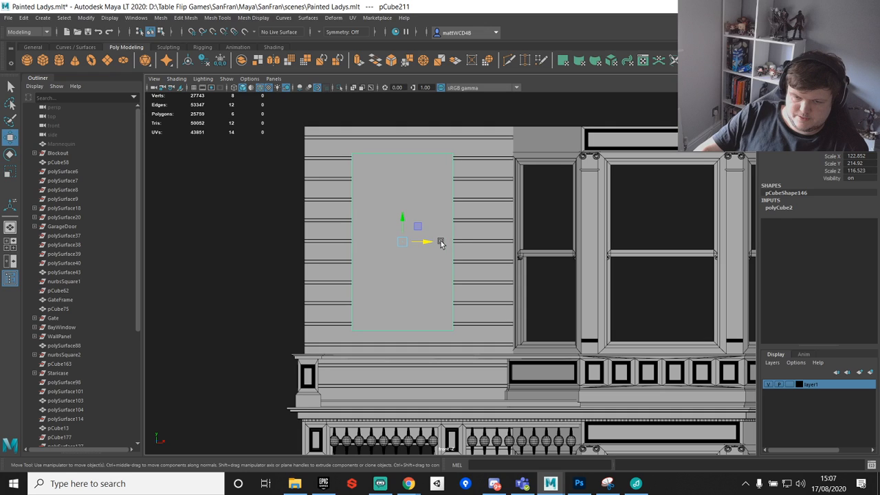
drag(440, 243, 444, 243)
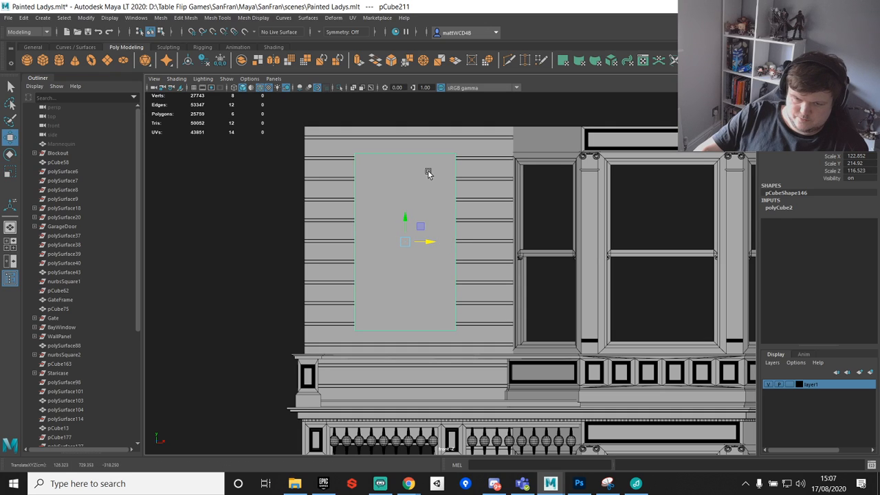
Step: Back in the perspective view, freeze the block's transformations and delete its construction history
key(space)
alt+drag(533, 167, 584, 175)
key(space)
alt+middle_drag(543, 223, 525, 259)
scroll(519, 240, up, 4)
alt+drag(458, 234, 475, 229)
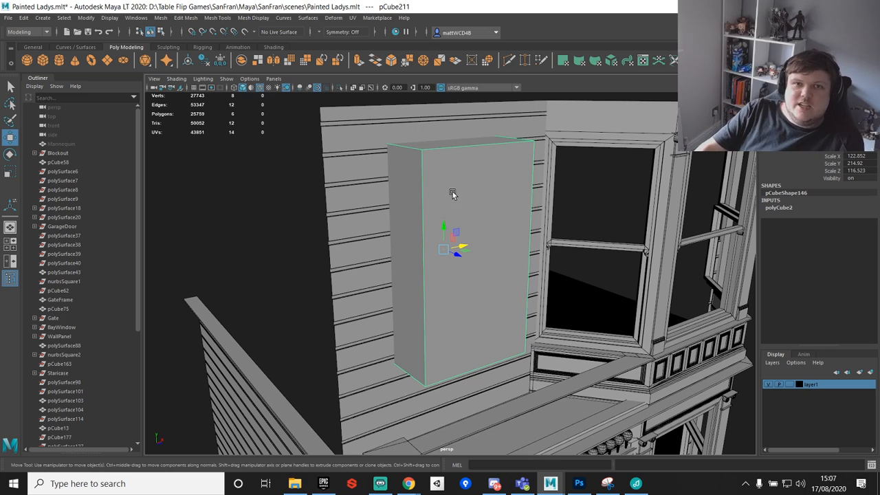
scroll(494, 258, down, 2)
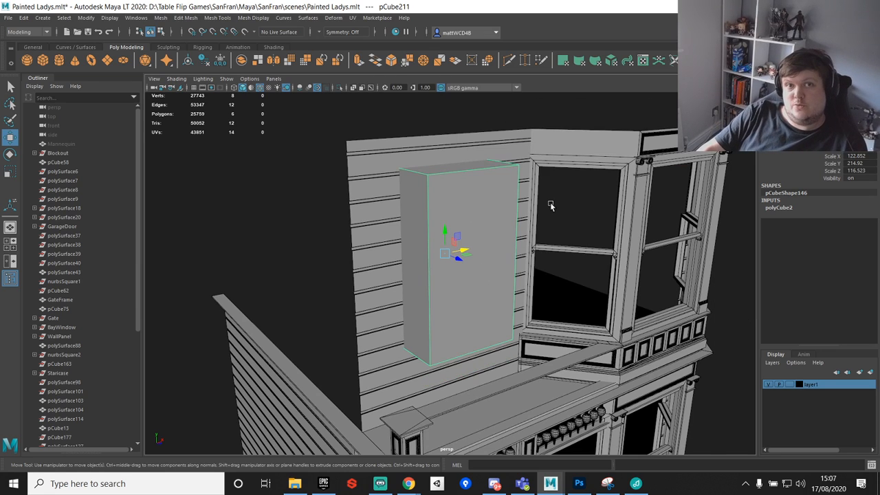
alt+drag(574, 247, 578, 181)
click(707, 60)
click(723, 60)
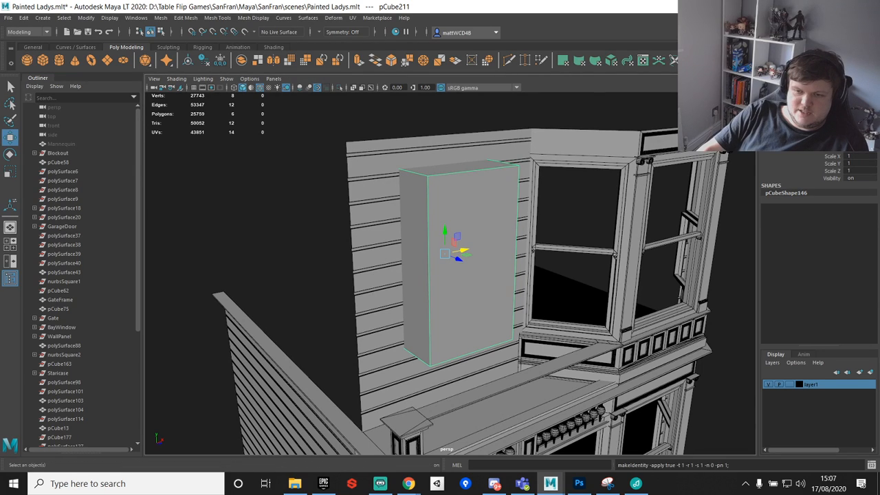
Step: Examine from several angles how the block passes through the siding wall
alt+drag(514, 156, 549, 179)
alt+right_drag(550, 179, 535, 242)
alt+drag(534, 242, 537, 239)
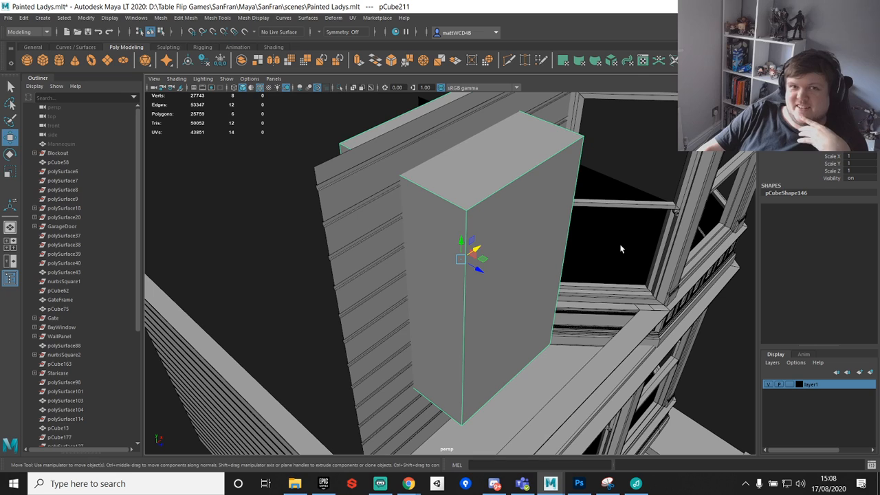
alt+drag(583, 182, 560, 219)
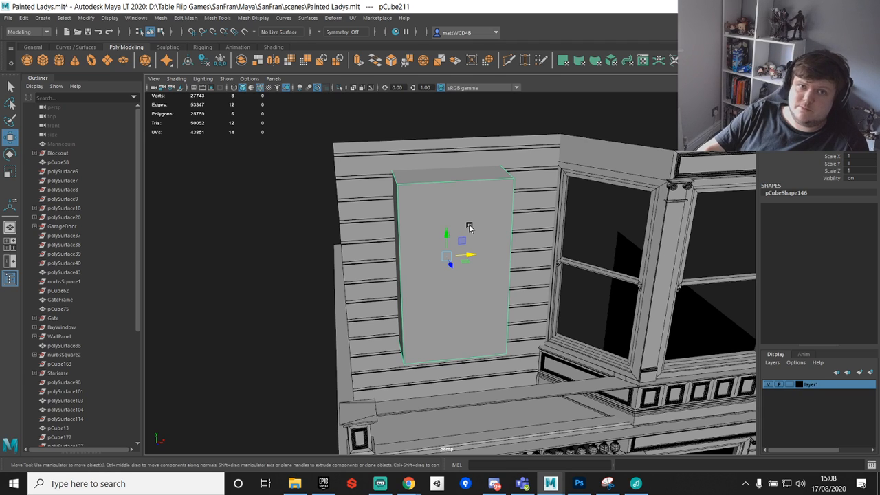
alt+drag(601, 274, 533, 204)
scroll(534, 204, up, 2)
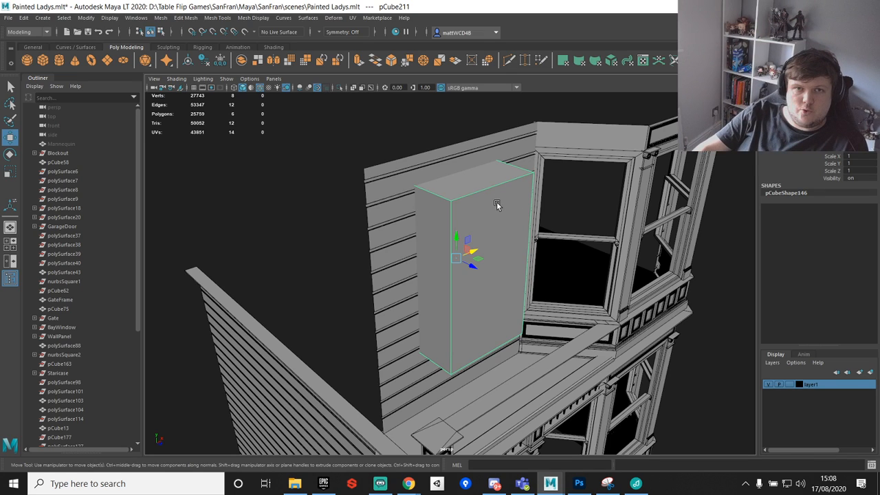
alt+drag(496, 201, 470, 213)
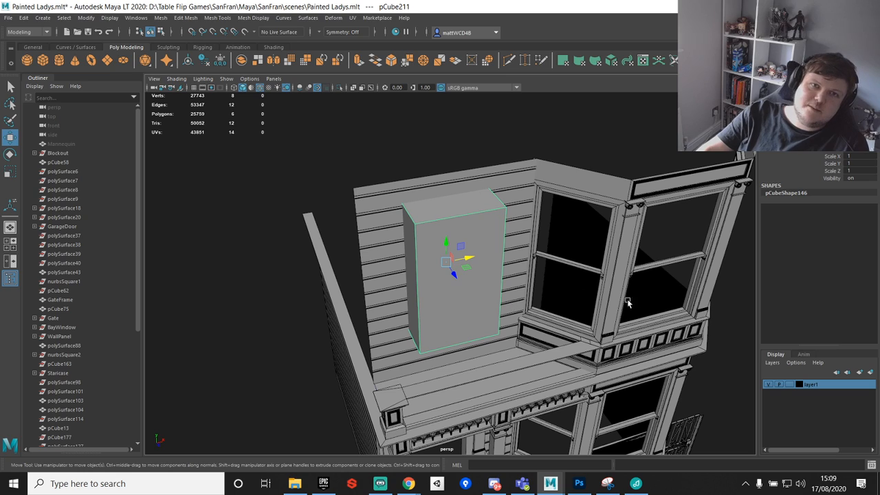
alt+drag(515, 295, 506, 275)
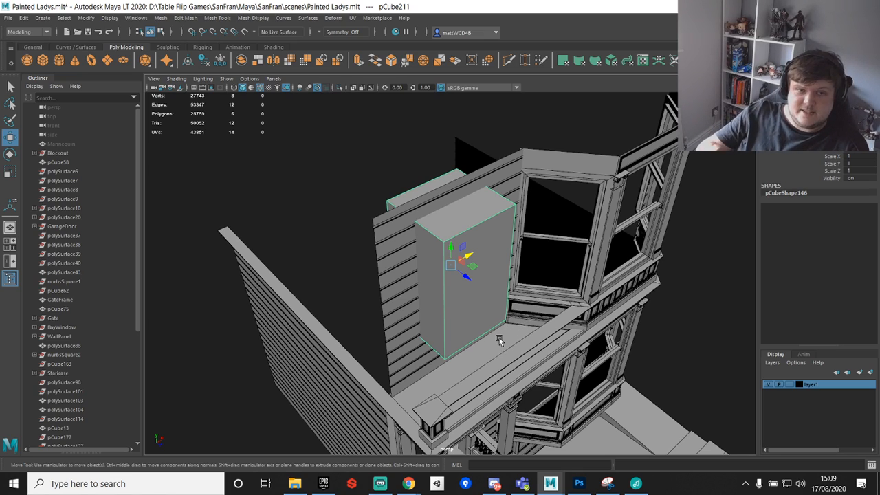
alt+drag(516, 244, 519, 261)
scroll(508, 256, up, 5)
right_drag(473, 266, 396, 274)
scroll(519, 283, down, 4)
alt+drag(519, 282, 434, 241)
right_drag(433, 241, 462, 215)
alt+drag(488, 326, 477, 275)
alt+drag(479, 245, 518, 234)
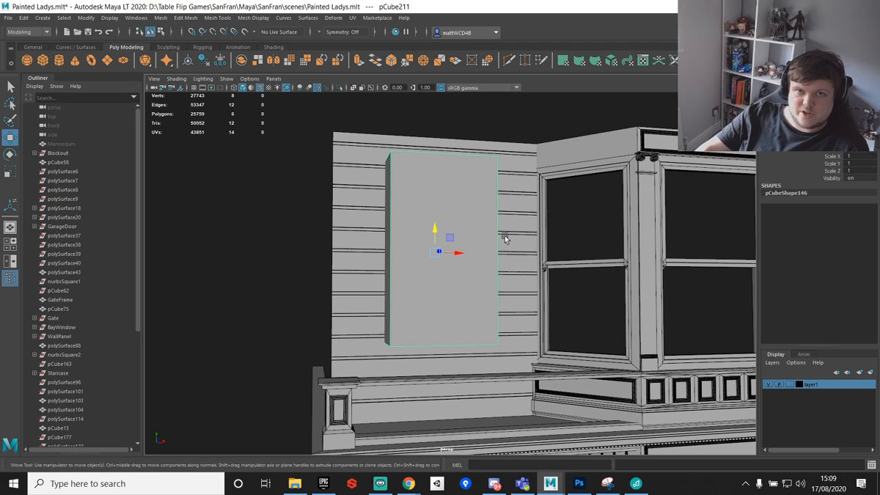
Step: Lower the block slightly against the siding boards and shift its depth through the wall
alt+drag(477, 285, 493, 263)
drag(445, 229, 447, 238)
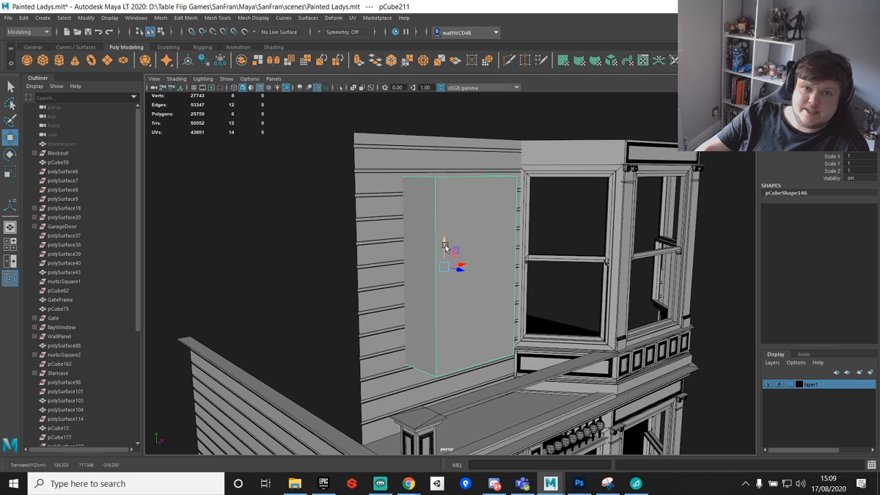
alt+drag(476, 204, 514, 200)
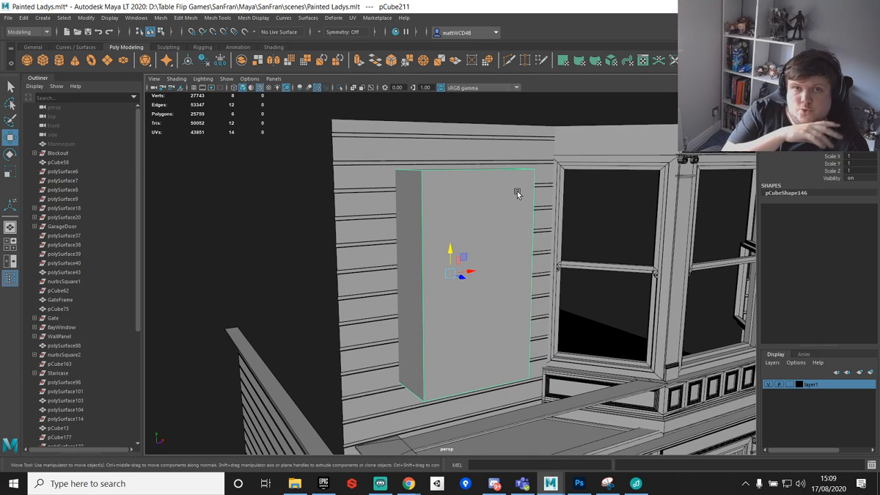
alt+drag(428, 118, 459, 218)
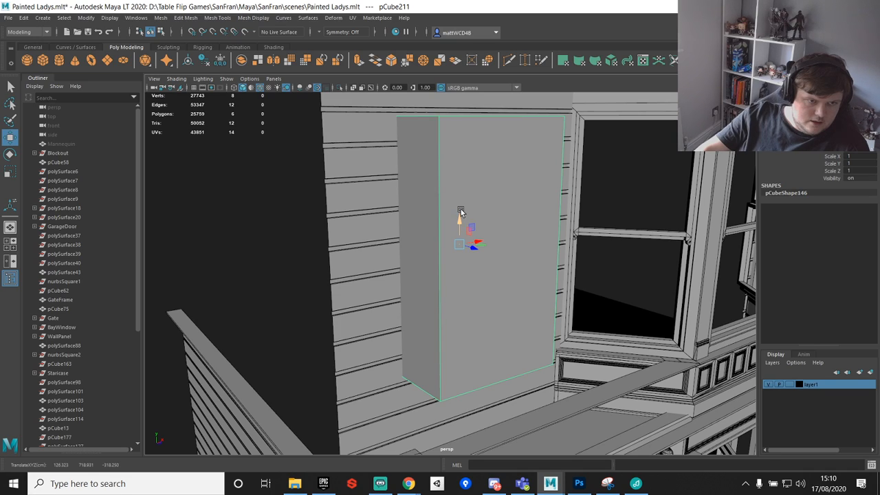
key(f)
alt+drag(483, 187, 525, 226)
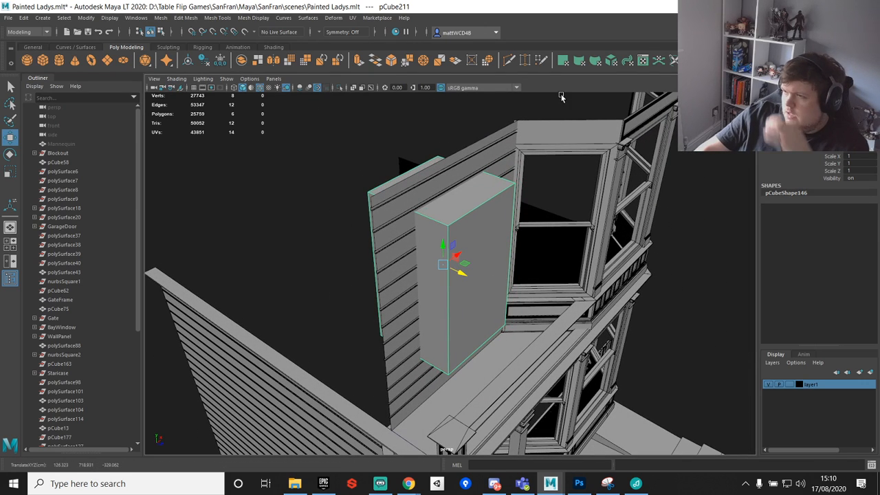
Step: Cut a window recess by subtracting the block from the siding panel with a Boolean Difference
click(419, 208)
shift+click(479, 195)
shift+right_drag(477, 193, 546, 404)
alt+drag(526, 331, 265, 213)
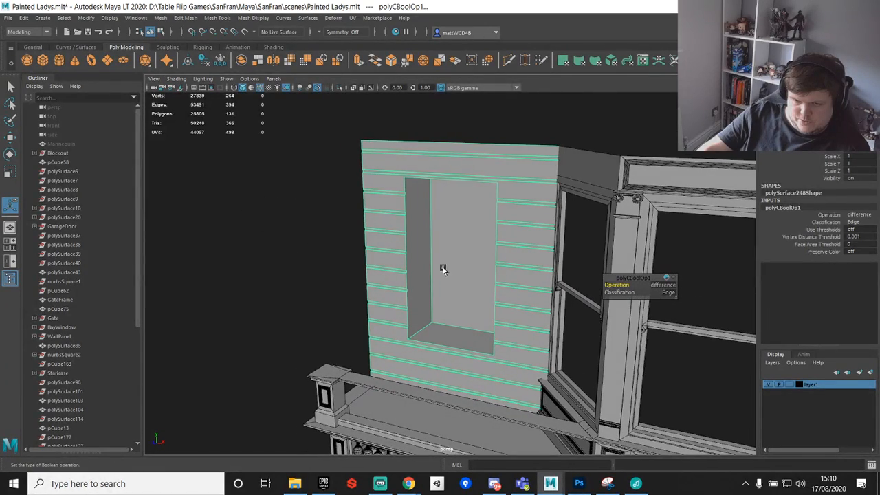
Step: Delete the back, side, top and bottom faces of the window recess, leaving an open hole through the siding panel
click(440, 267)
scroll(446, 220, up, 7)
right_drag(443, 199, 431, 233)
click(430, 234)
shift+click(383, 245)
shift+click(457, 440)
scroll(450, 371, down, 4)
alt+drag(430, 313, 506, 229)
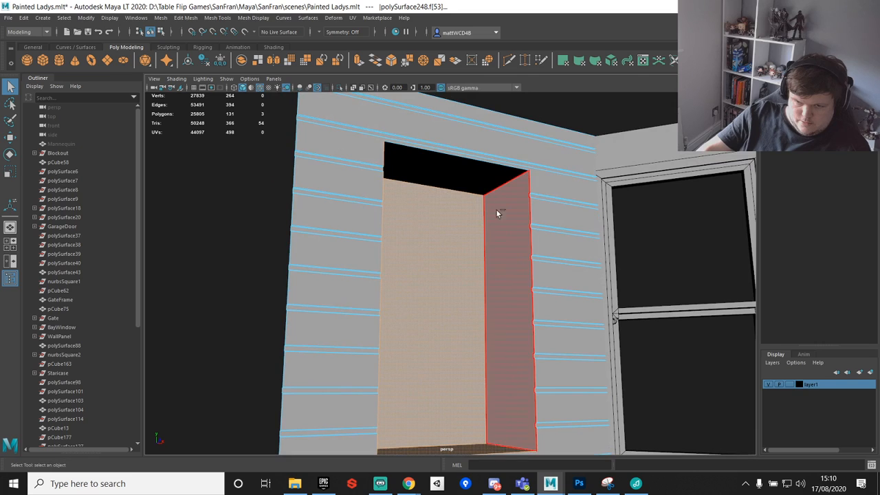
shift+click(506, 230)
shift+click(478, 163)
key(Delete)
Step: Cut an edge with Multi-Cut from the opening's upper corner to the panel edge beside the bay window
alt+drag(467, 180, 508, 220)
right_drag(415, 204, 421, 175)
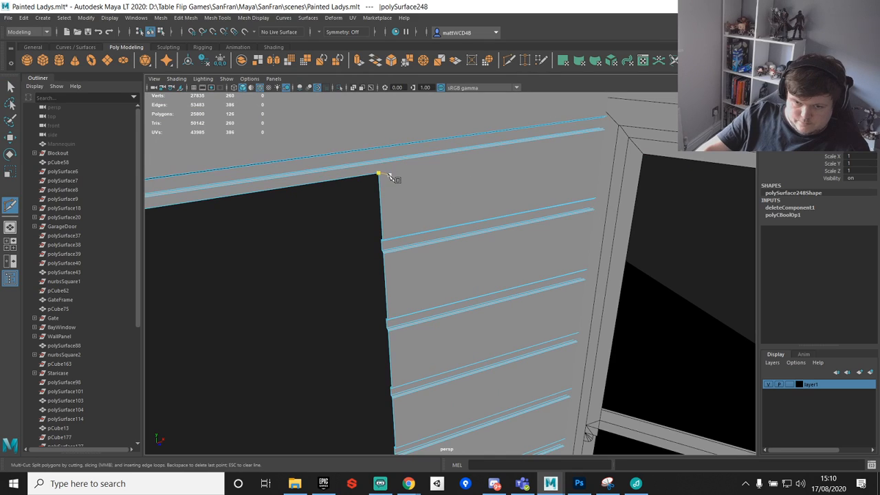
alt+middle_drag(528, 171, 510, 178)
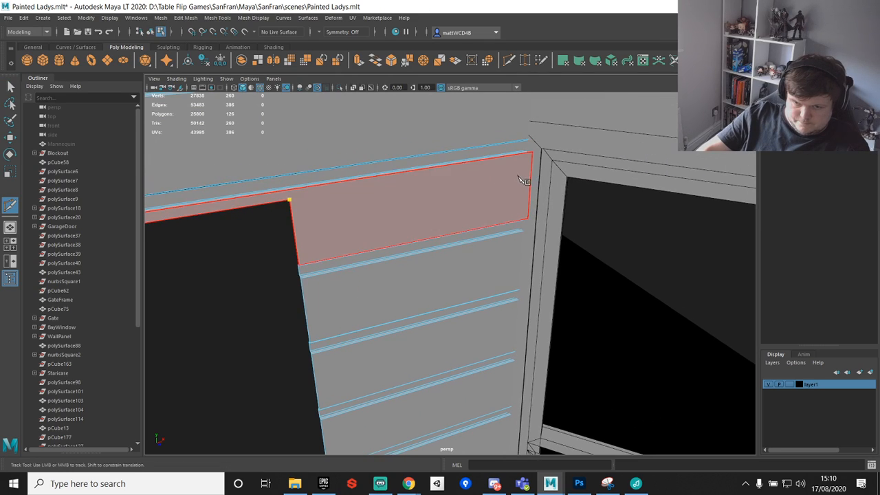
drag(532, 174, 532, 159)
key(q)
scroll(512, 214, down, 2)
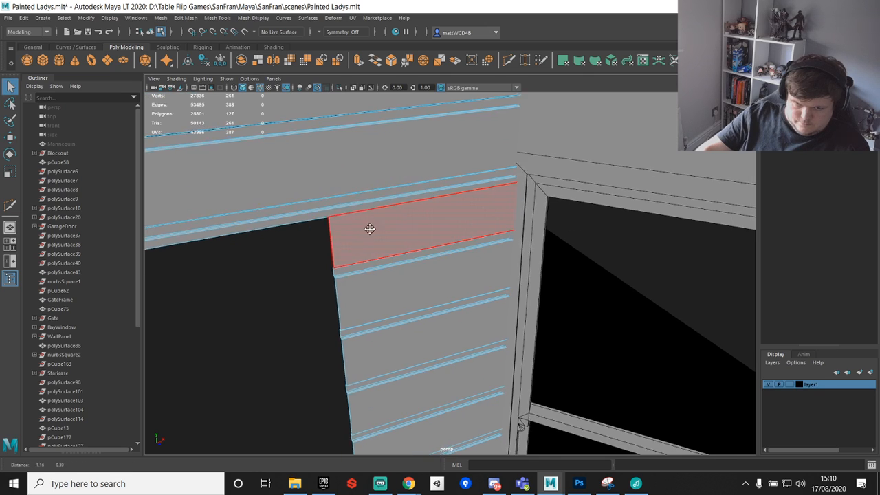
Step: Cut a matching edge from the opening's other upper corner to the siding panel's outer edge
alt+middle_drag(349, 231, 413, 228)
key(g)
alt+middle_drag(310, 275, 465, 255)
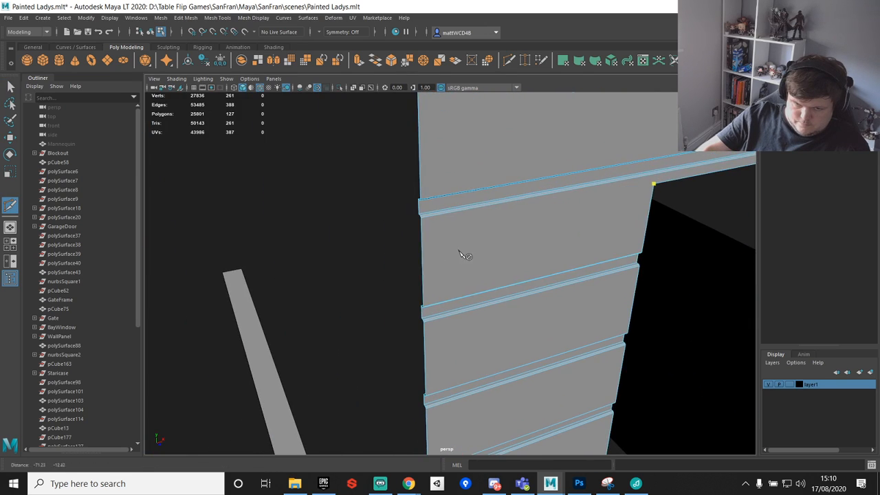
click(423, 224)
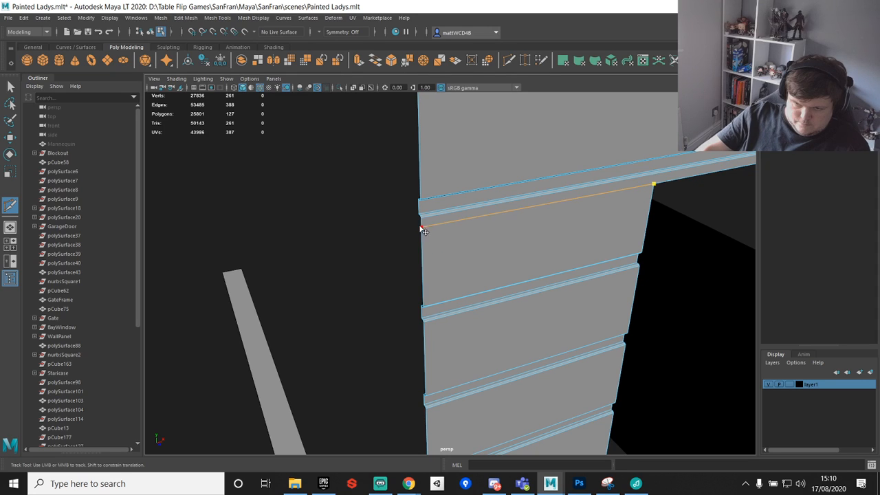
key(q)
Step: Save the scene and check the new cuts along the top of the window opening
scroll(523, 249, down, 2)
alt+drag(595, 243, 544, 225)
alt+middle_drag(433, 153, 416, 204)
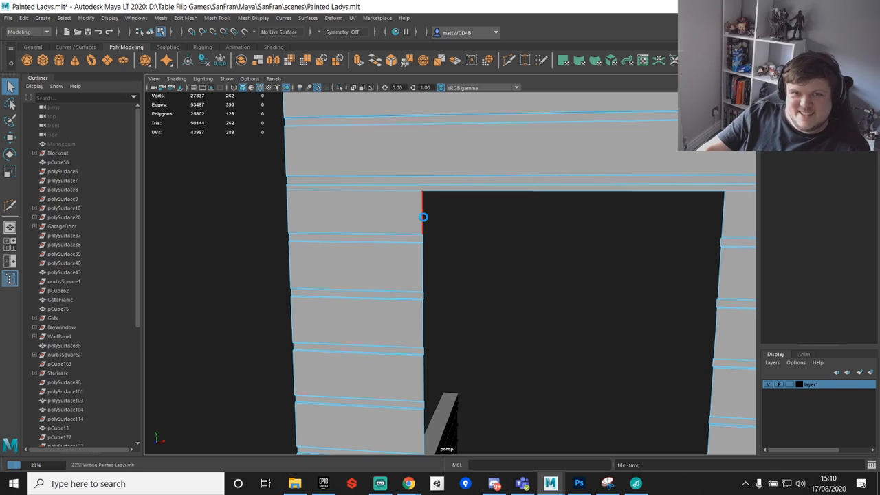
key(ctrl+s)
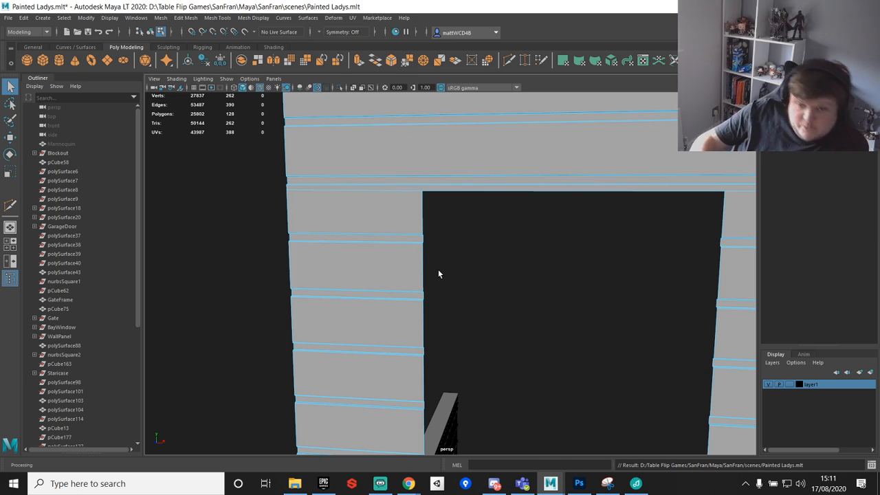
alt+drag(432, 164, 483, 165)
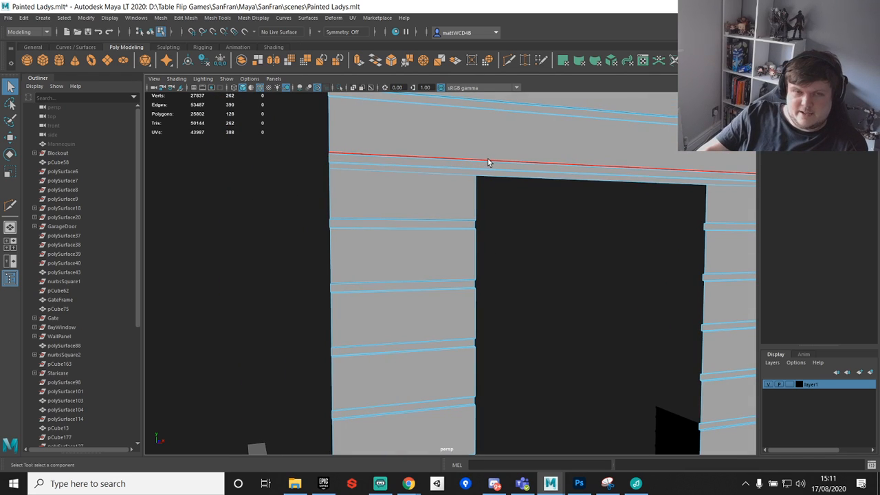
click(480, 165)
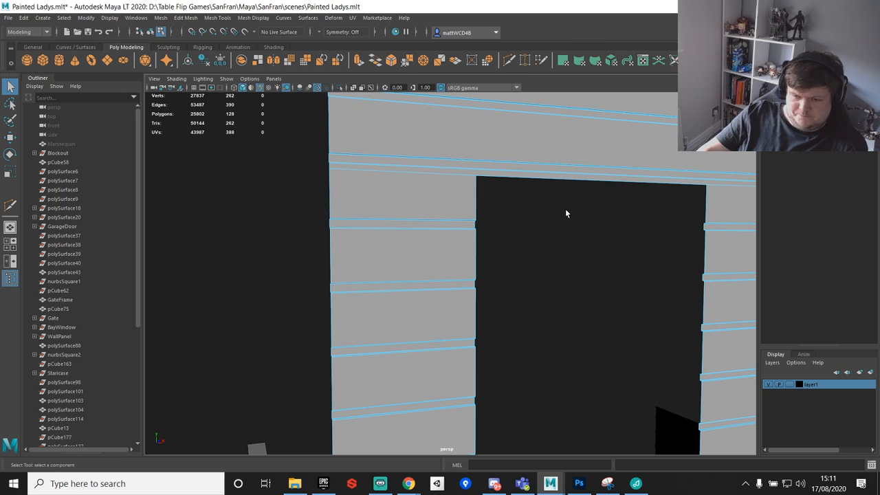
key(ctrl+s)
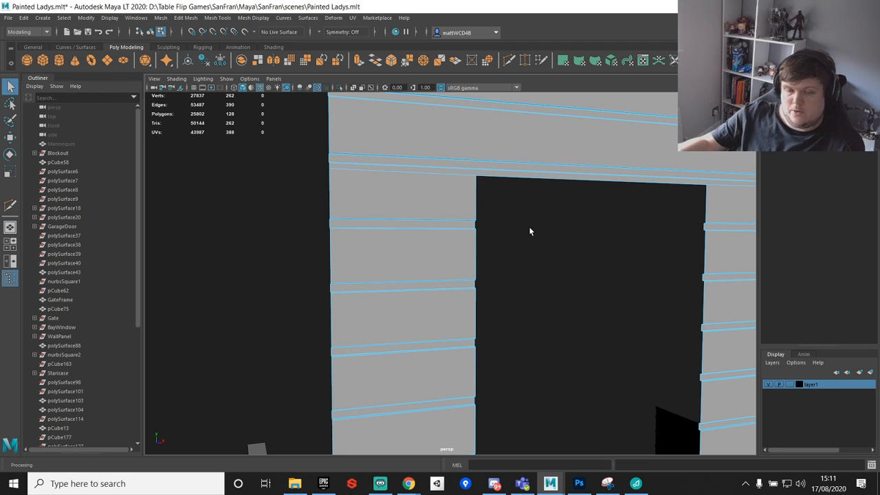
scroll(530, 266, down, 4)
key(super)
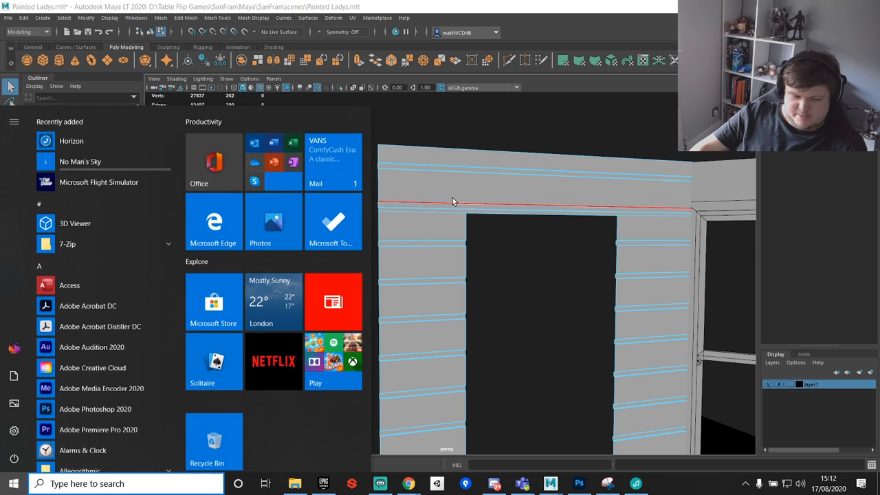
key(super)
right_drag(422, 190, 498, 152)
alt+drag(475, 216, 512, 244)
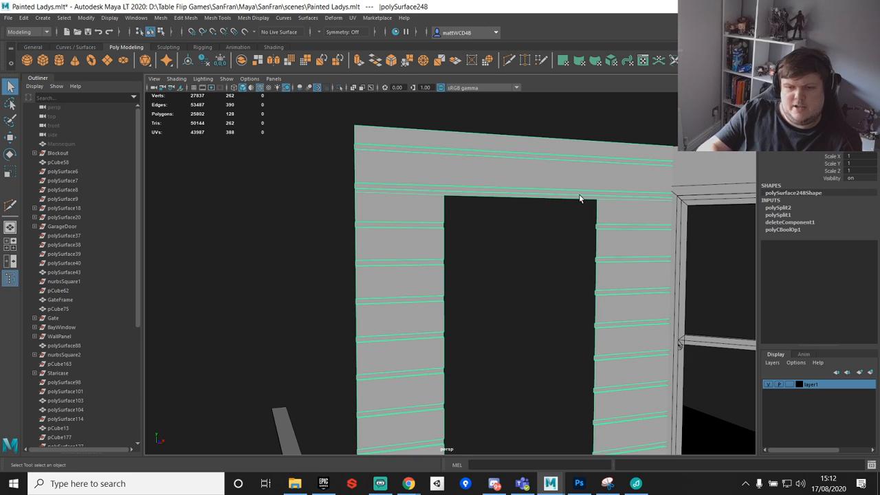
Step: Snap the upper cut's vertex on the panel's outer edge level with the opening's top corner
alt+drag(579, 197, 508, 258)
scroll(508, 258, up, 3)
alt+middle_drag(508, 258, 516, 239)
scroll(515, 240, up, 3)
alt+drag(516, 240, 476, 157)
alt+middle_drag(476, 157, 514, 230)
alt+drag(516, 234, 456, 210)
right_drag(415, 220, 391, 219)
click(343, 226)
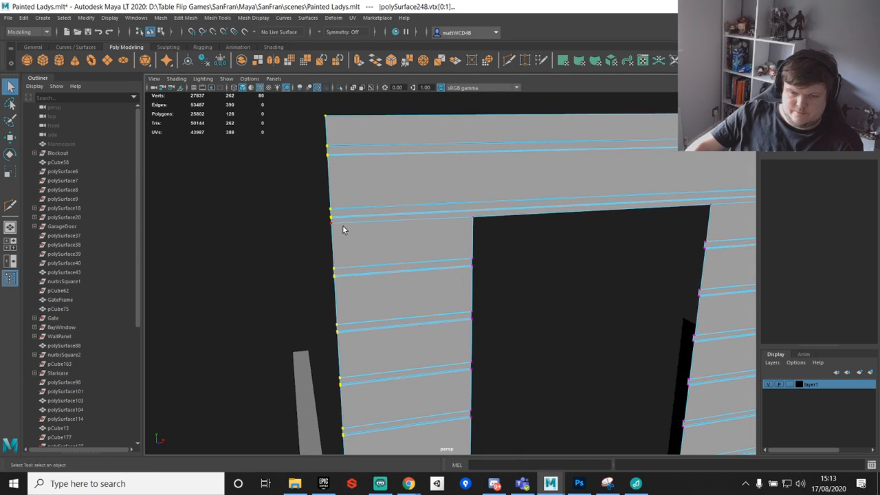
key(f)
alt+drag(548, 274, 516, 255)
key(w)
key(v)
drag(302, 248, 742, 234)
key(q)
scroll(647, 273, down, 5)
alt+middle_drag(742, 234, 428, 202)
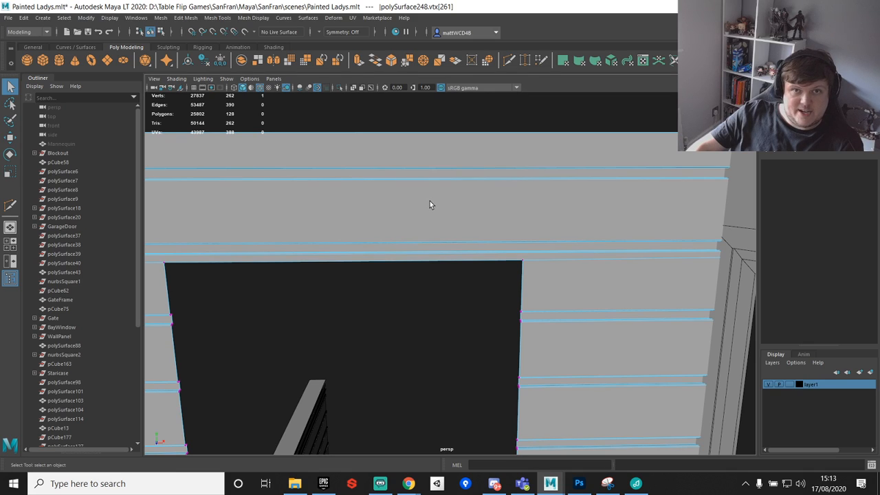
Step: Isolate the upper cut's vertex on the bay-window side, snap it level with the opening's top corner, and leave isolation
alt+middle_drag(560, 256, 459, 269)
click(610, 271)
alt+drag(599, 297, 629, 301)
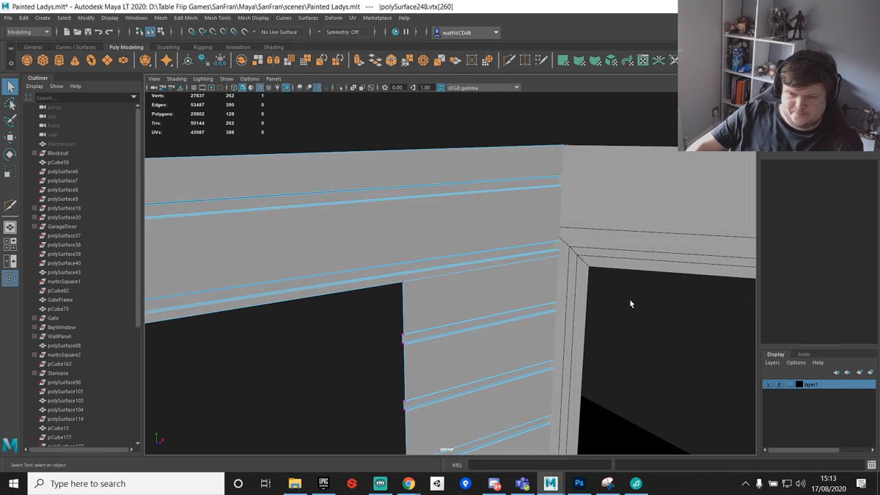
click(340, 88)
key(w)
key(v)
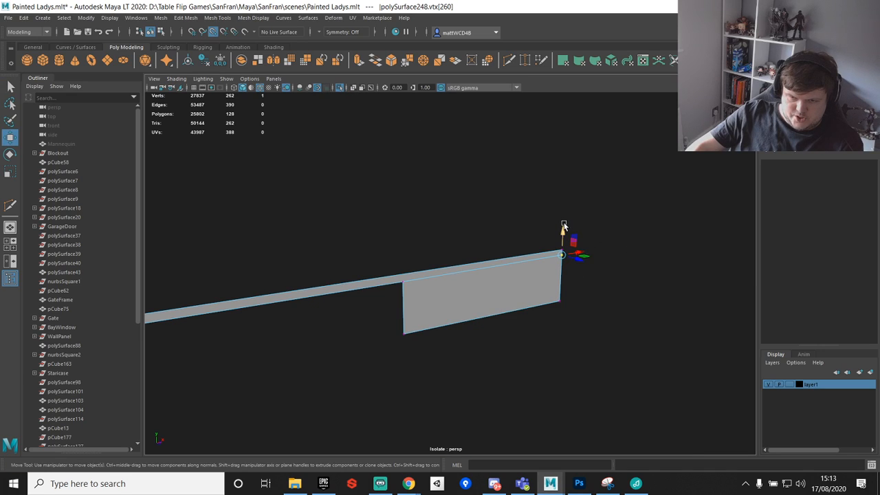
key(q)
alt+drag(583, 227, 465, 144)
click(339, 88)
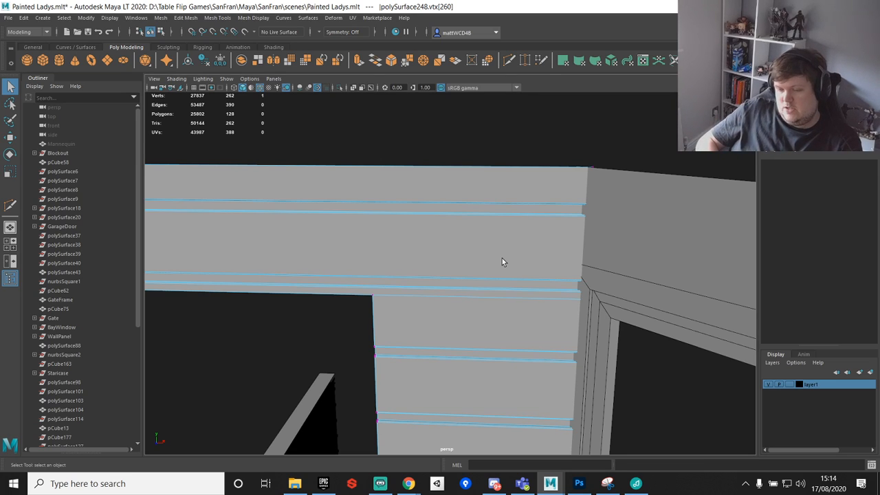
Step: Return to object mode and select the siding panel
double_click(568, 169)
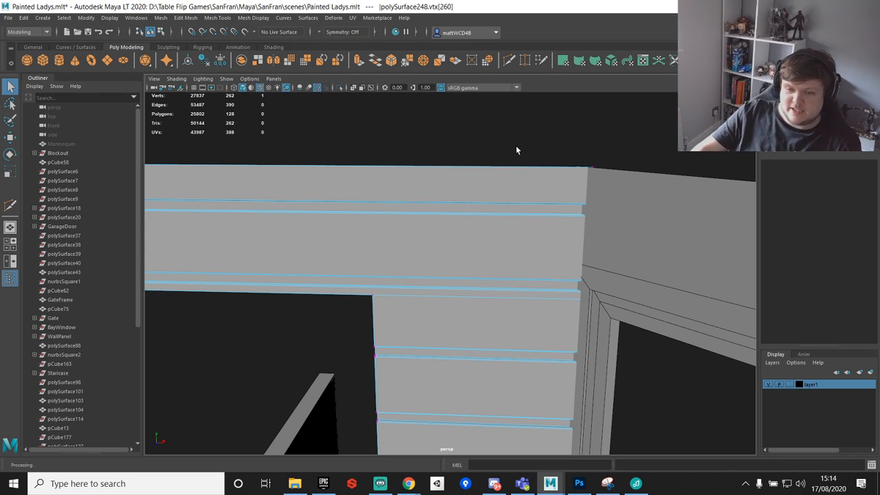
right_drag(495, 186, 525, 164)
click(560, 112)
scroll(540, 165, down, 4)
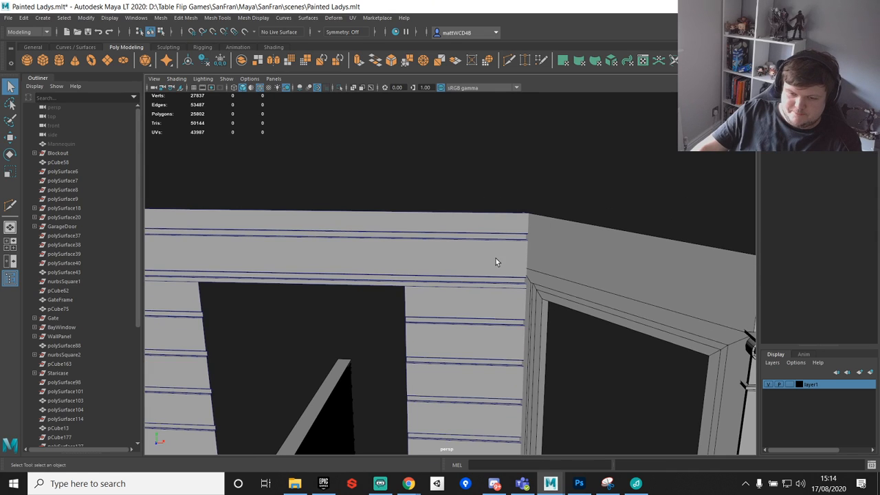
click(493, 262)
Step: Examine the siding boards below the opening and beside the bay window, with and without the wireframe overlay
alt+middle_drag(478, 292, 551, 219)
scroll(551, 223, down, 5)
alt+drag(550, 222, 454, 316)
scroll(489, 288, down, 3)
scroll(543, 288, up, 6)
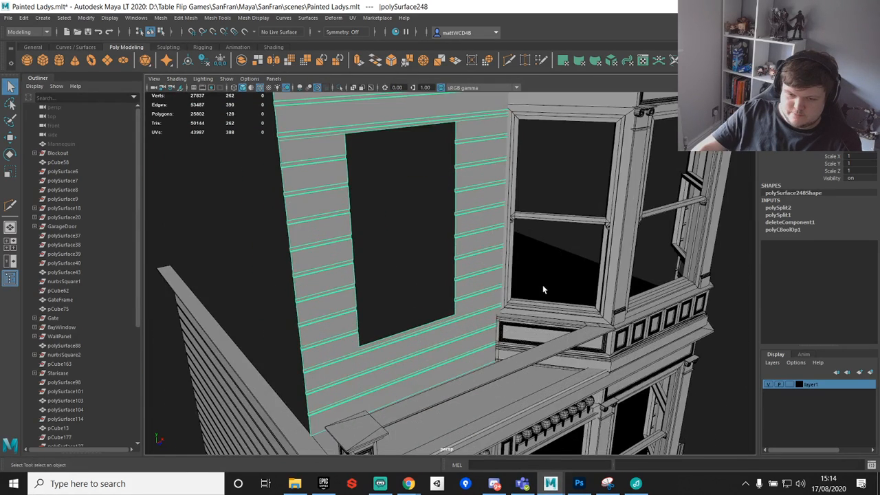
alt+drag(543, 288, 543, 313)
alt+middle_drag(542, 313, 406, 237)
scroll(406, 237, up, 1)
alt+drag(406, 238, 436, 266)
alt+middle_drag(436, 309, 419, 258)
scroll(419, 259, up, 4)
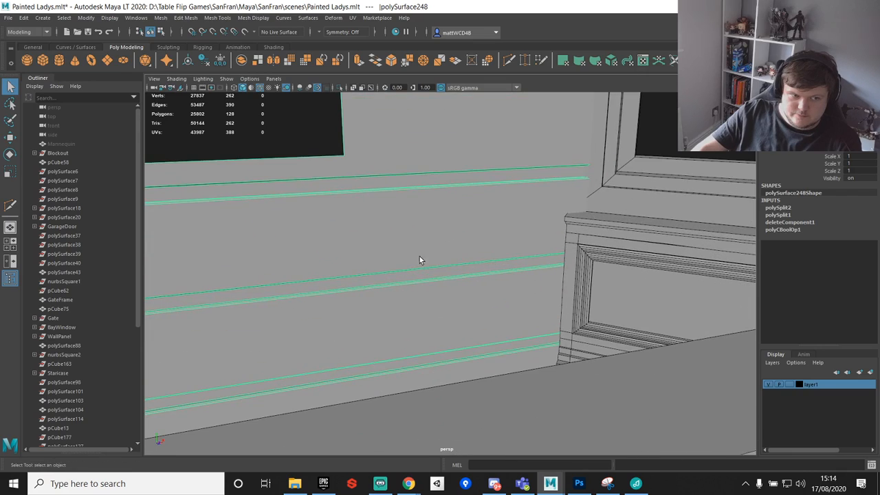
alt+drag(419, 259, 423, 219)
alt+drag(418, 128, 516, 399)
scroll(466, 348, down, 2)
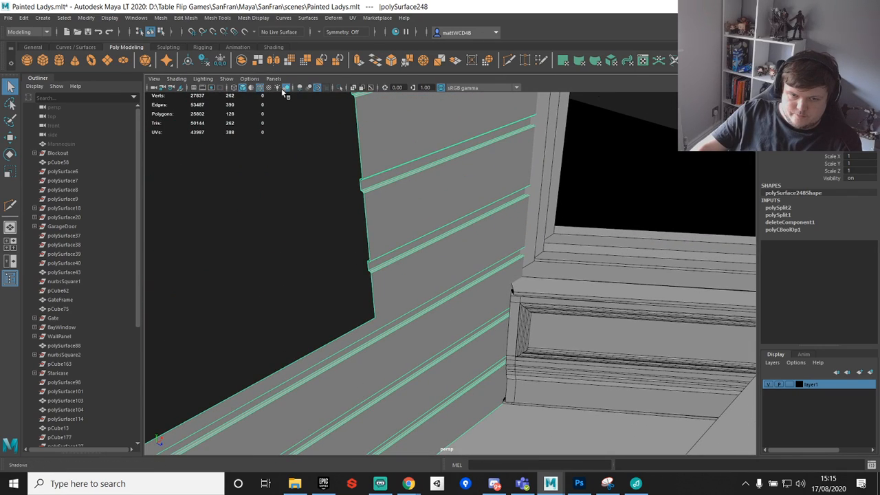
click(258, 88)
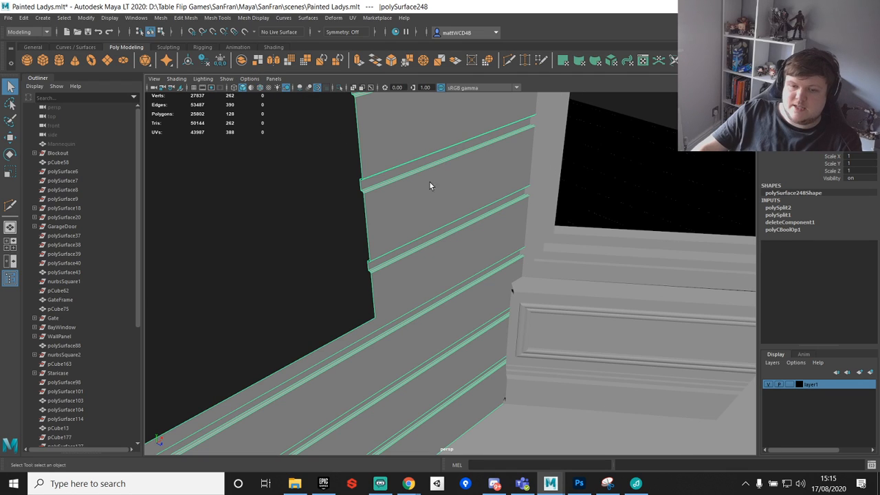
click(258, 90)
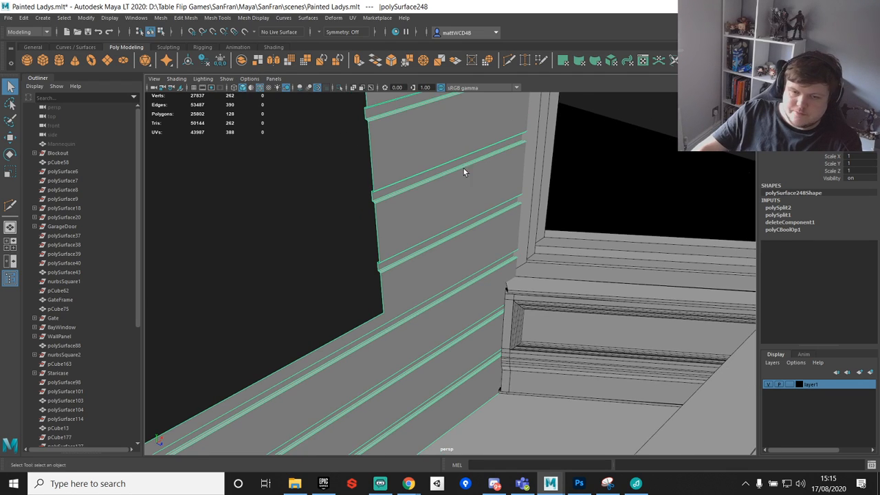
Step: Isolate the siding panel and cut an edge from the opening's lower corner to the bay-window side edge
click(339, 87)
alt+drag(457, 238, 447, 212)
shift+right_drag(461, 234, 432, 235)
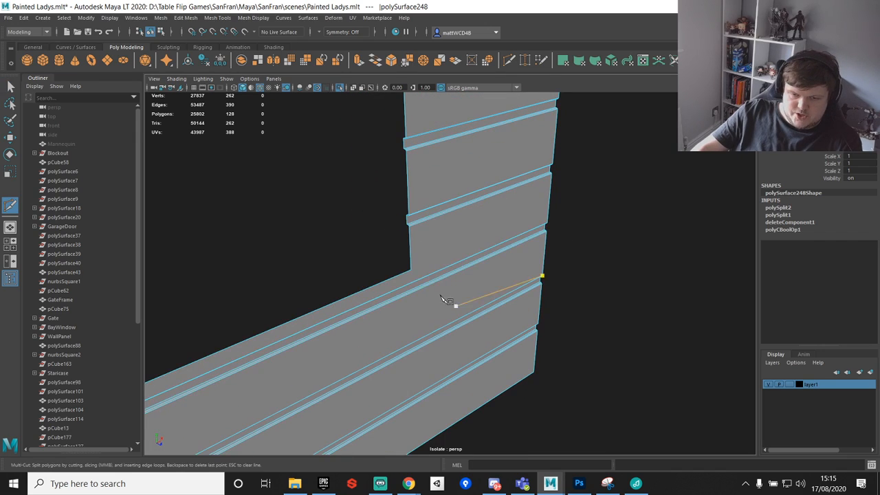
click(410, 269)
click(548, 215)
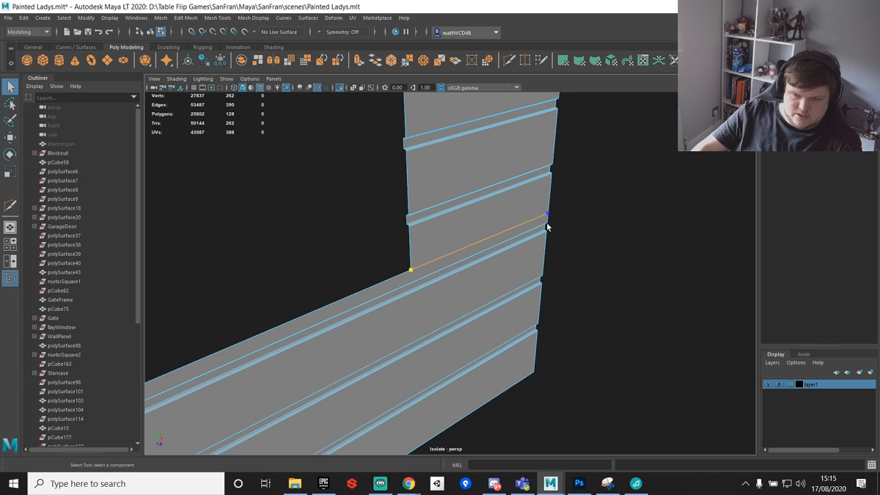
key(Return)
Step: Cut a matching edge from the opening's other lower corner to the panel's outer edge
alt+drag(513, 232, 483, 262)
click(470, 255)
click(300, 332)
key(q)
key(f)
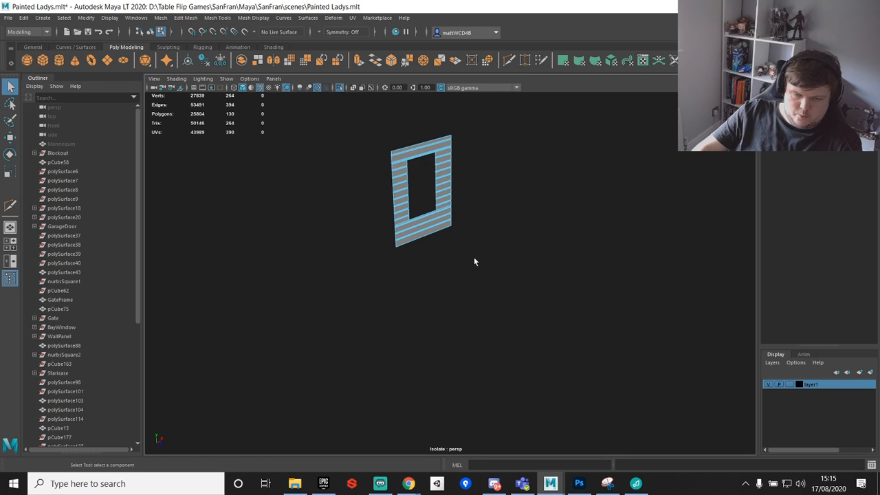
Step: Snap the lower cut's vertex on the panel's outer edge level with the opening's bottom corner
key(g)
scroll(452, 246, down, 3)
key(w)
scroll(417, 240, up, 6)
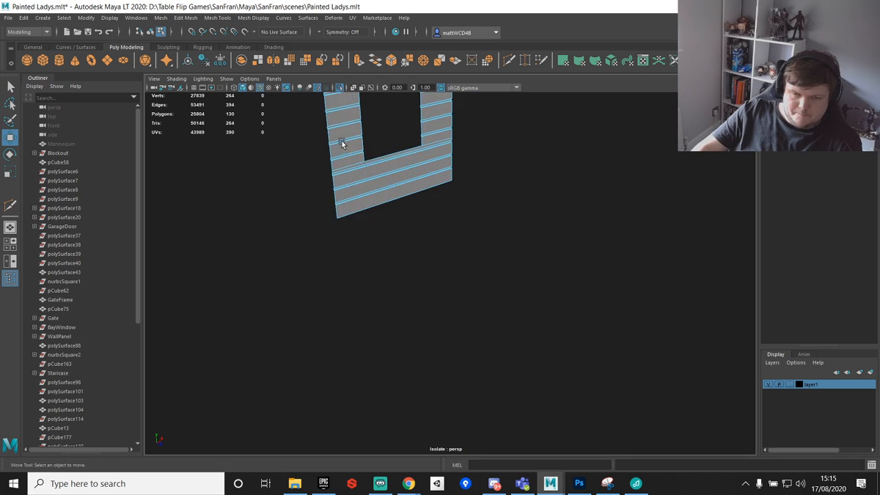
alt+middle_drag(342, 144, 437, 254)
scroll(437, 254, up, 3)
scroll(436, 252, up, 2)
right_drag(475, 270, 444, 237)
drag(437, 289, 484, 337)
key(f)
alt+drag(513, 289, 494, 228)
scroll(469, 265, down, 3)
alt+middle_drag(495, 227, 405, 347)
key(q)
drag(337, 300, 535, 243)
scroll(385, 322, down, 1)
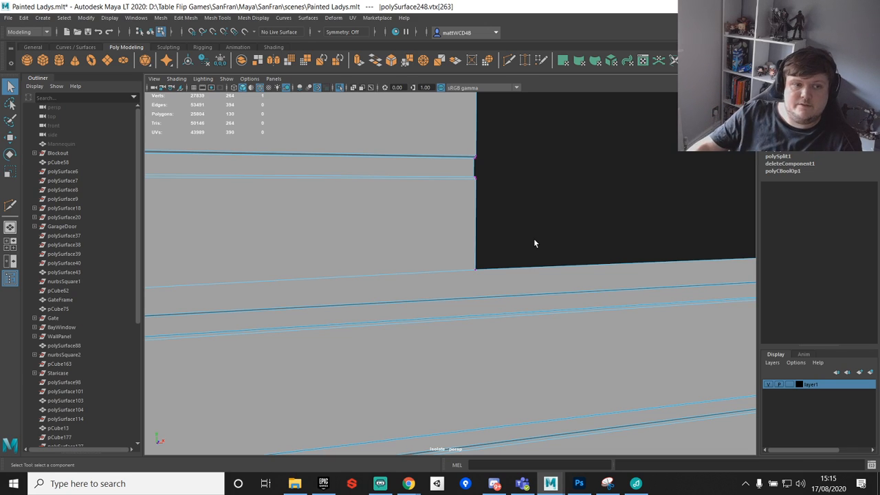
alt+drag(449, 249, 430, 339)
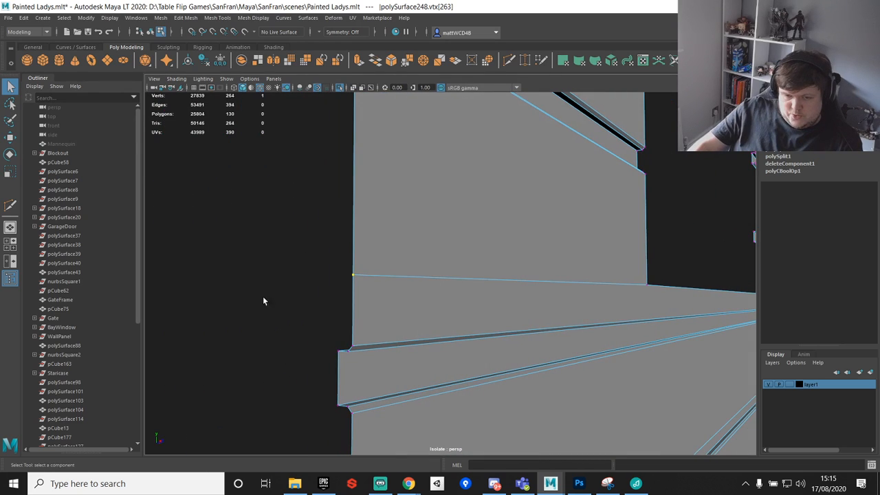
alt+drag(378, 294, 353, 284)
key(w)
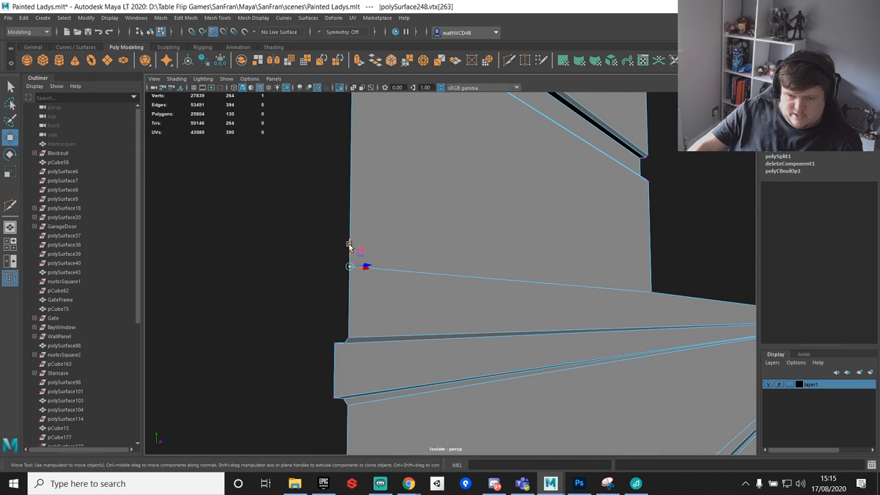
key(q)
alt+drag(387, 261, 653, 260)
key(w)
key(v)
Step: Snap the lower cut's vertex on the bay-window side edge level with the opening's bottom corner
scroll(708, 265, down, 4)
alt+middle_drag(708, 265, 513, 302)
scroll(512, 302, up, 3)
drag(412, 279, 450, 303)
alt+middle_drag(532, 289, 559, 289)
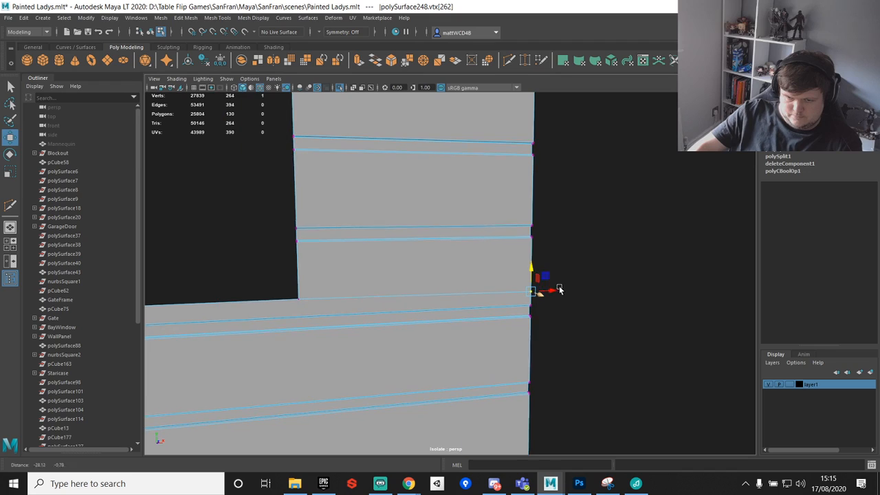
key(q)
Step: Cut an edge with Multi-Cut from the opening's lower outer corner to the vertex above the siding ledge on the panel's outer edge
alt+drag(318, 299, 395, 317)
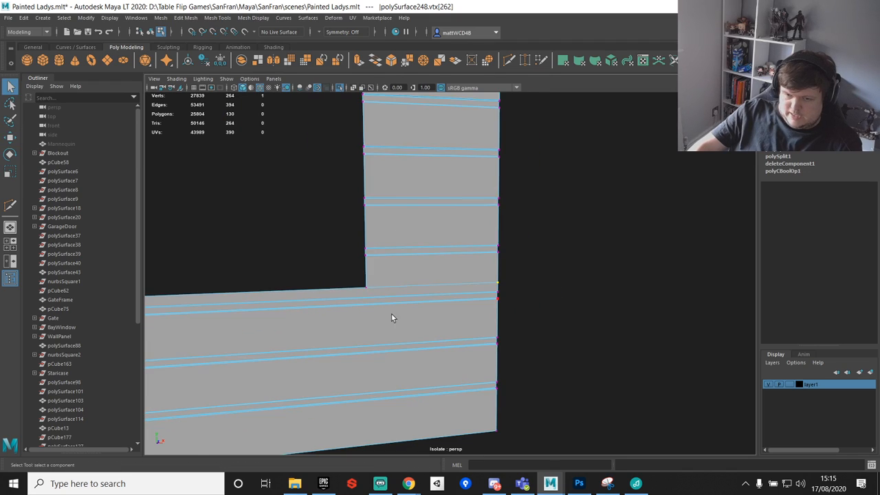
alt+middle_drag(395, 316, 539, 305)
alt+middle_drag(373, 296, 477, 275)
scroll(477, 273, up, 4)
alt+middle_drag(548, 254, 377, 279)
scroll(376, 279, up, 2)
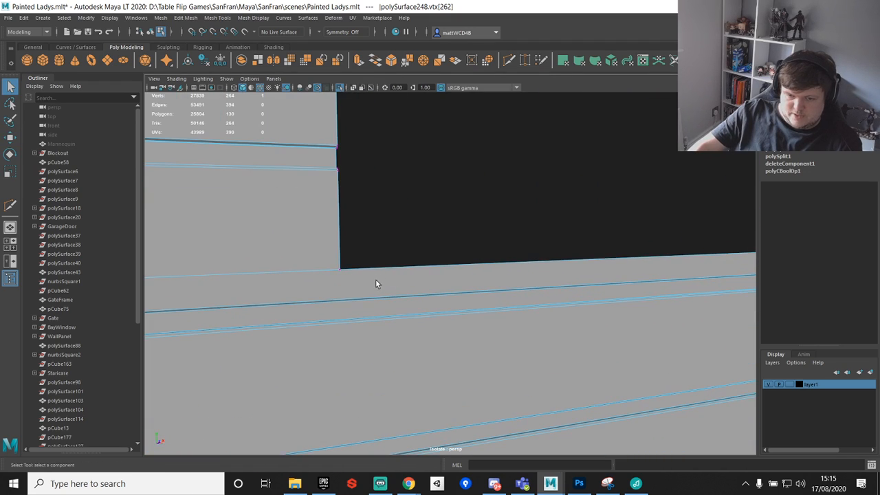
alt+drag(403, 290, 410, 227)
key(F8)
shift+right_drag(454, 202, 395, 201)
click(471, 240)
alt+drag(514, 282, 425, 219)
click(455, 263)
alt+drag(477, 277, 488, 260)
scroll(487, 257, up, 2)
click(442, 260)
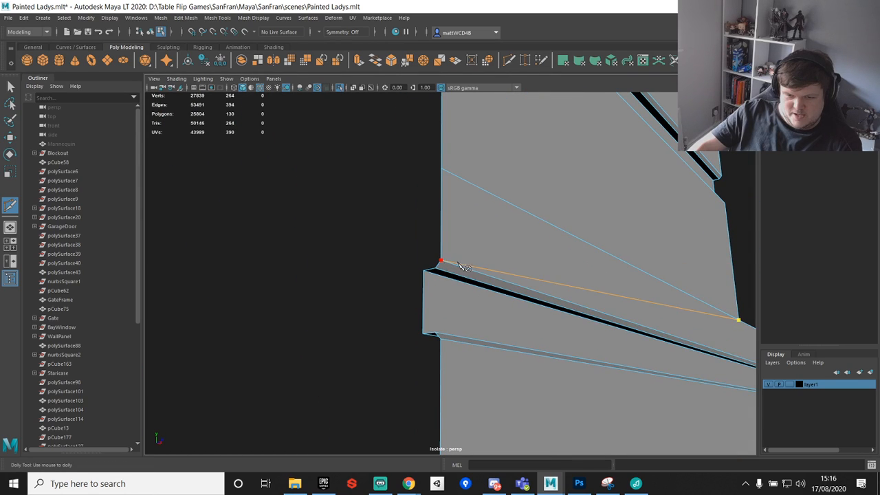
key(q)
alt+drag(564, 271, 598, 269)
alt+middle_drag(597, 269, 437, 240)
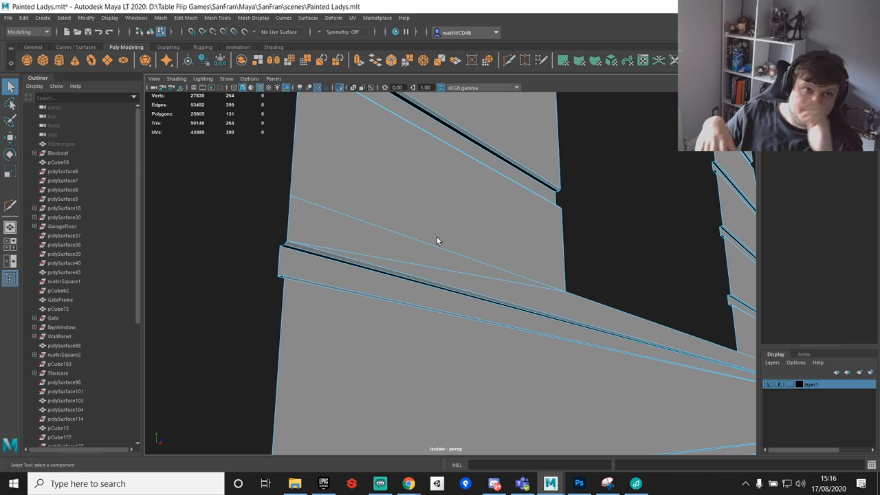
Step: Cut a matching edge from the opening's other lower corner to the vertex above the siding ledge on the bay-window side edge
alt+drag(516, 279, 445, 251)
scroll(552, 226, up, 3)
key(ctrl+shift+x)
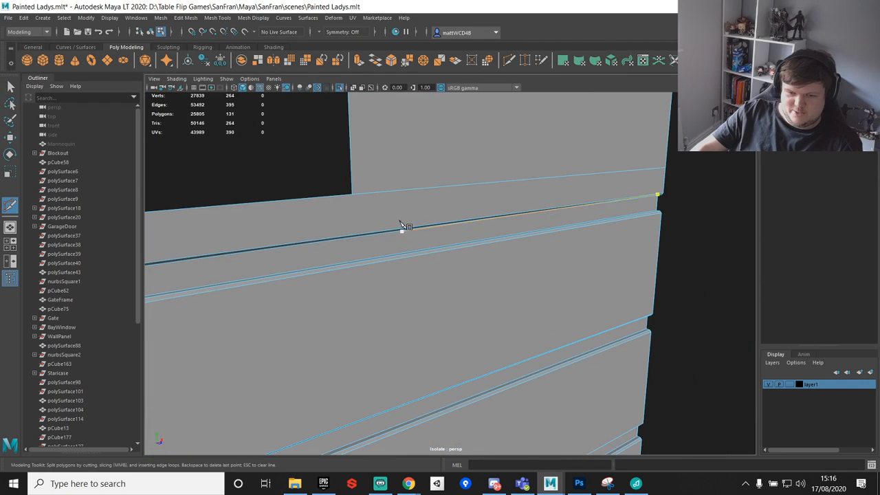
click(355, 195)
alt+drag(623, 222, 279, 157)
alt+middle_drag(279, 157, 141, 162)
alt+drag(489, 221, 505, 165)
alt+middle_drag(505, 165, 484, 203)
click(473, 201)
key(q)
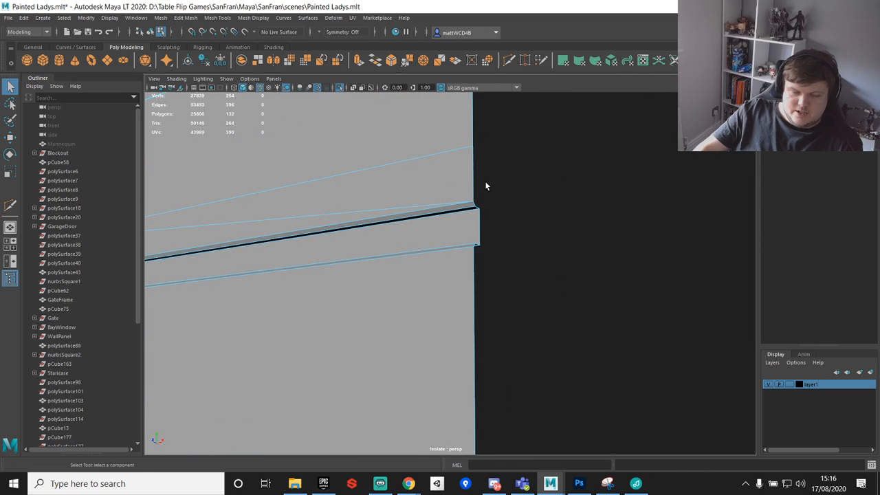
Step: Examine the new cuts below the opening and the edge layout around its upper corners
alt+right_drag(486, 184, 320, 187)
alt+middle_drag(319, 187, 541, 206)
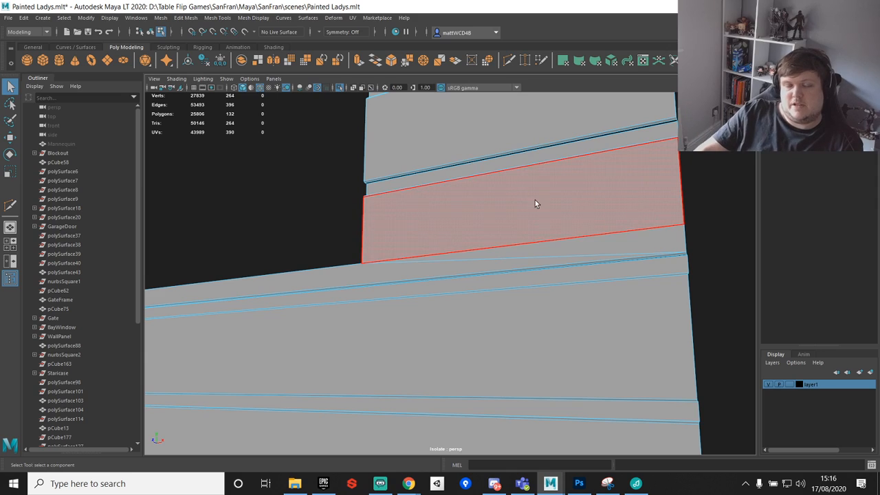
alt+middle_drag(410, 227, 557, 187)
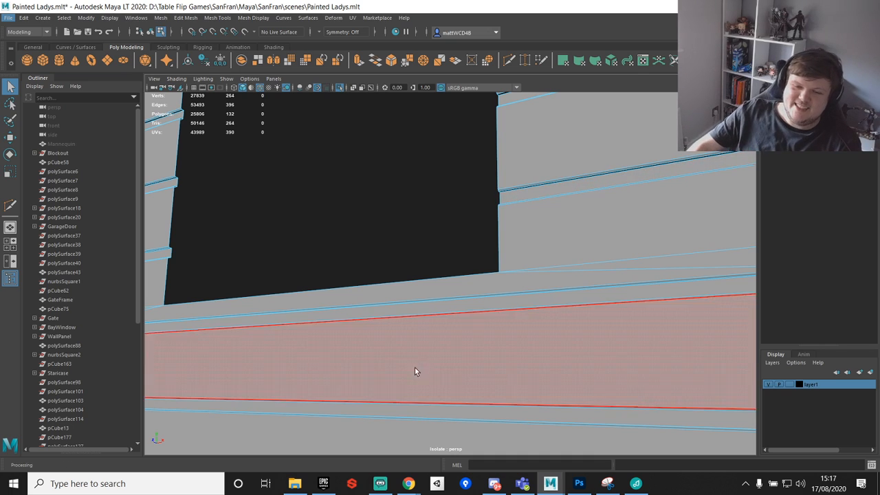
alt+drag(538, 250, 471, 239)
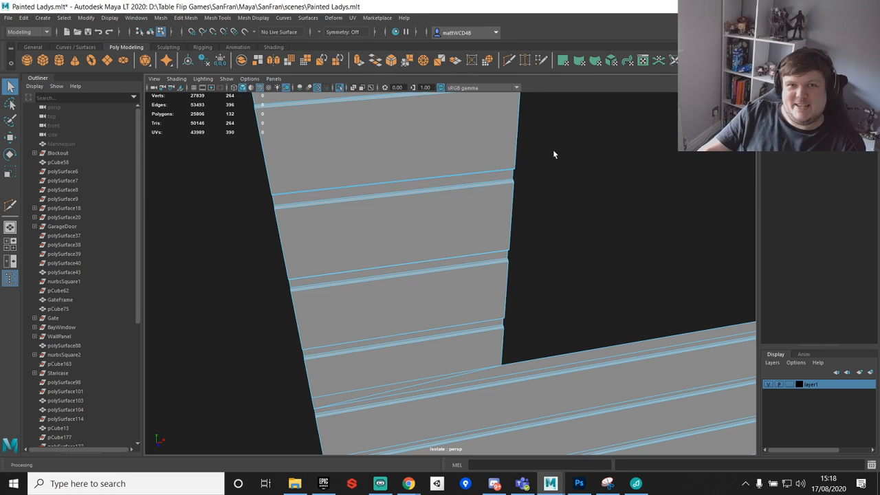
alt+drag(474, 227, 497, 195)
alt+middle_drag(496, 196, 447, 302)
scroll(384, 222, down, 3)
alt+drag(384, 222, 413, 214)
alt+middle_drag(412, 215, 415, 316)
scroll(417, 208, up, 3)
scroll(432, 206, down, 3)
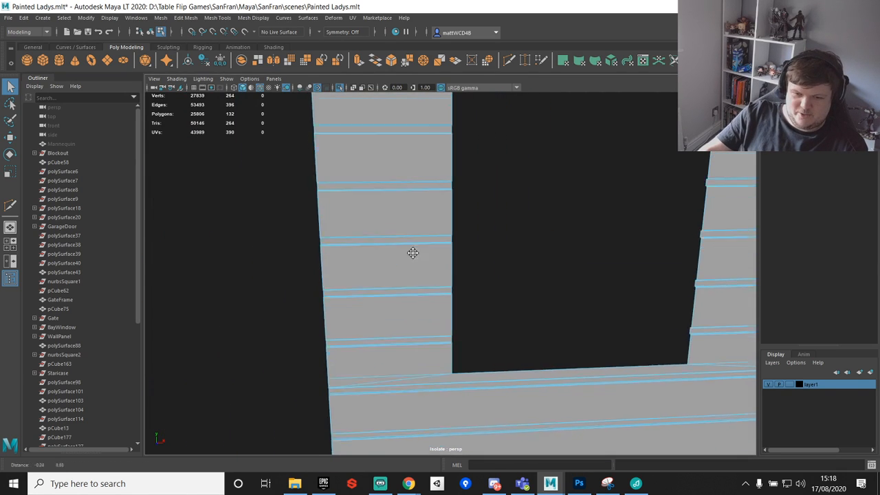
alt+middle_drag(432, 207, 471, 291)
alt+drag(472, 291, 501, 241)
scroll(501, 241, up, 3)
alt+middle_drag(508, 235, 543, 216)
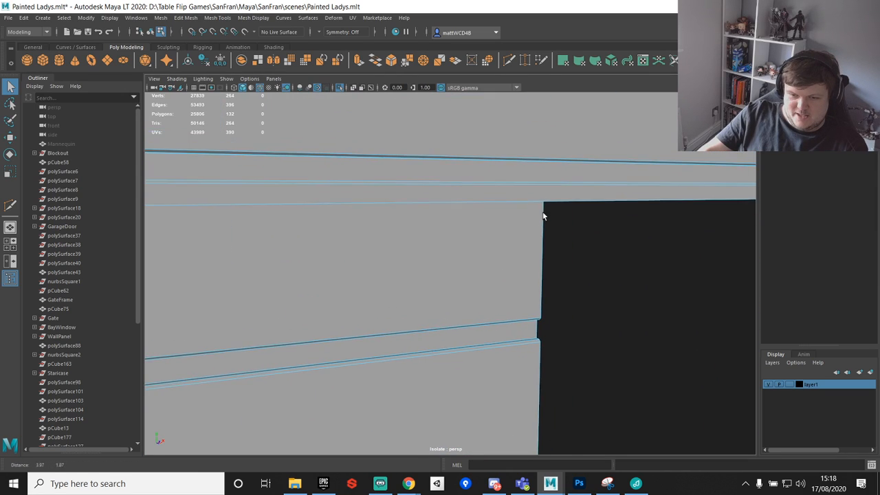
alt+drag(543, 216, 440, 249)
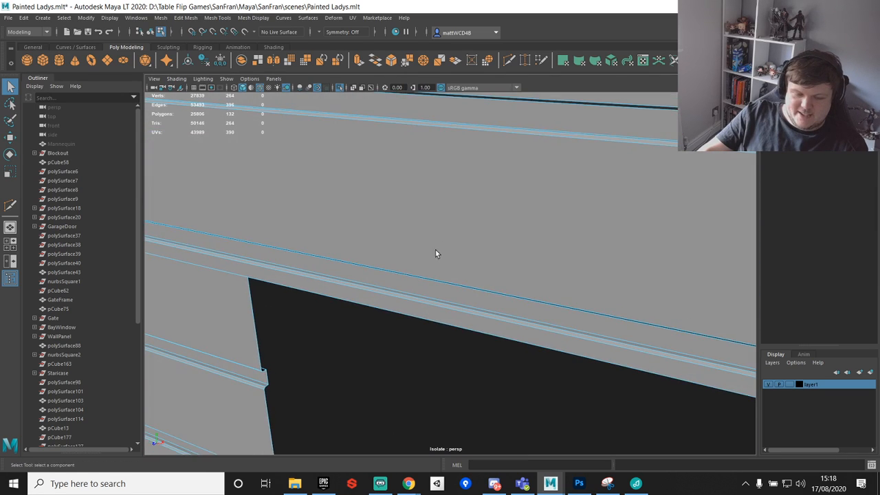
alt+middle_drag(441, 250, 545, 243)
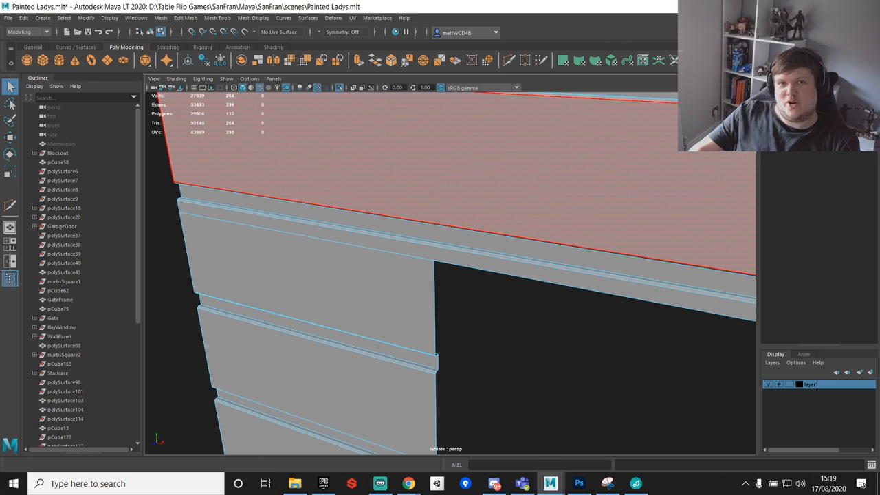
alt+middle_drag(487, 186, 462, 167)
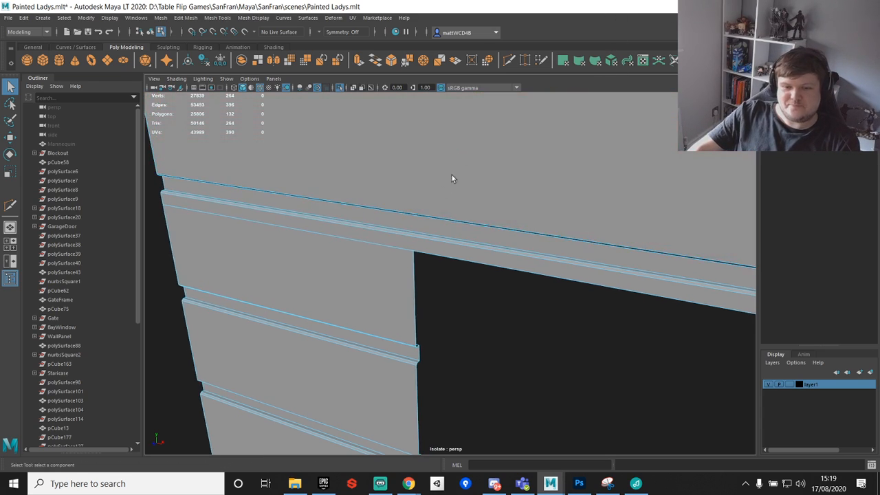
alt+drag(405, 215, 429, 202)
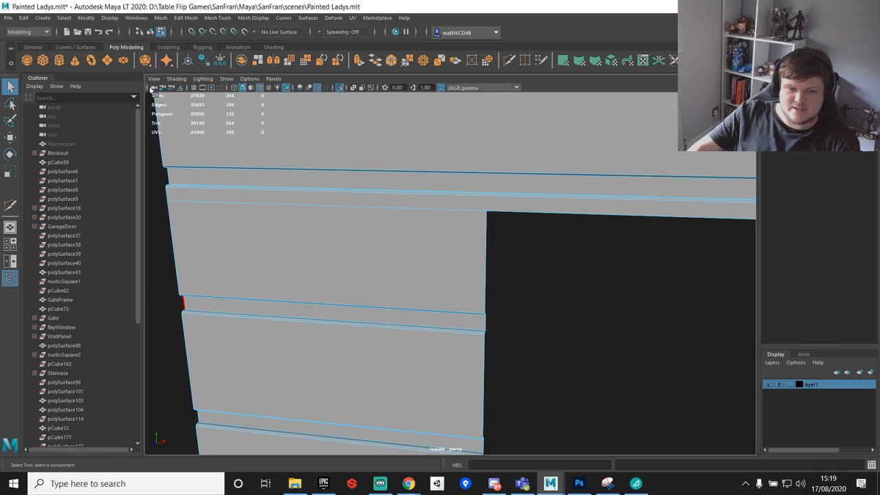
Step: Hide the Outliner and cut an edge from the opening's upper outer corner to the vertex below the siding ledge on the outer edge
click(11, 285)
alt+drag(540, 172, 312, 181)
alt+middle_drag(312, 181, 314, 235)
scroll(314, 236, up, 3)
right_drag(315, 234, 300, 223)
click(357, 251)
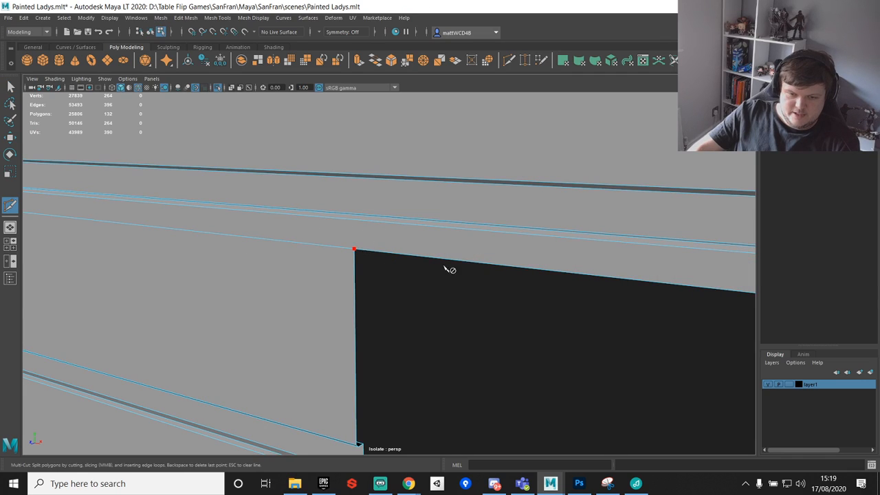
alt+middle_drag(183, 262, 536, 314)
alt+drag(540, 315, 501, 252)
click(498, 247)
key(q)
Step: Cut a matching edge from the opening's upper bay-window-side corner to the vertex below the siding ledge on that side edge
alt+middle_drag(592, 253, 438, 255)
alt+drag(438, 255, 551, 231)
alt+middle_drag(551, 230, 153, 233)
alt+drag(513, 212, 476, 220)
alt+middle_drag(475, 220, 278, 230)
alt+drag(279, 231, 411, 240)
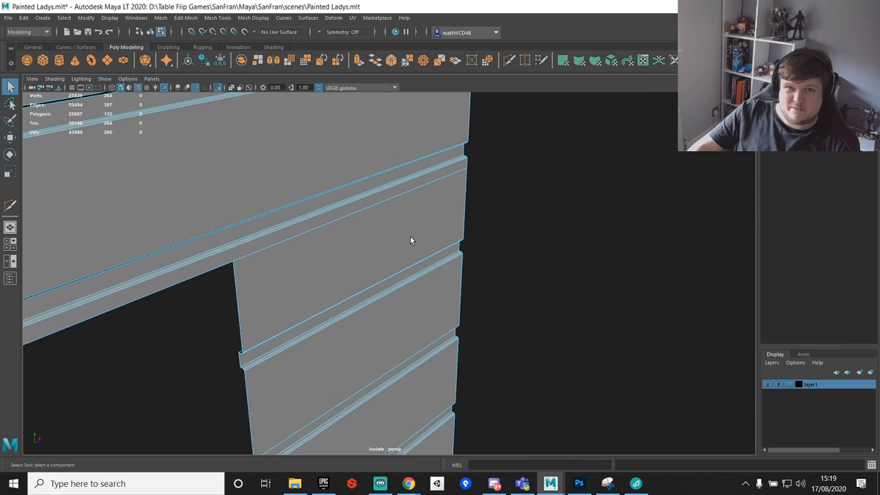
alt+middle_drag(388, 237, 443, 223)
key(g)
click(302, 247)
key(ctrl+z)
click(303, 247)
alt+drag(563, 223, 526, 213)
alt+middle_drag(526, 213, 295, 209)
click(447, 287)
right_click(448, 287)
key(q)
scroll(385, 295, down, 4)
alt+middle_drag(237, 272, 471, 272)
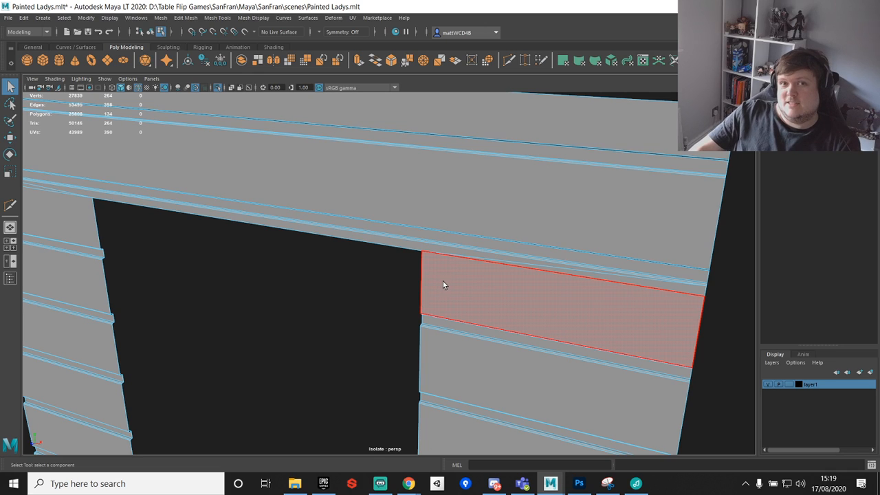
Step: Return the panel to object mode and examine the edge layout around the whole window opening
alt+right_drag(474, 277, 298, 252)
alt+middle_drag(215, 210, 318, 226)
alt+drag(319, 227, 339, 204)
right_drag(340, 204, 389, 190)
alt+middle_drag(343, 219, 418, 207)
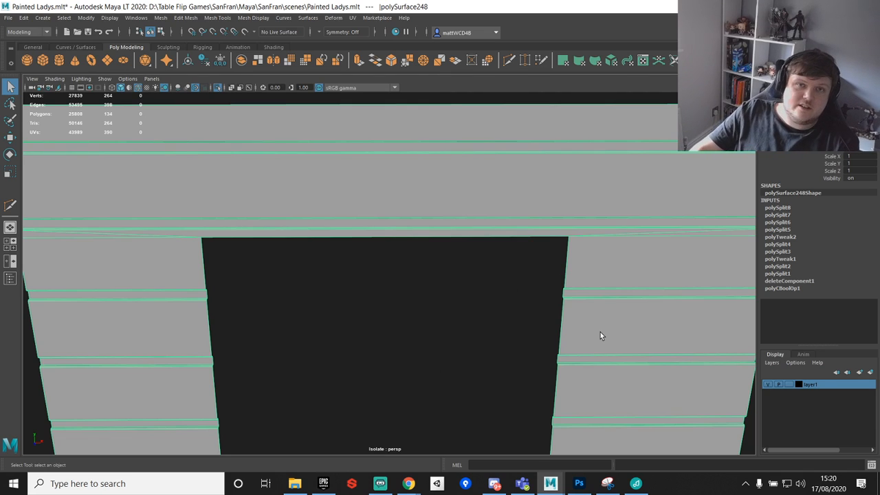
alt+drag(404, 203, 414, 230)
alt+middle_drag(413, 230, 456, 212)
alt+drag(456, 212, 518, 252)
alt+middle_drag(605, 252, 521, 261)
alt+drag(521, 262, 485, 279)
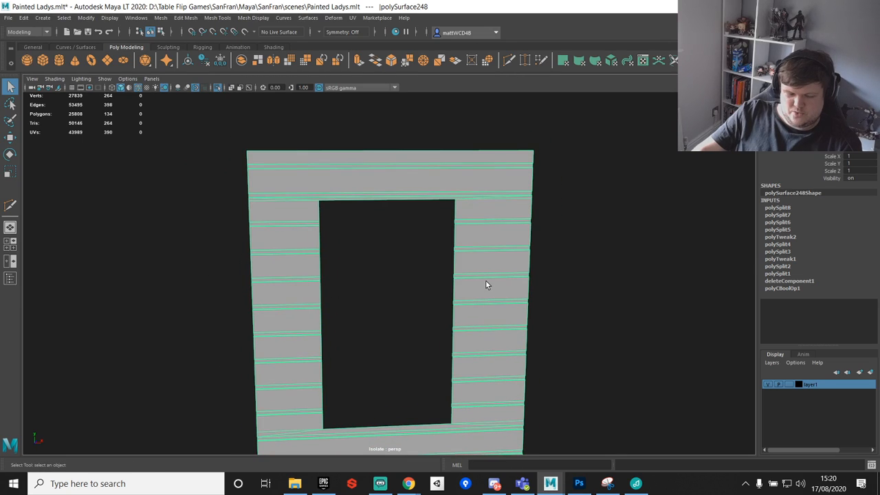
Step: Select all vertices around the window opening, shift them sideways along X within the panel, and save the scene
right_drag(357, 176, 308, 172)
drag(298, 181, 471, 435)
key(w)
drag(413, 317, 421, 319)
alt+drag(574, 342, 569, 322)
scroll(569, 322, down, 3)
drag(422, 318, 428, 321)
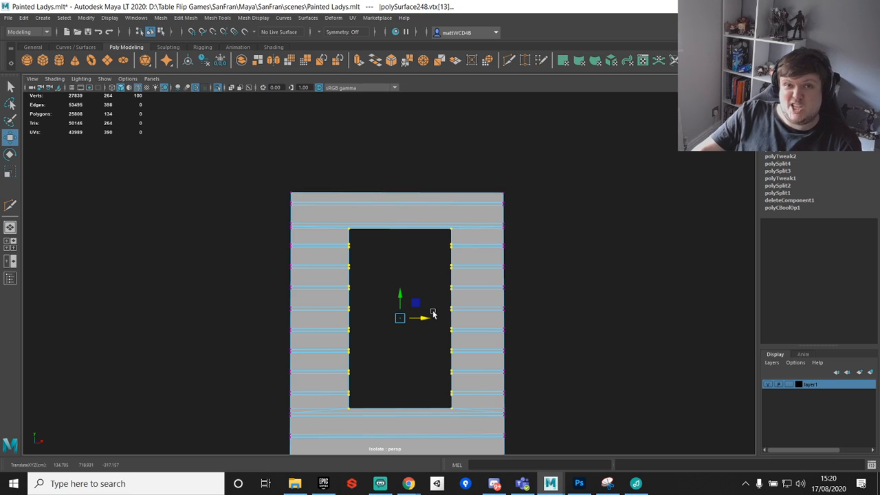
key(ctrl+s)
Step: Readjust the selected opening vertices along X to centre the window opening in the siding panel
scroll(443, 345, down, 1)
alt+middle_drag(444, 323, 446, 258)
alt+drag(445, 258, 467, 271)
scroll(443, 271, up, 4)
alt+middle_drag(441, 272, 438, 358)
drag(420, 295, 468, 299)
scroll(415, 296, down, 4)
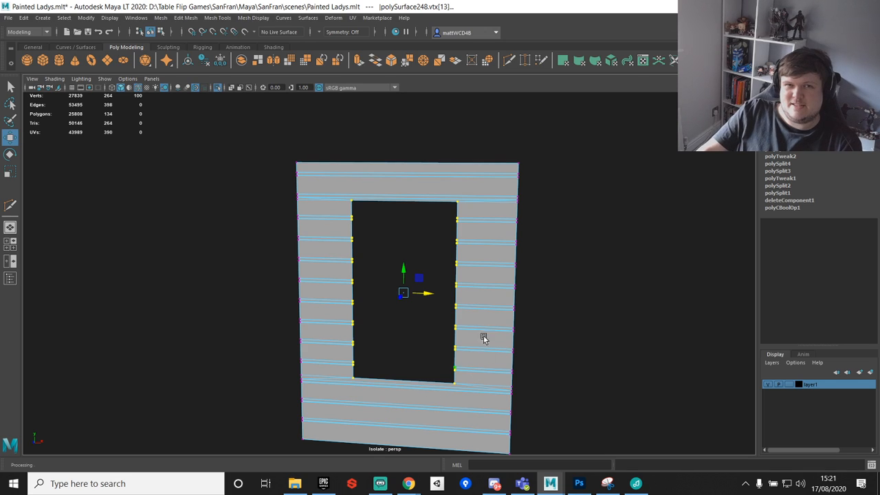
Step: Examine the window opening's placement within the siding panel from several angles
alt+drag(479, 275, 471, 303)
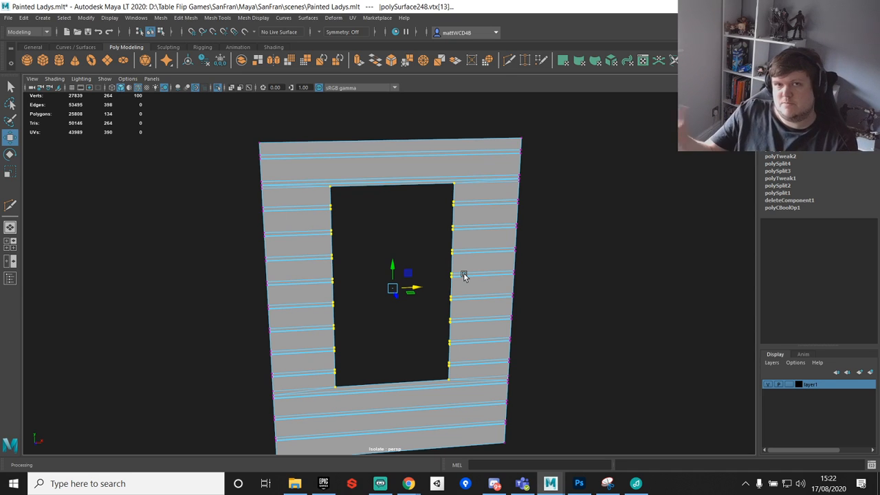
key(alt)
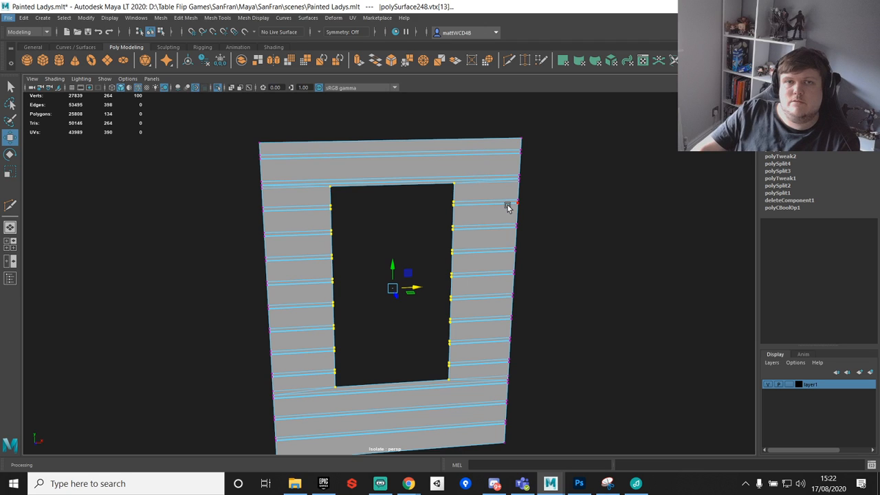
scroll(507, 264, down, 3)
alt+drag(511, 265, 466, 217)
scroll(503, 255, up, 5)
scroll(491, 338, down, 3)
alt+middle_drag(491, 338, 493, 207)
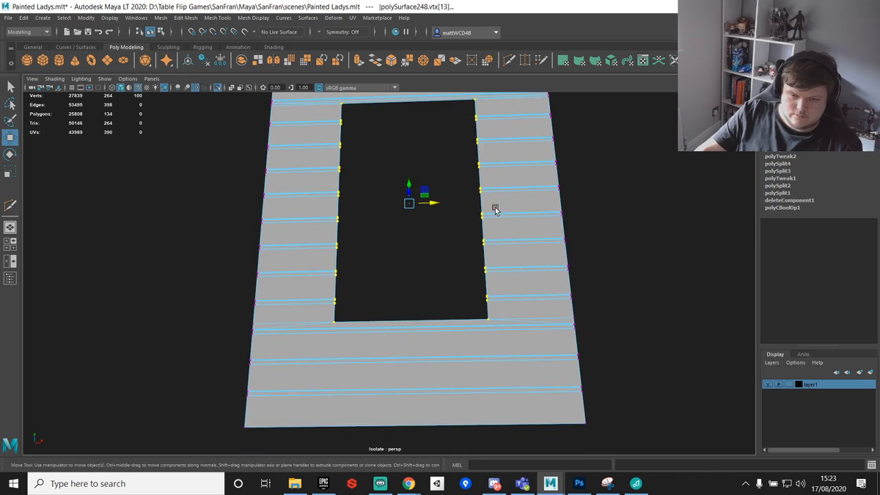
alt+drag(493, 206, 491, 231)
scroll(491, 202, down, 4)
alt+middle_drag(491, 202, 474, 255)
scroll(473, 255, up, 3)
alt+drag(478, 209, 480, 214)
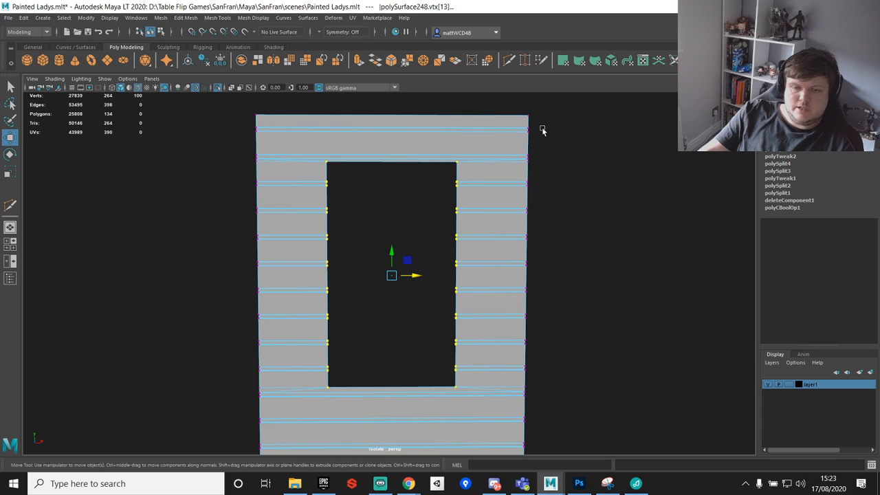
Step: Create a polygon cube near the opening and scale it uniformly to 15.754
click(43, 62)
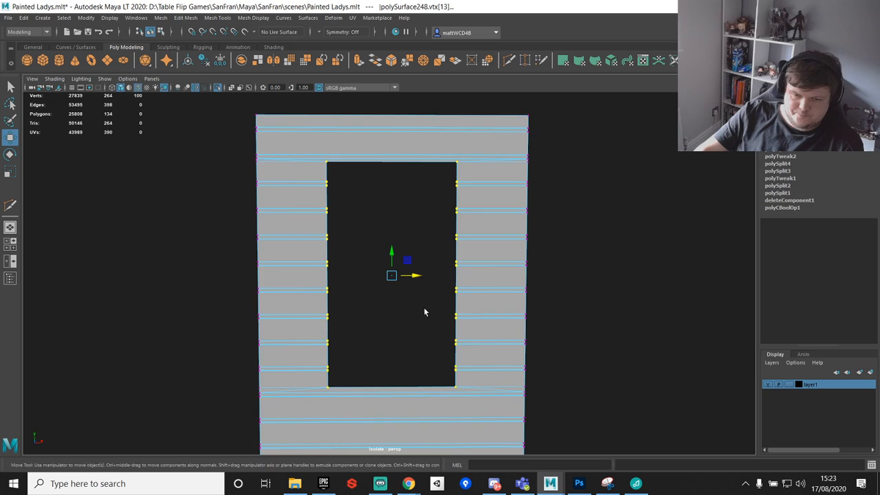
scroll(440, 305, down, 8)
alt+drag(459, 301, 411, 321)
drag(356, 387, 480, 273)
key(f)
scroll(428, 298, down, 10)
key(r)
scroll(480, 273, down, 2)
Step: Move the cube's pivot to its lower corner and snap the cube onto the opening's lower outer corner
key(w)
key(d)
drag(391, 275, 382, 301)
key(v)
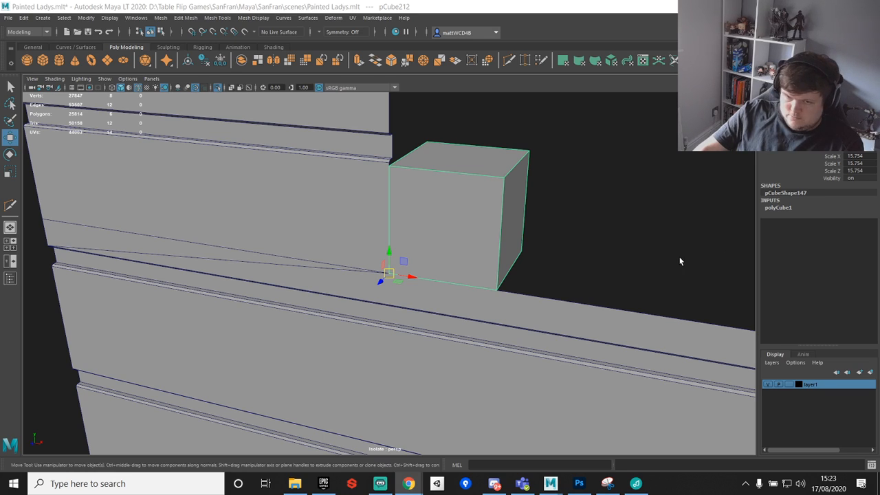
Step: Turn off isolation to show the whole house around the siding panel and cube
scroll(405, 250, down, 10)
alt+drag(404, 269, 414, 249)
scroll(435, 258, down, 5)
scroll(447, 248, up, 10)
scroll(440, 227, up, 5)
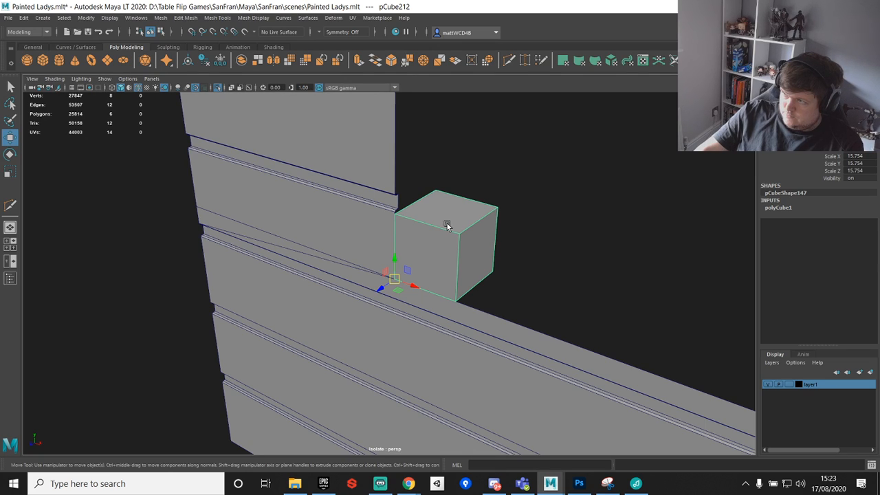
scroll(450, 227, down, 8)
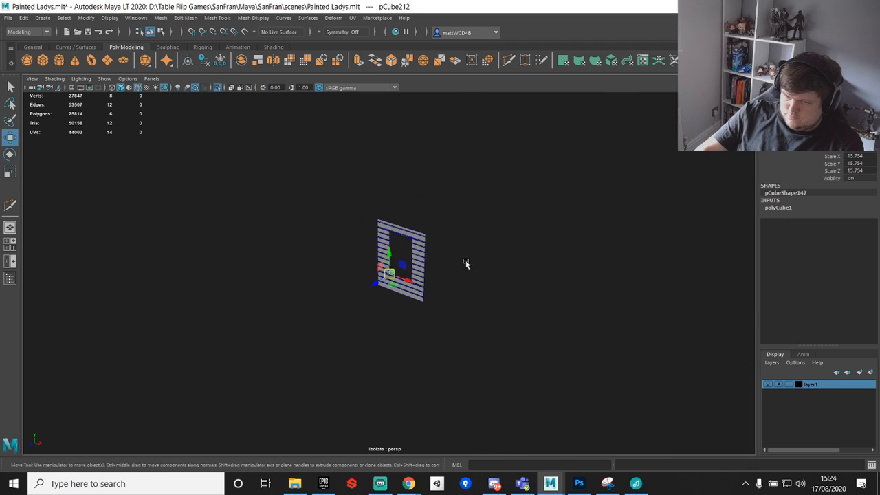
click(218, 87)
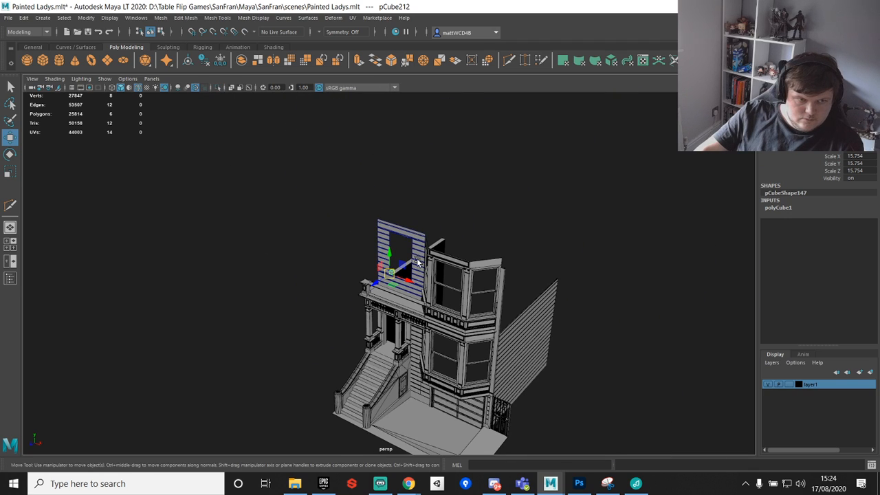
Step: Duplicate the pilaster frame around the upper bay window's front and move the copy away in front of the siding panel
alt+drag(435, 280, 447, 277)
alt+middle_drag(446, 277, 426, 256)
scroll(426, 256, up, 3)
alt+drag(426, 256, 486, 220)
scroll(478, 239, up, 5)
click(448, 225)
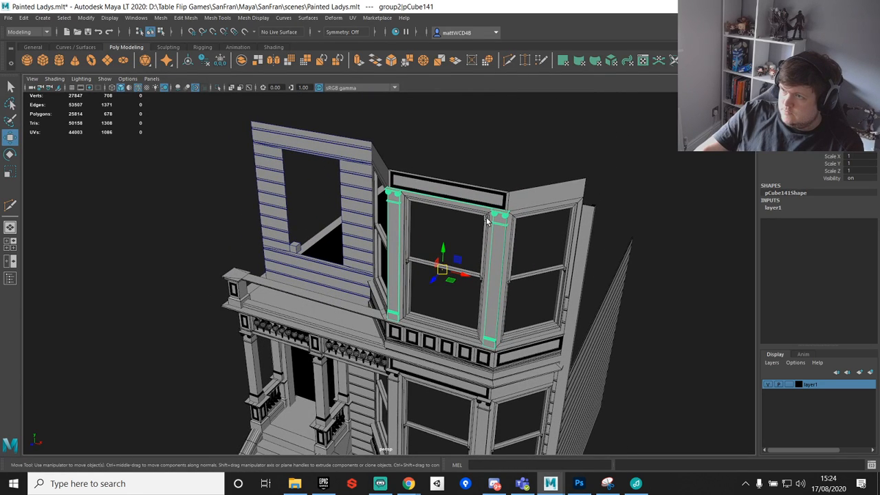
alt+middle_drag(440, 299, 467, 312)
key(ctrl+d)
drag(491, 288, 194, 257)
Step: Extract one pilaster's faces from the duplicated frame, delete the other pilaster with the connecting rail, and select the remaining shaft in object mode
key(q)
alt+middle_drag(177, 157, 271, 177)
right_drag(271, 176, 270, 206)
drag(180, 122, 343, 327)
drag(315, 136, 208, 324)
alt+middle_drag(233, 205, 314, 287)
scroll(315, 287, up, 4)
alt+drag(314, 287, 316, 292)
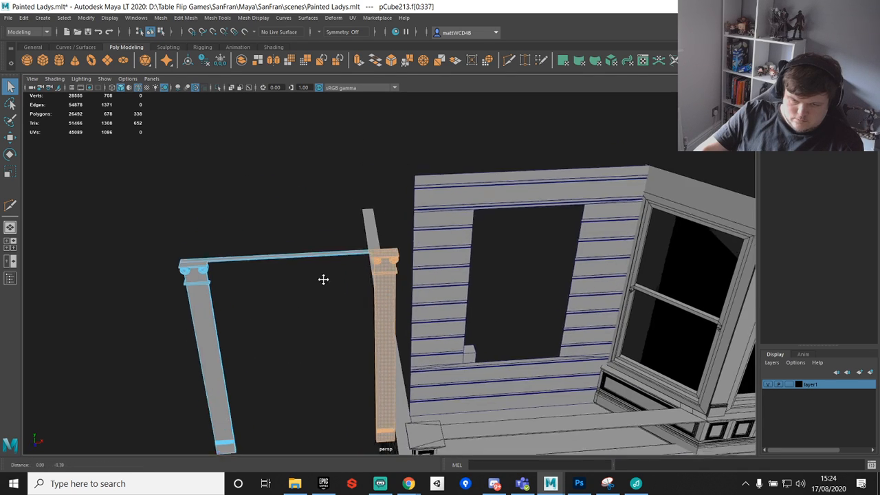
alt+middle_drag(316, 292, 328, 253)
shift+right_drag(407, 233, 391, 396)
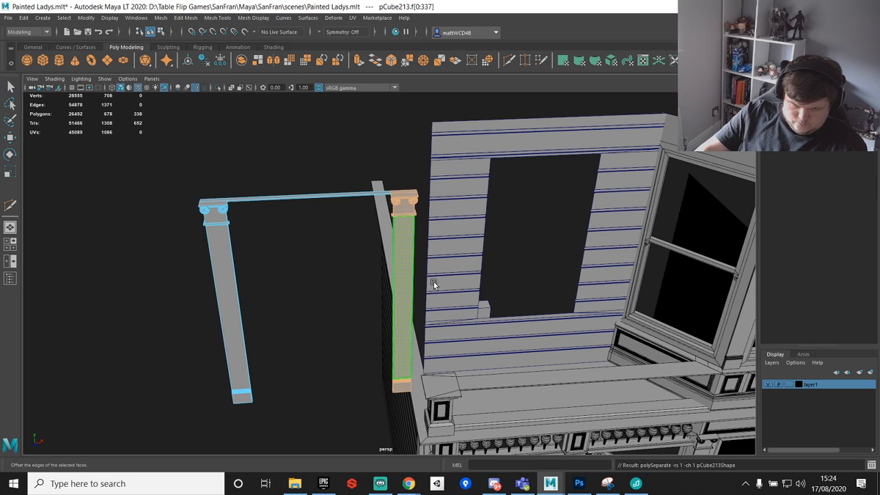
key(Delete)
right_drag(401, 200, 373, 180)
click(401, 201)
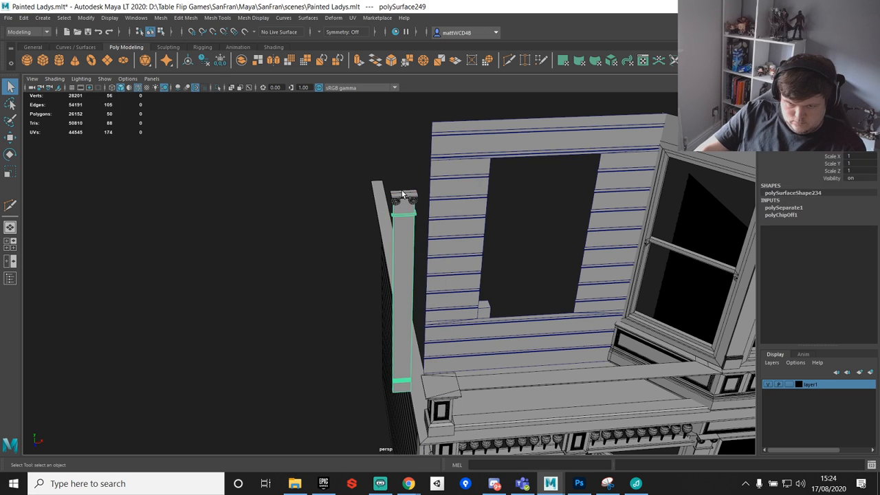
Step: Delete the scroll capital's separate pieces from the duplicated pilaster, keeping only the shaft
key(f)
alt+drag(511, 245, 447, 205)
scroll(433, 258, down, 5)
drag(210, 145, 549, 345)
ctrl+click(387, 358)
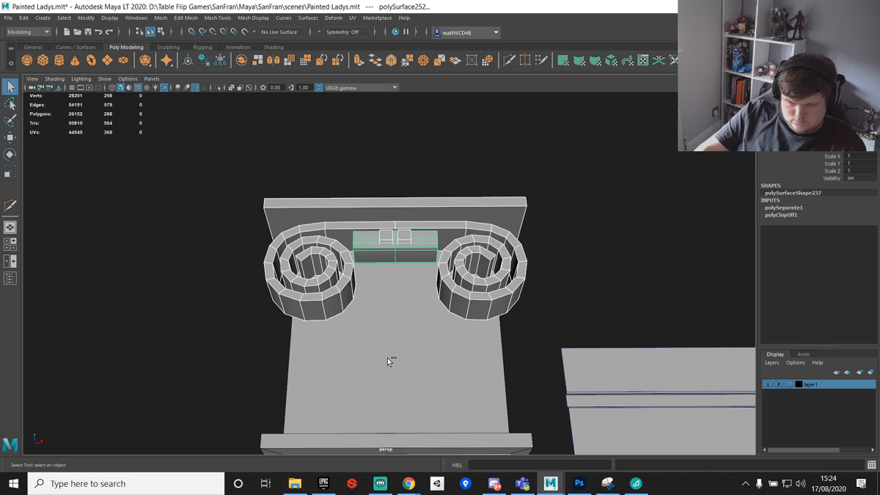
key(Delete)
Step: Move the pilaster shaft's pivot to its lower corner and snap the shaft onto the cube at the opening's lower outer corner
alt+drag(487, 307, 433, 300)
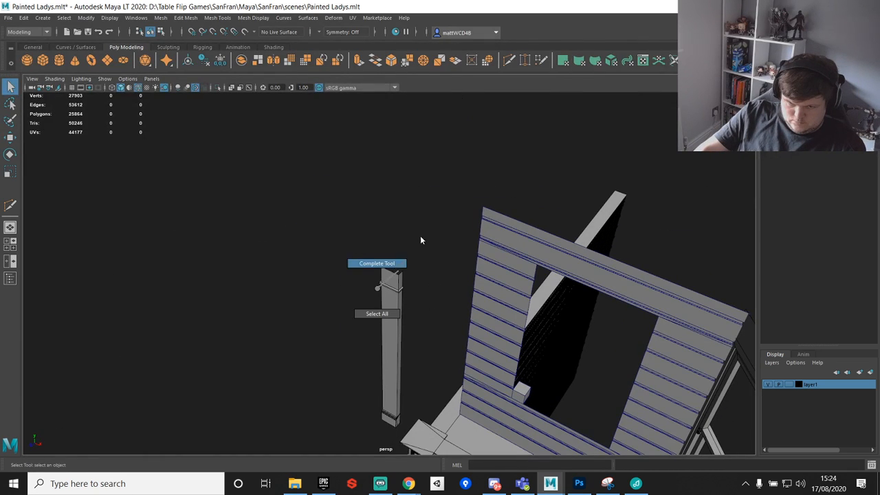
click(394, 305)
key(w)
alt+middle_drag(424, 358, 408, 259)
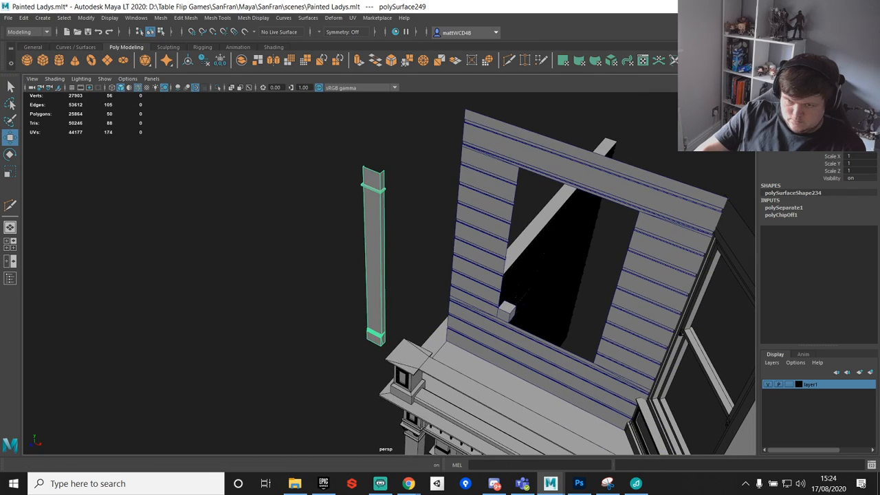
click(722, 61)
click(737, 61)
key(d)
key(v)
drag(376, 269, 496, 321)
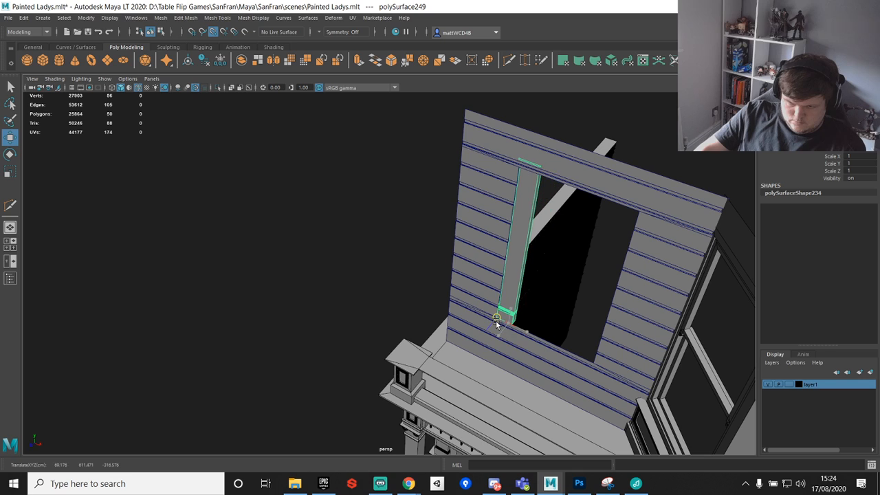
Step: Delete the helper cube behind the pilaster's base
alt+right_drag(497, 321, 570, 312)
alt+drag(523, 294, 479, 286)
alt+right_drag(479, 285, 514, 234)
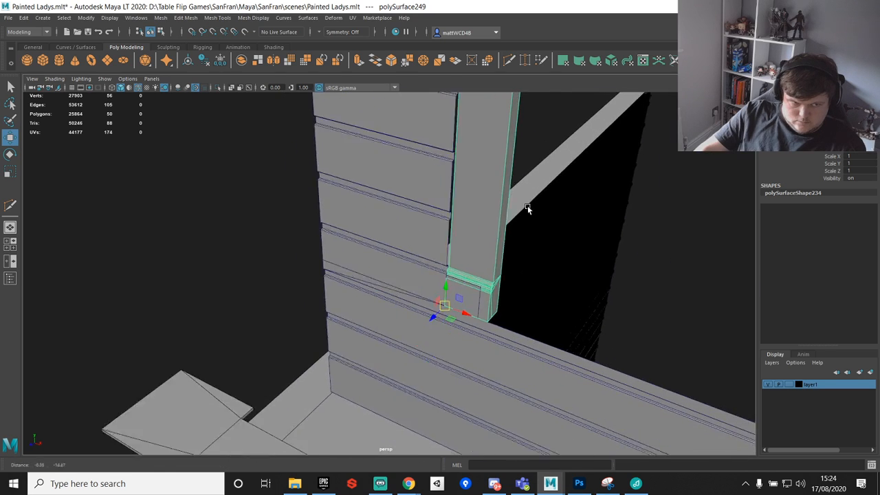
alt+middle_drag(515, 233, 527, 182)
alt+drag(527, 182, 495, 241)
click(509, 237)
key(Delete)
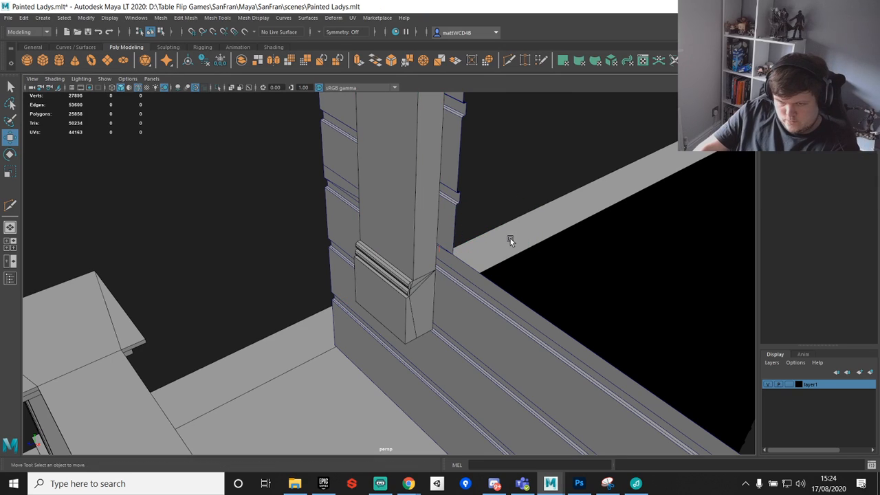
Step: Move the shaft's pivot to its lower back corner and snap the shaft onto the window opening's lower outer corner
click(410, 255)
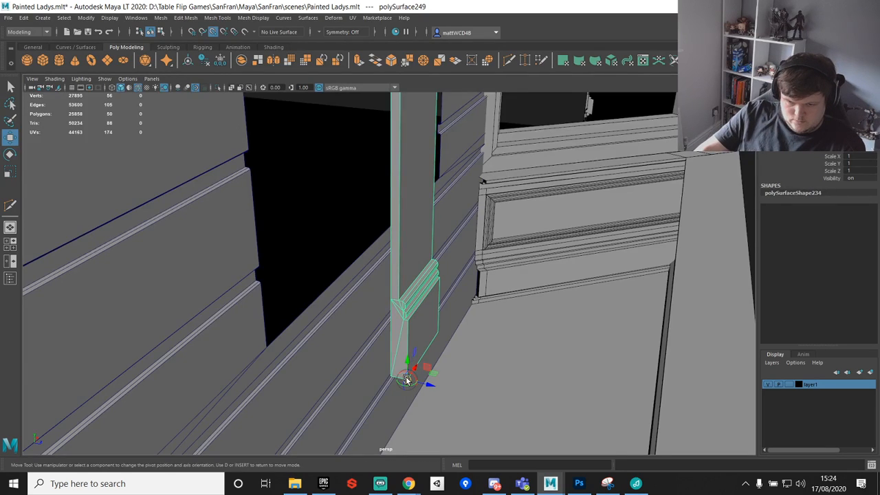
drag(404, 376, 286, 353)
scroll(286, 353, down, 10)
alt+drag(571, 299, 401, 218)
scroll(408, 302, up, 4)
key(q)
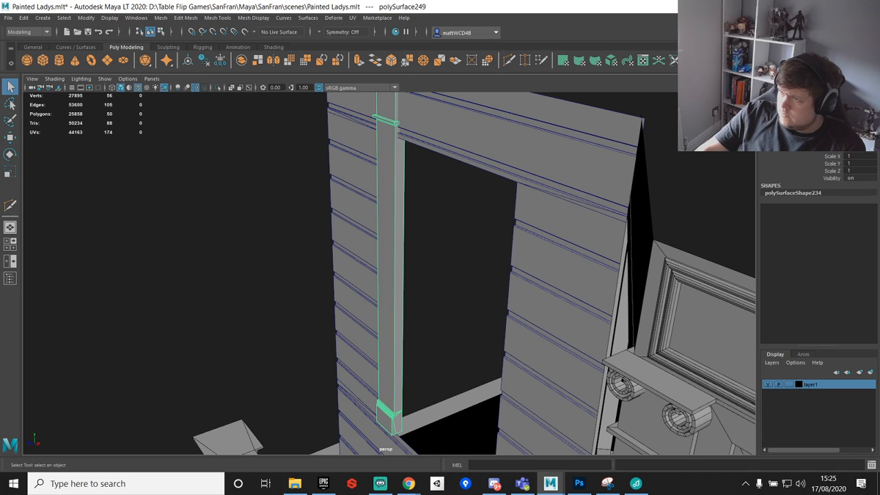
Step: Select the vertices at the shaft's upper end and lower them to just beneath the opening's top edge
alt+middle_drag(355, 161, 373, 184)
alt+right_drag(374, 184, 440, 275)
alt+middle_drag(426, 165, 422, 209)
right_drag(425, 175, 326, 163)
drag(355, 112, 532, 267)
key(w)
drag(424, 146, 423, 222)
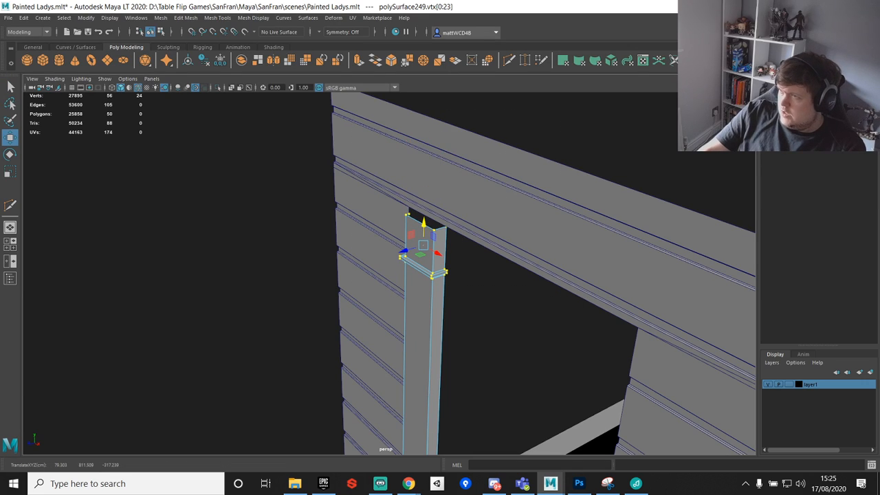
Step: Switch to Google Maps Street View and examine the upper balcony window's frame and trim on the reference house and its neighbour
key(alt+Tab)
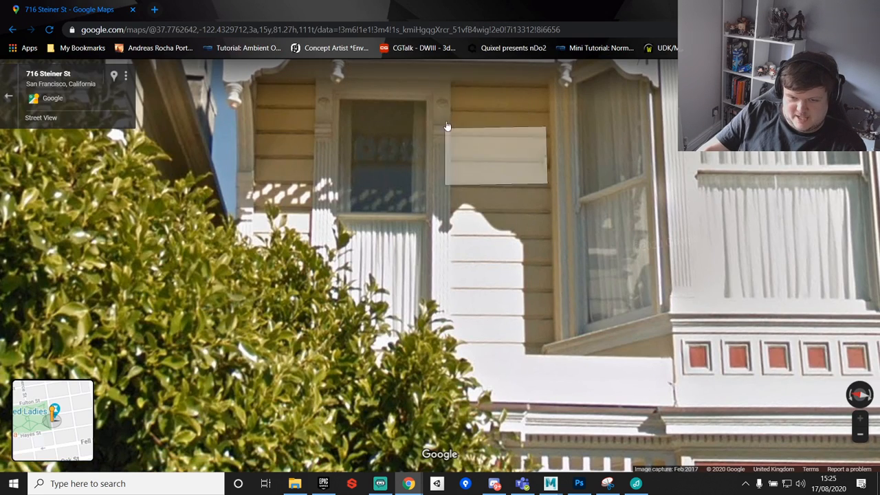
drag(491, 215, 495, 152)
scroll(496, 152, down, 5)
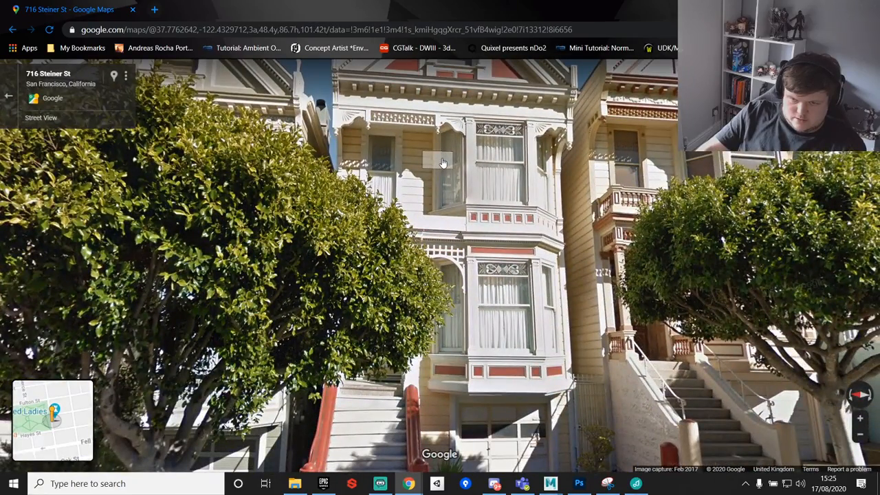
drag(549, 168, 238, 103)
drag(711, 379, 450, 305)
click(602, 334)
drag(308, 215, 658, 299)
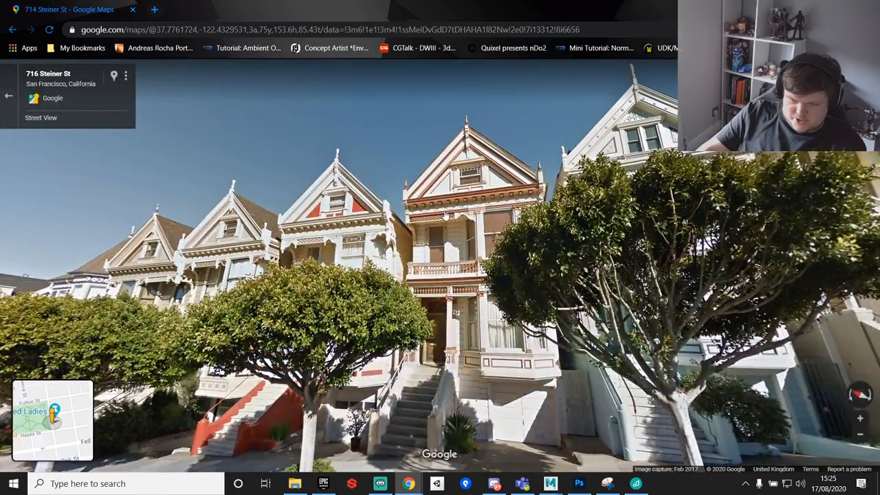
scroll(445, 216, up, 5)
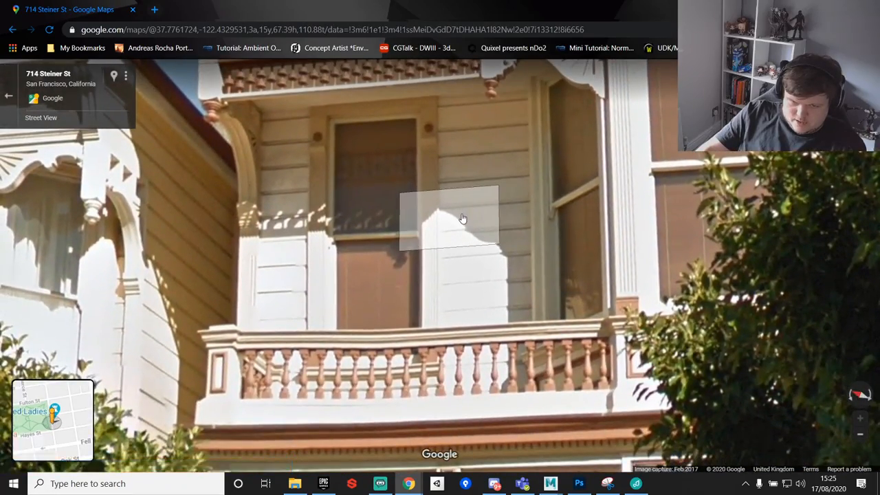
drag(464, 221, 627, 186)
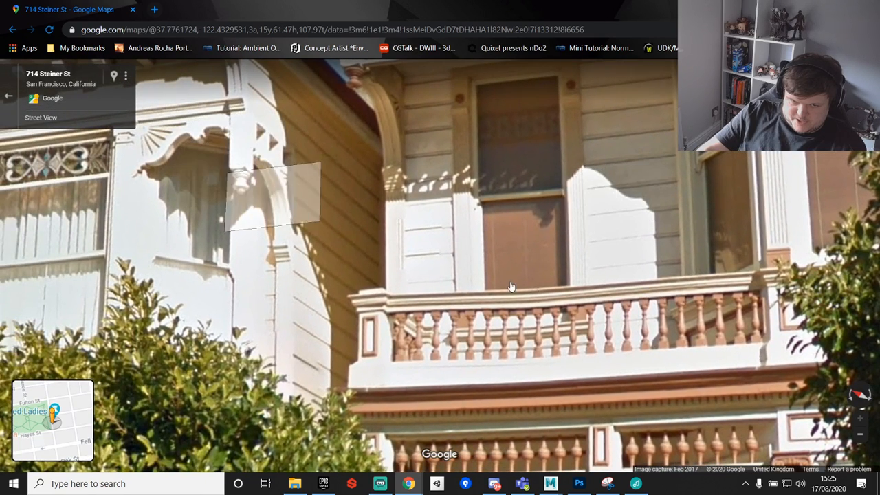
drag(589, 259, 465, 350)
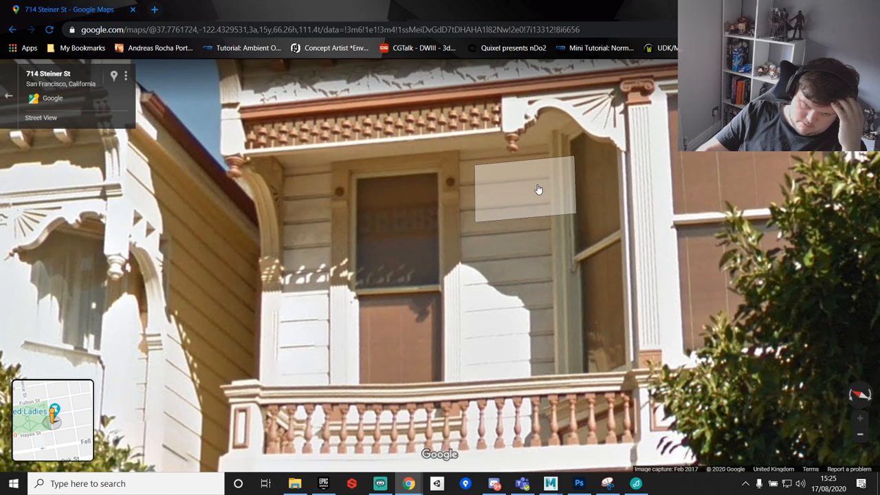
click(538, 190)
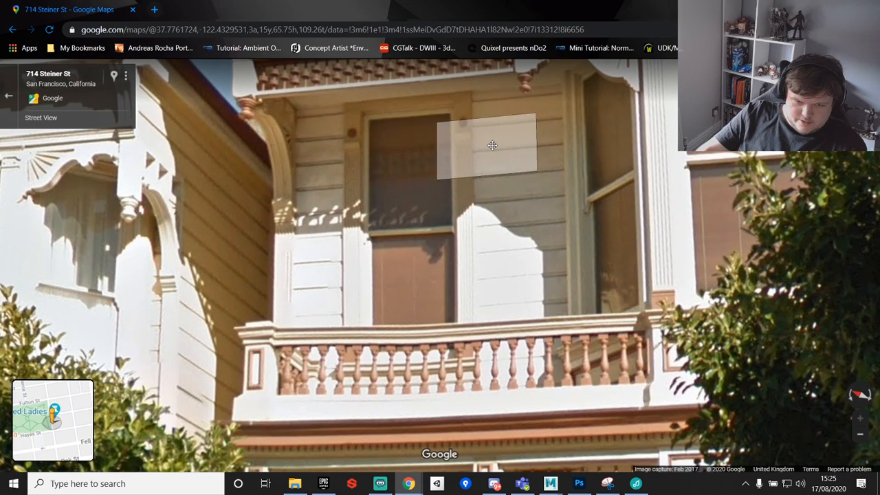
drag(492, 145, 477, 152)
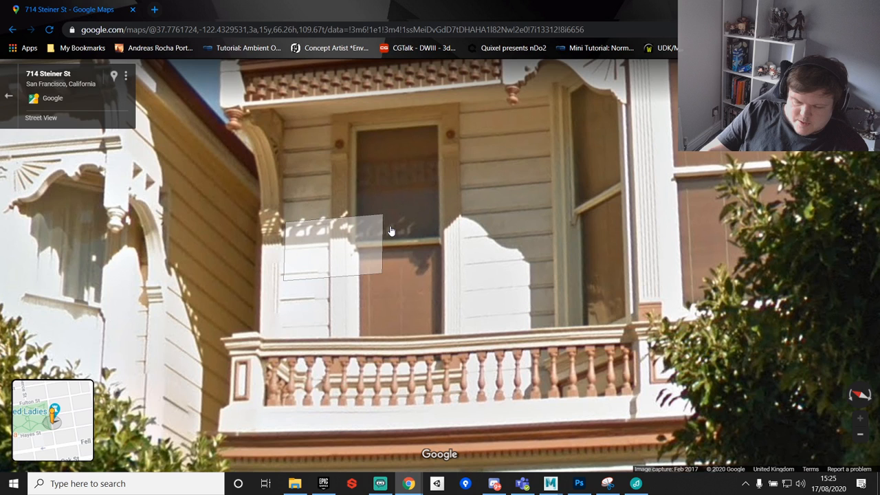
Step: Switch back to Maya LT, duplicate the front bay window's sash frame, and move the copy in front of the siding opening
key(alt+Tab)
alt+drag(454, 253, 497, 279)
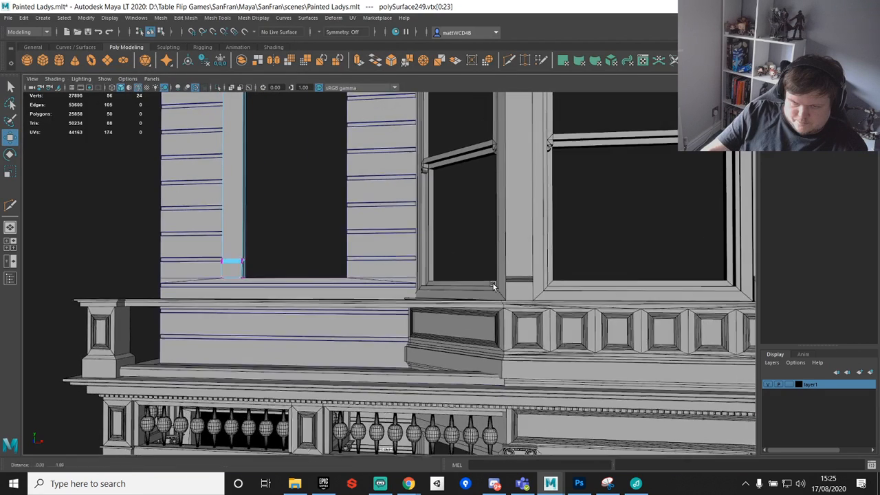
alt+middle_drag(497, 279, 469, 359)
click(530, 240)
scroll(512, 275, down, 4)
alt+middle_drag(510, 276, 534, 316)
mouse_move(514, 400)
shift+mouse_down()
mouse_move(369, 394)
mouse_move(280, 369)
shift+mouse_up()
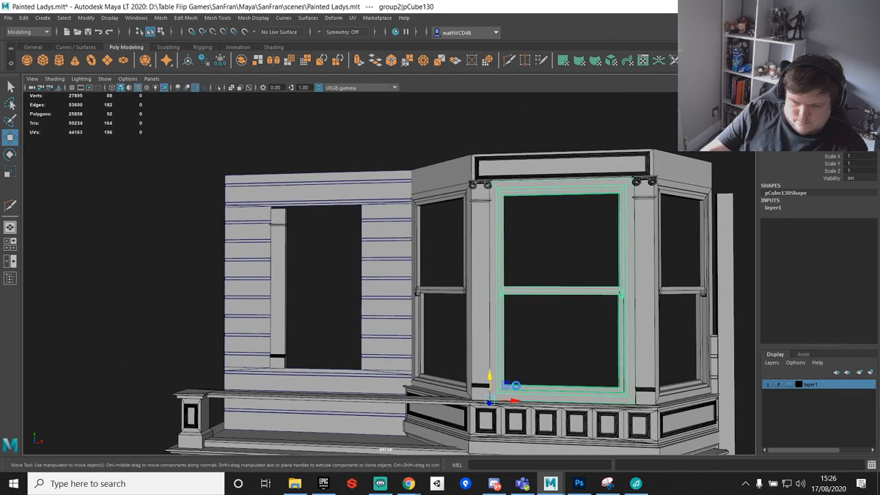
Step: Narrow the duplicated window frame by scaling it along X to 0.799
alt+drag(296, 210, 332, 249)
scroll(338, 268, up, 3)
alt+middle_drag(346, 289, 430, 202)
key(e)
key(r)
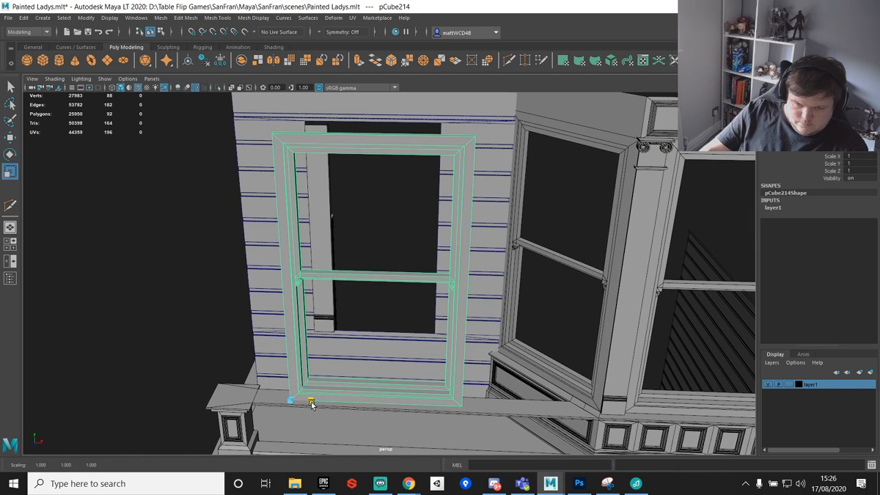
drag(310, 403, 309, 405)
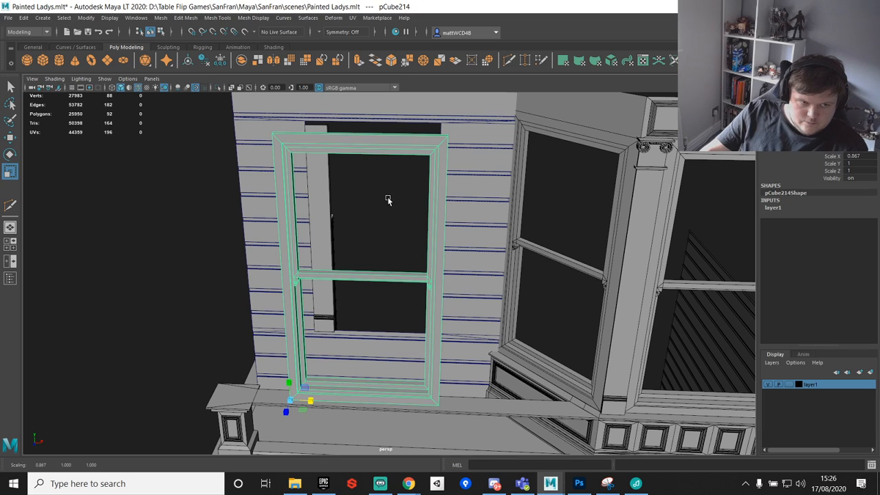
key(ctrl+z)
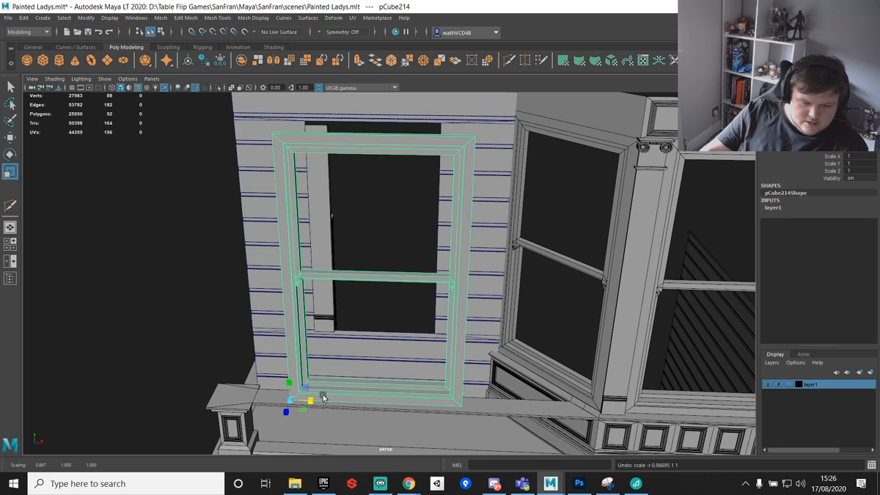
drag(310, 400, 306, 400)
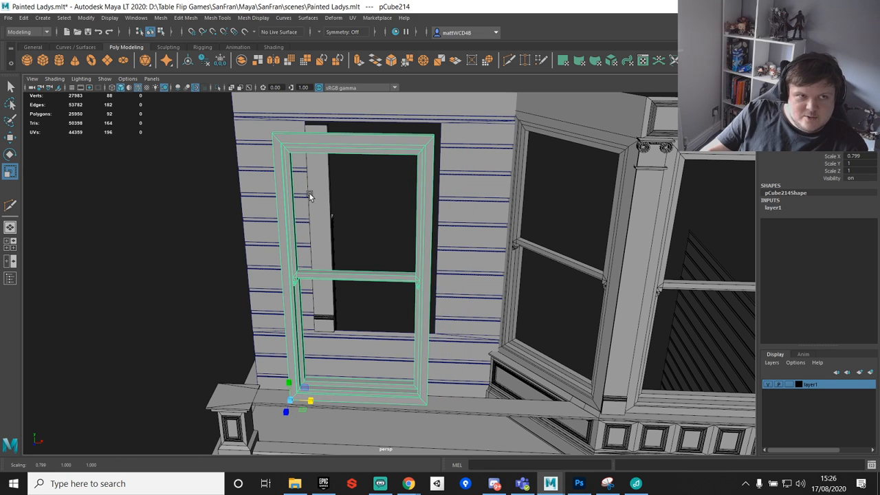
Step: Move the frame's pivot to its upper outer corner and snap the frame onto the pilaster's upper outer corner
alt+middle_drag(361, 232, 375, 208)
drag(305, 383, 287, 106)
alt+middle_drag(349, 185, 328, 273)
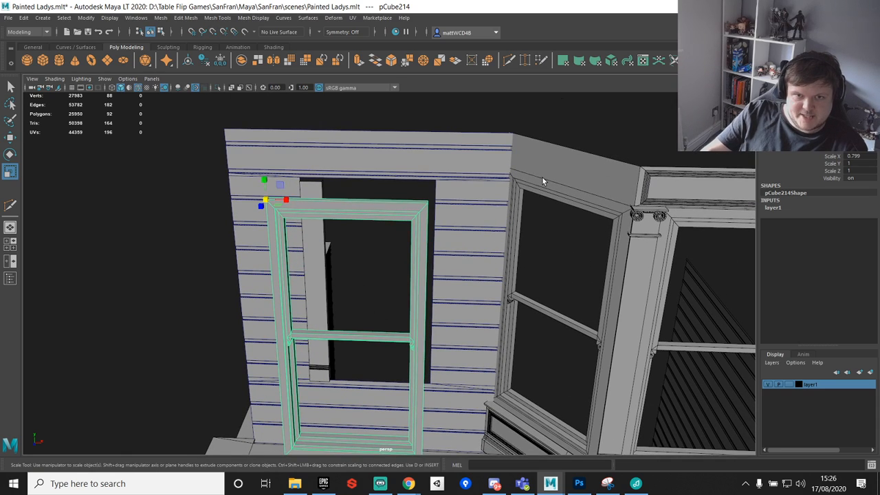
key(w)
key(v)
drag(264, 198, 302, 182)
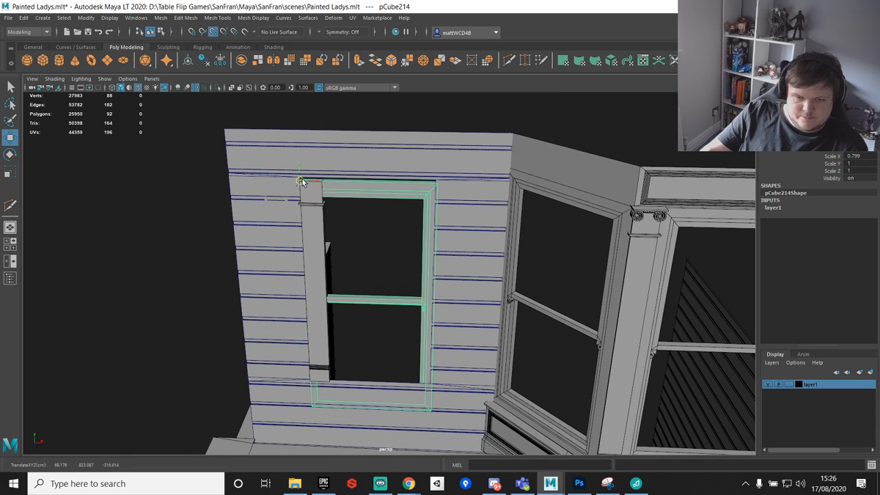
Step: Slide the window frame sideways until its outer edge meets the pilaster's inner edge
alt+middle_drag(370, 281, 389, 247)
scroll(389, 247, up, 2)
scroll(367, 232, down, 2)
alt+drag(367, 231, 367, 263)
scroll(367, 263, up, 4)
alt+middle_drag(367, 264, 404, 275)
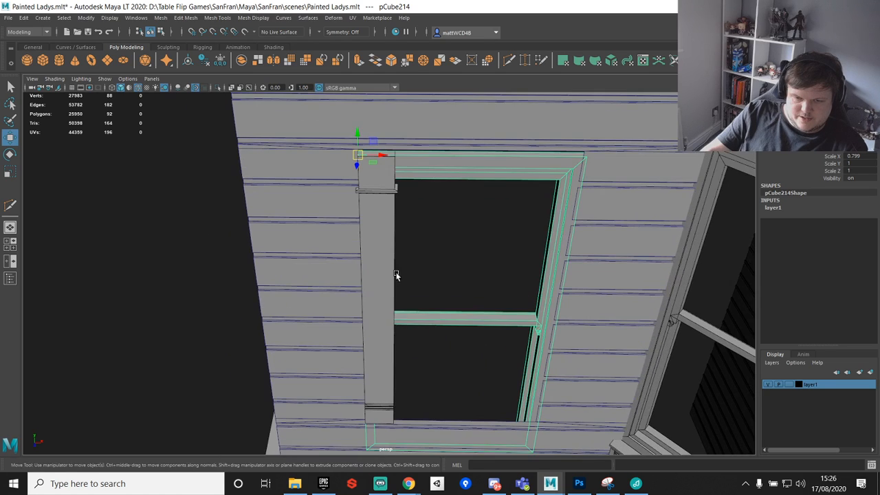
click(373, 240)
alt+drag(392, 238, 389, 308)
click(377, 301)
alt+middle_drag(377, 301, 387, 220)
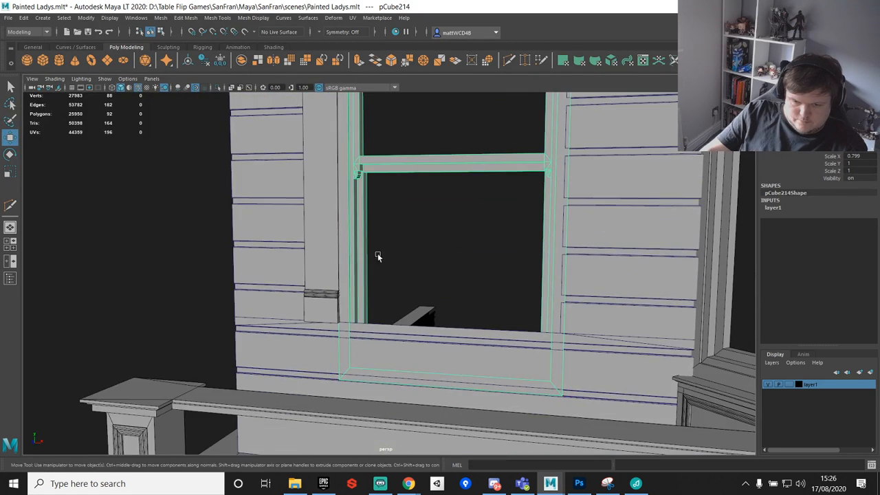
scroll(387, 221, up, 3)
scroll(411, 182, down, 5)
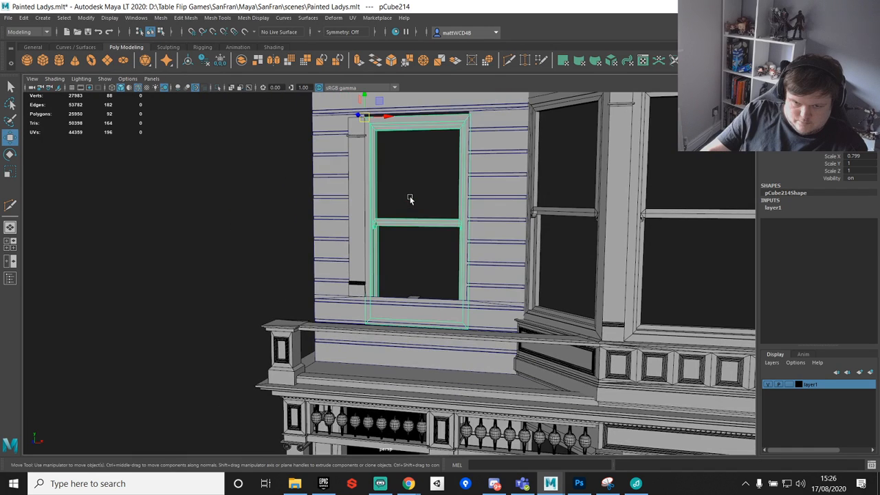
Step: Raise the window frame clear of the opening's base and move its pivot to its lower outer corner
drag(367, 105, 371, 44)
alt+middle_drag(371, 158, 372, 239)
key(d)
key(v)
drag(362, 139, 352, 363)
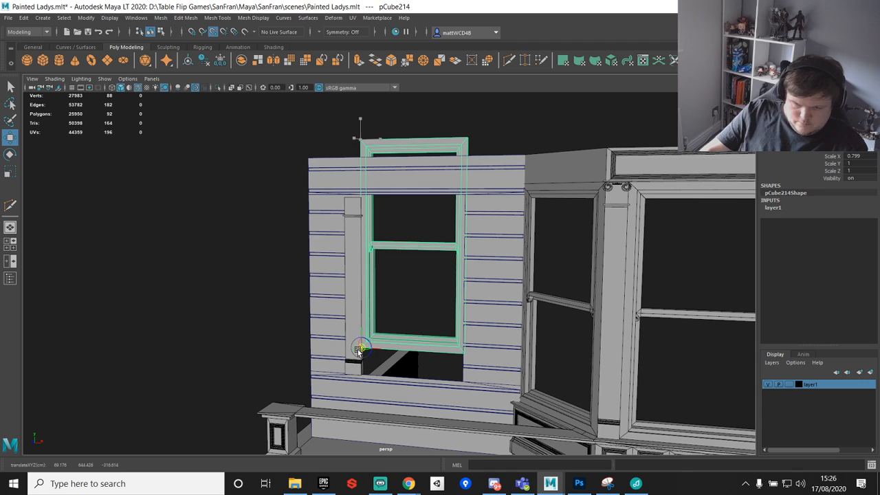
Step: Align the frame's lower corner with the opening's base beside the pilaster and set the frame back into the wall's depth
scroll(369, 327, up, 5)
scroll(369, 284, up, 1)
drag(347, 300, 390, 304)
alt+drag(432, 272, 515, 226)
alt+middle_drag(496, 256, 506, 344)
scroll(506, 342, down, 5)
alt+drag(505, 330, 439, 269)
alt+middle_drag(438, 269, 540, 361)
scroll(540, 361, up, 5)
alt+drag(540, 361, 623, 296)
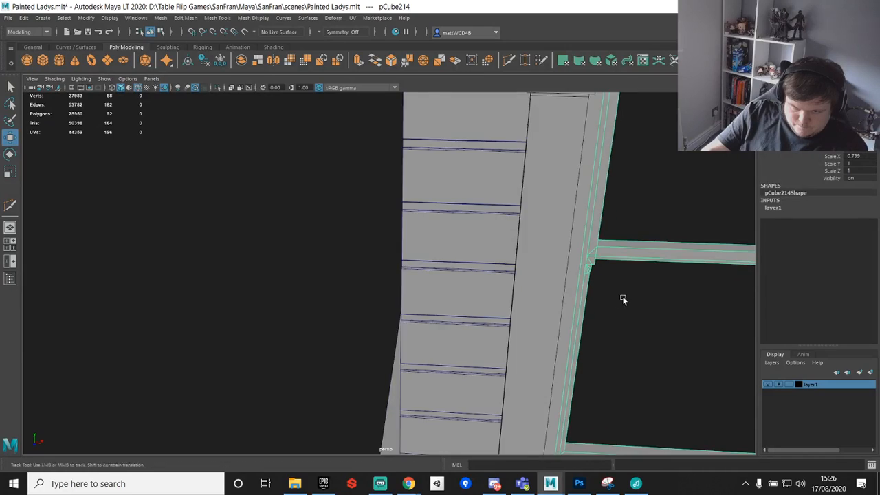
alt+middle_drag(623, 296, 397, 260)
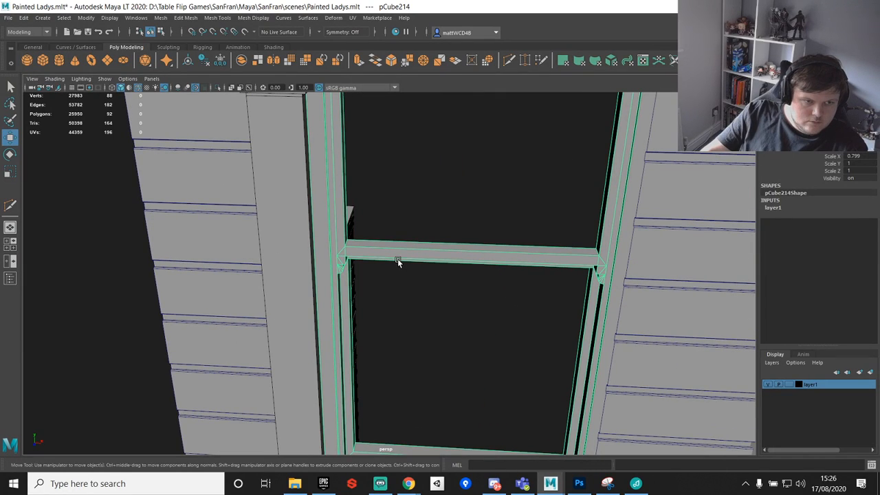
Step: In the front view, select the vertices of the frame's bay-side half and shift them horizontally to fit the opening's edge
key(space)
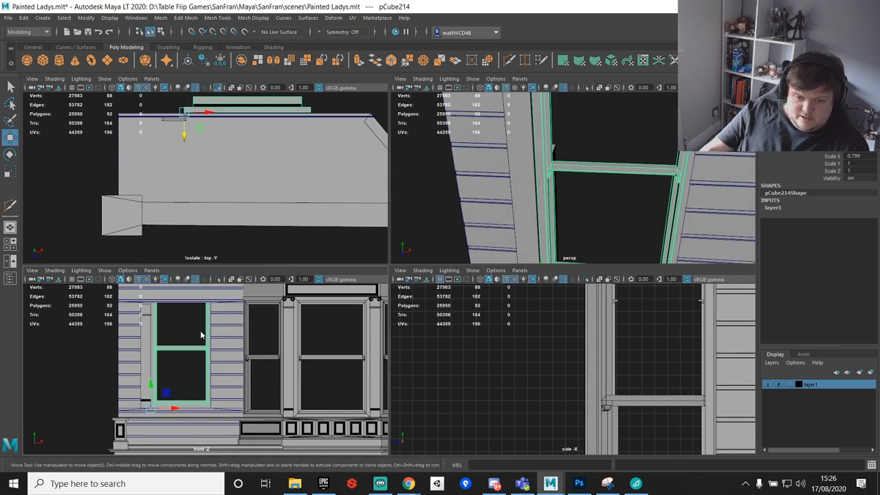
key(space)
alt+middle_drag(403, 226, 405, 257)
key(q)
right_drag(347, 265, 274, 229)
drag(374, 96, 470, 442)
scroll(397, 234, up, 2)
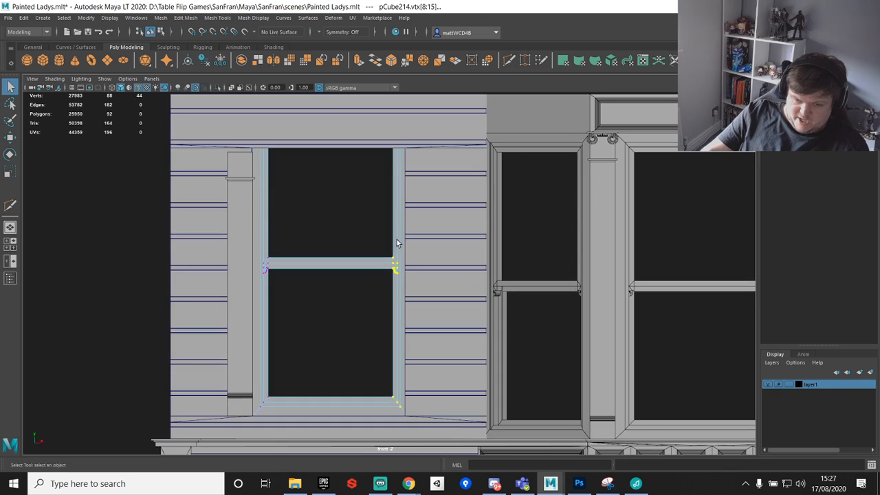
scroll(408, 281, up, 3)
key(w)
mouse_move(426, 256)
mouse_down()
mouse_move(414, 258)
mouse_move(428, 260)
mouse_up()
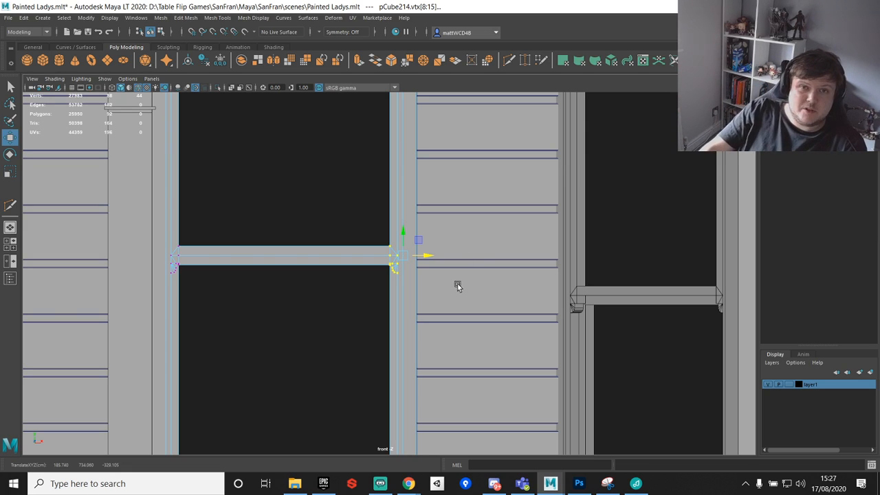
scroll(725, 392, up, 1)
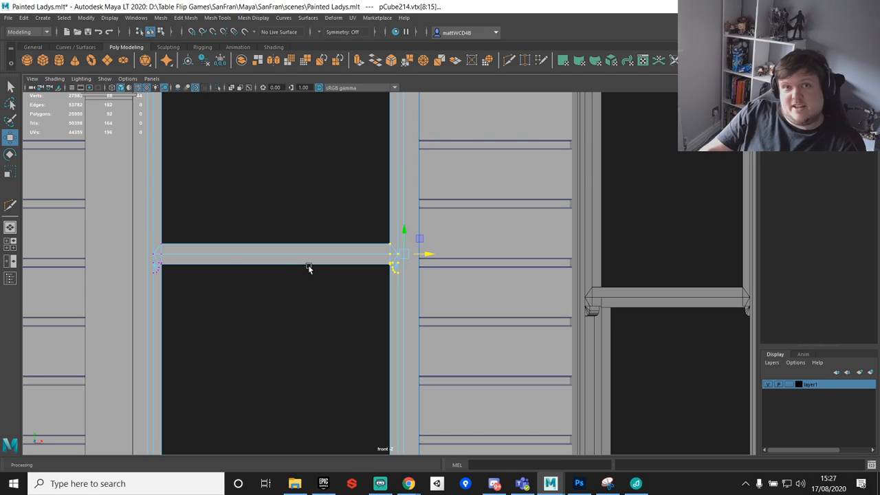
Step: Select the window frame's vertices above its bottom rail and lower them to reduce the frame's height
scroll(321, 258, down, 2)
scroll(323, 256, down, 3)
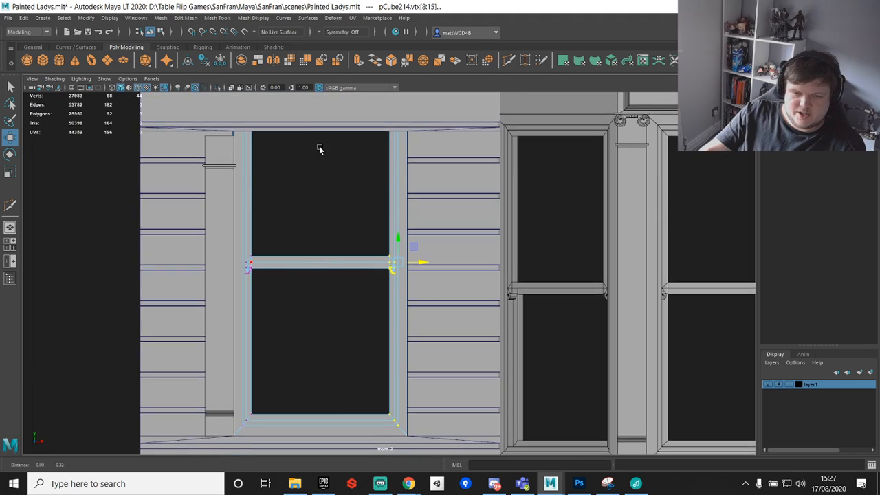
key(q)
drag(192, 130, 525, 378)
alt+middle_drag(414, 319, 379, 273)
key(w)
drag(344, 195, 344, 219)
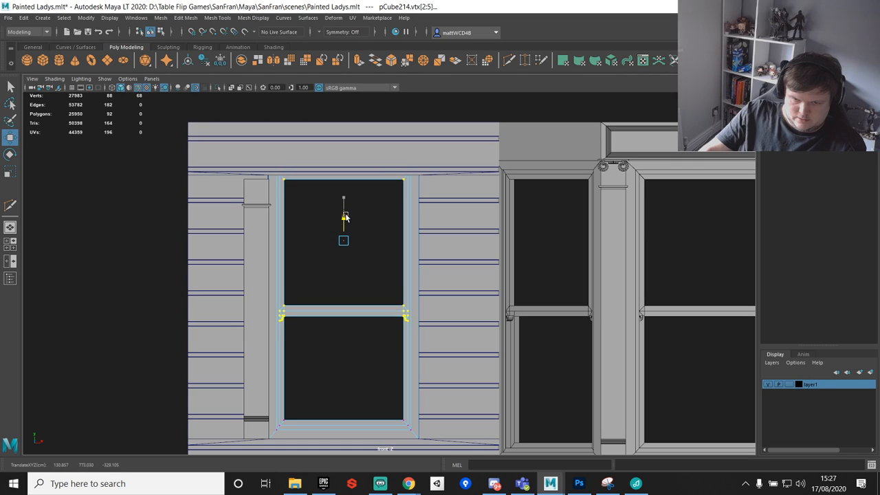
Step: Select the frame's top-rail vertices and lower them until the frame's head fits the top of the wall opening
key(q)
drag(222, 103, 545, 250)
key(w)
alt+middle_drag(358, 159, 348, 180)
drag(348, 181, 348, 193)
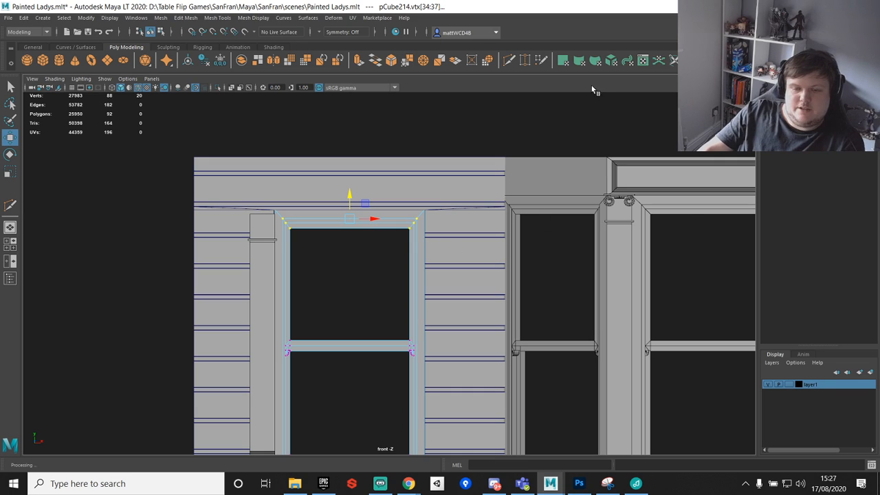
click(350, 194)
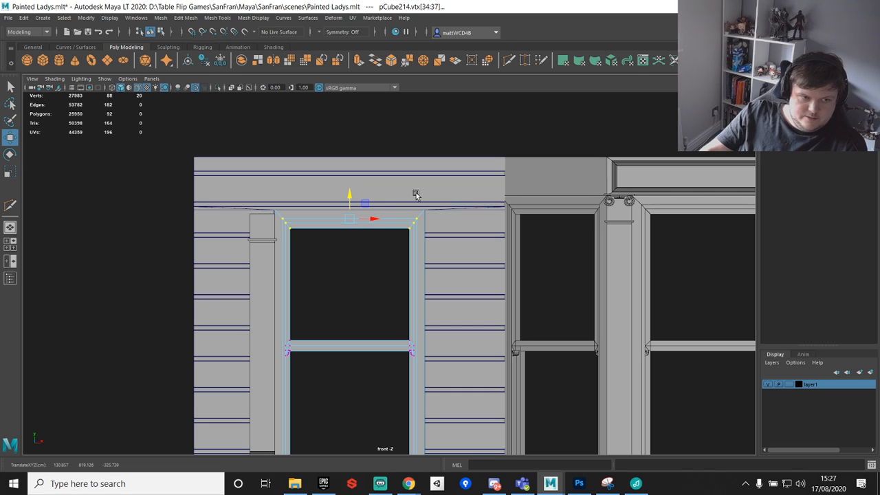
Step: Raise the upper vertices of the pilaster beside the window until its top is level with the frame's head
key(q)
click(260, 230)
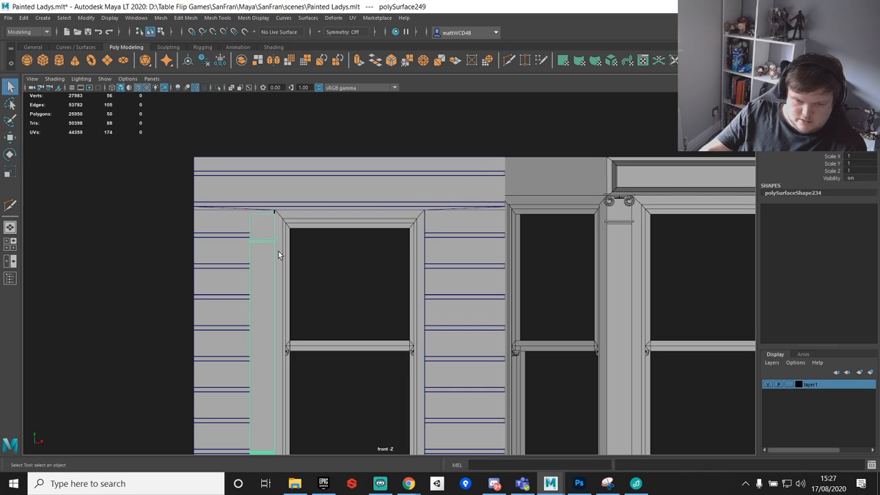
alt+middle_drag(270, 240, 331, 167)
right_drag(330, 164, 269, 149)
alt+middle_drag(340, 179, 351, 207)
key(w)
drag(336, 169, 337, 164)
key(f)
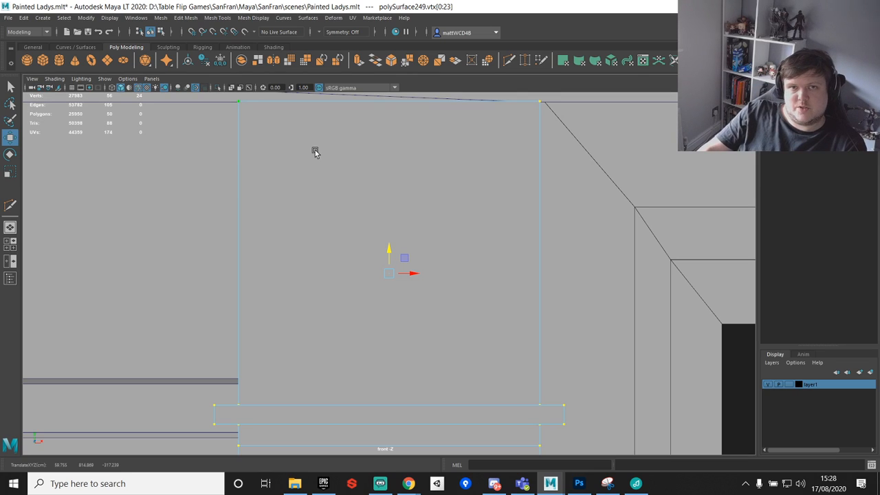
scroll(454, 300, down, 2)
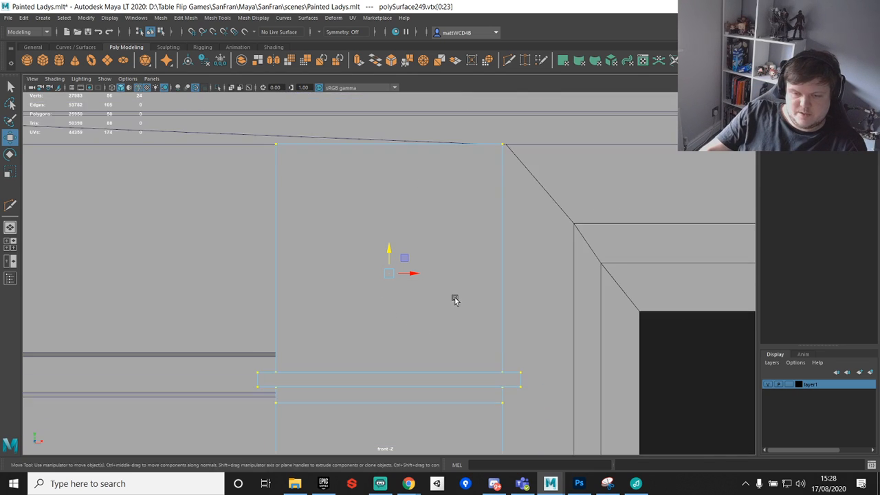
scroll(454, 300, down, 2)
Step: Save the scene and align the pilaster's topmost vertices vertically with the opening's upper edge using vertex snapping
key(q)
click(286, 159)
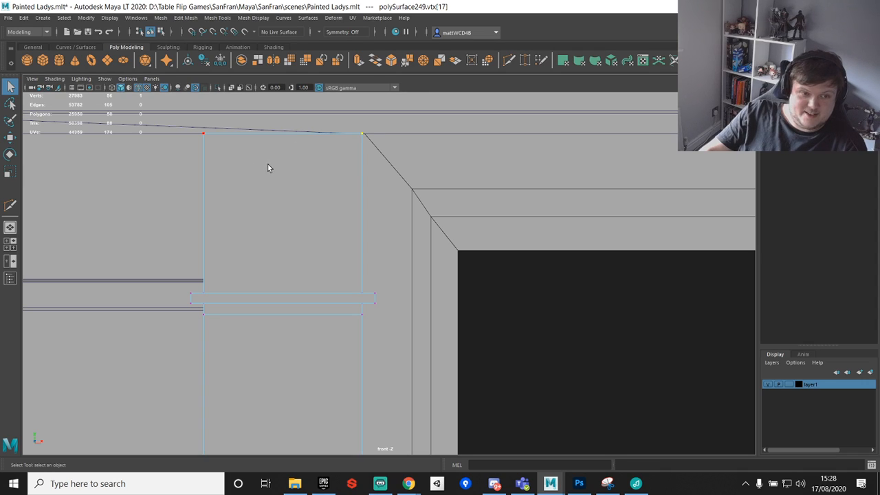
key(ctrl+s)
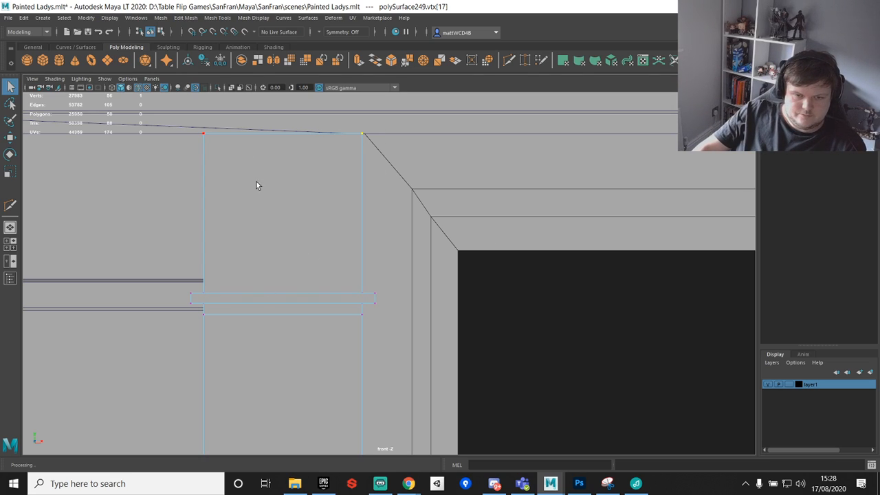
drag(180, 116, 425, 178)
alt+middle_drag(327, 161, 368, 213)
key(w)
key(v)
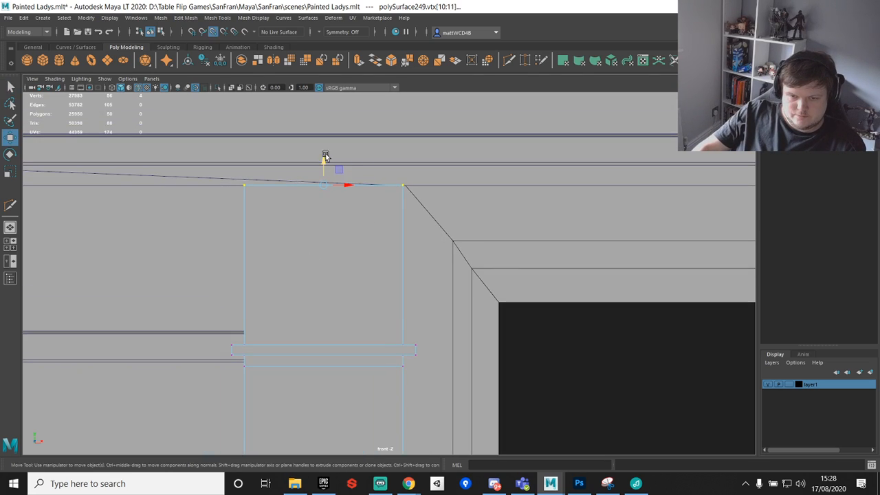
key(q)
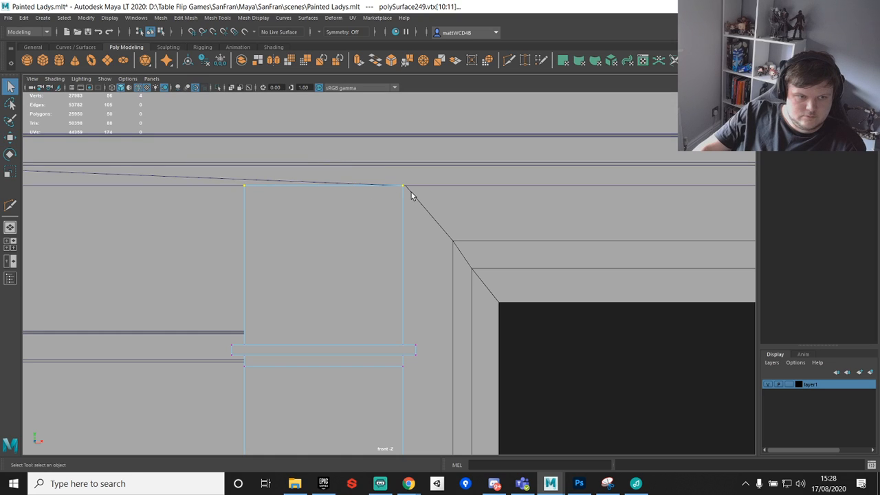
Step: Select the pilaster's upper moulding vertices and examine how the moulding and pilaster sit against the wall in perspective
scroll(405, 190, down, 3)
alt+middle_drag(407, 233, 402, 129)
scroll(281, 260, up, 1)
drag(220, 191, 542, 320)
key(space)
key(space)
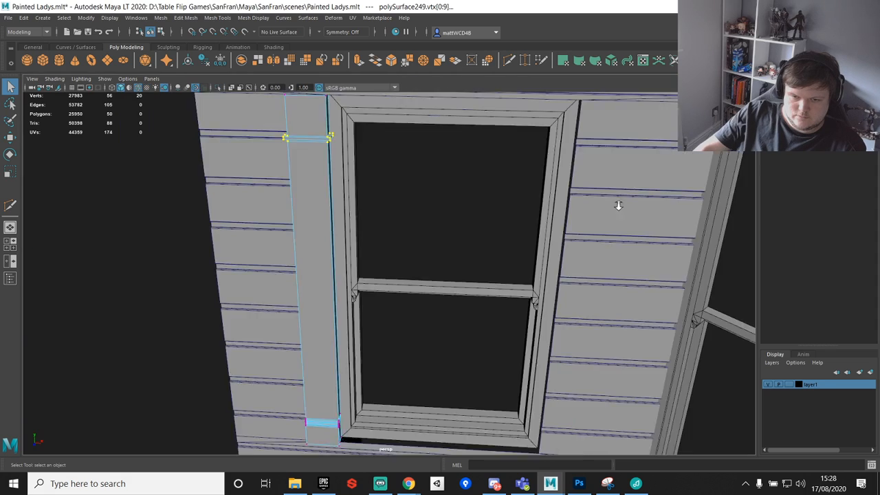
alt+drag(614, 204, 470, 207)
scroll(471, 207, up, 3)
alt+middle_drag(470, 208, 489, 265)
alt+middle_drag(415, 190, 404, 239)
scroll(405, 238, up, 3)
alt+drag(400, 237, 509, 241)
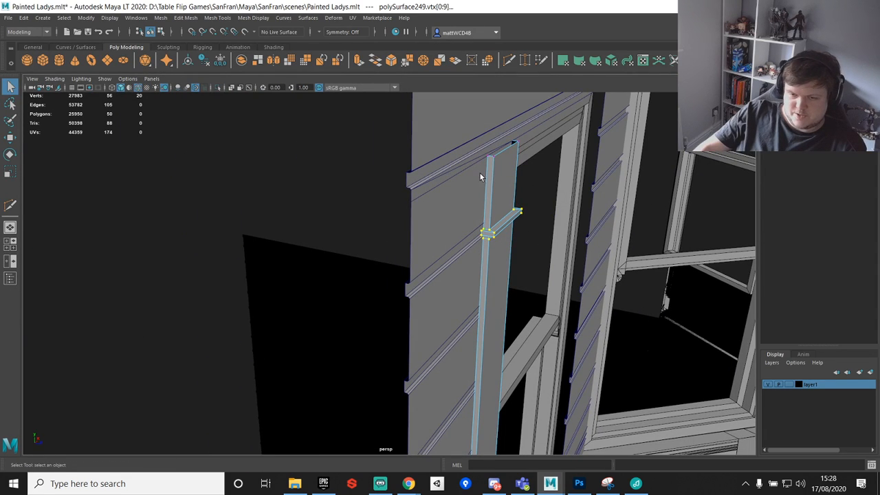
scroll(626, 250, down, 2)
alt+drag(625, 254, 529, 274)
scroll(528, 356, down, 2)
alt+middle_drag(502, 399, 461, 204)
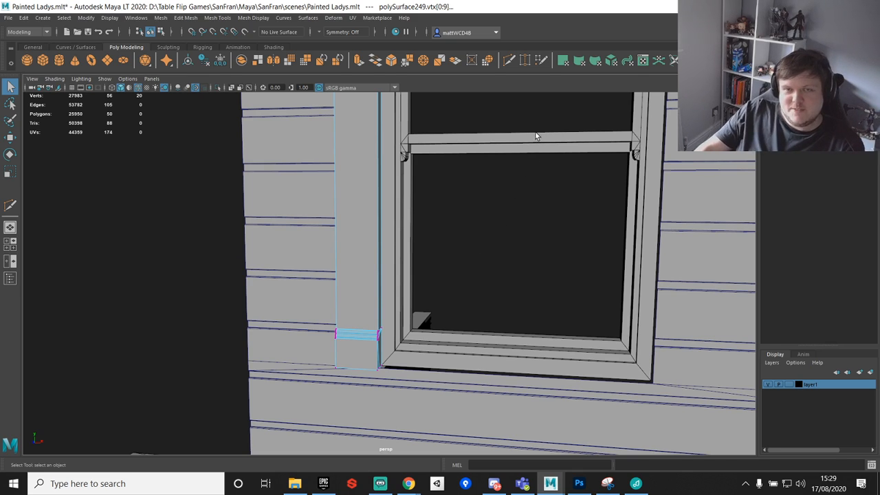
Step: Select the window frame and examine its lower edge and the junction with the pilaster base from several angles
scroll(492, 305, down, 4)
alt+middle_drag(492, 302, 487, 260)
alt+drag(506, 231, 480, 241)
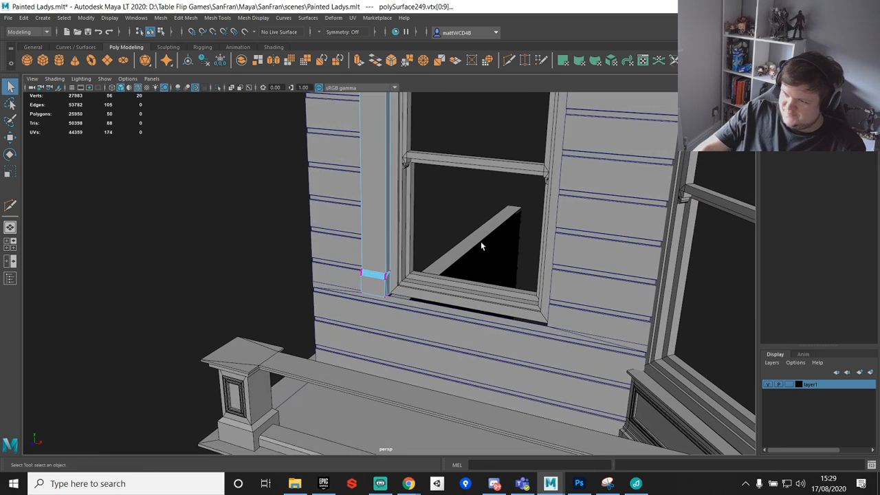
scroll(440, 323, up, 5)
alt+drag(490, 305, 490, 276)
click(431, 320)
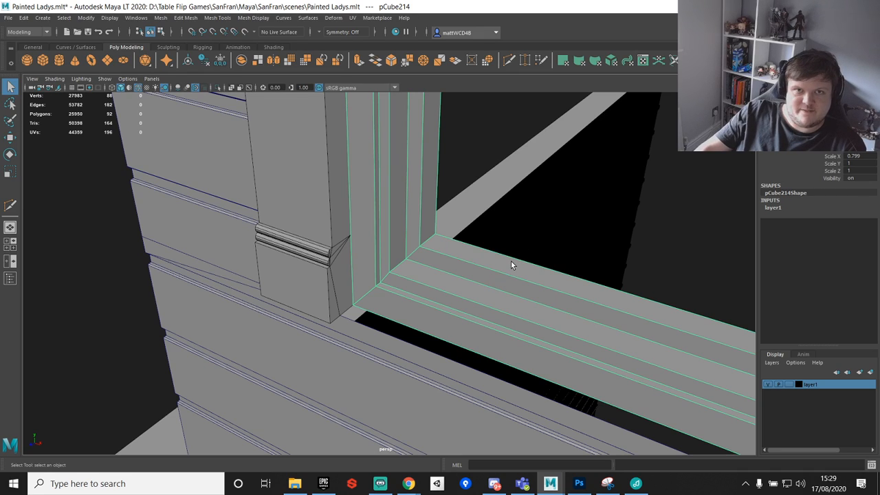
alt+right_drag(535, 263, 442, 296)
alt+drag(442, 296, 475, 265)
alt+middle_drag(475, 263, 441, 279)
alt+drag(441, 279, 442, 273)
alt+right_drag(442, 273, 478, 252)
alt+drag(478, 251, 434, 267)
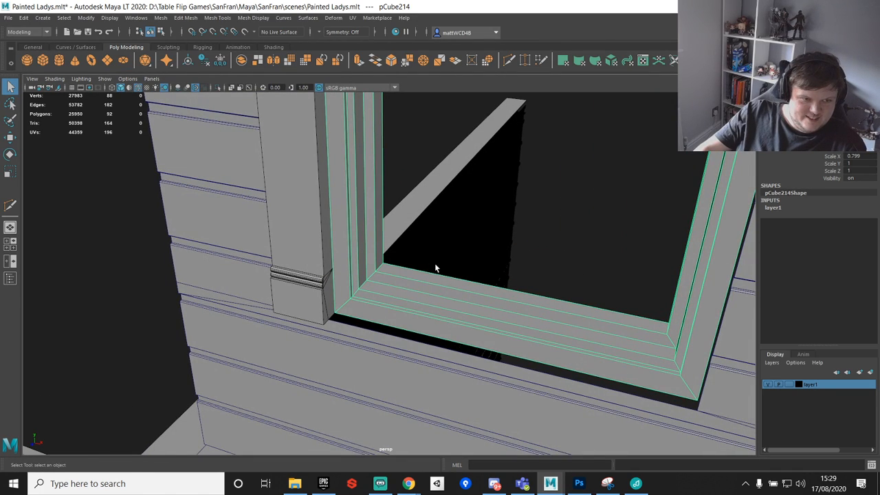
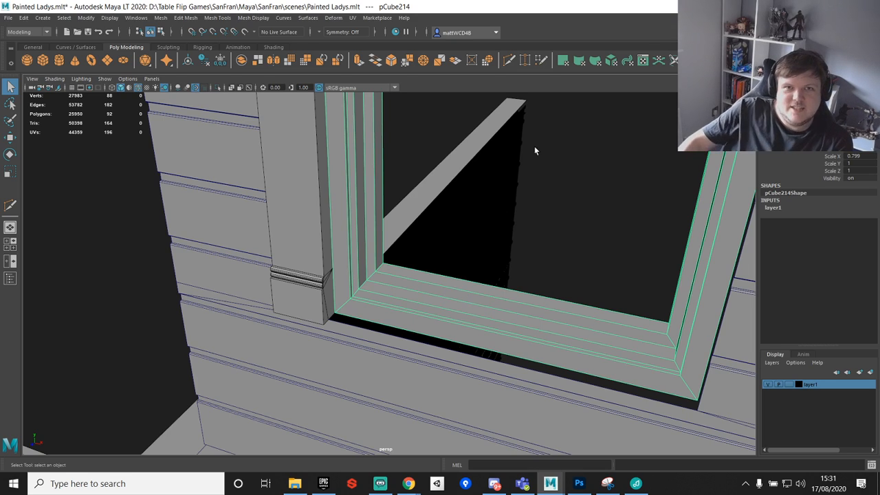
alt+drag(432, 191, 433, 244)
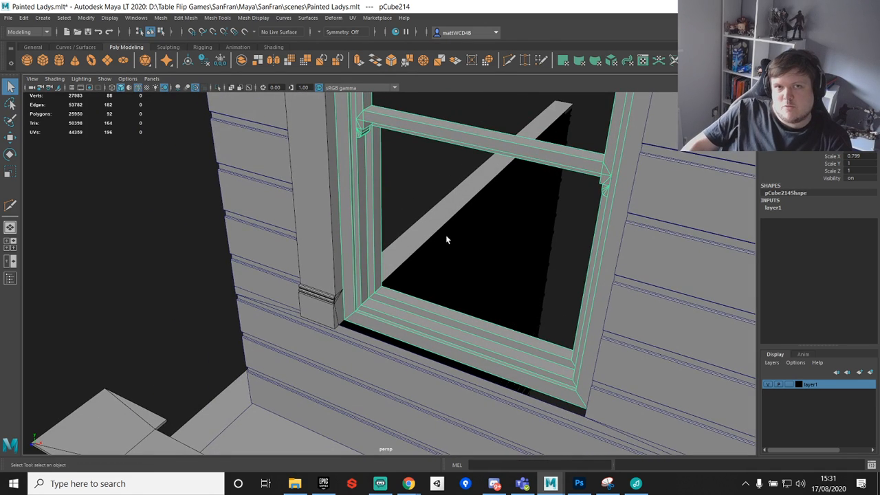
mouse_move(465, 216)
alt+mouse_down()
mouse_move(470, 190)
mouse_move(446, 236)
mouse_move(476, 220)
alt+mouse_up()
alt+middle_drag(476, 220, 482, 220)
scroll(482, 220, down, 3)
alt+drag(482, 220, 422, 231)
alt+middle_drag(422, 232, 463, 283)
alt+drag(464, 282, 460, 278)
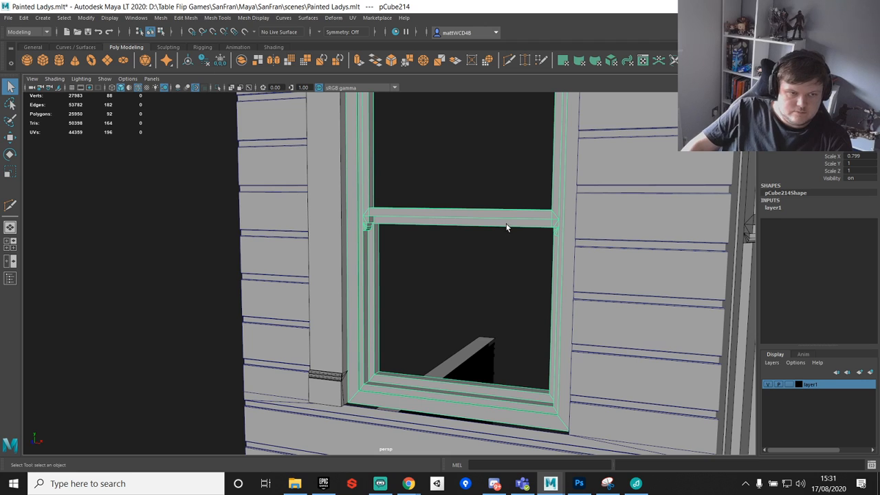
alt+drag(560, 304, 471, 288)
alt+middle_drag(471, 289, 460, 329)
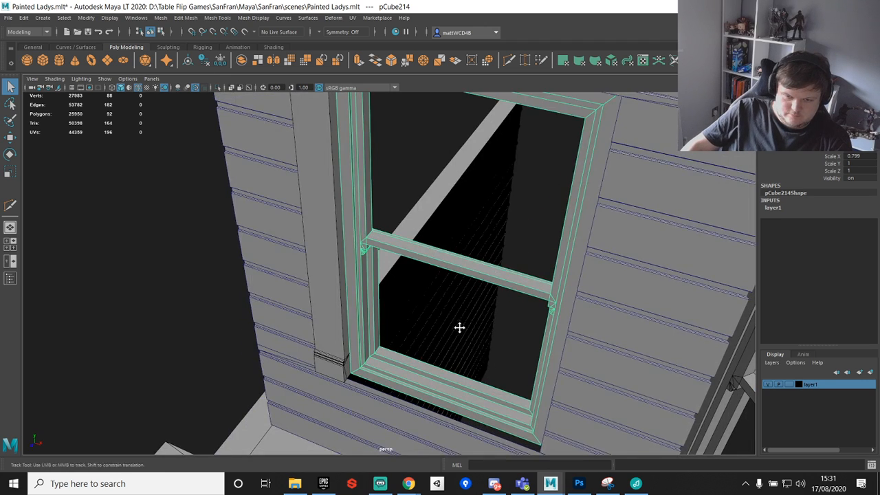
alt+drag(460, 329, 438, 307)
Step: Duplicate the pilaster and slide the copy horizontally against the window frame's opposite side
click(303, 328)
key(w)
key(ctrl+d)
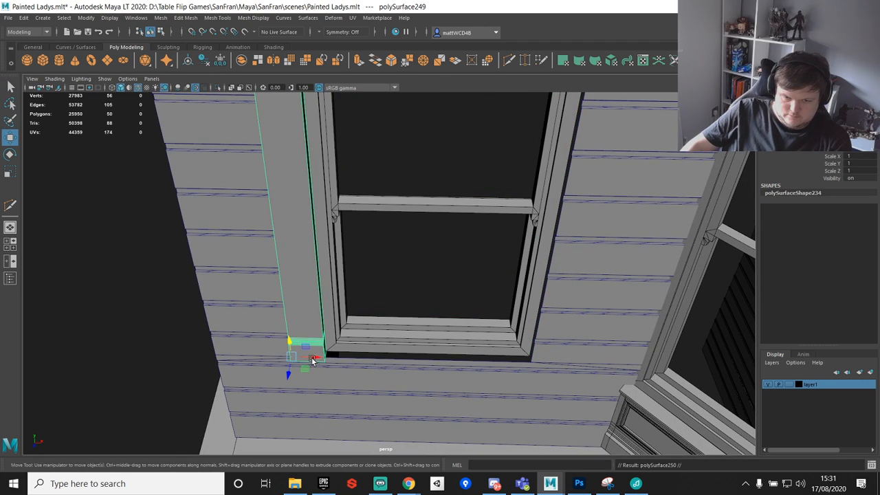
drag(314, 363, 483, 278)
alt+drag(486, 419, 545, 279)
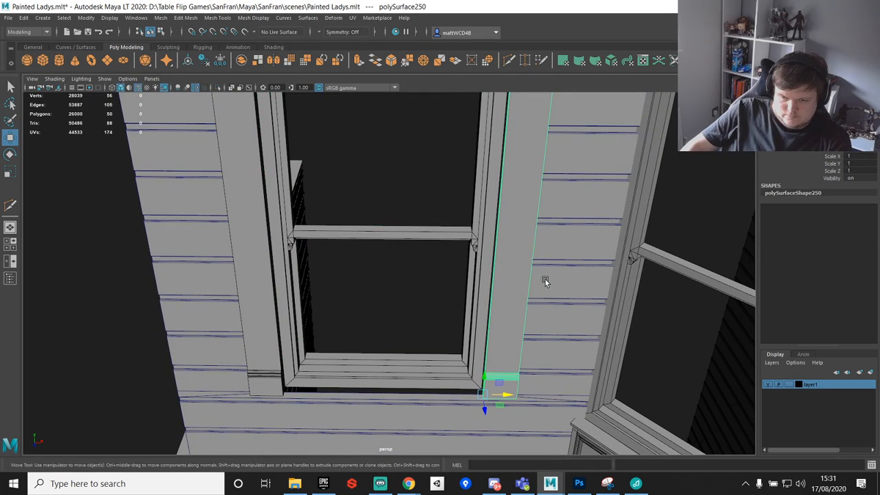
alt+drag(473, 290, 433, 338)
alt+right_drag(433, 337, 481, 308)
alt+drag(481, 308, 412, 320)
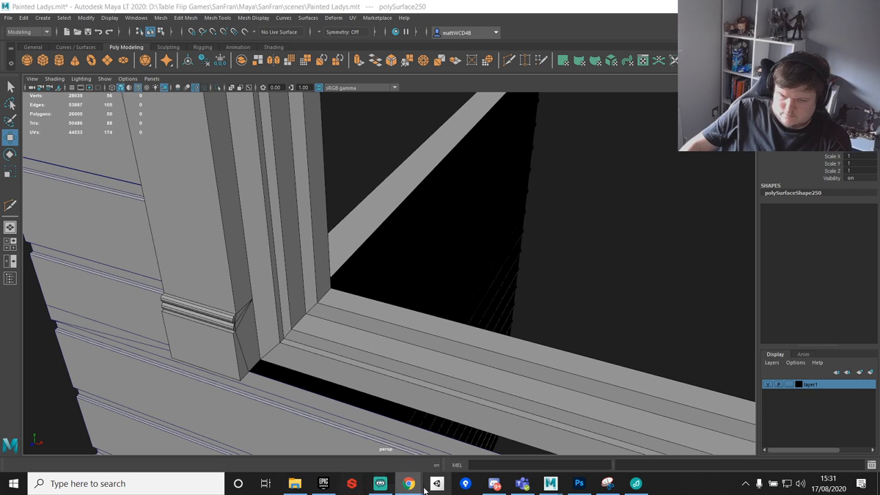
mouse_move(408, 484)
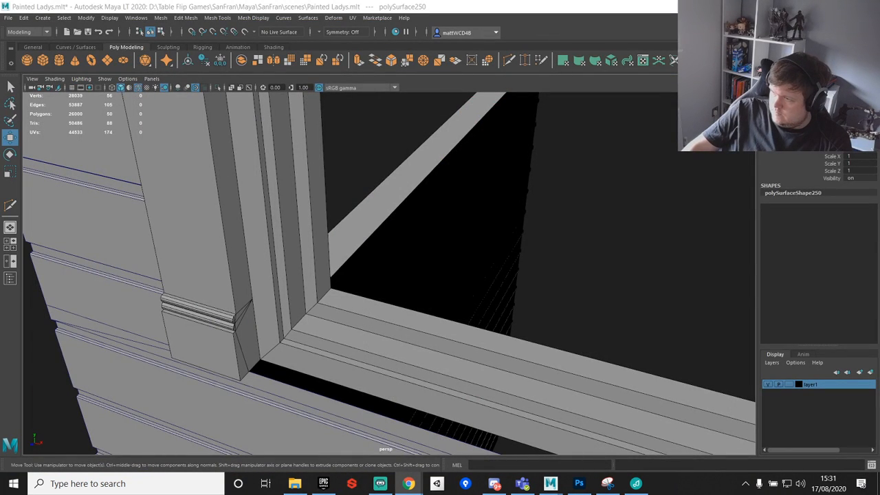
alt+drag(550, 248, 524, 275)
alt+middle_drag(523, 275, 510, 211)
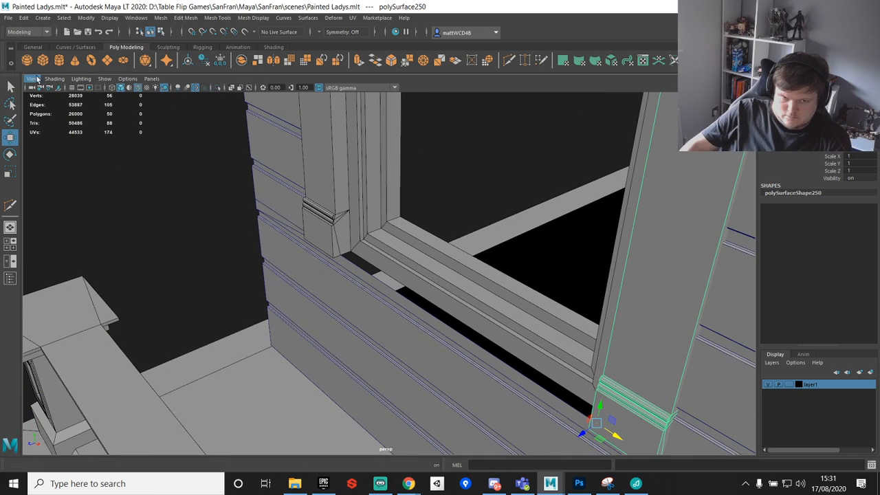
click(43, 61)
scroll(415, 350, down, 6)
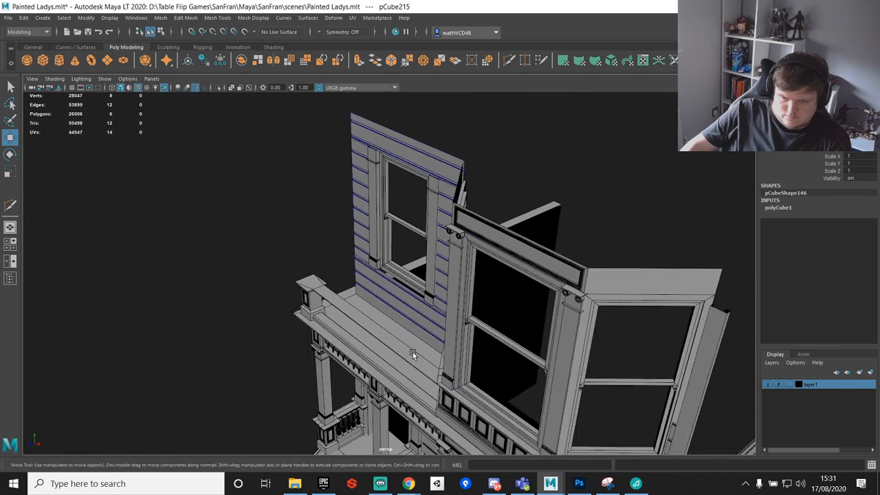
alt+drag(413, 352, 446, 361)
alt+middle_drag(446, 361, 449, 218)
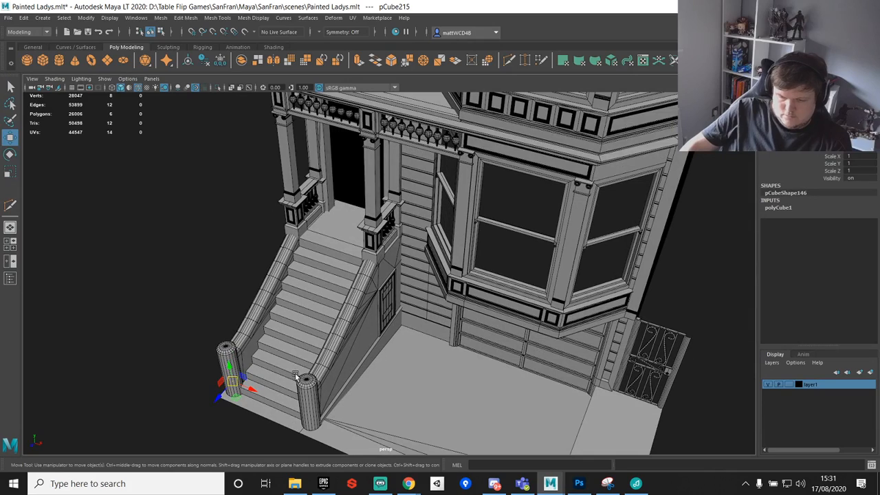
key(Delete)
Step: Duplicate the six-panel trim section beneath the upper bay window and pull the copy out in front of the house
alt+middle_drag(574, 189, 565, 233)
scroll(542, 199, up, 3)
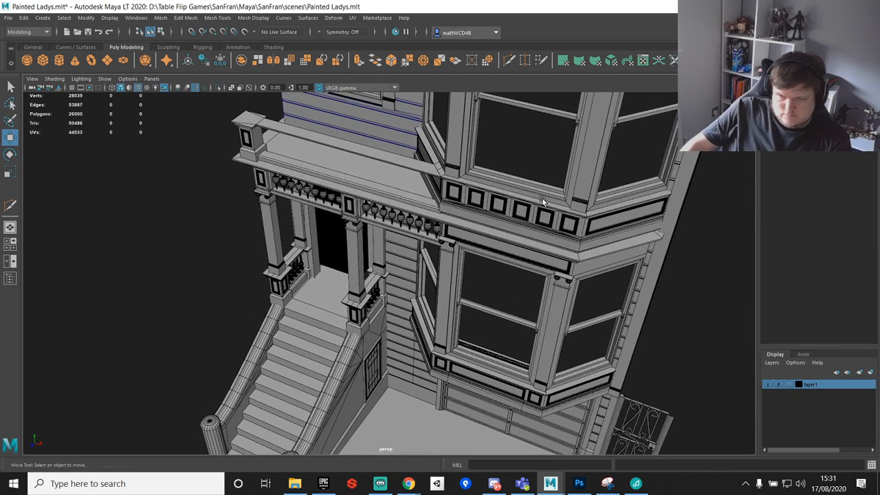
click(542, 200)
click(556, 203)
click(565, 214)
scroll(569, 238, down, 4)
alt+drag(579, 231, 526, 240)
drag(428, 263, 371, 303)
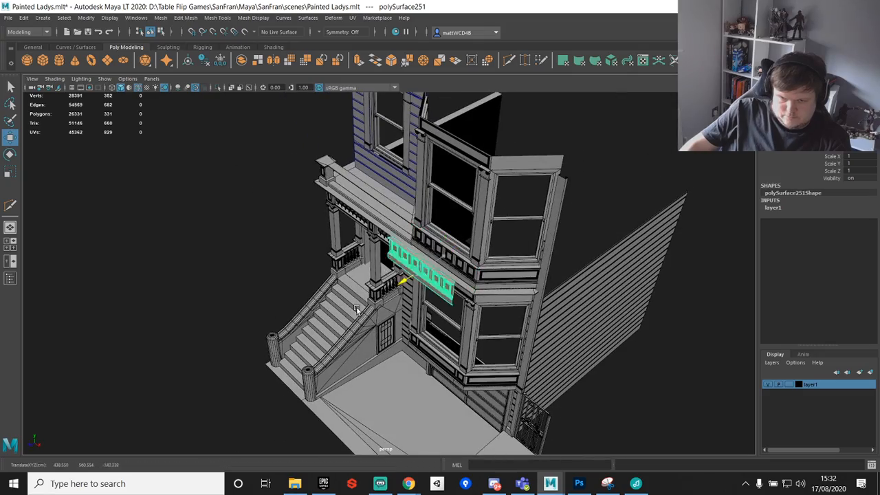
Step: Delete faces joining the copied trim's panels to its upper ledge moulding
scroll(386, 339, up, 15)
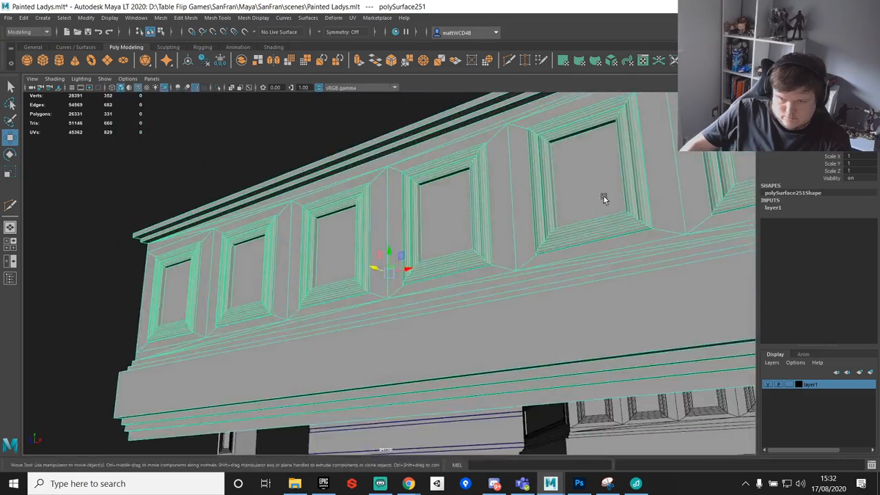
alt+right_drag(604, 197, 653, 186)
alt+middle_drag(652, 186, 502, 237)
alt+drag(503, 237, 461, 171)
right_drag(462, 170, 460, 195)
click(430, 178)
shift+click(472, 213)
key(Delete)
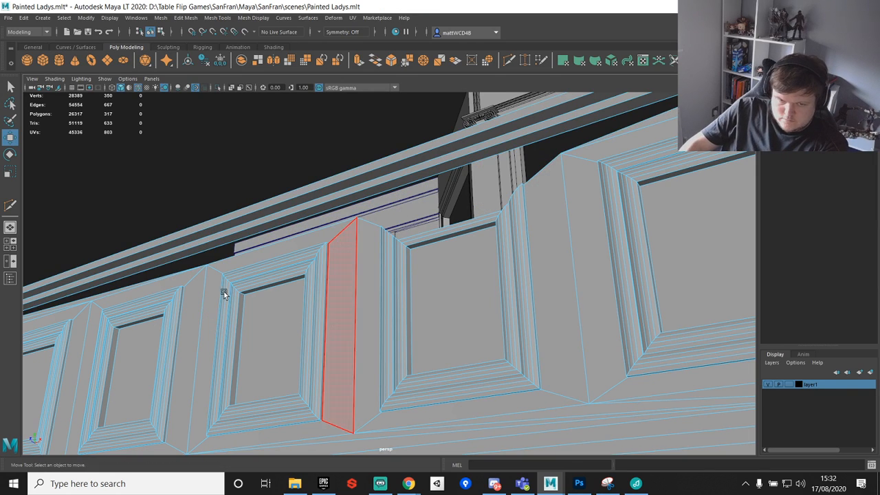
Step: Remove the remaining joining faces and delete the whole panelled section, keeping only the copy's upper ledge moulding
alt+drag(334, 237, 251, 269)
click(275, 284)
key(Delete)
alt+drag(466, 235, 486, 216)
key(Delete)
double_click(381, 289)
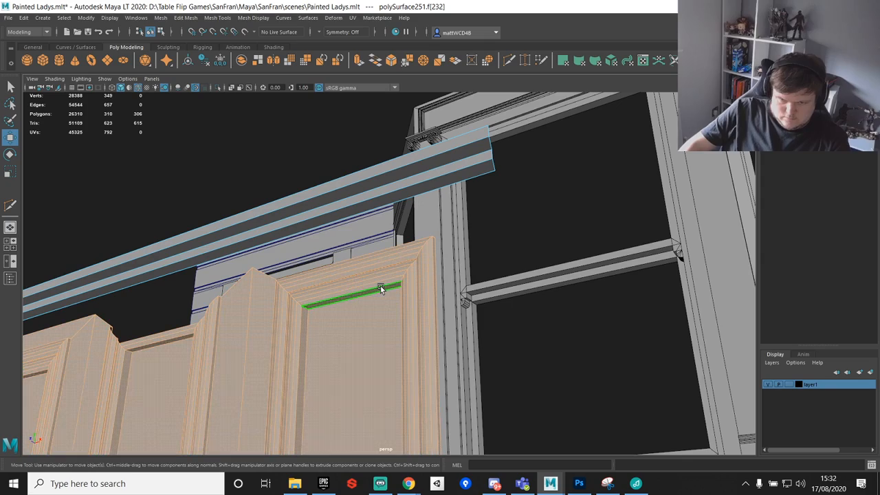
key(Delete)
Step: Select the vertices at one end of the ledge moulding and scale them along X to flatten its mitred end
right_drag(424, 167, 474, 141)
alt+drag(432, 161, 427, 302)
right_drag(427, 302, 380, 237)
key(r)
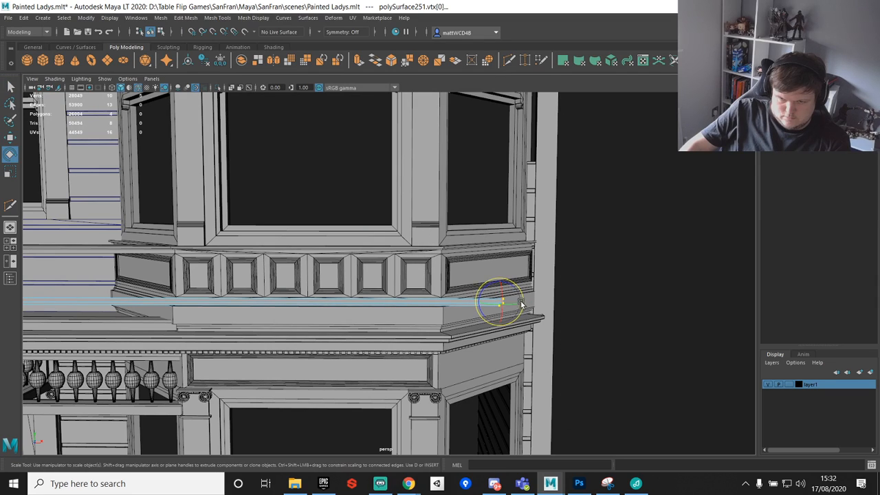
drag(521, 302, 330, 304)
alt+right_drag(330, 304, 250, 305)
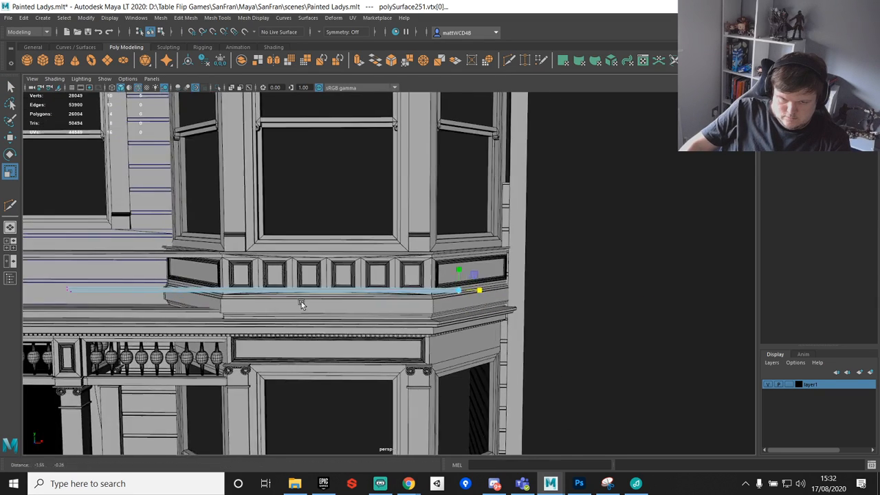
Step: Select the vertices at the ledge moulding's opposite end and scale them along X to flatten its mitre
alt+middle_drag(251, 304, 490, 298)
drag(382, 230, 529, 293)
key(e)
key(r)
click(538, 280)
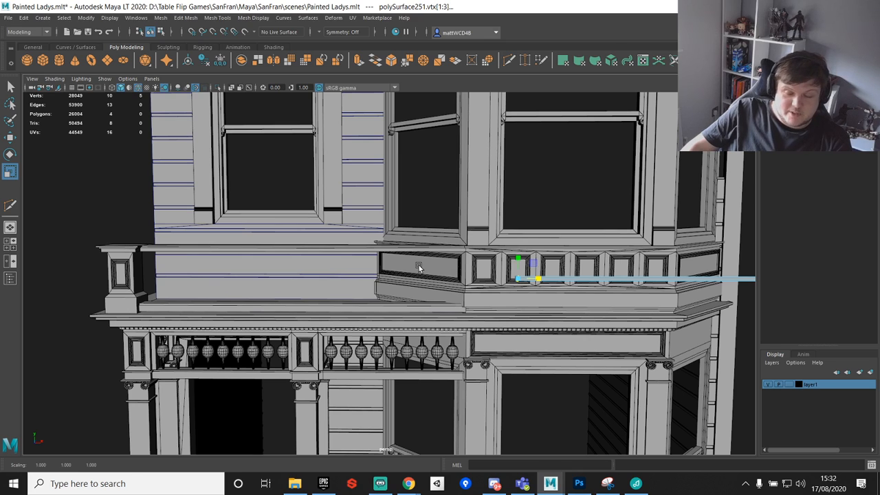
alt+drag(584, 301, 392, 360)
key(q)
Step: Extrude one of the ledge moulding's long edges to add another face along its length
alt+middle_drag(392, 361, 340, 301)
right_drag(317, 279, 318, 203)
click(330, 287)
alt+middle_drag(330, 287, 330, 250)
shift+right_drag(332, 247, 333, 273)
key(w)
alt+drag(415, 280, 267, 263)
drag(207, 195, 245, 309)
key(q)
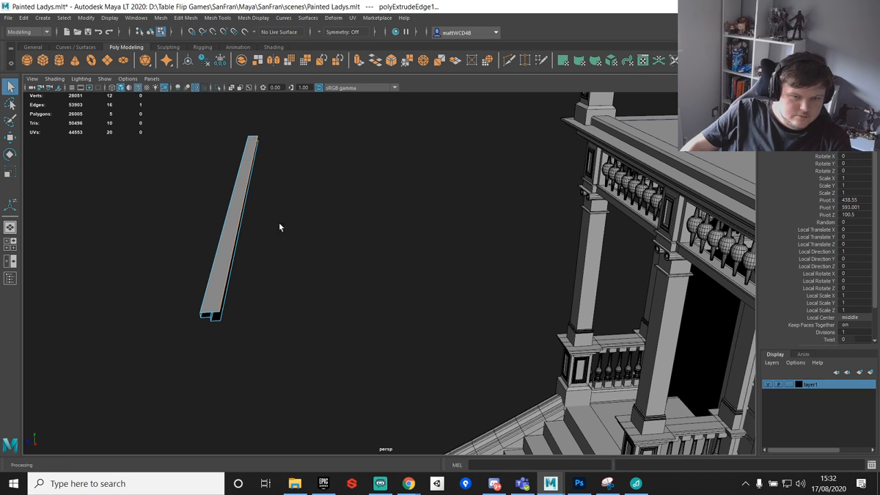
Step: Snap the ledge moulding's pivot to its corner and move the piece beneath the upper-storey window as a sill
right_drag(235, 232, 264, 204)
key(w)
key(d)
key(v)
drag(252, 274, 331, 287)
key(v)
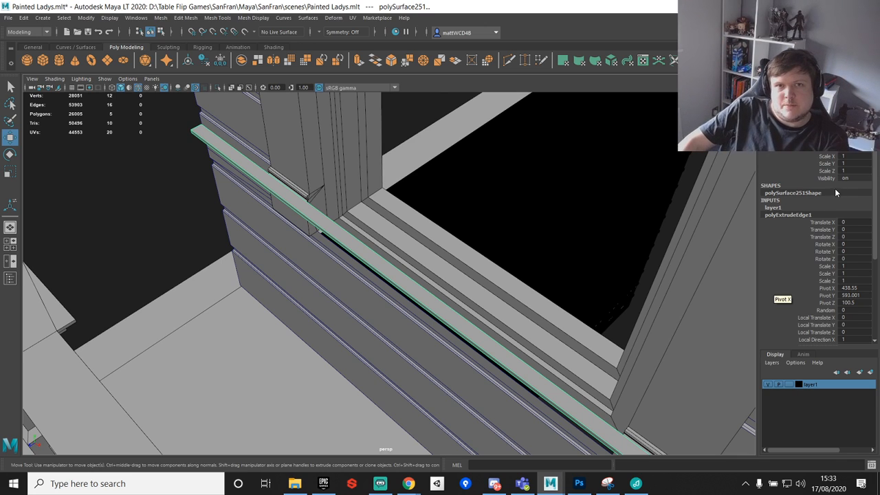
alt+drag(754, 272, 438, 361)
key(v)
Step: Deepen the sill to a Z scale of about 4.02 and snap its left-end vertices to the left pilaster's inner edge
alt+drag(385, 270, 619, 331)
key(r)
alt+drag(619, 331, 444, 333)
alt+middle_drag(444, 333, 505, 337)
alt+drag(505, 336, 372, 300)
drag(127, 167, 376, 378)
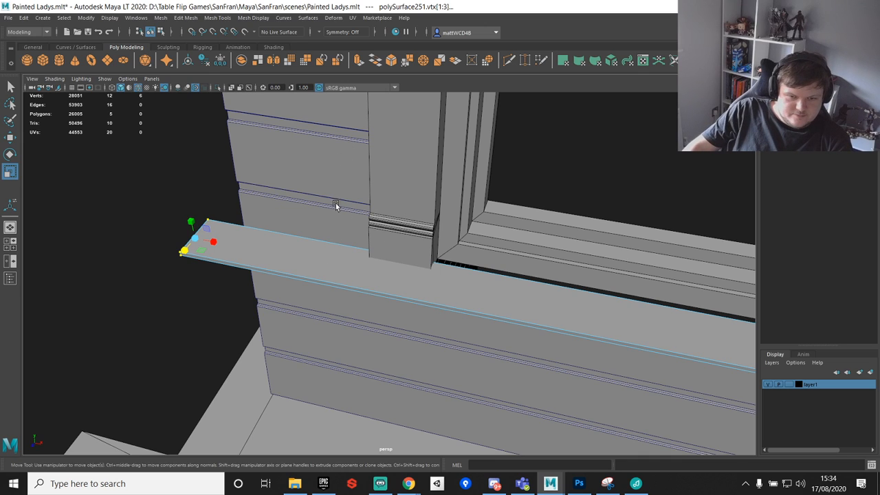
key(w)
key(v)
drag(217, 244, 438, 267)
Step: Snap the sill's back edge against the window frame to close the gap between them
key(f)
alt+drag(520, 301, 434, 258)
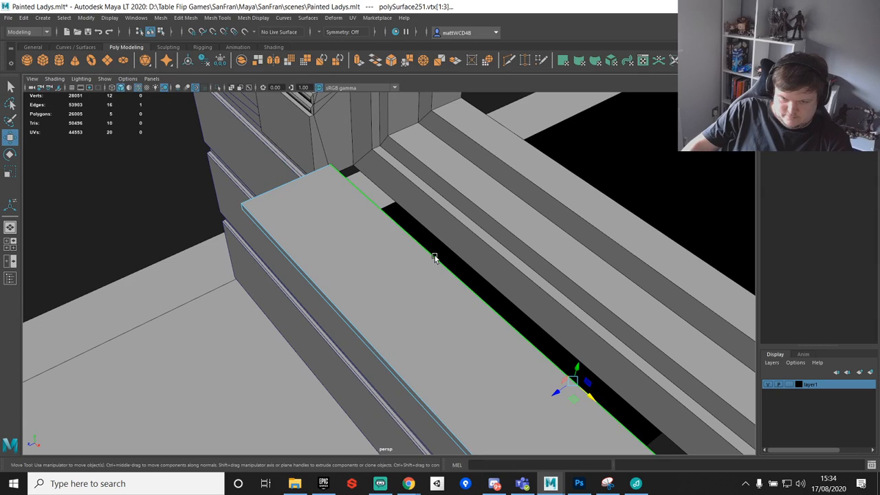
scroll(475, 279, down, 3)
alt+middle_drag(474, 279, 426, 245)
key(v)
drag(446, 316, 340, 200)
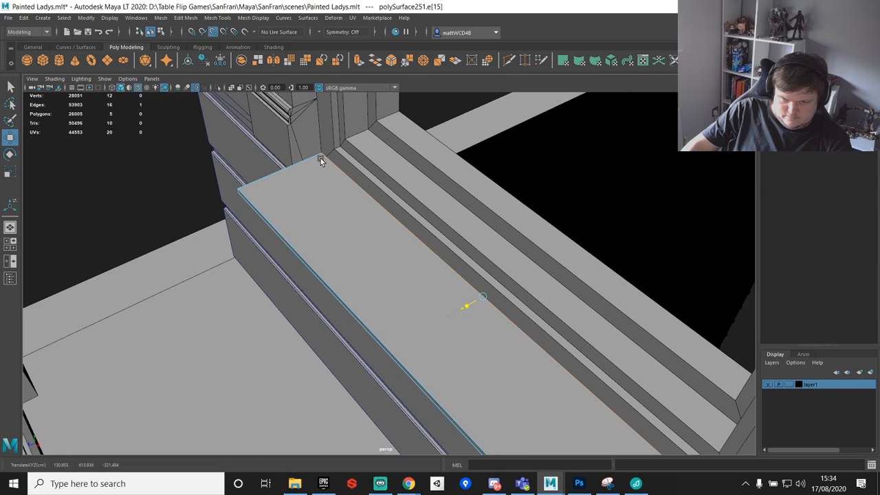
key(q)
right_drag(331, 199, 367, 170)
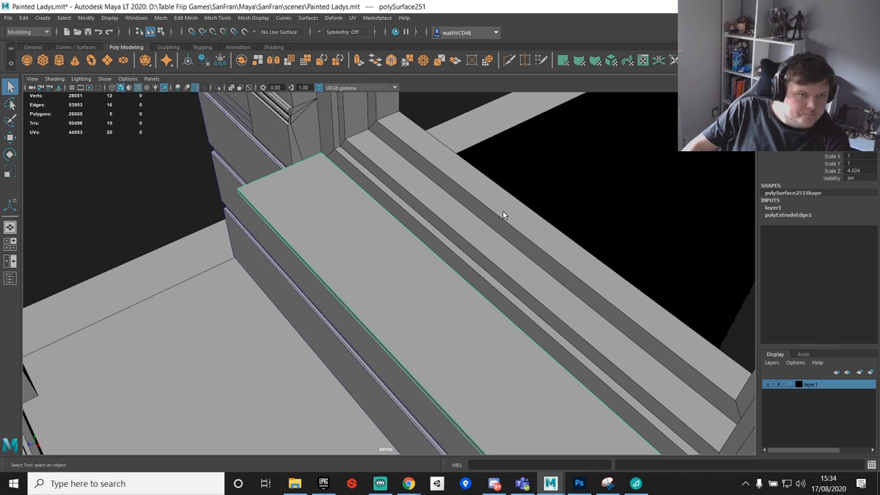
Step: Raise the underside face of the sill's overhanging front lip to make the lip thinner
alt+drag(315, 194, 448, 274)
scroll(444, 286, up, 4)
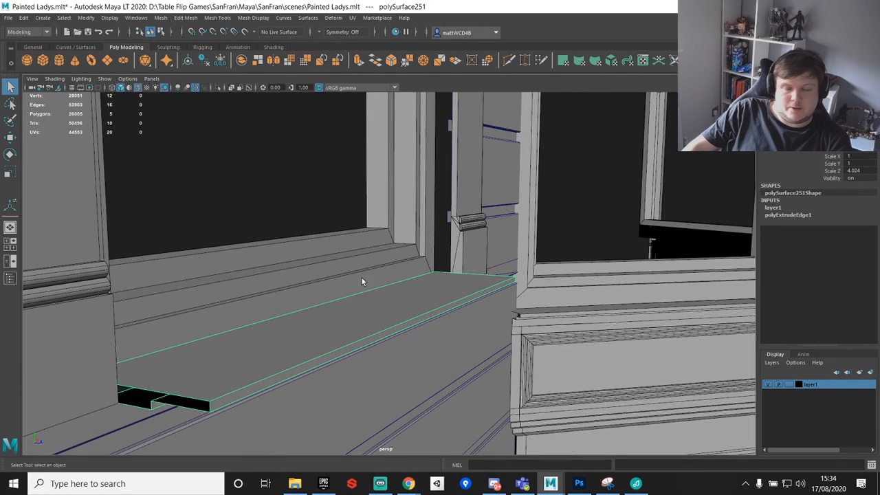
alt+drag(435, 207, 413, 233)
scroll(498, 219, up, 5)
right_drag(413, 233, 411, 261)
key(ctrl+z)
right_drag(448, 234, 447, 266)
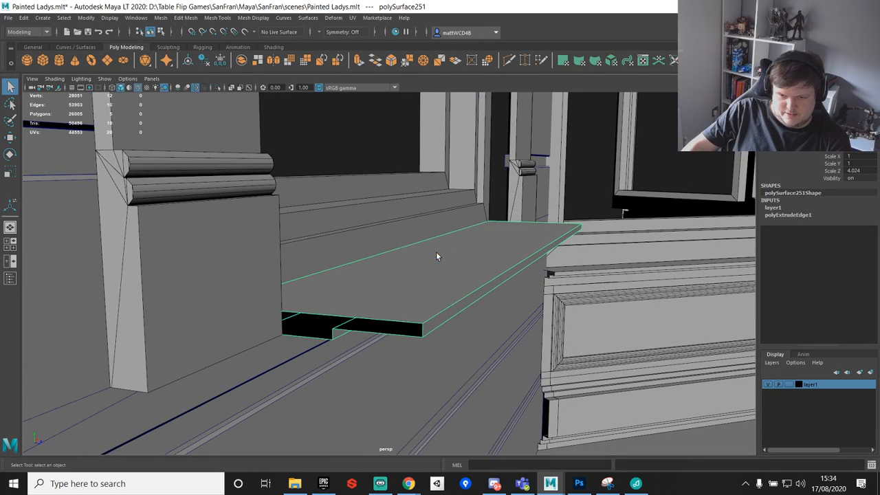
click(437, 251)
key(w)
drag(472, 227, 406, 199)
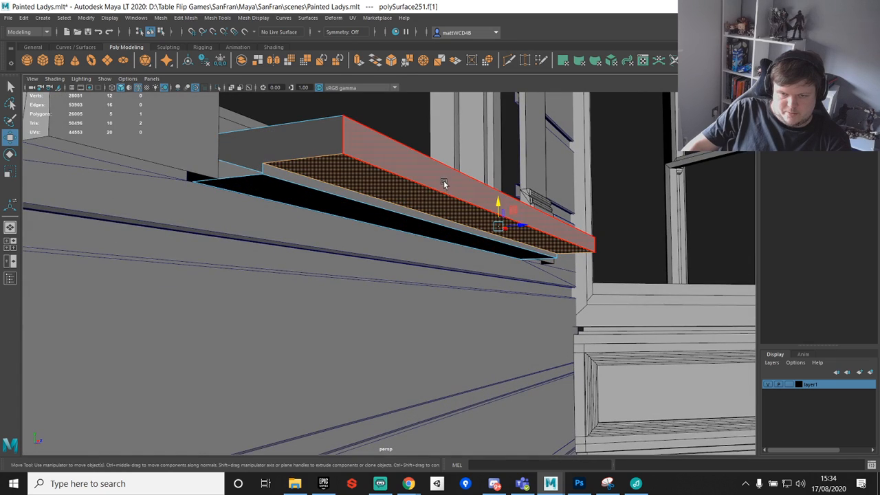
drag(496, 202, 500, 191)
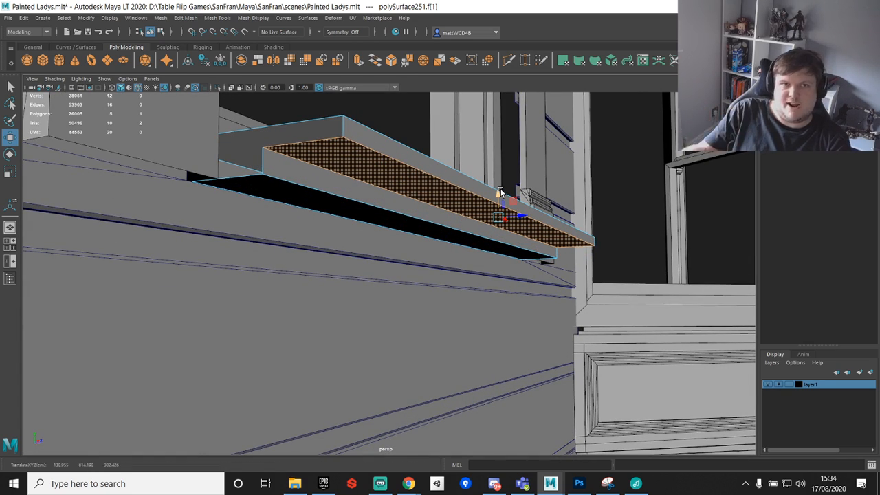
Step: Return to object selection with the window frame picked and save the scene
alt+drag(505, 229, 435, 240)
key(q)
click(452, 205)
key(space)
right_drag(452, 208, 512, 189)
key(ctrl+s)
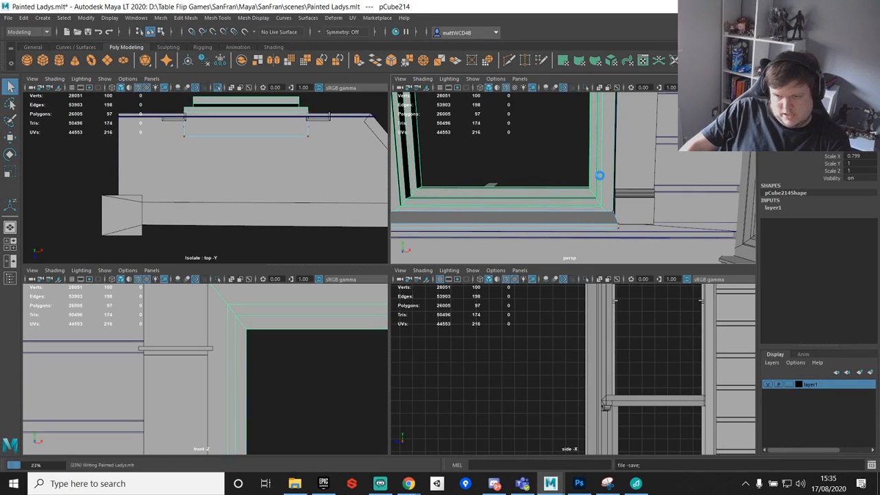
Step: Select the vertices on the right half of the window frame in the front view and shift them along X
key(space)
key(space)
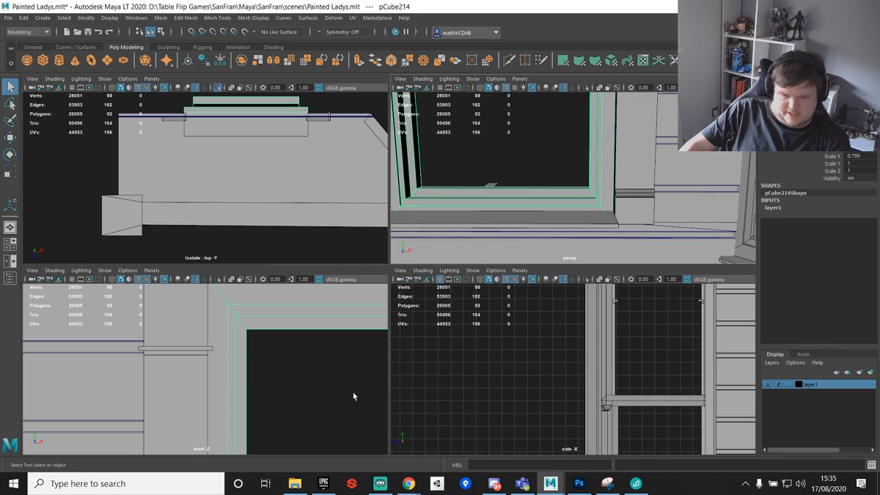
key(space)
alt+middle_drag(449, 291, 376, 300)
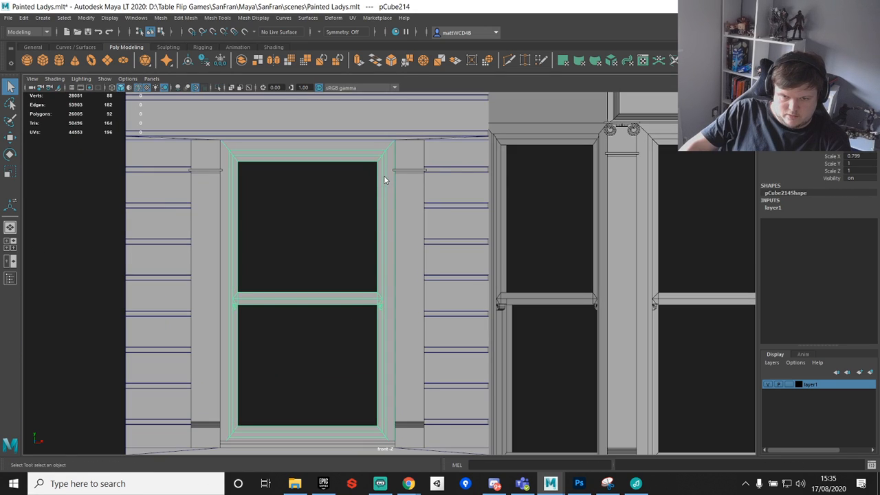
right_drag(384, 177, 346, 168)
drag(340, 106, 451, 475)
alt+middle_drag(431, 365, 446, 256)
scroll(412, 208, up, 4)
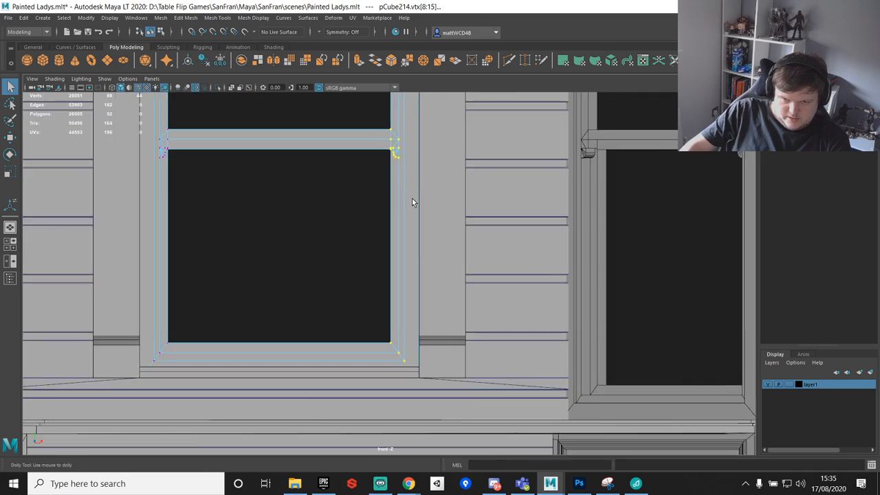
alt+middle_drag(411, 208, 397, 282)
key(w)
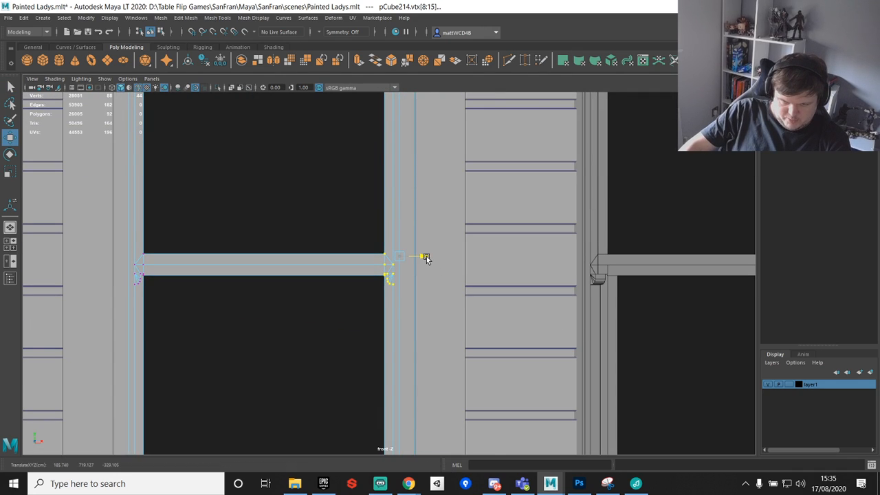
drag(426, 257, 424, 256)
Step: Select the vertices down the window frame's outer right edge for moving
key(space)
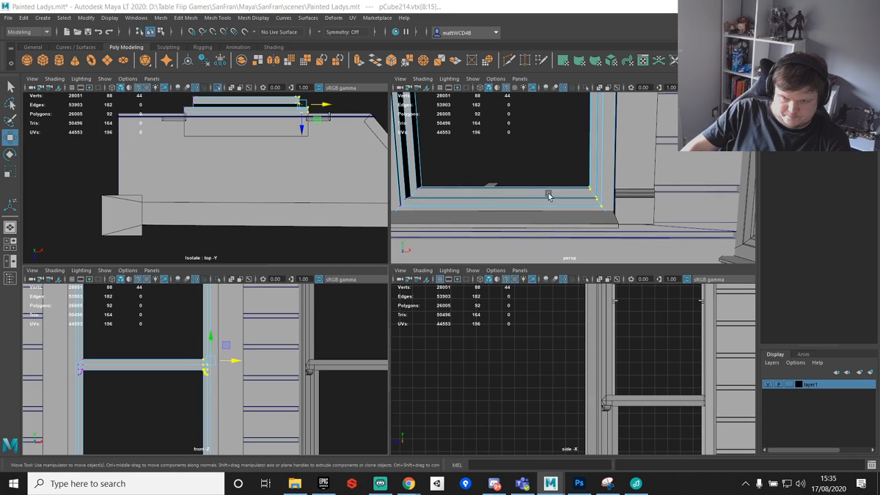
key(space)
alt+drag(528, 363, 435, 289)
key(q)
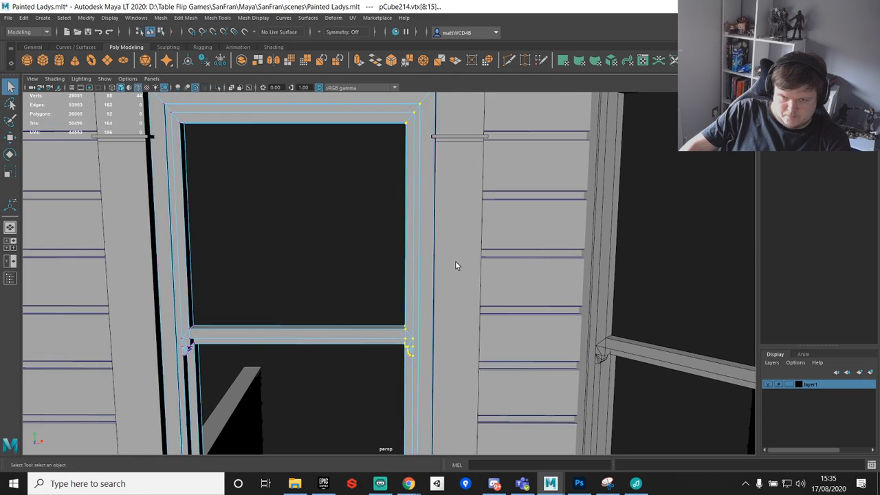
drag(412, 121, 557, 454)
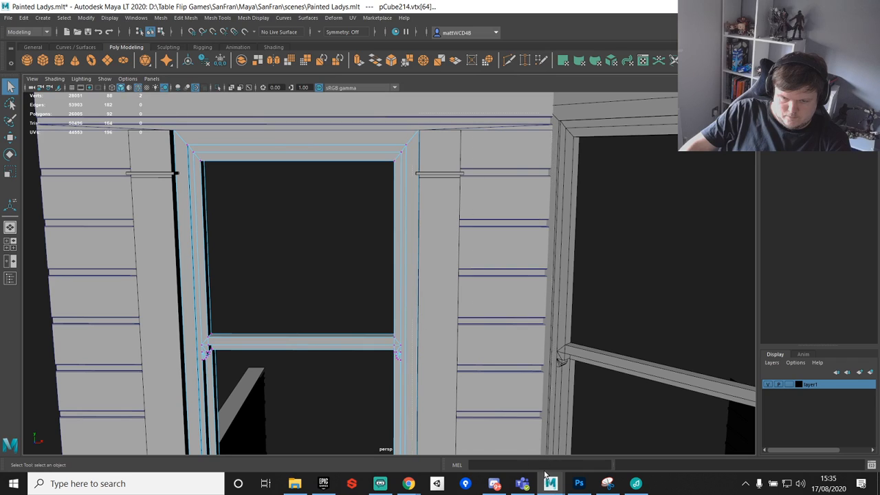
alt+middle_drag(507, 312, 524, 194)
alt+middle_drag(497, 234, 490, 256)
scroll(490, 257, down, 4)
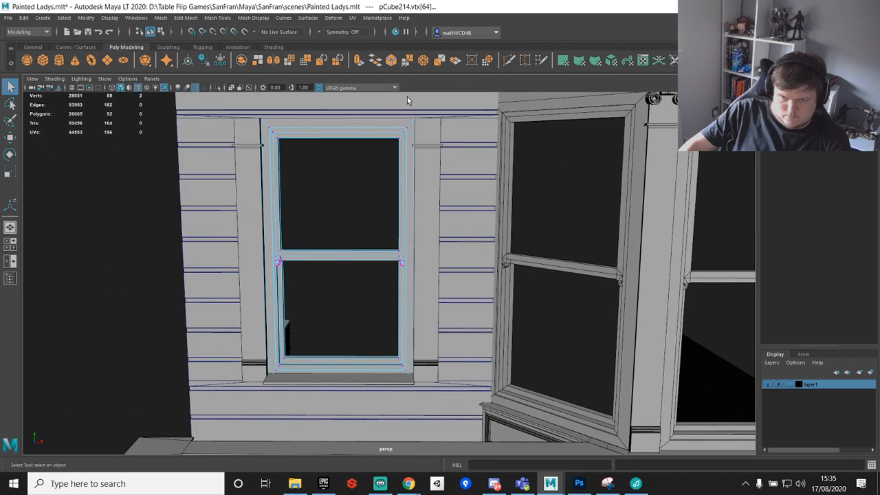
key(w)
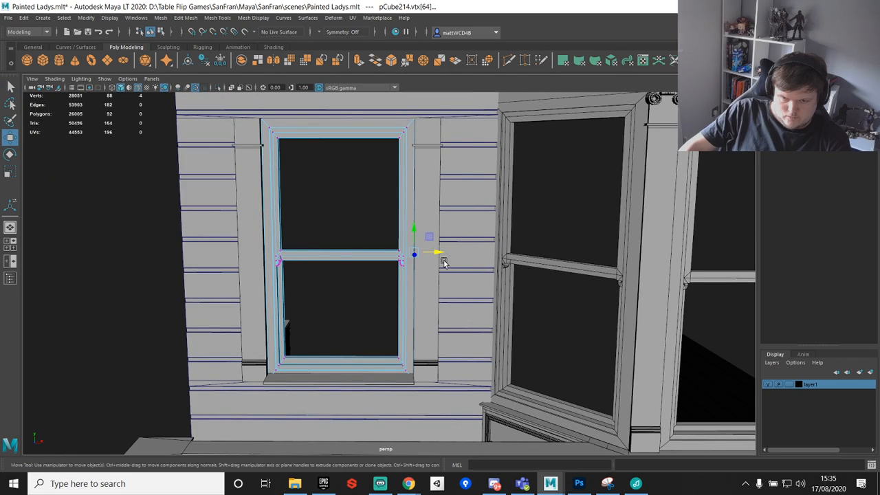
key(q)
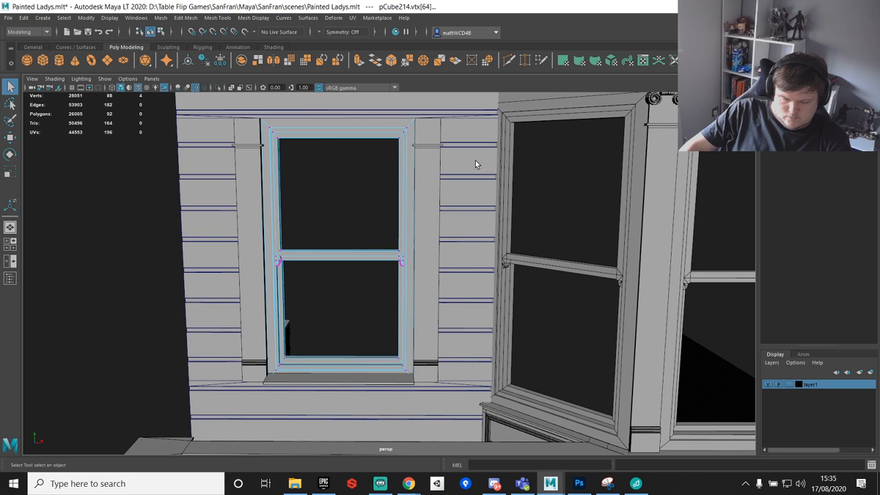
Step: Pull the pilaster on the window's right side forward, clear of the siding wall
scroll(475, 275, up, 2)
scroll(422, 246, down, 4)
alt+drag(422, 246, 476, 255)
alt+middle_drag(475, 254, 467, 282)
scroll(405, 286, up, 6)
scroll(493, 290, up, 2)
click(491, 317)
alt+middle_drag(537, 343, 488, 262)
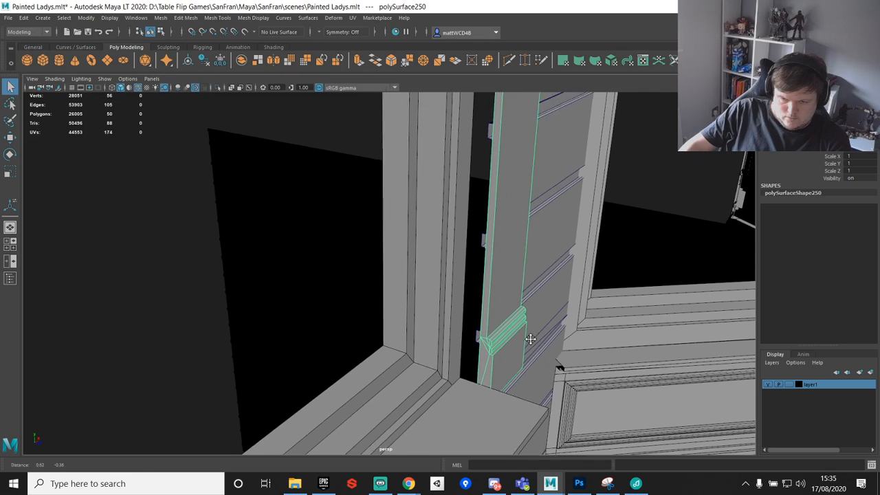
key(w)
key(v)
drag(427, 316, 335, 398)
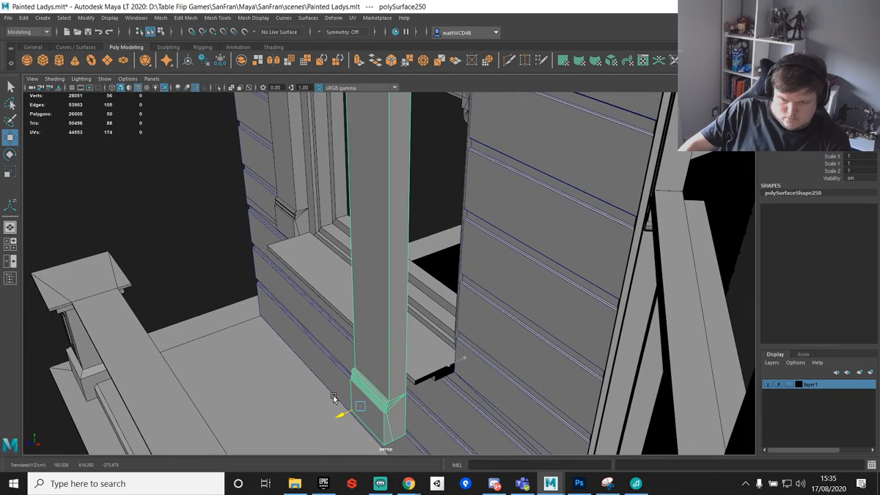
Step: Snap the right pilaster's pivot to its rear bottom corner and mirror the pilaster with a Scale X of -1
alt+drag(330, 303, 342, 304)
alt+drag(315, 266, 447, 257)
click(400, 303)
alt+drag(401, 303, 515, 271)
alt+drag(556, 301, 375, 307)
click(554, 273)
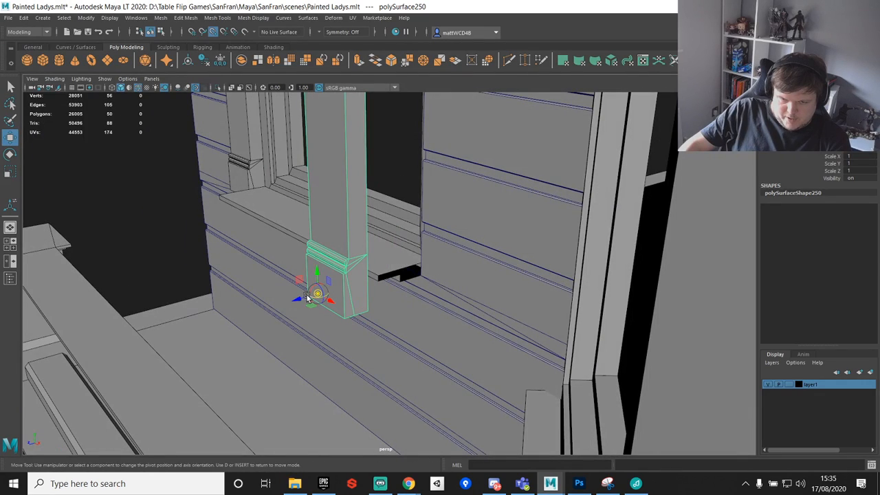
drag(316, 293, 367, 313)
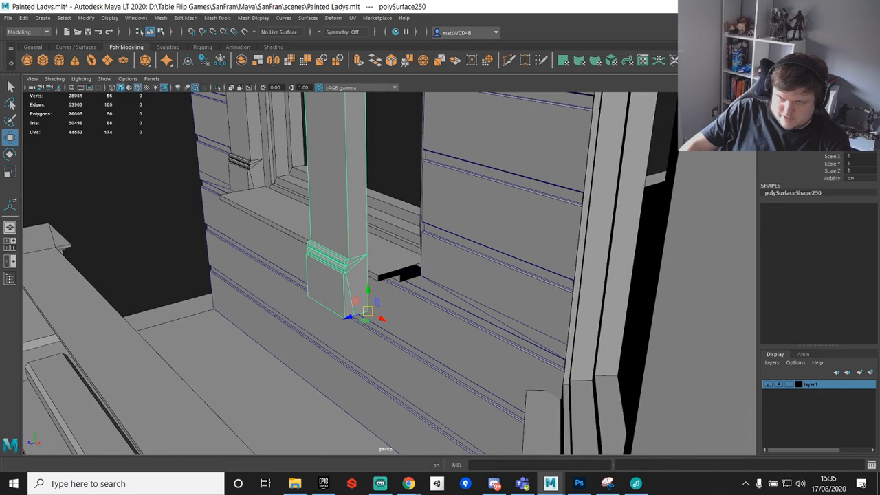
click(859, 156)
text(-1)
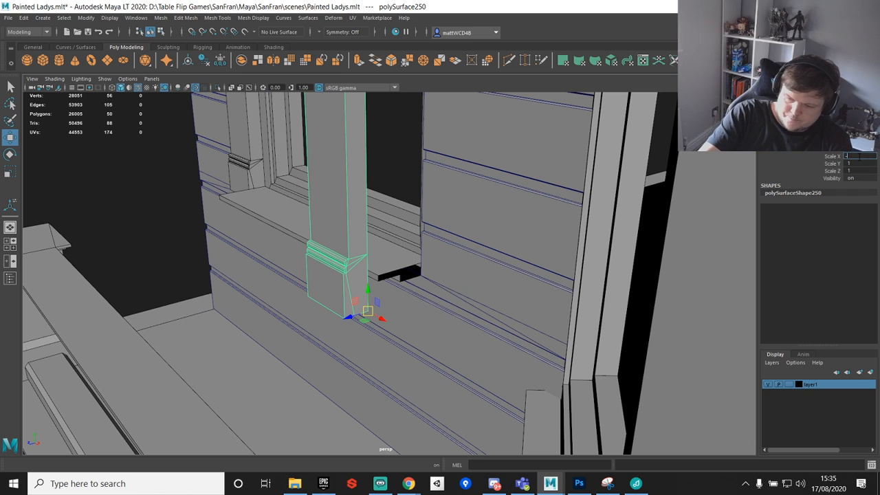
key(Return)
Step: Snap the mirrored pilaster back against the window's right side and clear the selection
alt+drag(380, 271, 508, 315)
key(v)
drag(569, 362, 452, 226)
scroll(452, 226, down, 6)
alt+middle_drag(385, 218, 401, 298)
click(401, 300)
alt+drag(423, 342, 436, 309)
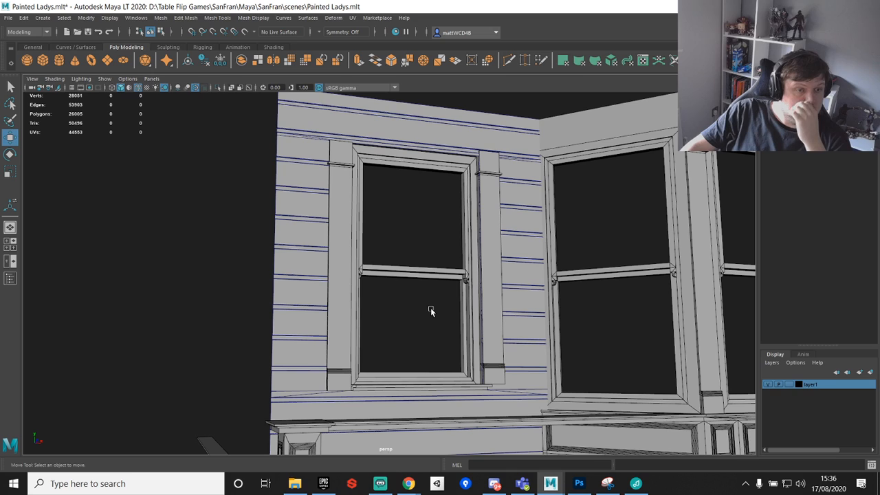
Step: Select the entire house, delete its construction history and freeze its transformations
click(9, 278)
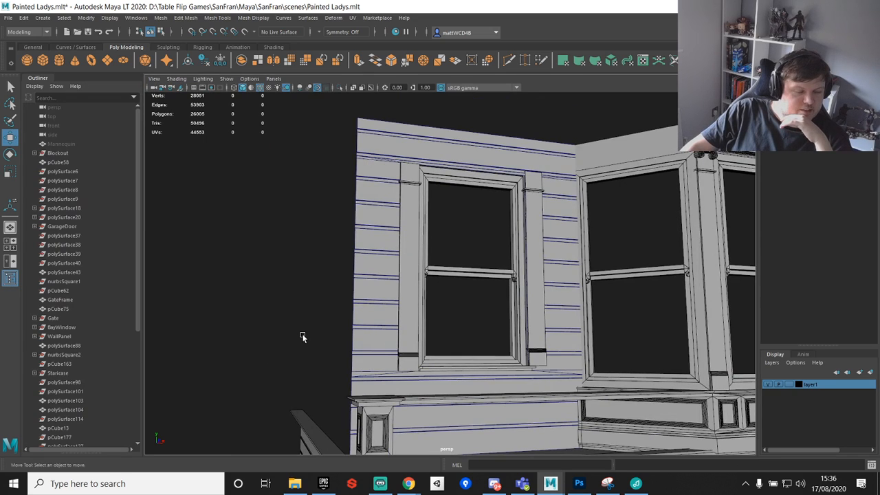
scroll(497, 261, down, 8)
drag(328, 164, 646, 452)
alt+drag(610, 309, 592, 316)
alt+middle_drag(592, 316, 480, 263)
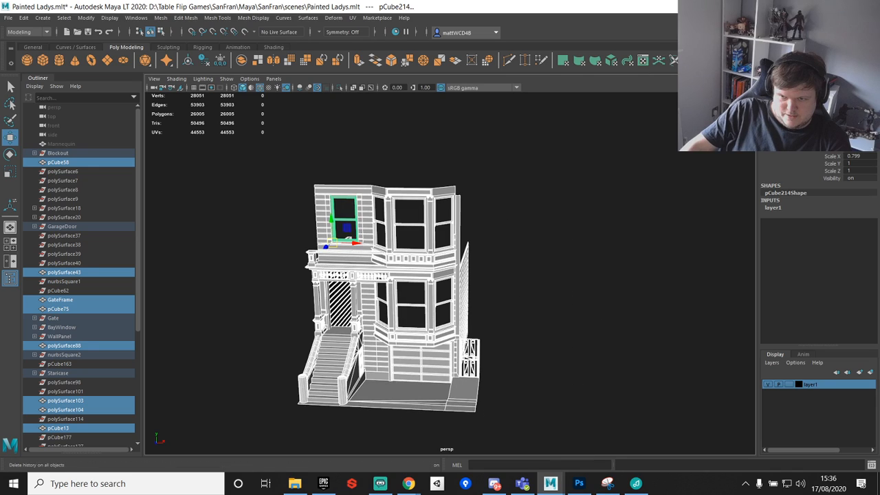
click(708, 60)
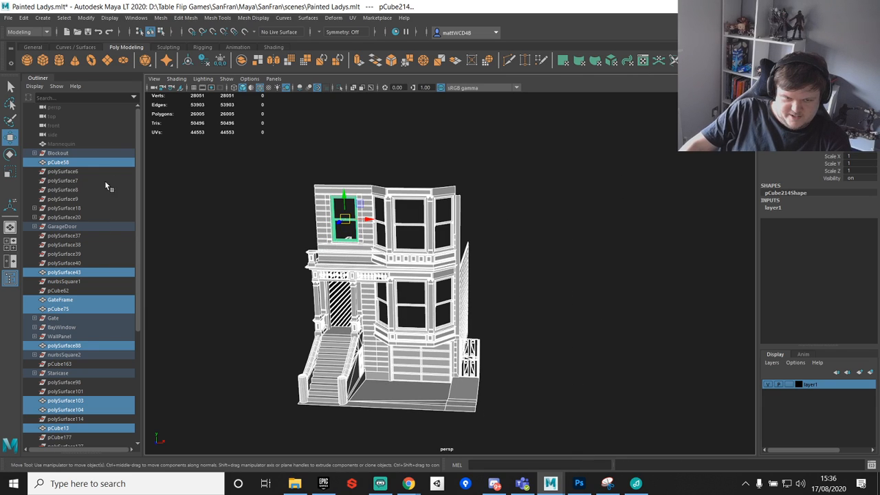
Step: Group all the selected house pieces and name the group PaintedLady
key(ctrl+g)
double_click(57, 419)
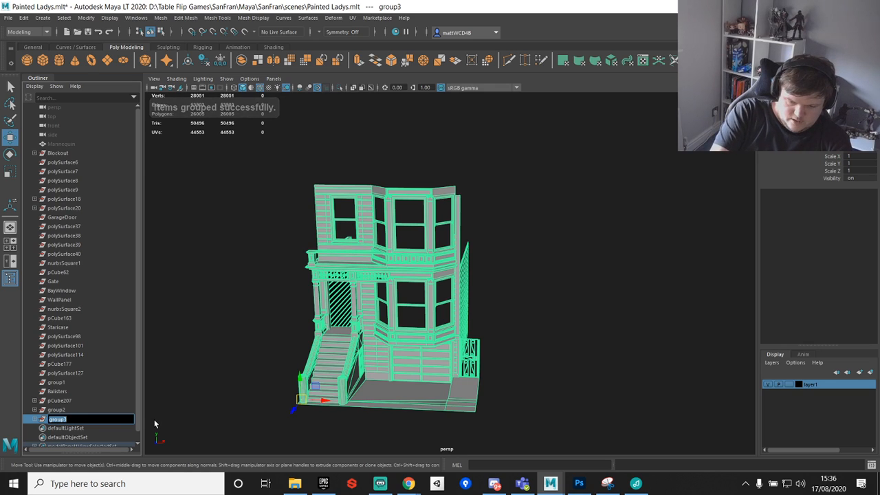
text(PaintedLady)
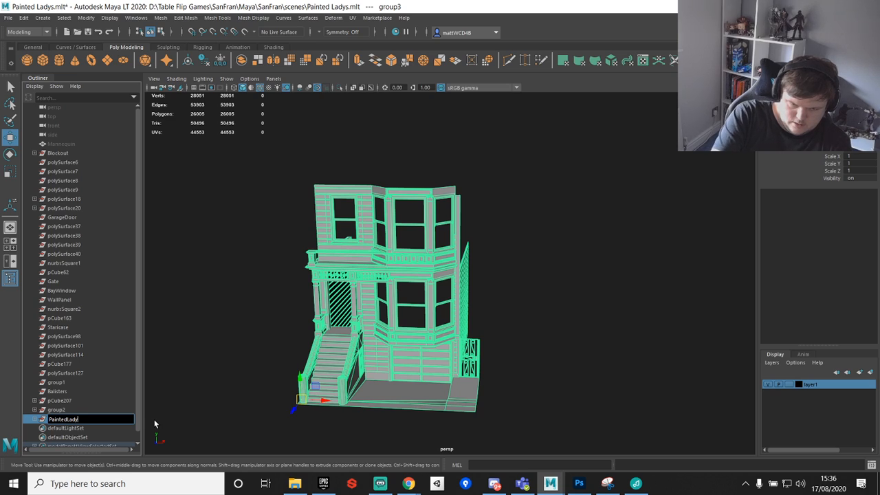
key(Return)
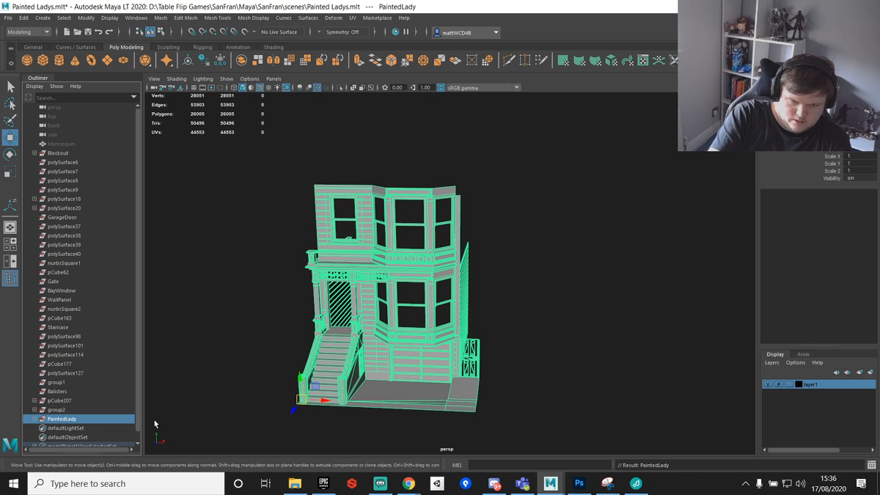
Step: Delete the leftover empty nodes from polySurface6 through group2, keeping only the Blockout and PaintedLady groups
click(65, 410)
shift+click(63, 163)
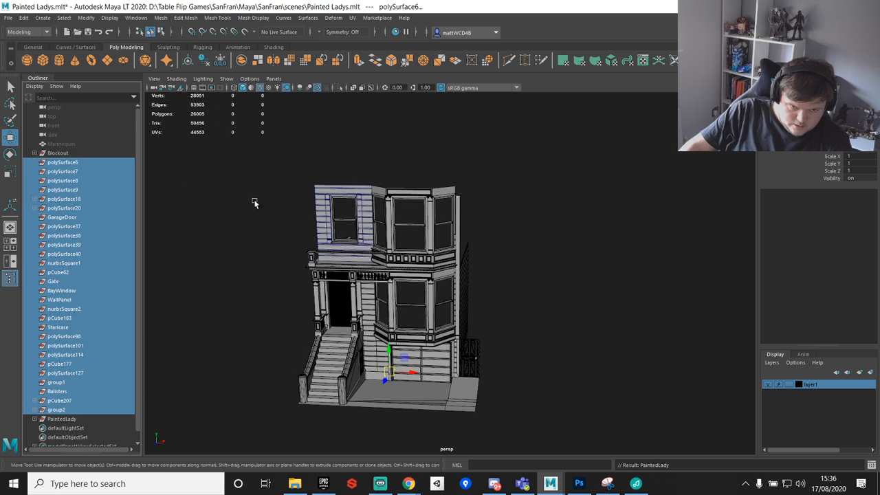
key(Delete)
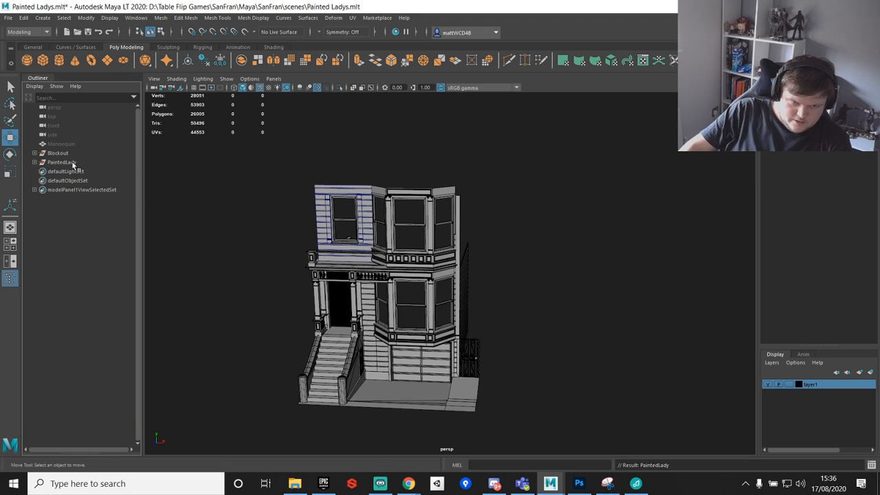
click(78, 165)
scroll(495, 268, up, 5)
click(518, 245)
alt+drag(517, 245, 628, 222)
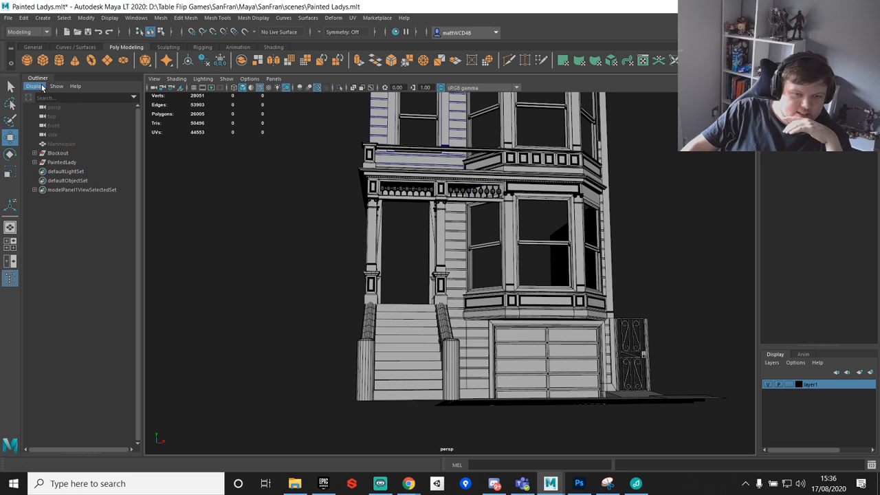
alt+drag(656, 214, 616, 247)
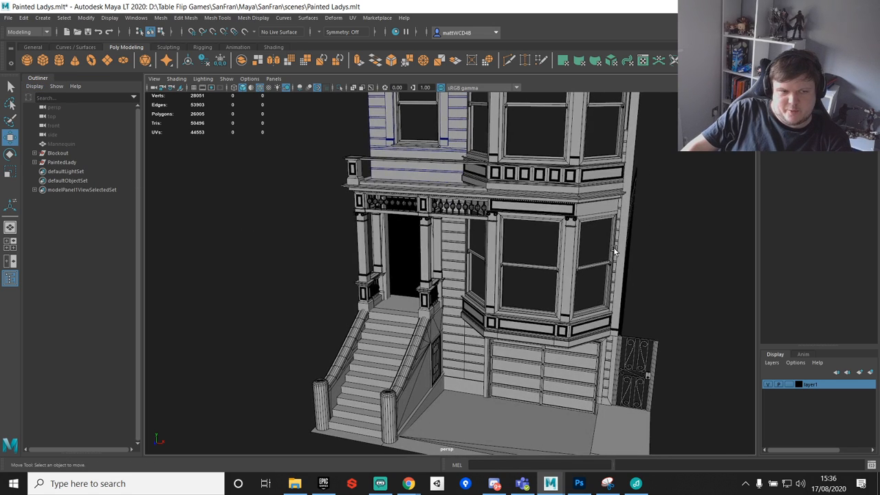
alt+middle_drag(656, 228, 610, 276)
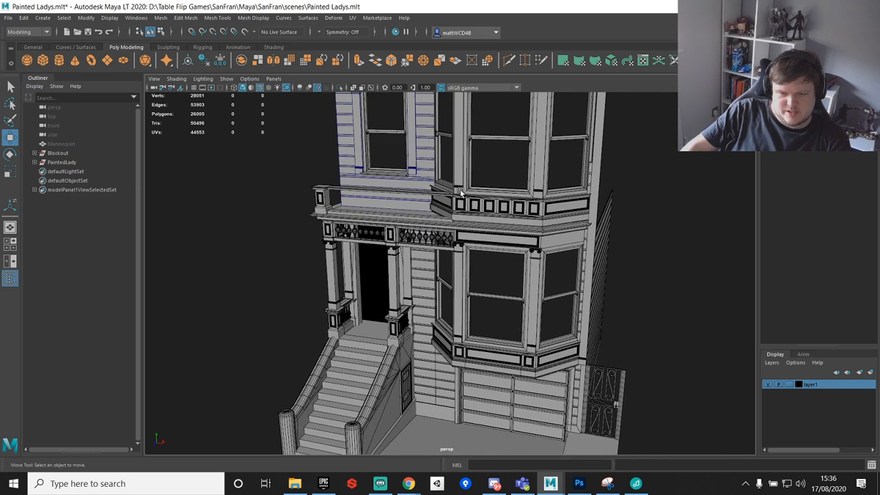
Step: Add the upper window's siding, frame, sill and both pilasters to the display layer layer1
click(393, 191)
key(f)
alt+drag(393, 191, 360, 230)
alt+middle_drag(360, 230, 404, 280)
click(361, 263)
shift+click(323, 247)
shift+click(291, 240)
shift+click(364, 251)
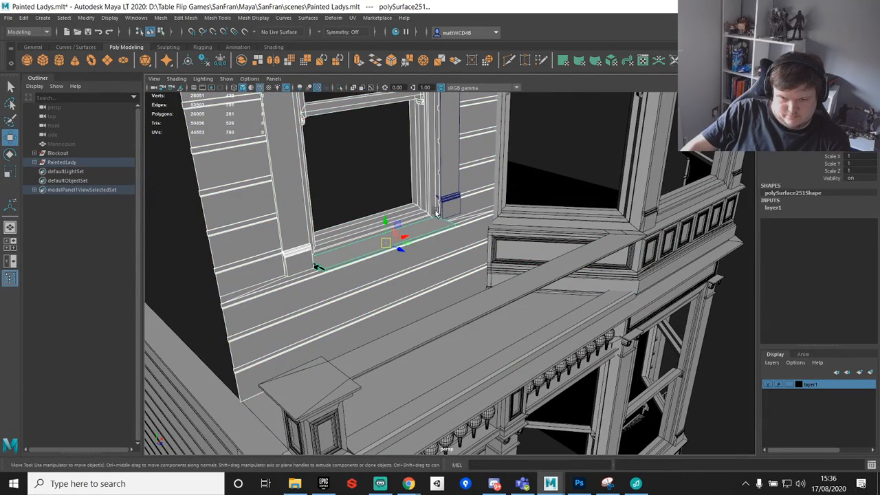
shift+click(447, 186)
scroll(451, 184, down, 5)
alt+middle_drag(487, 175, 499, 248)
alt+drag(500, 246, 452, 298)
scroll(452, 298, up, 5)
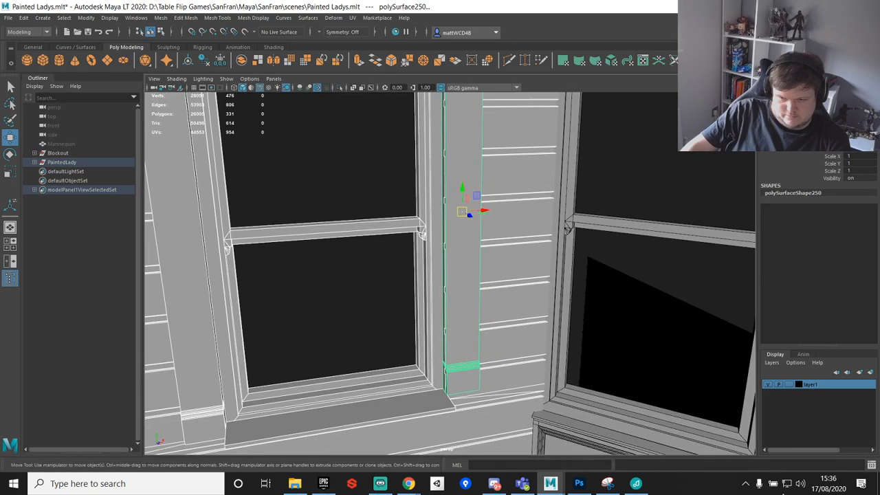
right_click(812, 391)
click(809, 297)
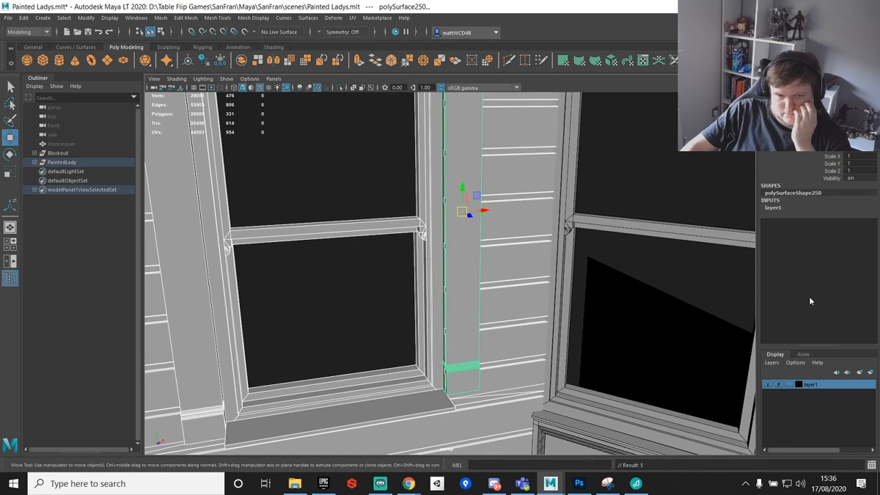
click(308, 304)
Step: Inspect the upper window and compare it with the Street View photo of the real house in Google Maps
scroll(318, 304, down, 10)
alt+drag(525, 352, 448, 285)
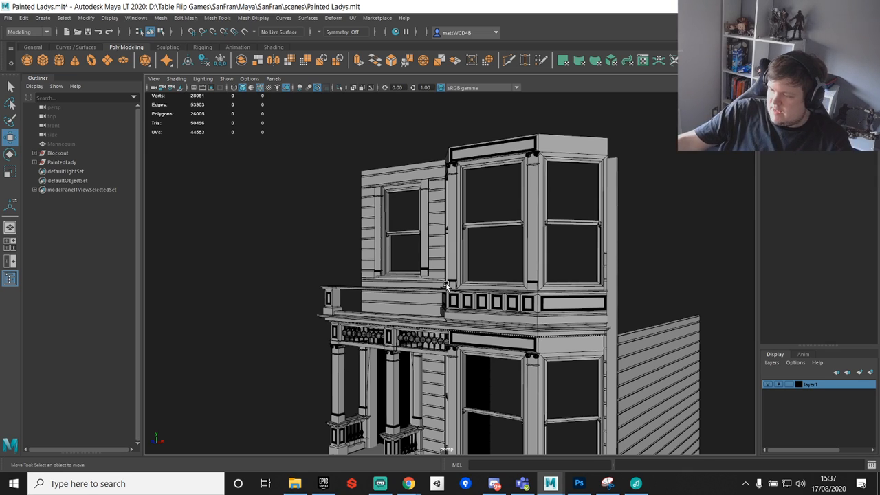
scroll(501, 257, down, 3)
scroll(515, 251, up, 8)
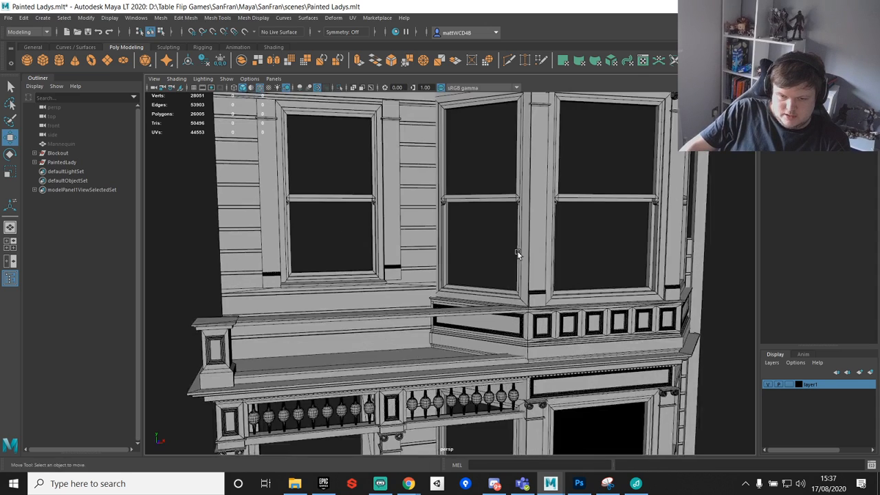
scroll(490, 251, up, 5)
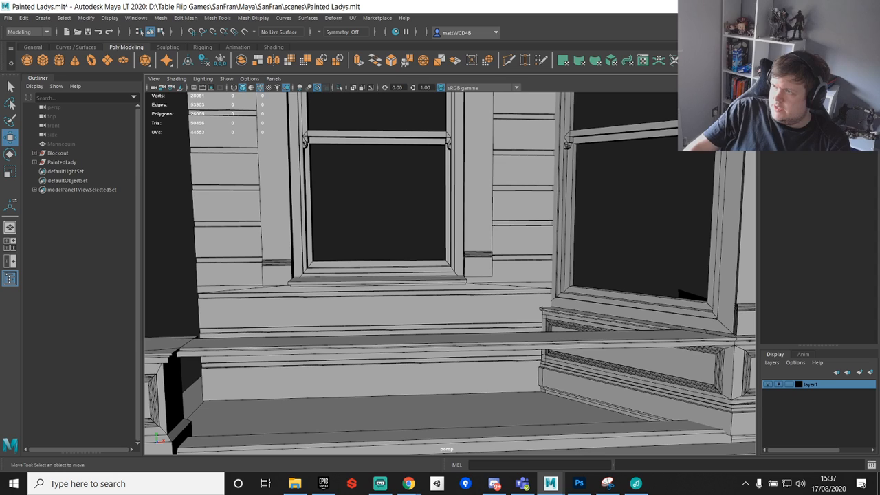
click(409, 483)
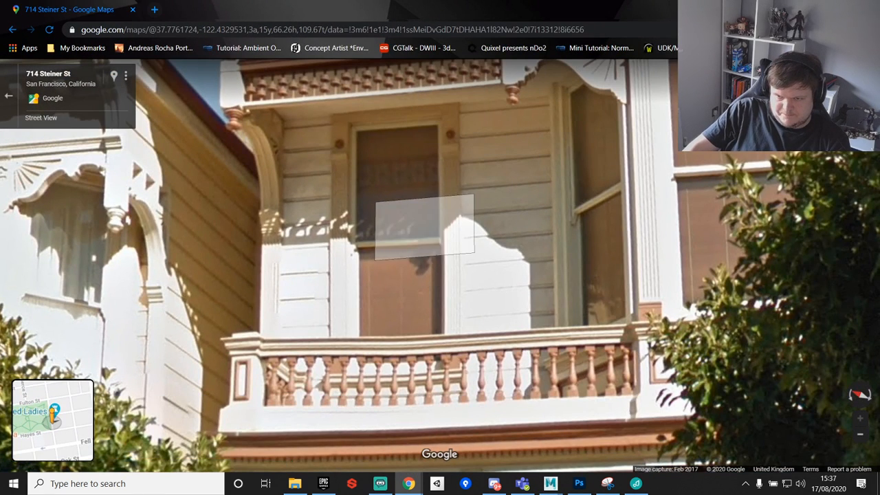
drag(41, 8, 879, 82)
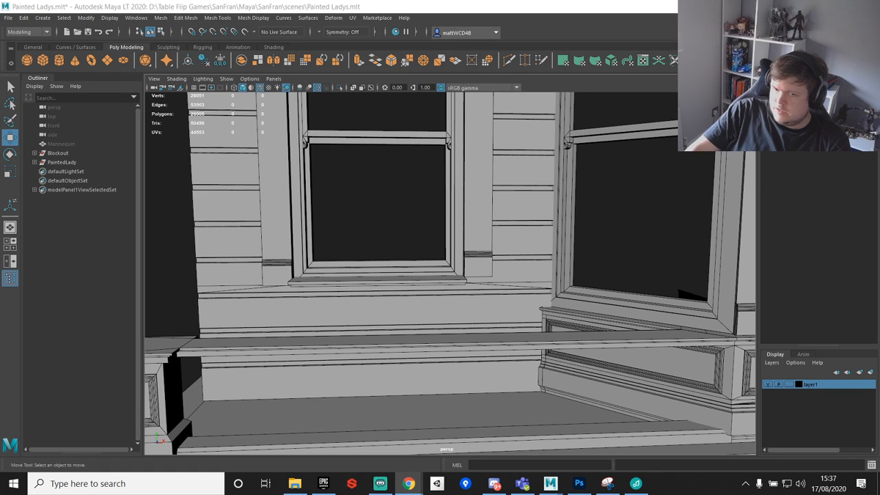
Step: Lower the upper window frame's middle rail and bottom edge vertices to make the window taller
click(359, 267)
right_drag(370, 269, 336, 246)
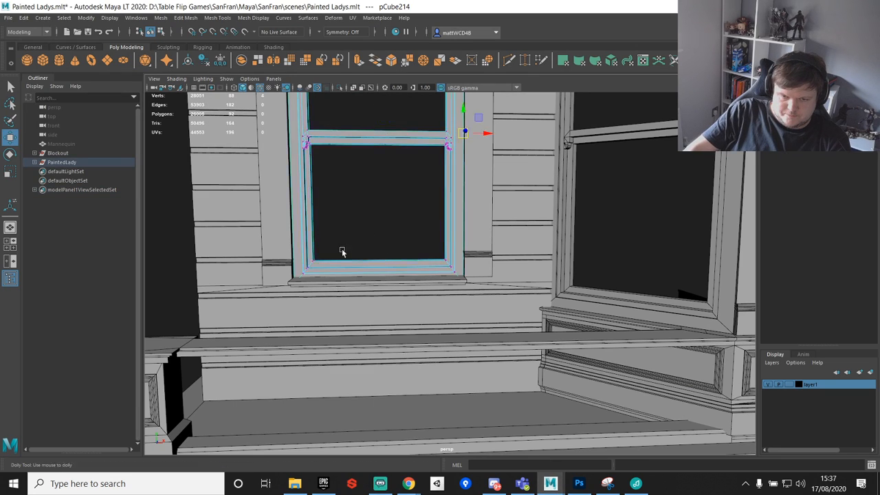
scroll(358, 253, down, 4)
alt+drag(374, 253, 383, 256)
alt+middle_drag(384, 249, 380, 269)
drag(325, 185, 511, 384)
drag(420, 236, 421, 258)
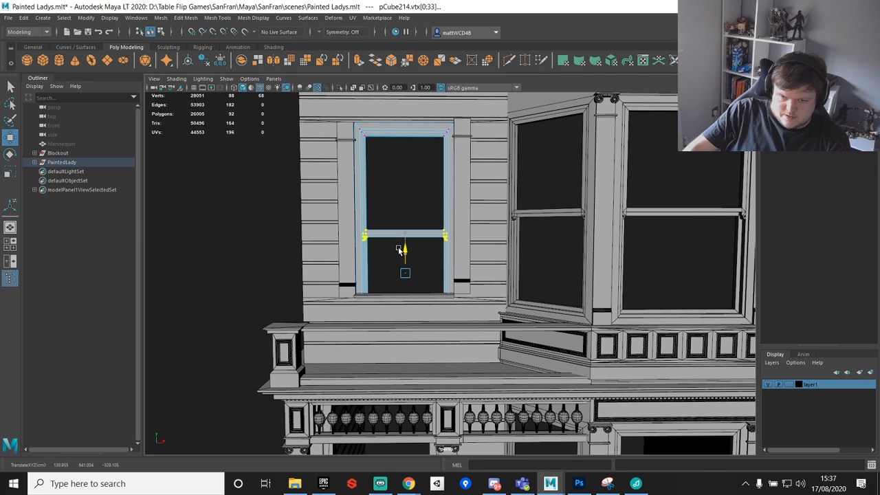
key(q)
drag(335, 253, 521, 394)
key(w)
drag(404, 283, 404, 298)
key(q)
Step: Hide the siding wall around the upper window to expose its frame, sill and pilasters
click(392, 297)
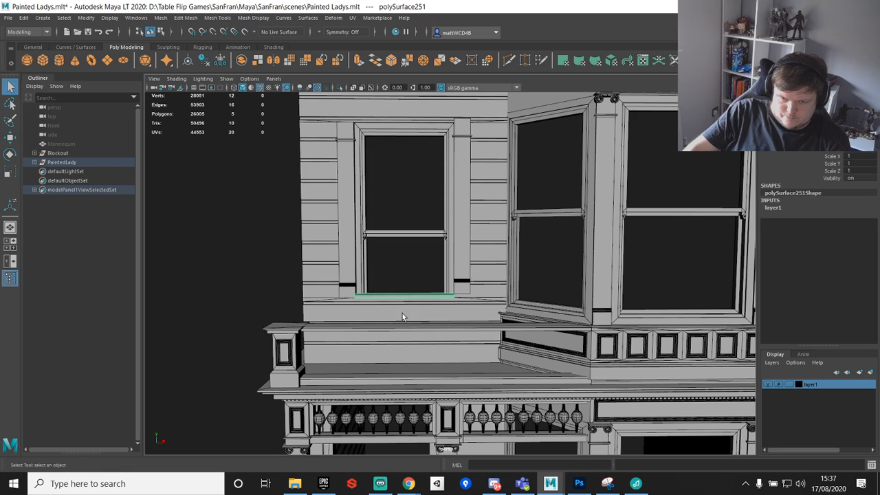
click(414, 311)
right_drag(414, 314, 343, 251)
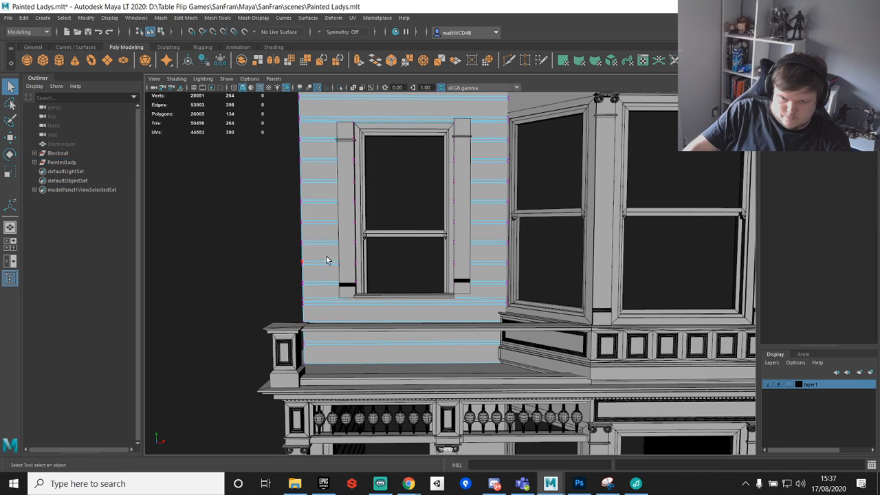
mouse_move(362, 249)
alt+mouse_down()
mouse_move(378, 305)
mouse_move(405, 250)
mouse_move(460, 245)
mouse_move(375, 256)
alt+mouse_up()
key(ctrl+h)
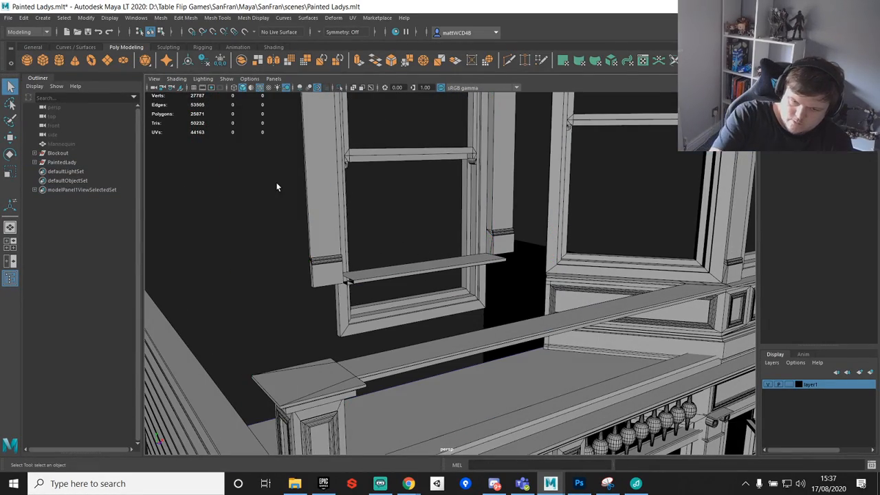
alt+drag(284, 181, 456, 268)
scroll(397, 271, up, 3)
click(385, 267)
alt+drag(384, 267, 460, 247)
key(w)
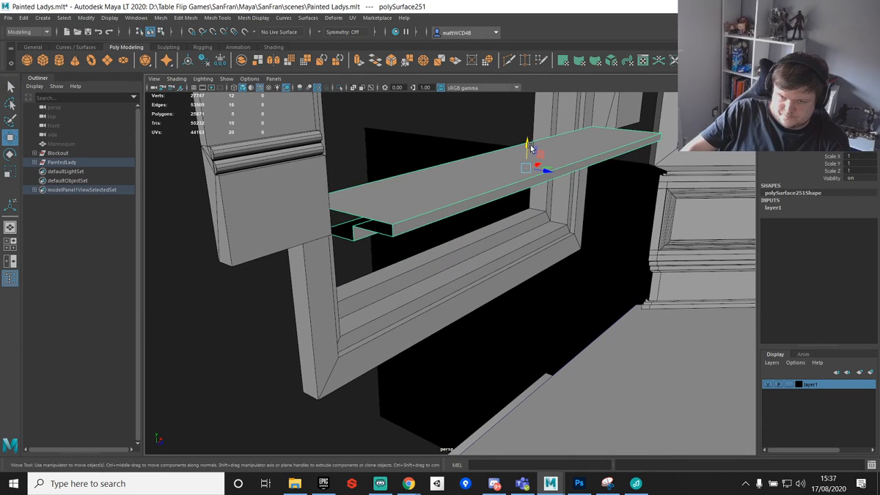
alt+drag(514, 154, 535, 242)
alt+drag(510, 275, 483, 285)
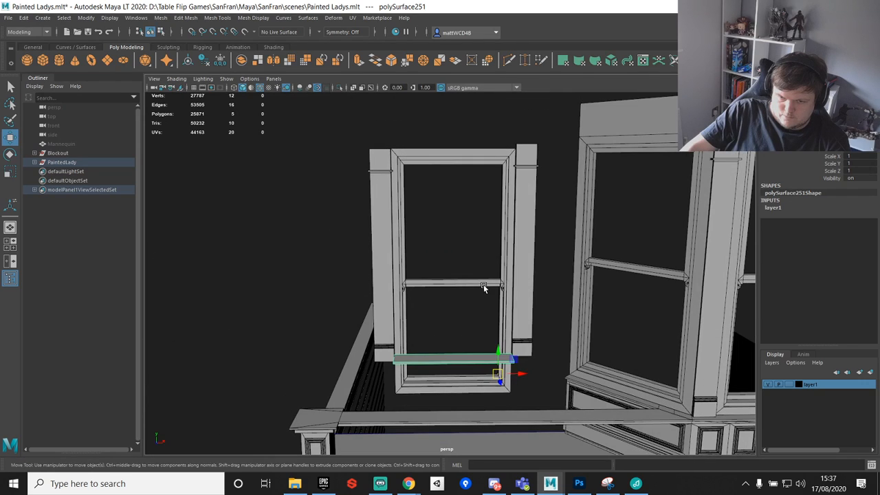
Step: Raise the frame's middle rail slightly and move the frame's right-side vertices inwards to narrow the window
click(473, 281)
right_click(470, 234)
right_drag(452, 276, 426, 233)
drag(347, 237, 581, 336)
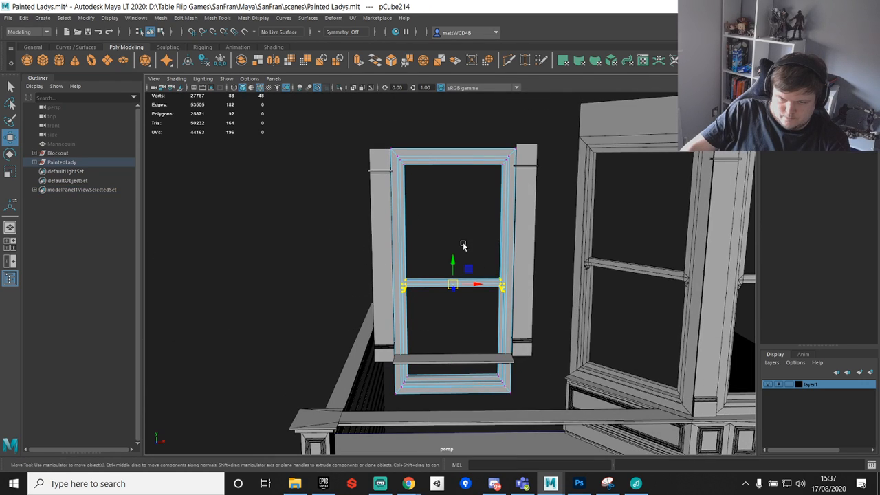
drag(452, 257, 452, 238)
key(q)
drag(462, 113, 567, 442)
key(w)
drag(529, 275, 519, 274)
key(q)
Step: Snap the right pilaster's pivot to its rear bottom corner
right_drag(520, 196, 532, 187)
click(532, 186)
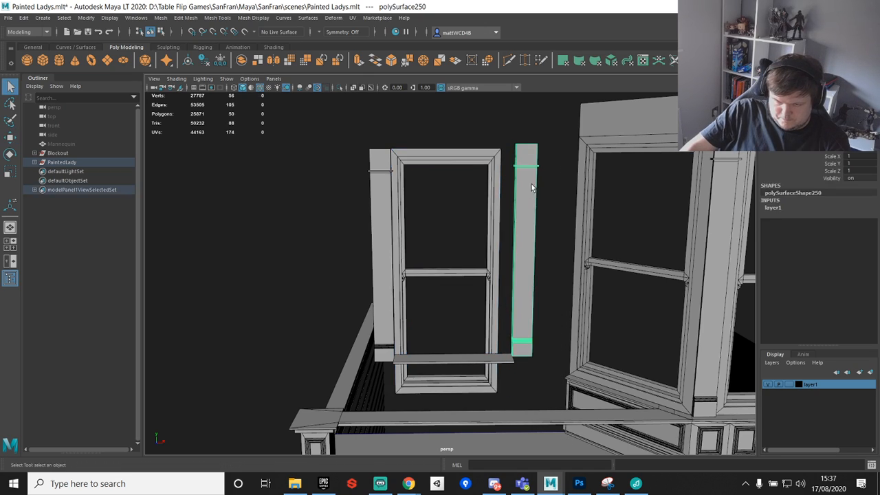
alt+drag(532, 186, 529, 295)
scroll(522, 308, up, 5)
alt+middle_drag(519, 315, 452, 271)
scroll(549, 318, up, 4)
key(w)
scroll(568, 355, down, 4)
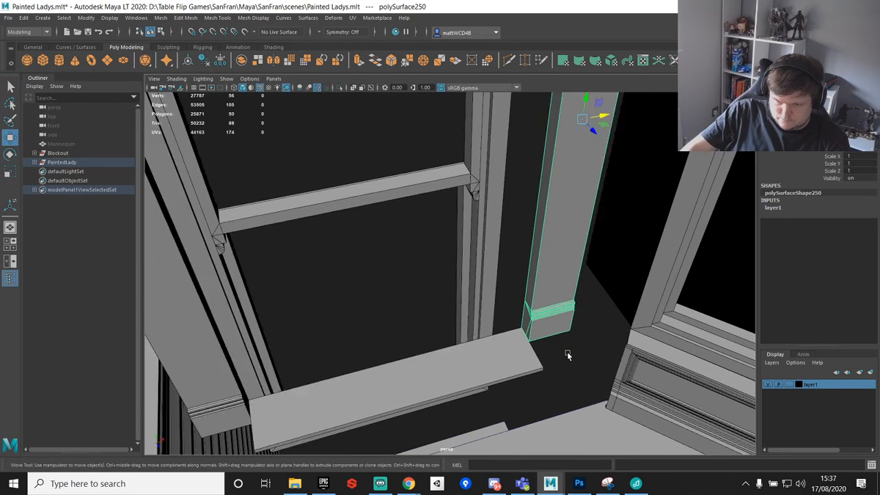
key(d)
key(v)
drag(538, 172, 500, 314)
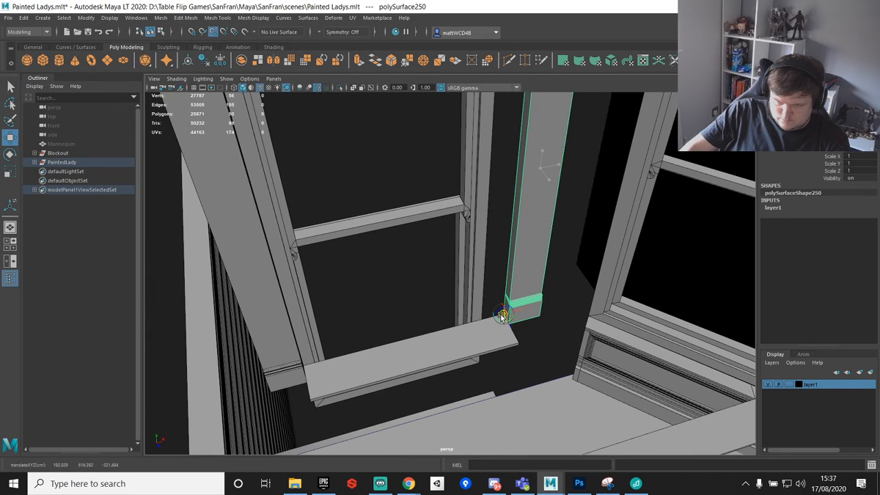
Step: Vertex-snap the right pilaster against the right edge of the narrowed window frame
scroll(502, 315, up, 5)
key(v)
drag(600, 369, 517, 391)
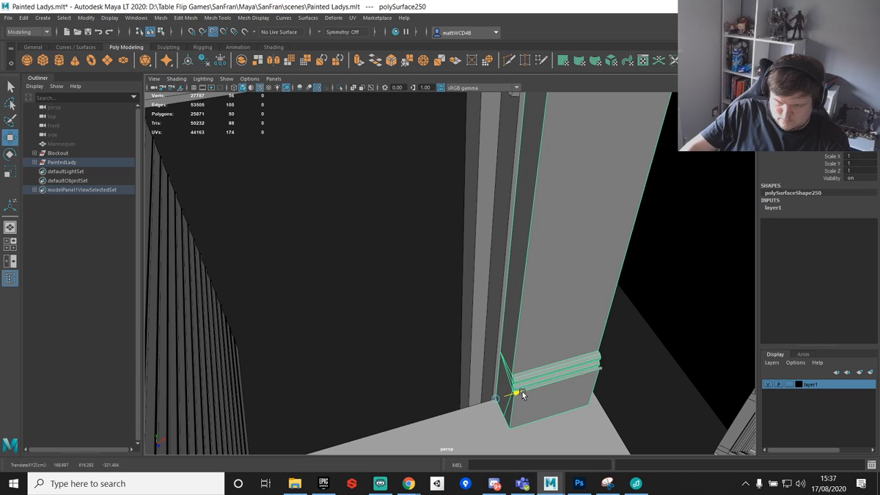
alt+middle_drag(509, 389, 463, 352)
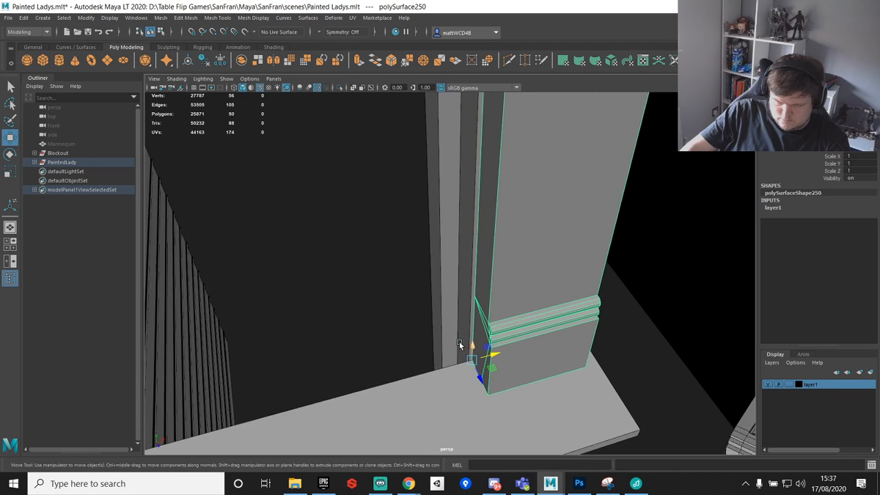
key(v)
drag(497, 358, 469, 236)
key(ctrl+z)
Step: Refine the right pilaster's sideways alignment with the window frame using vertex snapping
scroll(520, 358, down, 4)
alt+middle_drag(470, 237, 479, 308)
scroll(479, 308, up, 5)
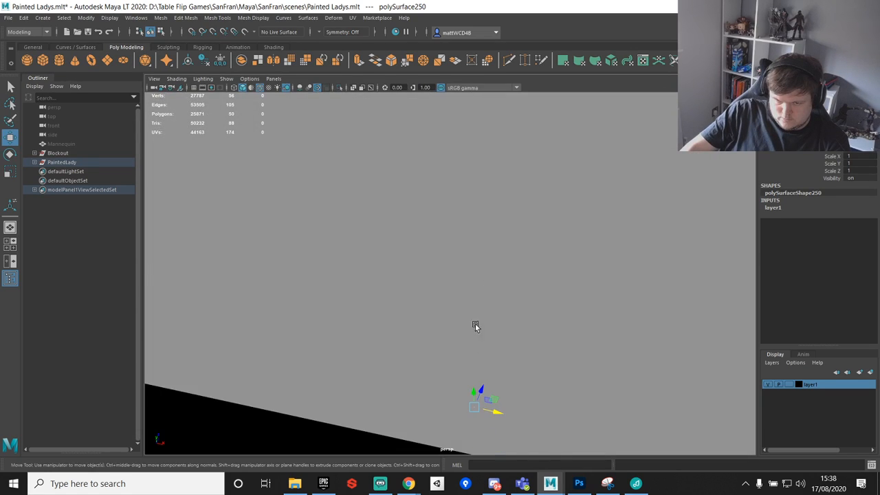
scroll(502, 251, down, 4)
alt+middle_drag(508, 381, 479, 288)
alt+drag(479, 289, 479, 256)
key(v)
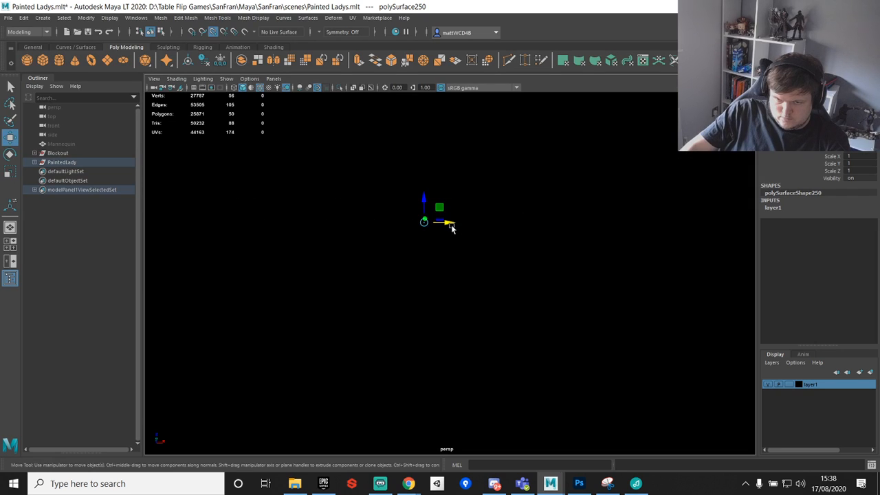
scroll(459, 240, up, 4)
key(v)
drag(423, 161, 472, 297)
scroll(533, 153, down, 4)
scroll(495, 283, down, 3)
Step: Shorten the sill by moving its right-end vertices inwards to suit the narrower frame
click(475, 259)
right_drag(489, 233, 441, 226)
drag(496, 209, 581, 342)
scroll(492, 265, up, 4)
right_drag(481, 232, 444, 243)
drag(638, 270, 567, 259)
alt+drag(491, 293, 539, 295)
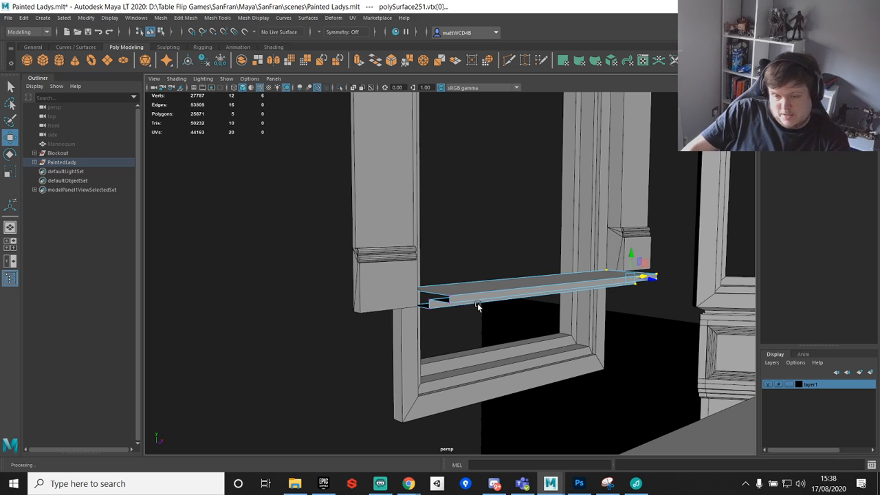
alt+drag(477, 303, 569, 290)
Step: Lower the sill to the bottom of the window frame and nudge it sideways into place
right_drag(518, 233, 531, 291)
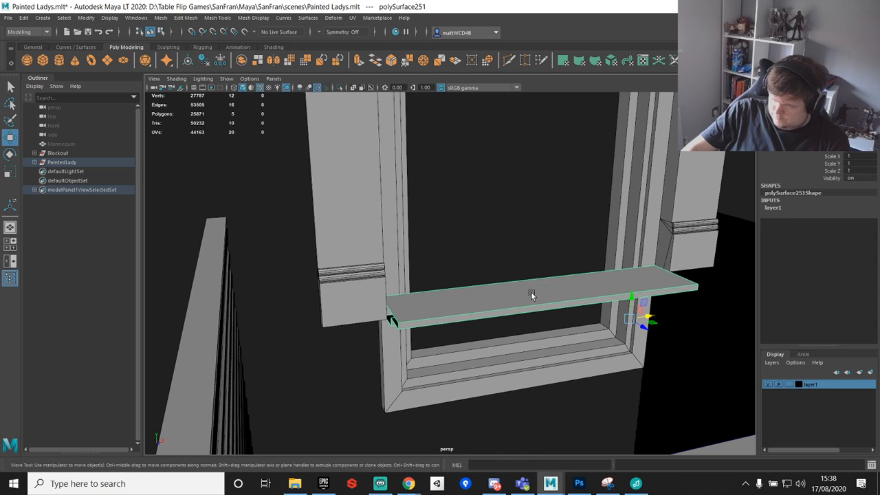
alt+drag(558, 302, 514, 259)
scroll(549, 264, up, 3)
key(q)
right_drag(516, 234, 517, 257)
click(519, 239)
key(w)
drag(625, 211, 622, 237)
alt+right_drag(622, 237, 617, 269)
click(576, 303)
drag(601, 308, 604, 308)
Step: Move the sill's pivot to its left end and align that end with the frame's lower left corner
alt+drag(524, 240, 499, 250)
right_drag(499, 250, 559, 185)
alt+drag(524, 250, 585, 309)
key(d)
drag(615, 435, 388, 445)
scroll(459, 182, down, 3)
key(v)
alt+drag(465, 278, 375, 255)
Step: Lower the left pilaster's base and moulding vertices down to the level of the sill
click(373, 251)
right_drag(372, 251, 307, 226)
drag(290, 214, 441, 362)
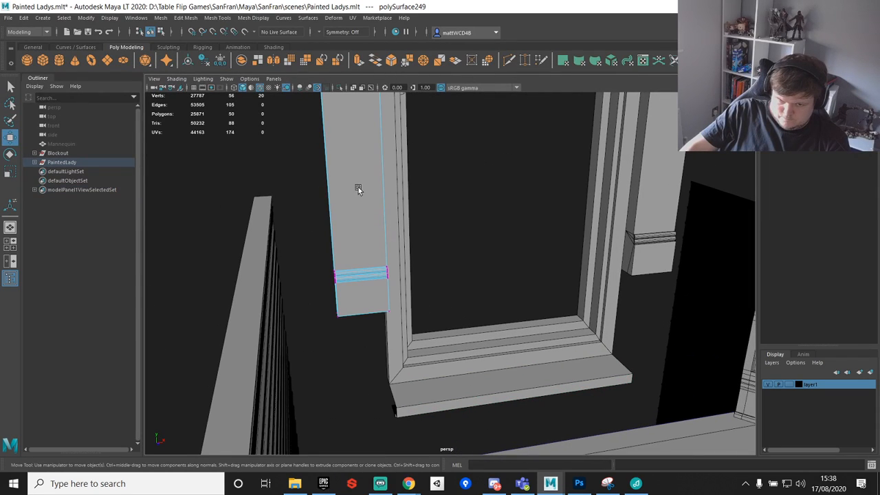
drag(362, 264, 363, 359)
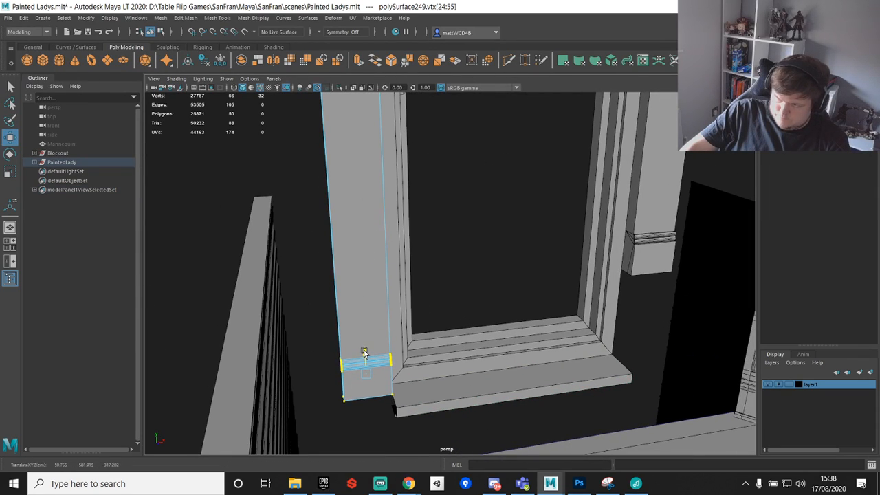
Step: Extend the sill's right end outwards so it reaches beneath the right pilaster's outer edge
key(f)
alt+drag(522, 311, 466, 305)
click(558, 308)
right_drag(562, 308, 489, 233)
drag(452, 205, 563, 379)
drag(541, 322, 544, 422)
click(471, 351)
drag(495, 350, 558, 194)
Step: Lower the right pilaster's base and moulding vertices down onto the sill
click(534, 165)
right_drag(534, 150, 479, 134)
drag(468, 98, 611, 232)
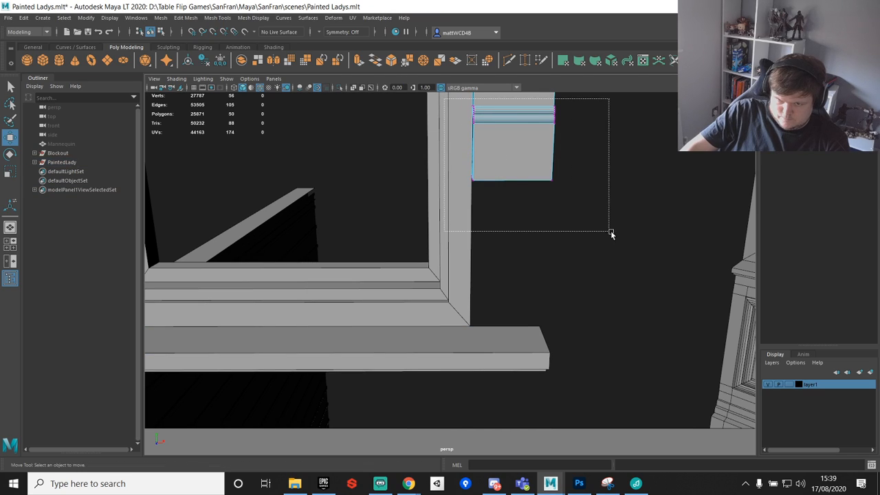
alt+drag(574, 181, 528, 323)
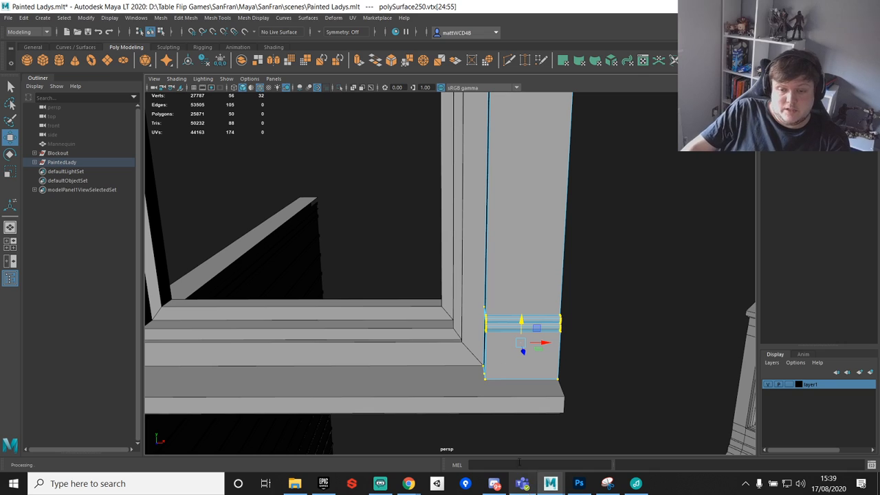
alt+drag(550, 349, 568, 348)
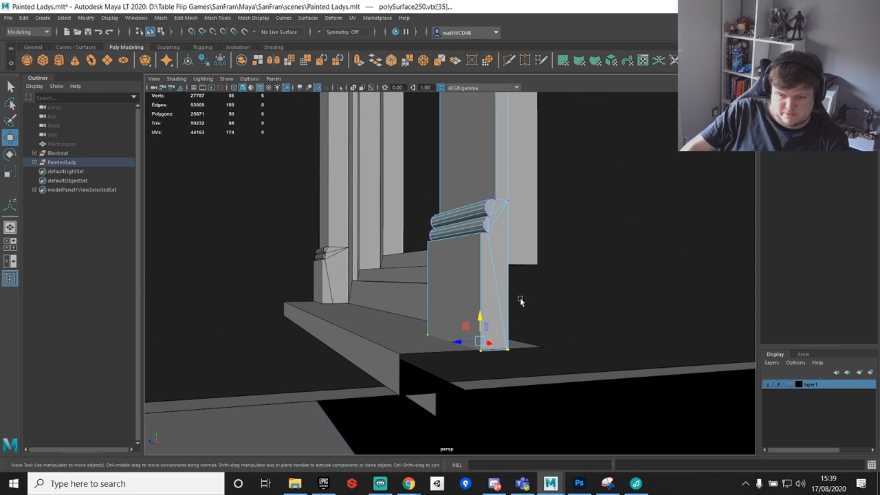
Step: Snap the right pilaster's base vertices onto the sill and try moving the sill's right-end vertices
key(v)
drag(479, 316, 425, 313)
click(493, 360)
alt+drag(493, 360, 461, 307)
right_drag(503, 333, 462, 227)
scroll(481, 268, down, 5)
drag(486, 276, 550, 357)
alt+middle_drag(602, 288, 601, 283)
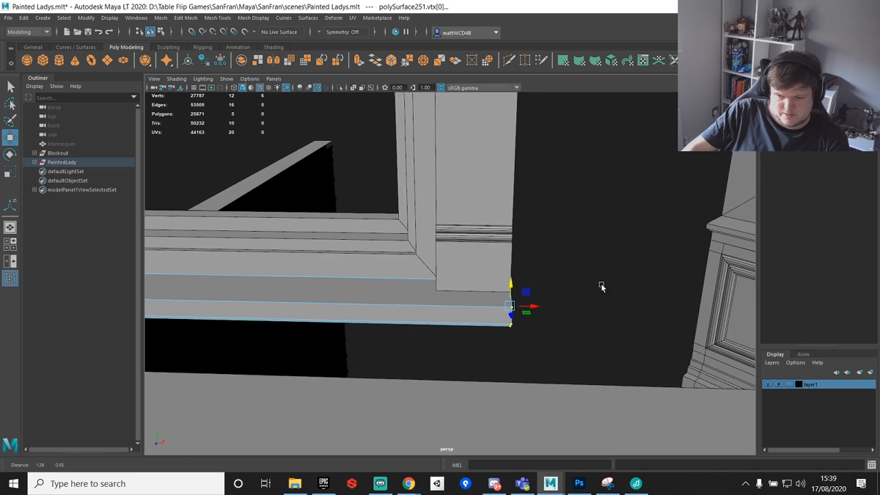
scroll(602, 286, up, 2)
drag(499, 310, 506, 302)
key(ctrl+z)
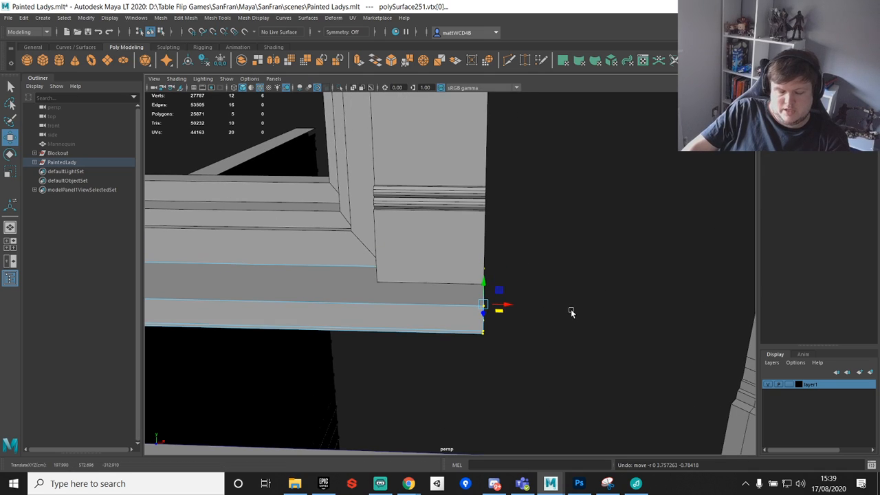
Step: Examine how the right pilaster's base sits on the sill and how the sill's open right end looks
key(q)
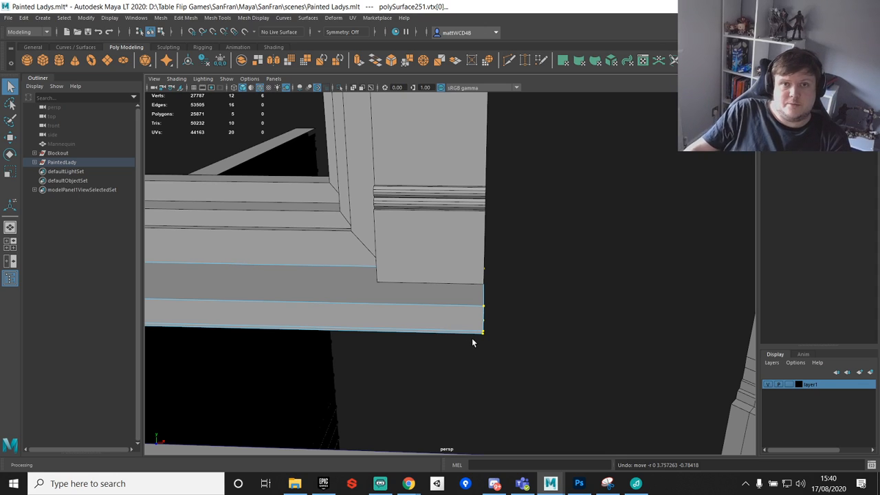
mouse_move(568, 489)
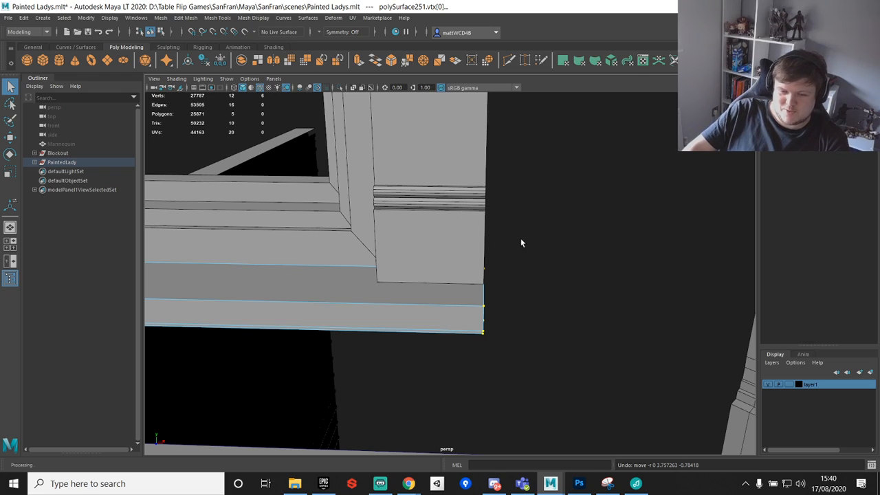
alt+drag(515, 240, 538, 318)
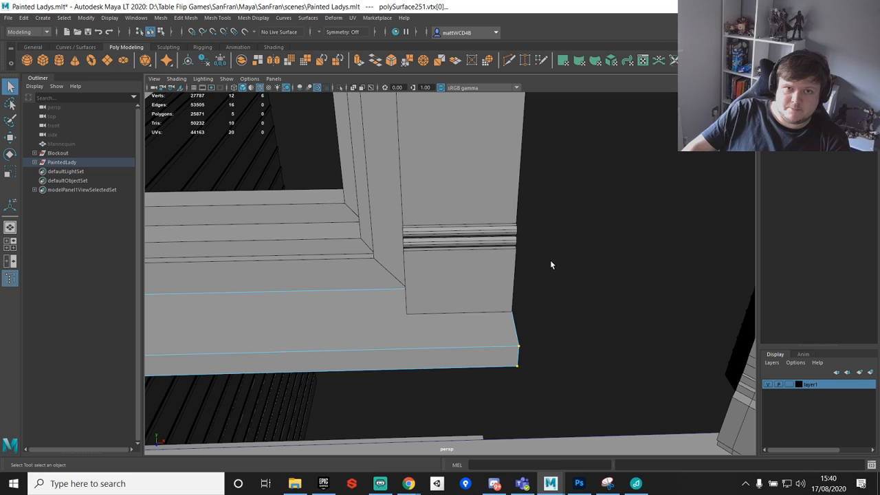
alt+drag(550, 265, 538, 279)
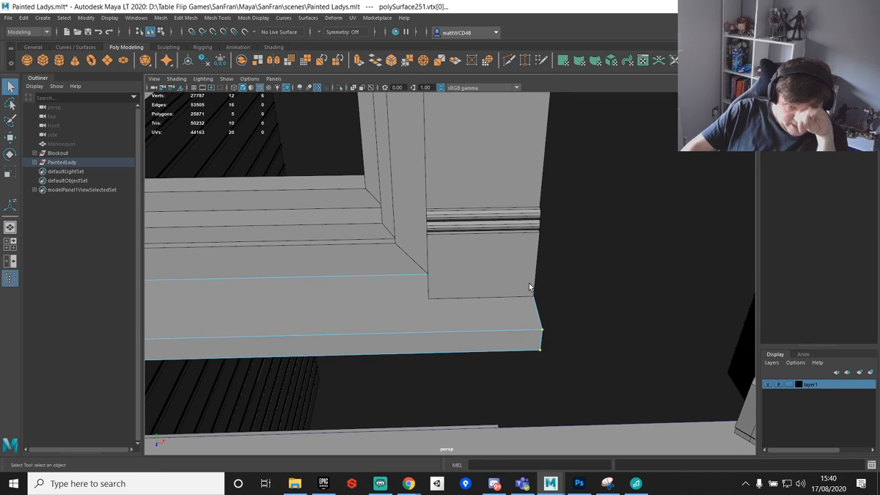
alt+drag(512, 356, 507, 230)
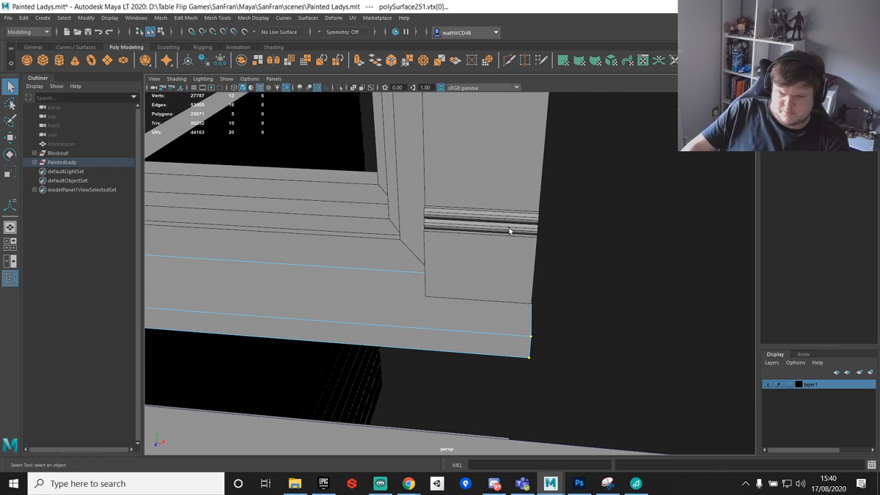
alt+drag(621, 330, 481, 337)
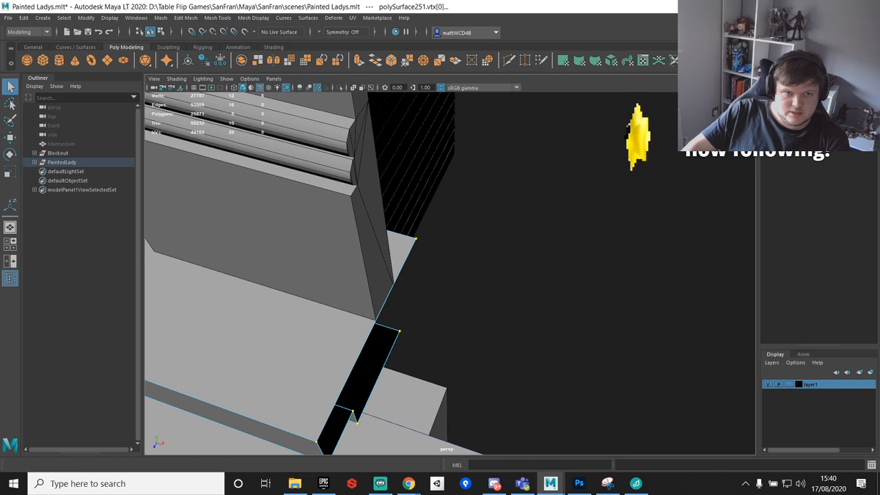
alt+middle_drag(493, 308, 468, 260)
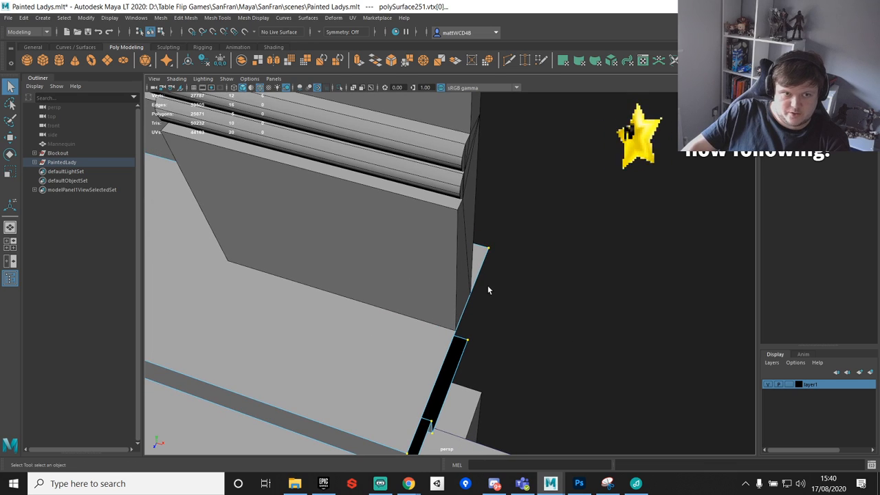
alt+drag(495, 250, 489, 269)
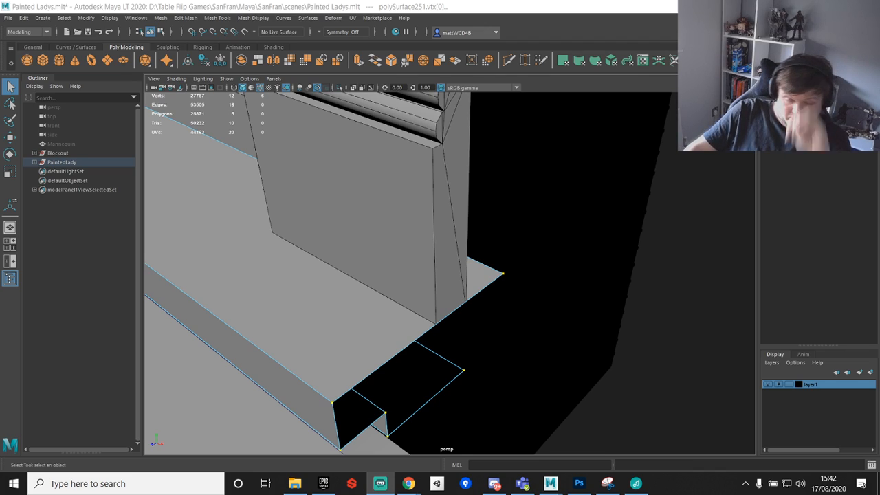
scroll(456, 194, down, 2)
alt+middle_drag(456, 194, 574, 268)
scroll(453, 294, down, 10)
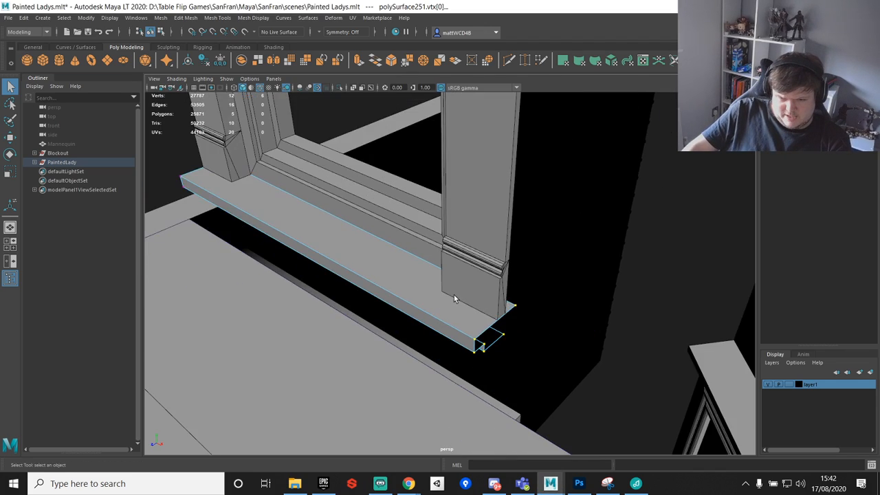
Step: Snap the right pilaster's top vertices against the upper corner of the window frame
alt+drag(462, 306, 499, 281)
alt+middle_drag(499, 281, 514, 339)
scroll(515, 339, up, 6)
alt+drag(515, 333, 518, 195)
click(517, 194)
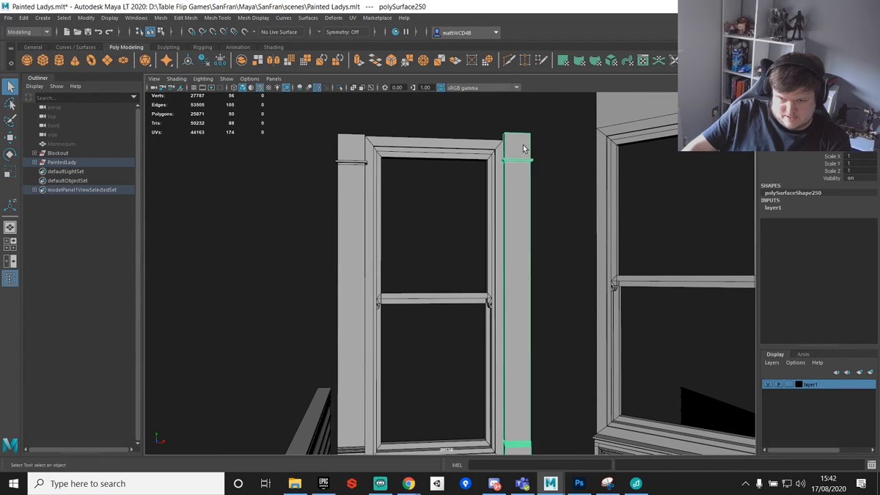
key(F9)
alt+middle_drag(485, 137, 481, 174)
drag(466, 146, 557, 183)
key(w)
key(v)
drag(514, 148, 504, 167)
key(q)
alt+drag(422, 222, 500, 184)
key(F8)
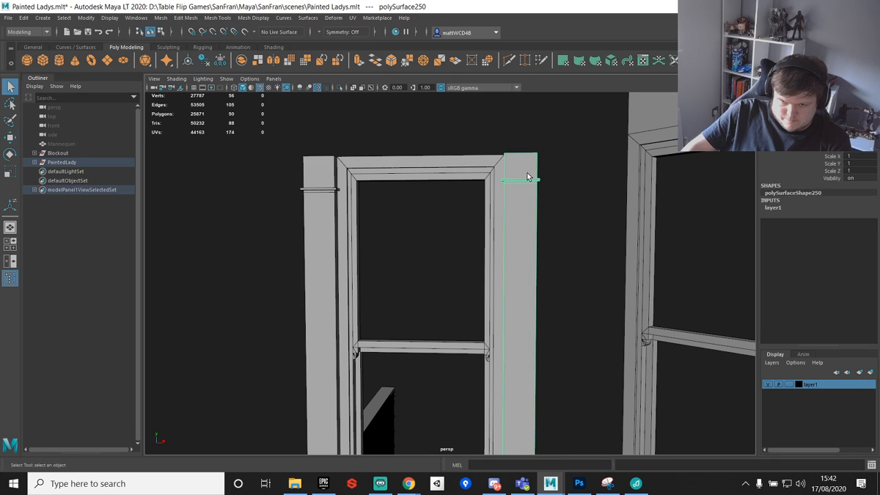
Step: Delete the right pilaster and place a duplicate of the left pilaster near the sill's right end
key(Delete)
click(333, 215)
scroll(355, 237, down, 5)
alt+middle_drag(421, 400, 459, 248)
scroll(458, 249, up, 6)
alt+drag(532, 214, 513, 248)
scroll(511, 241, up, 3)
scroll(517, 238, down, 4)
key(w)
scroll(525, 240, down, 5)
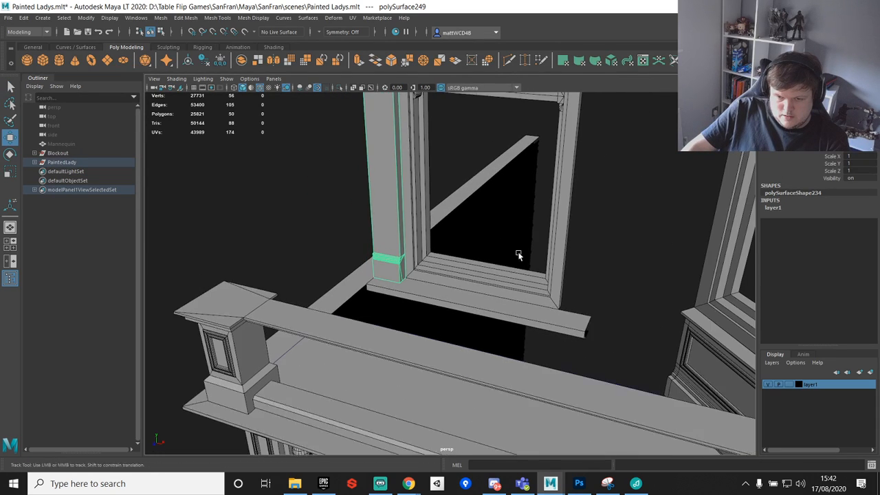
alt+middle_drag(525, 240, 468, 306)
key(ctrl+d)
drag(398, 226, 580, 389)
Step: Snap the duplicated pilaster's pivot to its lower outer back corner and save the scene
key(d)
key(v)
alt+middle_drag(581, 388, 552, 313)
scroll(553, 313, up, 5)
key(ctrl+s)
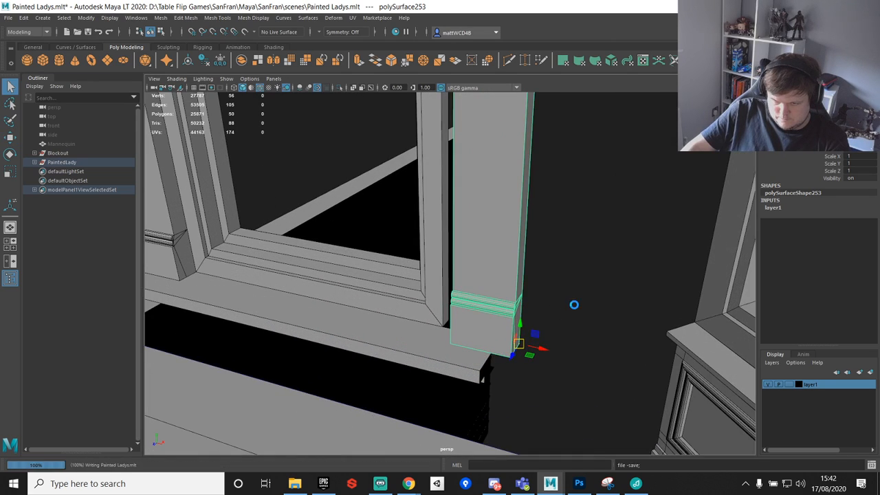
Step: Mirror the duplicated pilaster by setting its Scale X to -1
alt+drag(589, 313, 565, 317)
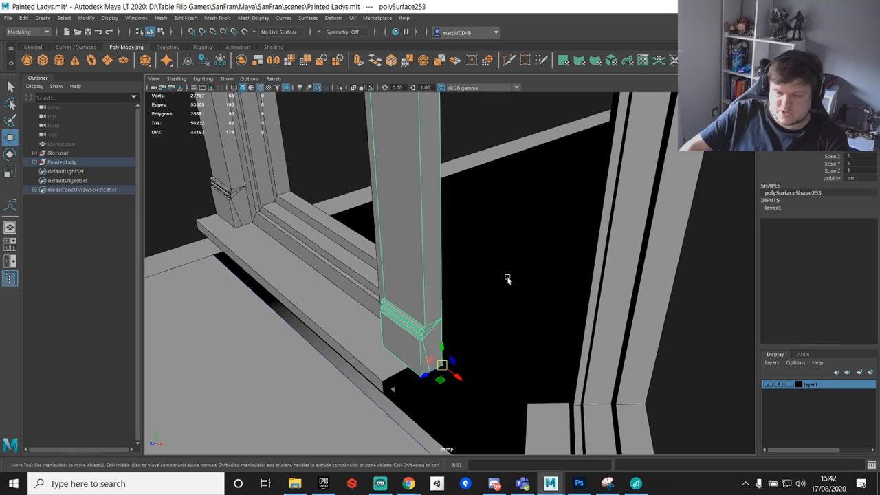
scroll(485, 357, up, 6)
alt+middle_drag(439, 353, 486, 247)
scroll(485, 248, down, 2)
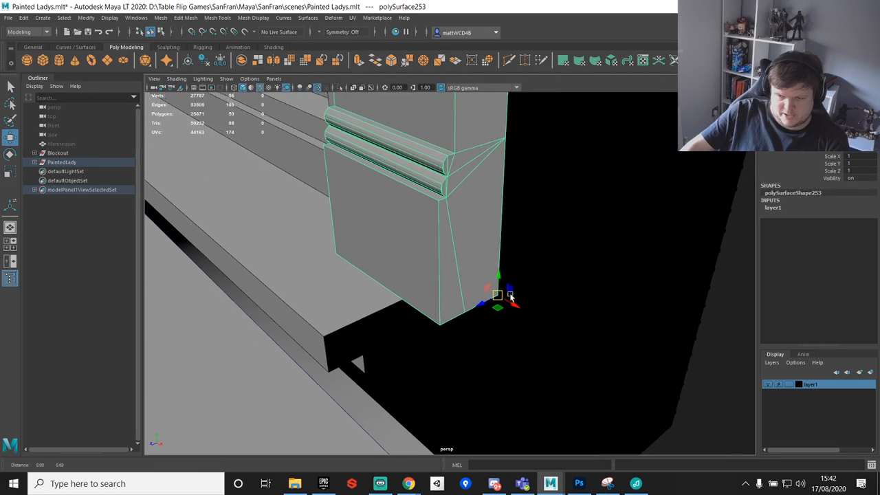
alt+middle_drag(511, 293, 510, 343)
click(859, 156)
text(-)
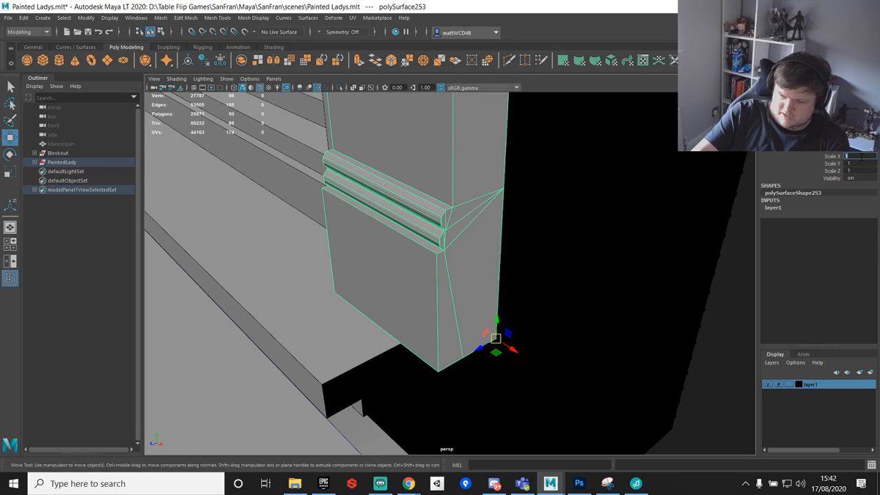
text(1)
key(Return)
Step: Snap the mirrored pilaster against the window frame's lower right corner so it stands on the sill
alt+drag(334, 161, 467, 187)
alt+middle_drag(468, 187, 627, 169)
alt+drag(627, 169, 648, 221)
key(v)
drag(705, 230, 572, 279)
scroll(572, 280, down, 4)
alt+drag(628, 292, 514, 306)
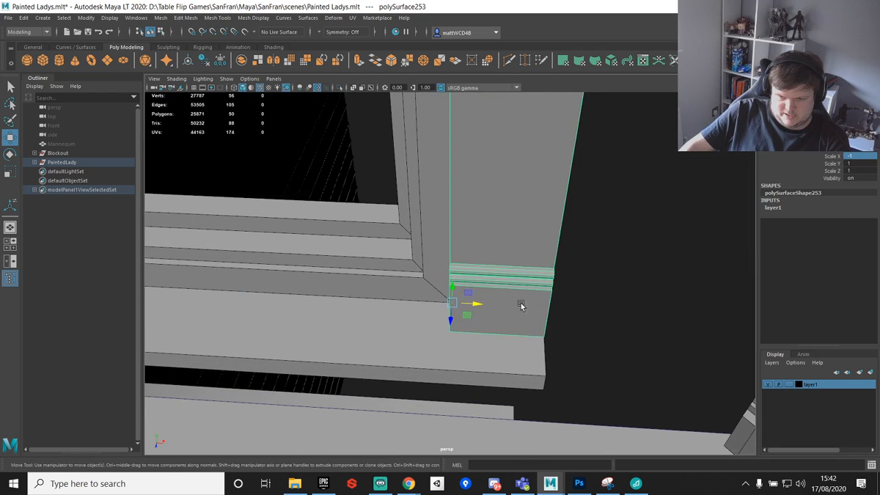
click(618, 283)
alt+drag(617, 284, 551, 300)
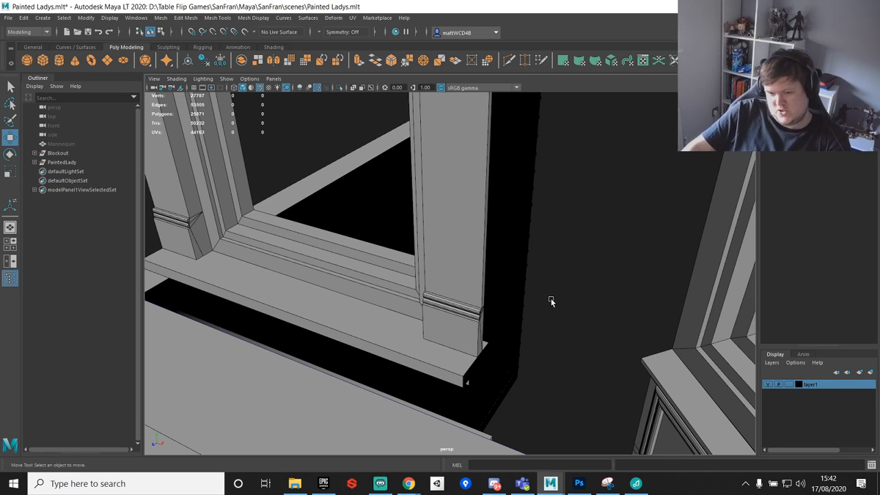
click(485, 253)
alt+drag(485, 253, 478, 304)
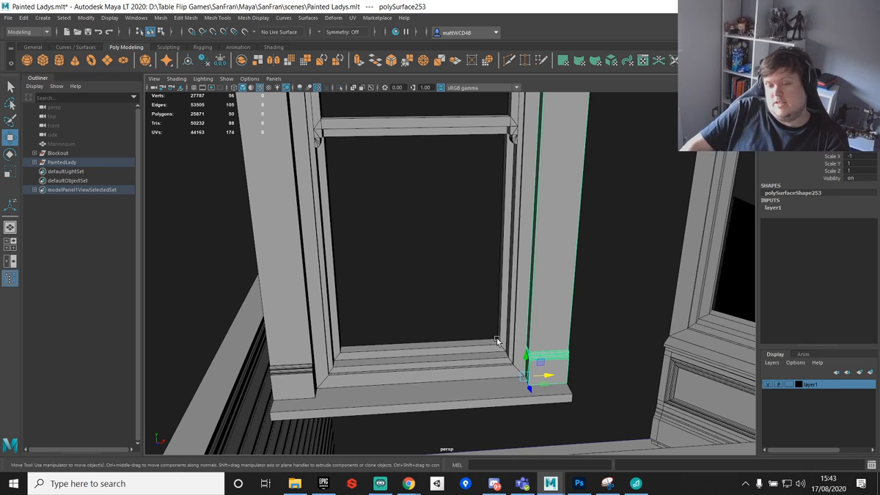
click(621, 269)
alt+drag(621, 269, 582, 278)
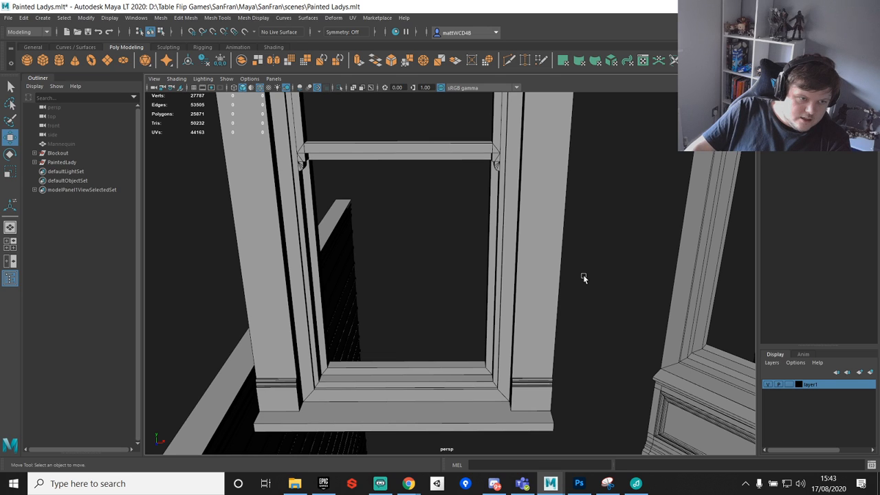
Step: Duplicate the lower-storey clapboard siding between the porch and the bay, and raise the copy to the upper storey
alt+drag(600, 208, 547, 264)
scroll(547, 264, down, 5)
alt+middle_drag(547, 264, 541, 187)
scroll(528, 299, up, 3)
alt+middle_drag(526, 358, 488, 248)
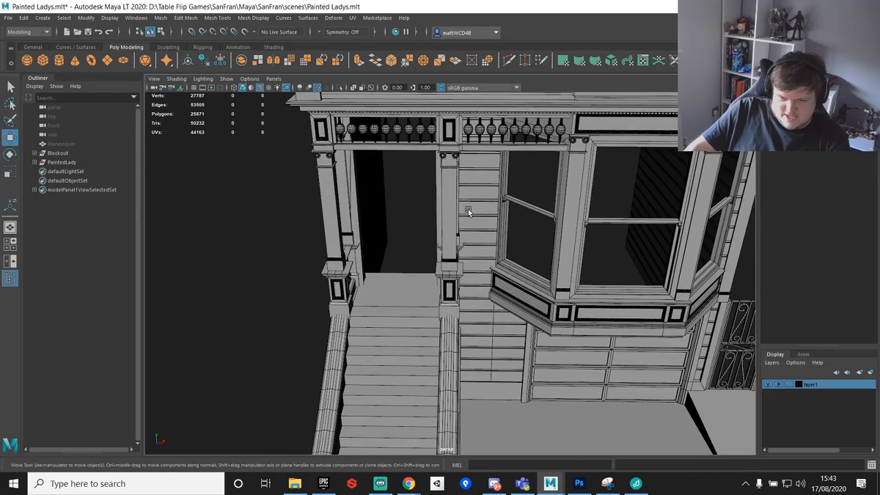
click(468, 211)
alt+drag(468, 211, 487, 318)
alt+drag(612, 317, 545, 227)
scroll(545, 227, down, 3)
alt+middle_drag(545, 226, 543, 304)
key(ctrl+d)
drag(484, 348, 489, 134)
alt+middle_drag(487, 153, 496, 229)
alt+middle_drag(493, 169, 502, 235)
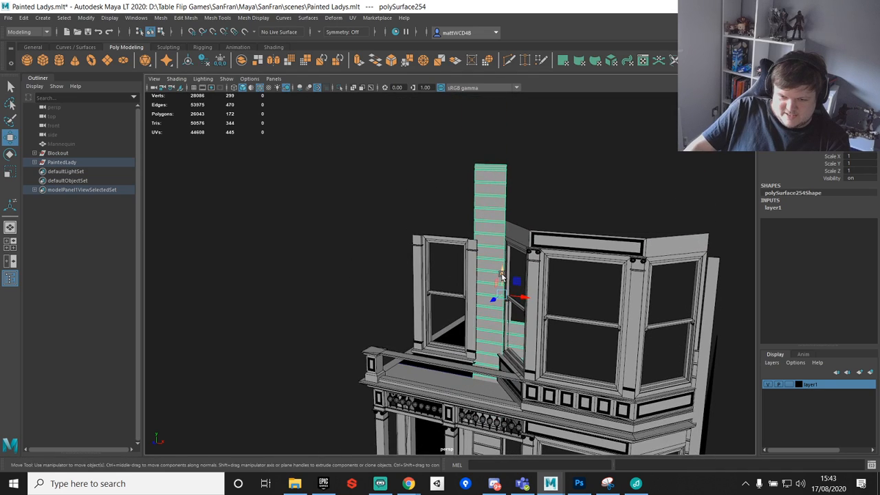
Step: Move the siding copy up and sideways into the empty space clear of the house
drag(503, 272, 495, 124)
alt+middle_drag(495, 124, 546, 239)
drag(556, 176, 415, 177)
scroll(415, 177, up, 3)
alt+middle_drag(415, 176, 471, 255)
Step: Delete the faces of the short siding column from the copy, keeping only the tall column
key(q)
alt+drag(472, 255, 442, 265)
alt+middle_drag(442, 265, 427, 226)
right_drag(426, 232, 392, 234)
drag(424, 171, 551, 415)
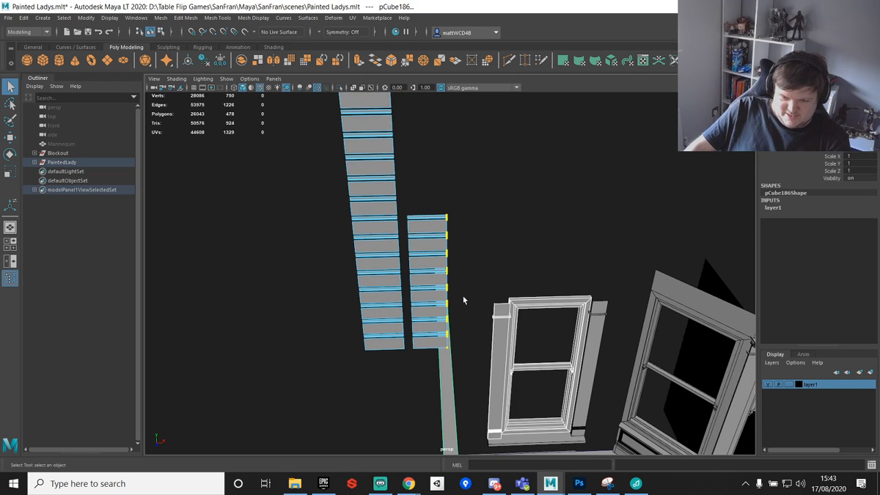
right_drag(426, 224, 447, 210)
right_drag(428, 221, 427, 245)
drag(429, 166, 528, 407)
key(Delete)
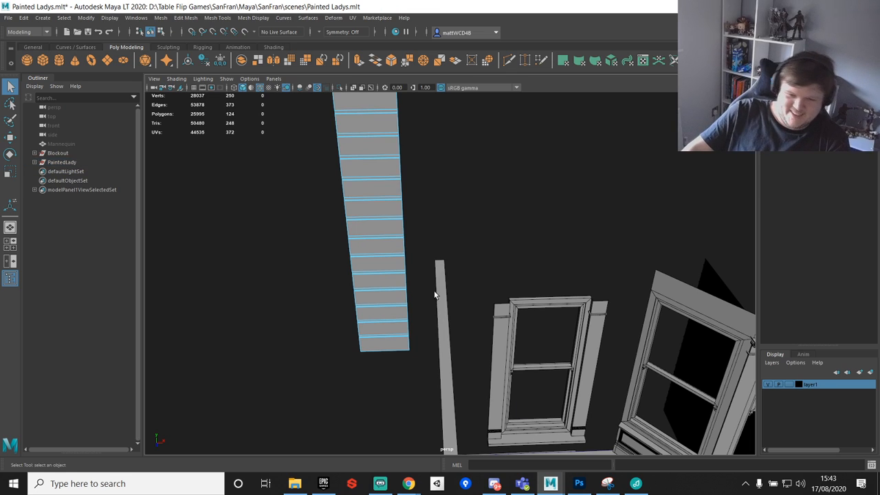
Step: Snap the tall siding column's lower corner onto the porch roof where it meets the bay
right_drag(358, 182, 381, 170)
alt+drag(380, 170, 571, 307)
key(w)
scroll(394, 234, up, 5)
alt+drag(395, 234, 738, 246)
scroll(506, 307, up, 4)
drag(537, 291, 524, 304)
alt+drag(563, 279, 548, 305)
key(v)
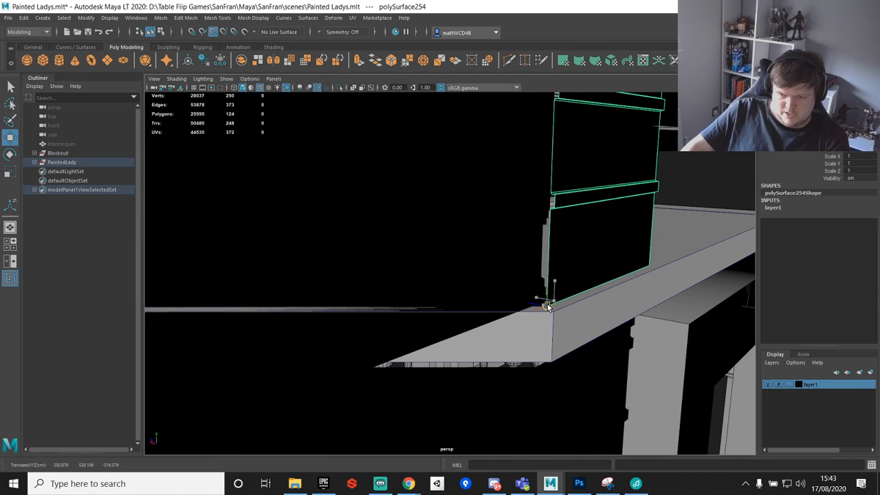
Step: Push the siding column back in depth towards the wall plane of the upper-storey window
key(q)
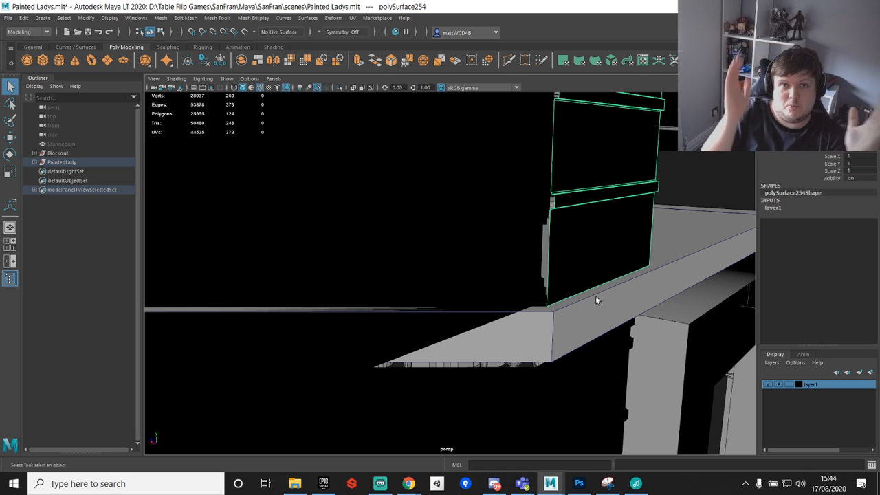
alt+drag(628, 288, 469, 314)
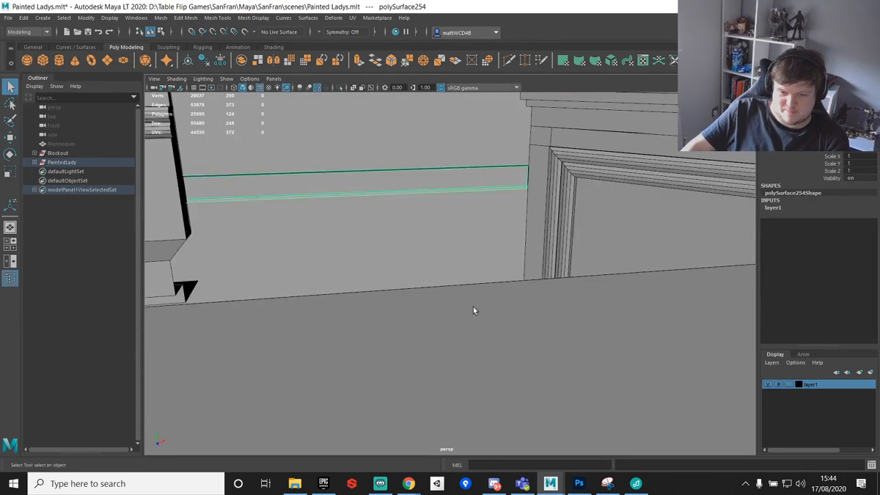
alt+middle_drag(469, 314, 519, 188)
alt+drag(519, 188, 541, 315)
key(w)
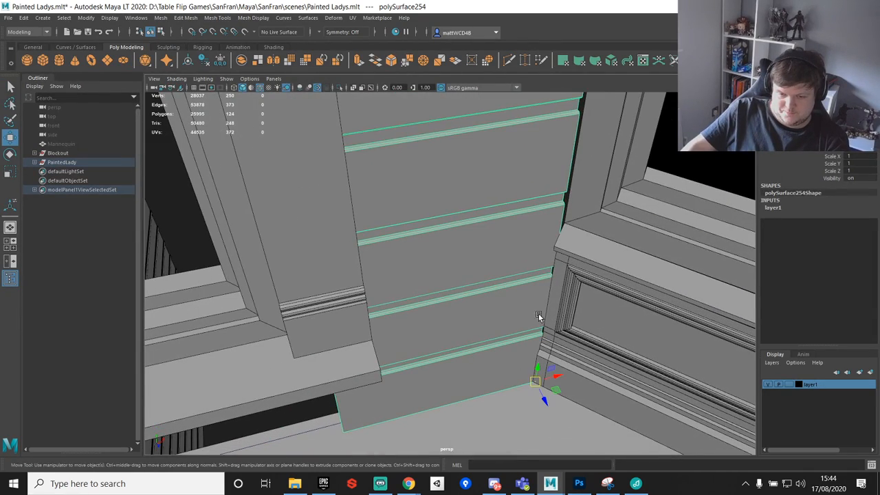
drag(547, 404, 472, 292)
Step: Stretch the siding's left edge vertices outwards to the porch roof's left end so it spans behind the window
key(q)
scroll(426, 187, down, 6)
drag(416, 107, 446, 375)
key(w)
drag(484, 278, 378, 294)
click(376, 301)
scroll(466, 230, up, 7)
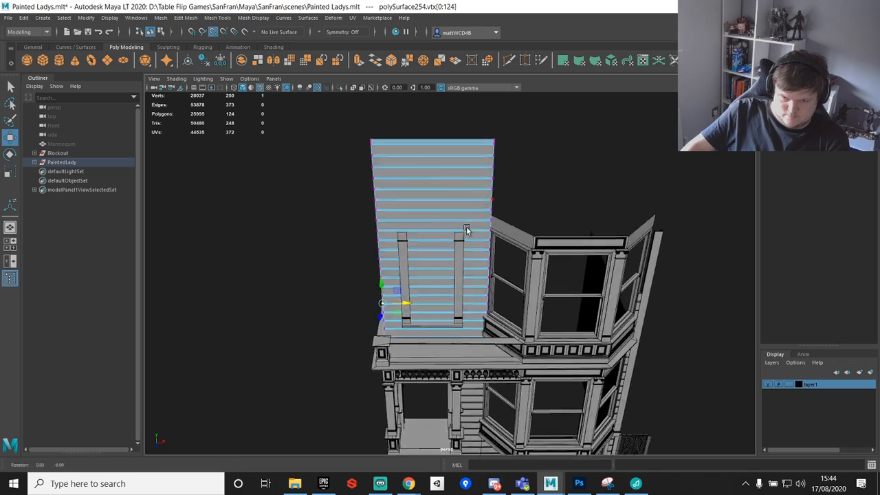
Step: Delete the siding's upper rows of faces that rise above the top of the bay
alt+drag(457, 219, 521, 220)
scroll(496, 240, down, 4)
scroll(500, 244, up, 6)
alt+middle_drag(521, 220, 507, 277)
scroll(507, 277, up, 6)
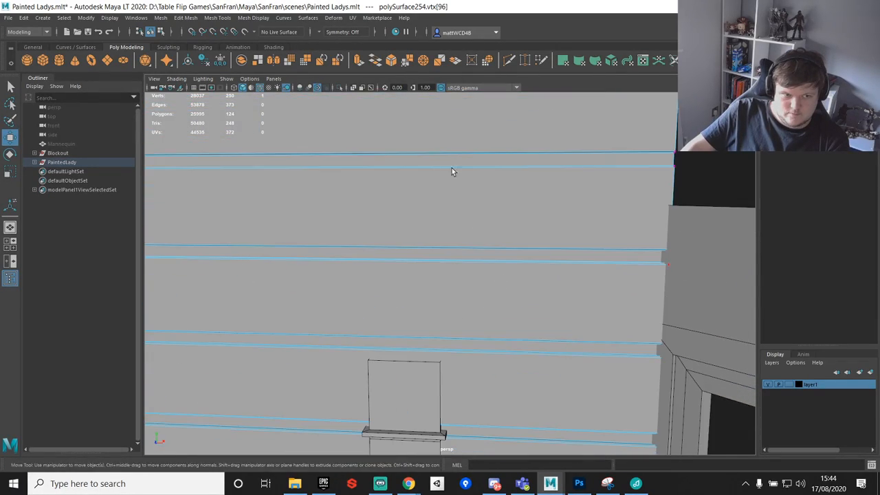
key(q)
right_drag(498, 157, 492, 195)
scroll(493, 197, down, 8)
alt+drag(492, 196, 464, 273)
scroll(463, 208, up, 5)
key(Delete)
drag(442, 204, 521, 300)
key(Delete)
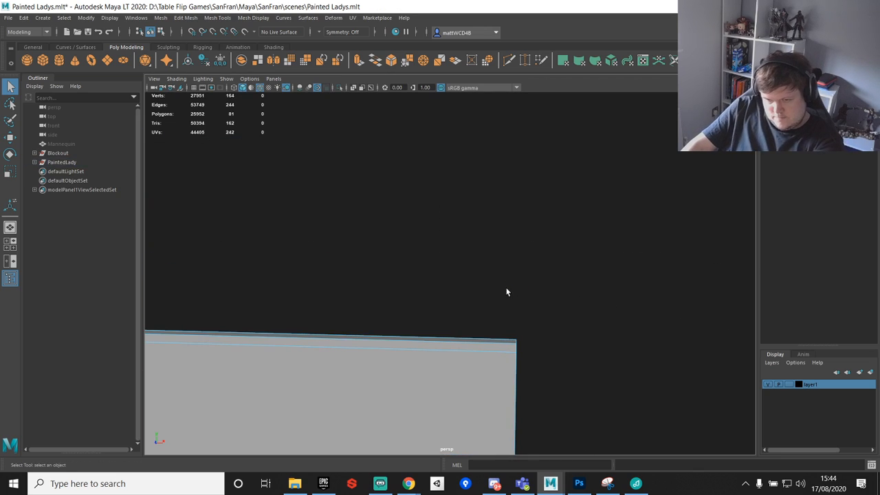
Step: Delete the remaining thin lip faces along the siding's top edge and switch to edge selection
click(478, 338)
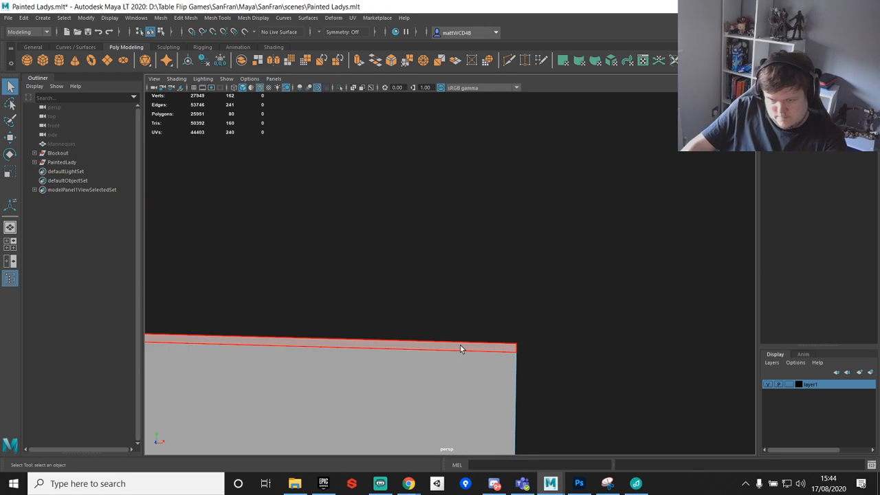
key(Delete)
right_drag(443, 399, 446, 377)
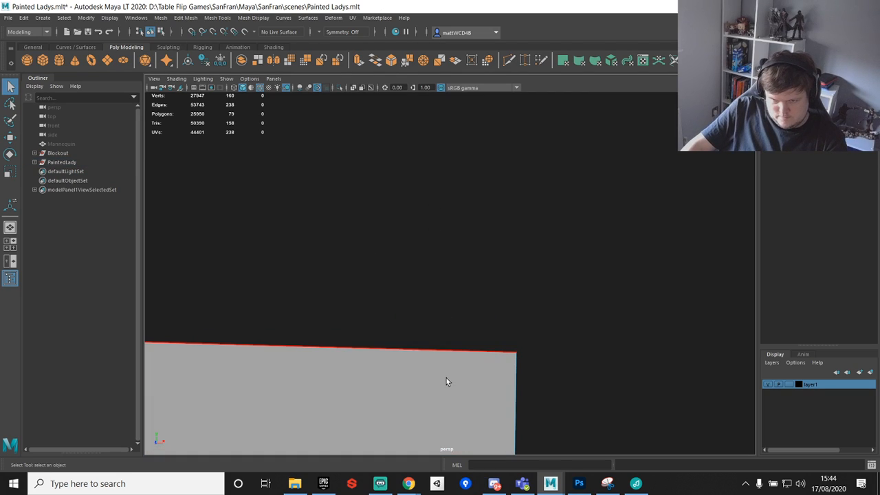
Step: Snap the siding's top edge to the height of the neighbouring bay's top corner
click(446, 352)
scroll(447, 351, down, 5)
alt+drag(447, 352, 497, 294)
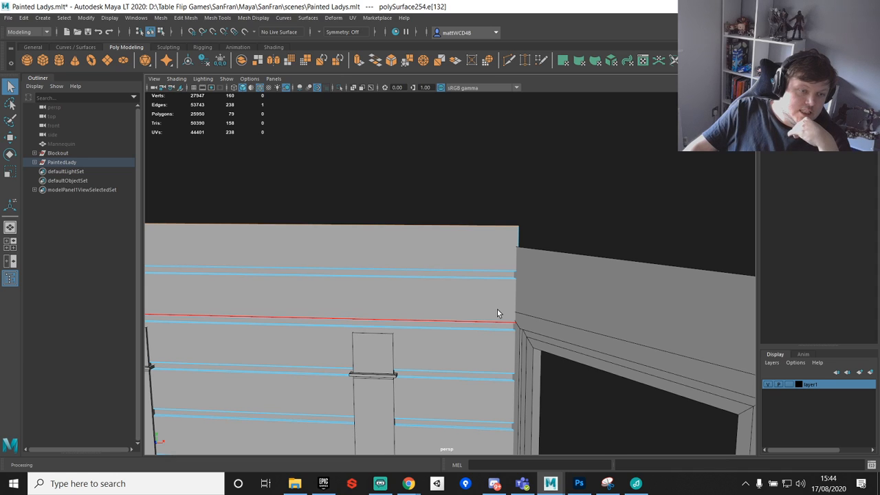
key(w)
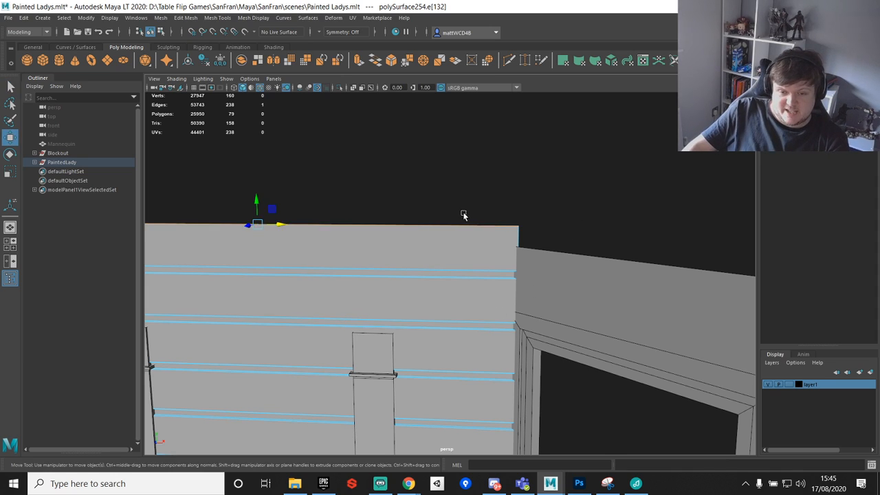
alt+drag(453, 218, 464, 193)
alt+middle_drag(463, 192, 578, 199)
key(v)
drag(354, 202, 567, 269)
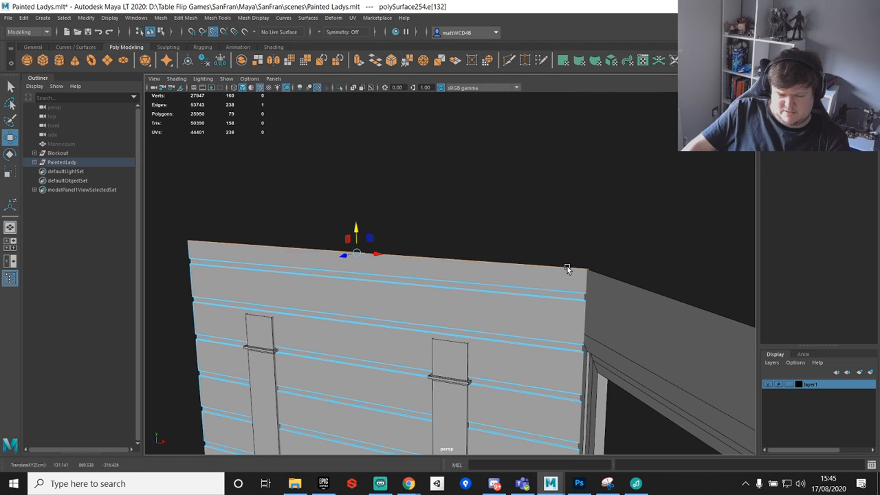
key(q)
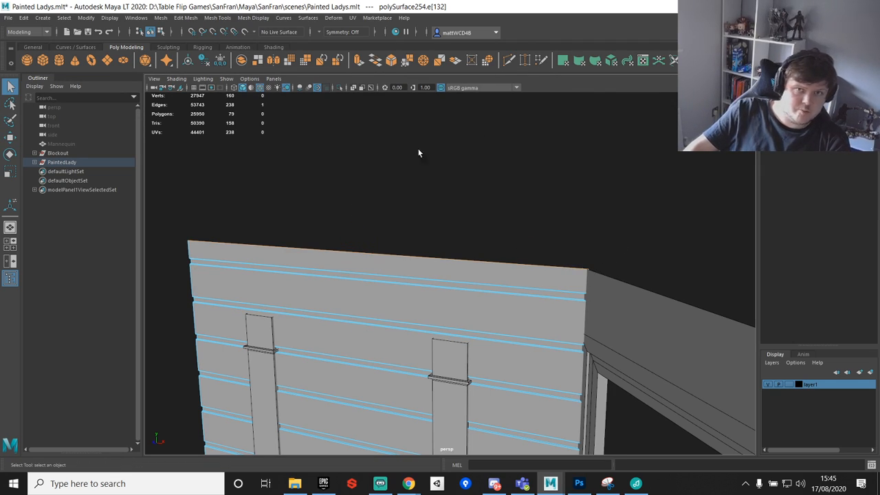
Step: Insert two vertical edge loops in the siding behind the pilasters and a horizontal one near the window's top
scroll(433, 212, down, 2)
alt+middle_drag(430, 393, 452, 267)
alt+drag(452, 264, 378, 211)
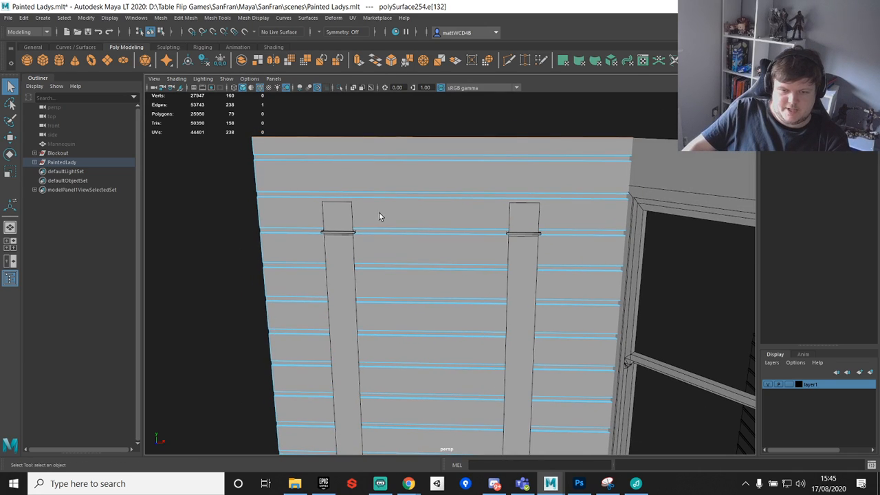
right_drag(378, 206, 430, 190)
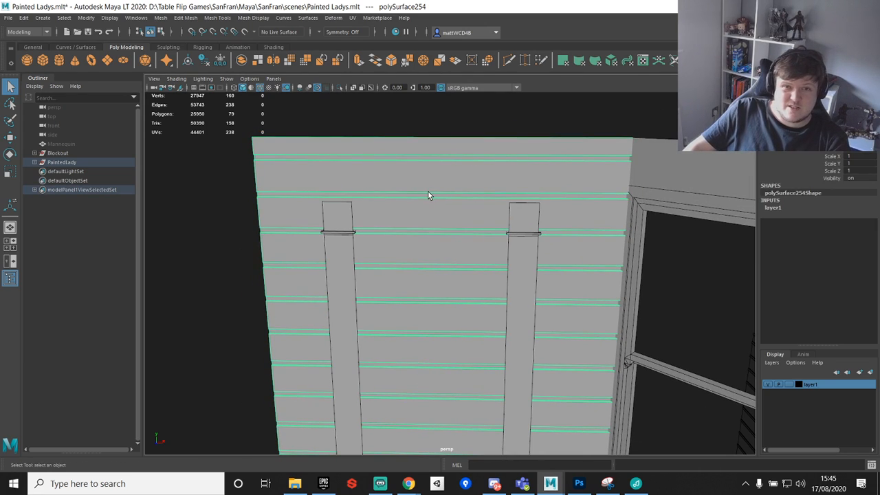
alt+drag(457, 153, 450, 293)
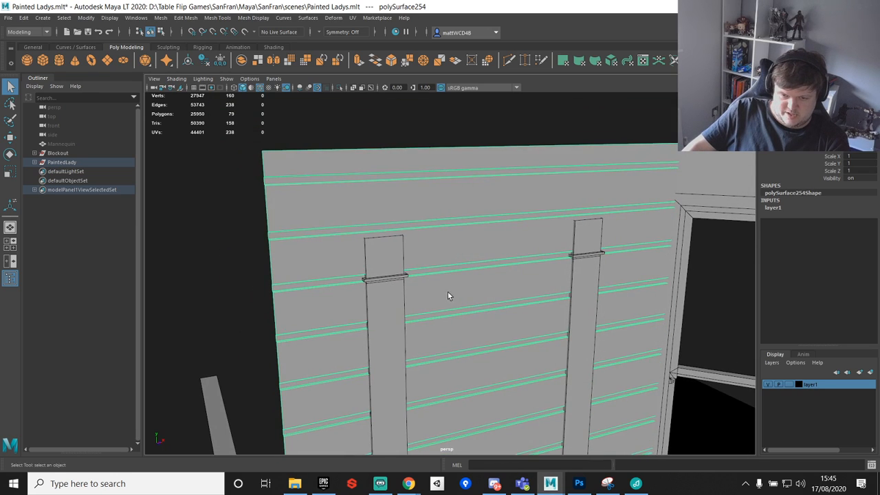
shift+right_drag(468, 235, 447, 244)
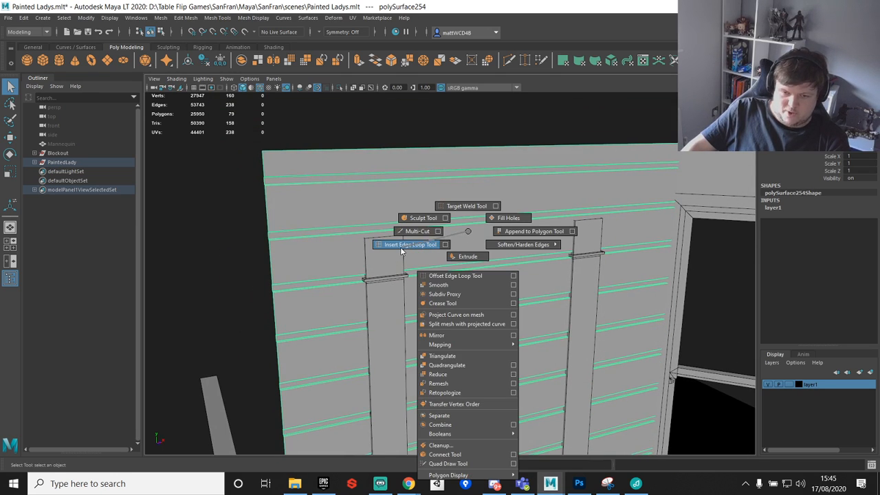
shift+right_drag(412, 247, 468, 232)
alt+drag(467, 231, 452, 216)
shift+right_drag(451, 212, 405, 225)
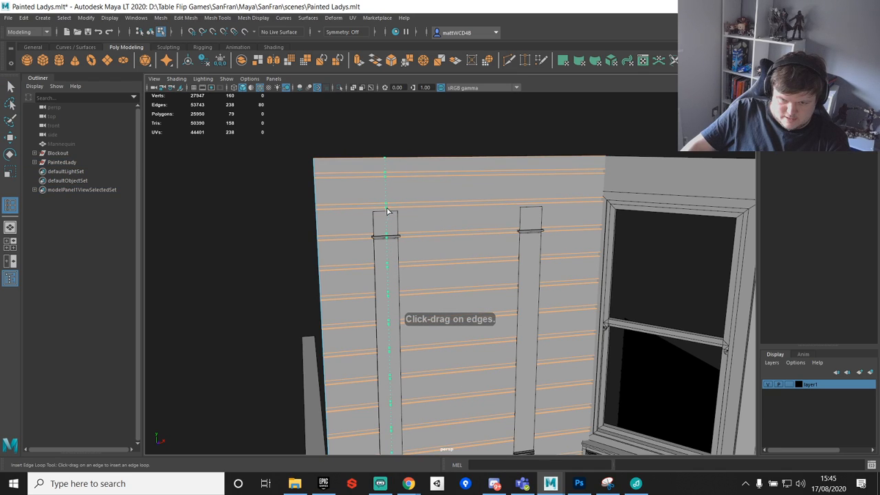
click(387, 211)
click(534, 207)
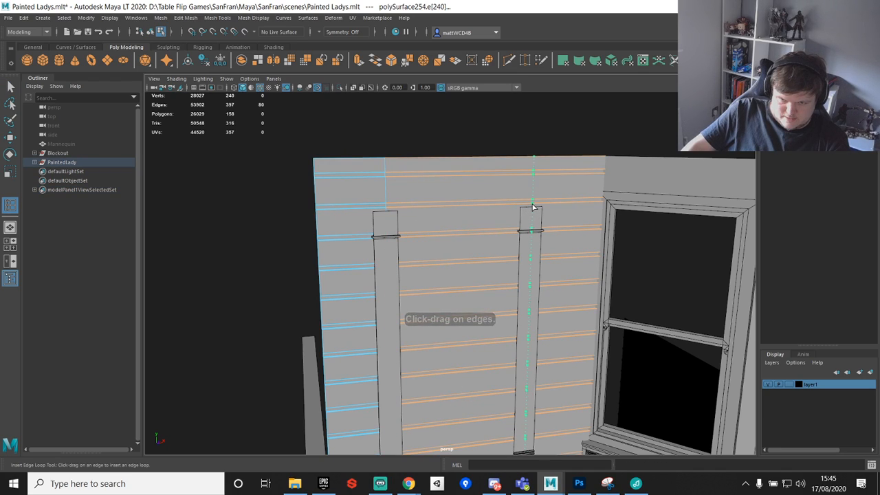
click(318, 226)
key(q)
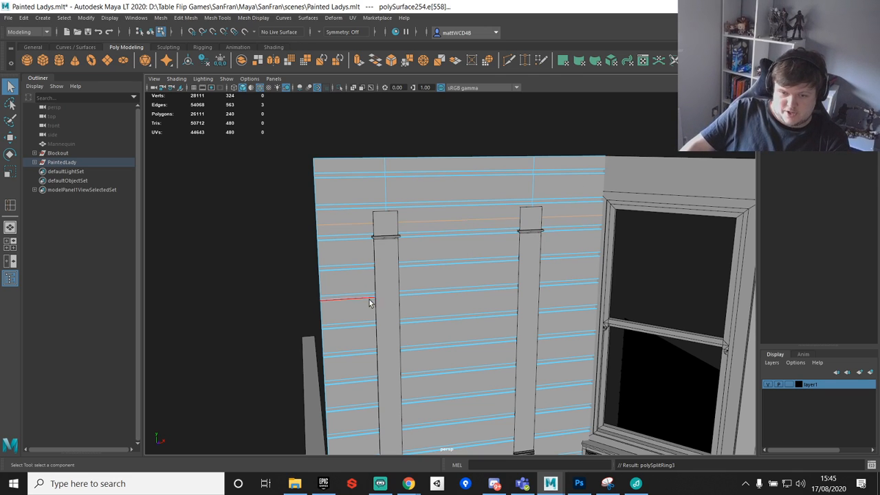
Step: Insert a horizontal edge loop across the siding just below the upper window's sill
alt+drag(372, 302, 413, 244)
alt+middle_drag(413, 308, 422, 192)
alt+drag(433, 279, 432, 296)
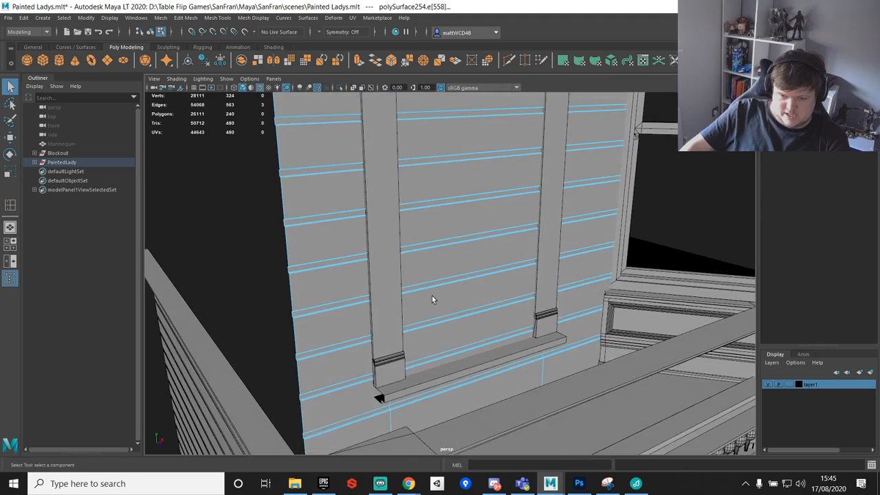
alt+right_drag(432, 296, 475, 264)
alt+drag(462, 333, 466, 303)
shift+right_drag(466, 303, 317, 409)
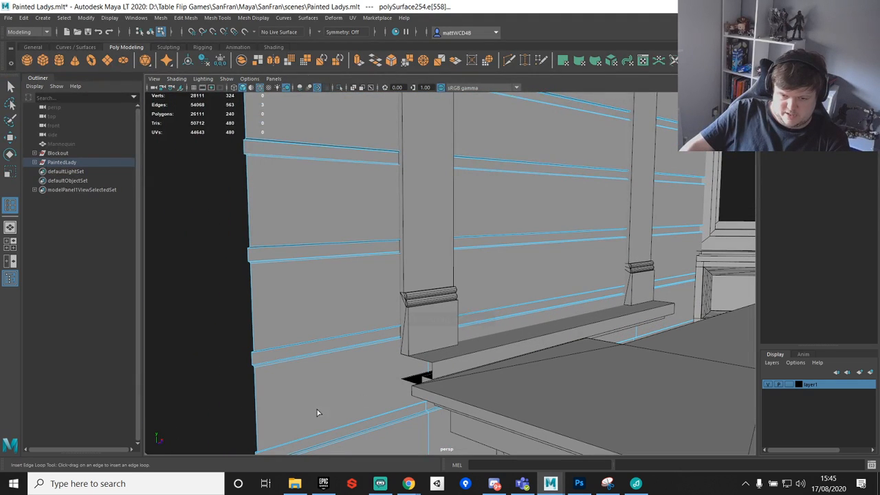
click(255, 411)
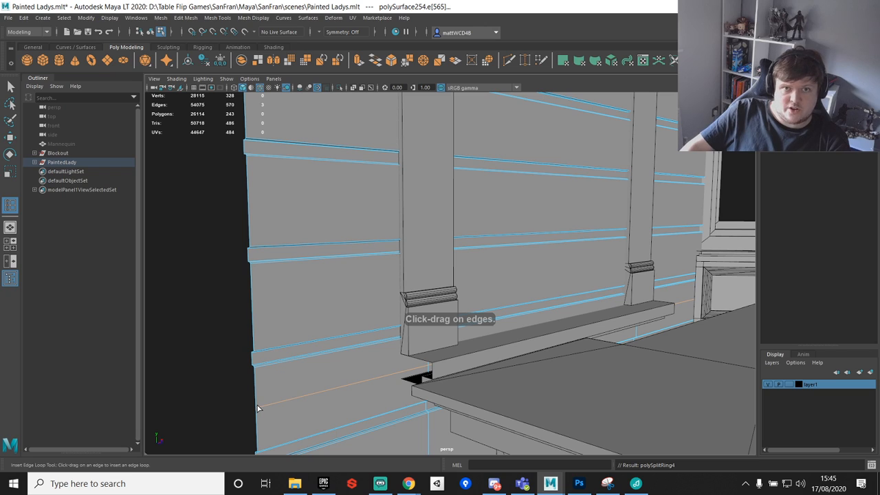
key(q)
Step: Delete the siding faces between the pilasters, including the thin lip above the frame, to open the wall for the window
right_drag(347, 231, 395, 220)
alt+drag(446, 196, 428, 261)
scroll(395, 213, down, 4)
scroll(420, 266, down, 3)
alt+drag(447, 172, 449, 170)
right_drag(441, 134, 432, 166)
scroll(432, 166, down, 2)
drag(423, 156, 462, 365)
key(Delete)
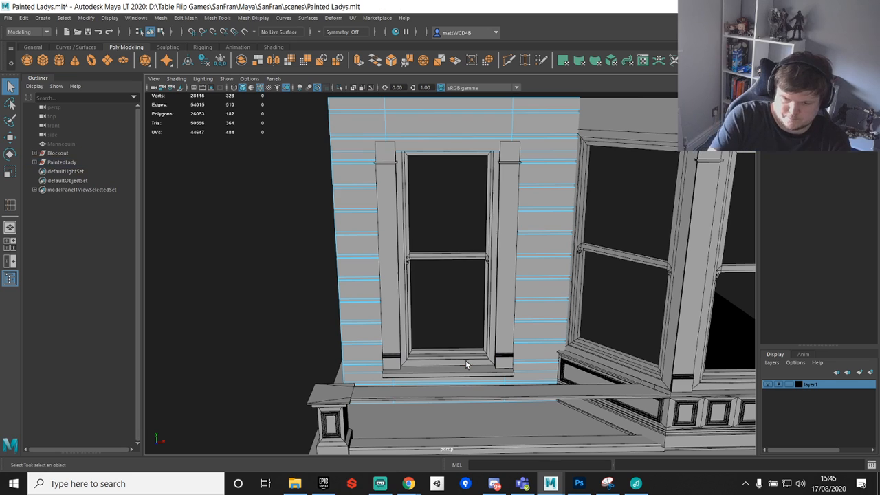
alt+middle_drag(482, 235, 481, 309)
scroll(481, 303, up, 4)
mouse_move(480, 292)
alt+mouse_down()
mouse_move(479, 271)
mouse_move(491, 286)
alt+mouse_up()
click(528, 231)
key(Delete)
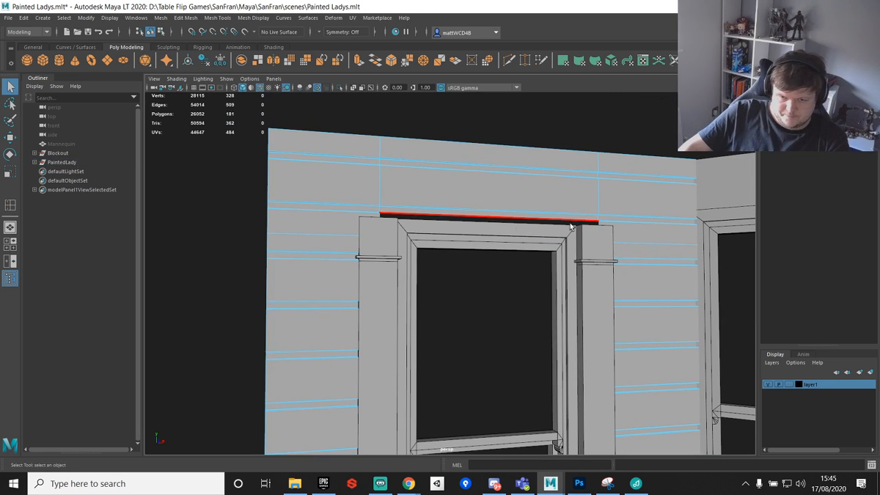
Step: Create a polygon cube and move it up to the top of the upper window's left pilaster with vertex snapping
alt+drag(551, 231, 567, 234)
scroll(567, 234, up, 4)
right_drag(577, 253, 570, 240)
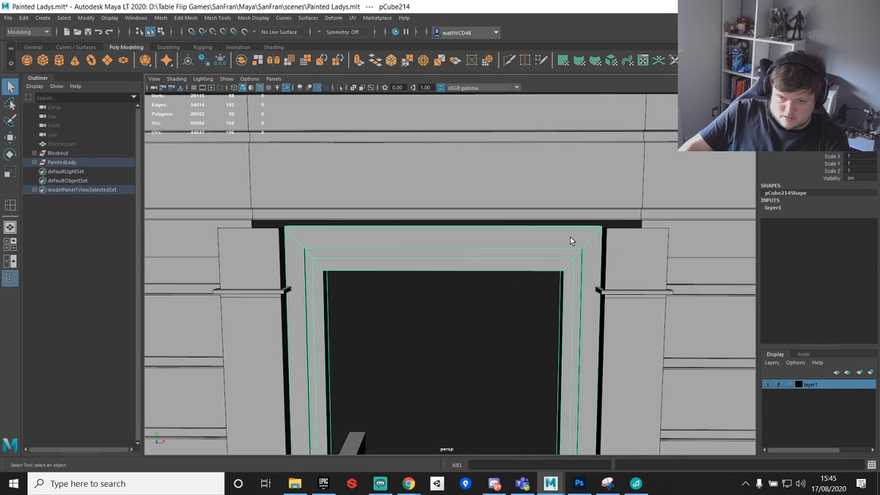
alt+drag(543, 240, 398, 283)
click(42, 60)
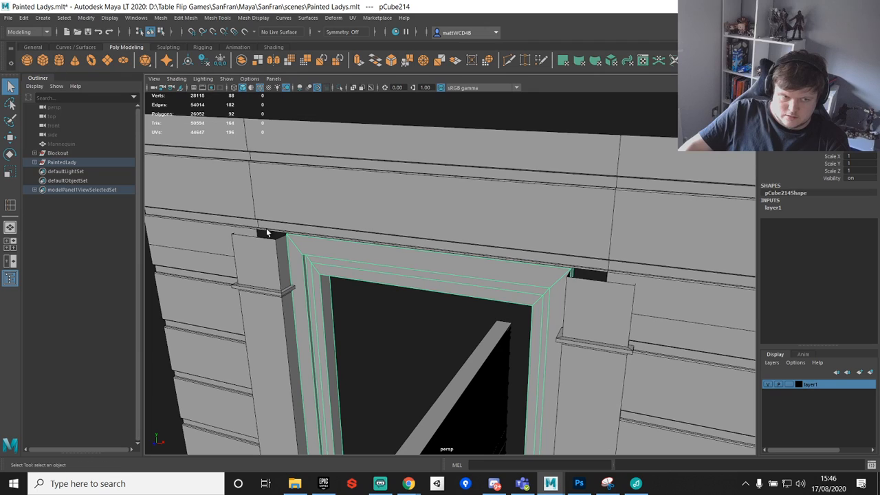
scroll(353, 304, down, 12)
key(w)
alt+middle_drag(431, 367, 416, 227)
alt+middle_drag(398, 356, 393, 247)
scroll(393, 254, down, 2)
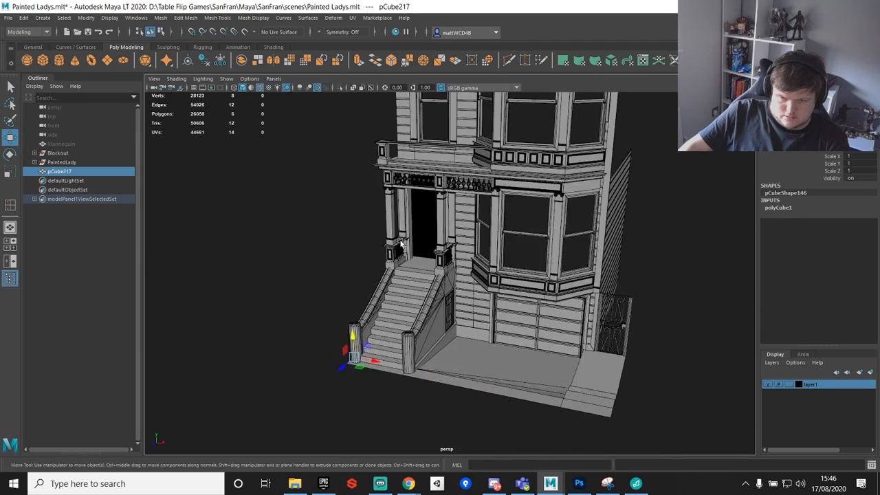
key(v)
drag(368, 349, 425, 151)
alt+middle_drag(430, 134, 444, 277)
key(v)
drag(431, 308, 429, 250)
key(f)
Step: Select a face of the new cube and move it to start fitting the block to the pilaster's top
scroll(491, 295, down, 3)
scroll(490, 296, down, 4)
alt+drag(483, 310, 399, 363)
key(d)
key(q)
right_drag(395, 345, 394, 259)
click(397, 344)
scroll(504, 335, down, 4)
alt+drag(504, 334, 416, 324)
key(w)
drag(387, 279, 392, 254)
key(q)
alt+drag(457, 290, 482, 396)
scroll(427, 306, up, 5)
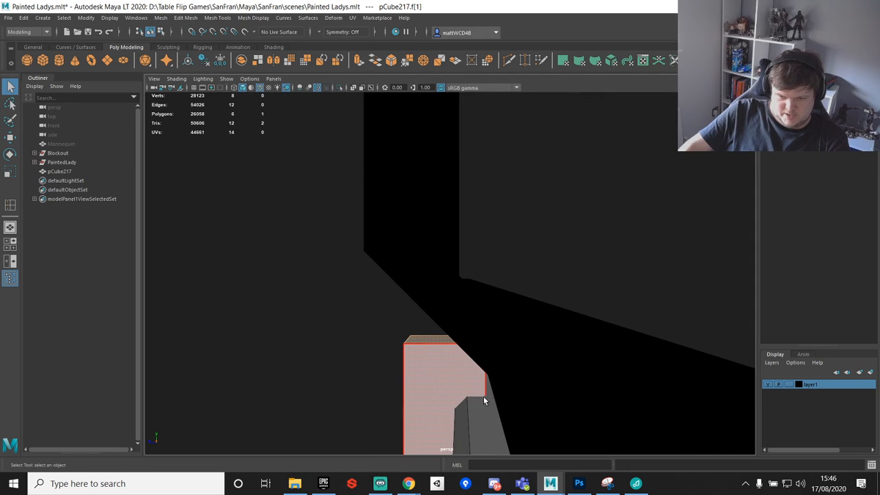
Step: Snap the block's face to the pilaster's corner so the block lines up with the pilaster
click(484, 386)
key(f)
alt+drag(519, 286, 497, 298)
click(559, 288)
key(f)
alt+drag(560, 287, 481, 246)
key(w)
scroll(499, 206, down, 5)
key(v)
drag(348, 278, 497, 244)
key(q)
Step: Adjust the height of the block's top face above the left pilaster
click(357, 253)
scroll(394, 243, down, 3)
key(w)
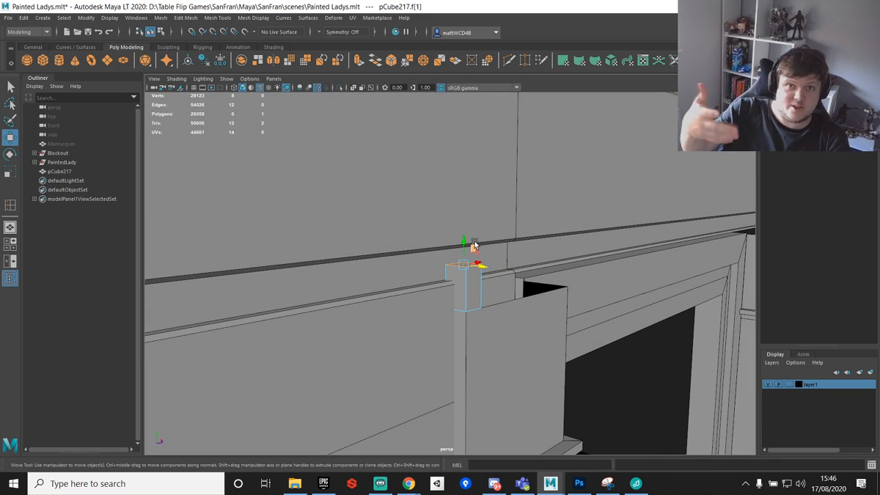
alt+drag(500, 262, 501, 235)
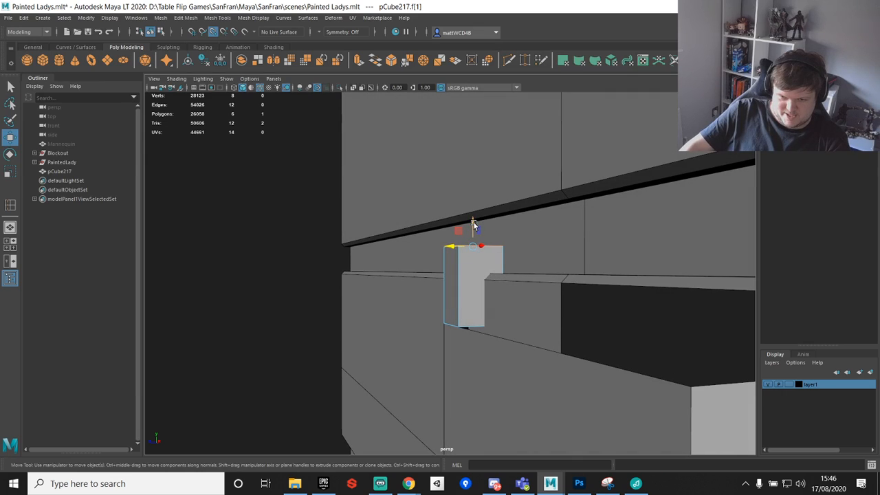
key(q)
Step: Snap the block's end face to the right pilaster's outer corner so it spans the window as a lintel, and save the scene
alt+drag(587, 206, 588, 259)
click(465, 259)
key(w)
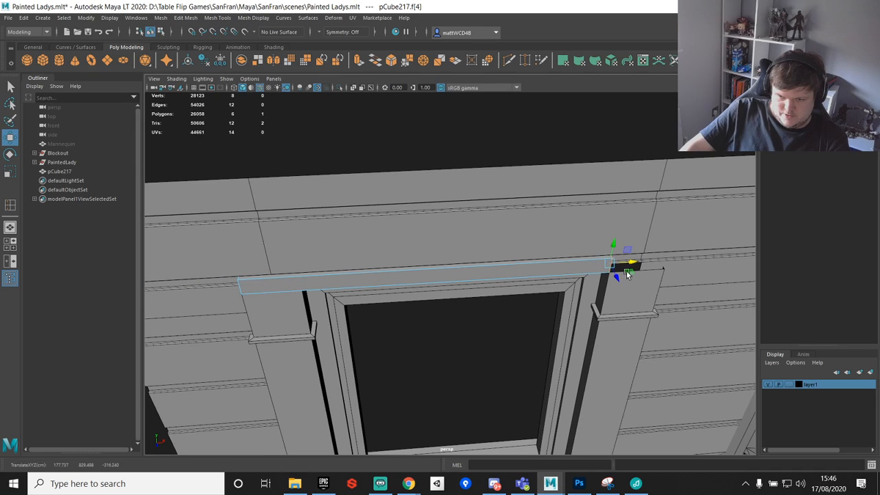
key(f)
alt+drag(660, 282, 621, 306)
scroll(618, 312, down, 5)
alt+middle_drag(612, 318, 543, 289)
key(v)
drag(403, 257, 626, 357)
key(f)
scroll(622, 345, down, 6)
alt+drag(526, 308, 581, 306)
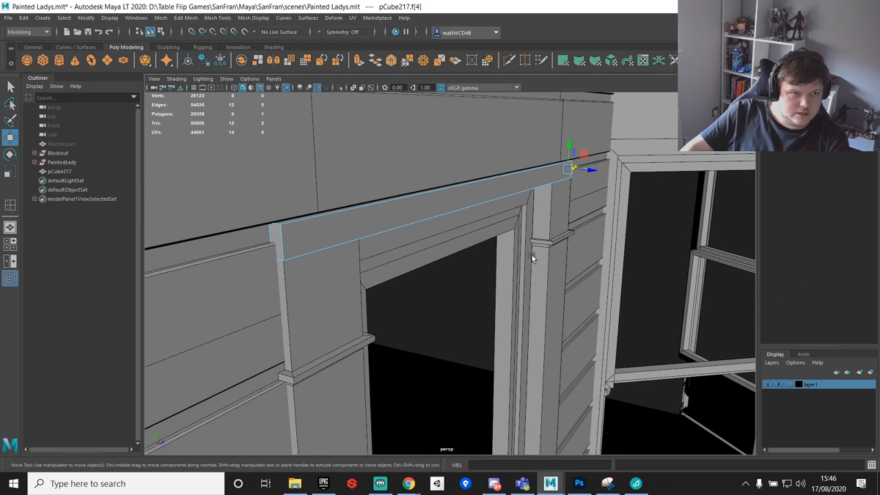
key(ctrl+s)
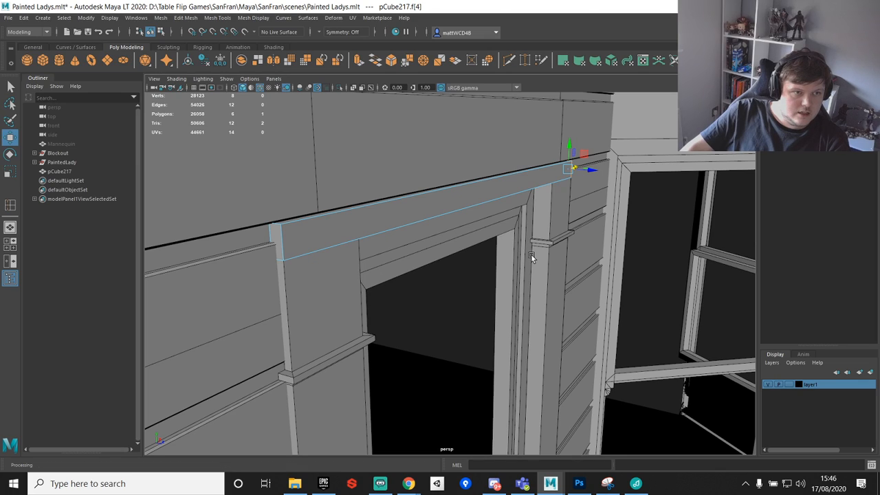
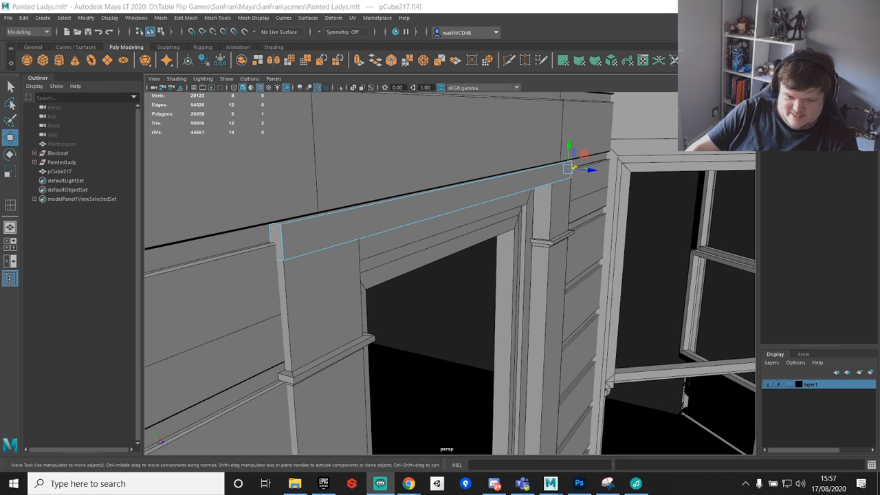
Step: Raise the lintel's top face to make the board above the window taller
alt+drag(258, 233, 462, 219)
click(322, 230)
drag(460, 183, 489, 237)
scroll(472, 174, down, 5)
scroll(522, 240, down, 5)
key(q)
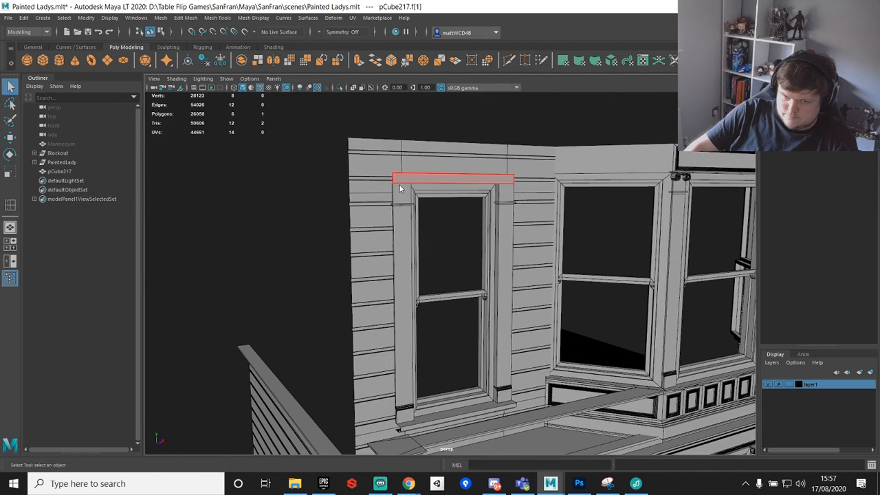
Step: Select the lintel, both pilasters, the window frame and the sill, and move the whole window assembly upwards
right_drag(400, 185, 418, 172)
shift+click(406, 192)
shift+click(505, 194)
shift+click(485, 193)
shift+click(528, 178)
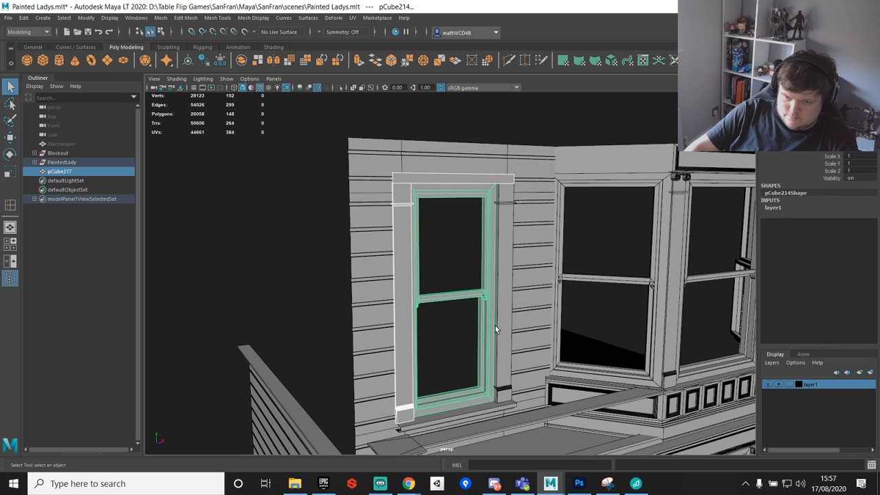
click(459, 416)
key(w)
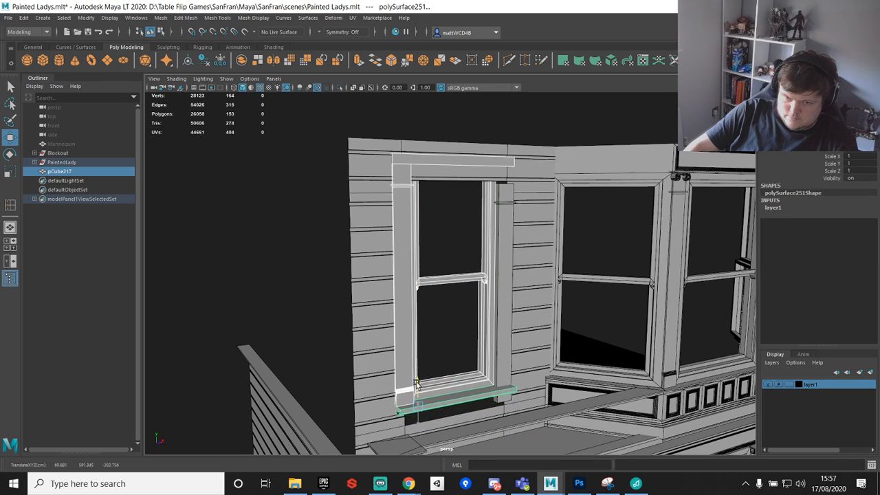
click(505, 215)
drag(494, 379, 494, 356)
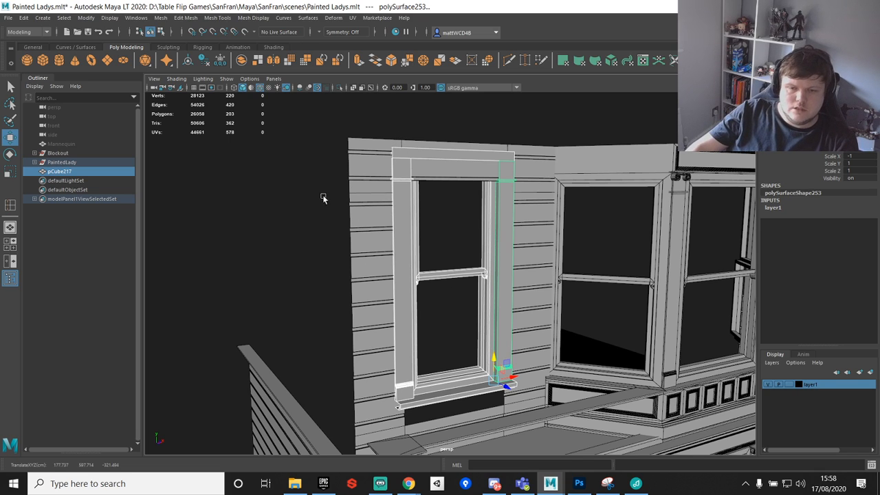
Step: Delete the cut siding panel behind the upper-storey window
alt+middle_drag(437, 205, 469, 306)
scroll(474, 289, up, 4)
click(477, 204)
alt+drag(477, 204, 510, 204)
alt+middle_drag(469, 199, 465, 215)
key(q)
scroll(495, 258, down, 4)
alt+middle_drag(496, 259, 474, 155)
scroll(491, 282, down, 2)
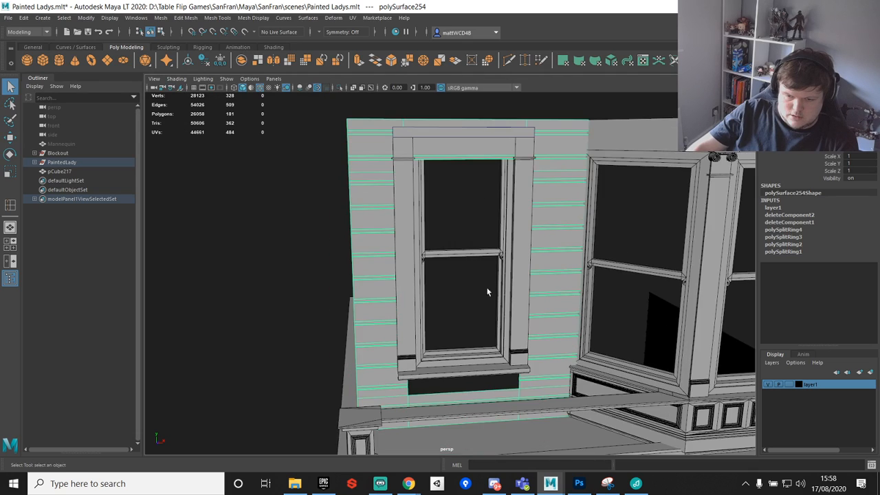
alt+drag(490, 282, 532, 241)
key(Delete)
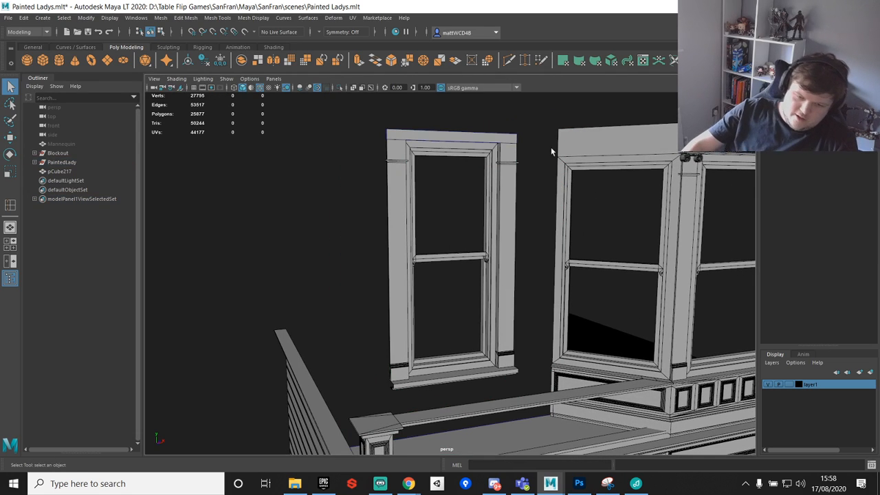
Step: Duplicate the lower storey's siding column beside the porch and move the copy up to the upper storey
scroll(551, 157, down, 5)
click(477, 259)
scroll(507, 274, up, 4)
key(w)
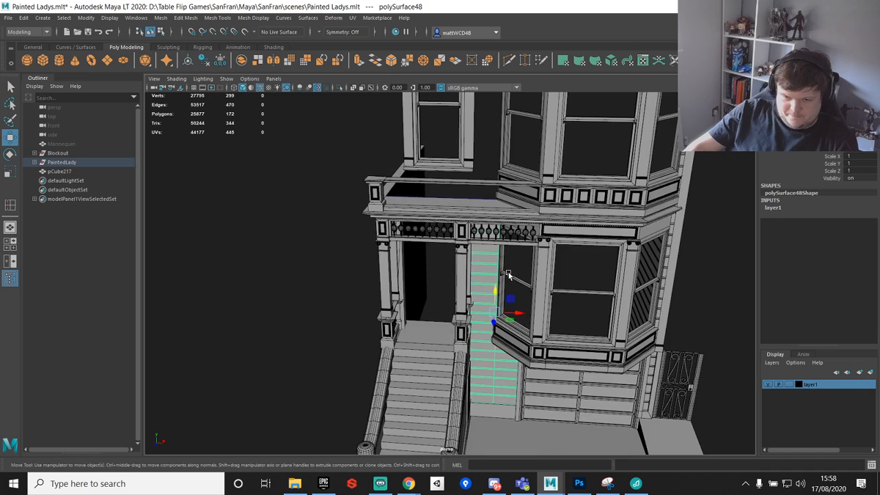
scroll(507, 275, down, 4)
key(ctrl+d)
drag(434, 382, 434, 206)
scroll(451, 252, up, 4)
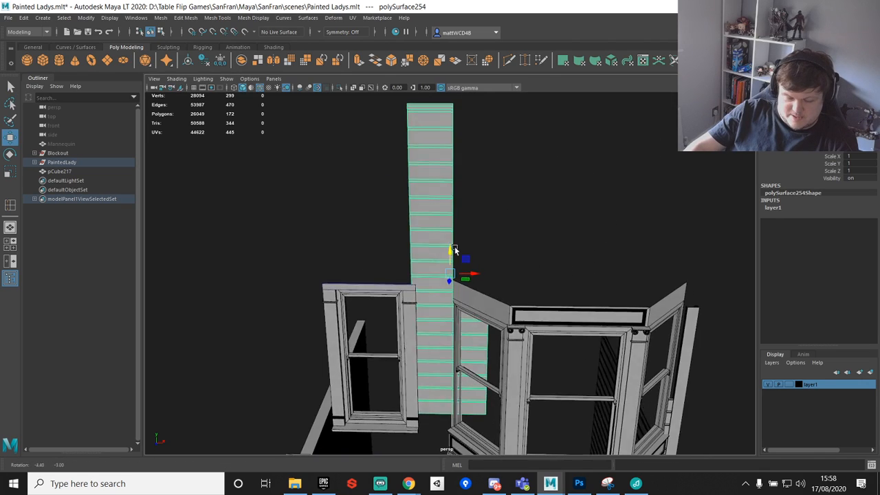
Step: Move the siding copy clear of the house and delete its extra strip of faces beside the main column
alt+drag(452, 251, 479, 224)
alt+middle_drag(480, 224, 501, 180)
scroll(502, 180, up, 3)
key(q)
scroll(456, 165, down, 4)
alt+drag(468, 216, 452, 240)
scroll(485, 268, down, 3)
key(w)
scroll(451, 237, up, 3)
key(q)
right_drag(424, 236, 424, 268)
drag(419, 196, 458, 411)
key(Delete)
right_drag(386, 203, 434, 177)
scroll(399, 214, down, 4)
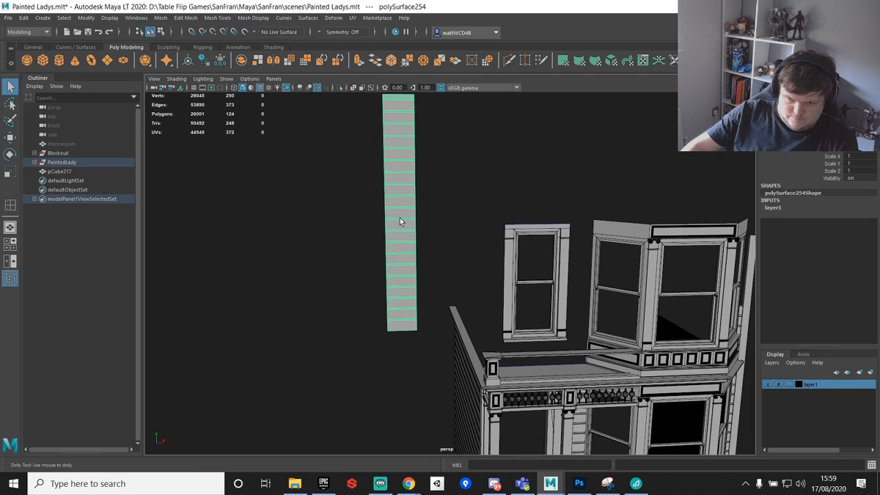
Step: Move the siding copy into the gap between the upper-storey window and the bay, lowering it towards the balcony
key(w)
drag(437, 216, 618, 220)
scroll(579, 303, up, 4)
alt+middle_drag(580, 303, 453, 224)
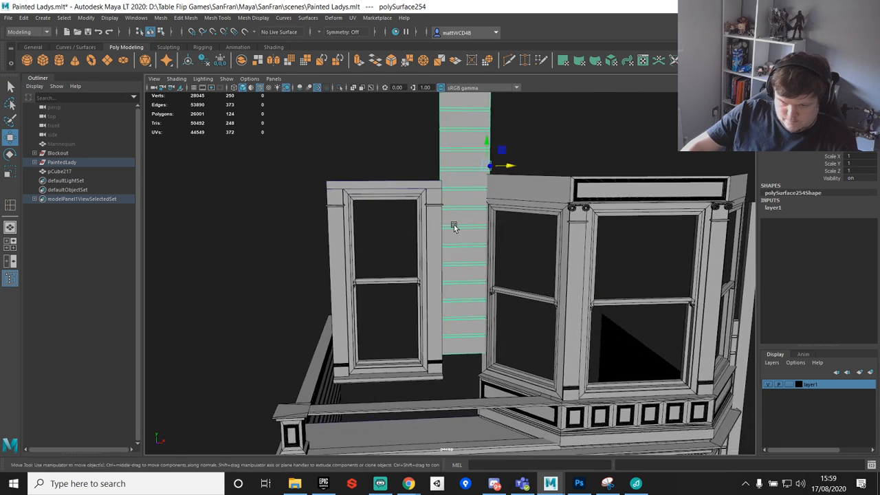
scroll(473, 249, up, 4)
scroll(472, 249, down, 4)
alt+drag(473, 249, 462, 255)
drag(479, 141, 469, 207)
alt+drag(499, 181, 445, 255)
alt+middle_drag(445, 254, 482, 177)
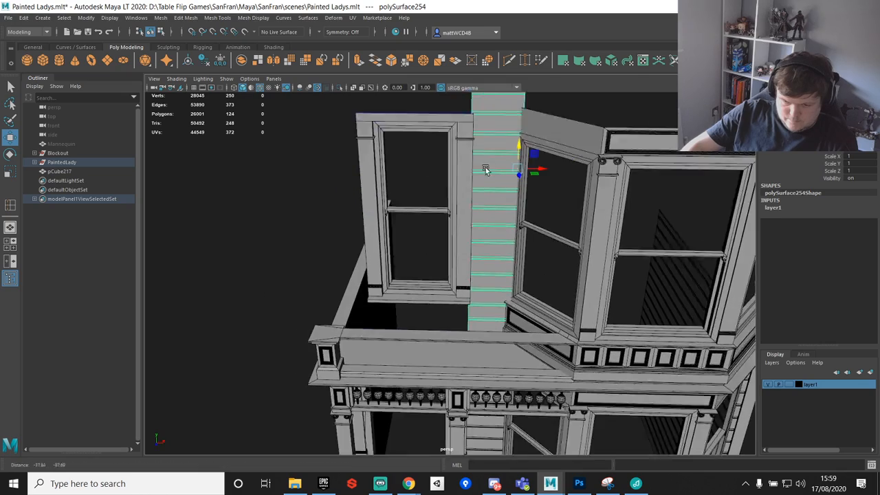
Step: Snap the siding's pivot to its bottom corner and vertex-snap the siding to the outer end of the balcony wall
alt+drag(482, 177, 529, 208)
scroll(530, 208, up, 4)
scroll(529, 208, down, 4)
alt+middle_drag(518, 196, 507, 283)
key(d)
key(v)
drag(496, 150, 510, 398)
alt+middle_drag(510, 397, 488, 332)
key(v)
drag(483, 309, 369, 400)
Step: Stretch the siding's inner edge vertices across to the bay so the panel spans the wall behind the window
scroll(371, 397, down, 4)
alt+drag(375, 330, 440, 227)
alt+middle_drag(440, 213, 442, 247)
key(q)
right_drag(430, 191, 395, 189)
scroll(437, 196, down, 3)
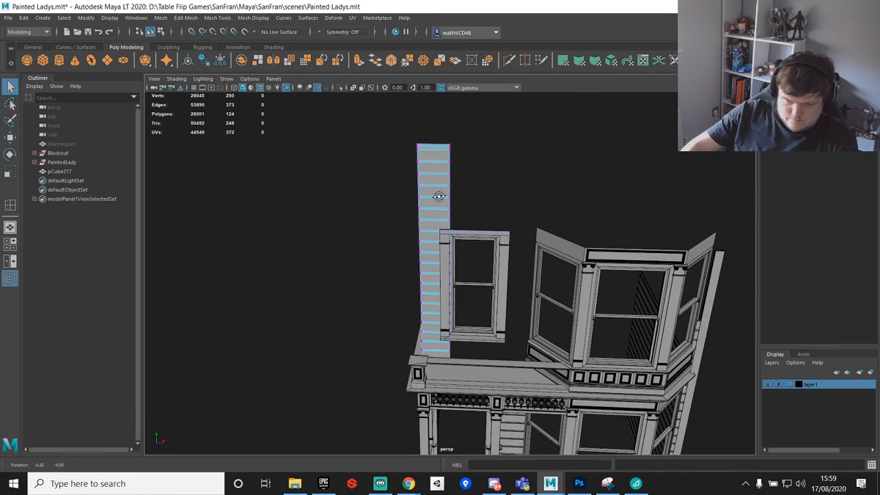
drag(435, 113, 503, 431)
key(w)
drag(474, 254, 486, 306)
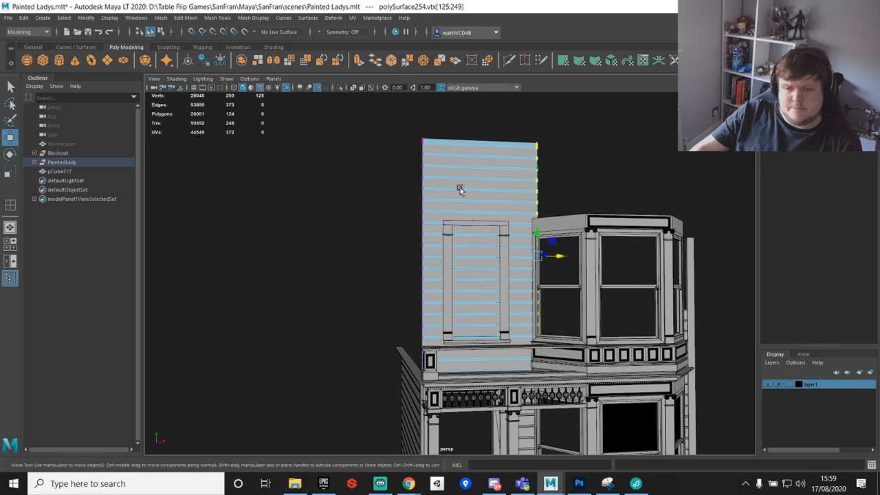
right_drag(505, 172, 550, 148)
click(605, 136)
Step: Insert two vertical edge loops in the siding, one behind each window pilaster
alt+drag(605, 170, 507, 222)
click(518, 190)
scroll(492, 184, up, 4)
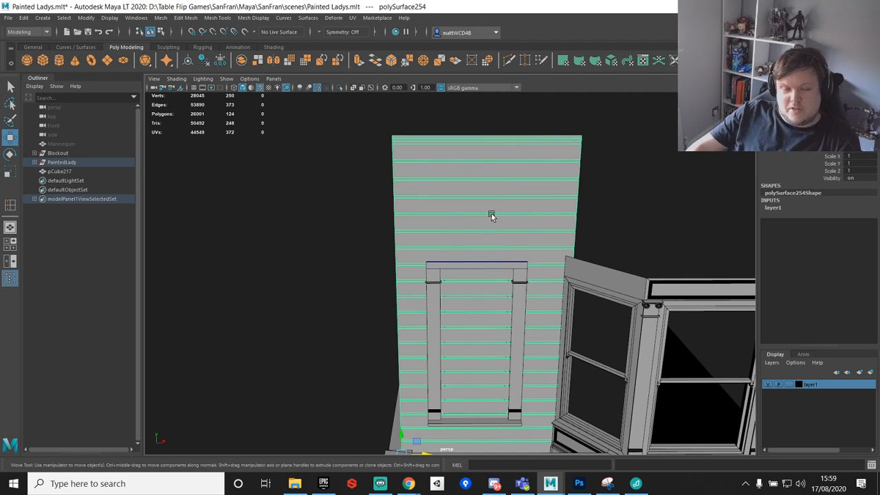
alt+right_drag(534, 257, 514, 165)
alt+middle_drag(514, 165, 509, 211)
alt+right_drag(508, 210, 462, 152)
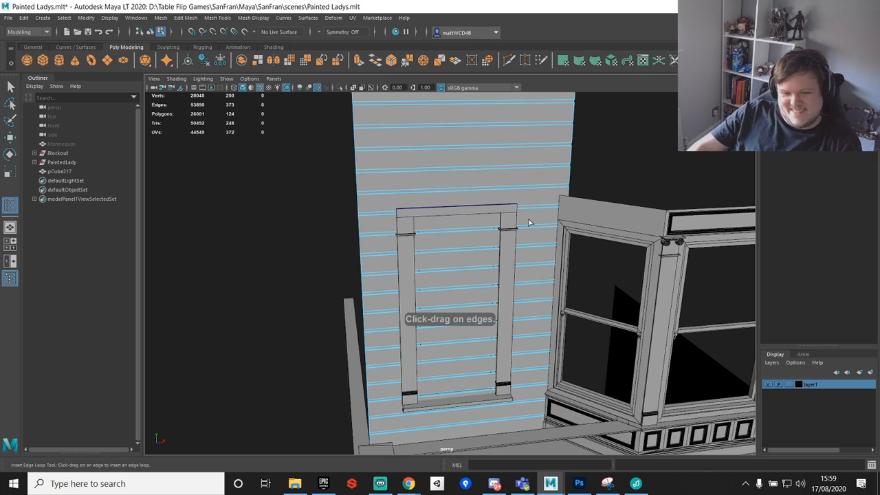
click(507, 189)
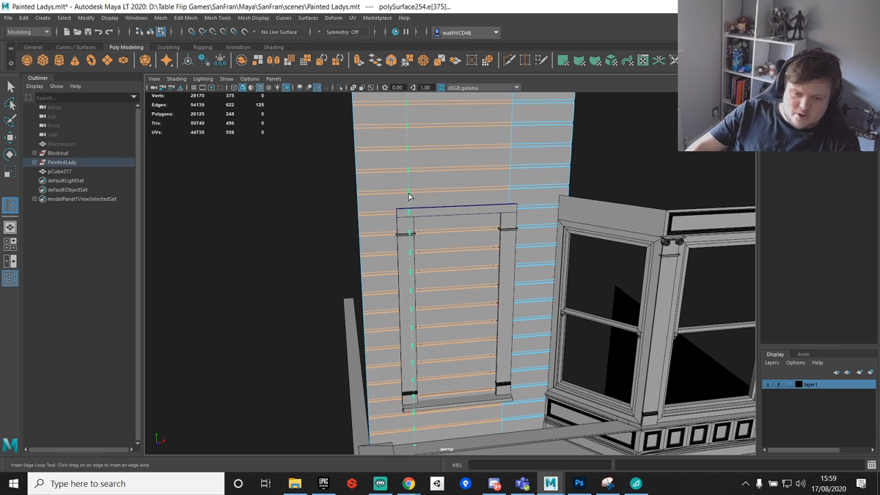
scroll(412, 200, up, 3)
alt+middle_drag(415, 198, 428, 119)
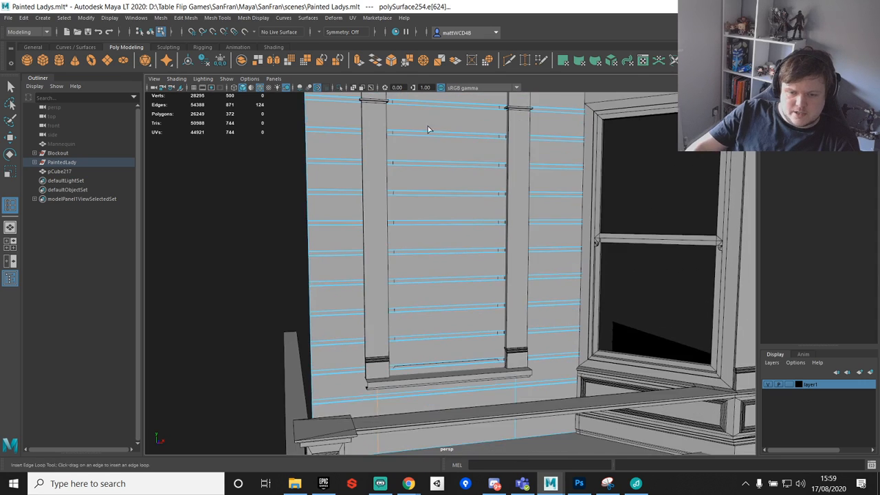
Step: Insert two horizontal edge loops in the siding, one near the window sill and one just below the lintel
scroll(430, 223, up, 5)
scroll(430, 226, down, 3)
alt+middle_drag(430, 226, 440, 242)
alt+drag(440, 241, 491, 210)
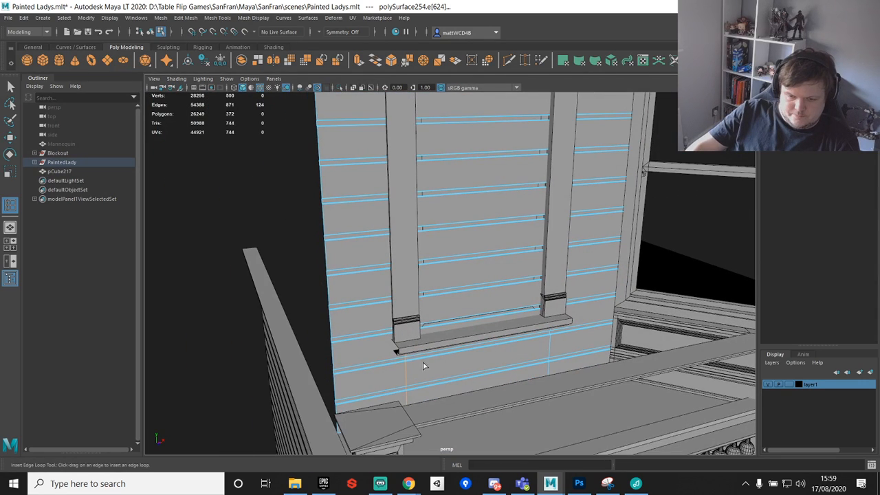
click(332, 358)
alt+drag(333, 358, 339, 252)
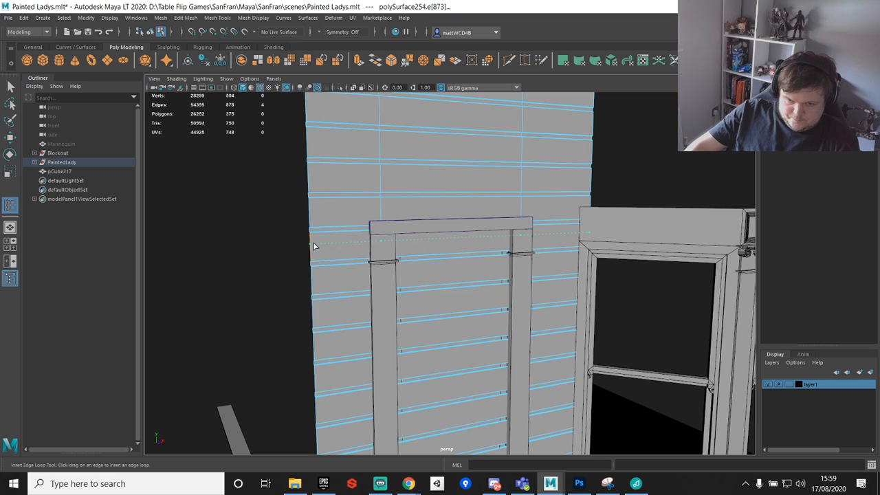
click(365, 244)
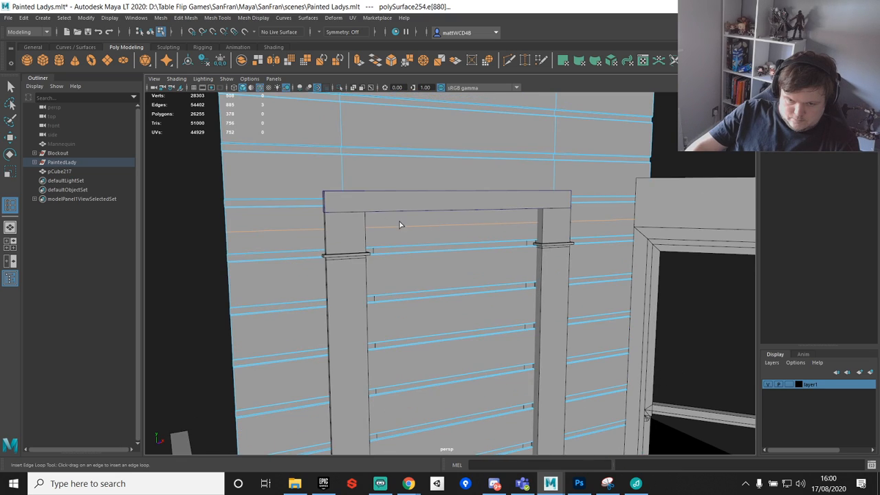
Step: Delete the outer column of siding faces on the side of the window away from the bay
key(q)
scroll(323, 153, down, 2)
alt+drag(326, 156, 422, 210)
scroll(449, 231, down, 4)
drag(392, 139, 422, 405)
key(Delete)
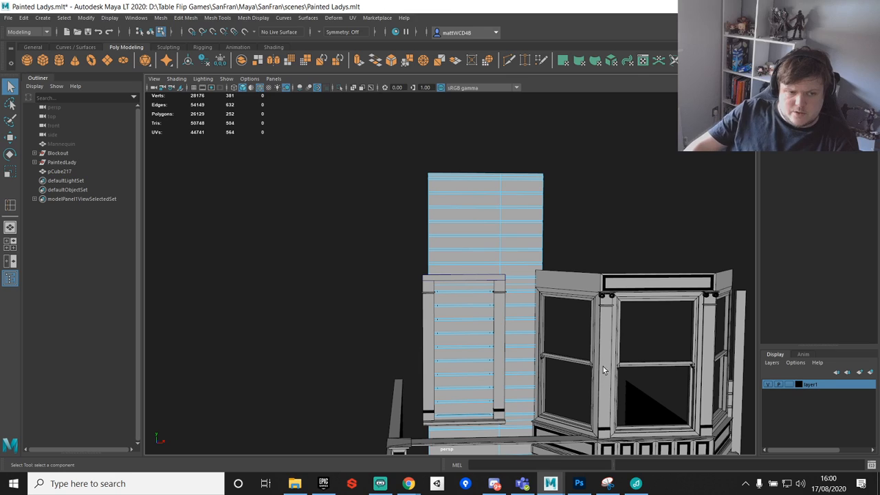
Step: Undo the last face deletion and try removing the full middle column of siding faces behind the window
key(ctrl+z)
drag(469, 145, 465, 477)
key(Delete)
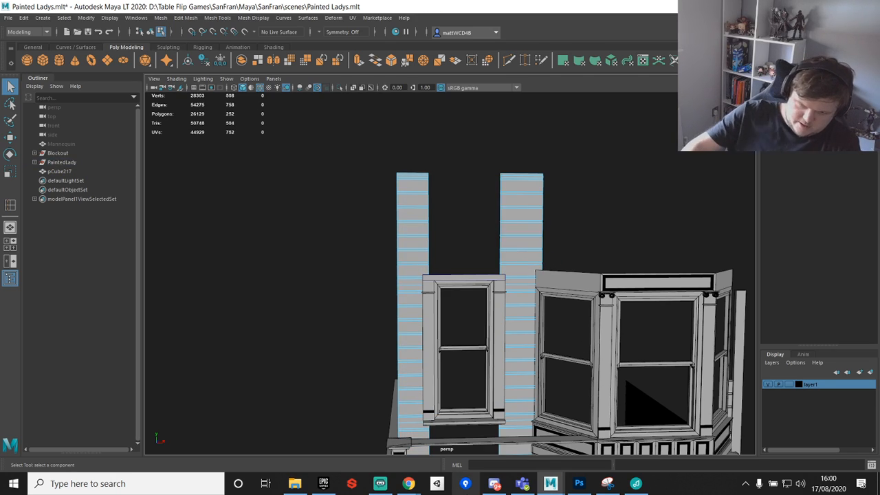
key(ctrl+z)
Step: Exclude the siding faces above the window from the middle column selection and try deleting the remaining ones
alt+middle_drag(503, 246, 490, 287)
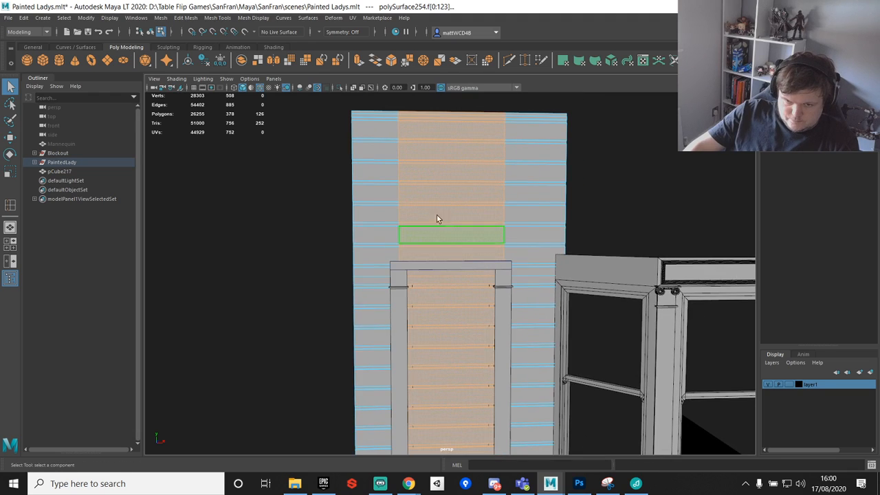
scroll(421, 204, down, 3)
ctrl+drag(346, 142, 582, 262)
scroll(554, 278, up, 4)
scroll(554, 279, up, 3)
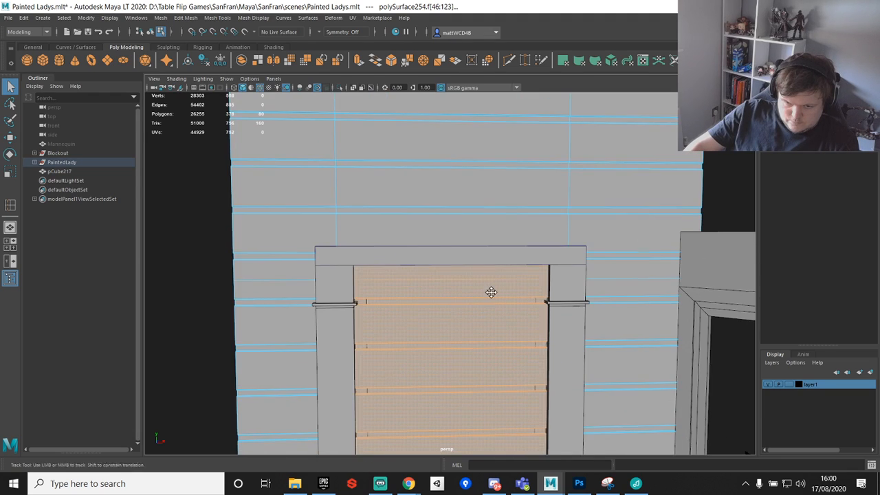
alt+middle_drag(491, 290, 504, 267)
key(Delete)
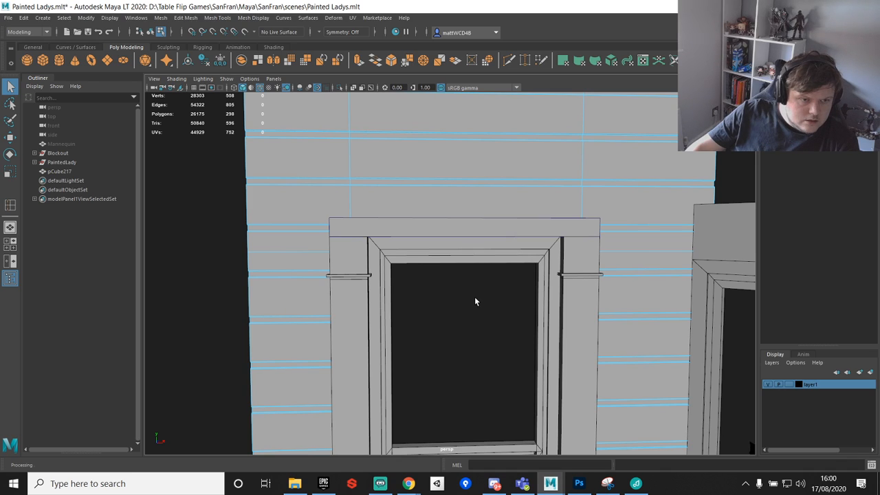
alt+middle_drag(475, 301, 497, 142)
key(ctrl+z)
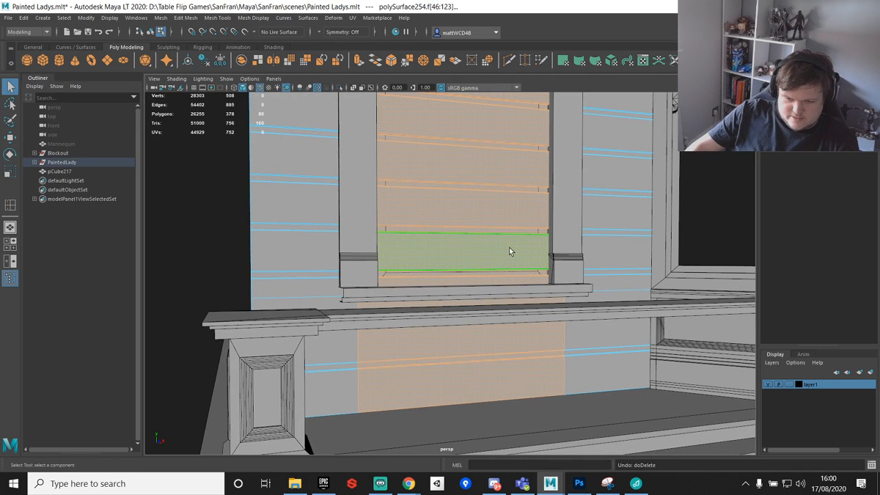
Step: Exclude the faces below the windowsill from the selection and delete the siding faces directly behind the upper-storey window
alt+drag(510, 250, 495, 277)
alt+drag(364, 336, 477, 352)
scroll(477, 351, up, 2)
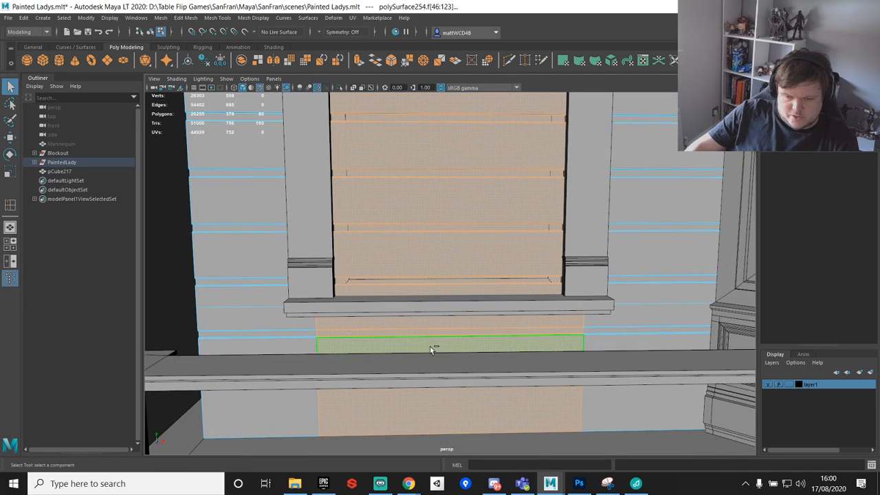
ctrl+drag(353, 332, 494, 485)
mouse_move(457, 304)
alt+mouse_down()
mouse_move(461, 314)
mouse_move(469, 308)
mouse_move(467, 295)
alt+mouse_up()
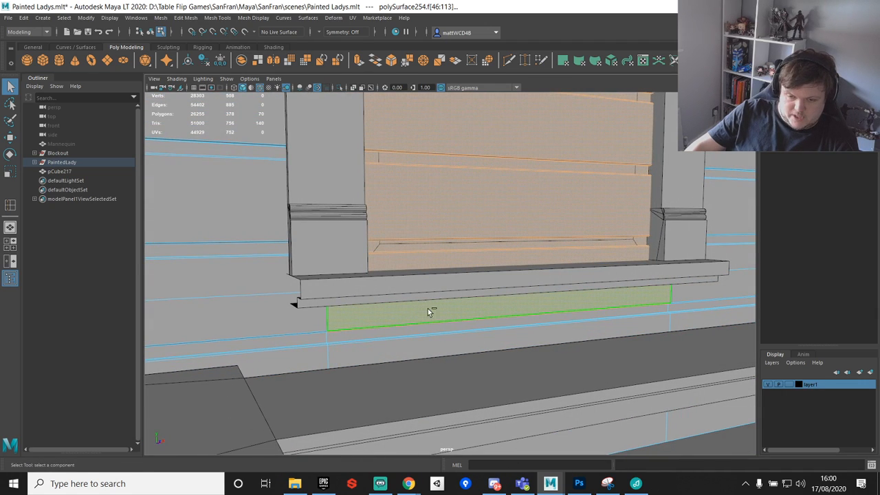
drag(435, 356, 495, 220)
key(Delete)
Step: Delete the upper rows of siding faces on the front wall above the window, keeping the row just above its frame
key(F8)
scroll(494, 220, down, 5)
click(584, 184)
alt+drag(543, 193, 490, 200)
scroll(490, 201, up, 4)
click(505, 178)
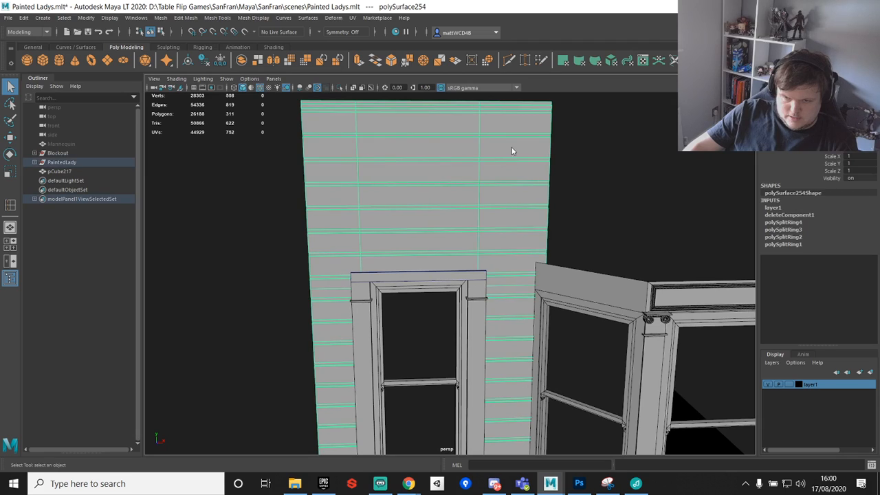
key(F11)
scroll(494, 169, down, 2)
drag(318, 126, 608, 275)
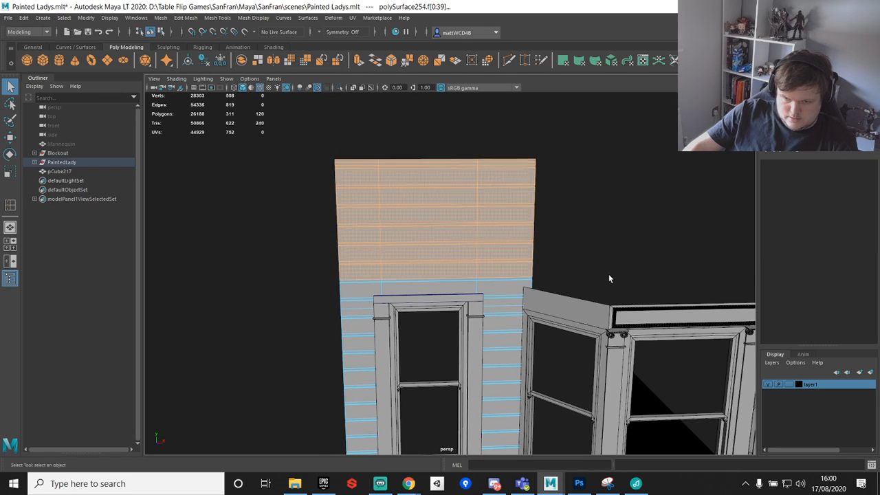
scroll(608, 275, up, 5)
key(Delete)
Step: Delete the leftover narrow strips of faces standing above the topmost remaining board of the front wall
scroll(649, 262, up, 5)
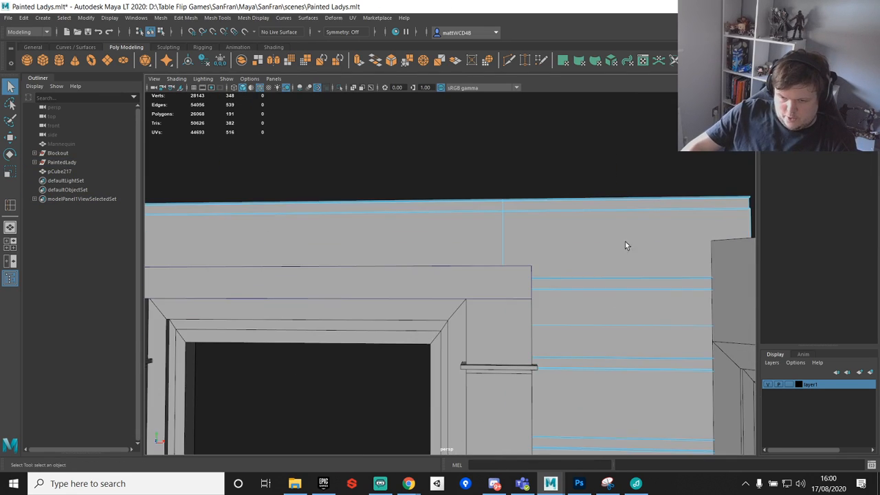
scroll(492, 294, up, 3)
scroll(489, 291, down, 1)
drag(340, 189, 447, 258)
key(Delete)
alt+middle_drag(447, 258, 467, 286)
alt+drag(467, 286, 348, 238)
alt+middle_drag(348, 238, 462, 334)
drag(481, 178, 641, 235)
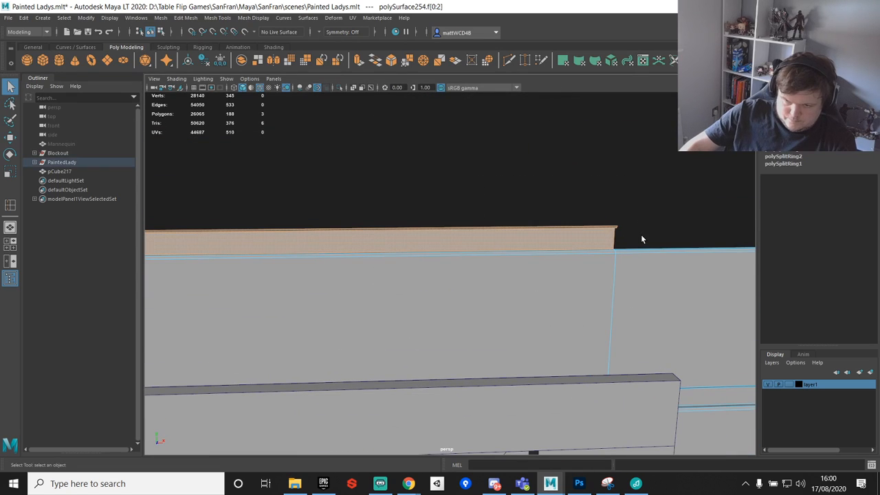
key(Delete)
alt+middle_drag(641, 239, 701, 228)
alt+drag(701, 227, 540, 255)
key(Delete)
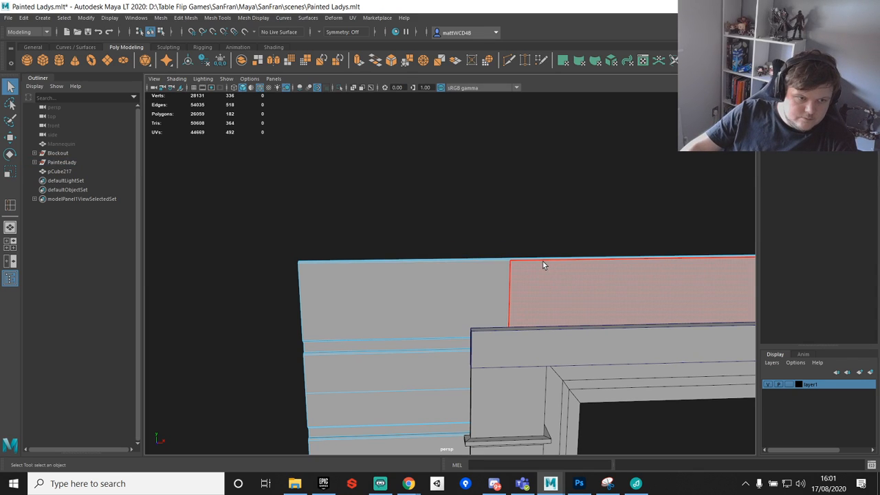
Step: Select the thin ledge faces along the full top edge of the front siding and delete them
alt+drag(483, 206, 367, 255)
click(364, 261)
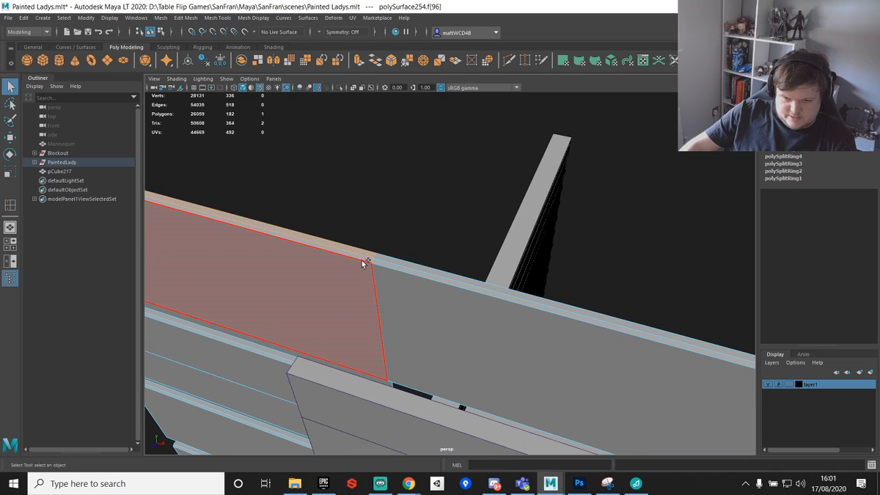
shift+click(369, 259)
shift+click(385, 261)
shift+click(394, 257)
scroll(500, 318, down, 5)
alt+middle_drag(500, 318, 529, 272)
alt+drag(530, 272, 364, 262)
shift+click(364, 265)
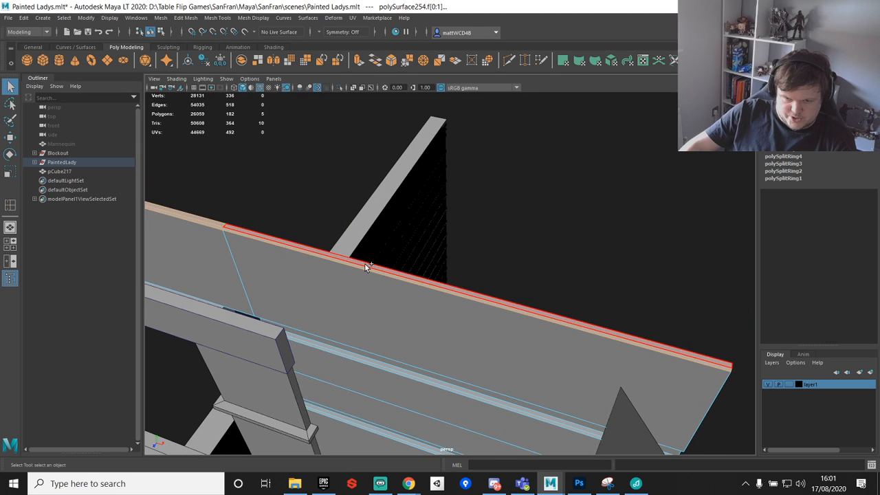
key(Delete)
Step: Snap the top vertices of the front siding vertically to the height of the bay window's top edge
alt+drag(365, 266, 444, 188)
drag(214, 150, 600, 186)
key(w)
drag(401, 165, 525, 194)
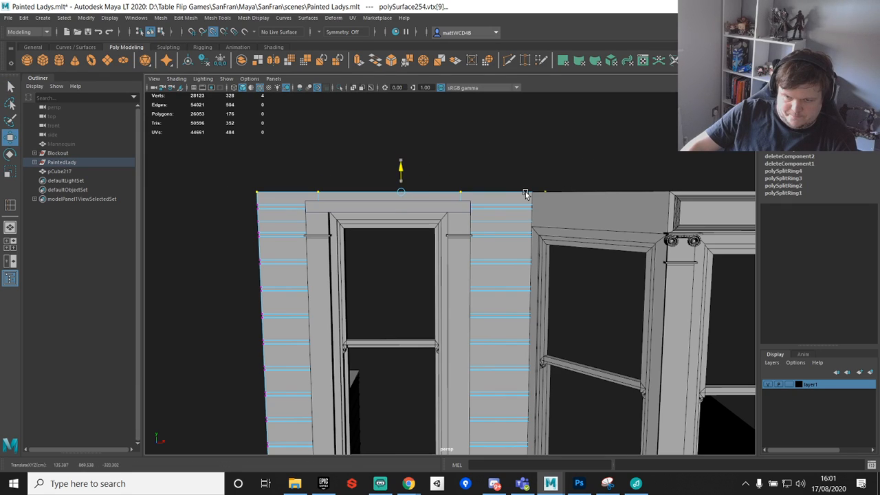
key(q)
Step: Select the lower-storey side siding panel and snap its pivot to the panel's bottom rear corner
alt+drag(448, 266, 514, 213)
scroll(515, 213, up, 3)
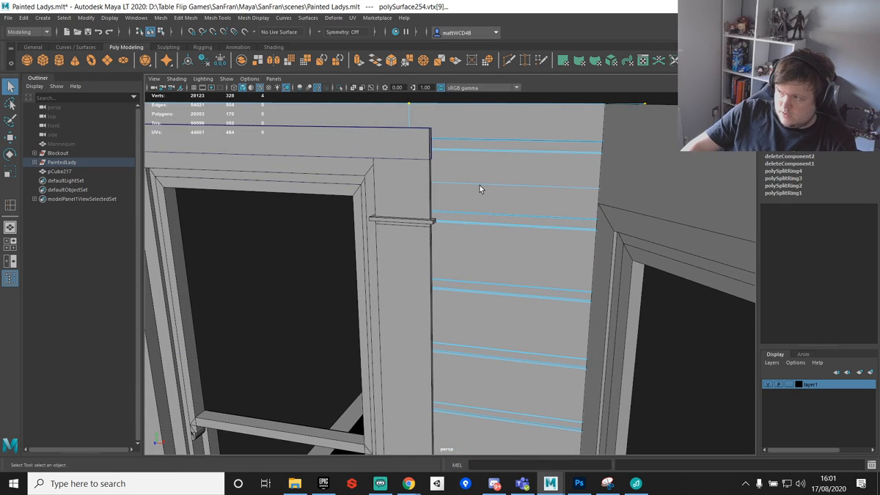
alt+middle_drag(404, 215, 502, 165)
scroll(501, 165, down, 3)
alt+drag(402, 173, 446, 172)
scroll(519, 237, down, 4)
alt+drag(523, 240, 467, 294)
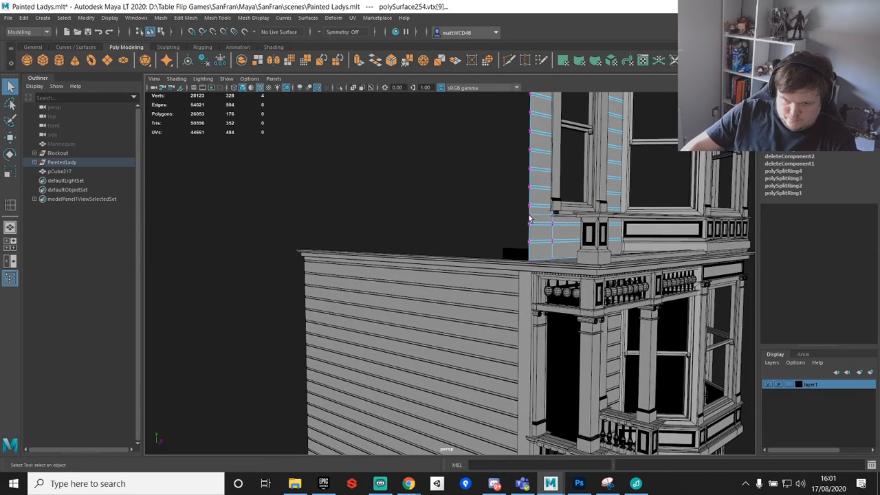
click(474, 309)
scroll(474, 309, down, 5)
key(w)
key(d)
key(v)
drag(422, 345, 482, 452)
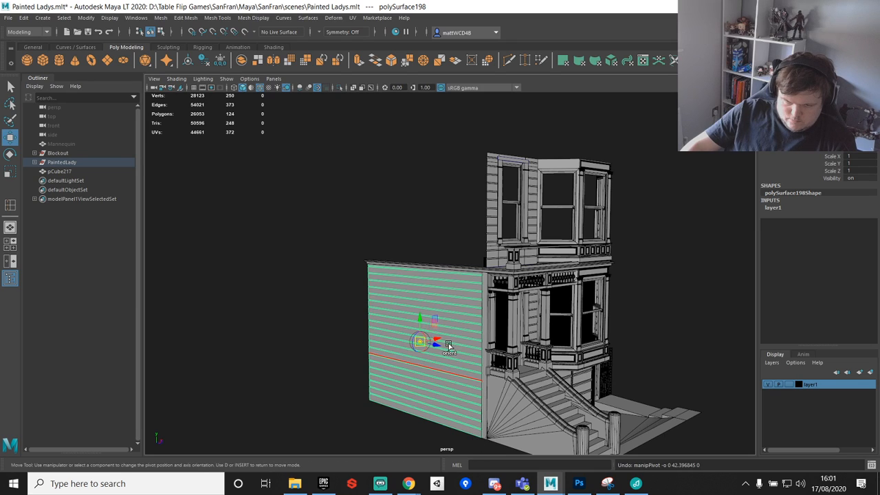
drag(420, 343, 440, 284)
Step: Duplicate the side siding panel and snap the copy onto the ledge above as the upper-storey side wall
key(ctrl+d)
scroll(446, 275, up, 10)
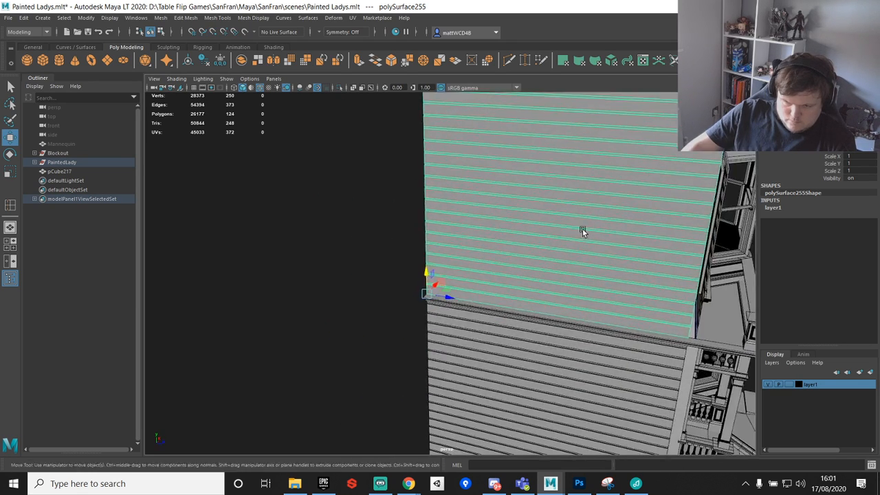
alt+middle_drag(353, 361, 492, 341)
alt+drag(492, 341, 502, 345)
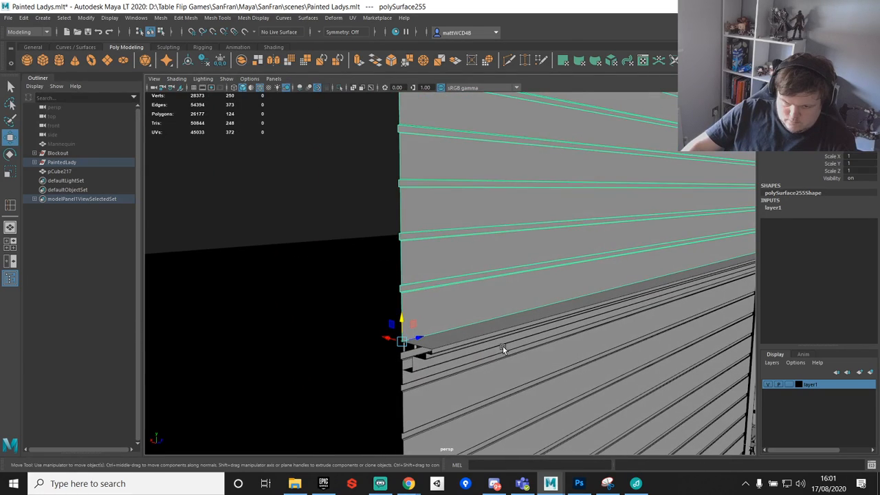
key(v)
drag(404, 340, 595, 287)
Step: Insert an edge loop across the upper side siding near the height of the front wall's top edge
scroll(424, 360, down, 5)
alt+middle_drag(595, 286, 487, 293)
scroll(488, 292, up, 5)
alt+drag(488, 293, 499, 253)
scroll(415, 238, down, 5)
scroll(499, 254, up, 5)
scroll(499, 253, up, 4)
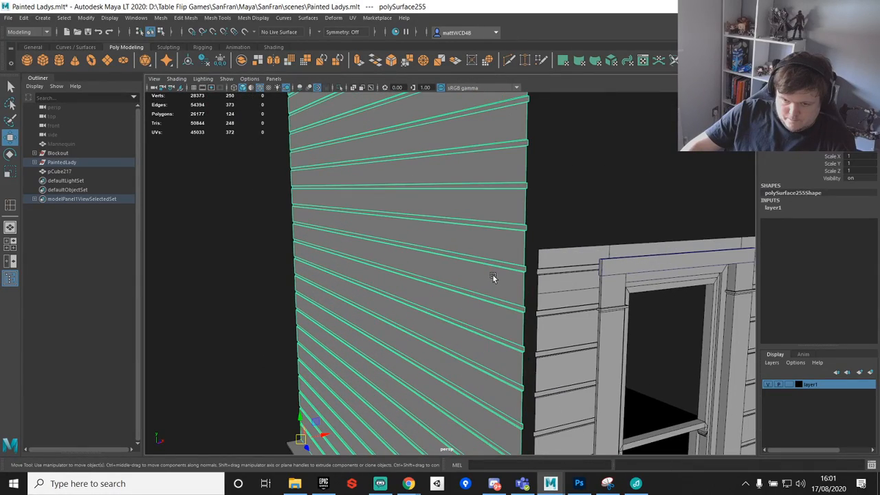
shift+right_drag(506, 242, 445, 256)
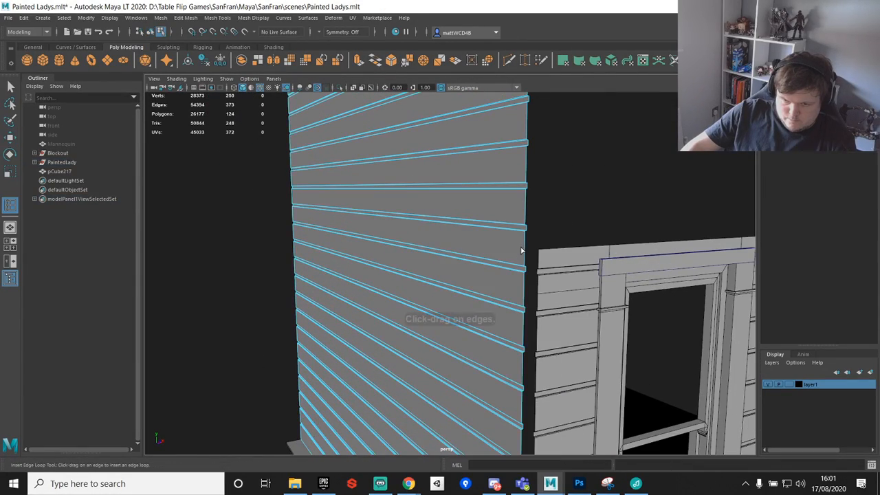
click(524, 251)
key(w)
click(386, 227)
key(v)
drag(361, 199, 554, 250)
key(q)
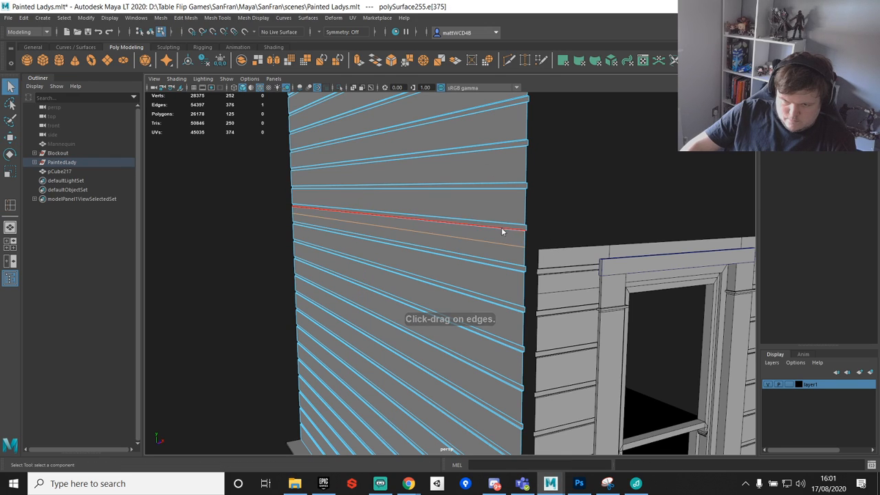
Step: Delete the side siding faces above the inserted edge loop and save the scene
scroll(501, 228, down, 4)
click(501, 242)
drag(457, 94, 523, 238)
key(Delete)
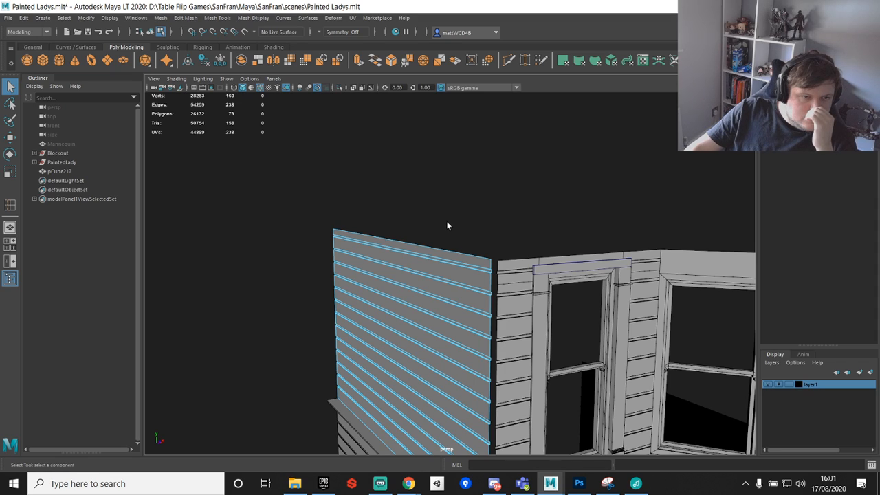
key(ctrl+s)
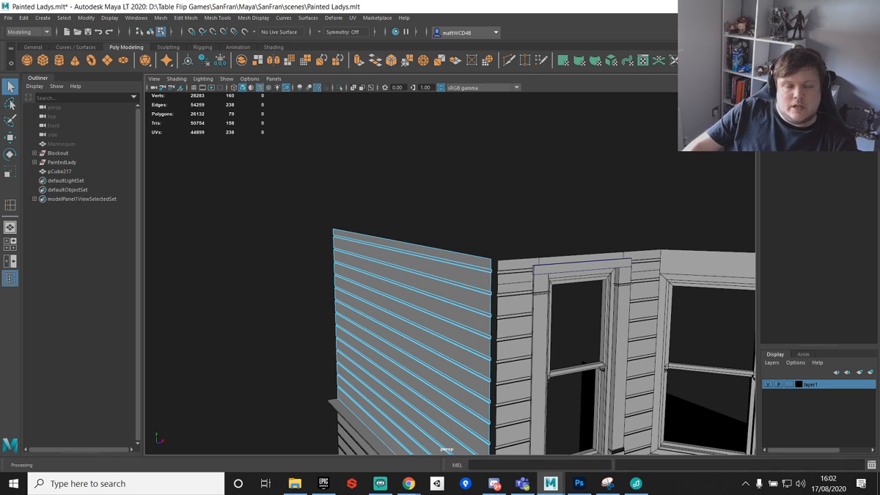
Step: Examine the corner between the upper side siding and the front wall, including the ledge and porch below
key(f)
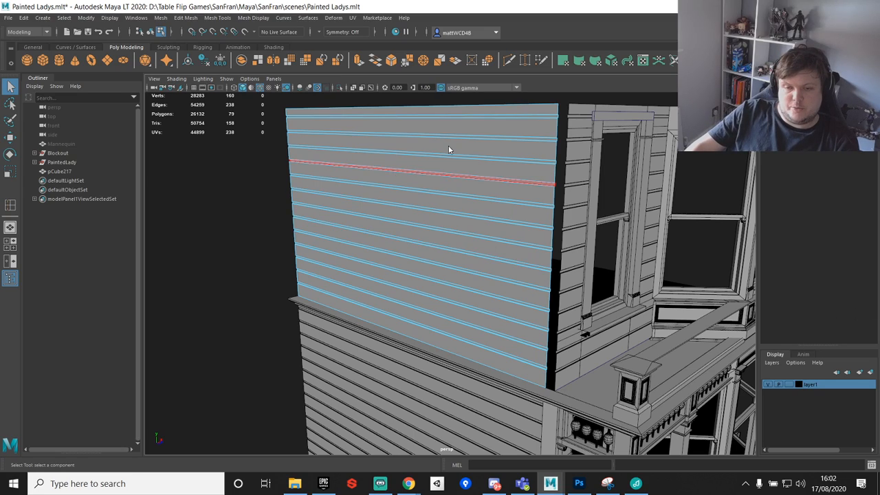
right_drag(430, 154, 453, 138)
scroll(431, 173, down, 5)
alt+drag(493, 156, 474, 180)
click(473, 182)
scroll(474, 184, up, 5)
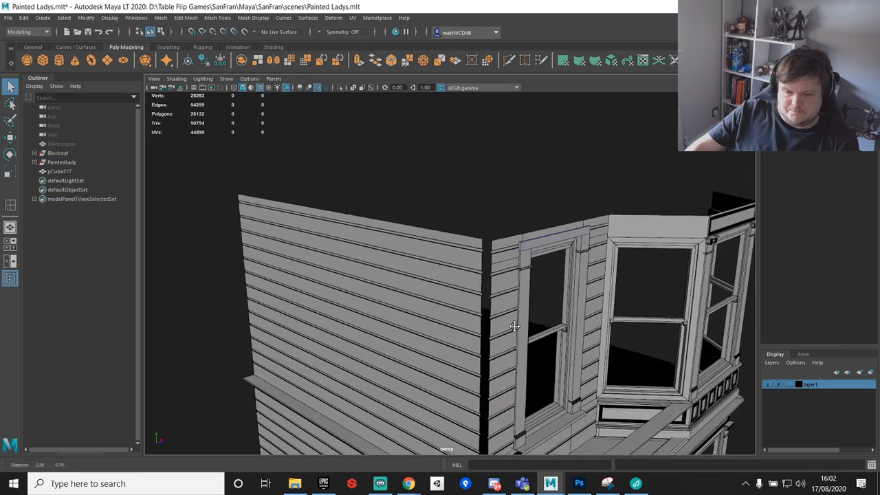
alt+middle_drag(529, 395, 536, 316)
alt+drag(536, 316, 538, 297)
scroll(538, 296, up, 2)
alt+middle_drag(538, 296, 530, 285)
scroll(530, 285, down, 3)
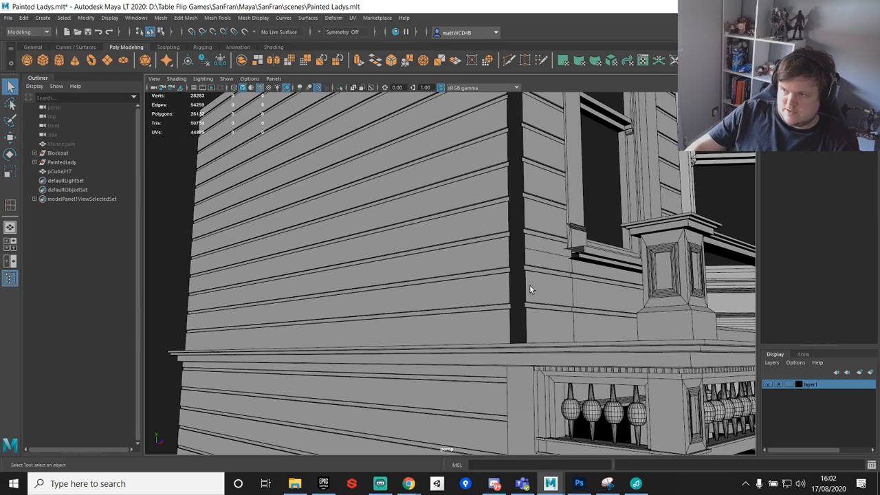
alt+drag(529, 285, 507, 335)
alt+middle_drag(507, 335, 519, 202)
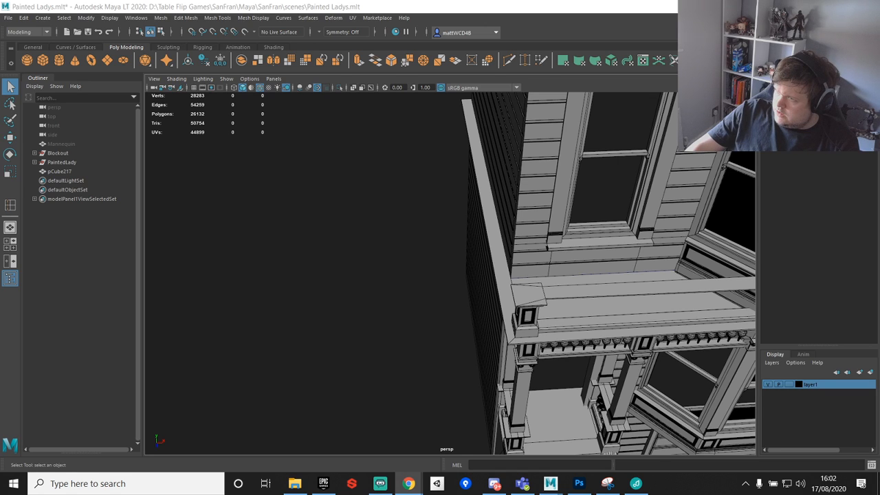
alt+drag(490, 222, 501, 197)
alt+middle_drag(522, 157, 508, 206)
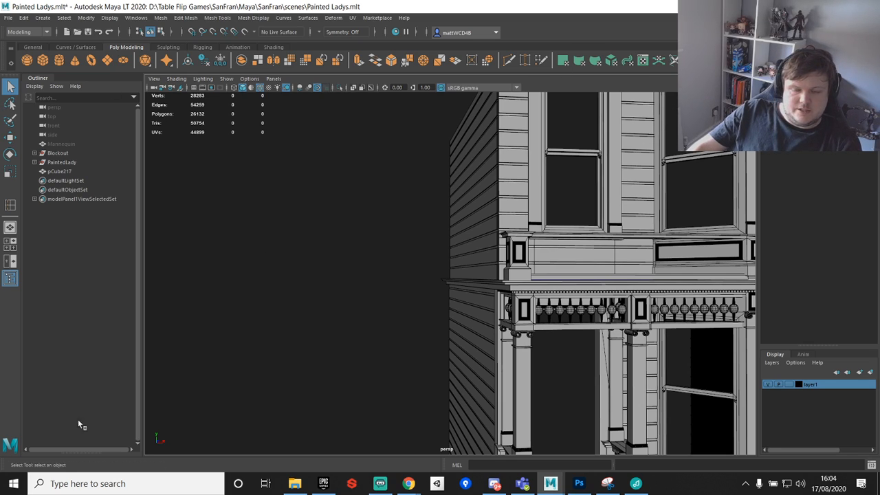
mouse_move(575, 210)
alt+middle_down()
mouse_move(589, 211)
mouse_move(575, 209)
alt+middle_up()
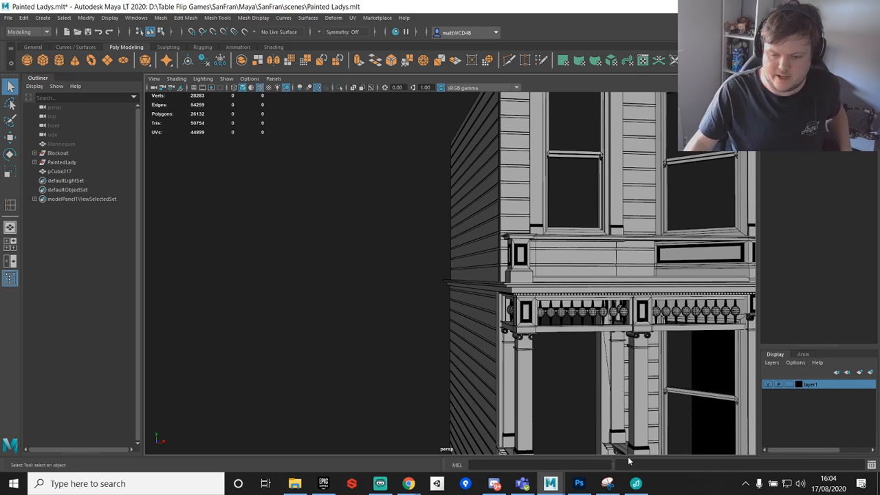
click(494, 483)
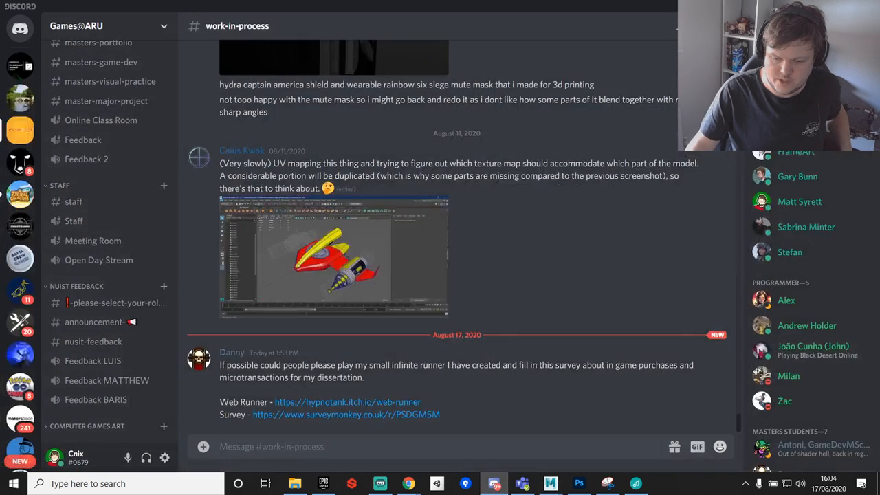
click(840, 6)
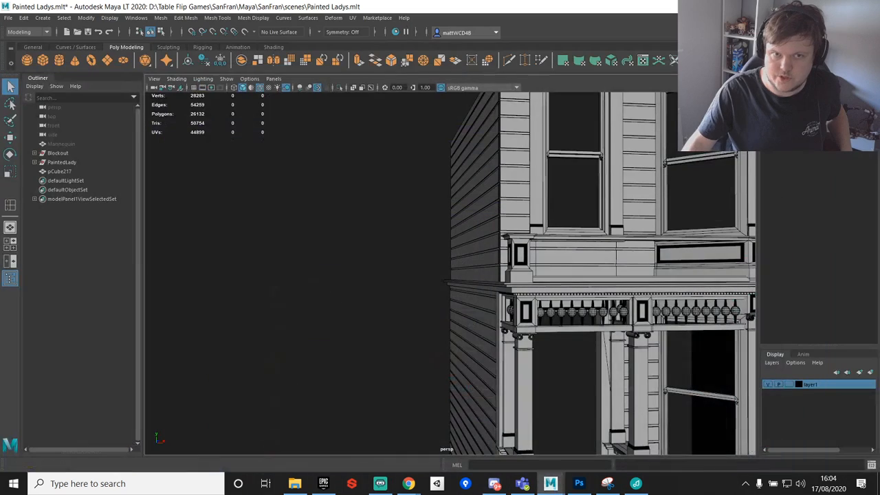
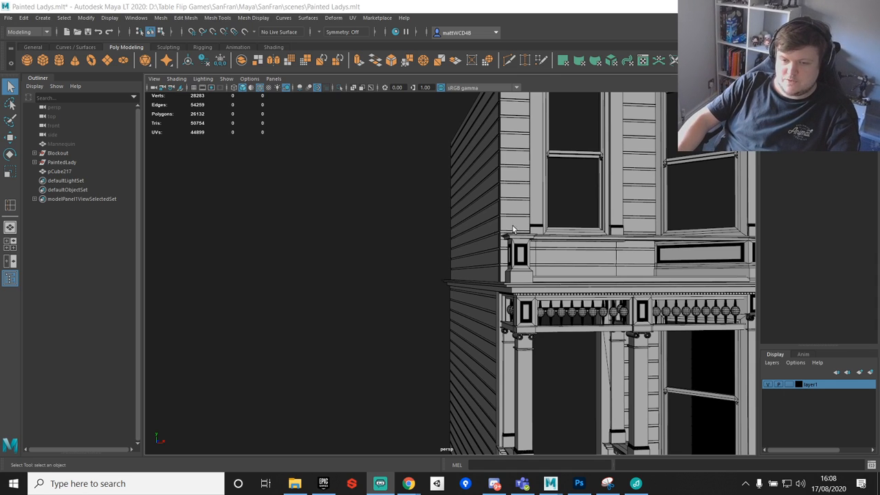
alt+middle_drag(691, 214, 554, 189)
alt+drag(553, 188, 573, 212)
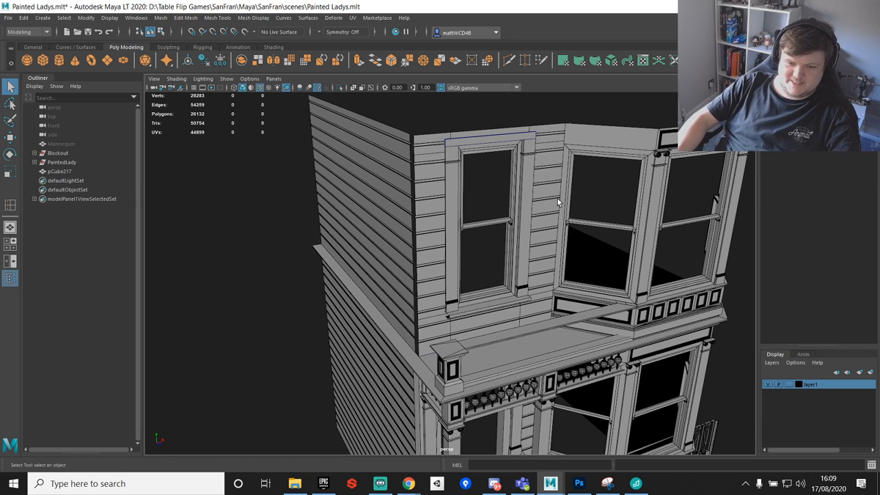
Step: Examine the side trims and the header board around the upper-storey front window
alt+drag(556, 197, 477, 226)
scroll(477, 226, up, 5)
click(448, 159)
alt+drag(581, 197, 535, 205)
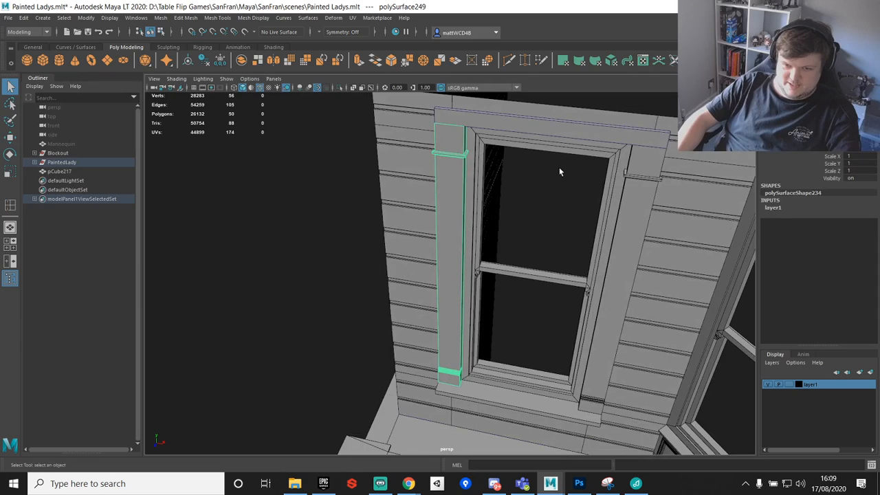
alt+middle_drag(559, 168, 461, 227)
scroll(461, 226, up, 4)
alt+drag(461, 227, 468, 255)
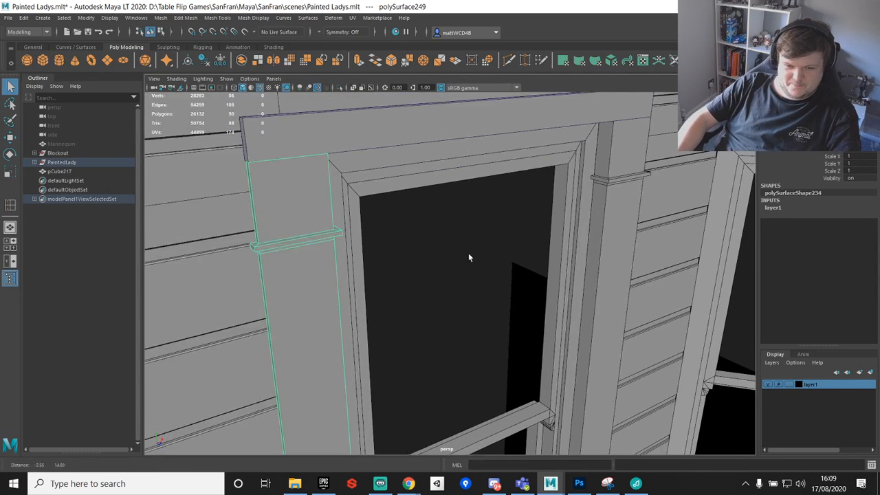
click(399, 143)
alt+drag(399, 144, 581, 192)
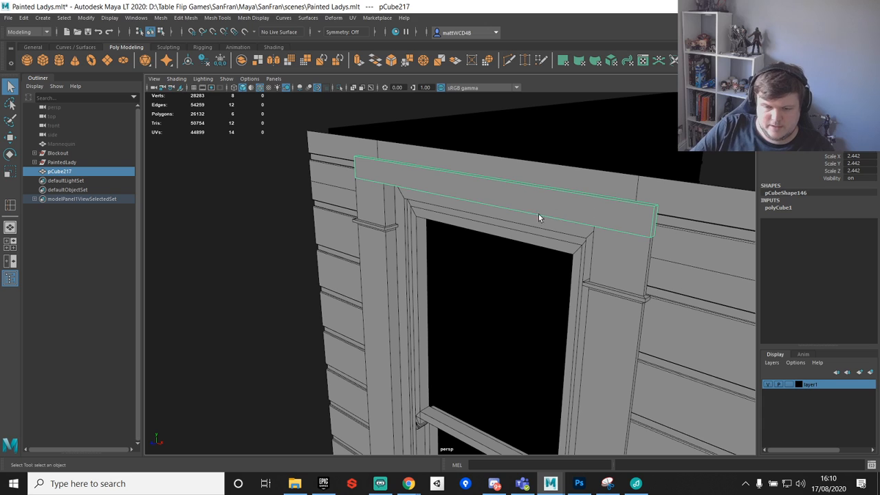
alt+drag(591, 284, 520, 290)
scroll(364, 199, down, 2)
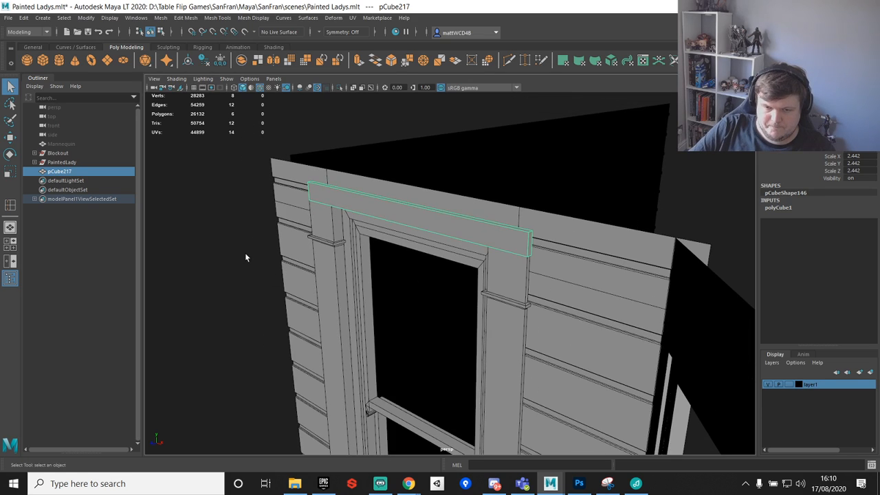
Step: Add the header board above the upper-storey front window to the display layer layer1
click(245, 253)
alt+drag(245, 257, 562, 209)
click(388, 211)
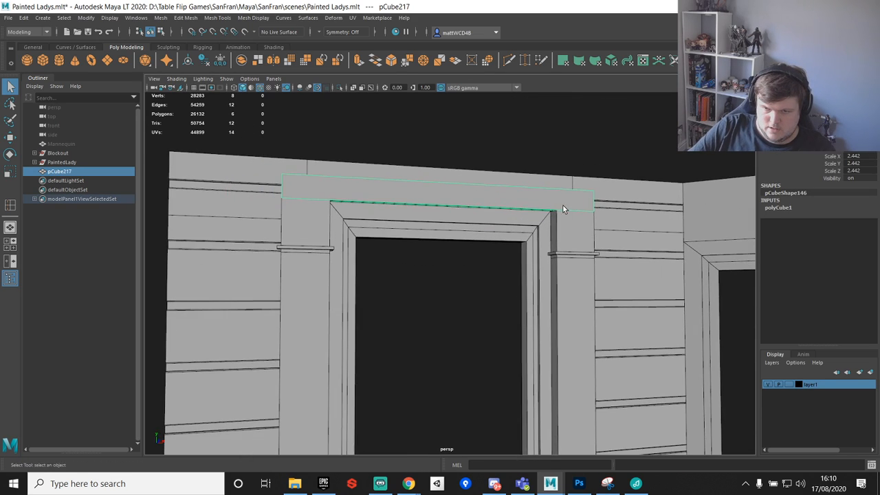
right_click(816, 385)
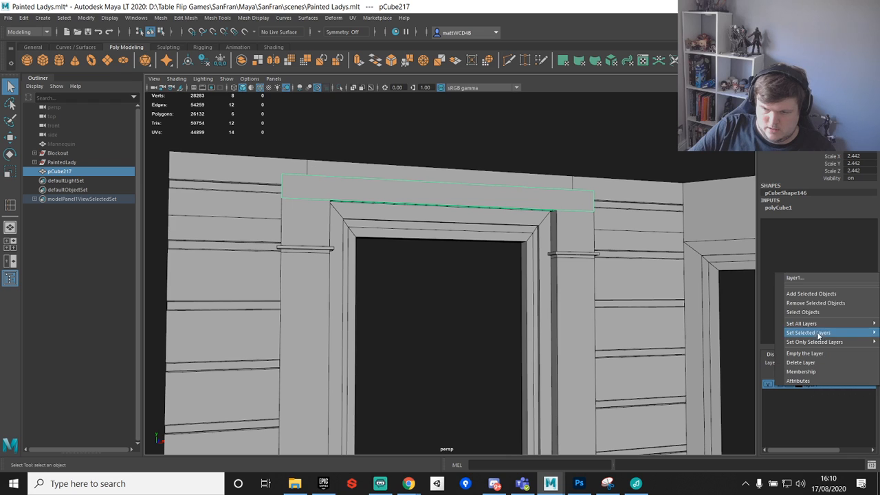
click(805, 294)
click(499, 138)
alt+drag(499, 138, 525, 315)
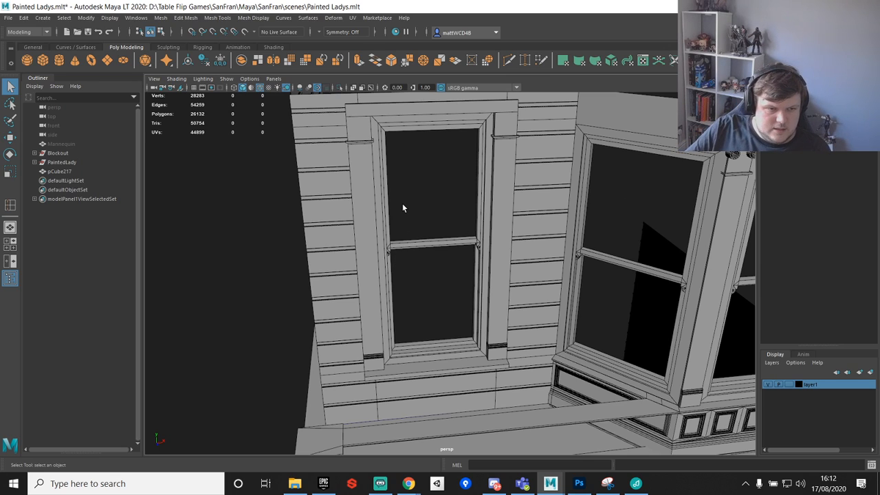
Step: Examine the upper-storey window trim, the siding corner and the open side of the balcony above the porch
alt+middle_drag(595, 200, 568, 213)
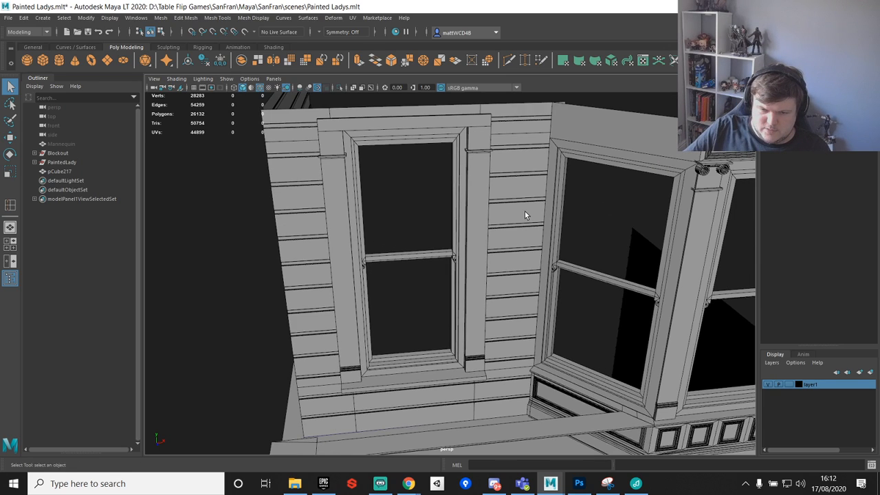
click(474, 122)
alt+drag(532, 247, 532, 306)
alt+middle_drag(532, 307, 547, 241)
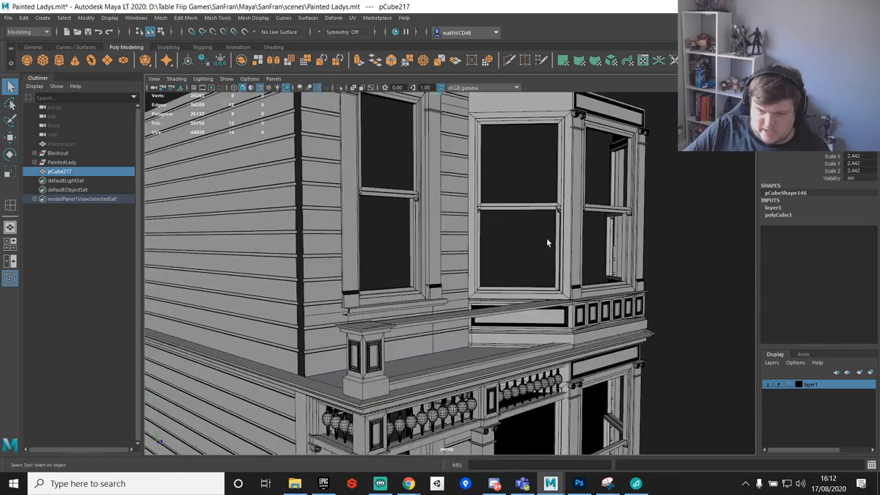
scroll(640, 238, down, 5)
scroll(636, 238, up, 5)
alt+drag(472, 256, 412, 318)
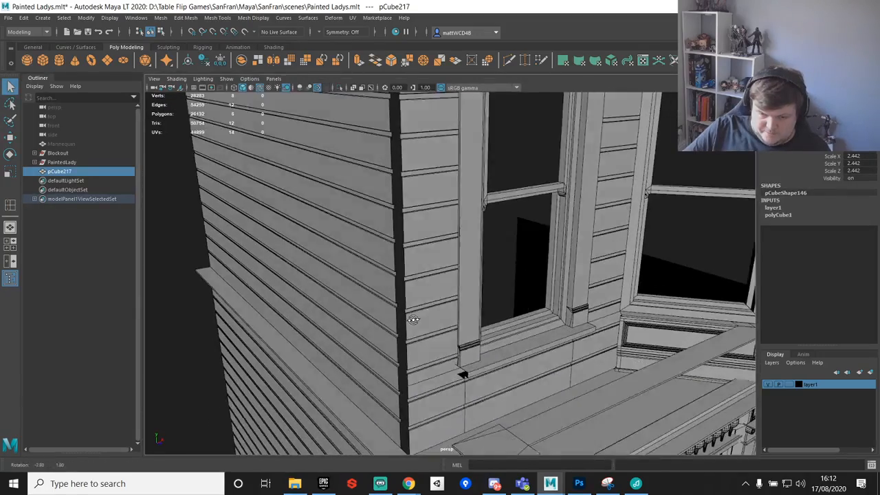
click(370, 276)
alt+drag(371, 276, 439, 218)
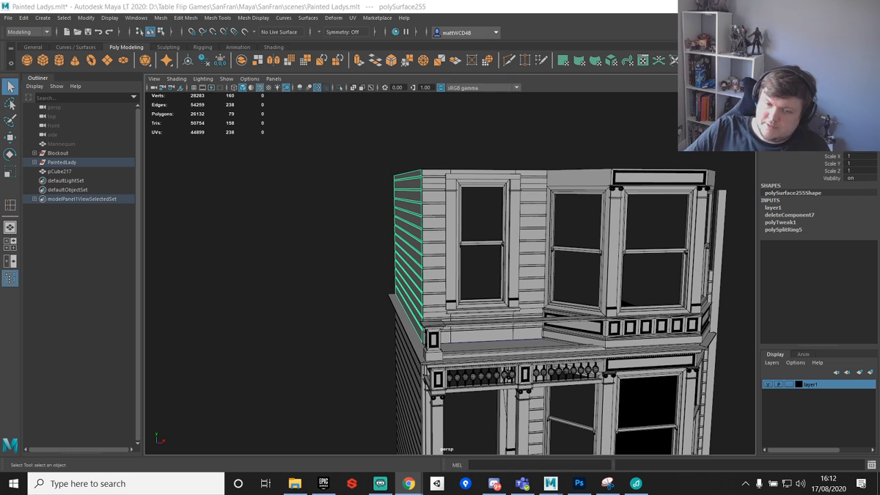
click(450, 213)
key(w)
key(f)
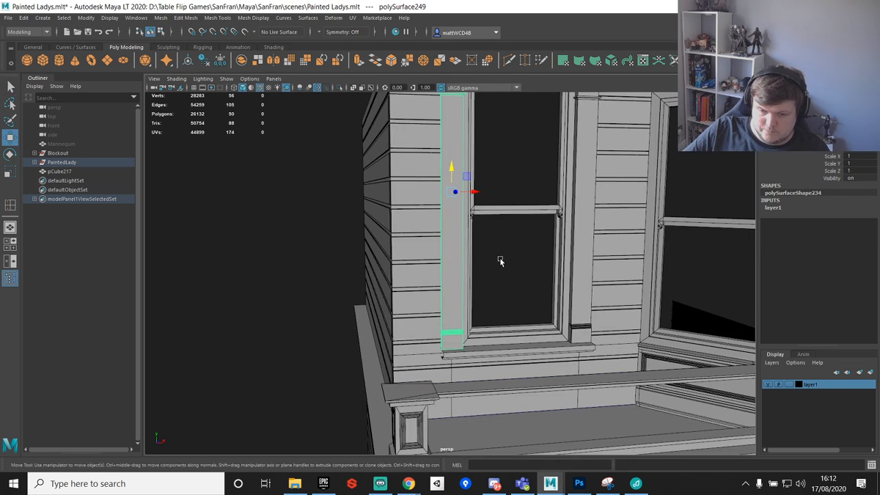
alt+drag(501, 261, 491, 216)
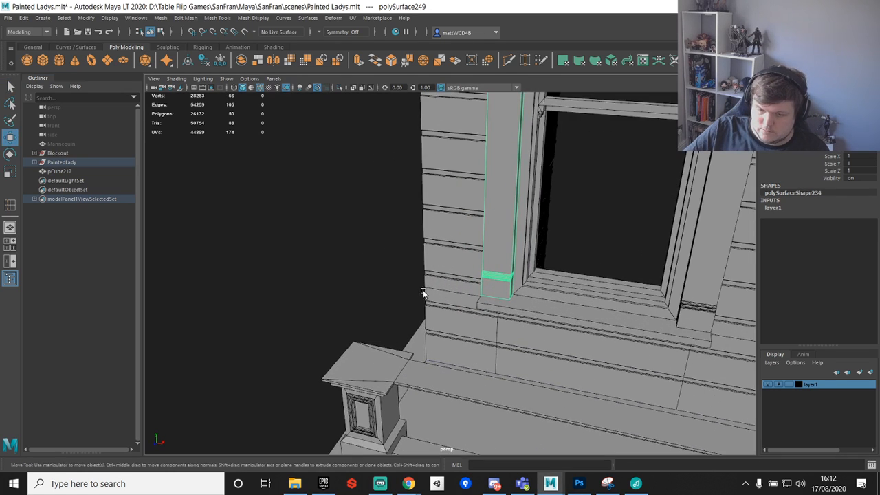
alt+drag(422, 290, 466, 317)
click(466, 318)
alt+drag(471, 259, 511, 282)
Step: Duplicate the porch's side railing and move the copy up to the open side of the balcony
click(467, 375)
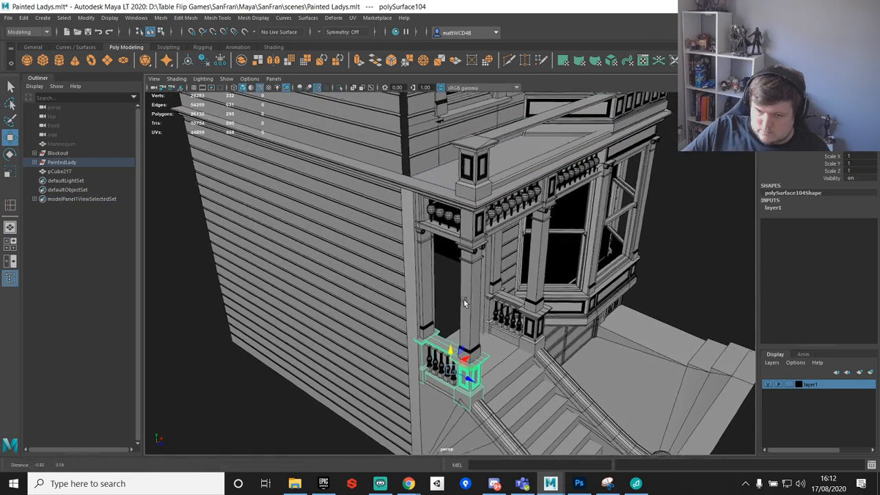
alt+drag(470, 372, 479, 375)
click(479, 123)
key(f)
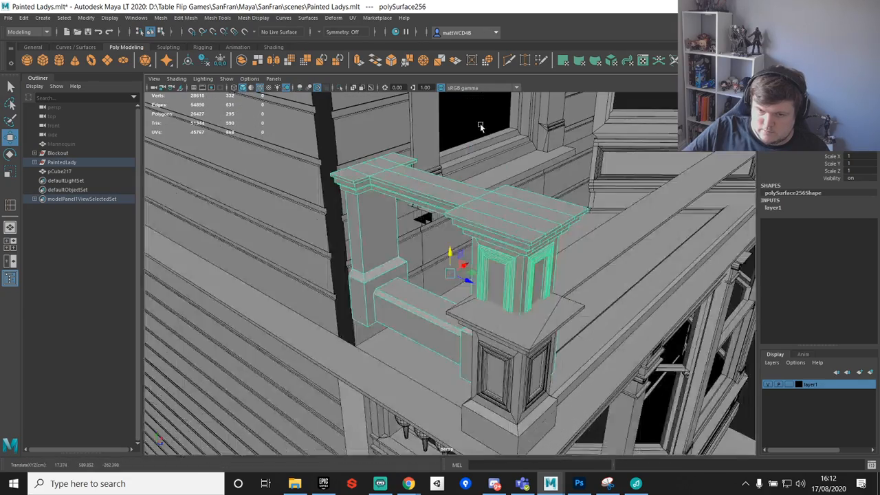
Step: Delete the panelled post and leftover detail faces at the outer end of the raised railing copy
alt+drag(480, 123, 521, 195)
key(q)
right_drag(518, 185, 521, 211)
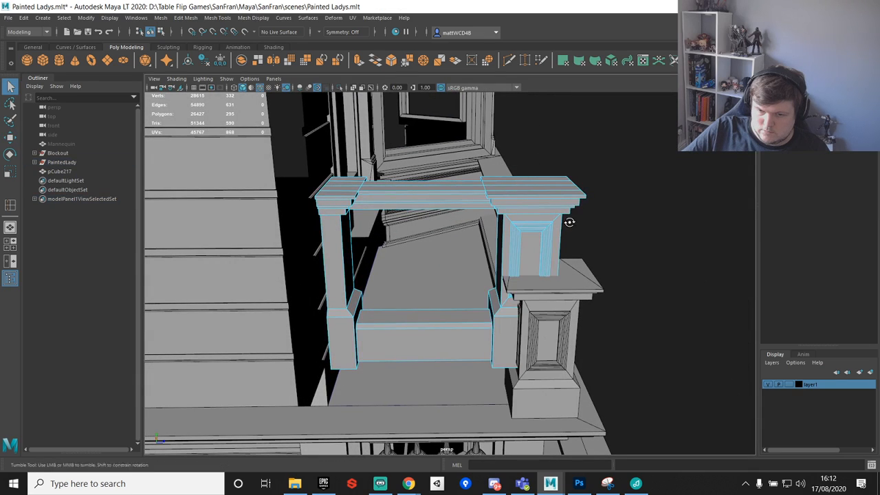
alt+drag(570, 222, 561, 201)
drag(532, 134, 709, 492)
key(Delete)
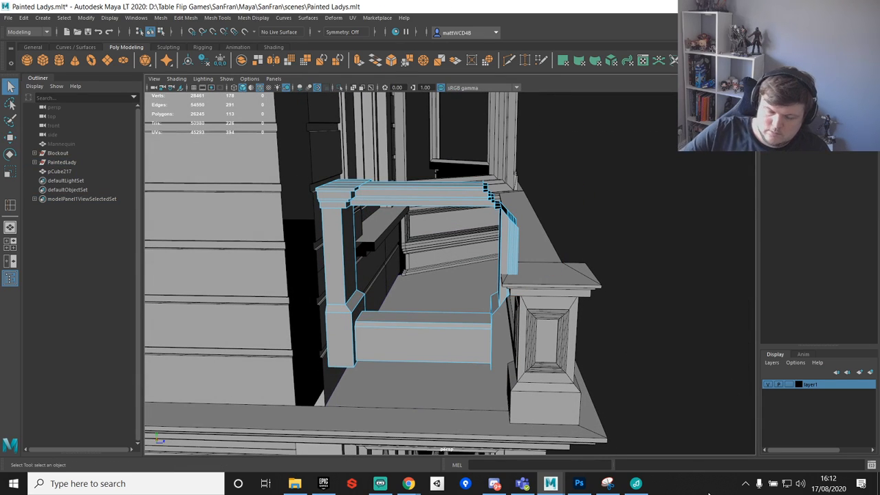
alt+middle_drag(608, 218, 594, 232)
drag(490, 209, 587, 259)
key(Delete)
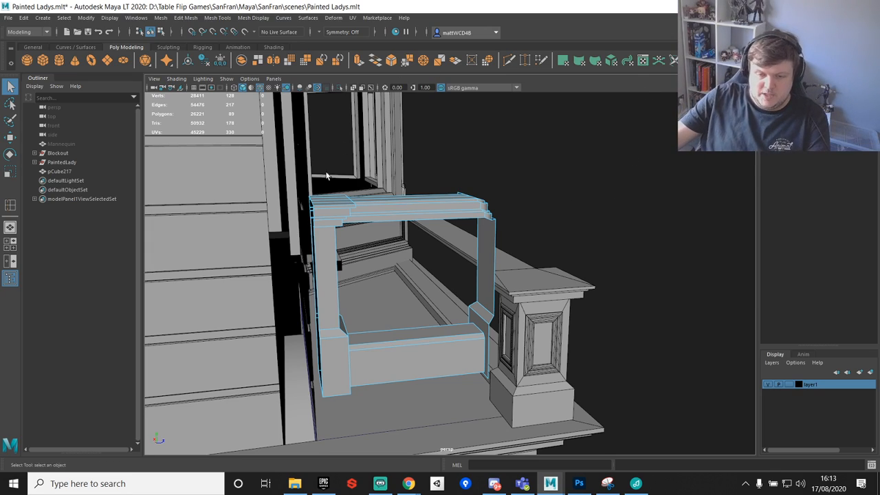
Step: Delete the remaining porch railing copy from the balcony
alt+drag(471, 288, 417, 252)
right_drag(432, 139, 463, 124)
scroll(436, 165, down, 1)
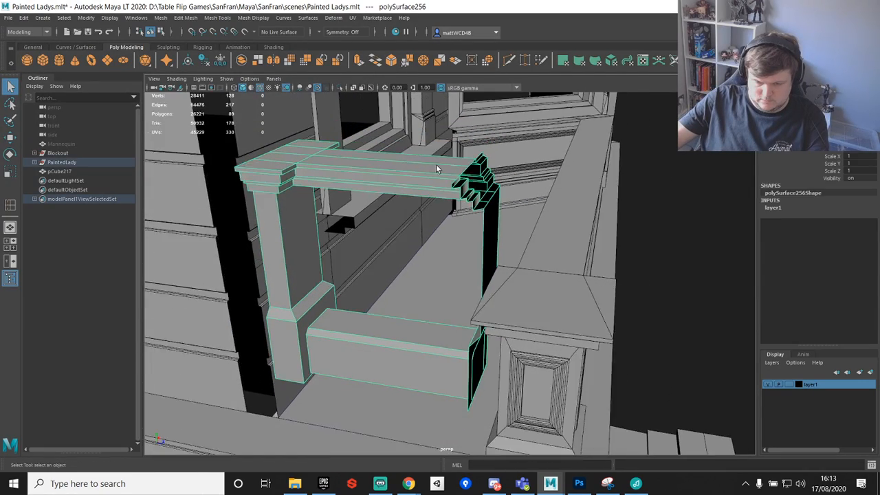
alt+drag(436, 168, 421, 286)
key(w)
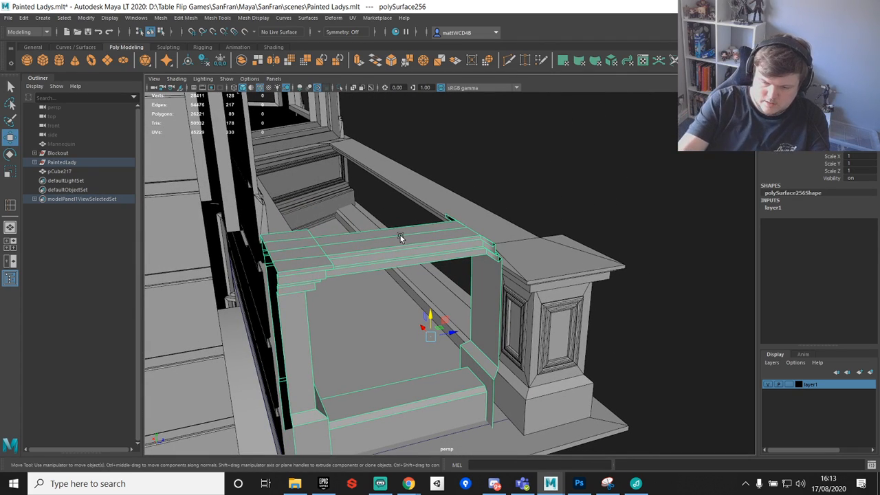
key(Delete)
Step: Duplicate the balcony's front railing with its corner post and rotate the copy to run along the house's side
click(510, 252)
alt+drag(512, 254, 546, 231)
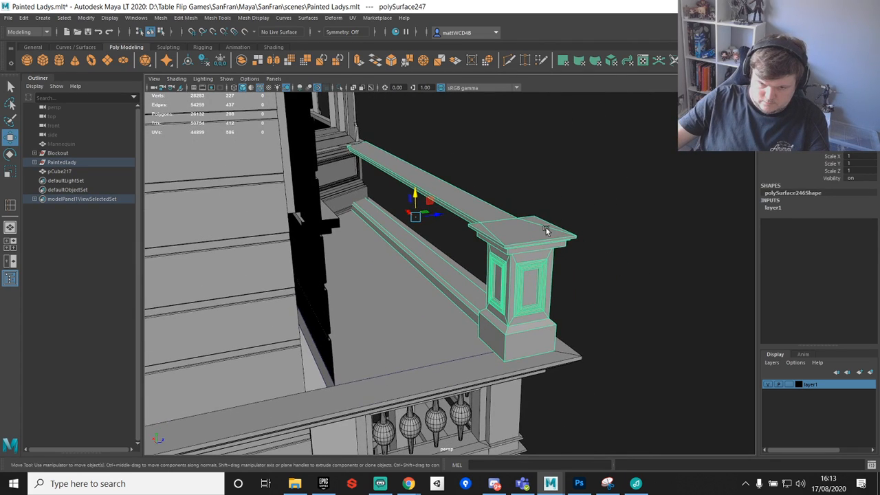
alt+drag(512, 281, 488, 220)
key(e)
key(w)
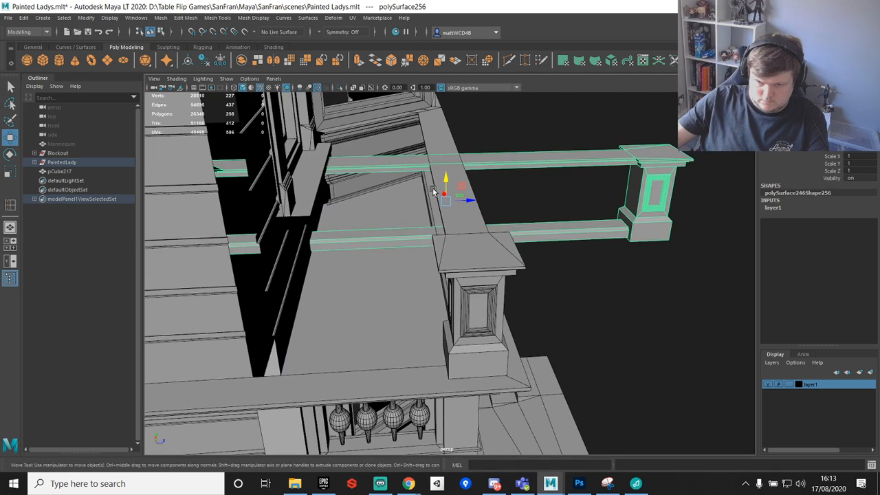
alt+drag(433, 192, 509, 264)
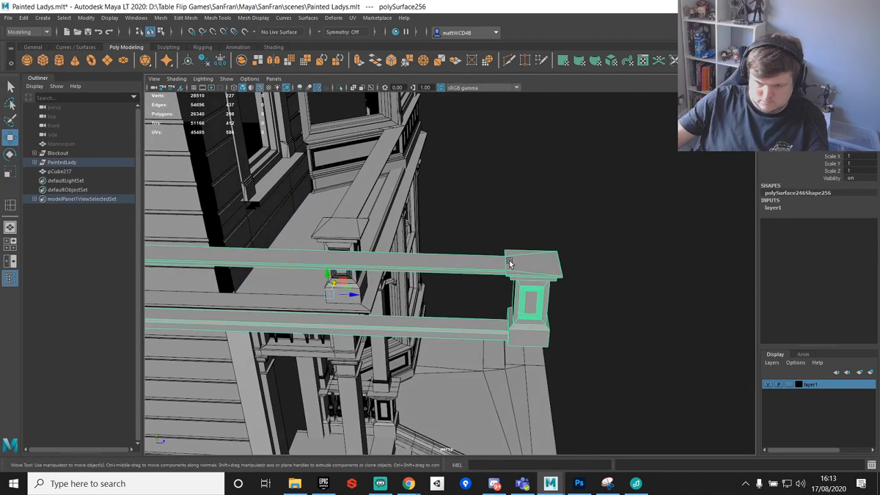
Step: Extract the post faces of the rotated railing copy so the post is separate from its two rails
key(q)
right_drag(518, 233, 520, 260)
double_click(525, 254)
drag(474, 202, 630, 454)
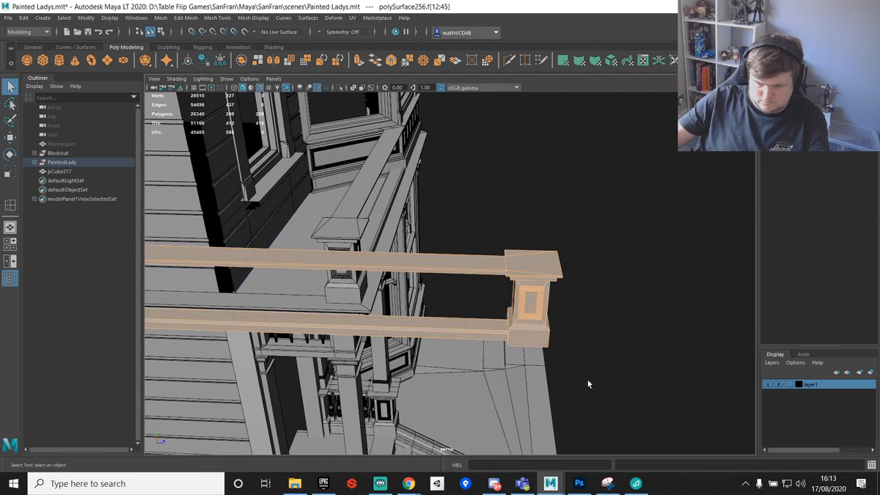
alt+drag(589, 384, 601, 382)
ctrl+drag(451, 180, 488, 465)
shift+right_drag(541, 270, 527, 426)
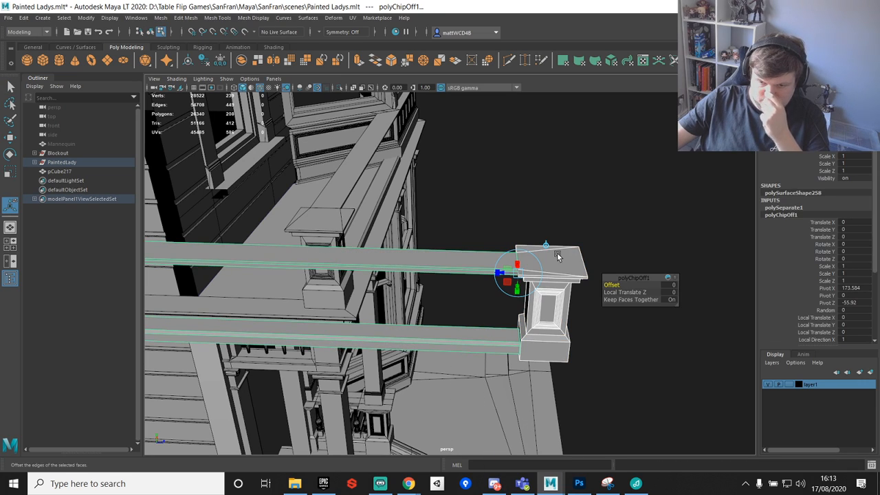
right_drag(557, 256, 617, 193)
Step: Extract the plain side face of the copied post's shaft as a separate piece
alt+middle_drag(553, 278, 491, 267)
scroll(491, 267, up, 5)
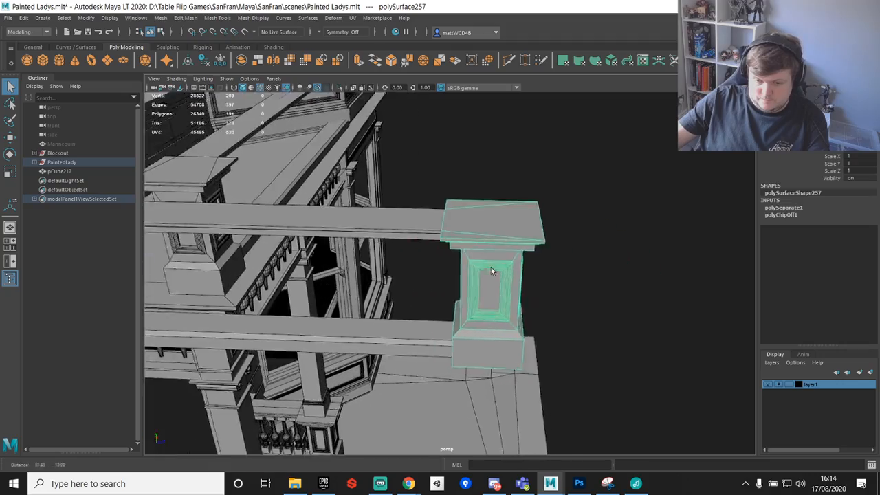
mouse_move(491, 267)
alt+mouse_down()
mouse_move(516, 266)
mouse_move(501, 257)
alt+mouse_up()
alt+drag(504, 216, 509, 196)
right_drag(508, 198, 505, 218)
double_click(505, 217)
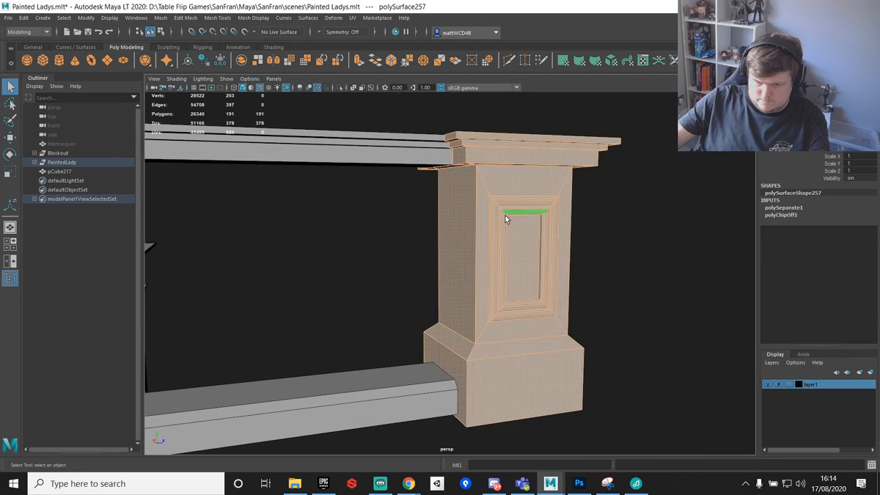
alt+drag(520, 227, 584, 237)
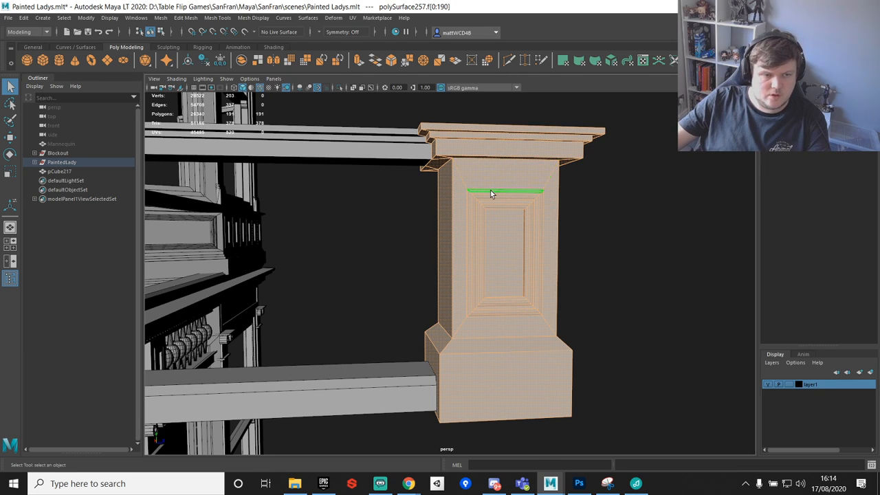
alt+drag(474, 218, 464, 184)
click(458, 174)
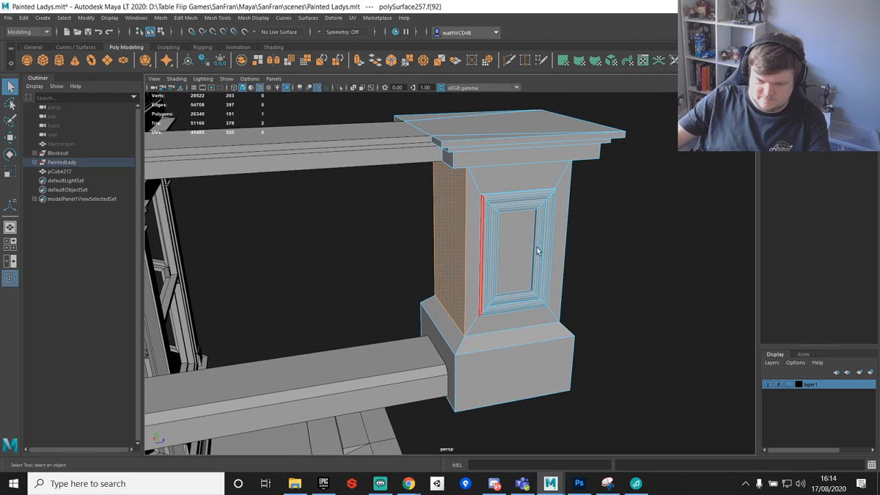
alt+drag(537, 246, 474, 167)
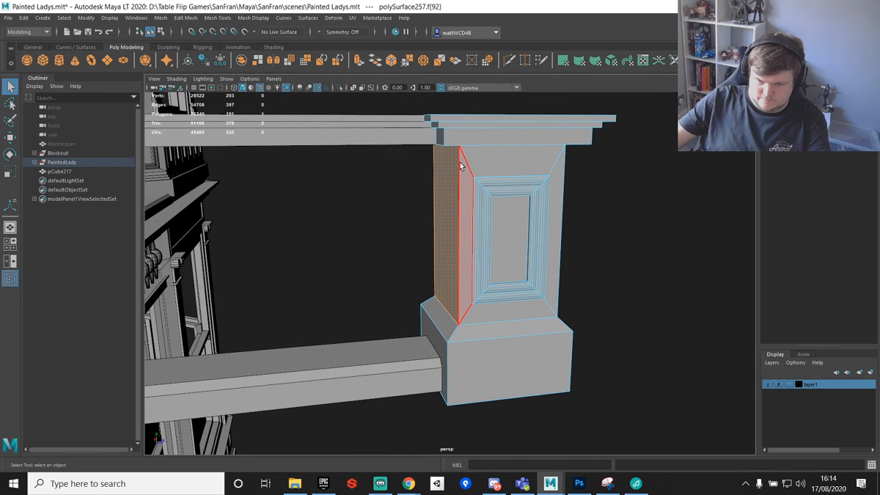
shift+right_drag(453, 181, 443, 346)
right_drag(471, 160, 471, 175)
key(q)
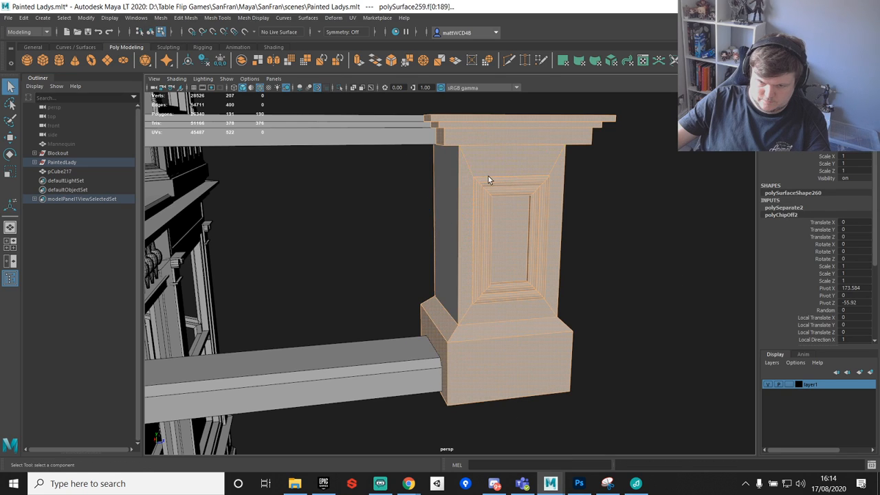
Step: Delete the panelled shaft faces of the copied post, keeping its cap and base
alt+drag(488, 176, 477, 160)
drag(403, 155, 645, 287)
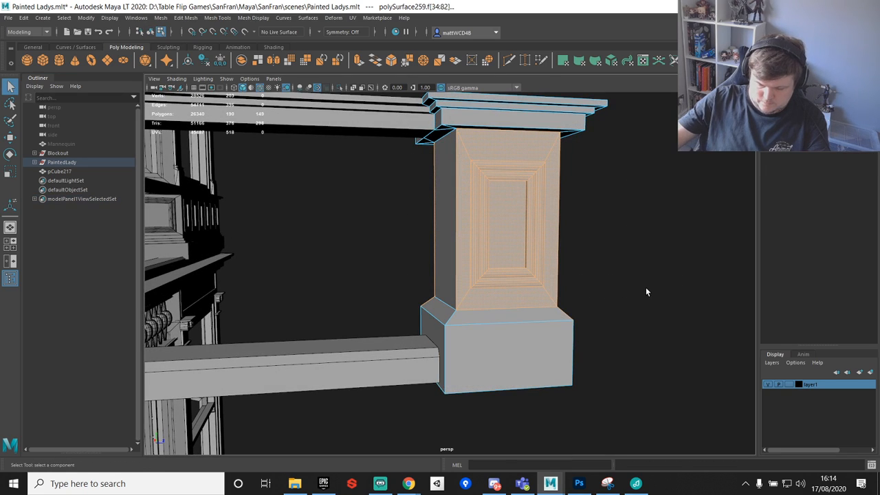
key(Delete)
right_drag(440, 210, 474, 198)
click(443, 243)
alt+drag(443, 244, 447, 226)
Step: Delete the construction history of the two copied side rails
click(481, 299)
scroll(475, 292, down, 3)
key(w)
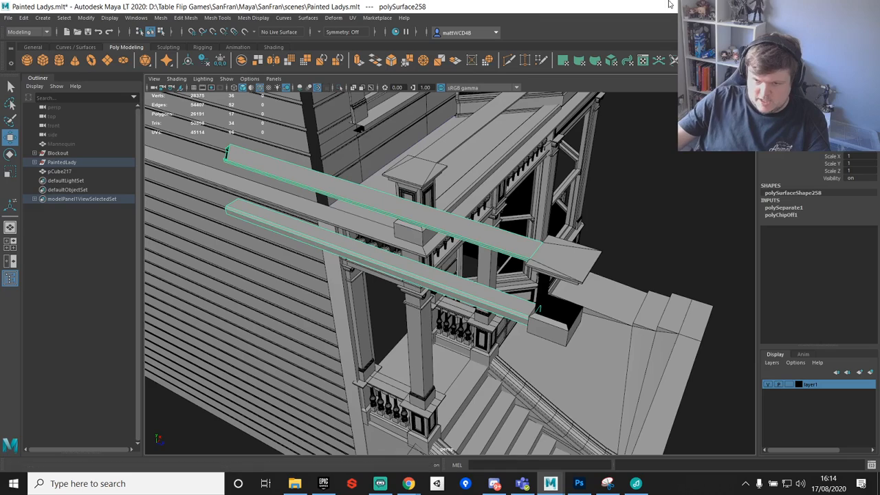
key(alt+shift+d)
key(e)
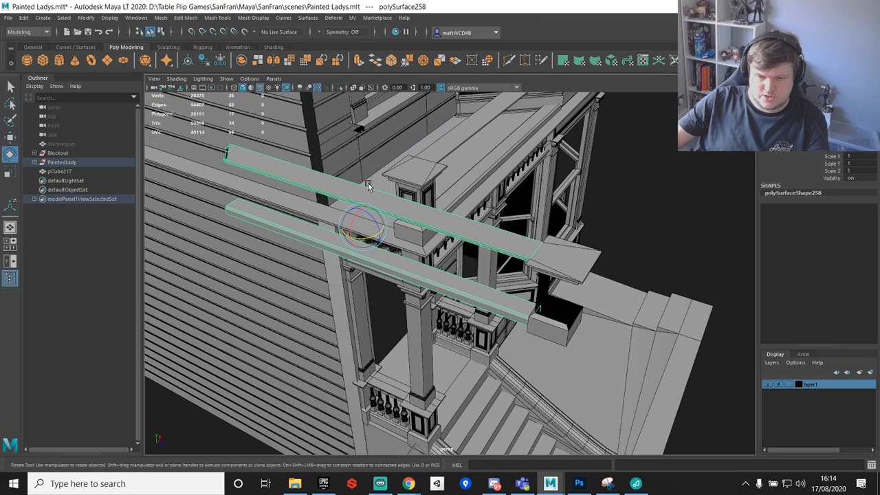
key(r)
Step: Flatten the free ends of both side rails by scaling their end vertices into line
alt+drag(368, 184, 426, 192)
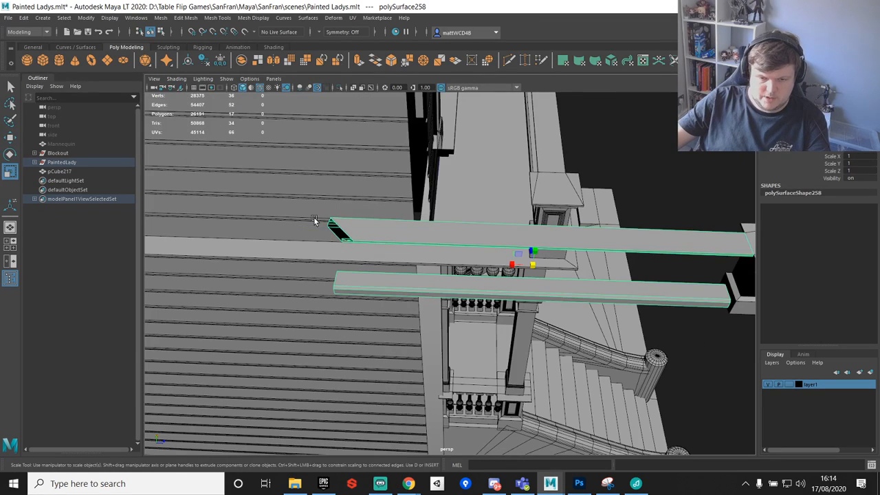
right_drag(318, 221, 295, 218)
drag(293, 186, 413, 365)
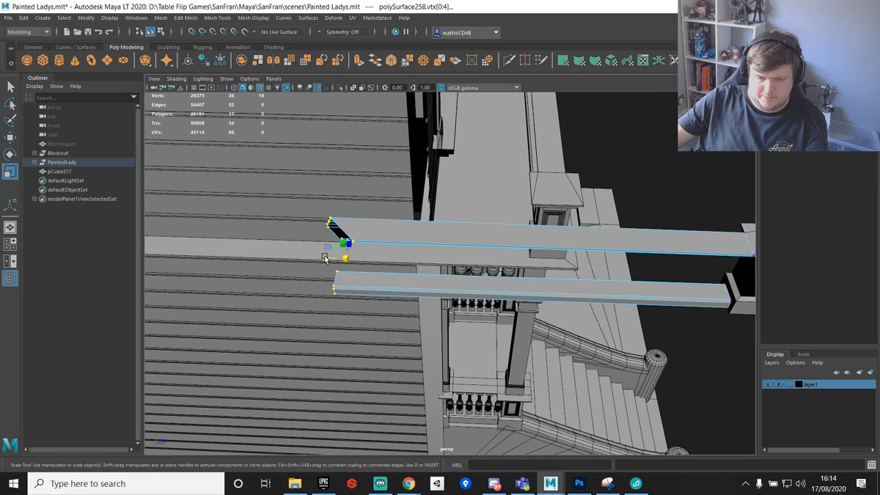
drag(325, 259, 442, 270)
key(w)
alt+drag(503, 233, 455, 232)
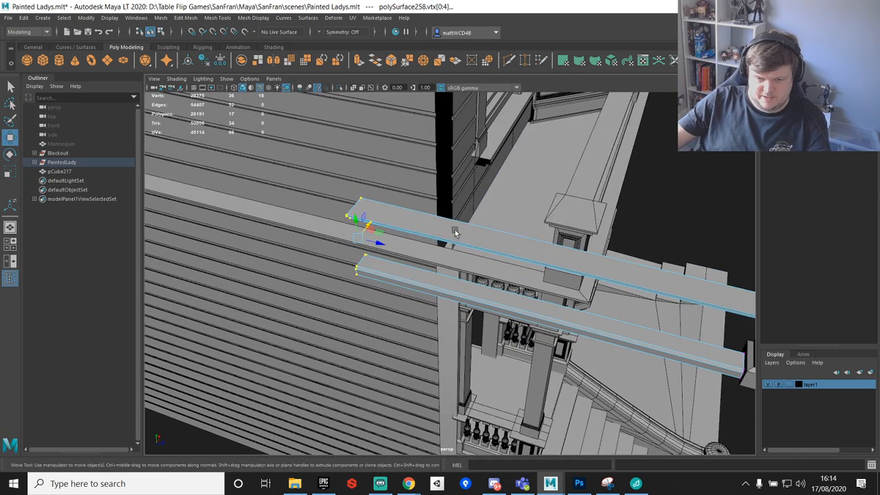
alt+drag(382, 244, 451, 237)
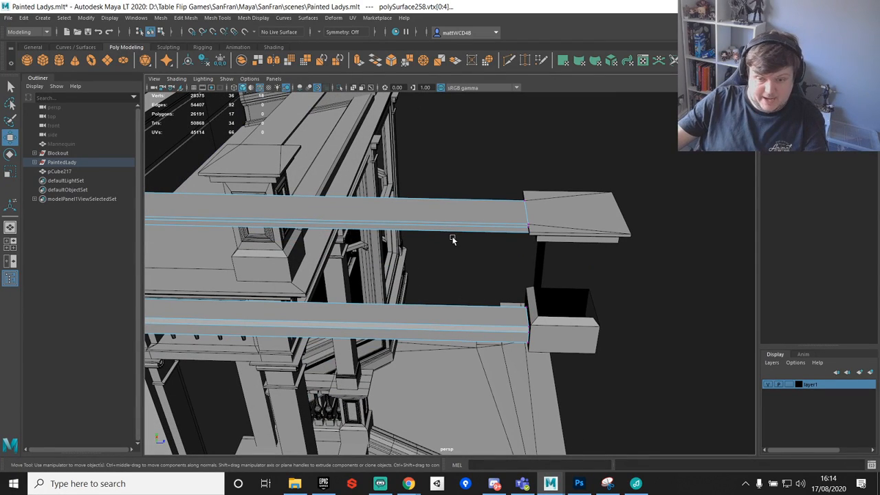
Step: Examine the copied post's cap, base and remaining shaft face for open sides and missing faces
right_drag(551, 217, 594, 204)
click(570, 246)
scroll(568, 240, up, 5)
alt+drag(567, 239, 648, 164)
click(662, 142)
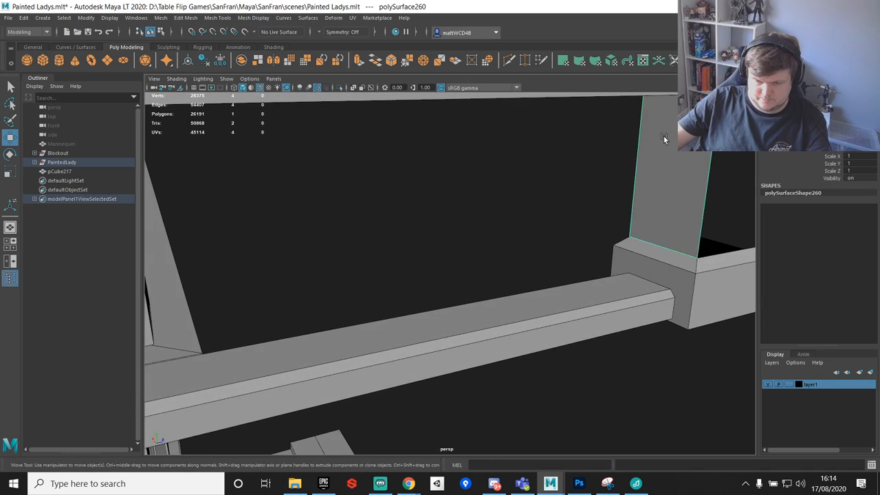
alt+middle_drag(664, 140, 530, 229)
scroll(530, 230, down, 5)
key(f)
scroll(454, 268, up, 3)
alt+drag(584, 238, 438, 163)
key(q)
click(447, 178)
right_drag(446, 178, 414, 169)
scroll(415, 178, down, 3)
alt+drag(421, 206, 481, 147)
drag(466, 119, 624, 455)
key(e)
key(r)
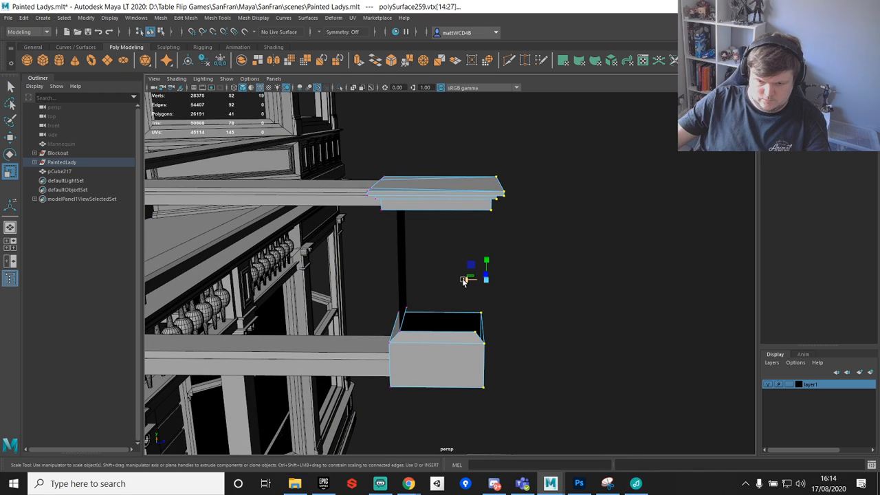
alt+drag(591, 261, 473, 271)
alt+right_drag(473, 270, 604, 272)
alt+drag(605, 273, 538, 277)
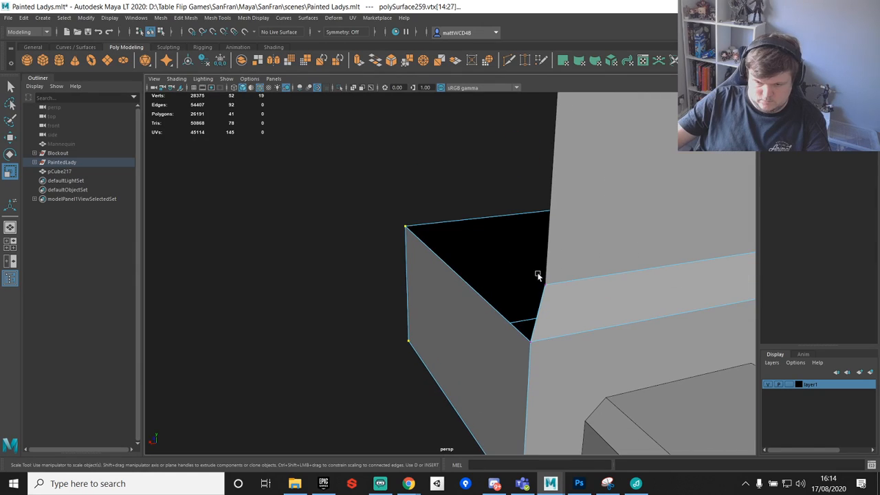
Step: Extrude one open upper edge of the post base inward and up to the shaft's foot to form a sloping face
key(q)
click(439, 259)
shift+right_drag(440, 259, 438, 282)
key(w)
key(v)
drag(430, 274, 541, 286)
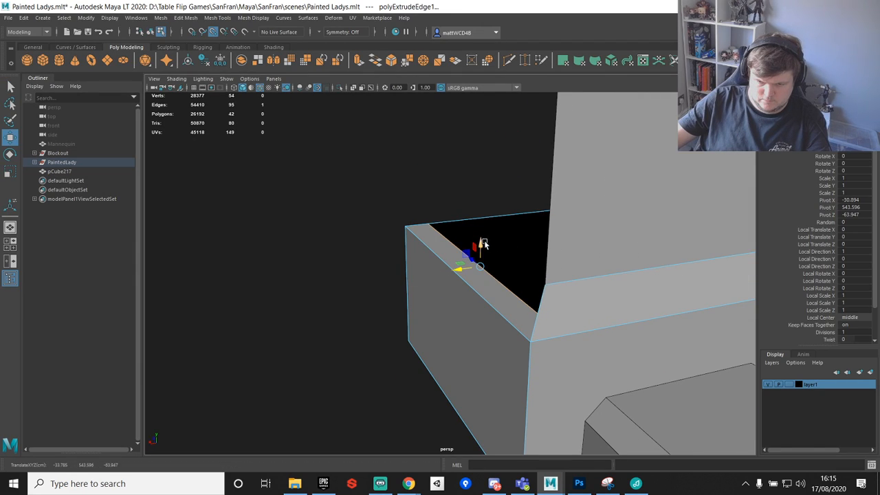
drag(484, 244, 536, 264)
Step: Snap the new sloping face's overlapping corner vertex onto the existing corner at the foot of the shaft
key(q)
right_drag(552, 304, 497, 223)
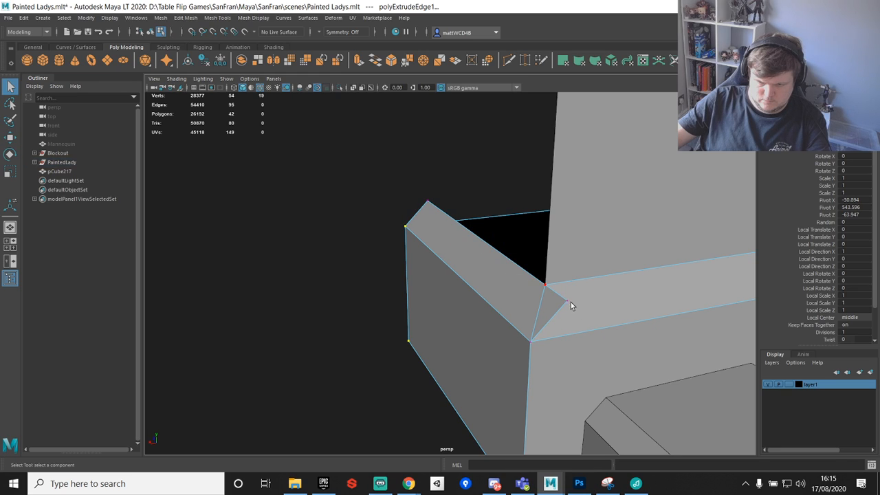
click(570, 302)
key(w)
key(v)
drag(569, 302, 549, 285)
key(q)
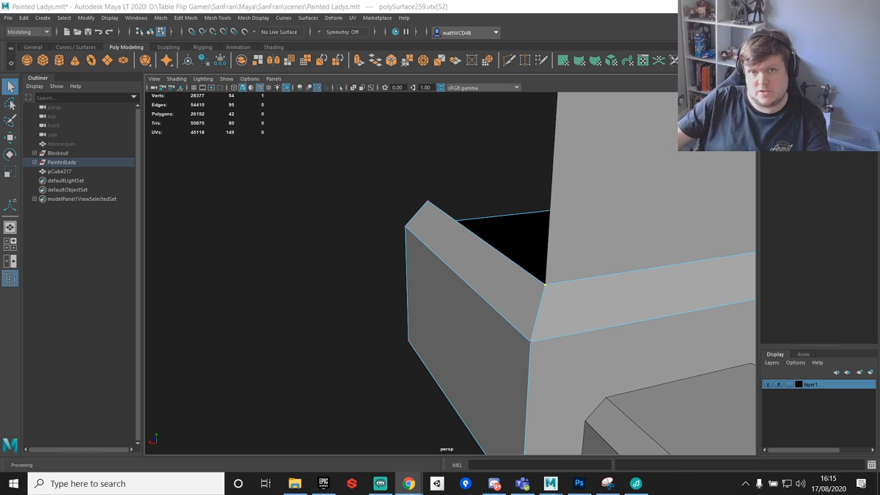
Step: Extrude the adjacent open upper edge of the post base and snap it to the height of the first sloping face
alt+drag(525, 255, 622, 267)
alt+drag(468, 275, 572, 291)
alt+drag(434, 317, 572, 298)
right_drag(501, 304, 506, 198)
click(501, 244)
key(ctrl+e)
key(w)
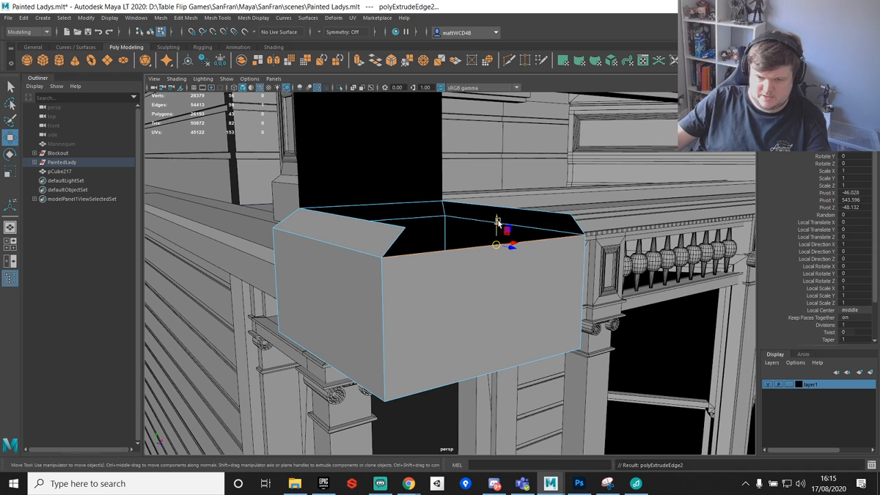
key(v)
drag(496, 224, 403, 228)
Step: Snap both end vertices of the second sloping face onto the inner corners of its neighbouring slopes
key(q)
right_drag(426, 229, 382, 228)
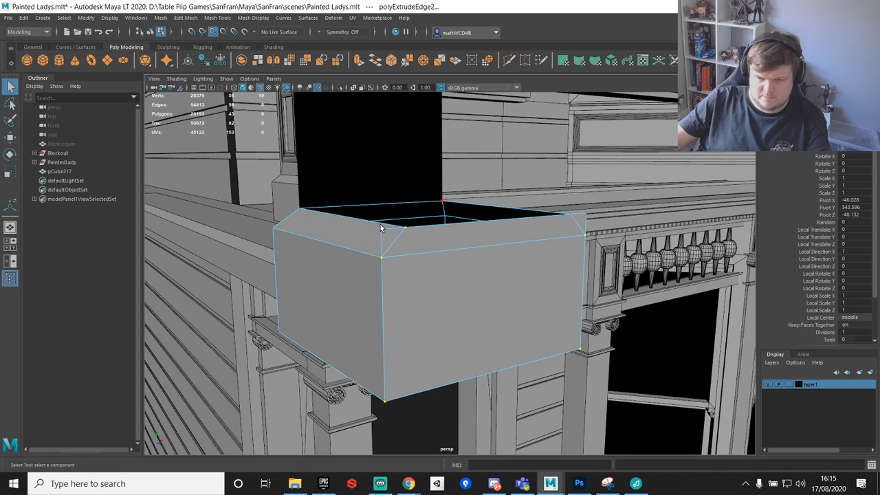
click(381, 228)
key(w)
drag(383, 242, 416, 218)
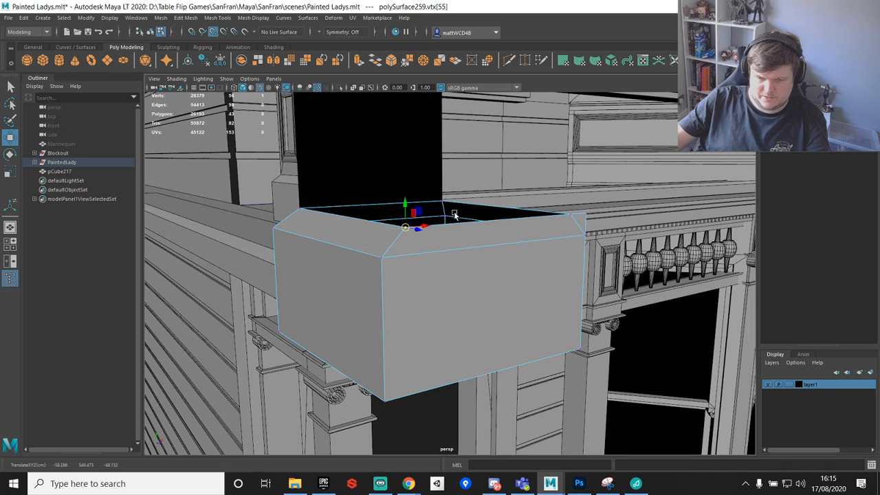
key(q)
click(573, 215)
key(w)
key(q)
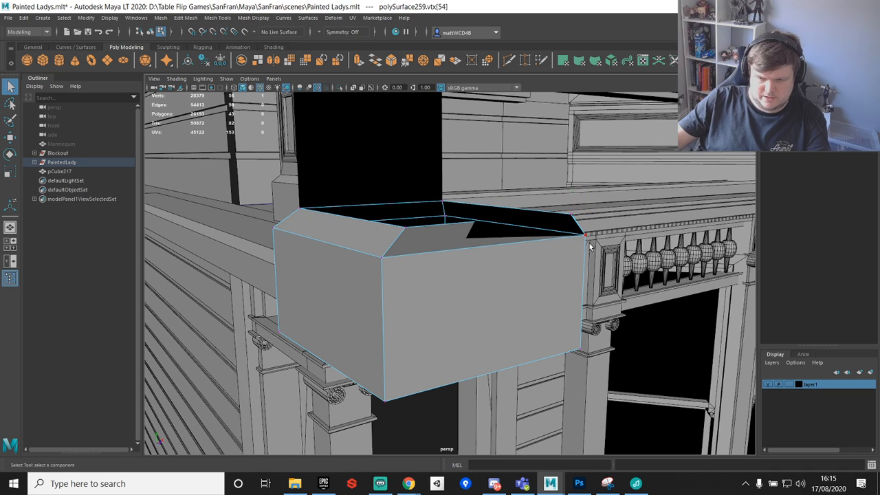
key(w)
drag(576, 214, 570, 215)
key(q)
Step: Merge the overlapping vertices of the post base with a distance threshold of 0.01
scroll(570, 216, down, 4)
drag(265, 184, 607, 328)
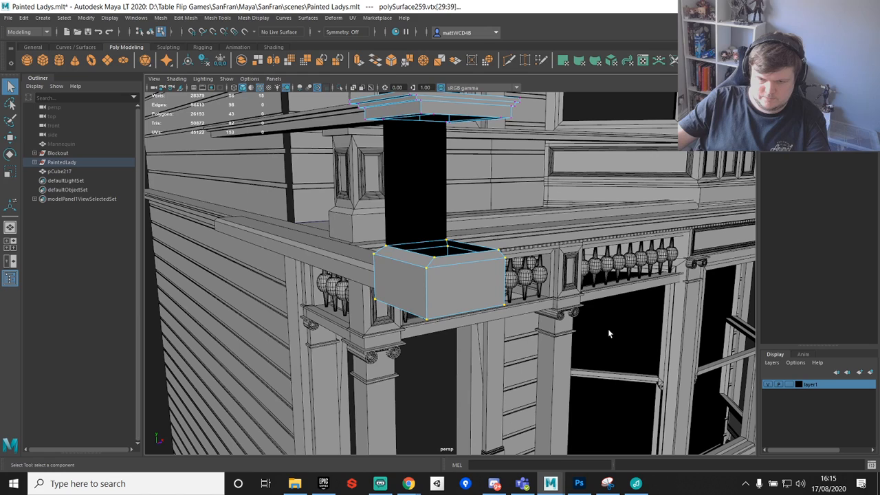
shift+right_drag(607, 328, 605, 268)
scroll(477, 269, up, 5)
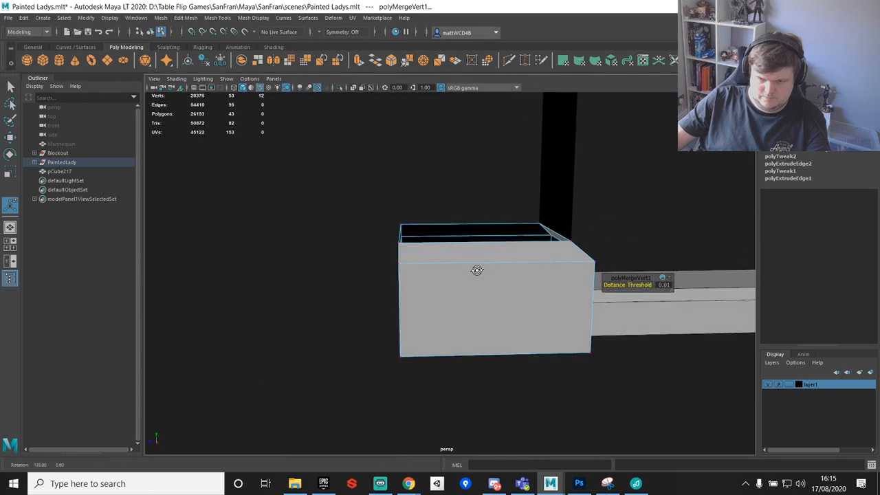
Step: Freeze the transforms of the shaft's plain side face and snap its pivot to its lower corner
right_drag(460, 233, 505, 219)
alt+drag(519, 250, 585, 227)
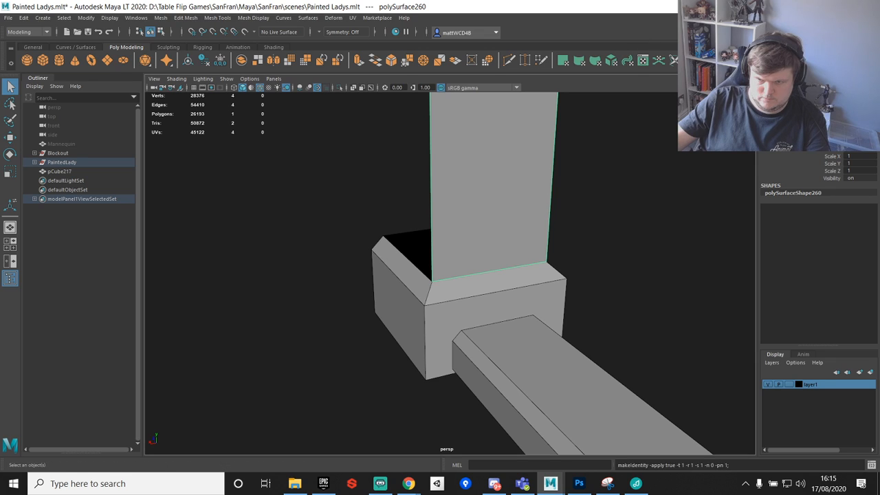
key(w)
alt+drag(623, 279, 422, 232)
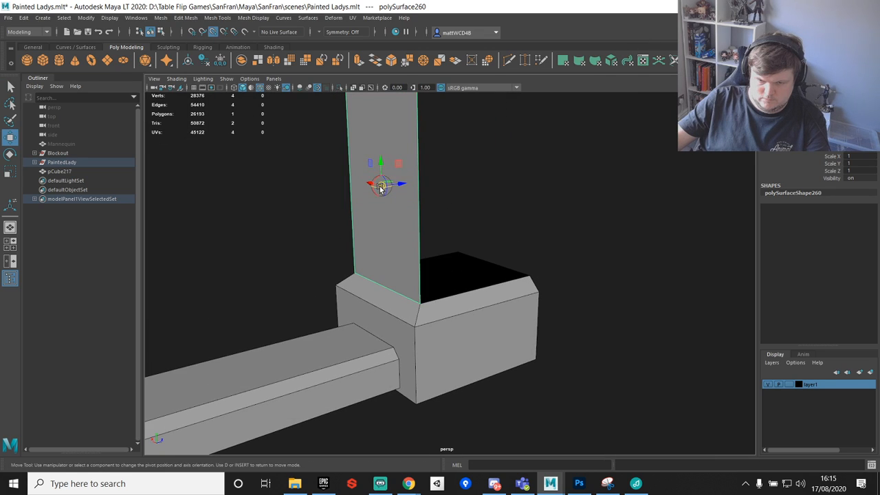
key(ctrl+z)
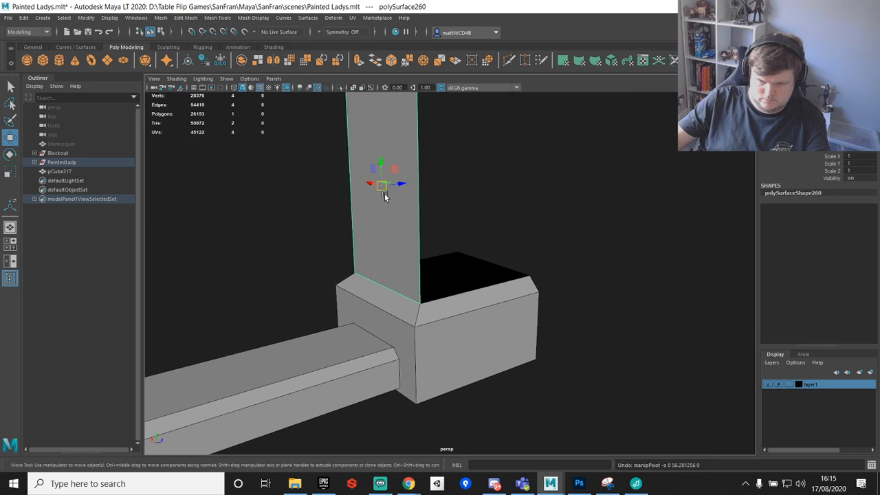
key(d)
key(v)
drag(381, 187, 578, 277)
Step: Duplicate the plain shaft face and rotate the copy 90 degrees onto the adjacent side of the base
key(ctrl+d)
key(e)
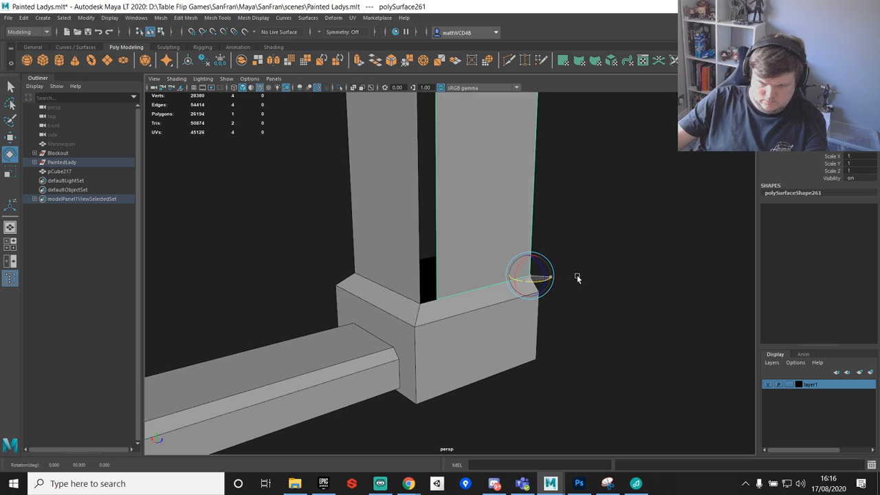
scroll(429, 220, down, 4)
alt+drag(515, 262, 475, 264)
scroll(425, 214, up, 4)
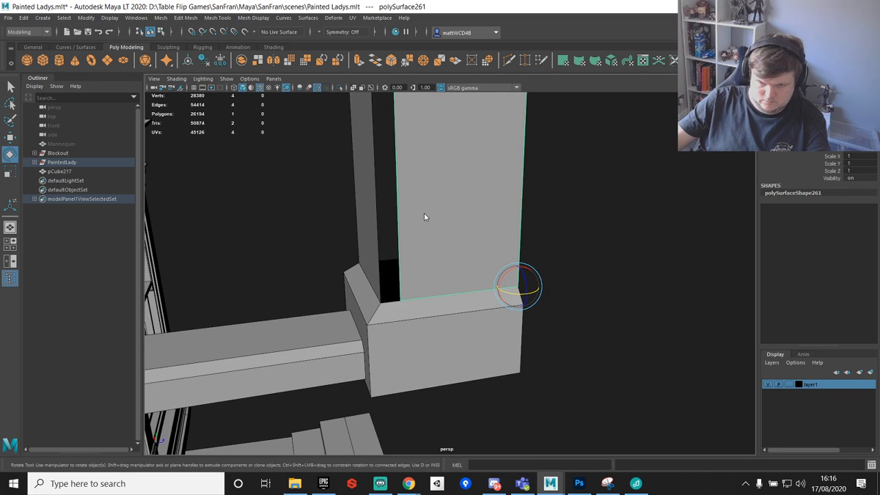
Step: Snap the rotated face's free vertical edge to the edge of the original shaft face to close the gap
right_drag(424, 213, 420, 177)
click(398, 167)
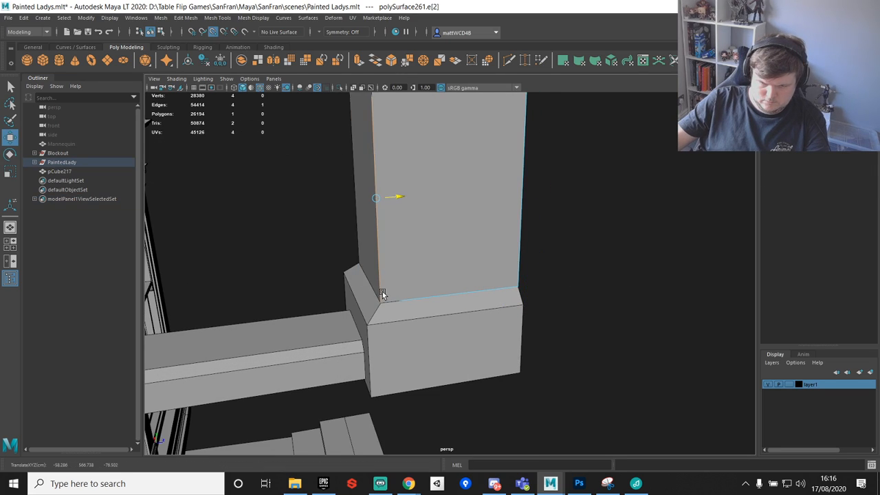
key(q)
right_drag(472, 190, 532, 152)
scroll(447, 210, down, 4)
Step: Duplicate the face onto the shaft's opposite side, centre its pivot and flip it with a Scale Z of -1
key(w)
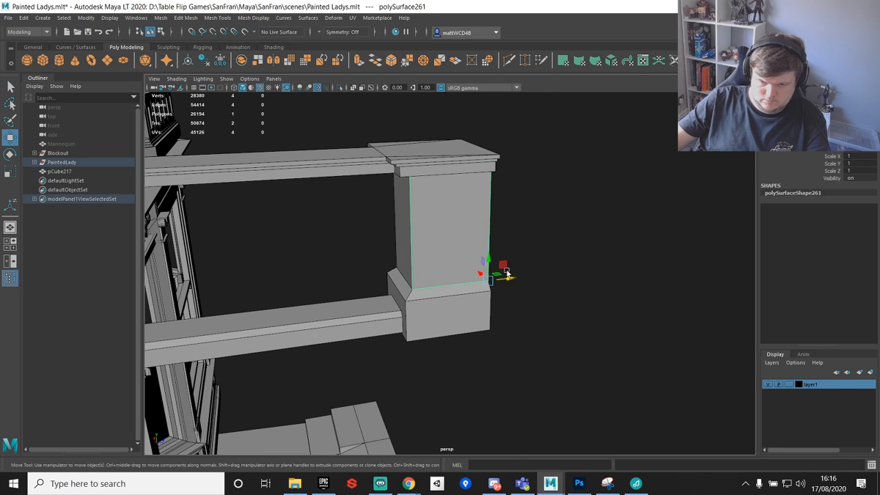
mouse_move(514, 253)
alt+mouse_down()
mouse_move(388, 272)
mouse_move(491, 292)
mouse_move(531, 253)
mouse_move(726, 179)
alt+mouse_up()
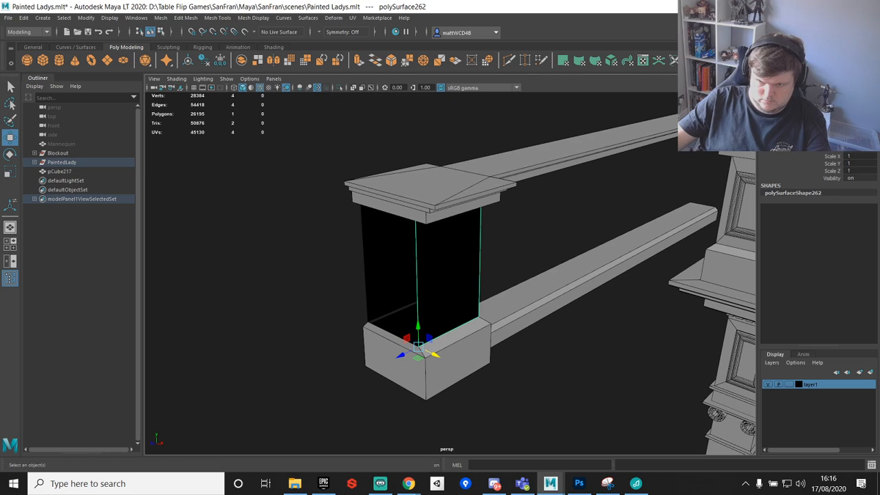
click(708, 61)
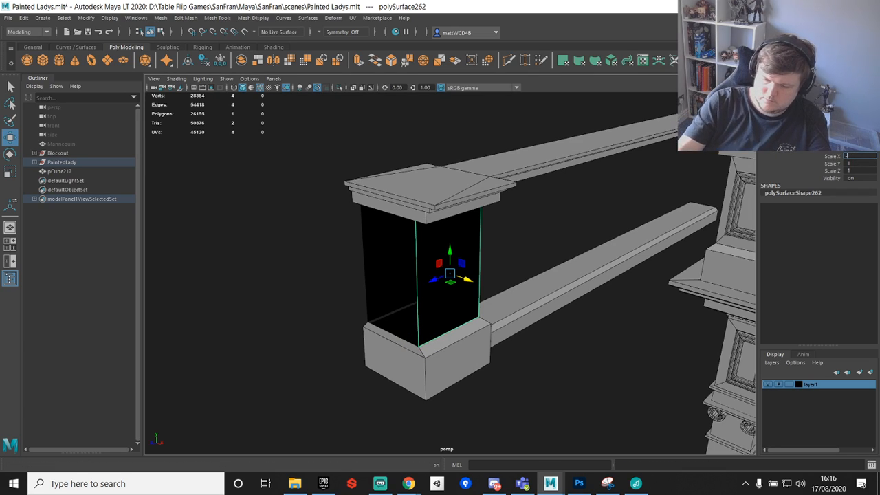
text(-1)
key(Return)
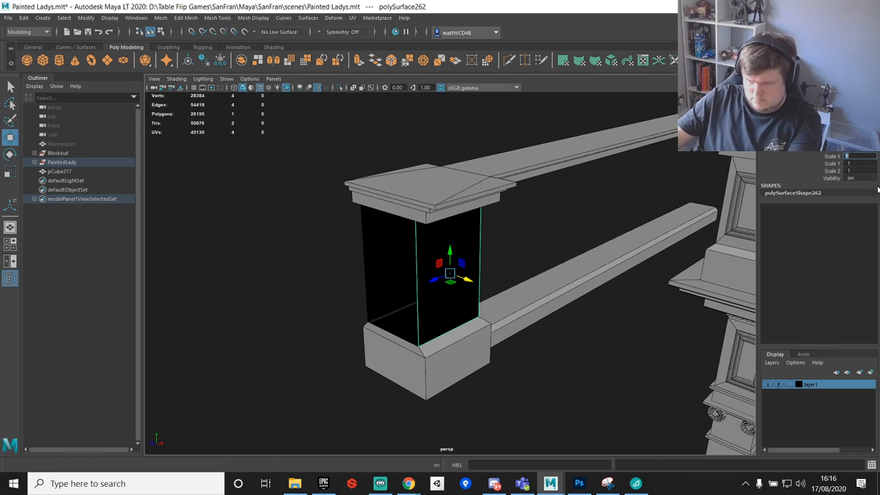
click(863, 170)
text(-1)
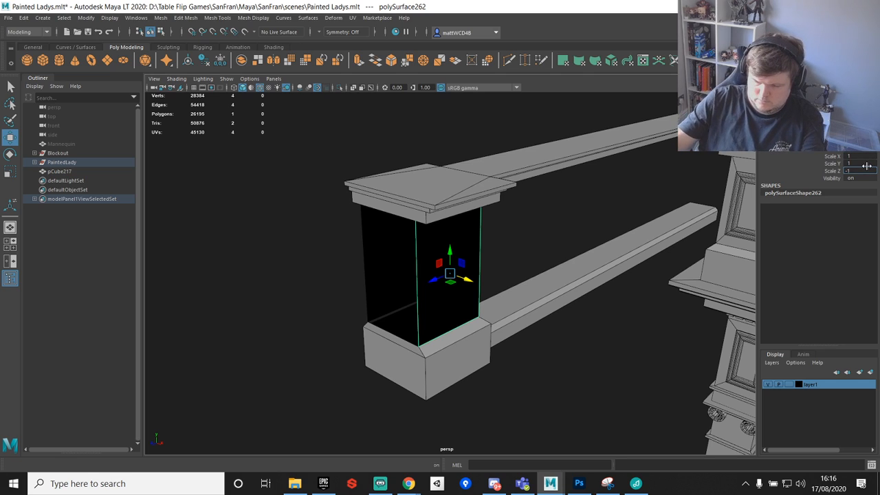
key(Return)
click(609, 216)
alt+drag(609, 216, 509, 241)
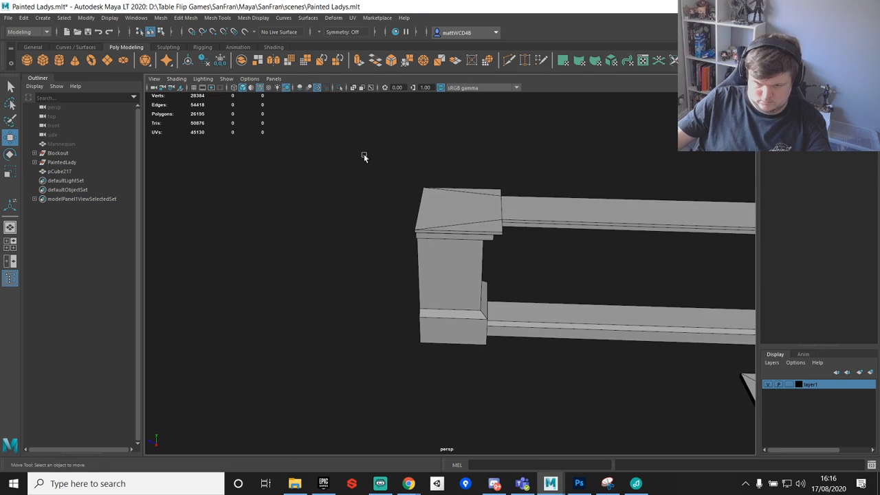
Step: Combine the post's cap, base, shaft faces and both rails into one mesh
drag(363, 154, 578, 429)
shift+right_drag(549, 242, 551, 272)
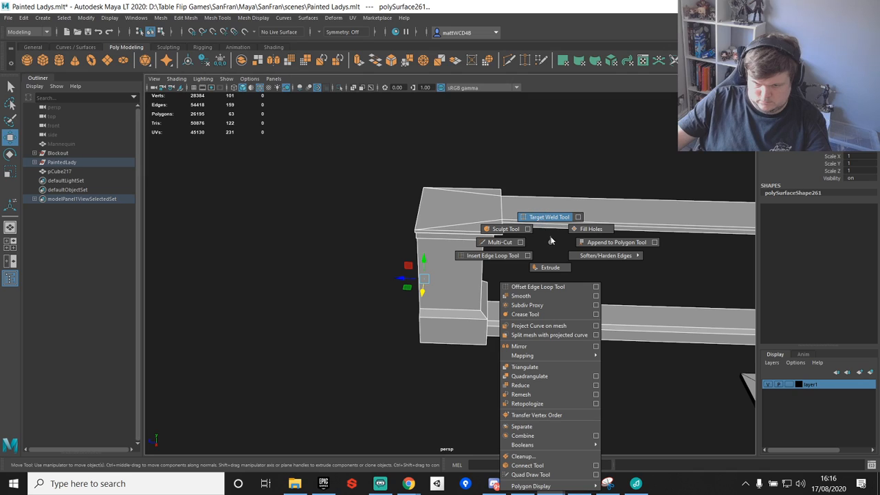
shift+right_click(442, 230)
shift+right_drag(426, 379, 416, 422)
key(q)
click(460, 220)
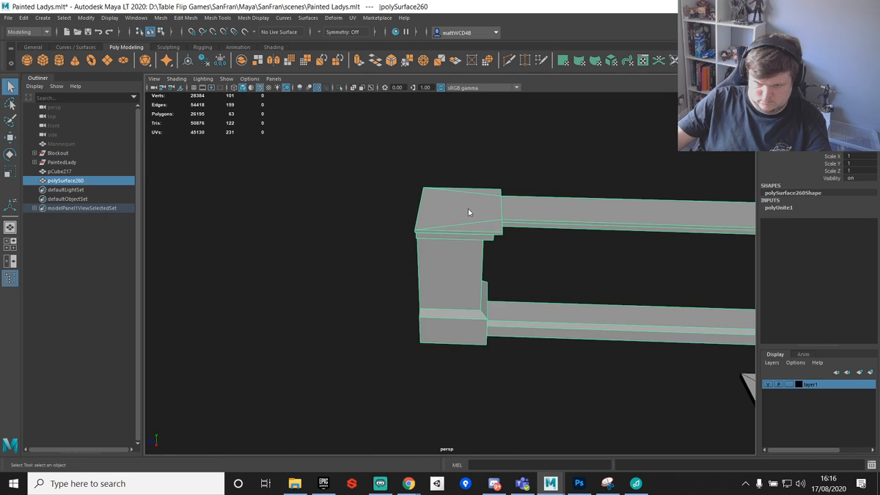
Step: Merge the overlapping post vertices of the combined side railing with a distance threshold of 0.01
right_drag(468, 211, 419, 217)
scroll(418, 216, down, 5)
drag(376, 157, 538, 411)
shift+right_drag(510, 305, 617, 207)
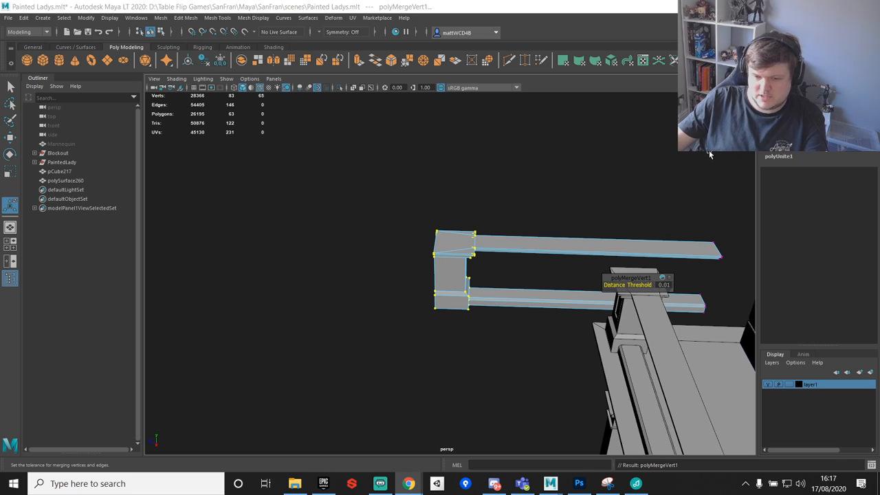
Step: Select all vertices of the side railing and rotate them half a turn so the post end faces the house wall
alt+drag(557, 234, 370, 244)
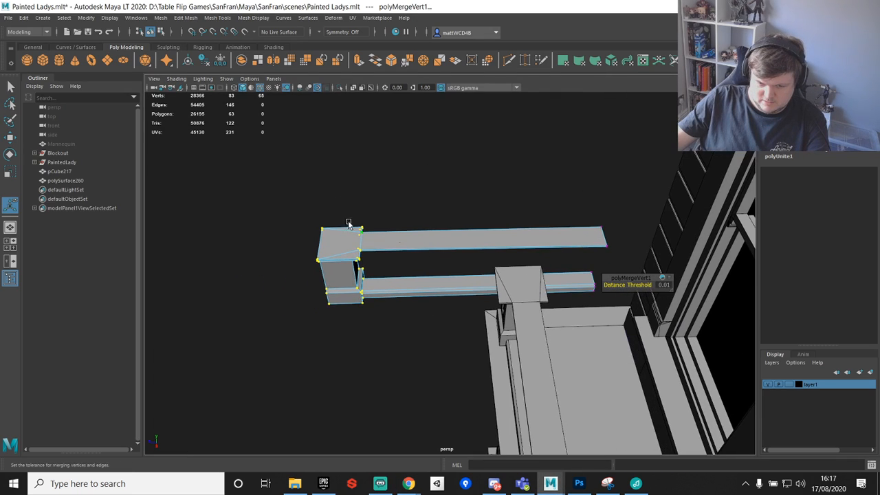
drag(264, 166, 684, 393)
key(e)
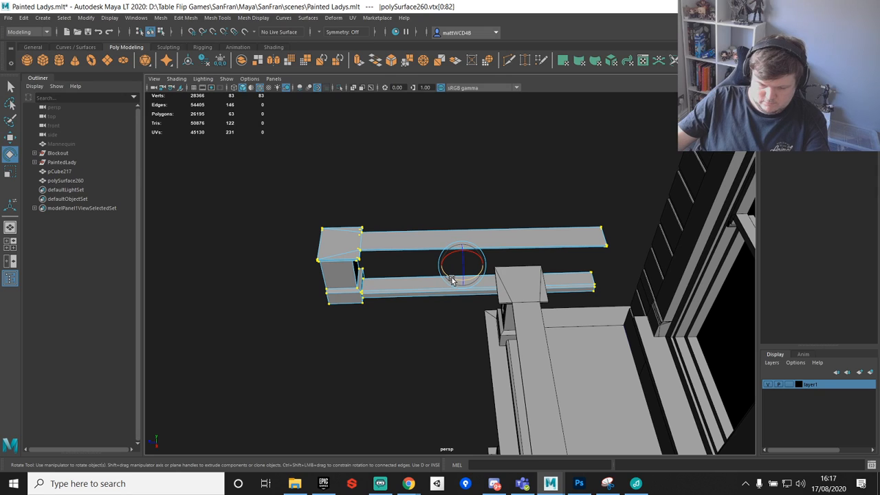
drag(452, 282, 520, 229)
Step: Move the side railing's vertices onto the balcony's side edge, with its post against the house wall
key(w)
alt+drag(565, 300, 561, 292)
drag(439, 392, 517, 237)
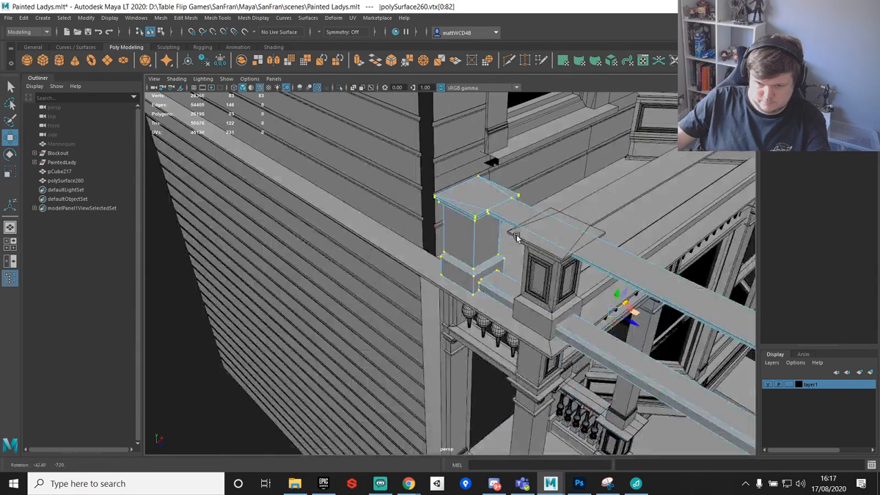
scroll(517, 237, up, 2)
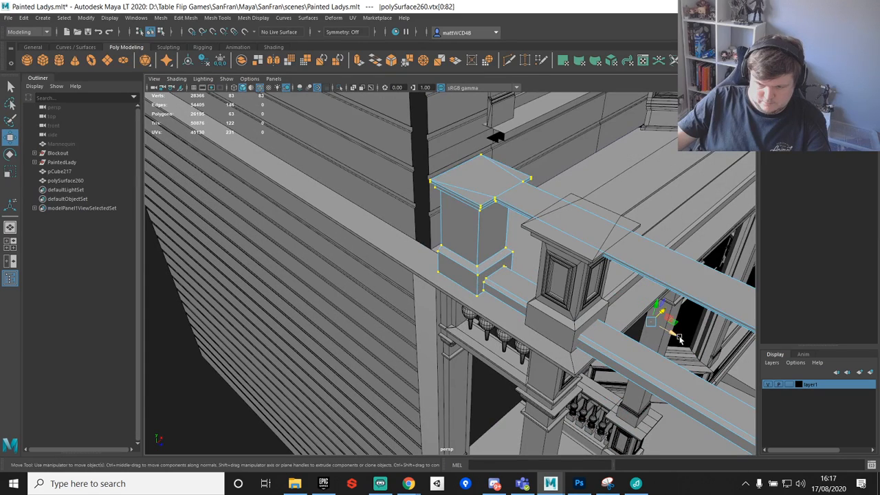
drag(676, 336, 616, 263)
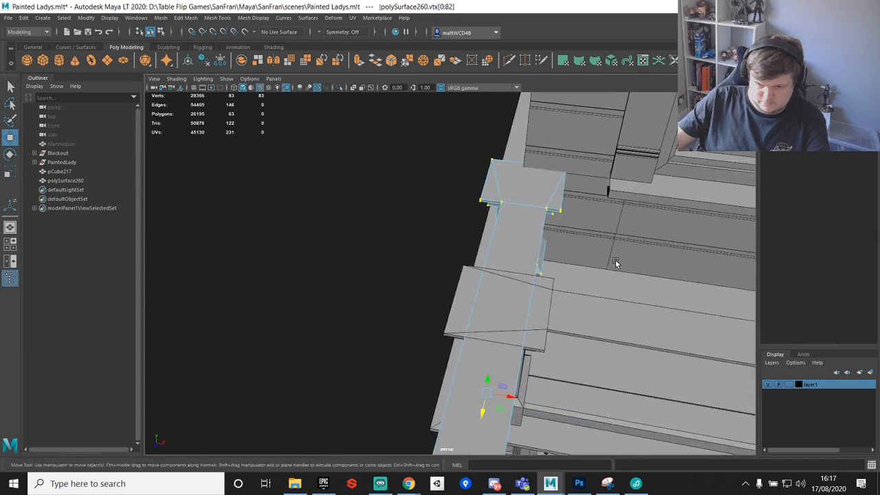
drag(511, 397, 552, 408)
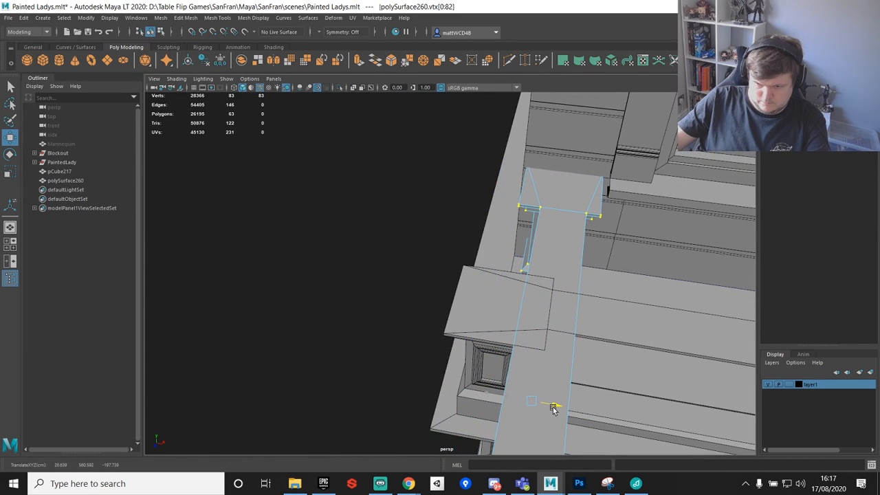
alt+drag(517, 280, 544, 276)
alt+middle_drag(591, 278, 499, 270)
key(q)
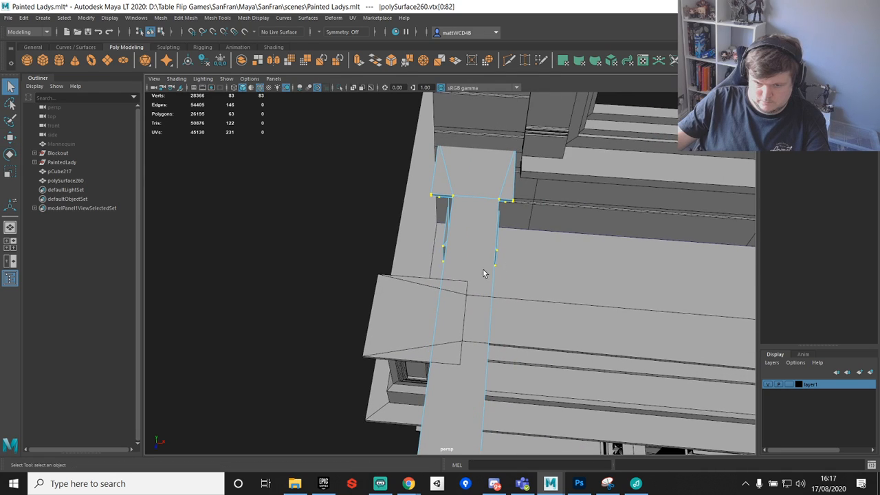
Step: Widen the side rails in the top view by moving their outer vertices slightly outward, leaving out the post cap's corner vertices
alt+drag(485, 272, 476, 227)
key(space)
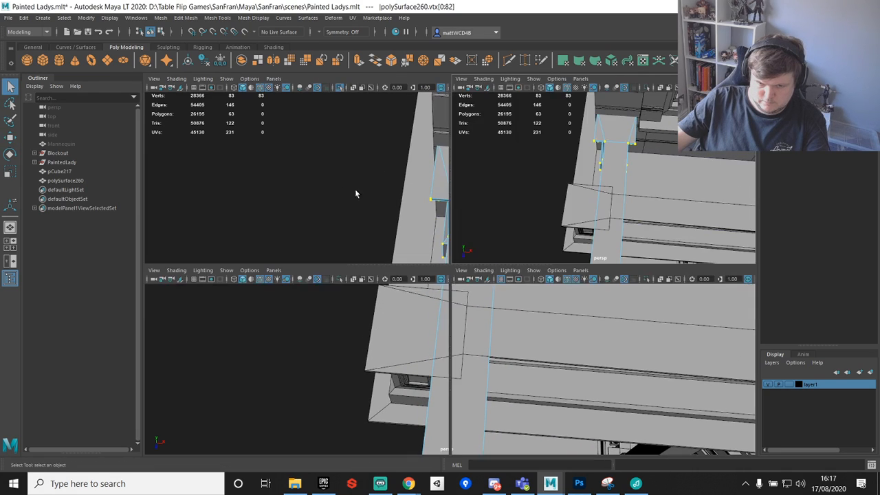
key(space)
alt+middle_drag(470, 157, 449, 195)
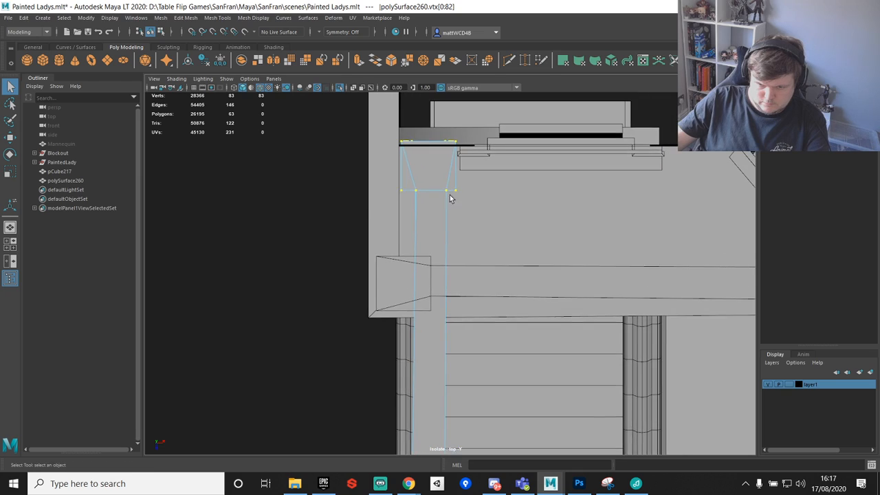
scroll(448, 196, up, 1)
scroll(442, 205, down, 3)
alt+middle_drag(438, 282, 445, 203)
scroll(445, 196, down, 1)
alt+middle_drag(440, 169, 446, 216)
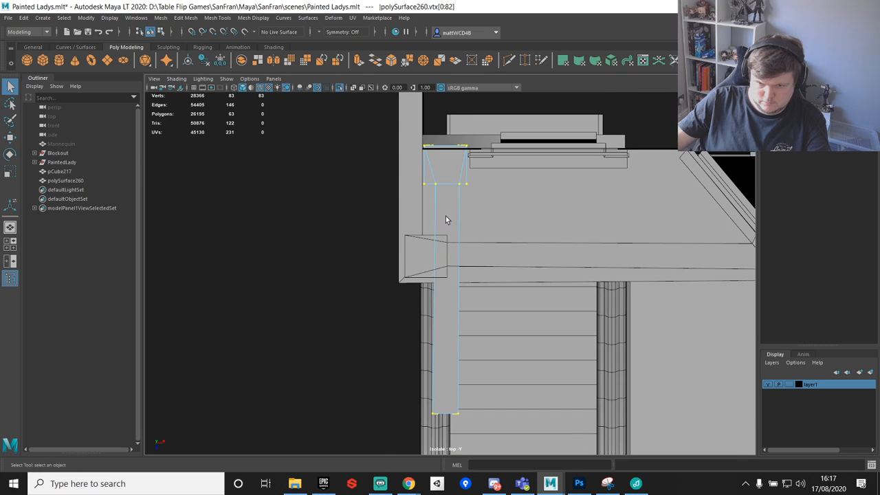
drag(430, 181, 437, 447)
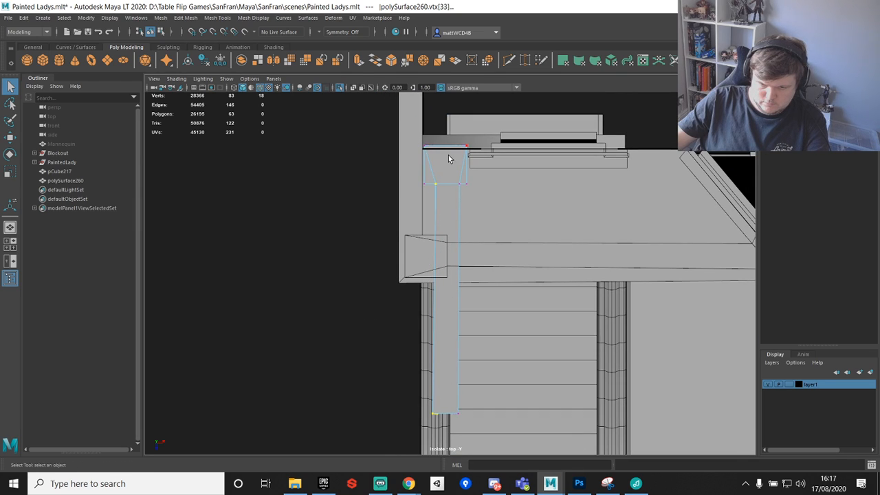
drag(425, 175, 452, 436)
key(w)
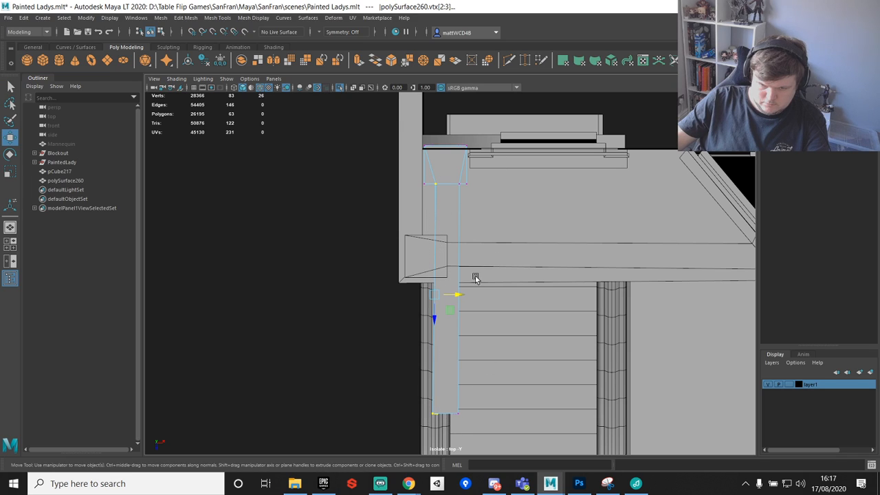
drag(458, 295, 452, 295)
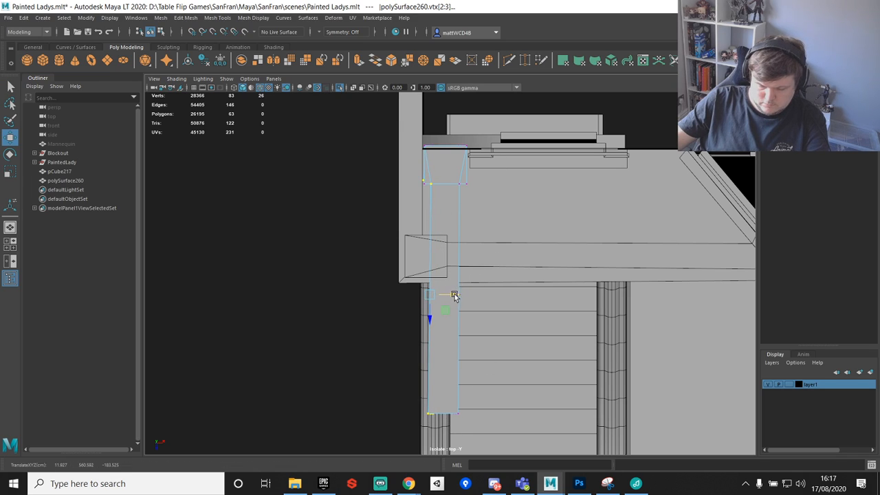
drag(406, 158, 429, 207)
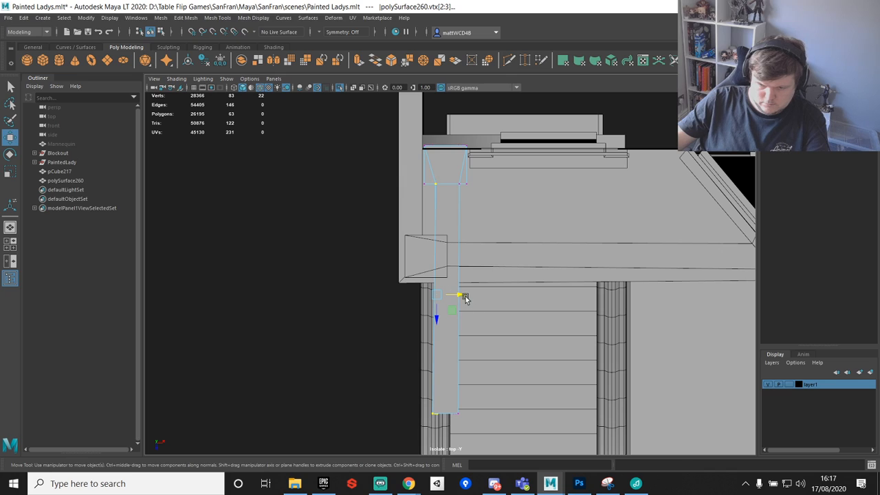
drag(461, 295, 458, 295)
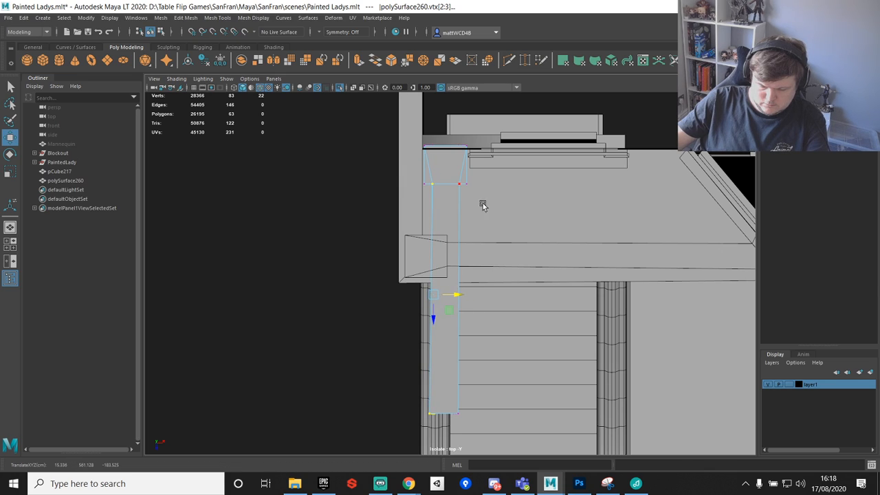
Step: Return the side railing to object mode and snap its pivot to the lower outer corner of the post base
key(space)
key(space)
key(f)
alt+drag(474, 232, 560, 207)
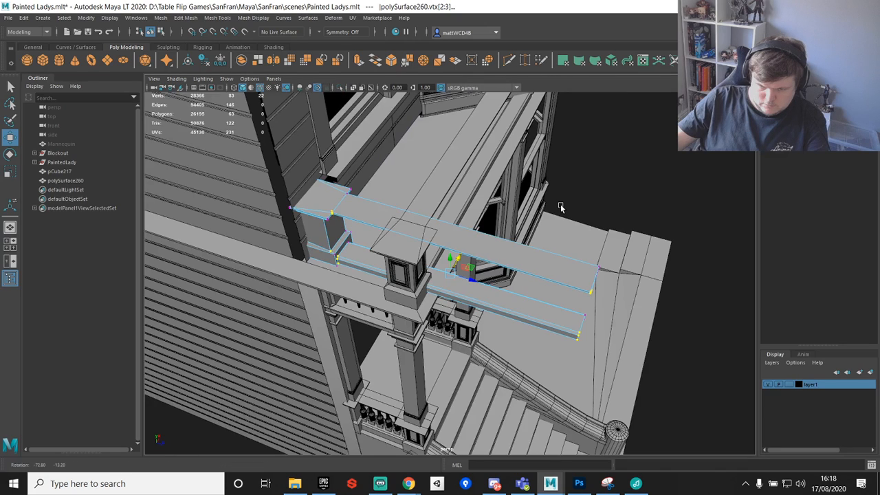
alt+middle_drag(560, 204, 679, 251)
scroll(679, 251, up, 5)
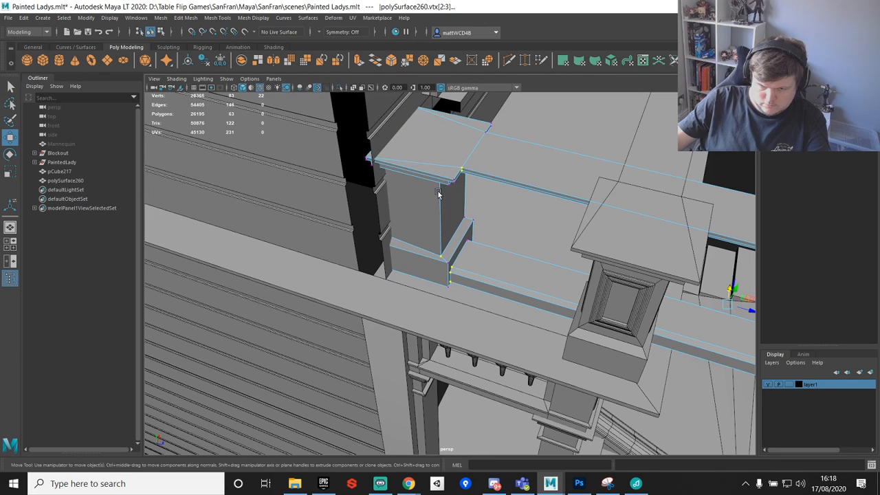
right_drag(439, 187, 506, 139)
alt+drag(676, 364, 382, 241)
key(d)
key(v)
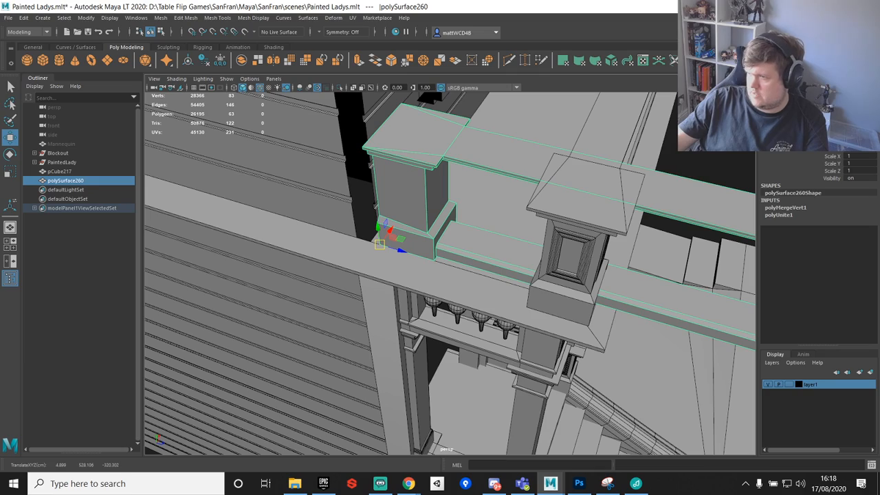
Step: Move the corner post vertices of the front railing along X to line the post up with the side railing
alt+drag(433, 151, 466, 230)
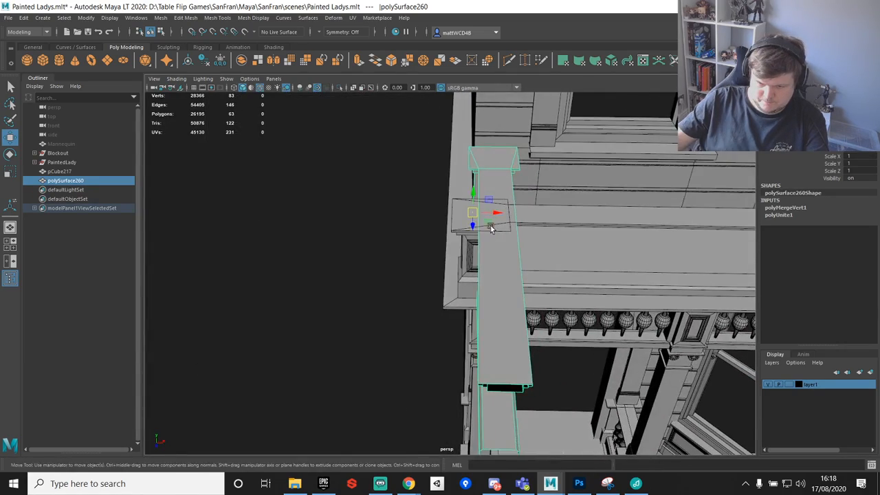
click(464, 229)
right_drag(458, 208, 425, 204)
drag(424, 158, 551, 382)
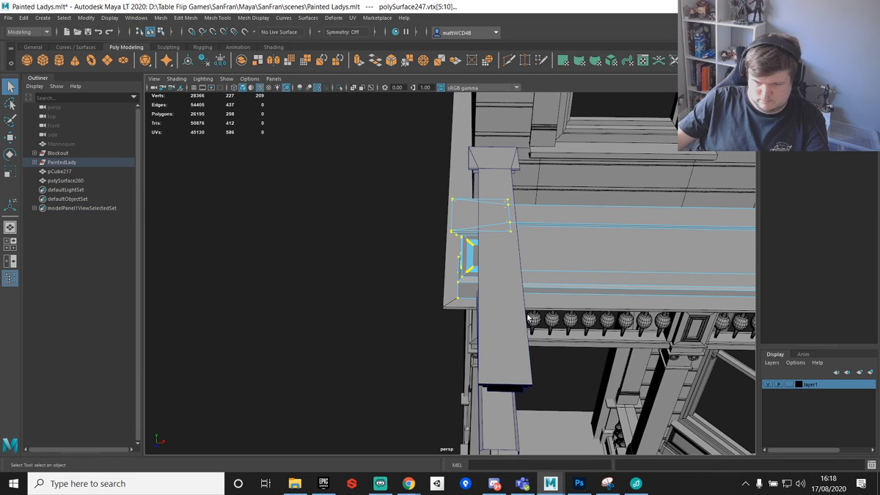
key(w)
drag(509, 253, 521, 256)
alt+drag(452, 230, 571, 233)
Step: Shorten the side railing by moving the free end vertices of both rails back to the front railing's corner post
key(q)
click(618, 191)
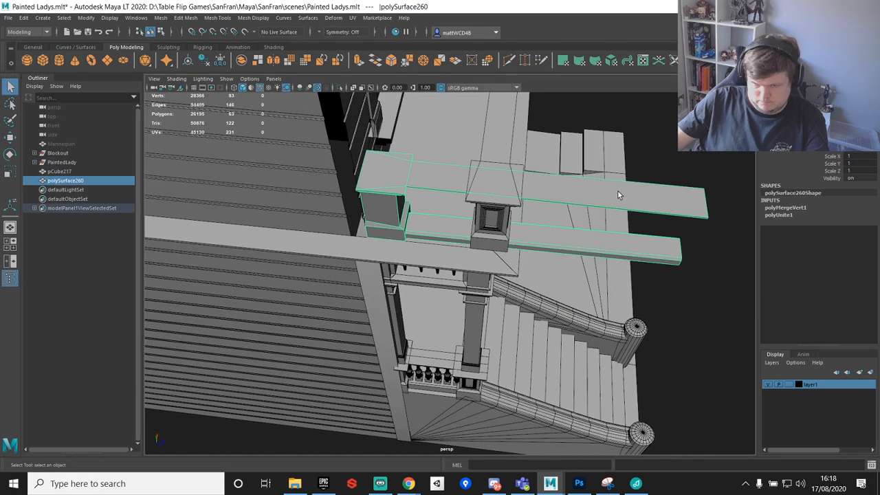
right_drag(618, 191, 558, 175)
drag(588, 124, 800, 385)
key(w)
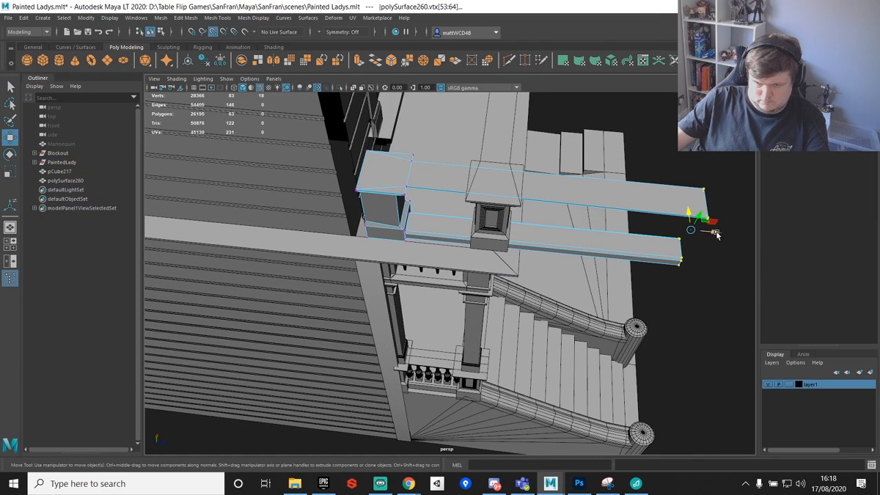
key(v)
drag(713, 232, 466, 183)
key(f)
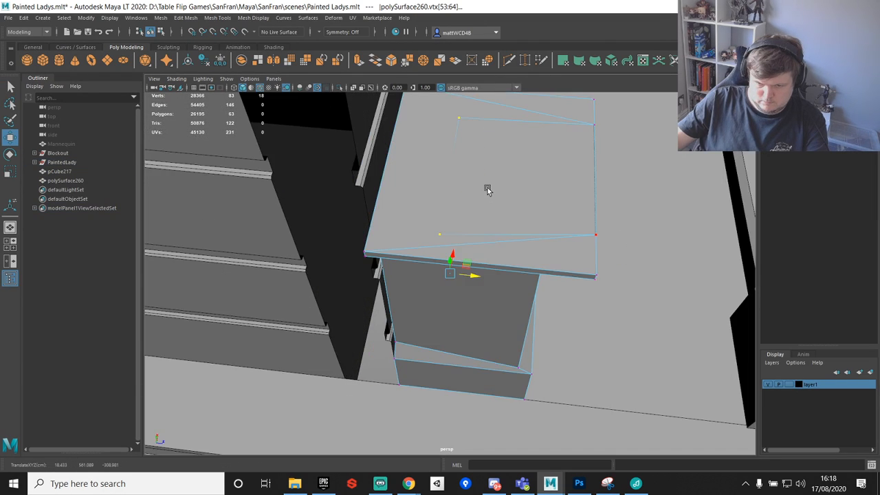
scroll(602, 197, down, 4)
alt+middle_drag(602, 197, 481, 205)
drag(369, 284, 608, 311)
Step: Straighten the side rails' outer edge in the top view by moving the outer vertices at their free ends inward along X
key(q)
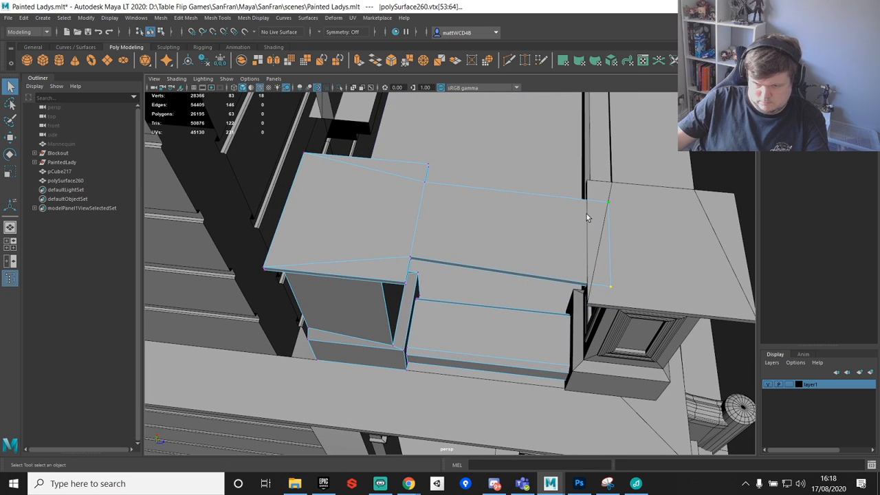
alt+drag(586, 214, 414, 412)
key(w)
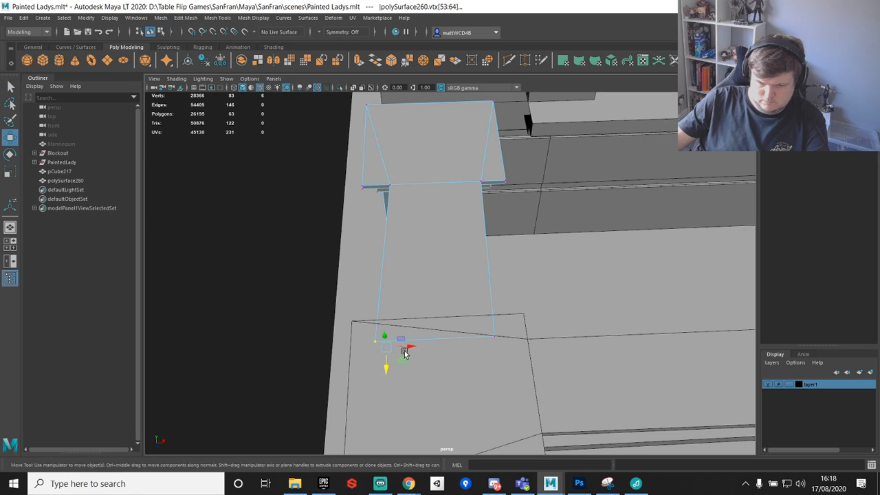
alt+drag(393, 180, 537, 278)
key(space)
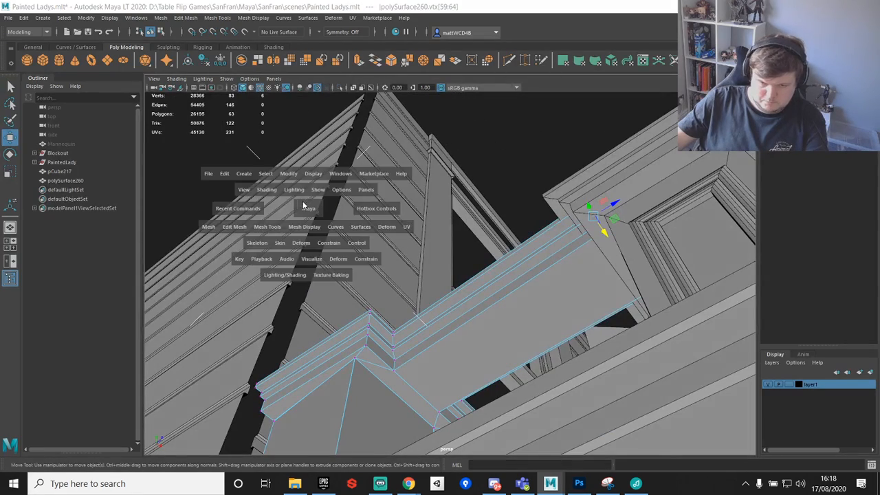
key(space)
alt+right_drag(415, 248, 423, 289)
scroll(440, 265, down, 5)
scroll(457, 243, up, 2)
alt+middle_drag(459, 246, 424, 294)
drag(440, 320, 446, 321)
key(ctrl+z)
Step: Straighten the side rails' inner edge by moving the inner vertices at their free ends along X
key(q)
drag(471, 242, 508, 438)
key(w)
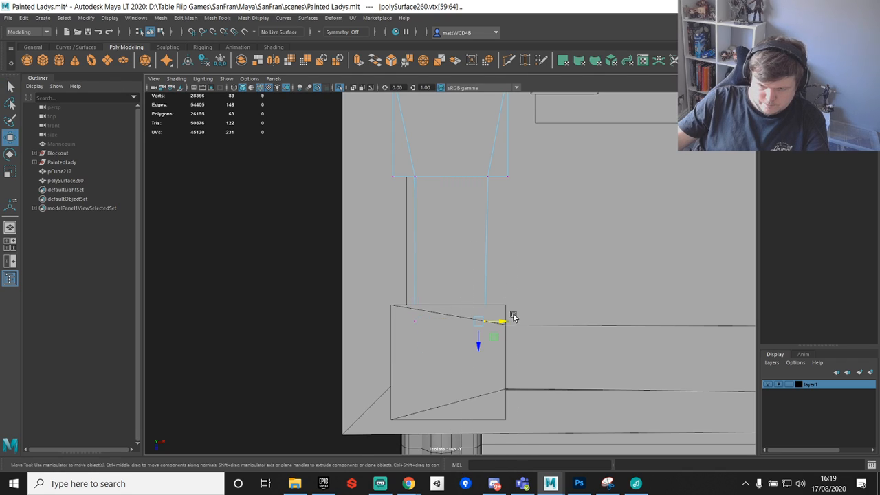
drag(505, 321, 503, 319)
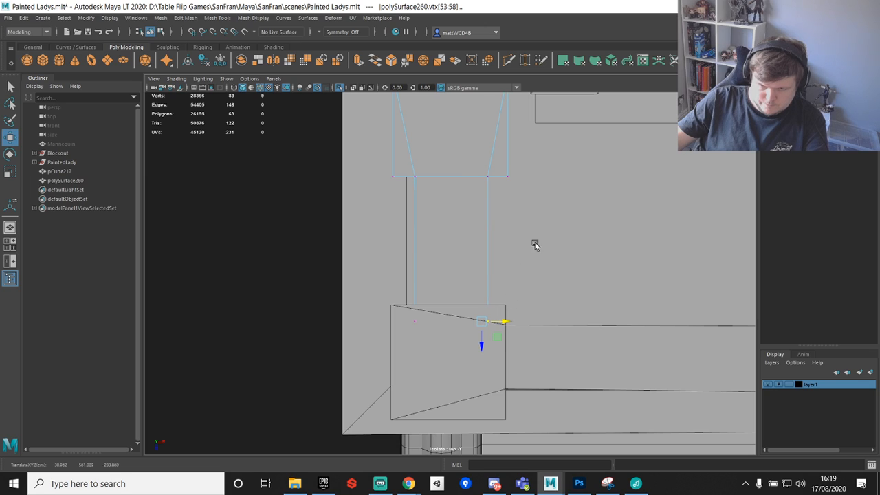
Step: Return to the perspective view and save the scene
key(space)
key(space)
alt+drag(549, 261, 564, 228)
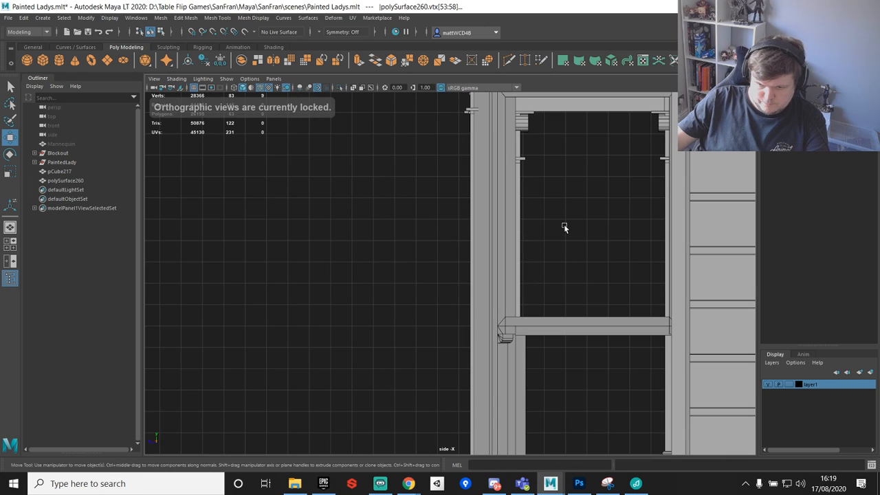
key(space)
key(space)
alt+drag(586, 171, 614, 245)
key(q)
key(ctrl+s)
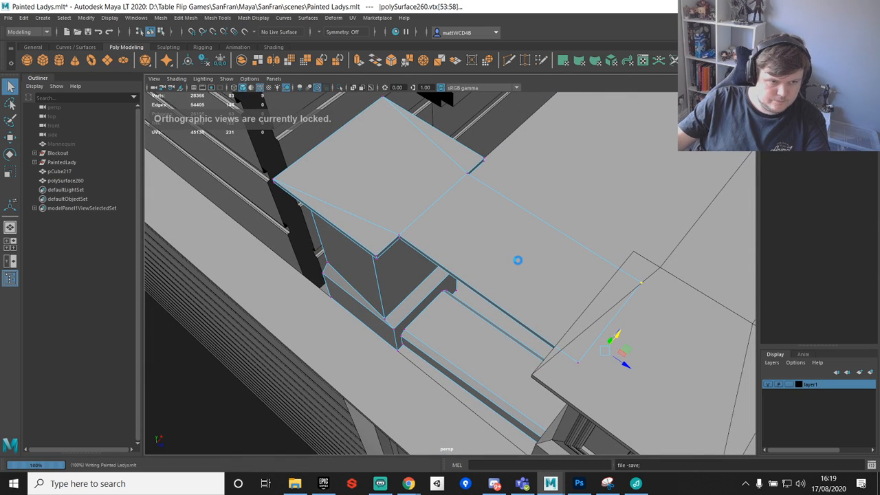
Step: Flatten the upper side rail's end vertices along the rail's length and snap them flush with the corner post's cap
key(w)
key(f)
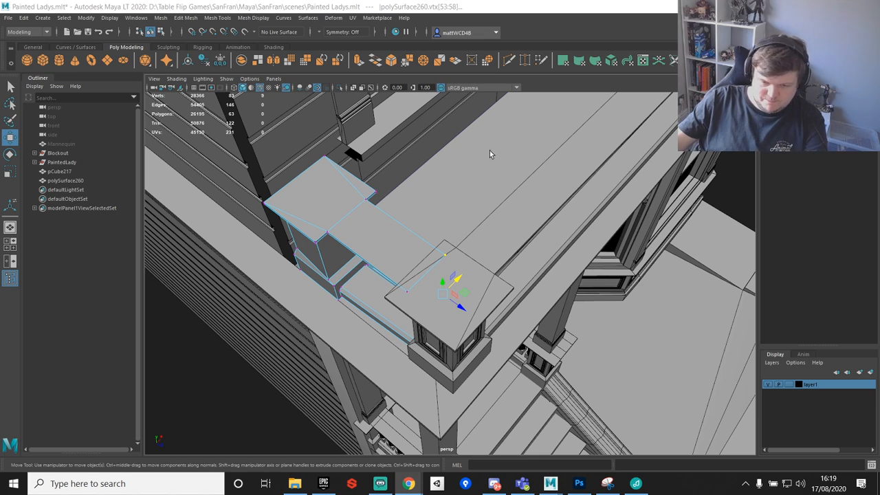
alt+drag(444, 304, 557, 245)
scroll(500, 293, up, 5)
key(e)
key(r)
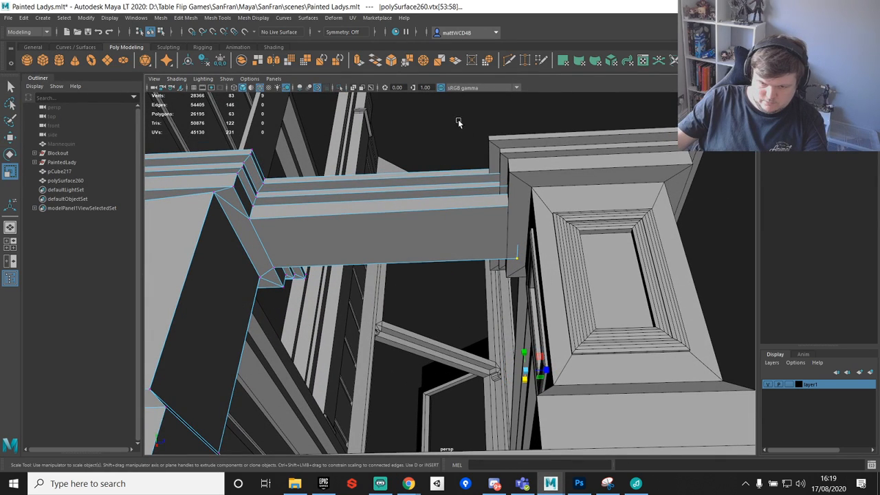
drag(460, 122, 552, 285)
drag(538, 222, 346, 226)
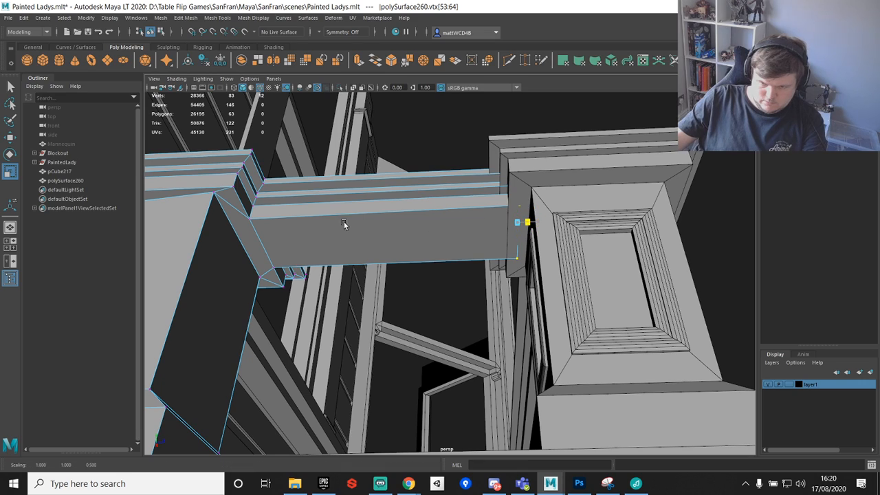
key(w)
key(v)
drag(540, 221, 541, 221)
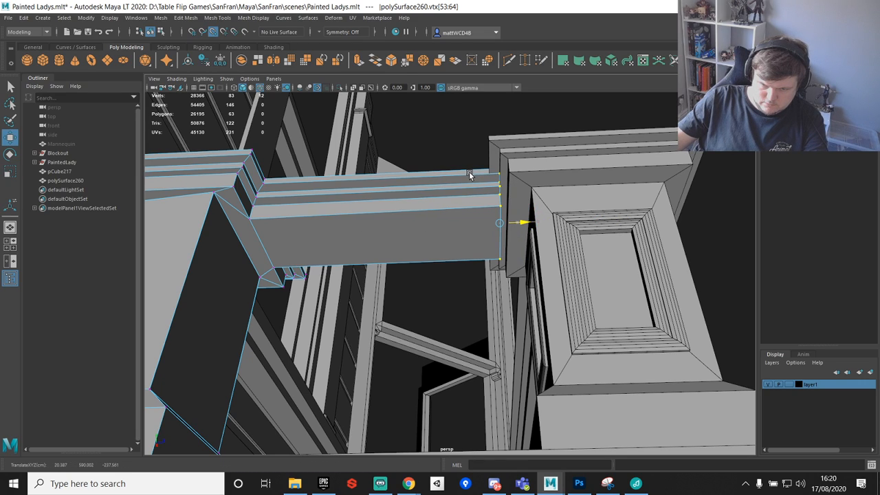
Step: Raise the bottom edge at the upper side rail's end vertically to meet the edge of the corner post's cap
alt+drag(469, 173, 479, 297)
scroll(479, 296, up, 5)
alt+middle_drag(525, 289, 529, 260)
scroll(528, 260, down, 3)
alt+drag(491, 246, 614, 206)
right_drag(574, 213, 570, 186)
drag(563, 235, 589, 235)
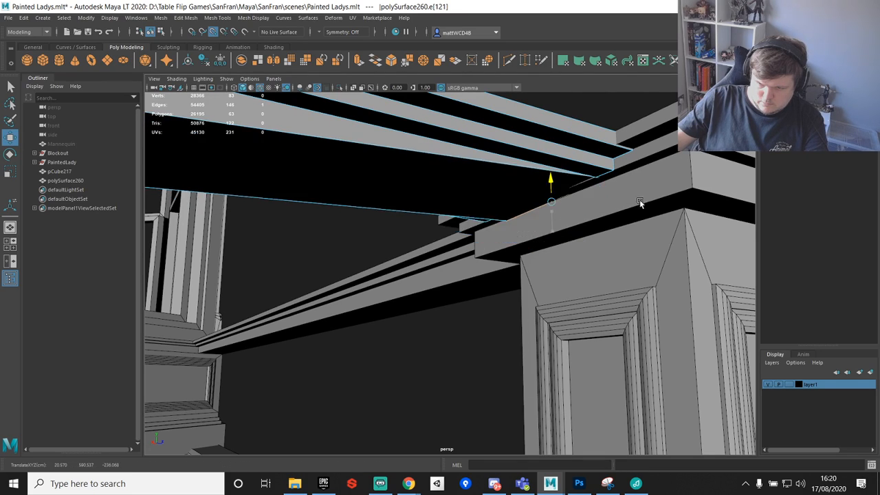
Step: Flatten the bottom edge at the upper side rail's end vertically and snap it level with the cap's lower edge
key(e)
key(r)
drag(551, 214, 580, 169)
key(w)
key(v)
drag(552, 211, 473, 223)
Step: Snap the underside face of the rail's upper ledge vertically to the height of the matching ledge on the corner post's cap
click(520, 236)
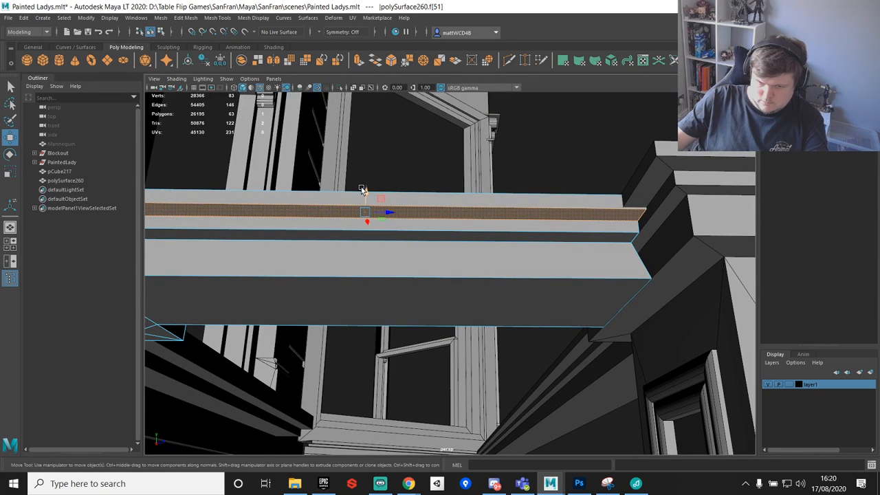
key(v)
drag(365, 191, 677, 175)
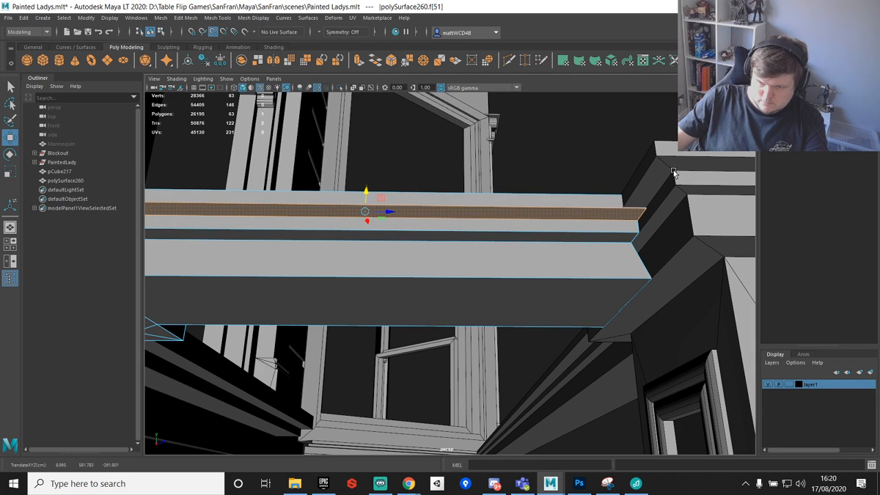
key(r)
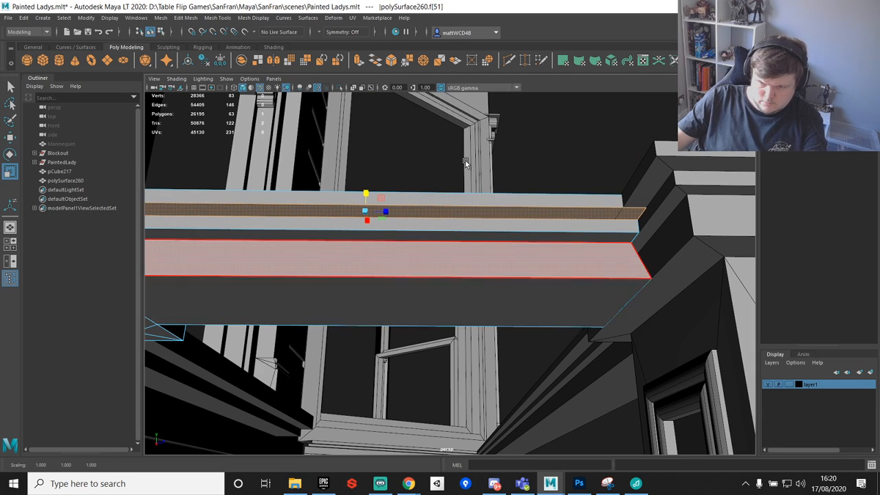
key(w)
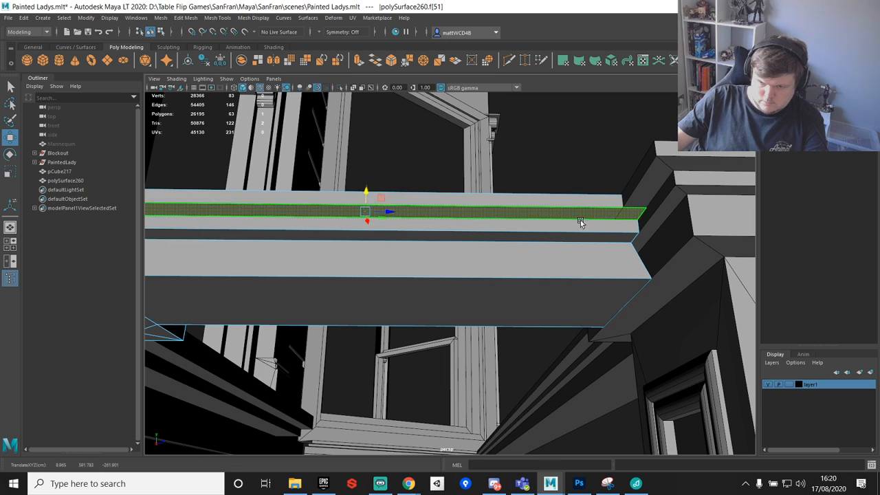
Step: Level the narrow ledge underside faces on the rail's other side with the matching ledges of the corner post's cap
alt+drag(580, 220, 724, 218)
alt+middle_drag(359, 250, 435, 247)
alt+drag(435, 246, 383, 259)
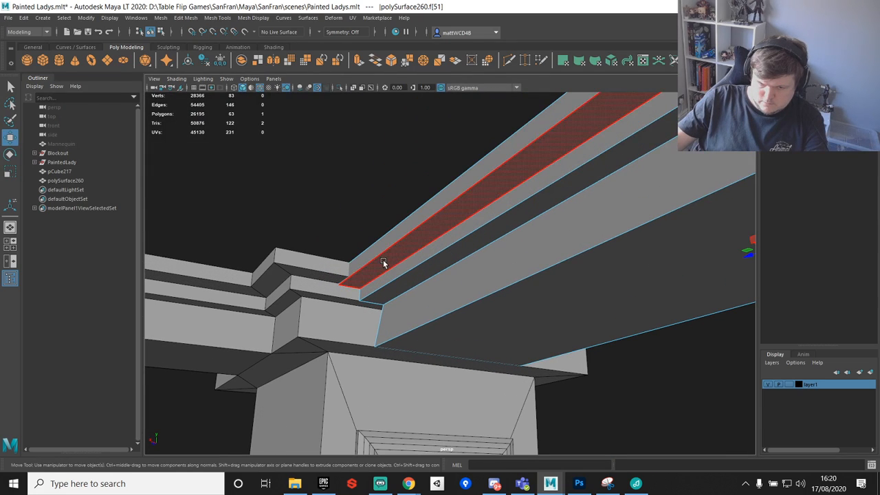
click(385, 259)
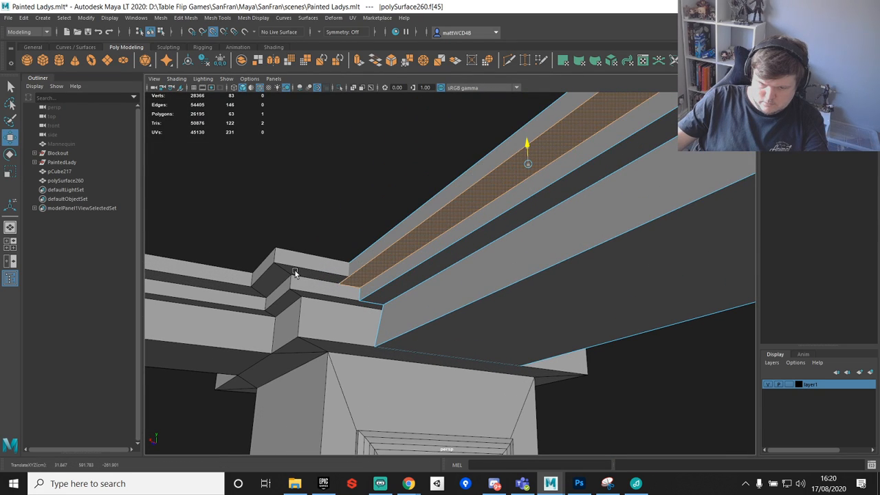
click(399, 289)
key(r)
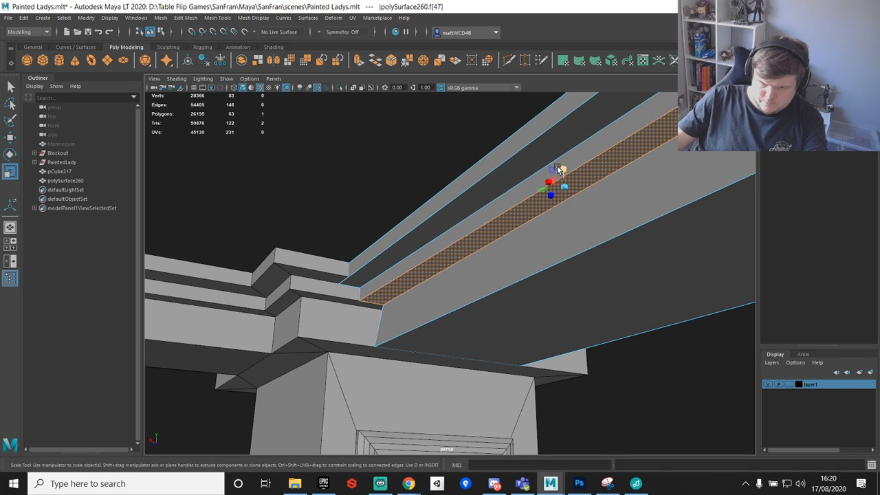
key(w)
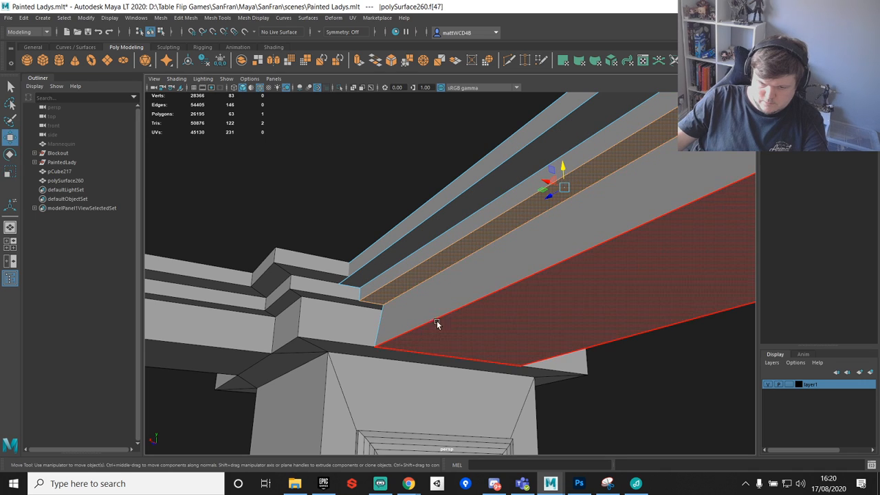
Step: Scale the upper side rail's two tall vertical side faces along X, one on each side of the rail
click(436, 323)
alt+drag(605, 268, 585, 271)
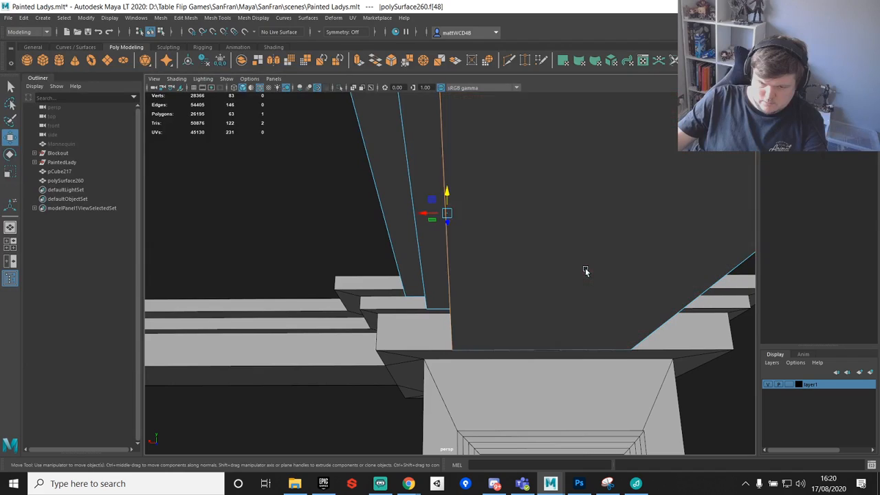
key(r)
drag(424, 214, 560, 214)
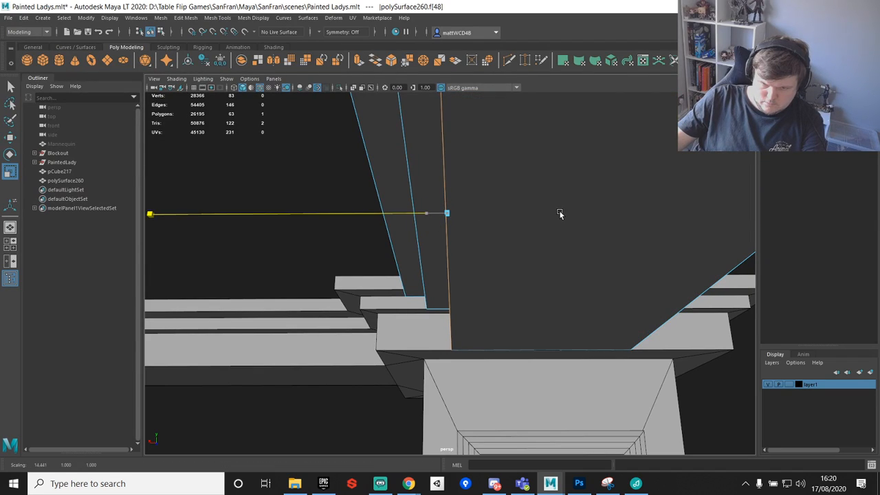
alt+drag(638, 254, 487, 282)
click(487, 279)
key(e)
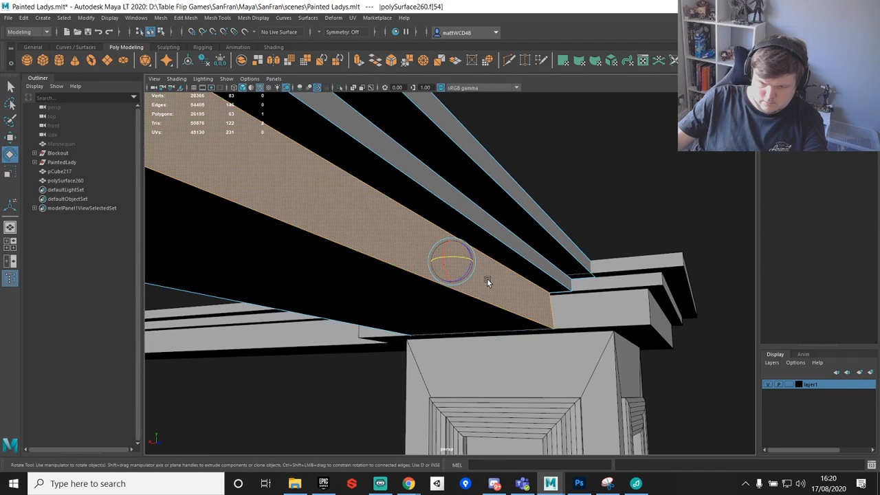
key(r)
drag(433, 264, 659, 268)
Step: Examine the upper side rail's end vertices against the stepped mouldings of the corner post's cap
alt+drag(658, 268, 597, 236)
scroll(598, 286, up, 5)
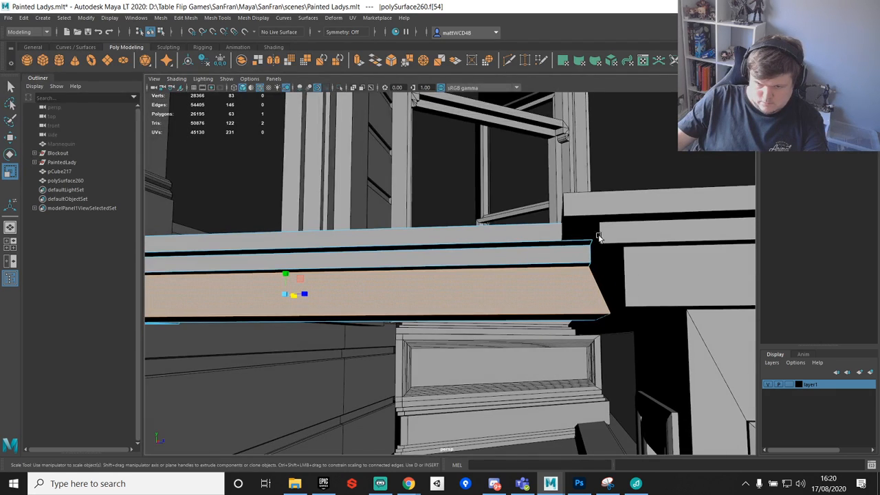
scroll(598, 235, up, 4)
alt+middle_drag(597, 236, 527, 254)
alt+drag(527, 254, 497, 193)
key(q)
right_click(500, 155)
right_drag(502, 157, 575, 163)
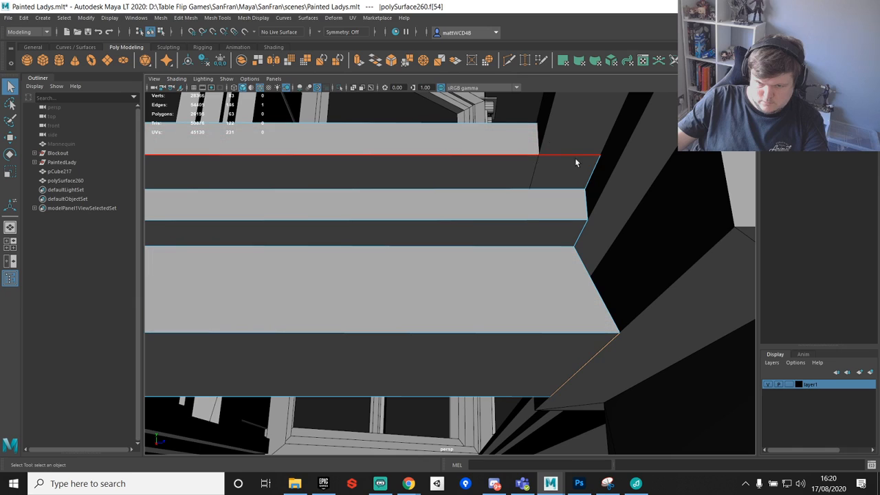
right_drag(518, 157, 469, 158)
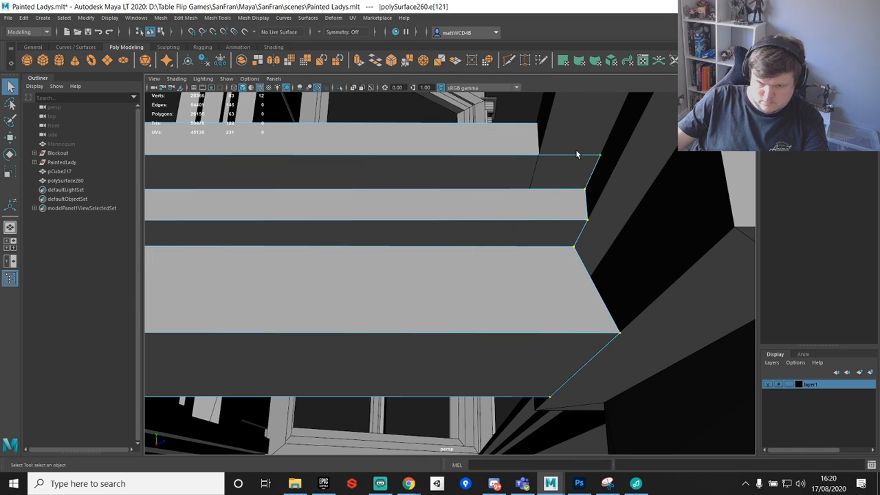
alt+drag(576, 153, 554, 186)
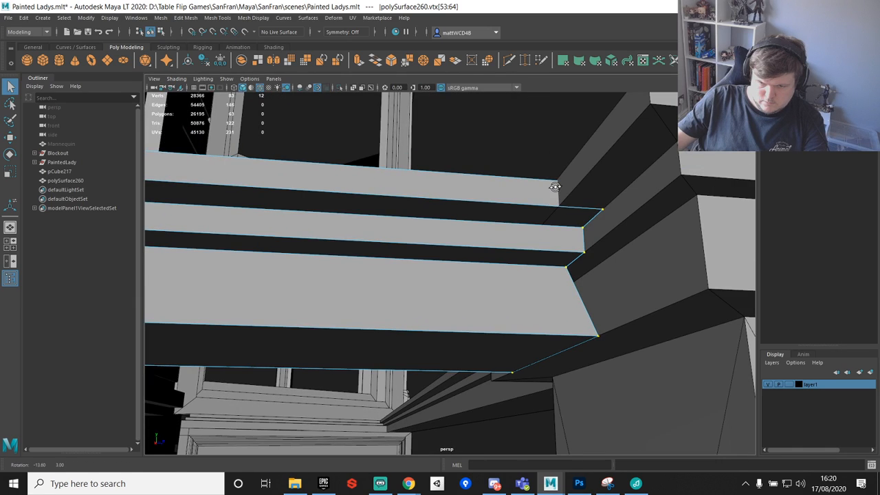
Step: Cut an edge across the corner post cap's top face from the rail's corner to the cap's outer corner
click(595, 164)
shift+right_drag(596, 164, 545, 164)
alt+drag(554, 212, 591, 197)
alt+middle_drag(591, 197, 511, 250)
alt+drag(512, 250, 528, 238)
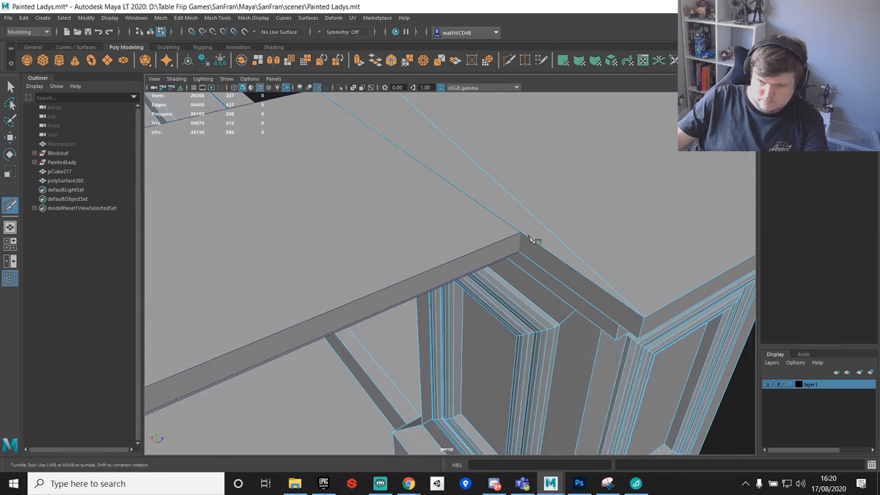
click(643, 317)
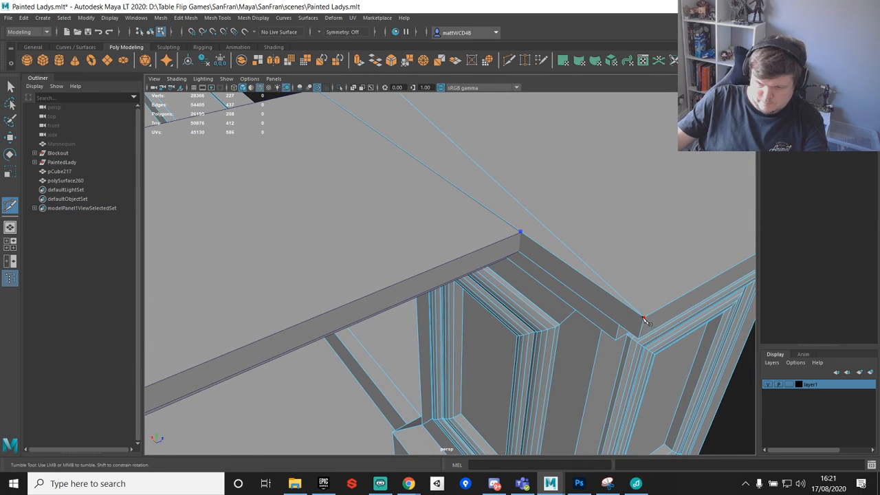
Step: Cut further edges across the cap's top from the rail's end corners to the cap's inner corner
alt+middle_drag(512, 189, 583, 283)
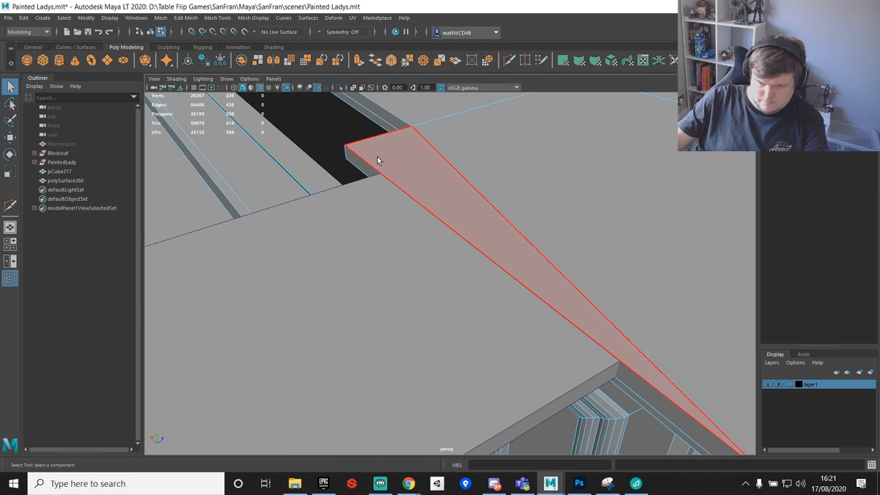
key(g)
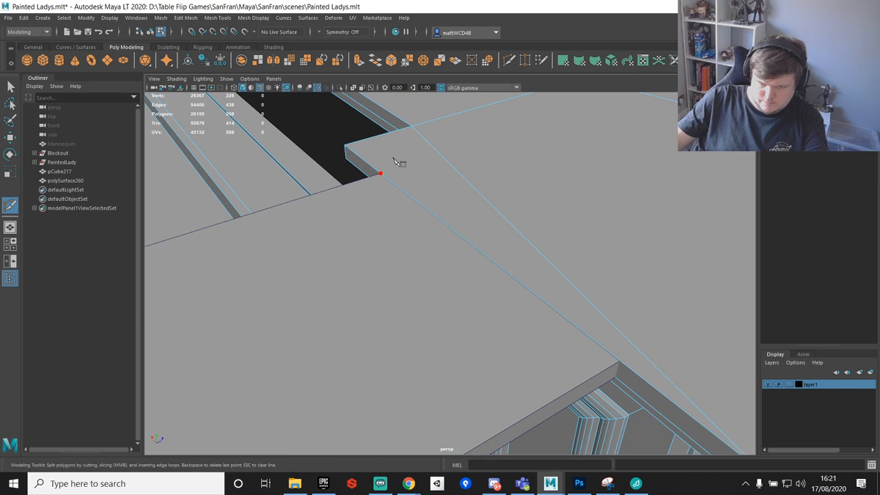
alt+drag(399, 162, 568, 257)
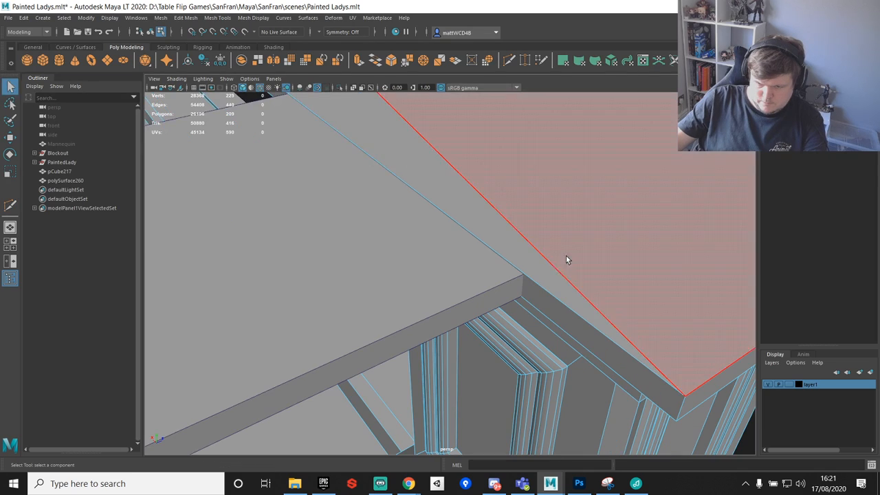
alt+middle_drag(446, 168, 434, 188)
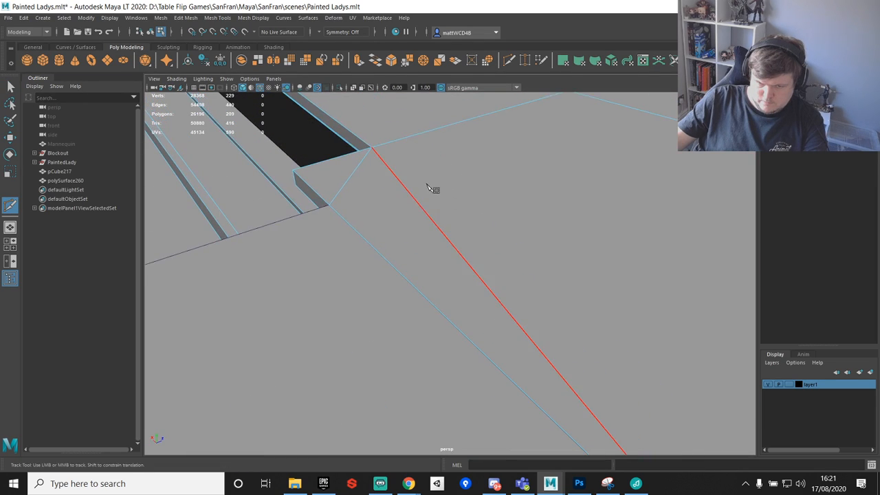
click(372, 150)
Step: Snap the two top vertices at the upper side rail's end onto the corner post cap's top-edge vertices
key(q)
alt+drag(557, 240, 543, 226)
right_click(509, 336)
right_drag(509, 334, 554, 221)
click(491, 318)
right_drag(500, 319, 455, 233)
click(534, 343)
key(w)
key(v)
drag(569, 306, 524, 316)
click(327, 134)
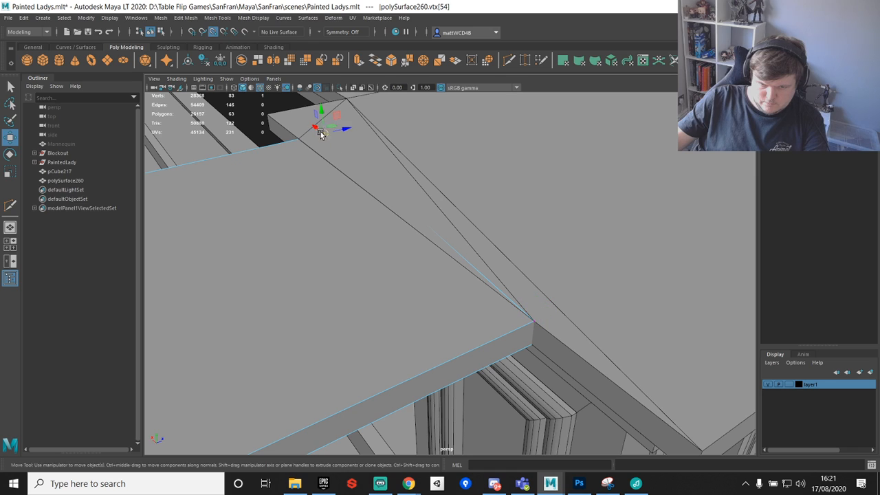
drag(320, 133, 299, 141)
Step: Align the protruding vertices beneath the rail's top moulding along X with the top corner vertices on both sides
key(q)
scroll(563, 263, down, 3)
alt+drag(564, 264, 478, 235)
click(505, 240)
key(w)
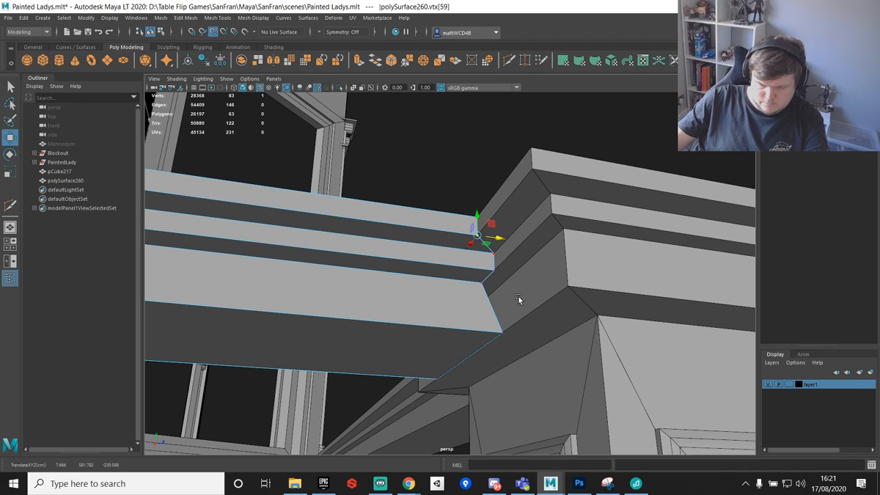
key(q)
alt+drag(518, 299, 342, 219)
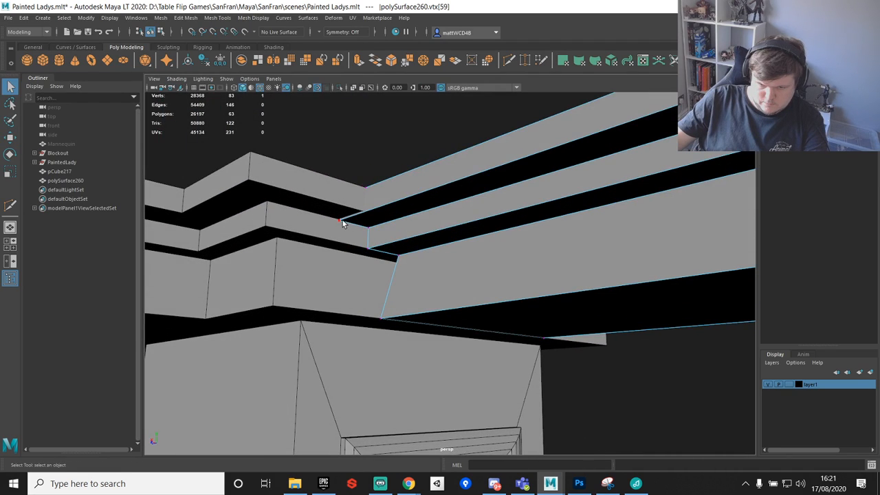
click(340, 221)
key(w)
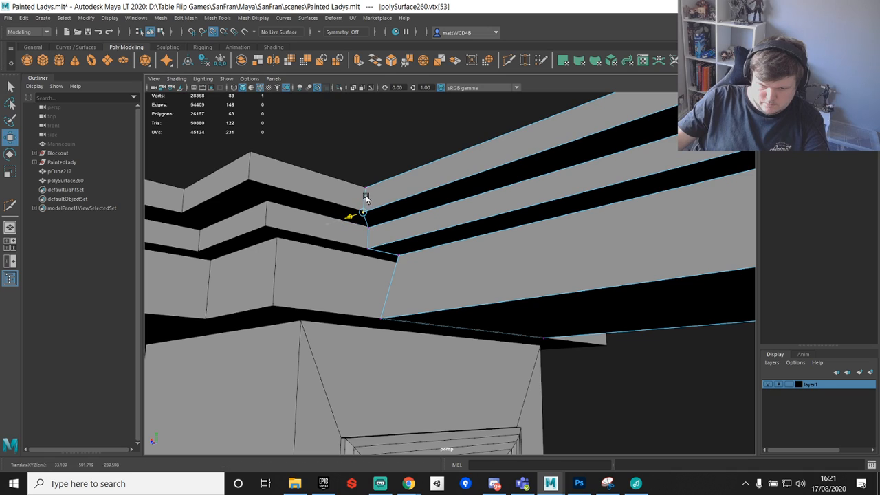
Step: Snap the vertex beneath the rail's top moulding vertically to the lower edge of the cap's top moulding
alt+drag(430, 279, 555, 284)
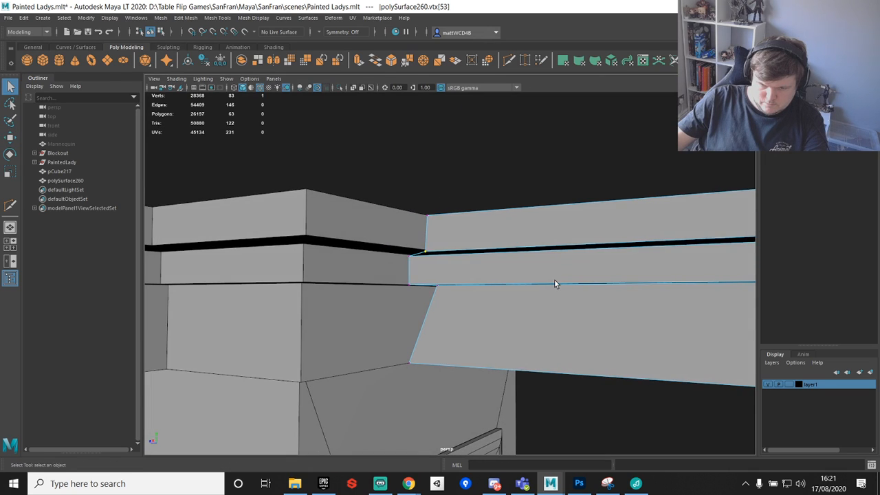
key(w)
key(v)
drag(422, 227, 326, 234)
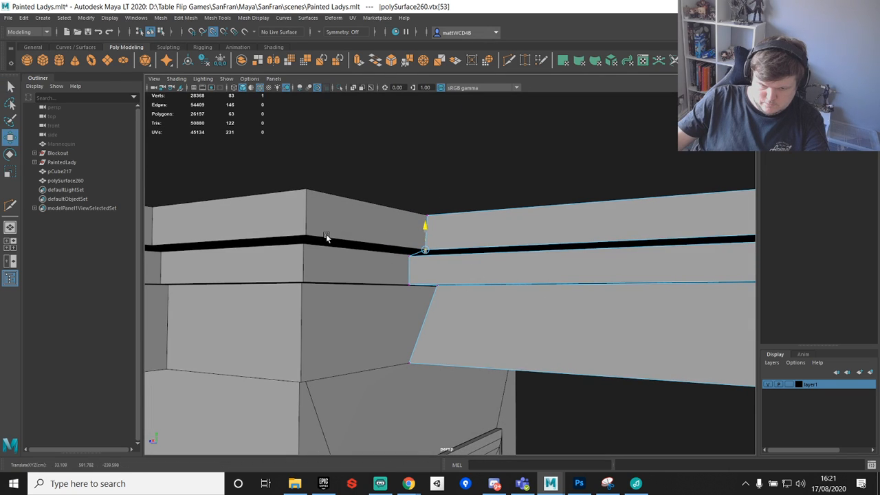
key(q)
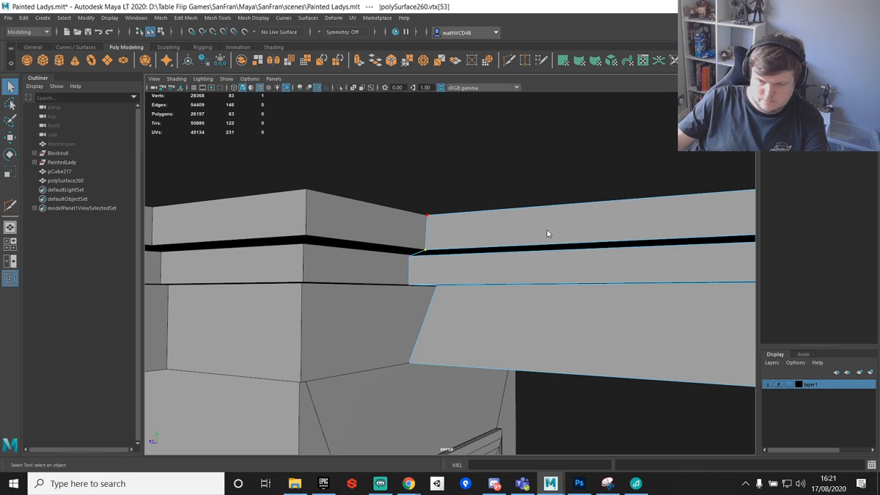
Step: Insert two vertical edge loops through the corner post's cap, one near each side of the adjoining rail
alt+drag(516, 279, 515, 252)
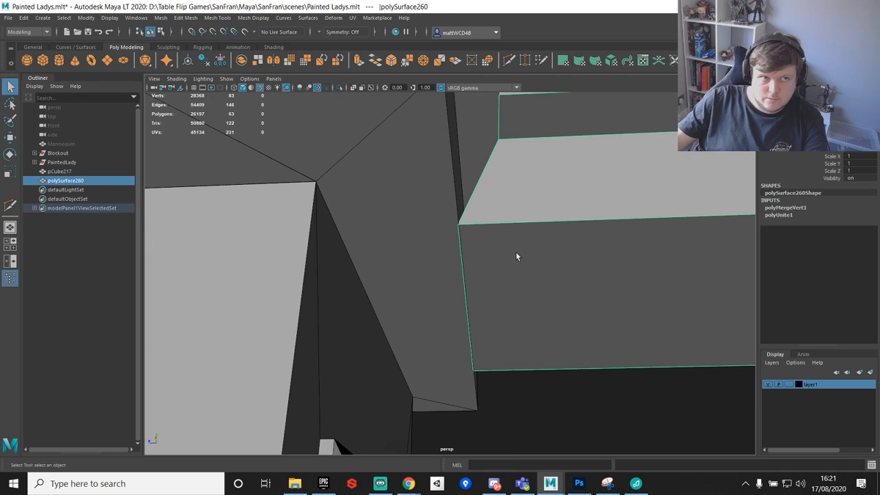
alt+drag(515, 213, 444, 248)
click(372, 214)
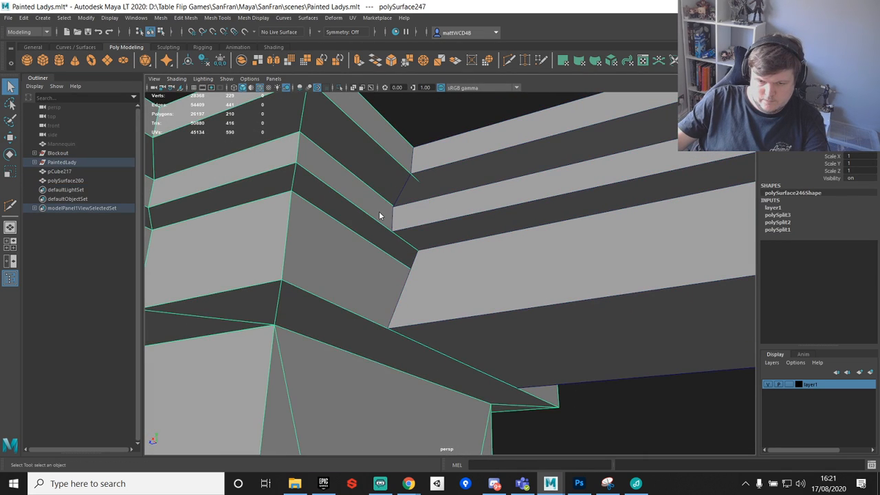
shift+right_drag(379, 213, 322, 227)
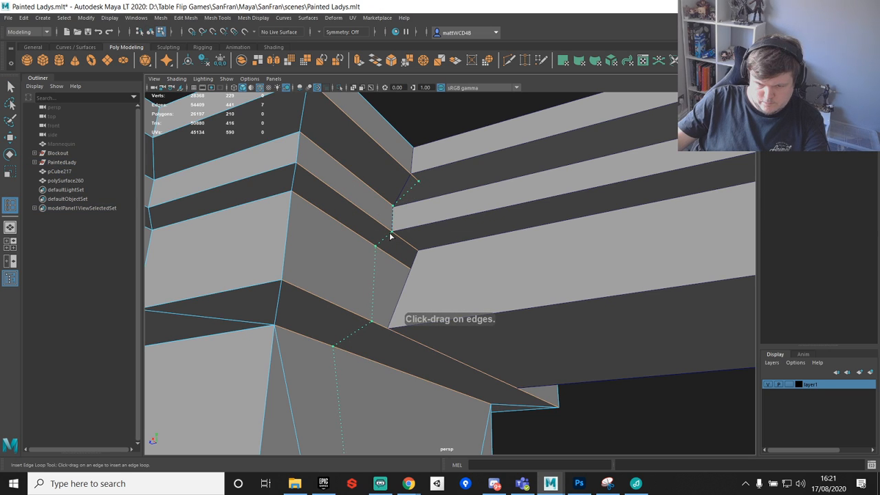
click(390, 236)
alt+drag(456, 284, 541, 296)
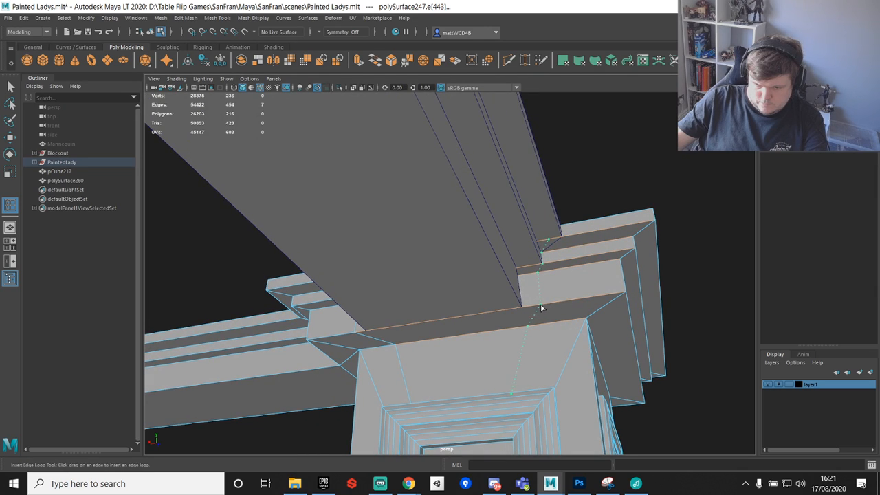
click(541, 309)
Step: Snap the lower end vertices of the inserted edge loops to the upper corners of the post's panel frame
alt+drag(540, 309, 527, 274)
alt+middle_drag(528, 274, 492, 259)
key(q)
right_drag(518, 217, 475, 224)
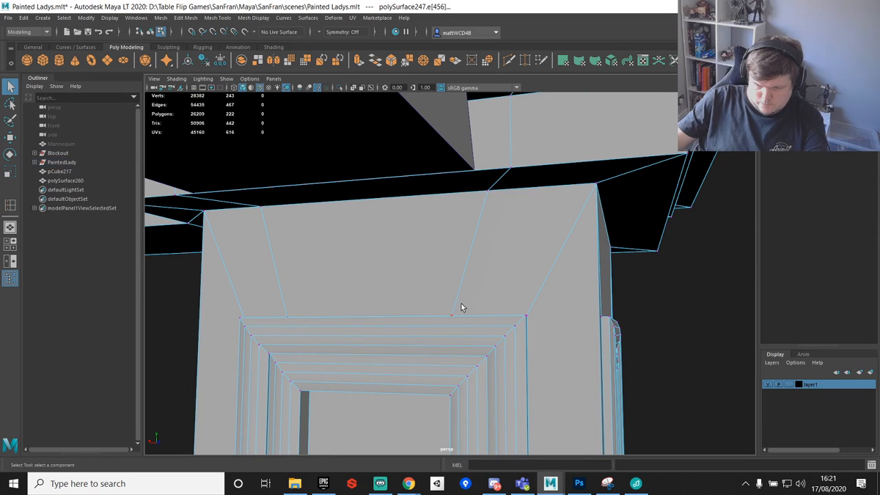
click(456, 314)
alt+drag(514, 306, 479, 355)
key(w)
drag(411, 332, 551, 248)
Step: Slide two edge-loop vertices on the cap along X to align with the rail's lower corner, and return to object selection
click(439, 338)
key(v)
key(q)
key(w)
key(v)
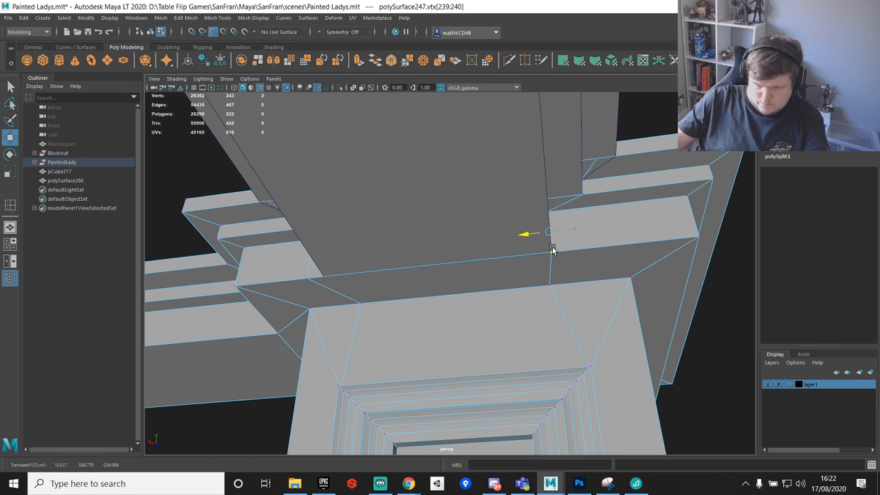
key(q)
alt+drag(620, 229, 537, 215)
key(F8)
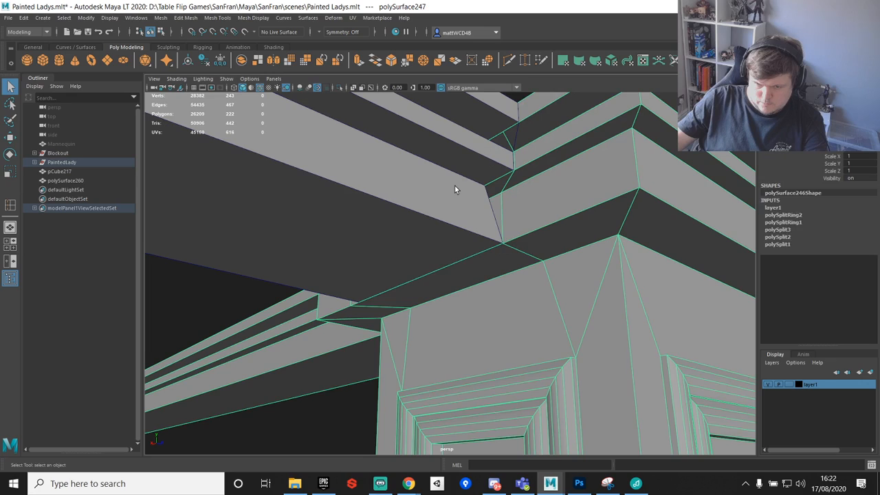
Step: Snap the upper end vertex of the rail's lowest moulding in line with the lower corner beneath it
click(456, 184)
right_drag(466, 176, 400, 157)
click(483, 183)
key(w)
click(499, 192)
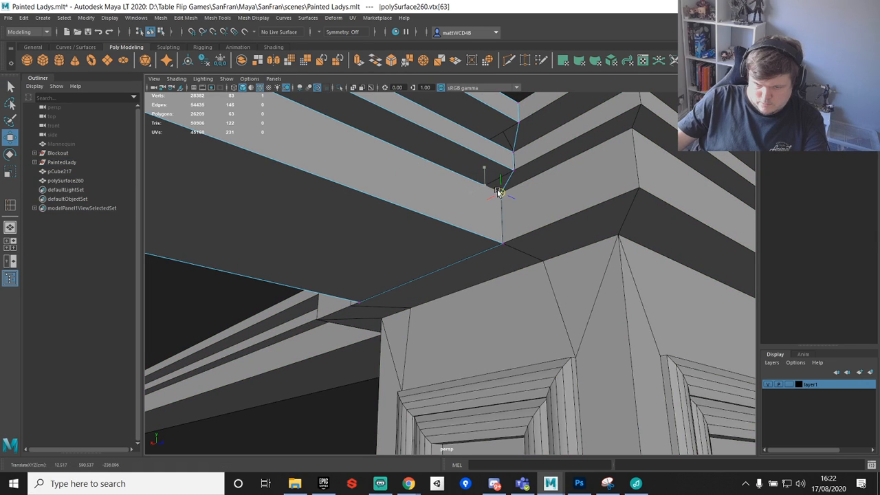
alt+drag(543, 186, 519, 196)
Step: Delete the small leftover faces of the post's cap where they overlap the end of the rail
key(F8)
click(521, 200)
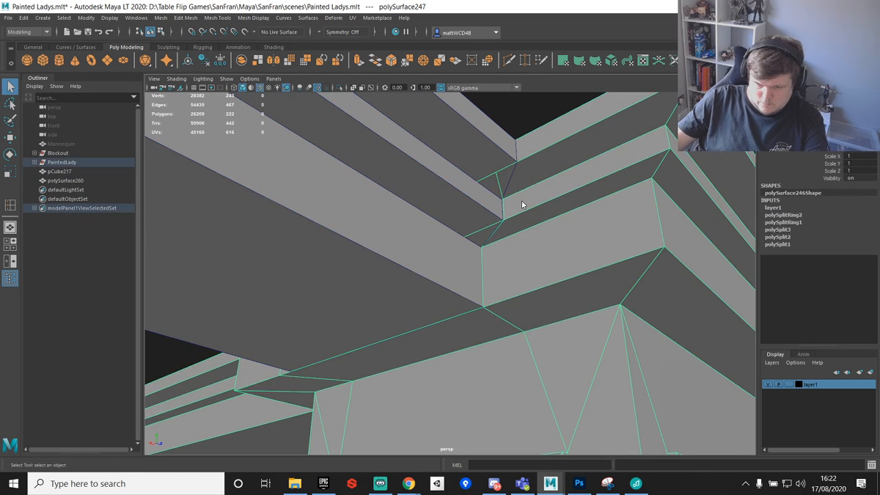
key(F11)
click(479, 236)
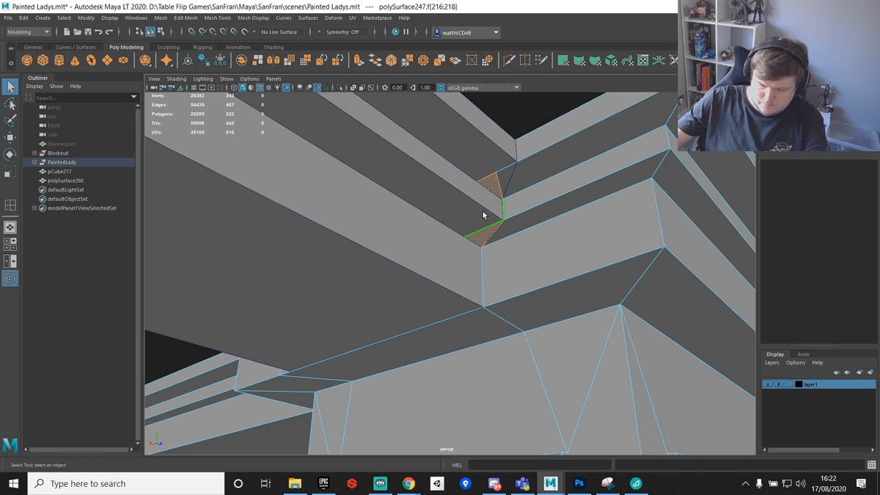
key(Delete)
Step: Isolate the corner post and the upper side rail together in the viewport
mouse_move(482, 212)
alt+mouse_down()
mouse_move(527, 201)
mouse_move(490, 224)
alt+mouse_up()
right_drag(463, 243, 520, 194)
shift+click(366, 249)
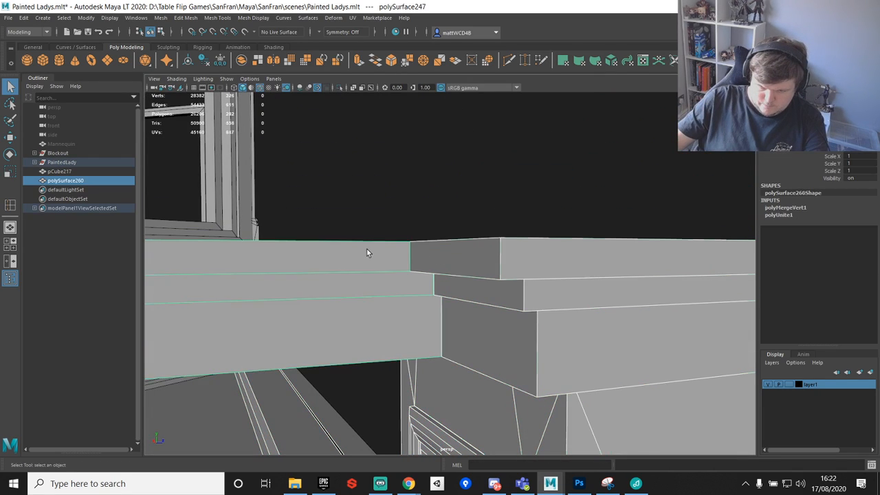
click(338, 89)
Step: Snap the cap's vertices on its lowest moulding onto the matching corners of the rail
alt+drag(450, 258, 489, 228)
right_drag(528, 233, 528, 259)
click(491, 287)
key(w)
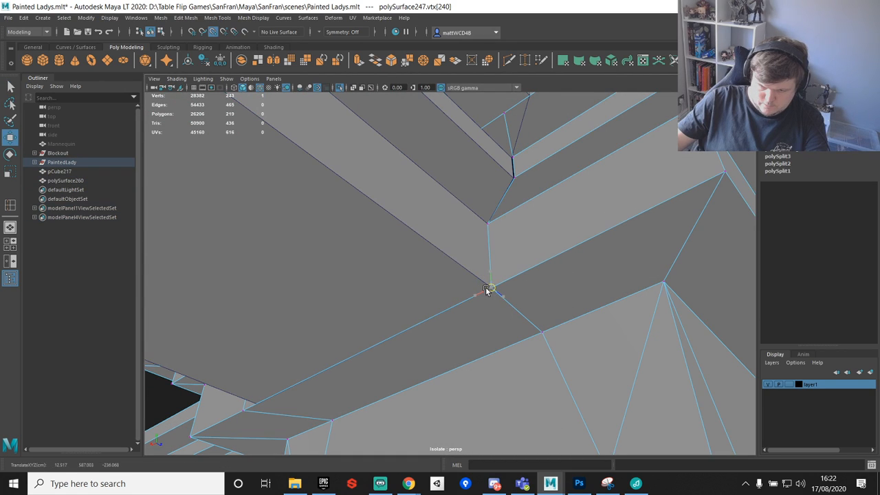
click(489, 224)
key(w)
key(v)
drag(488, 224, 488, 228)
Step: Snap the cap's vertices on the middle moulding into line with the matching rail corners
click(514, 177)
key(v)
drag(513, 179, 489, 206)
key(q)
click(513, 159)
key(w)
key(v)
Step: Try deleting the long face beneath the top moulding where the rail meets the post's cap
right_drag(475, 223, 473, 238)
click(474, 238)
key(Delete)
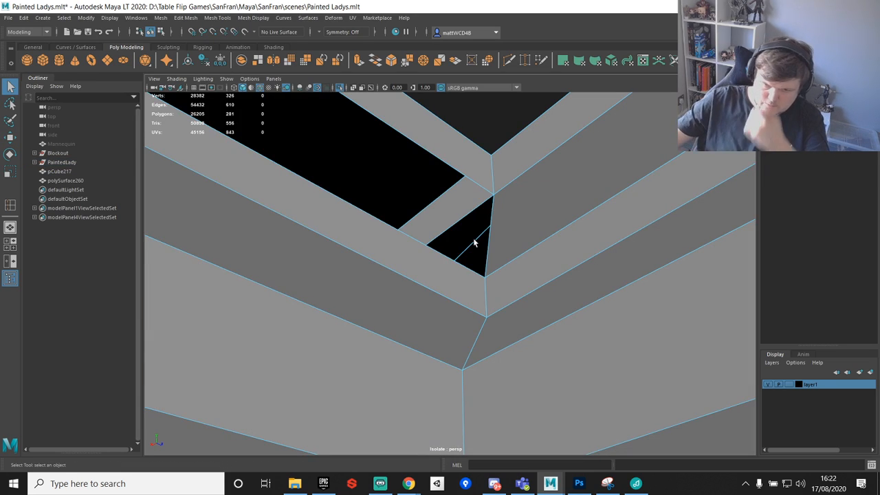
key(ctrl+z)
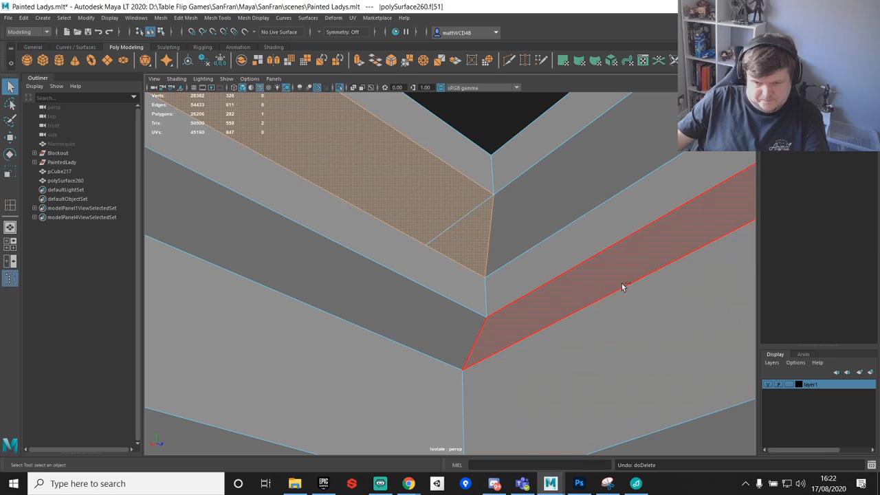
Step: Delete two faces of the post's cap at its junction with the upper rail
alt+drag(481, 230, 566, 251)
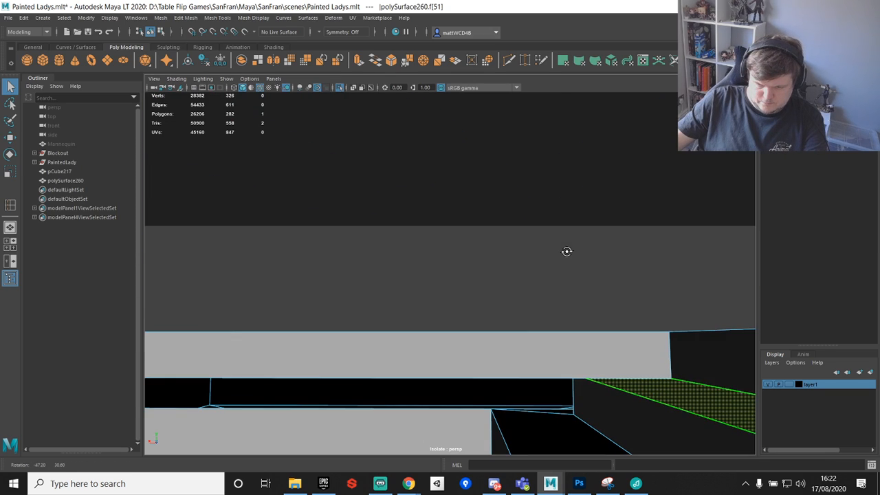
click(610, 367)
key(Delete)
alt+middle_drag(611, 370, 432, 298)
click(497, 292)
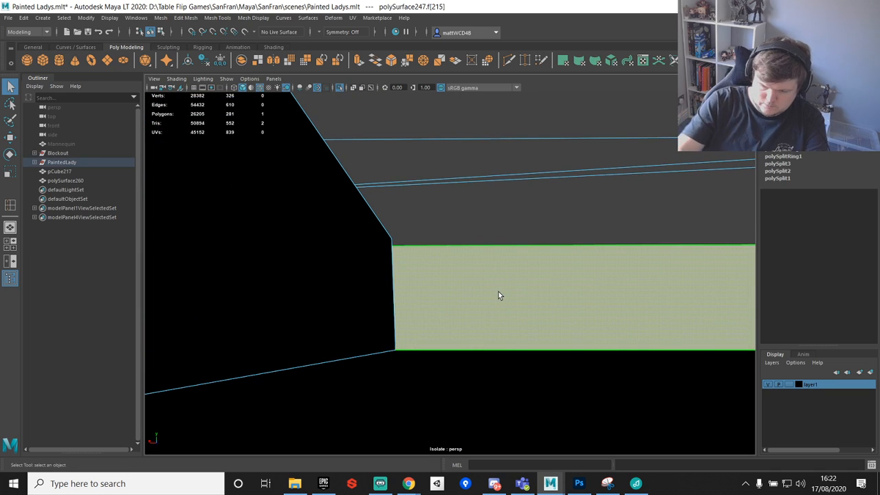
key(Delete)
Step: On the rail's opposite side, move the upper end vertex of the lowest moulding to line up with the cap
alt+drag(498, 290, 568, 287)
right_click(551, 233)
right_drag(551, 245, 498, 233)
click(548, 247)
key(w)
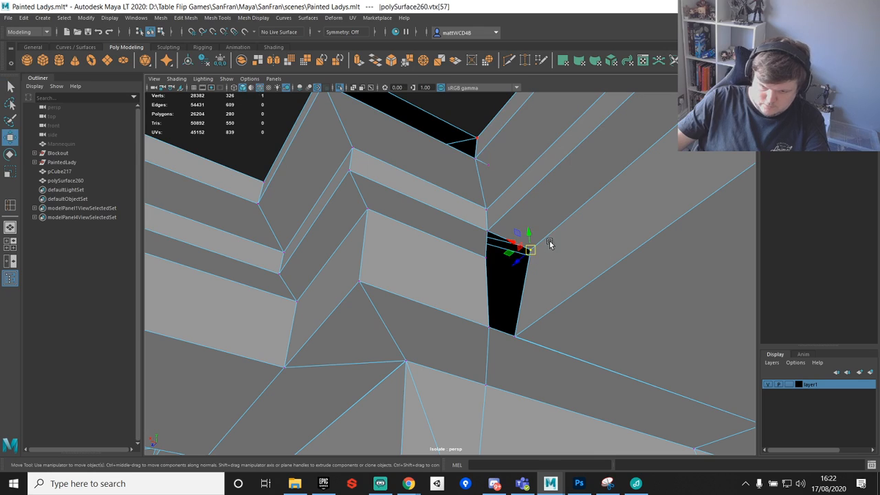
mouse_move(512, 266)
mouse_down()
mouse_move(491, 265)
mouse_move(515, 271)
mouse_up()
key(q)
Step: Snap the cap's upper and lower vertices on the lowest moulding onto the rail's corners to close the gap
click(487, 260)
key(w)
key(v)
click(489, 325)
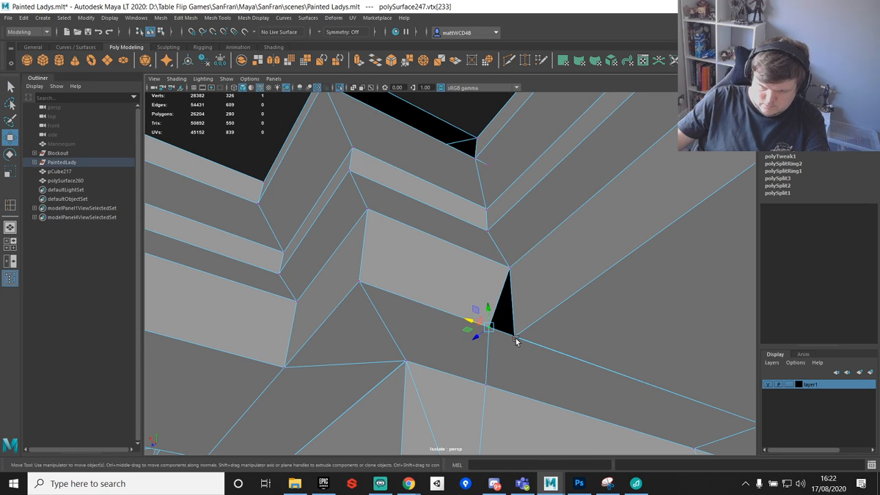
click(510, 345)
drag(492, 331, 492, 351)
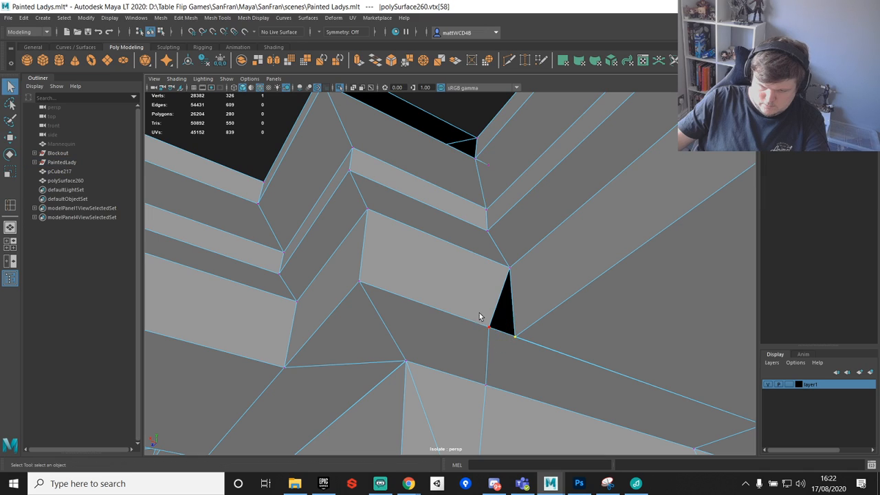
click(488, 328)
key(w)
drag(468, 320, 528, 309)
key(q)
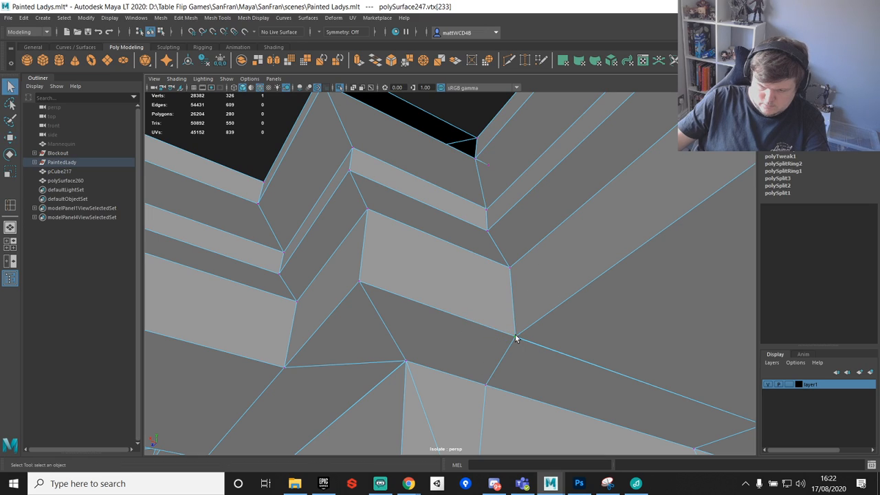
key(w)
Step: Align the rail's vertex at the underside of the top moulding with the corner directly above it
mouse_move(492, 263)
alt+mouse_down()
mouse_move(506, 301)
mouse_move(496, 246)
alt+mouse_up()
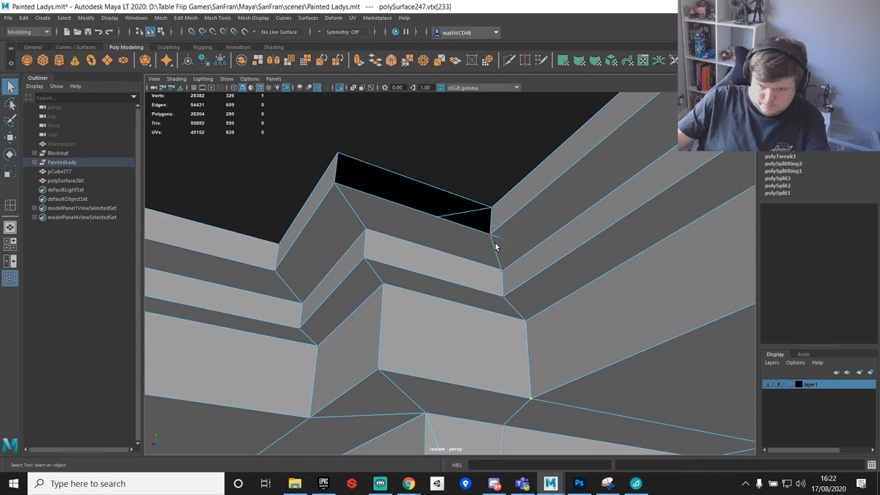
click(490, 233)
key(w)
key(q)
click(491, 208)
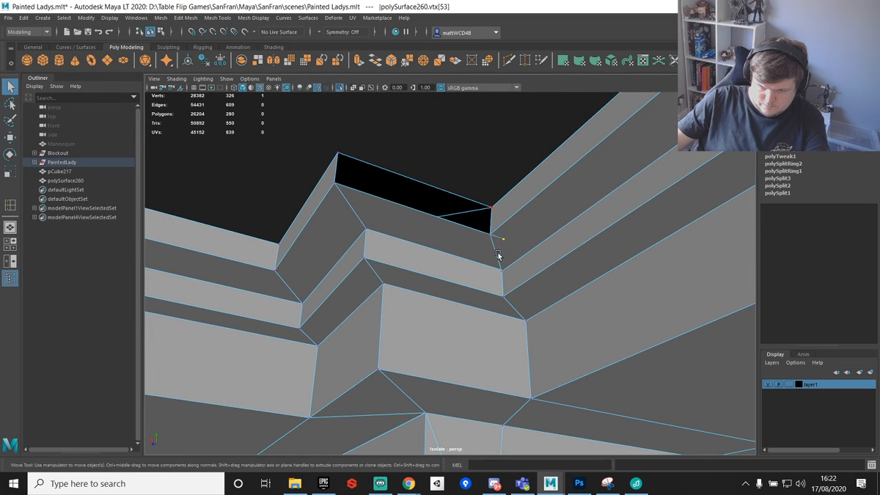
drag(488, 235, 405, 274)
Step: Straighten the two top-moulding side faces of the upper rail along X with the Scale tool
right_drag(453, 283, 471, 270)
click(457, 281)
right_drag(459, 236, 460, 256)
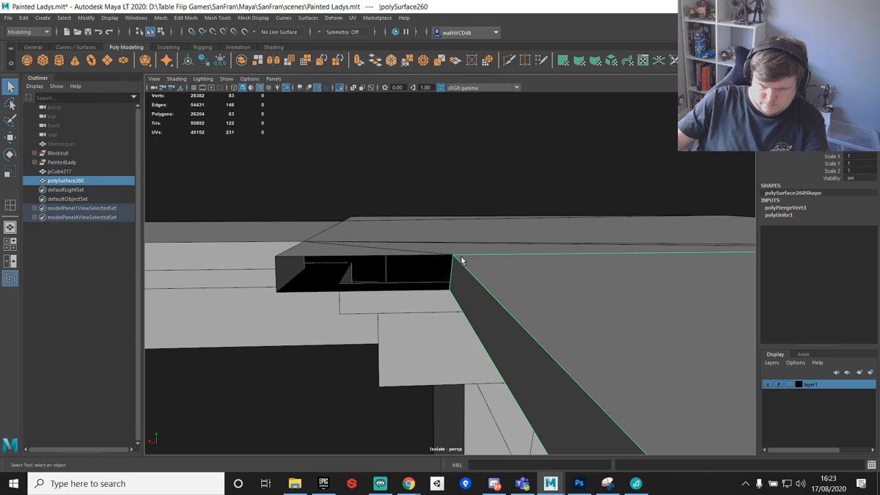
click(473, 297)
key(e)
key(r)
scroll(481, 312, down, 5)
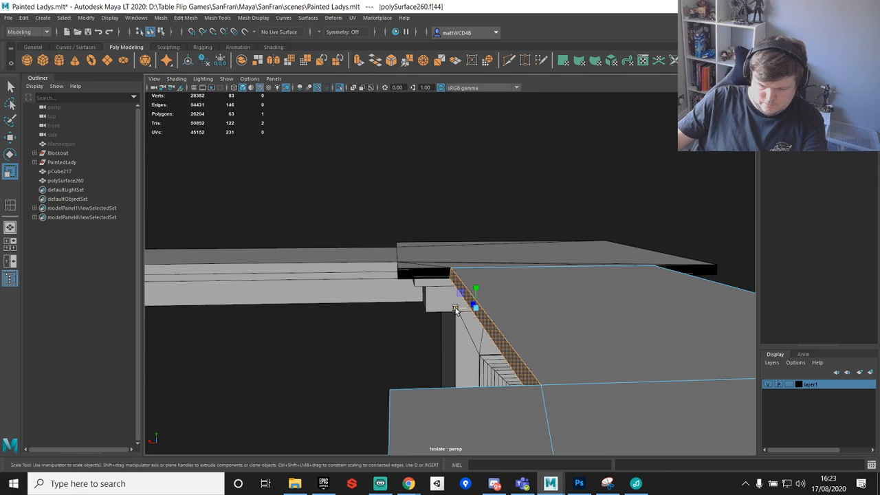
alt+drag(455, 309, 457, 279)
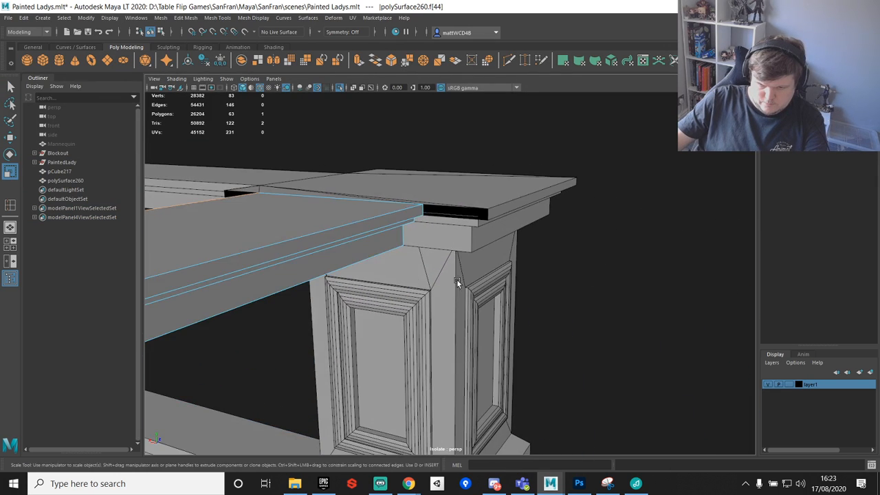
click(340, 222)
click(389, 217)
alt+drag(389, 218, 435, 278)
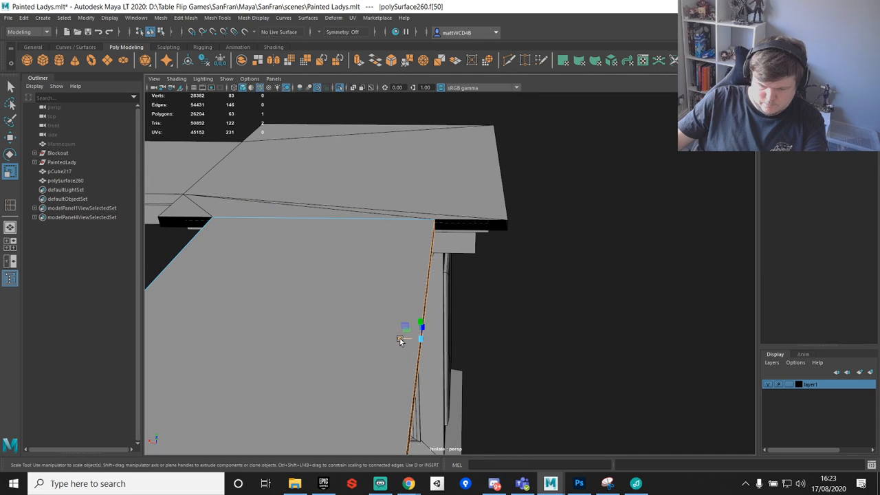
key(q)
alt+drag(485, 337, 399, 281)
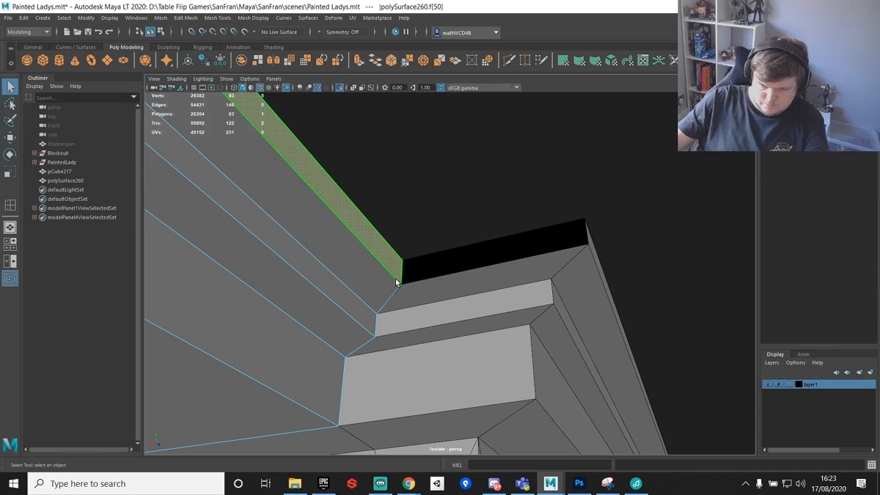
Step: Snap the cap's vertex at the underside of its top moulding onto the rail's matching lower corner
right_drag(393, 233, 467, 216)
click(500, 274)
right_drag(499, 274, 424, 238)
click(406, 287)
click(404, 283)
key(w)
drag(402, 281, 401, 283)
key(q)
Step: On the other side of the rail, snap the cap's vertices below the top moulding onto the rail's corners
alt+drag(447, 318, 434, 271)
click(435, 270)
key(w)
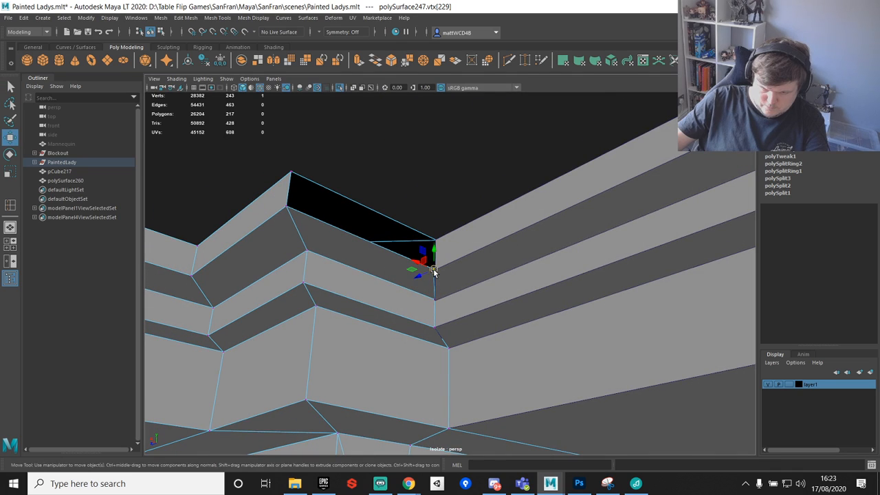
click(435, 301)
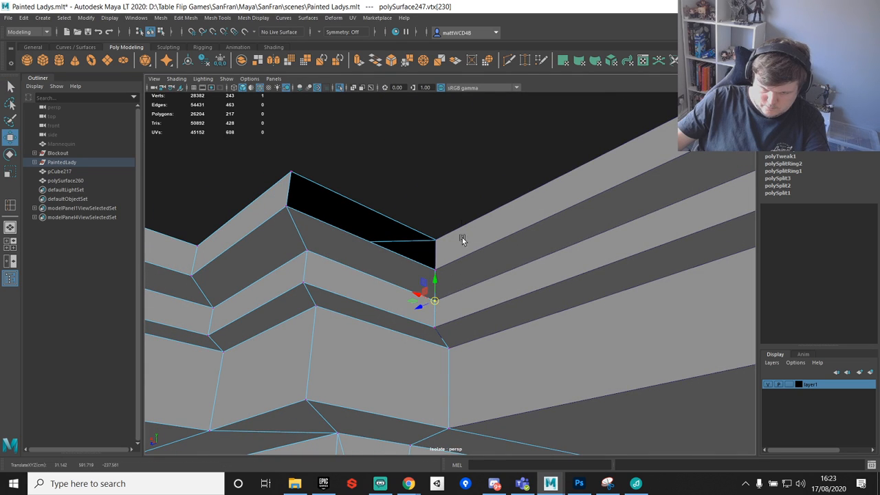
key(q)
Step: Snap the cap's two upper-surface vertices onto the top corners of the rail's end
alt+drag(473, 244, 447, 278)
click(417, 282)
key(w)
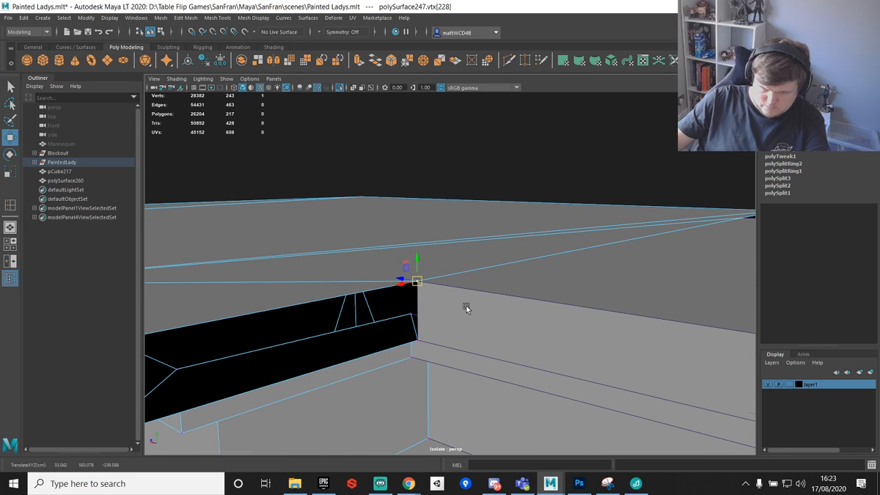
alt+drag(466, 309, 580, 343)
click(560, 340)
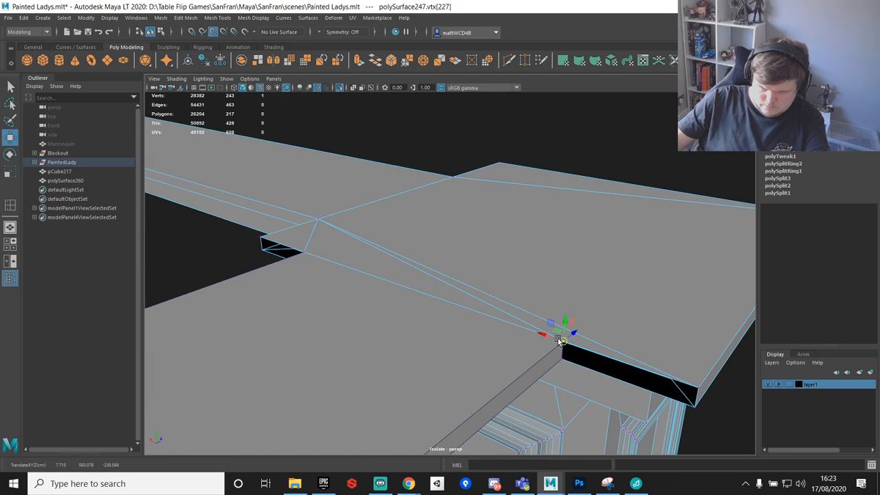
key(q)
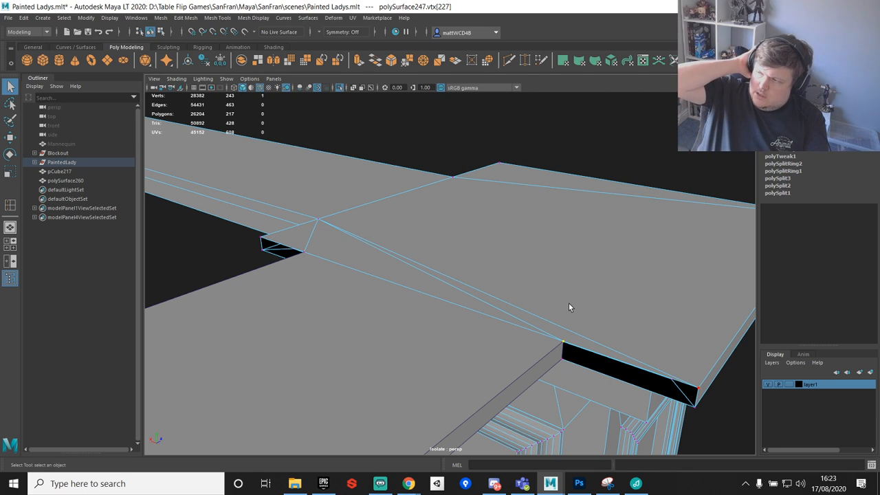
Step: Save the scene and leave isolation to show the whole house again
key(ctrl+s)
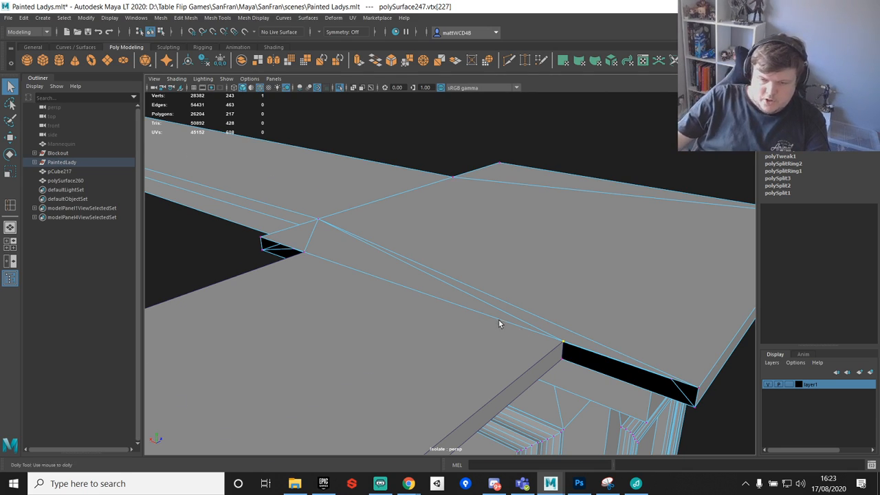
scroll(500, 321, down, 10)
alt+drag(509, 333, 380, 154)
click(340, 88)
scroll(446, 261, down, 3)
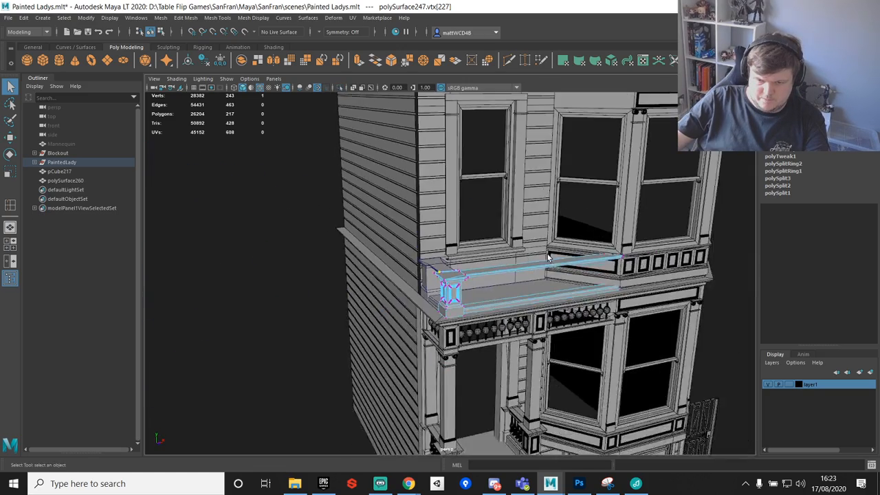
Step: Examine the balcony's side rail and its posts around the house and from the top view
alt+middle_drag(529, 343, 459, 226)
alt+drag(460, 226, 389, 341)
alt+drag(538, 290, 559, 261)
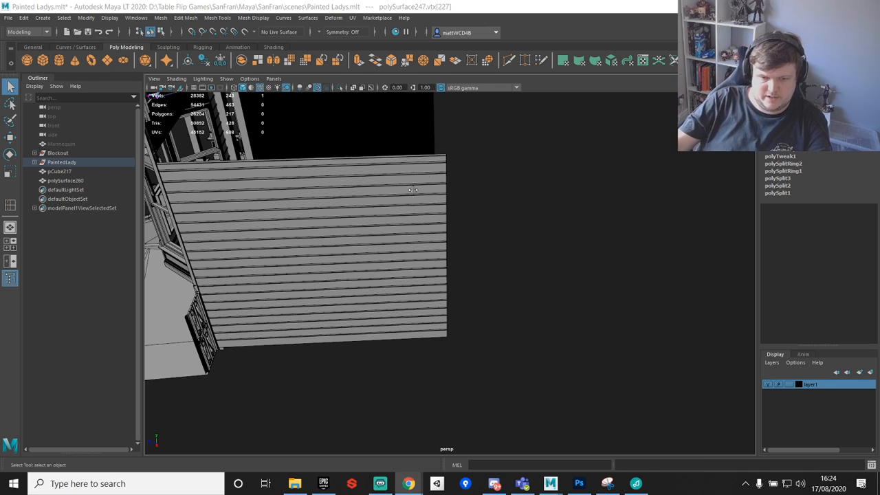
alt+drag(417, 277, 468, 211)
alt+middle_drag(467, 210, 557, 212)
alt+drag(556, 212, 470, 275)
click(411, 282)
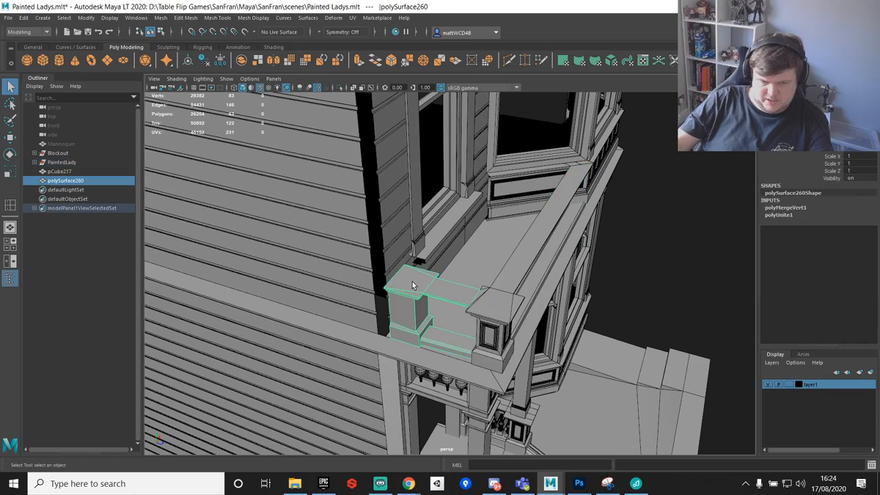
key(f)
alt+drag(506, 285, 594, 289)
key(space)
key(space)
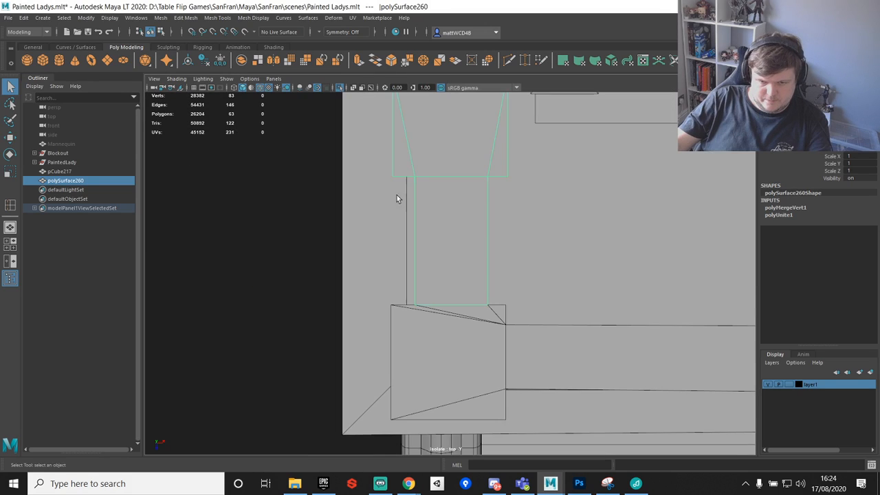
key(space)
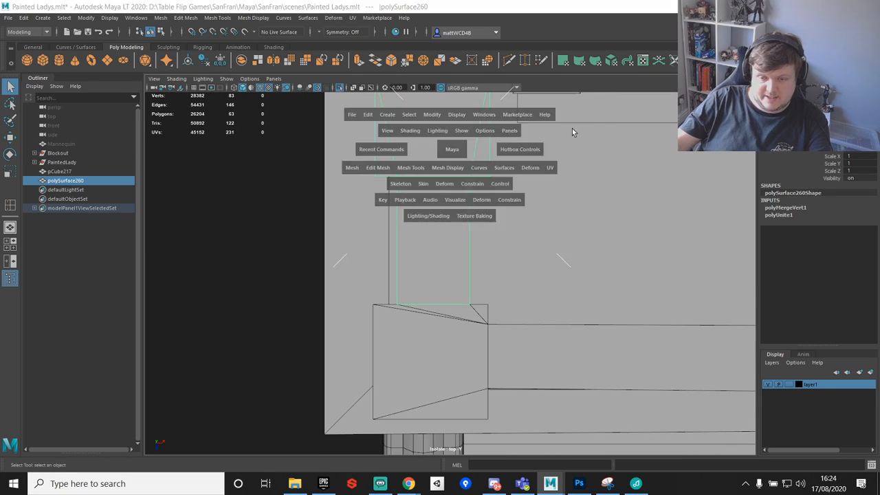
key(space)
Step: Try scaling the outer side face of the balcony's lower side rail
alt+drag(607, 171, 558, 257)
right_drag(547, 232, 543, 263)
click(528, 259)
key(r)
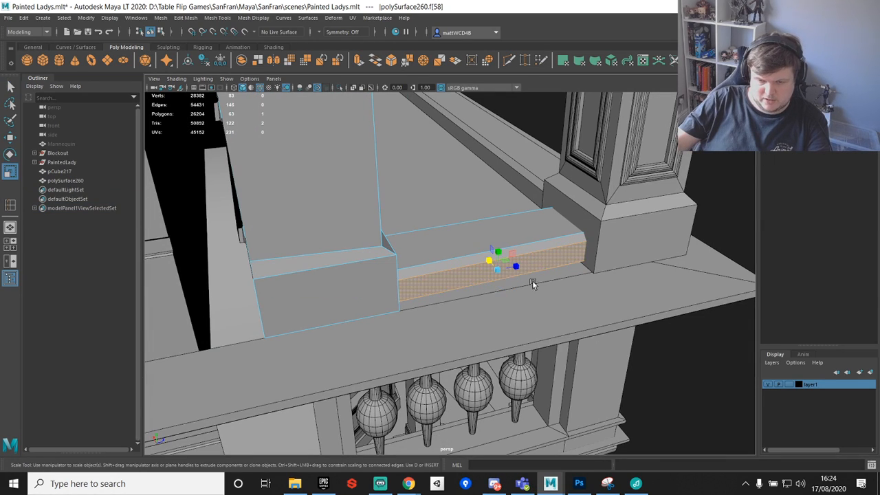
key(ctrl+x)
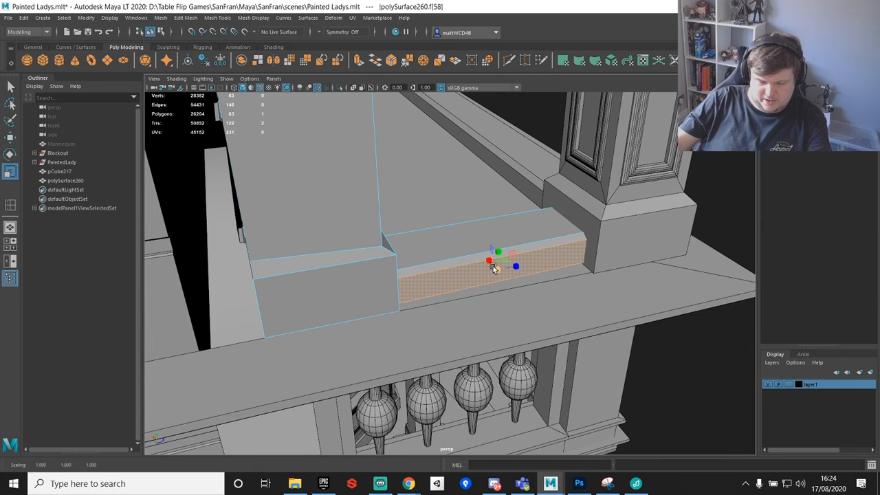
key(ctrl+z)
key(ctrl+z)
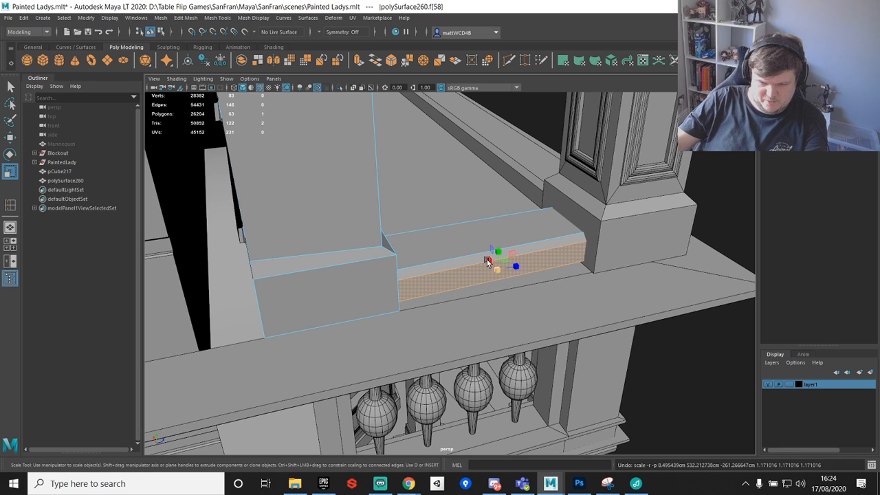
alt+drag(510, 310, 514, 226)
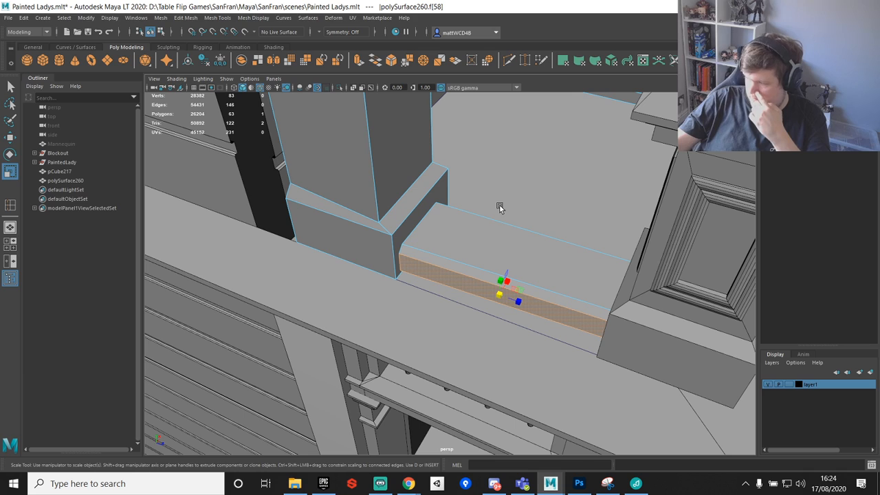
Step: Try scaling the outer edge pairs of the balcony's lower side rail instead of its side face
key(shift+period)
key(e)
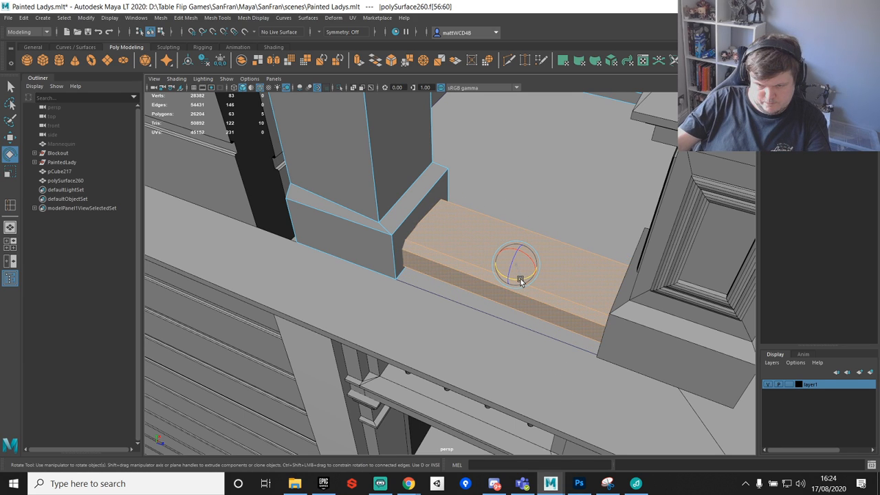
alt+drag(556, 249, 578, 226)
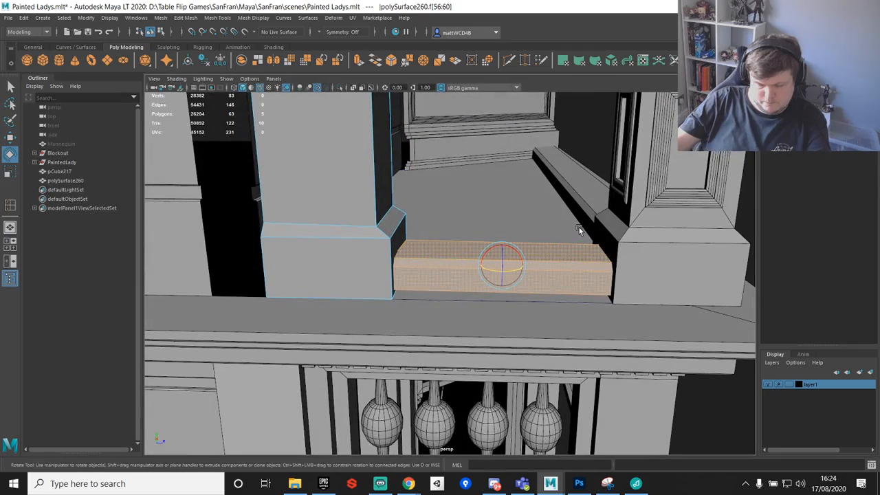
alt+drag(614, 253, 526, 273)
right_drag(451, 277, 458, 254)
click(460, 270)
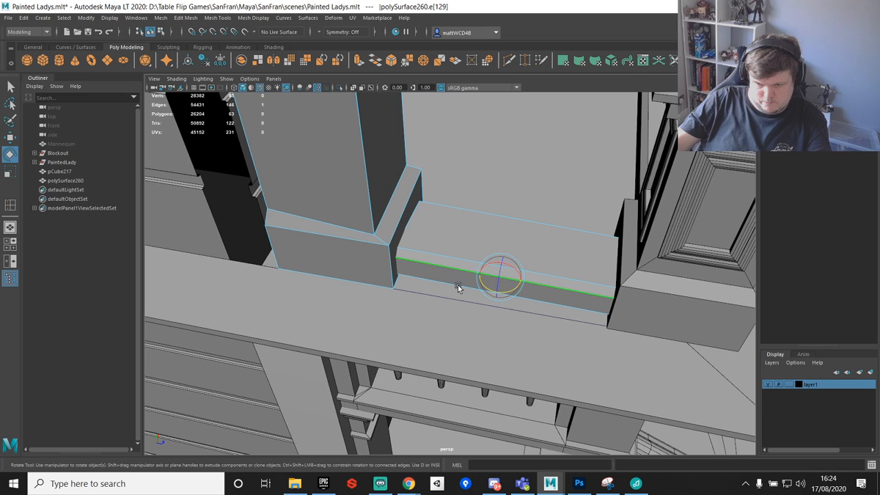
shift+click(456, 286)
key(r)
mouse_move(503, 275)
alt+mouse_down()
mouse_move(515, 279)
mouse_move(507, 284)
alt+mouse_up()
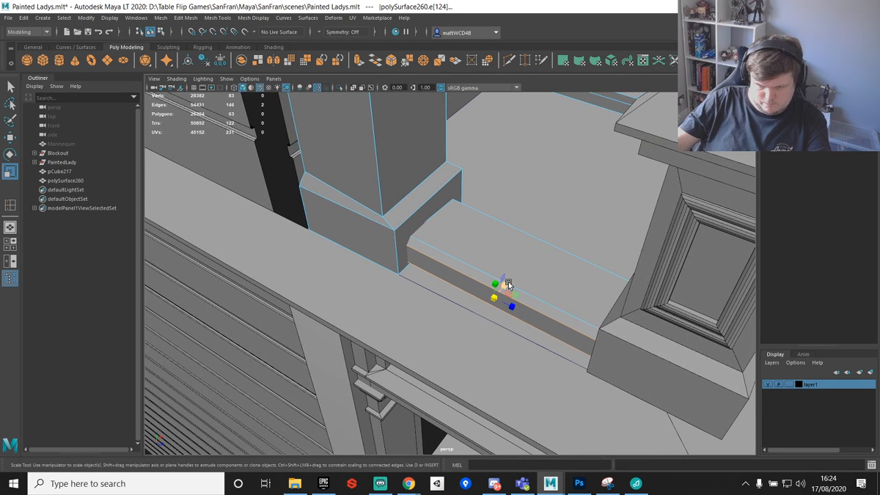
click(466, 260)
drag(511, 268, 483, 294)
alt+drag(593, 252, 345, 314)
click(483, 307)
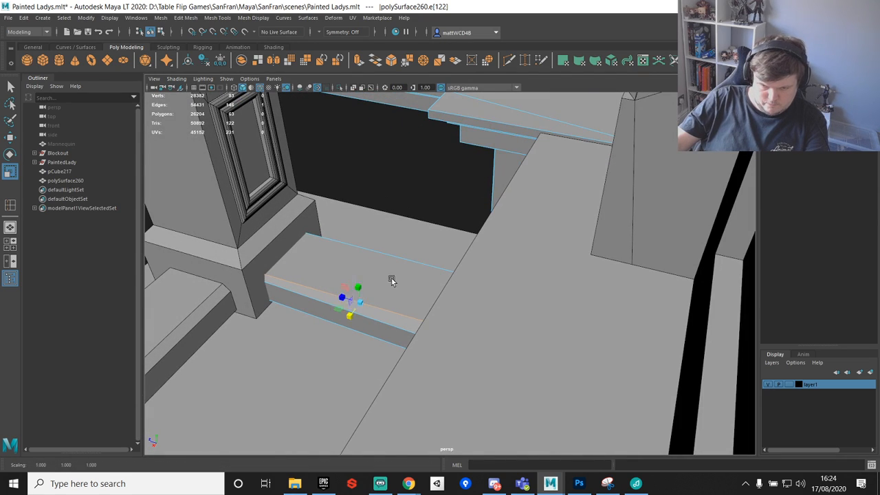
click(372, 324)
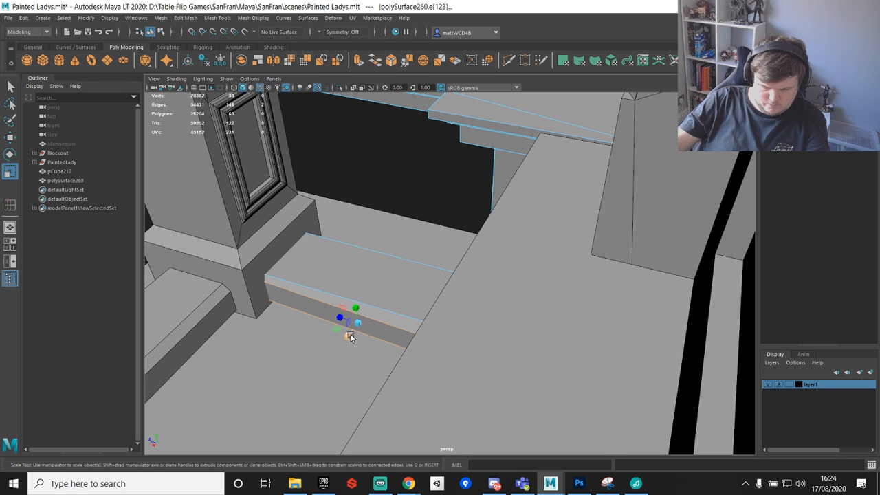
alt+drag(383, 293, 426, 252)
scroll(442, 245, up, 2)
Step: Lower all faces of the balcony's lower side rail until its underside sits on the balcony floor
key(q)
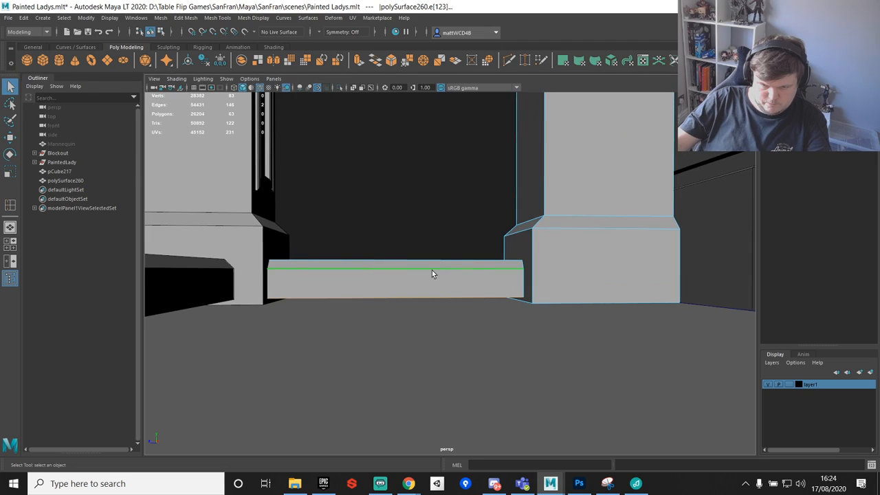
right_drag(431, 271, 432, 260)
double_click(431, 266)
key(w)
drag(401, 254, 397, 261)
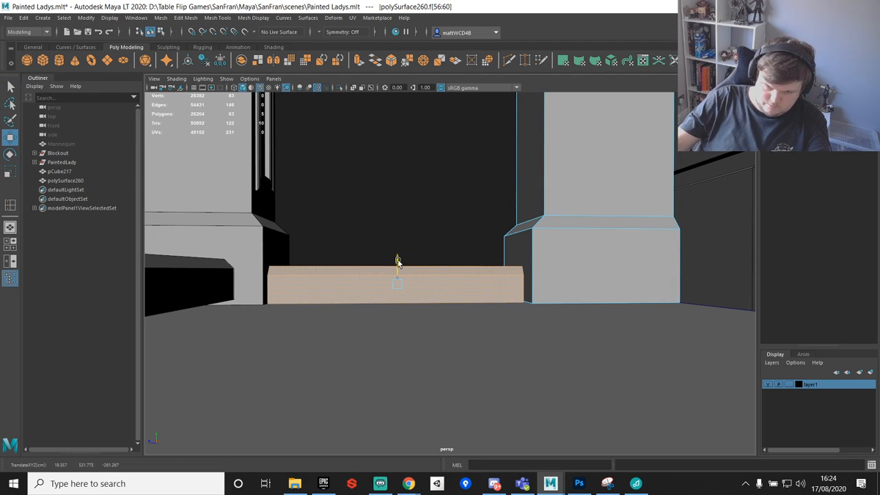
scroll(398, 261, down, 5)
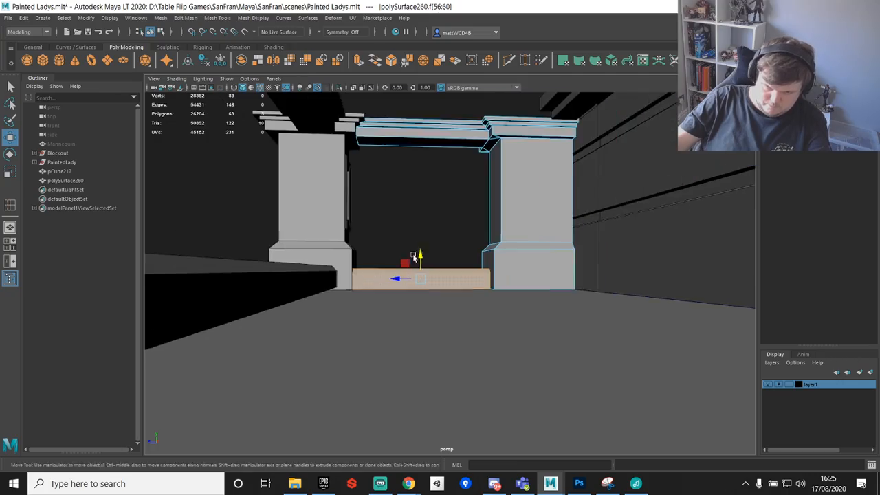
Step: Combine the panelled corner post with the mesh of the rear post and side rails
alt+drag(406, 261, 578, 232)
scroll(472, 223, down, 5)
scroll(538, 219, up, 5)
scroll(505, 242, up, 4)
scroll(529, 282, down, 3)
click(603, 139)
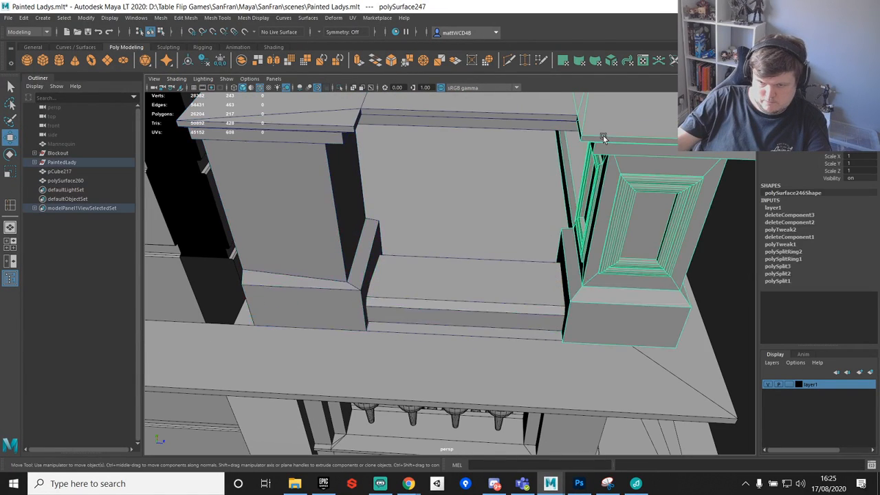
shift+click(497, 120)
scroll(487, 128, down, 3)
shift+right_drag(496, 114, 475, 307)
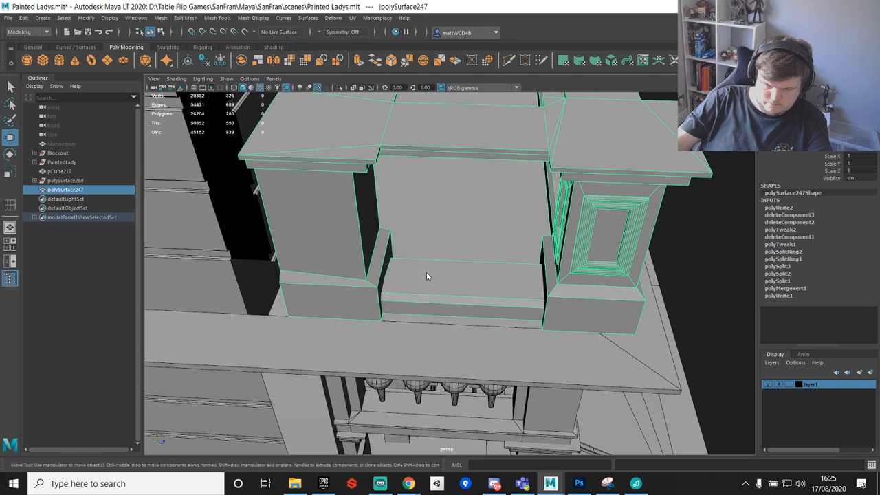
Step: Extract the faces of the lower side rail into a separate mesh and select that piece
right_drag(426, 276, 474, 431)
double_click(467, 279)
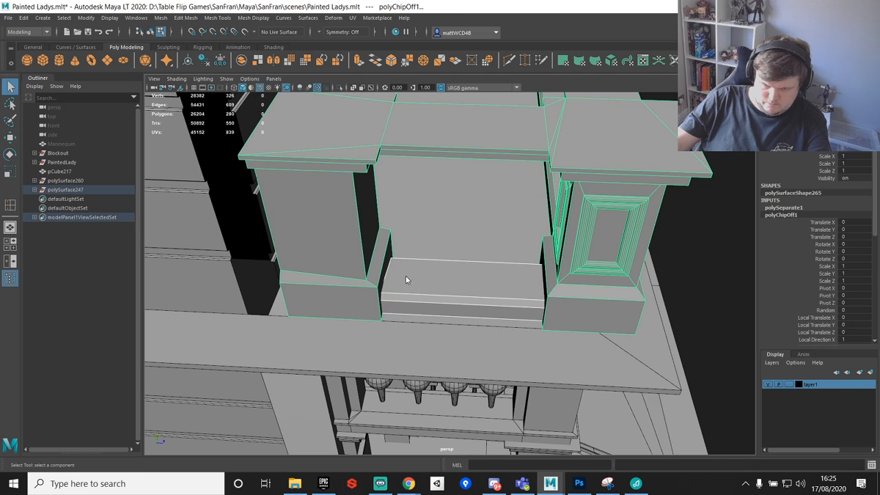
right_drag(405, 277, 437, 234)
click(426, 270)
Step: Flatten the vertices at the lower side rail's rear-post end by scaling them along the rail
right_drag(459, 271, 388, 237)
drag(316, 221, 447, 356)
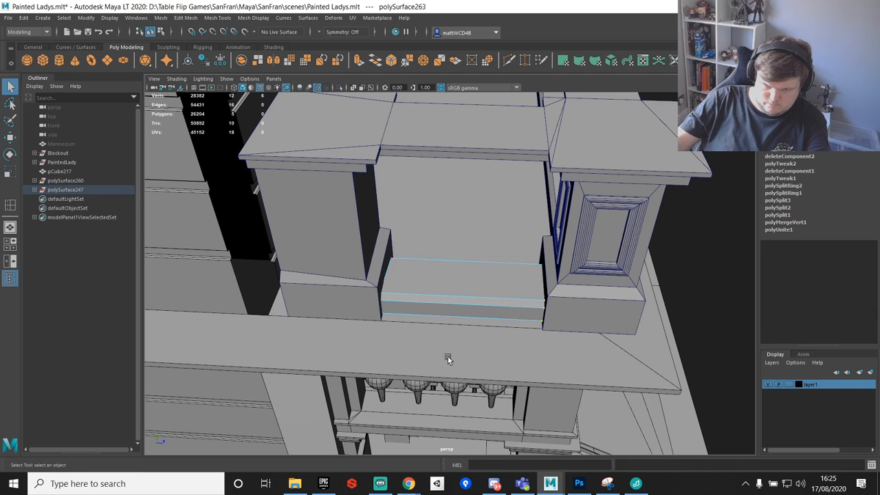
key(r)
drag(406, 284, 395, 286)
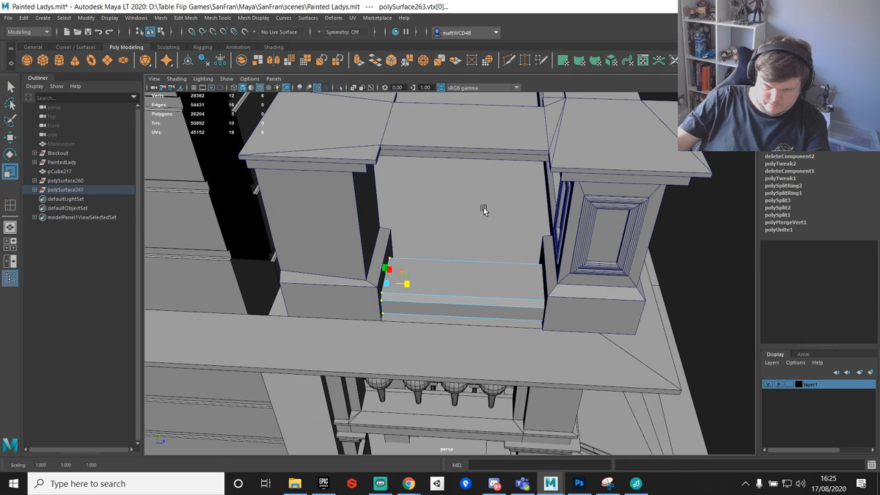
Step: Snap the end vertices of the lower side rail against the adjacent post bases
drag(483, 210, 598, 328)
key(w)
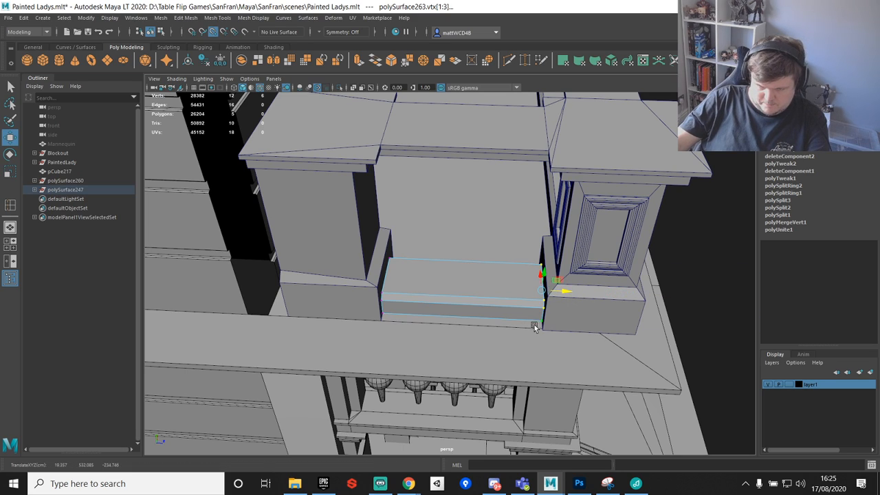
drag(346, 203, 490, 453)
key(v)
drag(408, 283, 505, 223)
key(q)
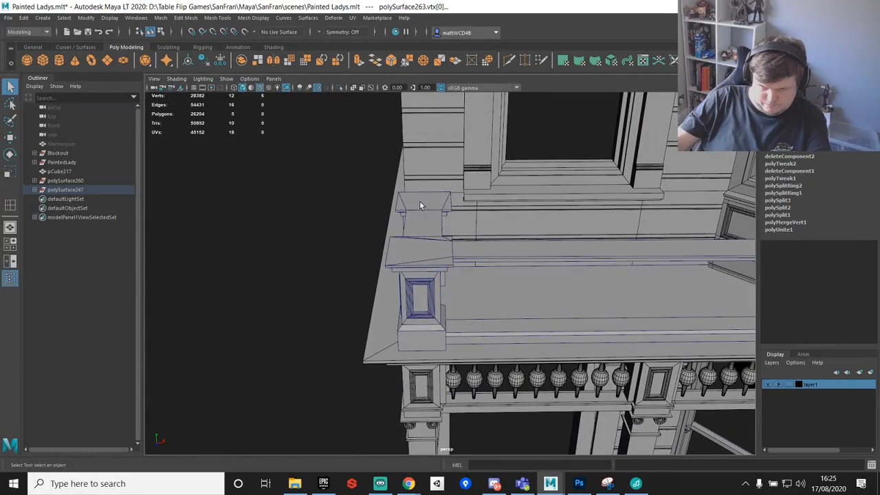
Step: Combine the balcony's posts and rails back into one mesh and delete its construction history
click(420, 205)
alt+drag(449, 246, 440, 242)
shift+right_drag(440, 242, 414, 435)
alt+drag(494, 290, 492, 264)
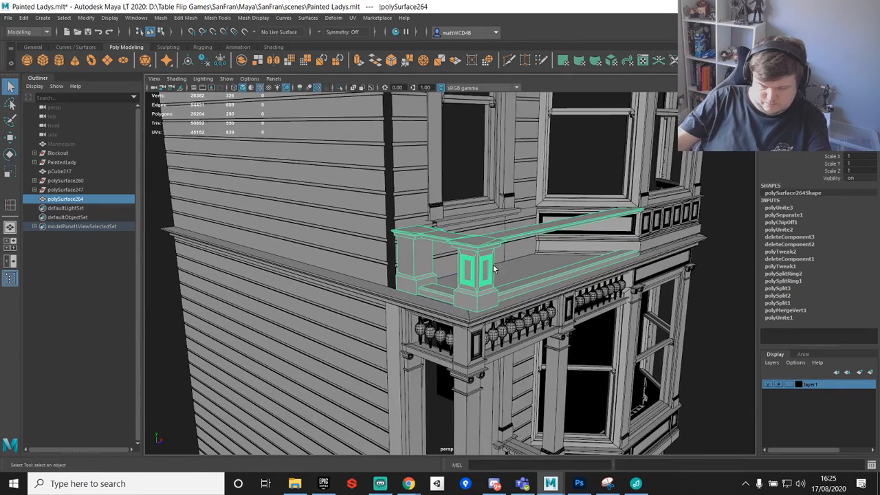
key(w)
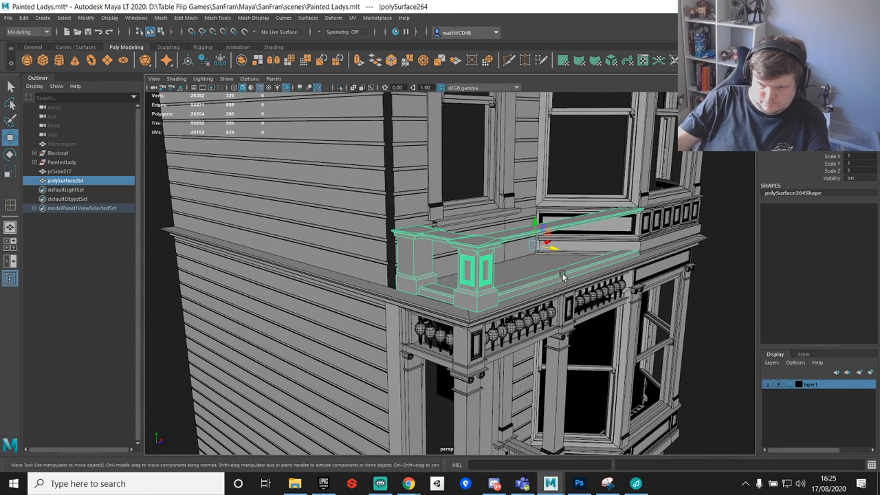
Step: Add the combined balcony mesh to layer1 and move it into the PaintedLady group
right_click(816, 390)
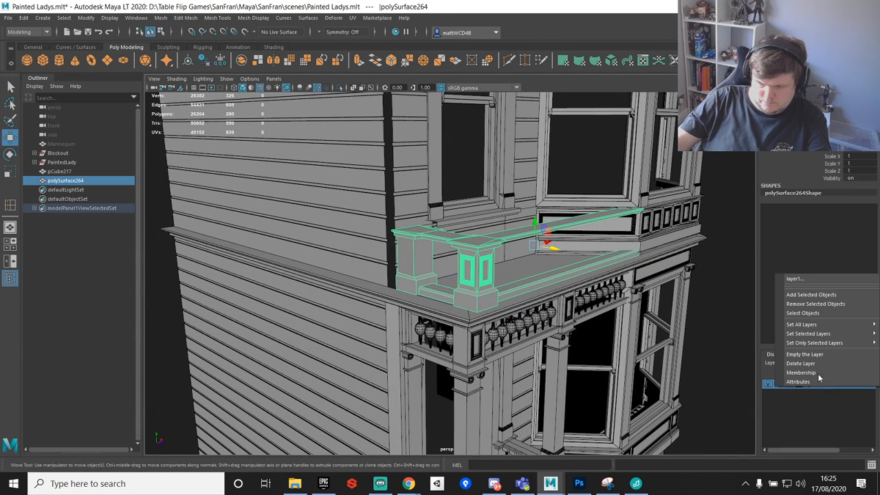
click(816, 294)
drag(58, 185, 62, 160)
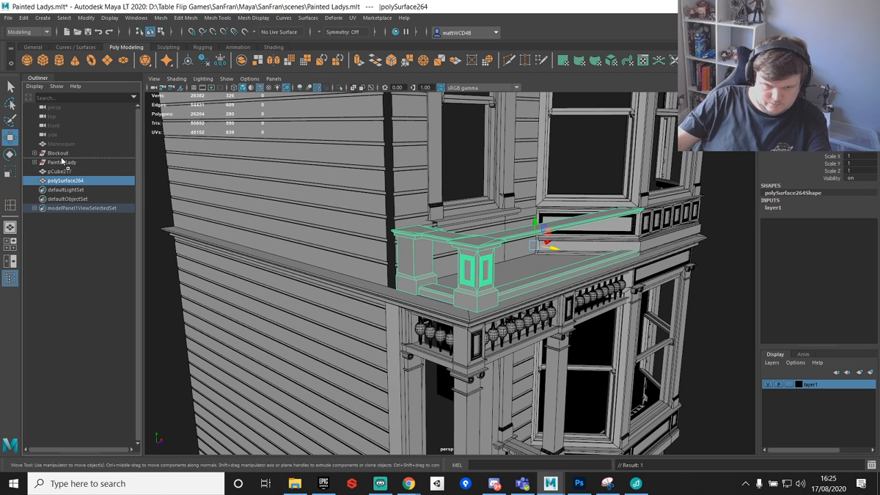
middle_drag(70, 165, 70, 164)
Step: Identify the loose board pCube217 above the upper window and move it into the PaintedLady group
click(59, 174)
key(f)
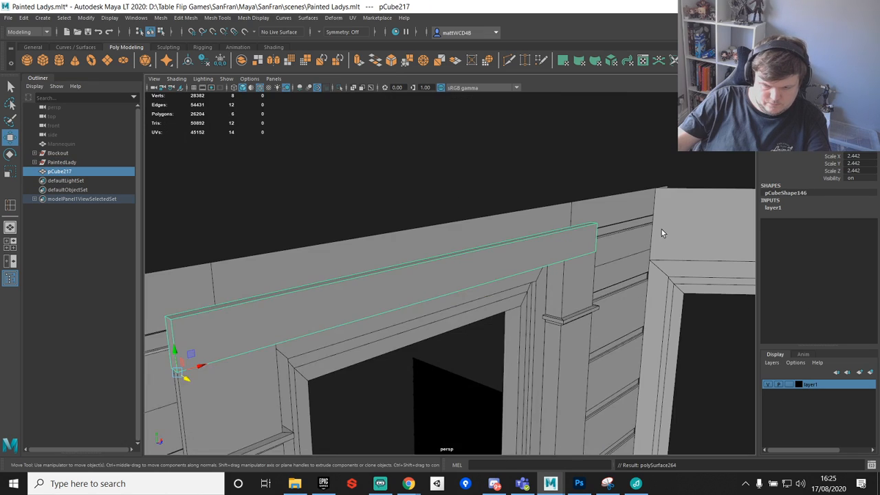
scroll(547, 321, down, 3)
scroll(548, 321, down, 3)
drag(55, 173, 61, 162)
click(61, 163)
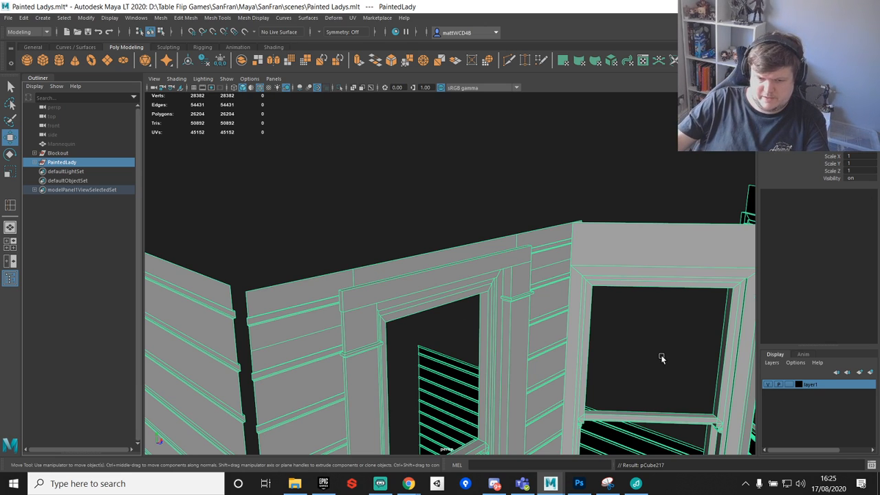
Step: Clear the selection and examine the house's upper storey and its open roof edge
alt+drag(308, 352, 552, 260)
scroll(529, 265, down, 6)
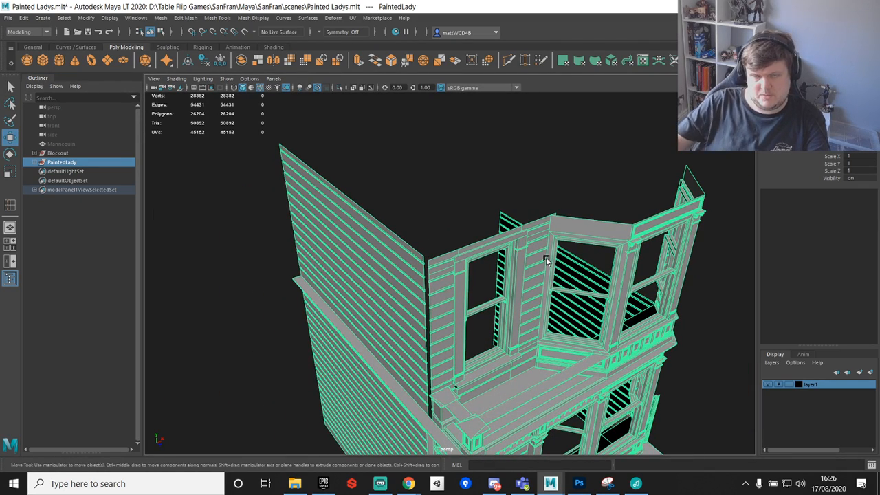
scroll(486, 263, down, 2)
alt+drag(484, 262, 468, 288)
scroll(469, 291, up, 5)
click(431, 204)
scroll(414, 298, down, 4)
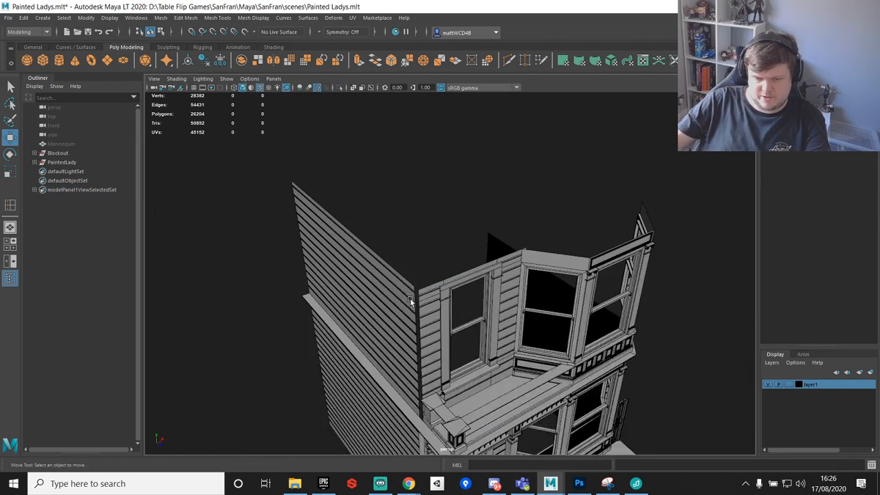
Step: Lower the middle crossbar vertices of the window above the balcony slightly, in line with the bay windows' crossbars
scroll(481, 294, up, 3)
mouse_move(412, 300)
alt+mouse_down()
mouse_move(482, 294)
mouse_move(432, 326)
mouse_move(438, 354)
alt+mouse_up()
alt+middle_drag(437, 354, 445, 233)
scroll(445, 233, up, 2)
alt+drag(564, 241, 412, 230)
click(403, 235)
right_drag(403, 235, 342, 220)
drag(265, 201, 460, 269)
drag(388, 210, 386, 217)
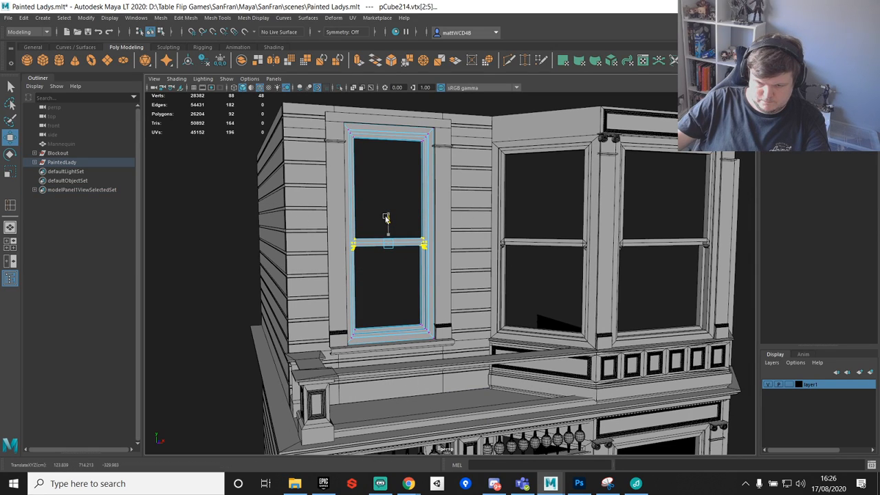
Step: Leave vertex editing, save the scene and check the upper window against the whole facade
alt+drag(445, 177, 624, 246)
scroll(481, 247, up, 4)
alt+drag(379, 249, 431, 223)
scroll(515, 238, down, 4)
alt+drag(528, 239, 489, 233)
key(q)
right_drag(401, 186, 438, 134)
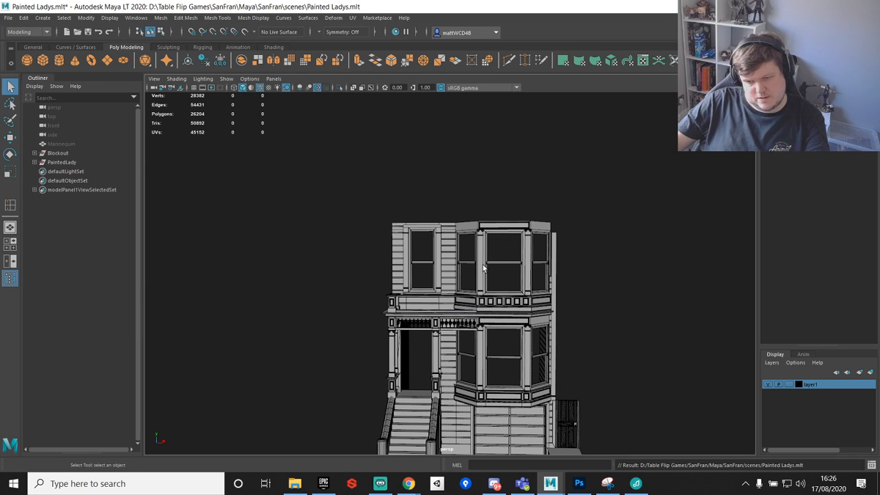
alt+drag(483, 268, 445, 283)
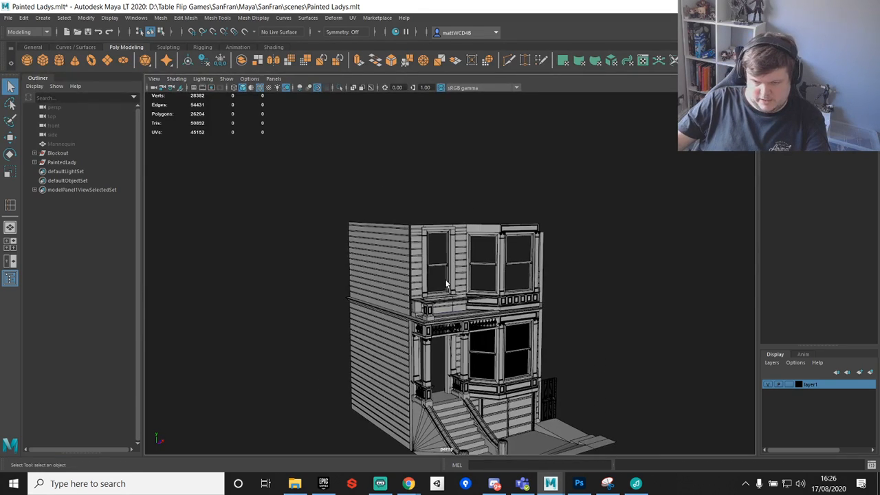
alt+right_drag(446, 283, 486, 274)
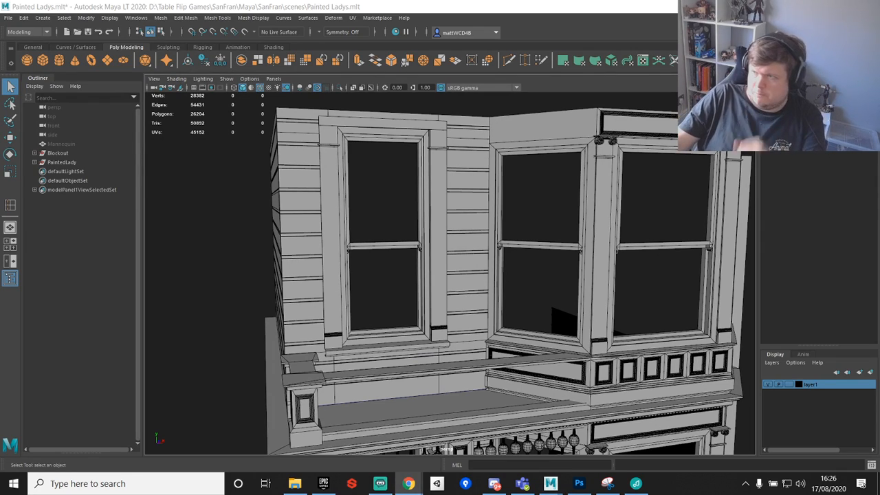
Step: Switch to the Google Maps Street View reference in Chrome and examine the house's gable, bracketed cornice and trim above the balcony
drag(423, 494, 401, 3)
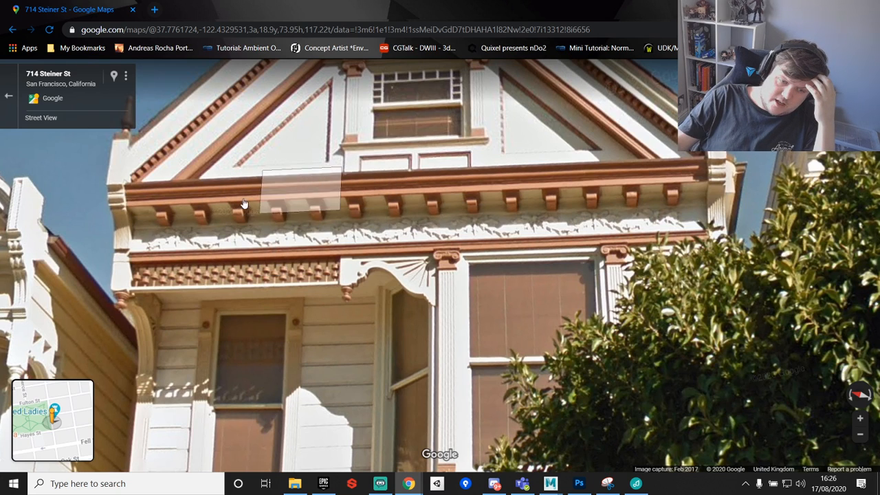
drag(335, 108, 336, 181)
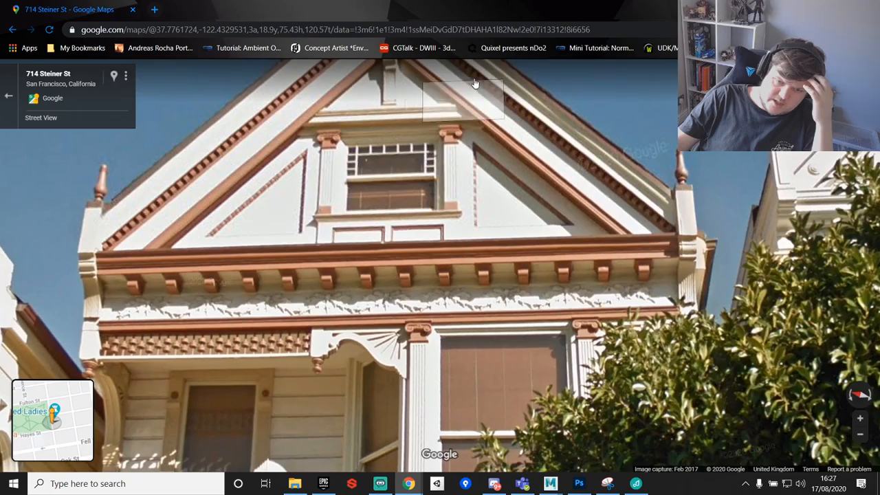
drag(474, 83, 555, 202)
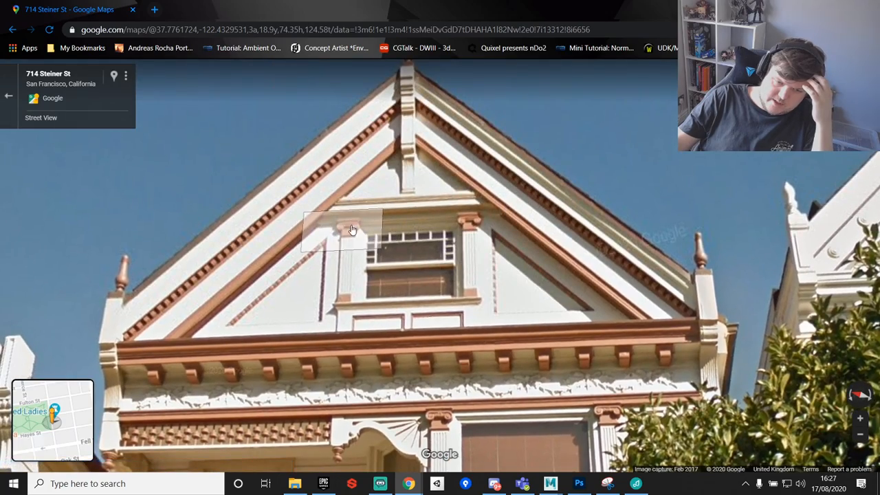
drag(382, 309, 361, 89)
drag(406, 131, 392, 216)
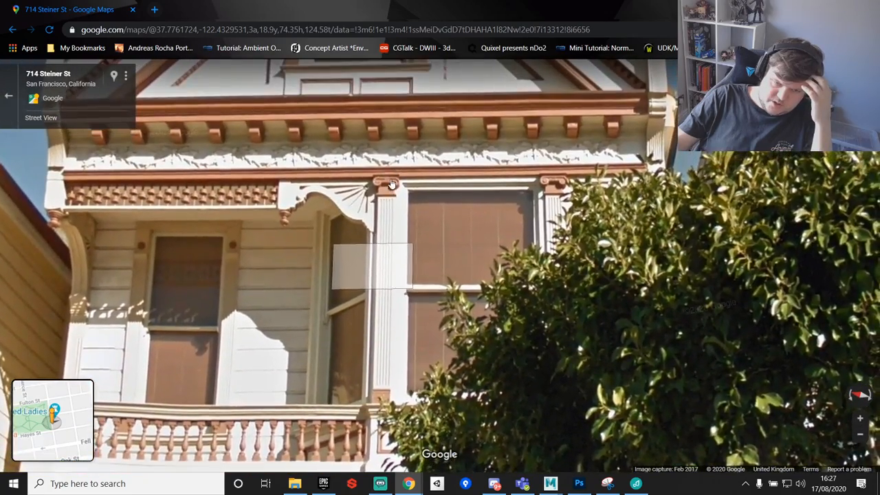
drag(390, 172, 404, 332)
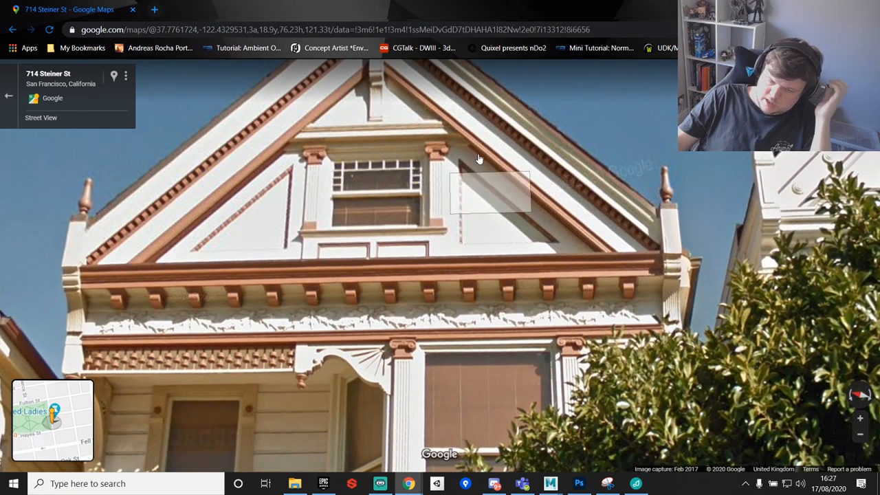
drag(580, 165, 579, 202)
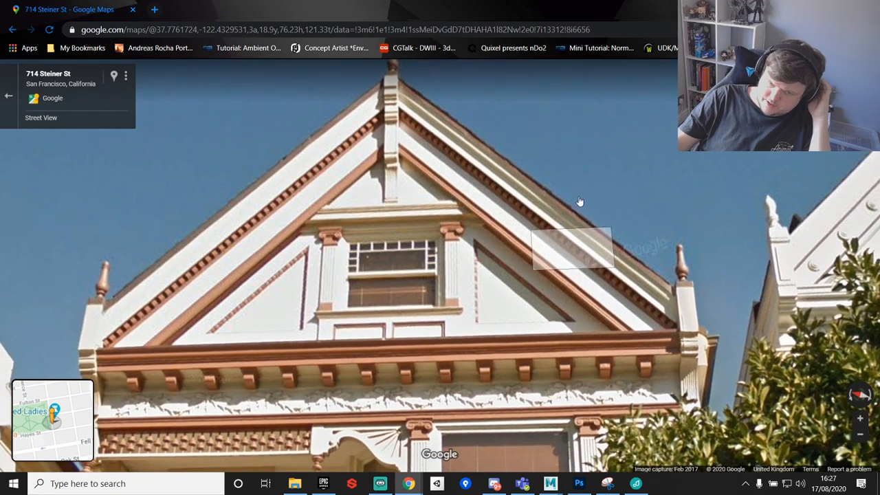
drag(472, 155, 477, 192)
drag(334, 437, 384, 204)
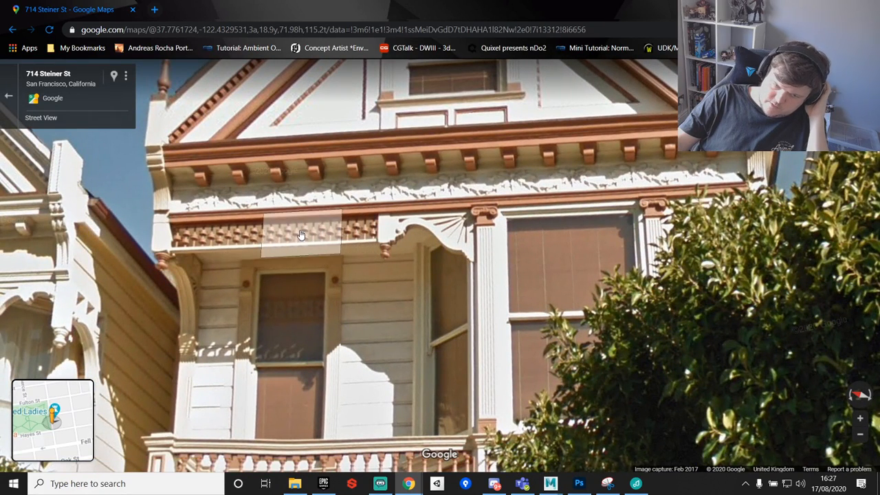
Step: Check the balcony and porch frieze in the Street View reference, switch back to Maya and examine the whole house and its side wall
drag(348, 395, 366, 271)
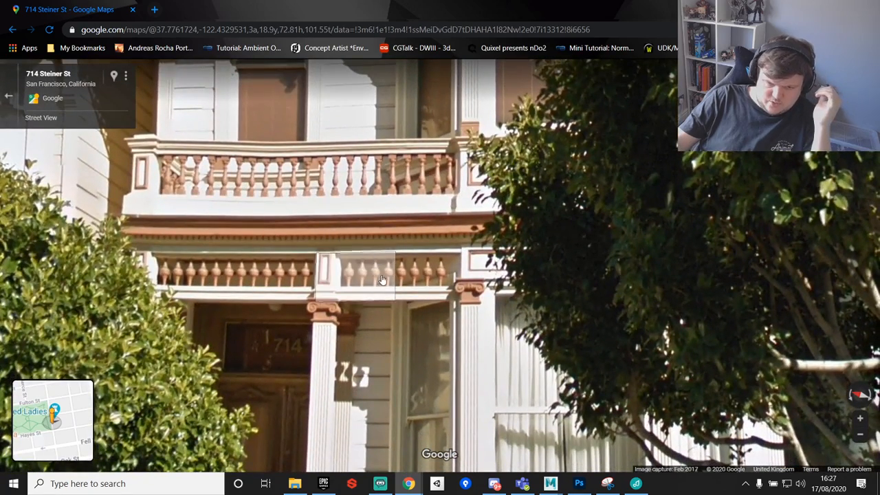
drag(89, 6, 879, 172)
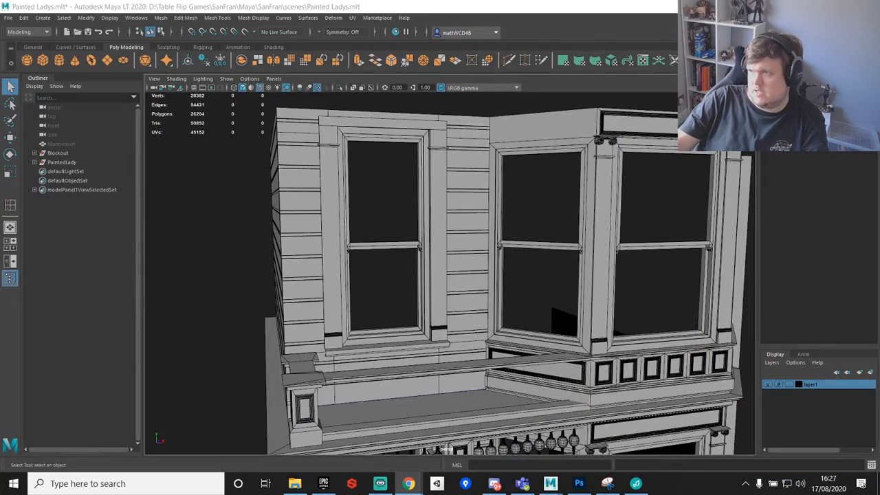
alt+middle_drag(360, 433, 351, 210)
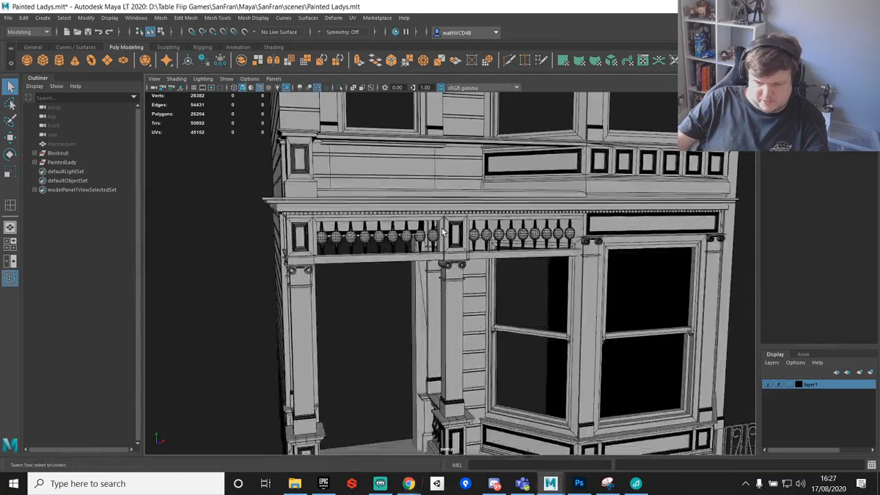
scroll(352, 208, down, 6)
alt+drag(351, 208, 327, 180)
drag(750, 490, 750, 490)
click(618, 324)
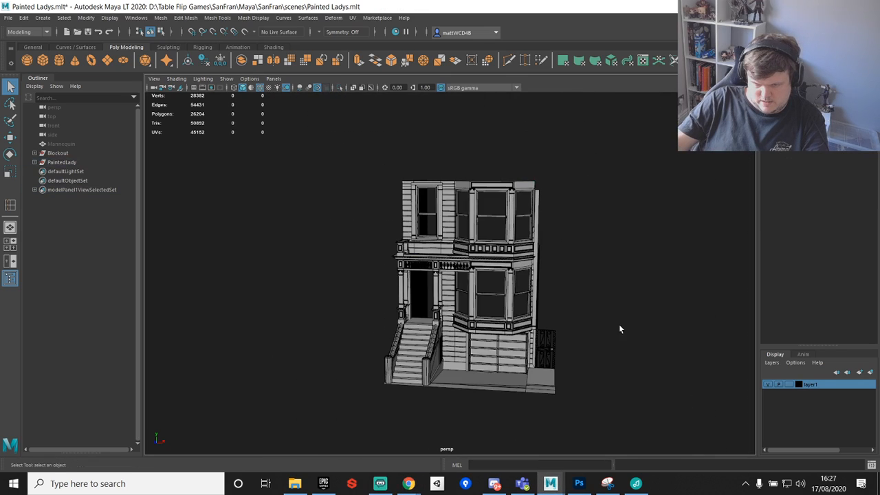
alt+drag(619, 324, 589, 255)
drag(304, 122, 671, 418)
alt+drag(463, 238, 550, 289)
click(625, 269)
scroll(624, 270, up, 5)
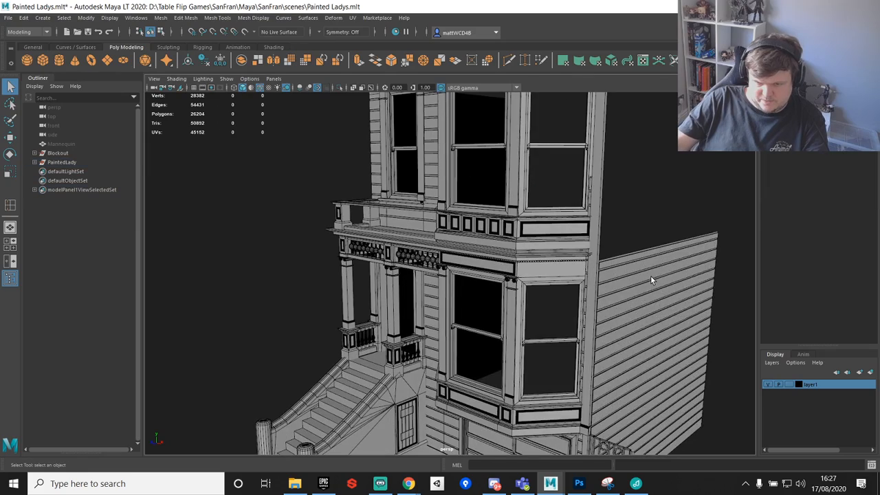
Step: Duplicate the side wall's siding panel and raise the copy to cover the upper part of the side wall
click(651, 276)
alt+drag(651, 277, 431, 363)
key(w)
scroll(660, 360, down, 4)
key(ctrl+d)
drag(400, 327, 395, 65)
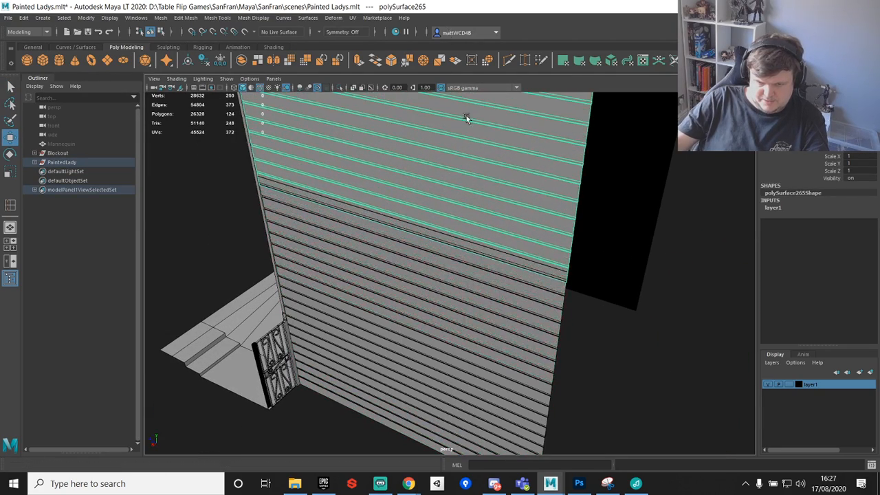
alt+middle_drag(481, 231, 455, 295)
scroll(455, 292, down, 3)
alt+drag(455, 289, 399, 200)
alt+middle_drag(400, 200, 416, 267)
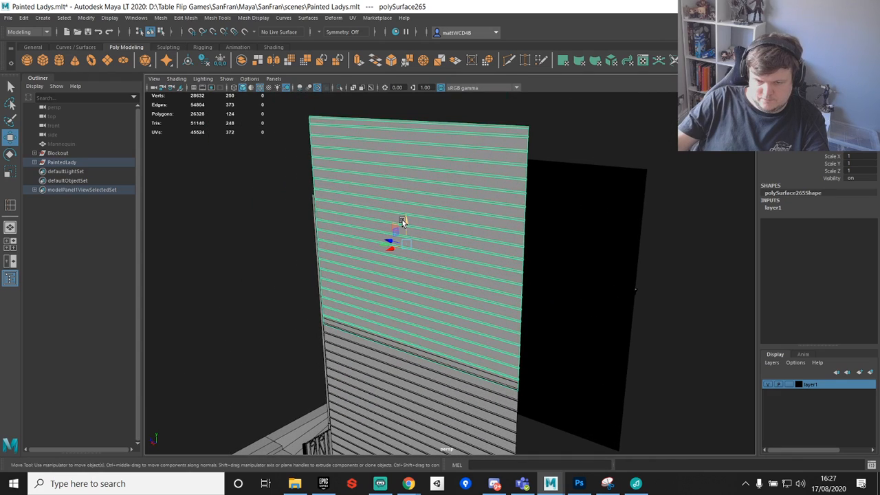
Step: Move the siding copy's pivot to its bottom corner and snap the copy down onto the top corner of the original siding
drag(409, 216, 412, 173)
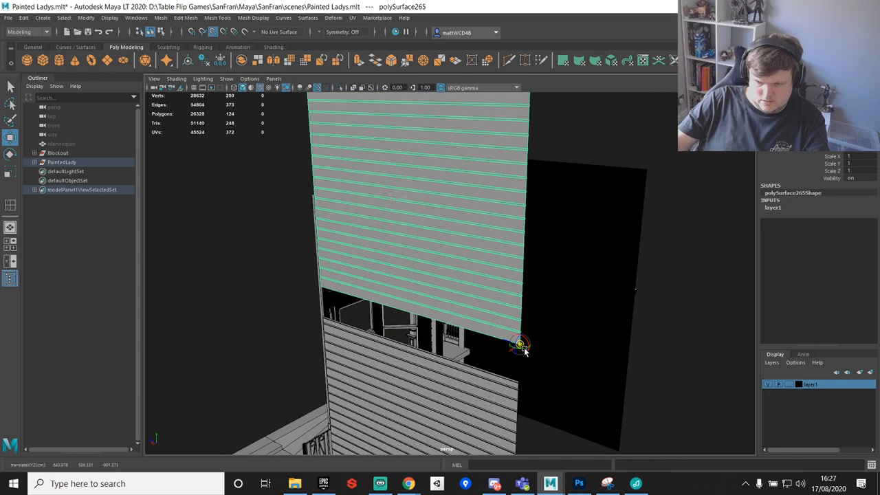
scroll(539, 377, up, 4)
alt+middle_drag(538, 377, 481, 247)
scroll(481, 248, up, 4)
alt+drag(480, 247, 430, 242)
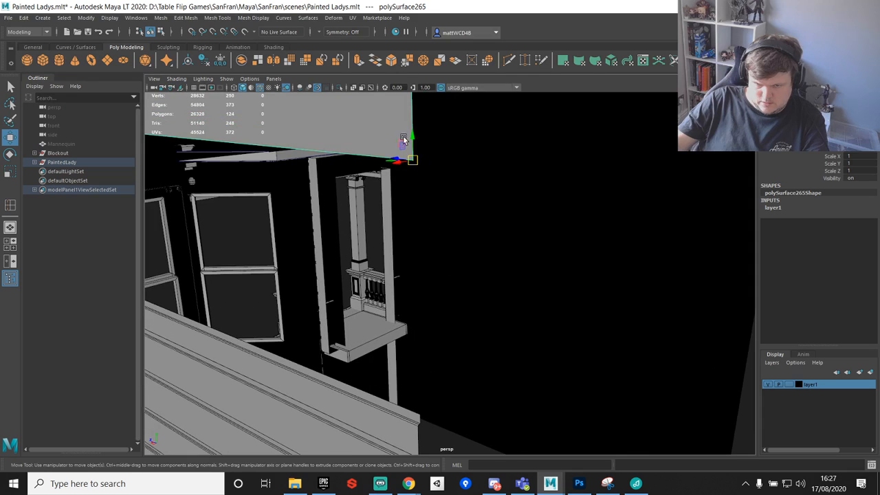
drag(410, 181, 419, 417)
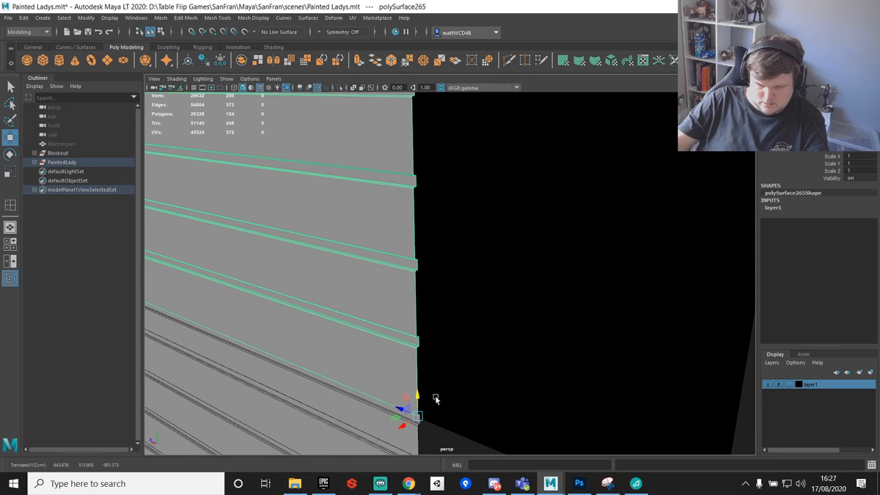
Step: Delete the siding copy's lowest board face and the lip faces beneath the next board
right_drag(408, 232, 408, 259)
key(Delete)
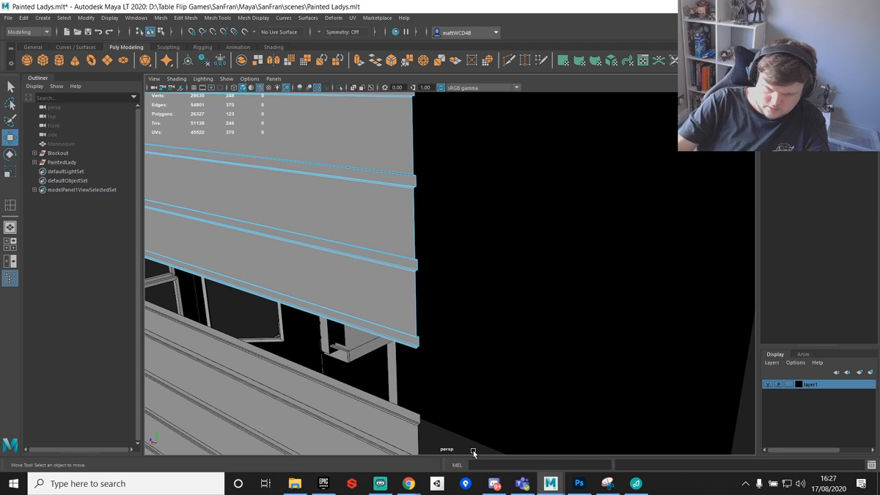
alt+drag(345, 388, 410, 253)
click(411, 253)
right_drag(412, 256, 421, 272)
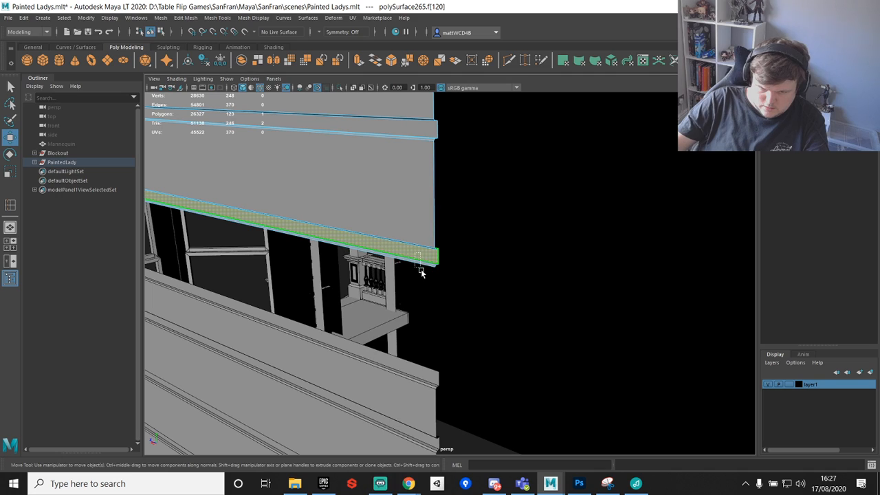
key(Delete)
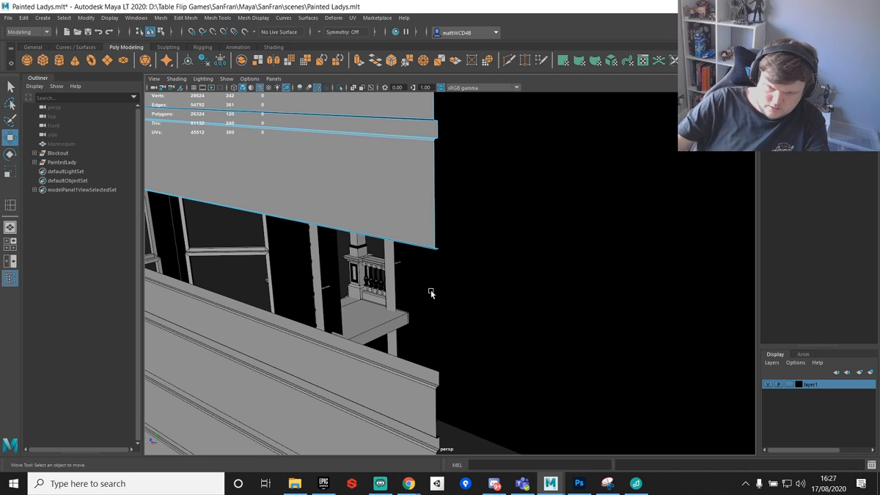
Step: Put the trimmed copy's pivot on its new bottom corner and snap it down onto the top edge of the original siding
click(409, 246)
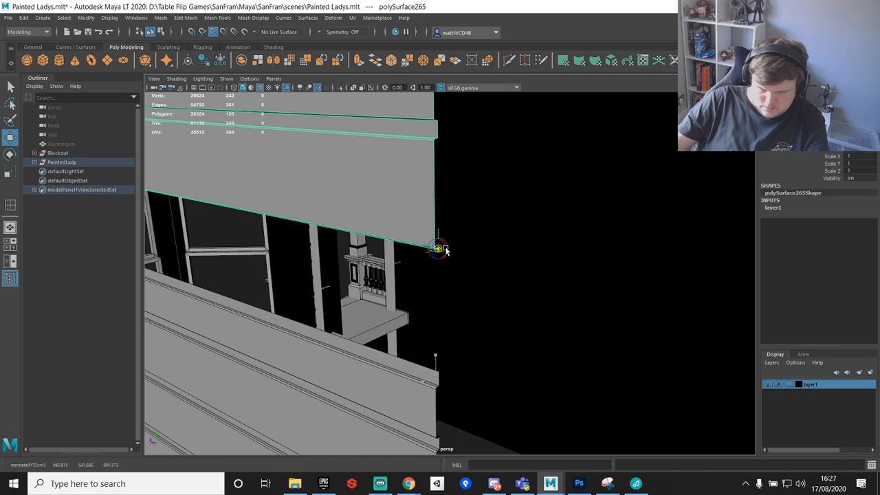
drag(443, 237, 438, 371)
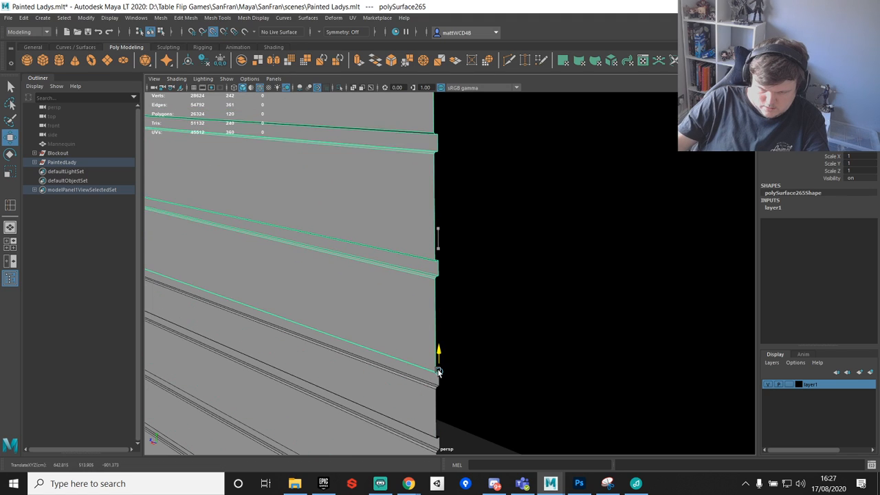
scroll(527, 276, down, 5)
click(506, 284)
scroll(504, 284, down, 5)
alt+drag(508, 275, 516, 235)
scroll(465, 251, up, 5)
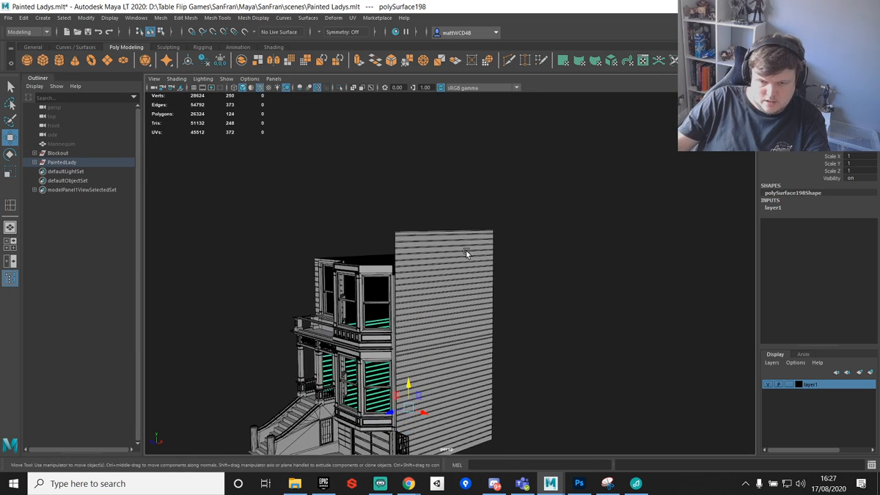
Step: Delete the upper siding's board faces that rise above the front wall, keeping the board that crosses the roofline
click(412, 231)
key(f)
scroll(440, 283, down, 5)
alt+drag(440, 282, 545, 293)
scroll(553, 256, up, 5)
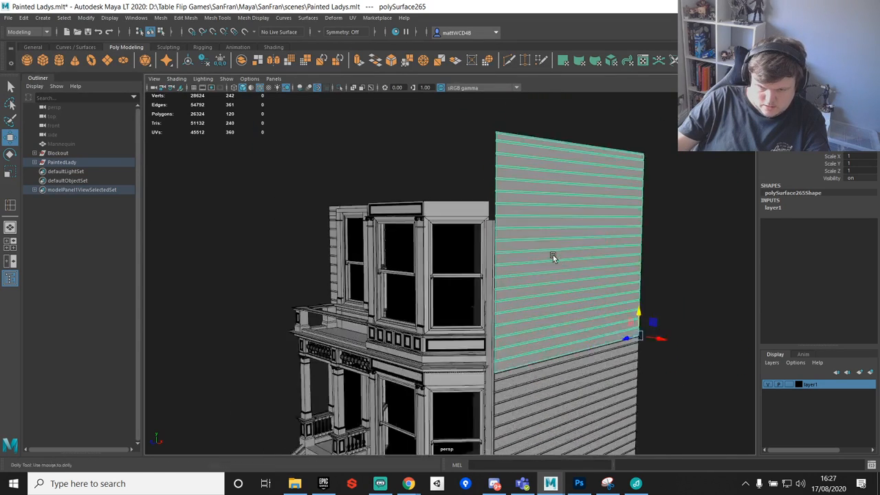
alt+drag(552, 255, 467, 214)
drag(337, 157, 702, 265)
key(Delete)
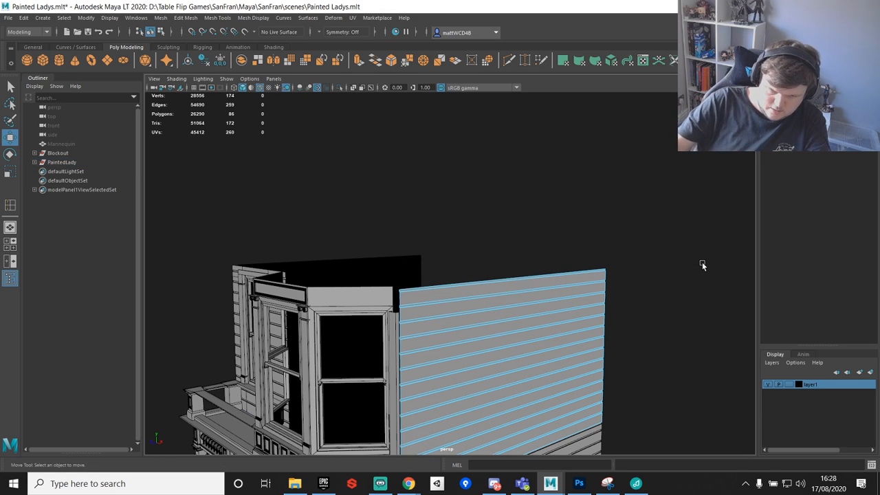
scroll(512, 321, up, 6)
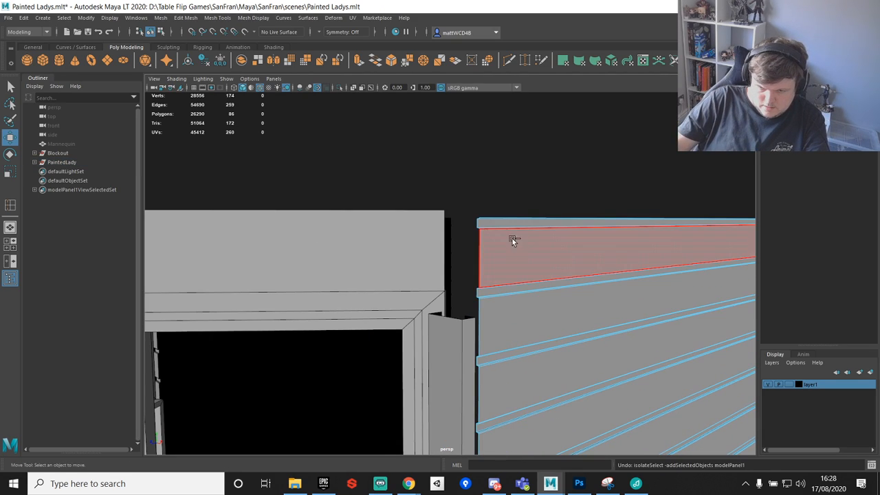
key(ctrl+z)
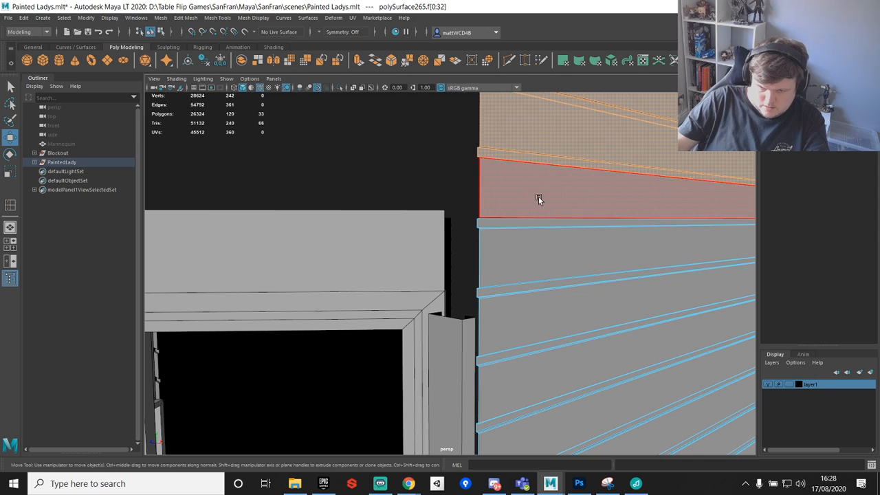
key(Delete)
Step: Snap the upper siding's top edge down to the height of the house's roof edge and return to object mode
right_drag(538, 196, 535, 166)
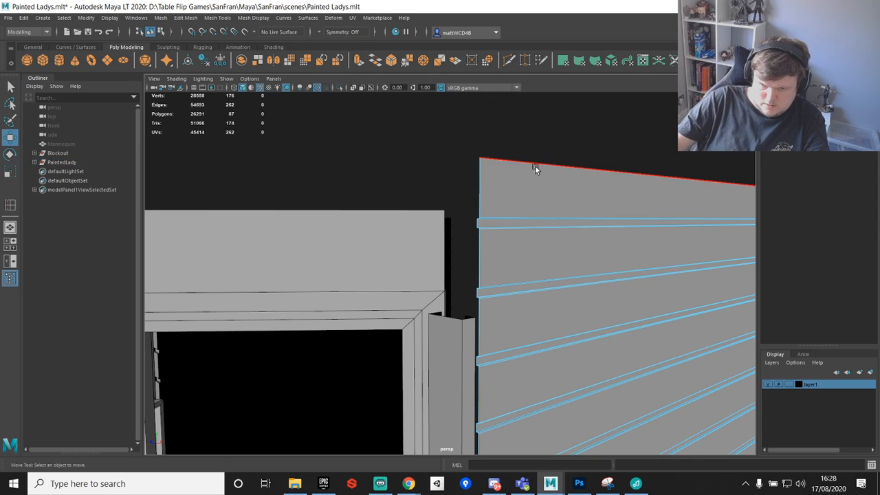
click(535, 166)
scroll(581, 215, down, 4)
alt+drag(581, 216, 575, 217)
key(v)
drag(690, 184, 530, 226)
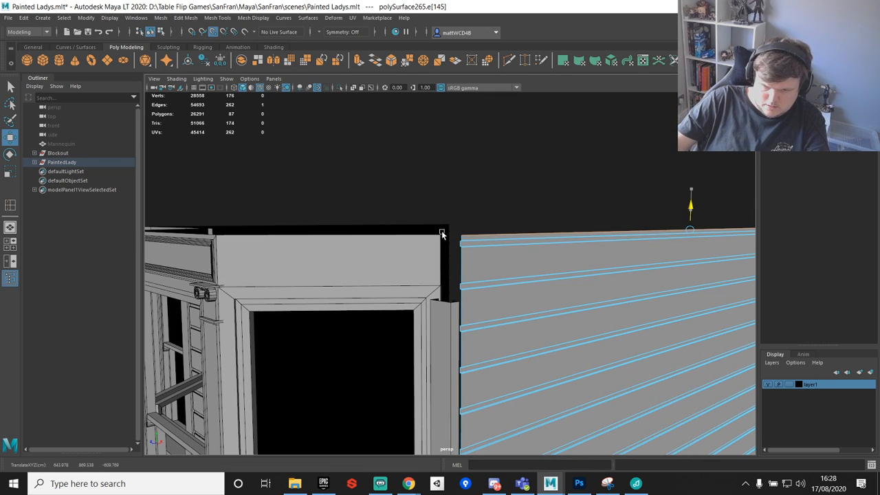
key(q)
right_drag(520, 236, 552, 203)
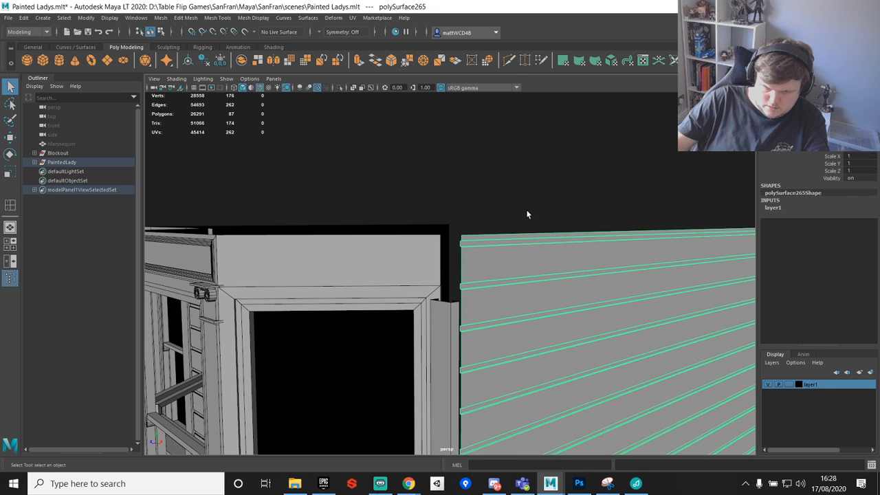
Step: Duplicate the narrow siding strip between the bay window and the corner board and move the copy up
click(526, 210)
scroll(528, 234, down, 8)
alt+drag(530, 274, 584, 274)
scroll(450, 271, up, 10)
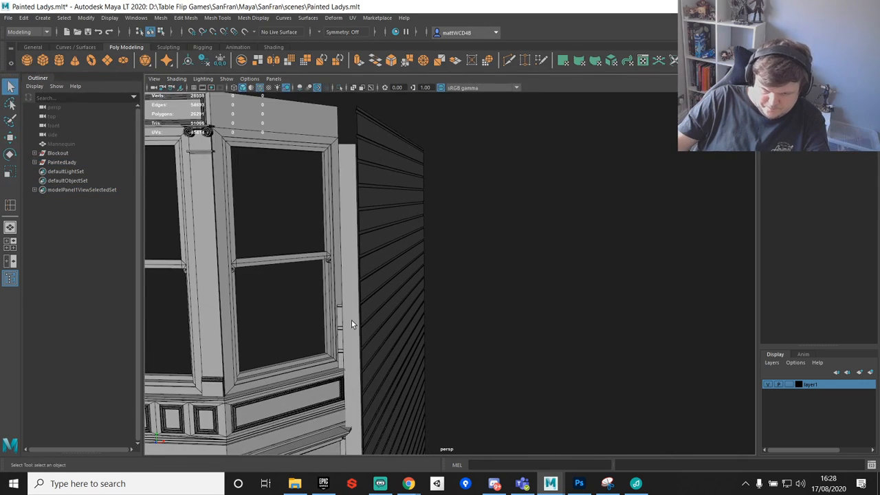
click(435, 251)
key(w)
scroll(435, 251, down, 4)
alt+middle_drag(446, 263, 447, 300)
key(ctrl+d)
drag(447, 299, 448, 176)
Step: Isolate the copied strip to set its pivot at the bottom corner, and snap the strip onto the one below
scroll(448, 213, up, 5)
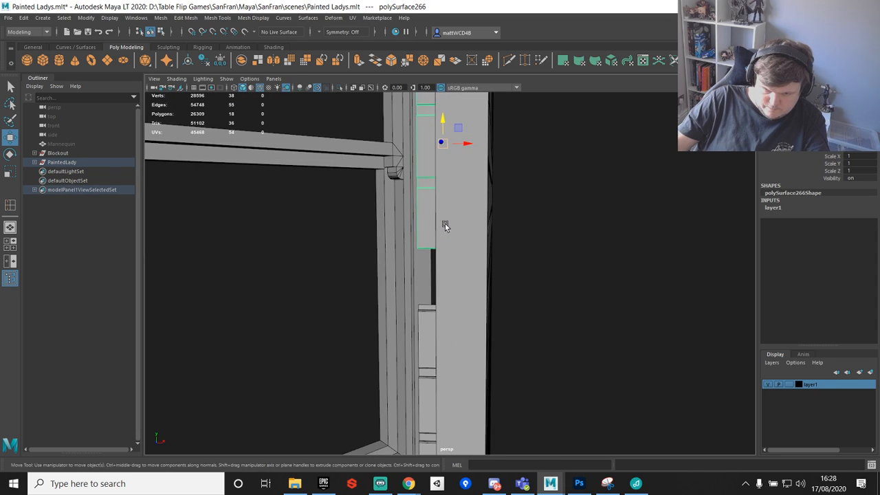
click(339, 89)
alt+drag(510, 238, 313, 158)
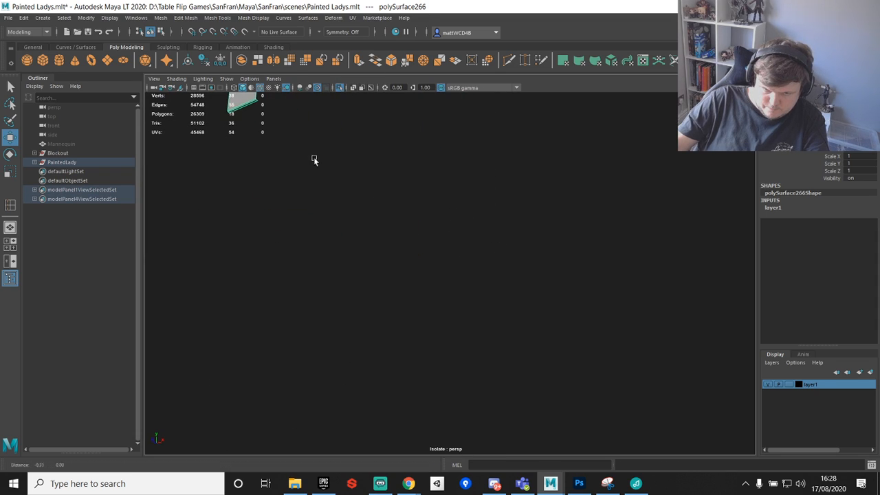
alt+middle_drag(313, 158, 382, 221)
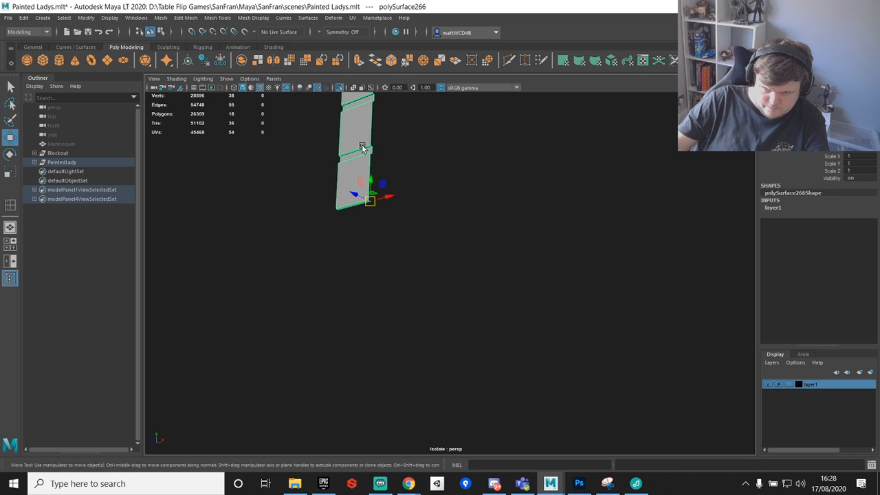
click(339, 89)
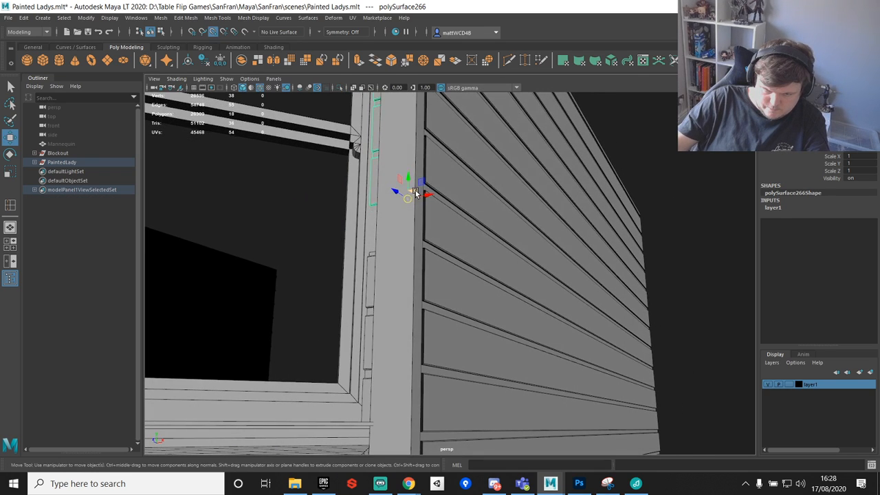
alt+middle_drag(432, 172, 434, 259)
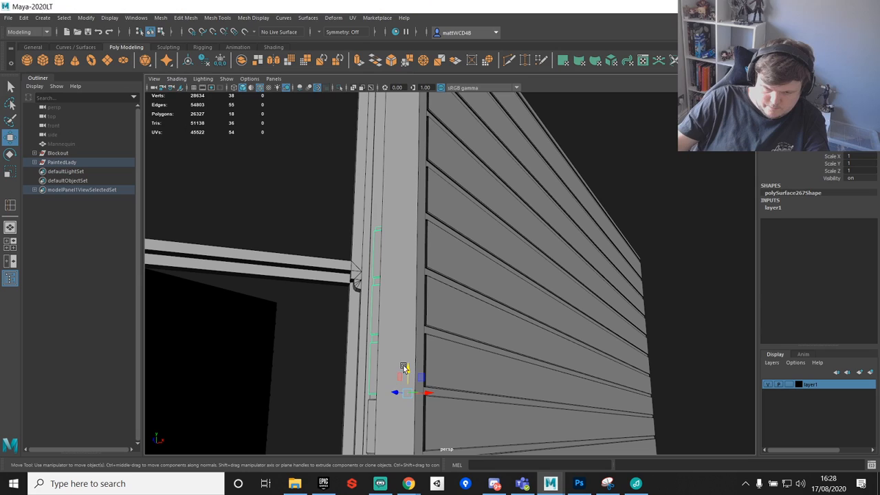
Step: Stack further copies of the narrow siding strip upward beside the bay window until they pass the roof edge
drag(404, 367, 391, 217)
alt+middle_drag(429, 148, 435, 224)
key(ctrl+d)
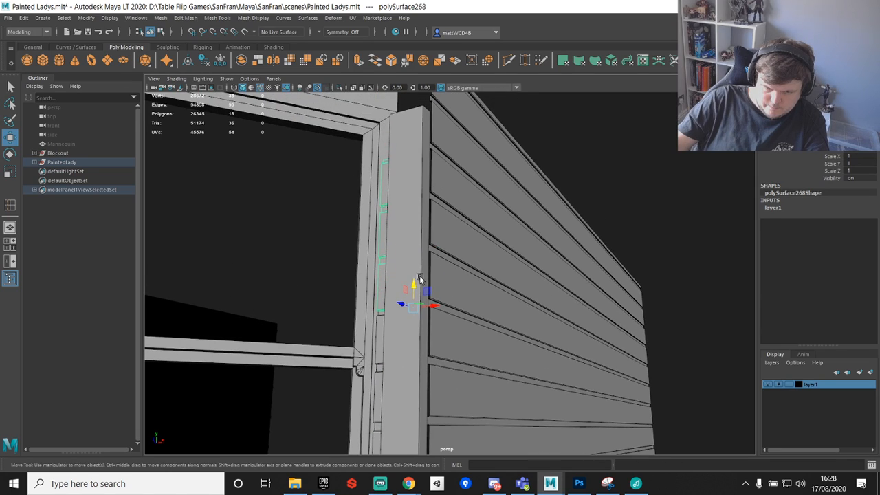
mouse_move(416, 281)
mouse_down()
mouse_move(400, 175)
mouse_move(431, 158)
mouse_move(444, 229)
mouse_move(412, 270)
mouse_up()
key(q)
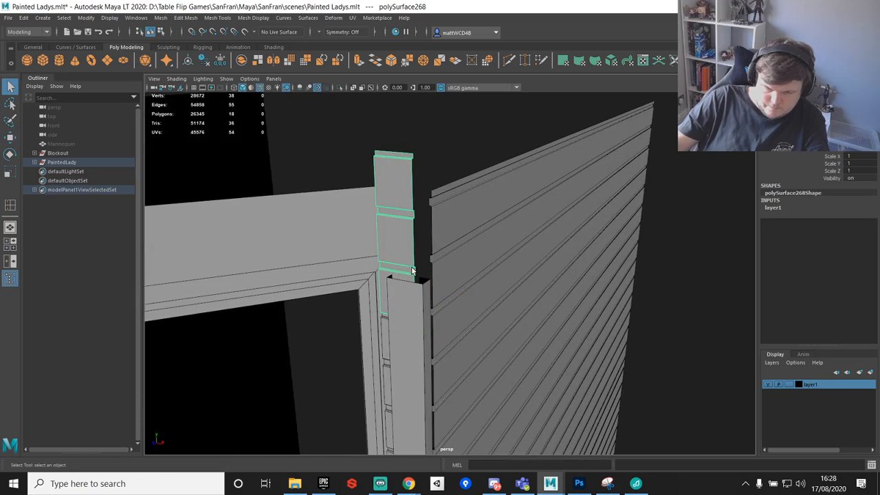
Step: Raise the top vertices of the corner board beside the bay window to the top of the side wall siding
click(412, 313)
alt+drag(412, 312, 475, 151)
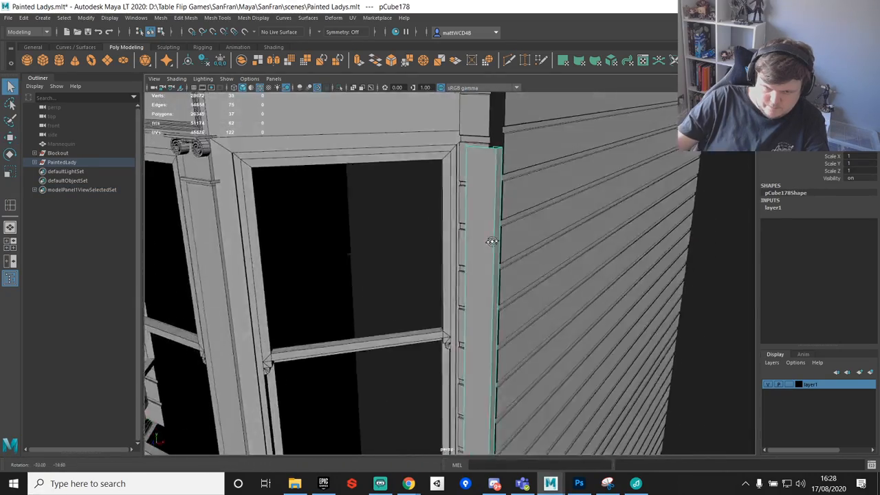
right_drag(475, 151, 424, 147)
alt+middle_drag(527, 146, 517, 193)
drag(548, 253, 548, 252)
alt+drag(547, 251, 499, 199)
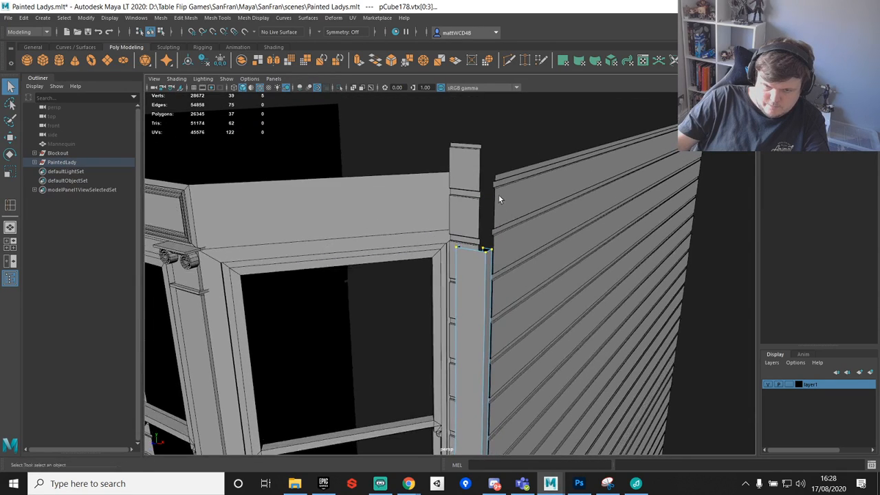
drag(471, 227, 488, 175)
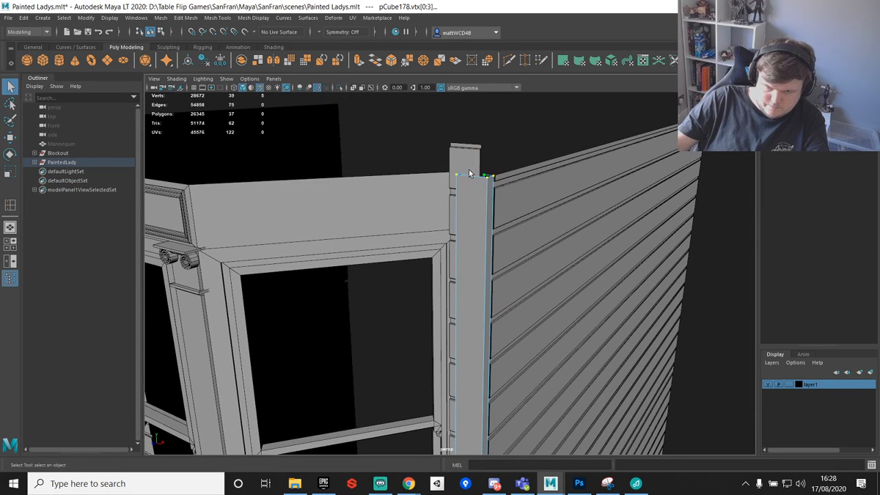
Step: Delete the projecting lip faces at the top of the uppermost narrow siding strip beside the bay window
click(465, 154)
right_drag(465, 154, 465, 170)
drag(438, 106, 516, 146)
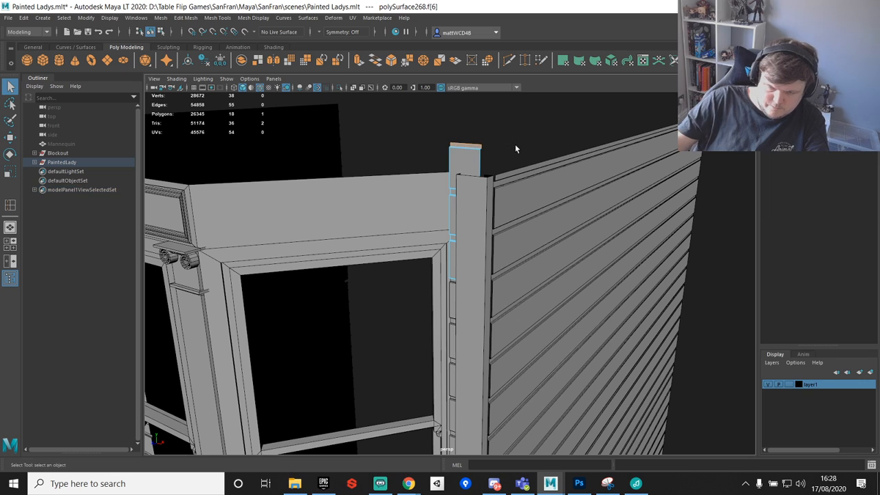
key(Delete)
alt+middle_drag(494, 156, 482, 248)
scroll(482, 248, up, 6)
alt+middle_drag(514, 220, 501, 281)
scroll(505, 274, up, 3)
click(514, 251)
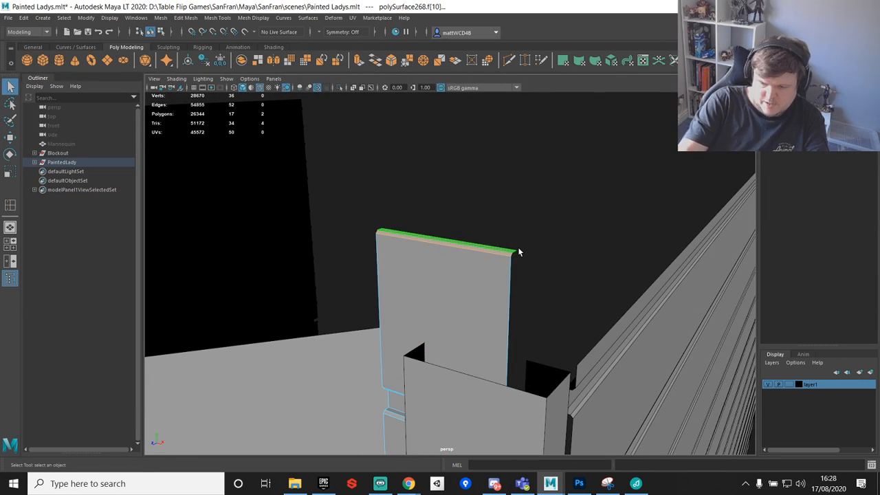
key(Delete)
Step: Snap the top vertices of the uppermost narrow siding strip down to the roof edge beside the corner board
right_drag(500, 232, 387, 234)
drag(549, 218, 350, 281)
key(w)
scroll(464, 306, down, 5)
alt+drag(463, 305, 528, 173)
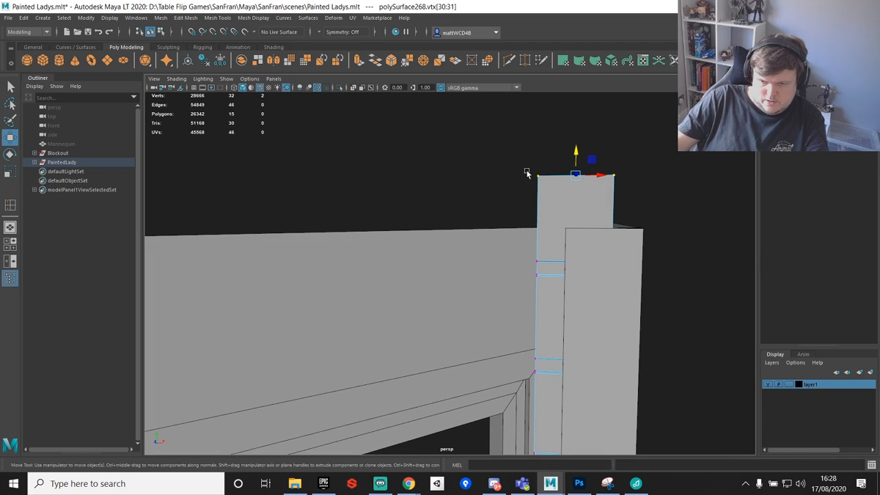
key(v)
drag(576, 153, 578, 154)
right_drag(555, 262, 587, 234)
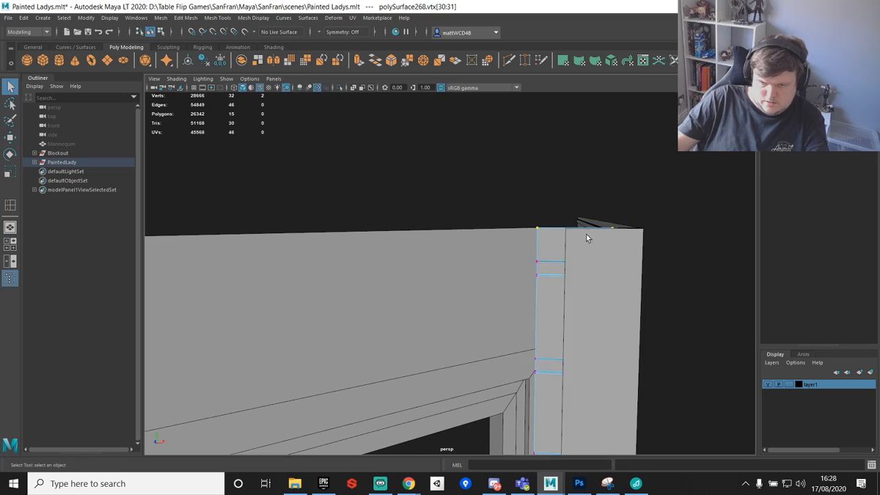
click(652, 210)
Step: Examine the house's front and side walls, bay window, balcony and upper storey roof edge
scroll(681, 197, down, 8)
alt+middle_drag(458, 254, 534, 236)
alt+drag(533, 235, 462, 302)
alt+middle_drag(462, 302, 477, 280)
scroll(477, 279, down, 5)
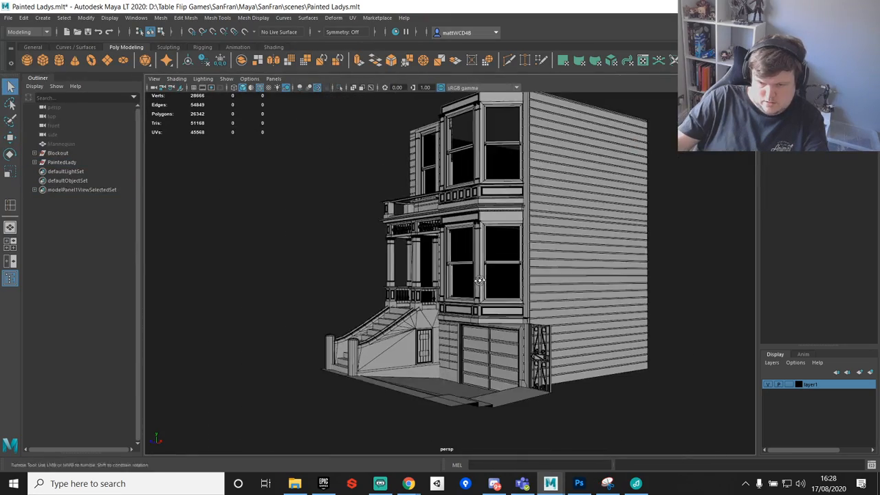
alt+drag(480, 279, 452, 330)
scroll(453, 330, up, 5)
scroll(452, 330, up, 3)
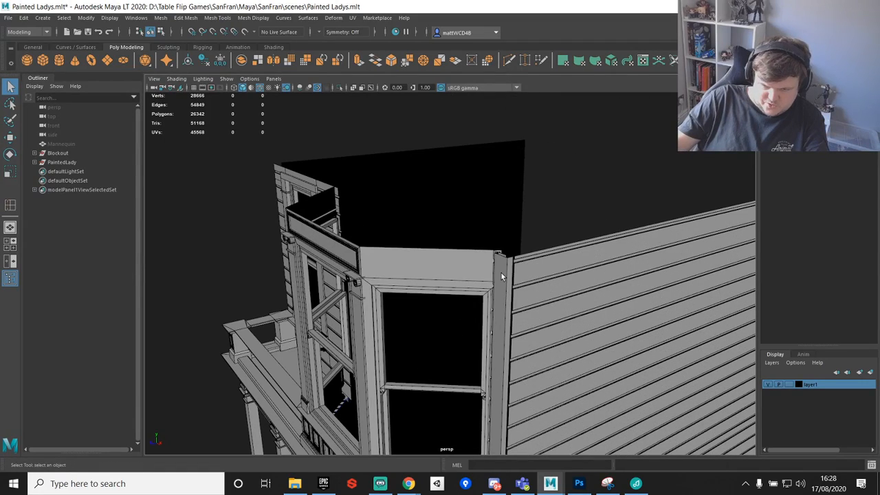
alt+drag(376, 309, 421, 304)
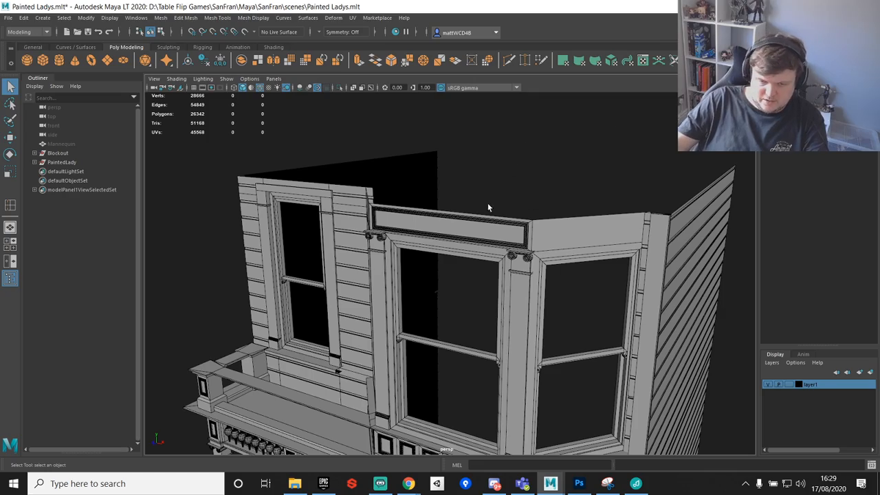
alt+middle_drag(385, 241, 445, 269)
scroll(445, 269, up, 5)
alt+drag(446, 269, 490, 235)
scroll(490, 241, down, 5)
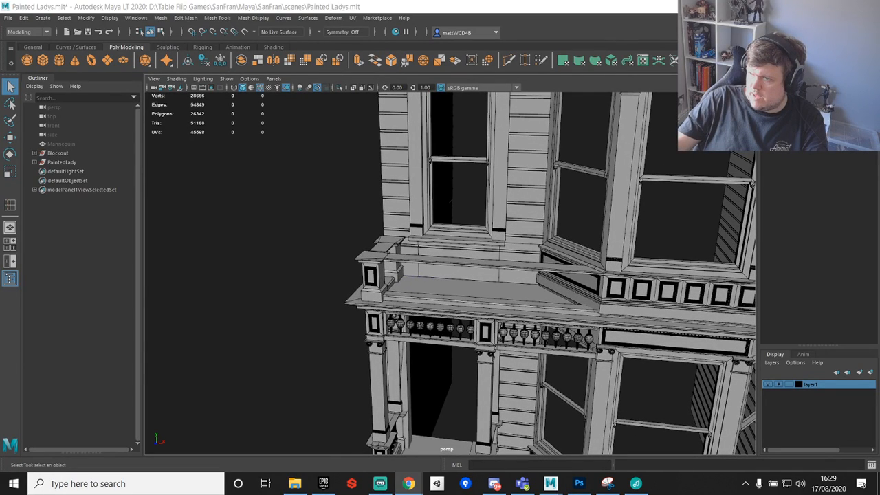
alt+drag(278, 154, 439, 224)
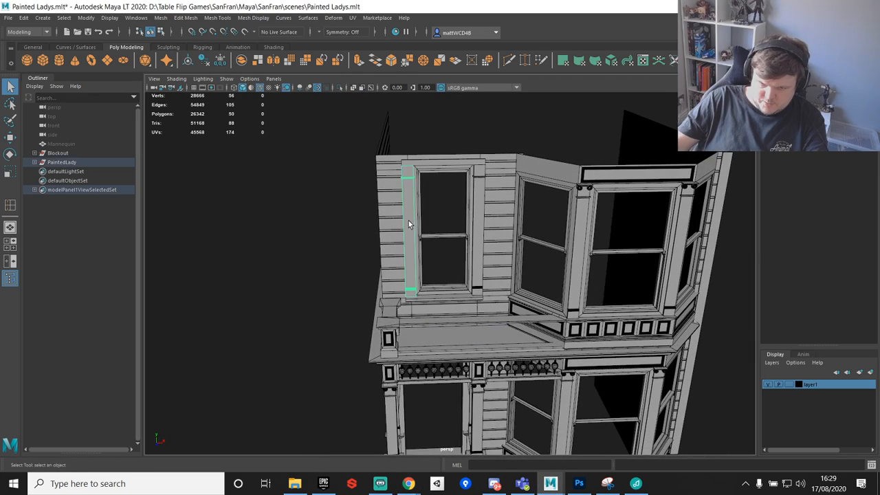
Step: Duplicate the trim board beside the upper storey window above the balcony and move the copy out to the house corner
click(408, 221)
scroll(487, 274, up, 10)
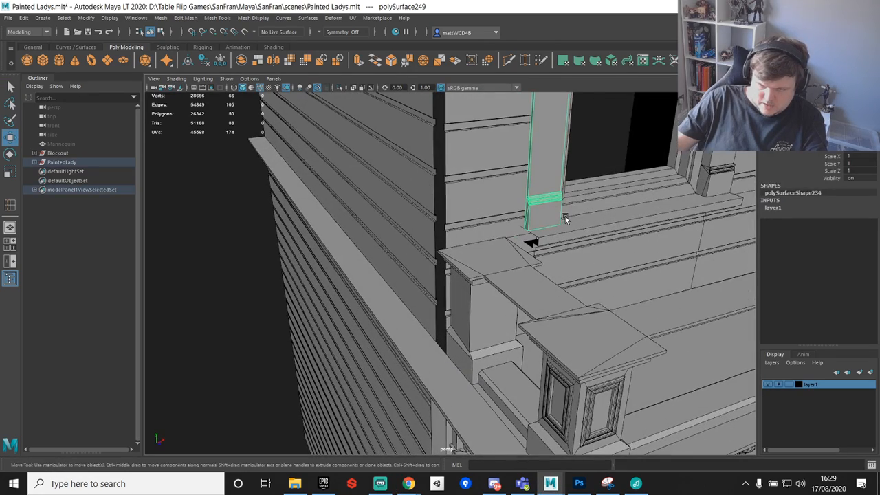
alt+middle_drag(555, 174, 550, 210)
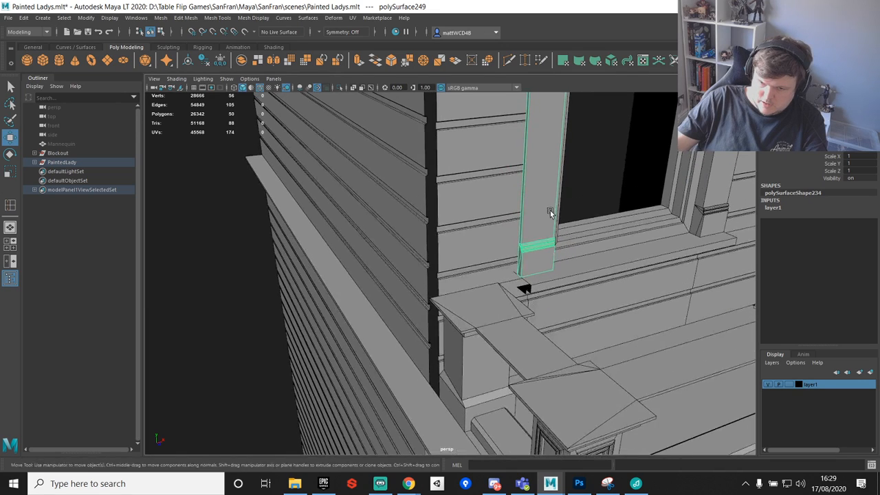
scroll(569, 162, down, 5)
alt+middle_drag(572, 162, 548, 236)
shift+drag(493, 222, 407, 275)
Step: Set the copied board's pivot at its bottom corner and snap the board onto the ledge at the house corner
key(d)
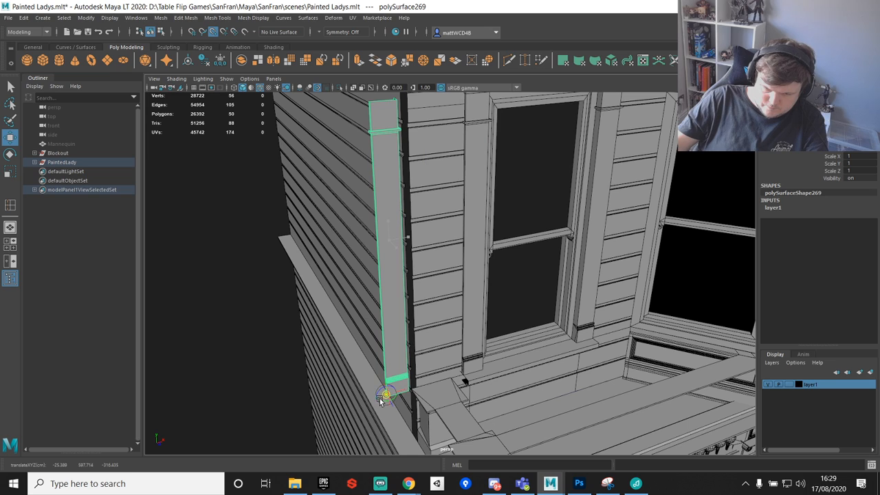
alt+middle_drag(422, 398, 456, 325)
scroll(456, 325, up, 6)
key(v)
drag(434, 369, 496, 426)
alt+middle_drag(533, 423, 473, 269)
drag(487, 222, 512, 297)
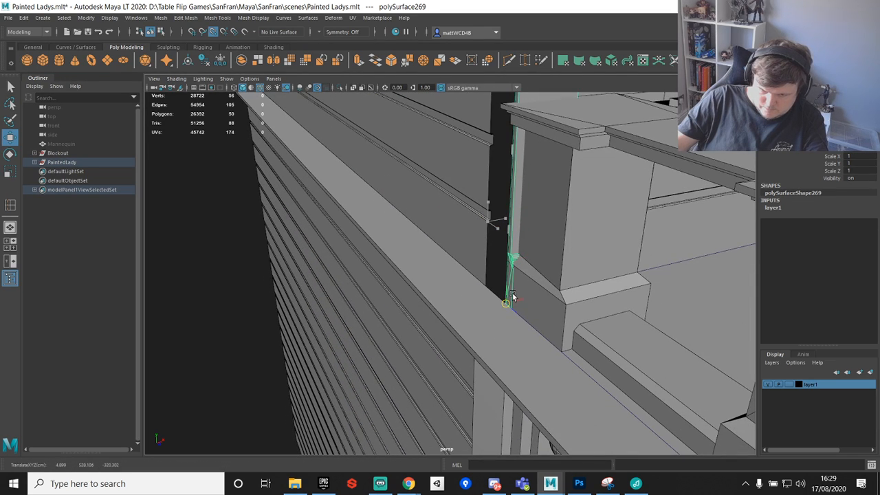
alt+middle_drag(525, 98, 511, 289)
alt+drag(604, 292, 548, 255)
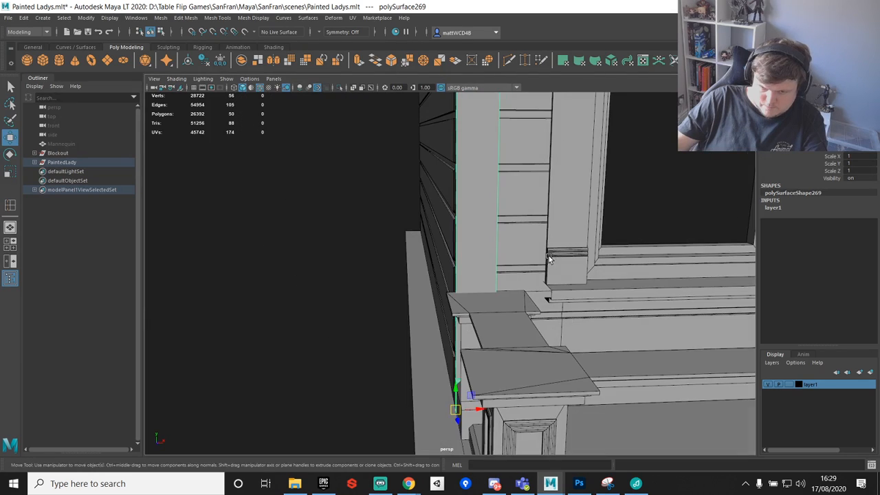
alt+middle_drag(509, 240, 513, 331)
scroll(513, 331, down, 2)
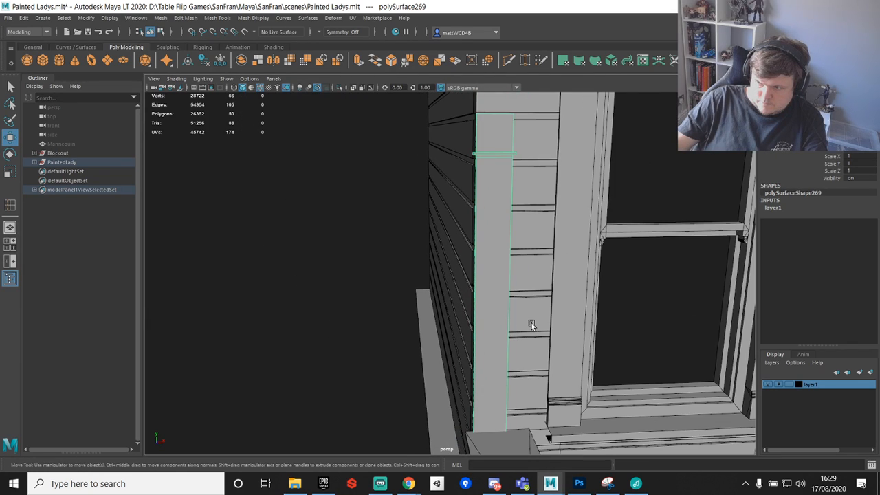
Step: Select the back edges of the copied board's side face and move them to widen the board toward the side wall siding
alt+drag(520, 347, 571, 356)
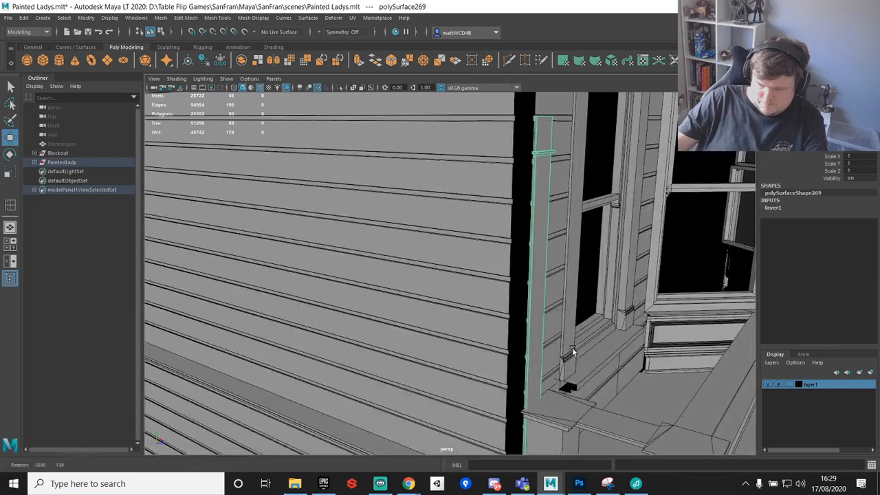
alt+middle_drag(572, 392, 529, 238)
scroll(526, 241, up, 3)
alt+drag(510, 322, 514, 346)
alt+drag(478, 280, 489, 265)
key(q)
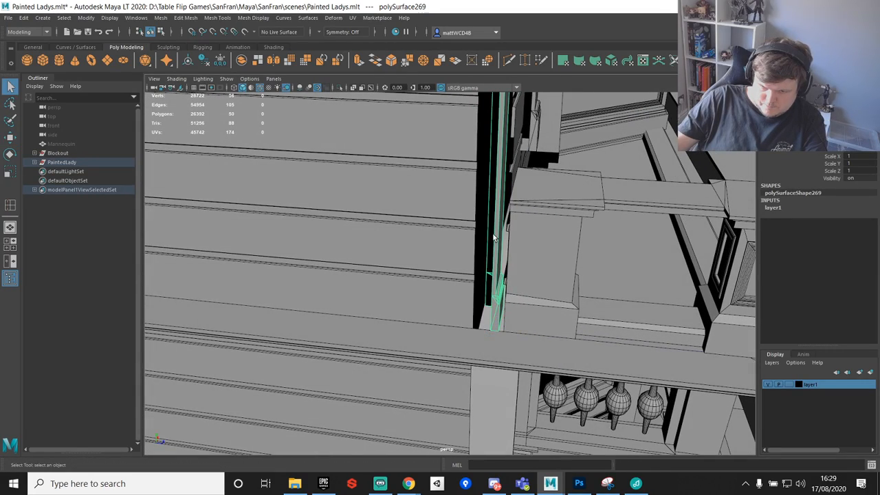
right_drag(495, 242, 497, 210)
alt+drag(502, 225, 503, 354)
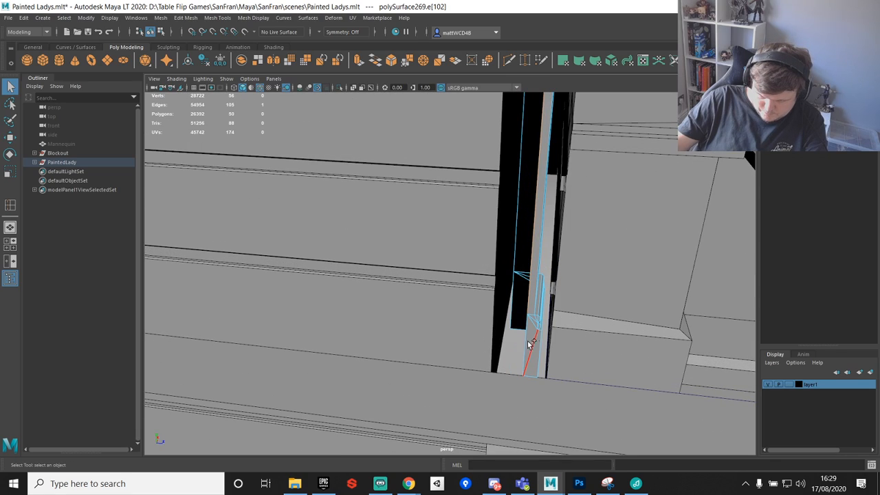
scroll(527, 343, down, 5)
alt+middle_drag(499, 114, 486, 310)
scroll(485, 309, up, 5)
scroll(486, 309, up, 5)
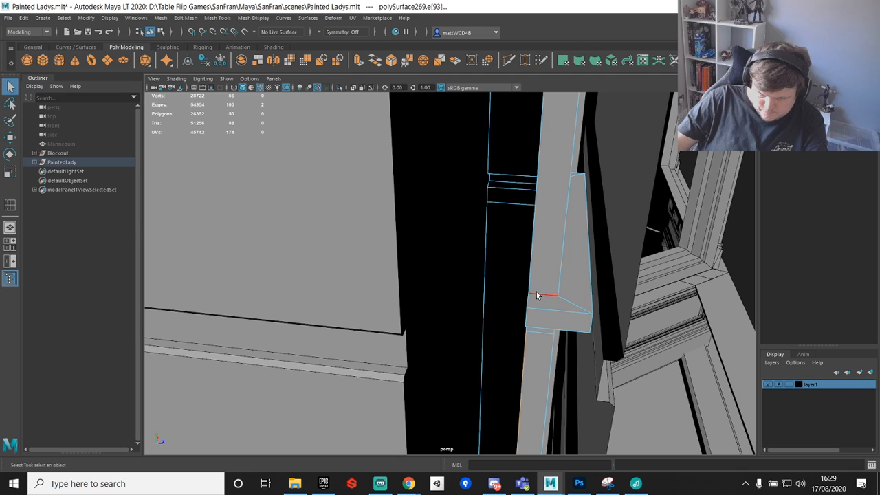
alt+drag(548, 281, 479, 292)
alt+drag(494, 322, 528, 292)
key(w)
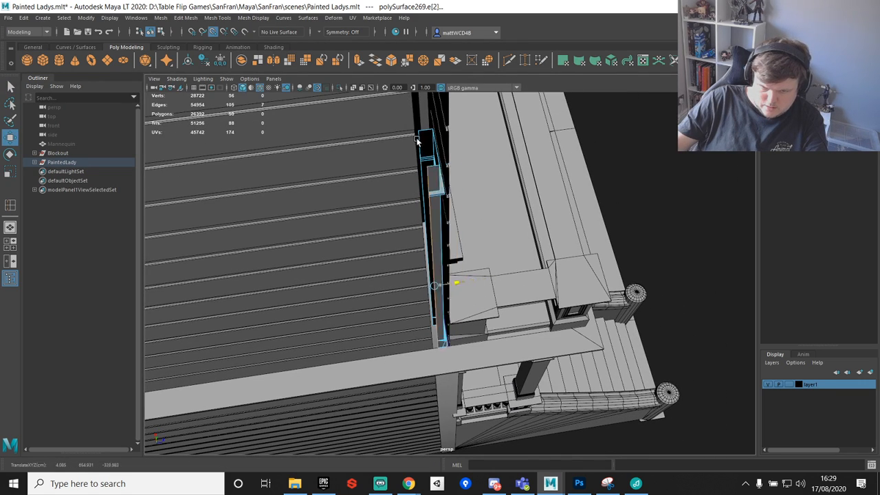
drag(416, 136, 450, 232)
alt+middle_drag(450, 232, 375, 146)
key(q)
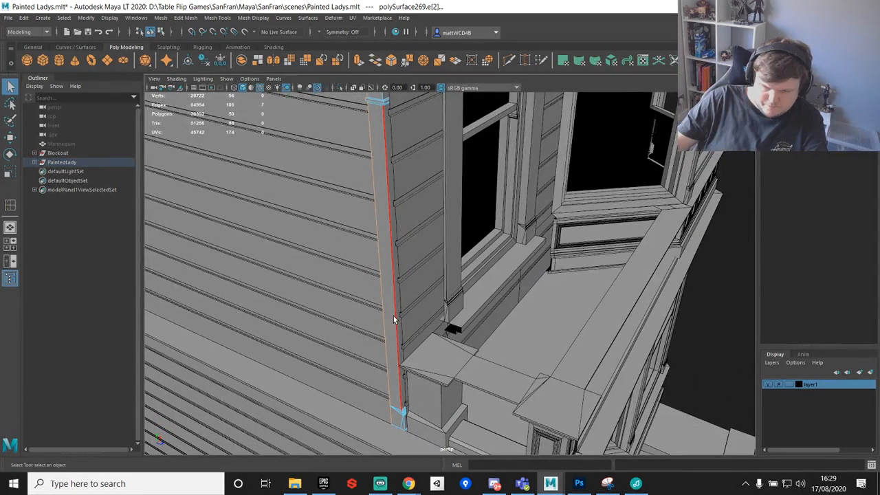
Step: Shift the whole corner board slightly outward toward the front of the house
right_drag(381, 221, 414, 192)
key(w)
alt+middle_drag(435, 392, 447, 359)
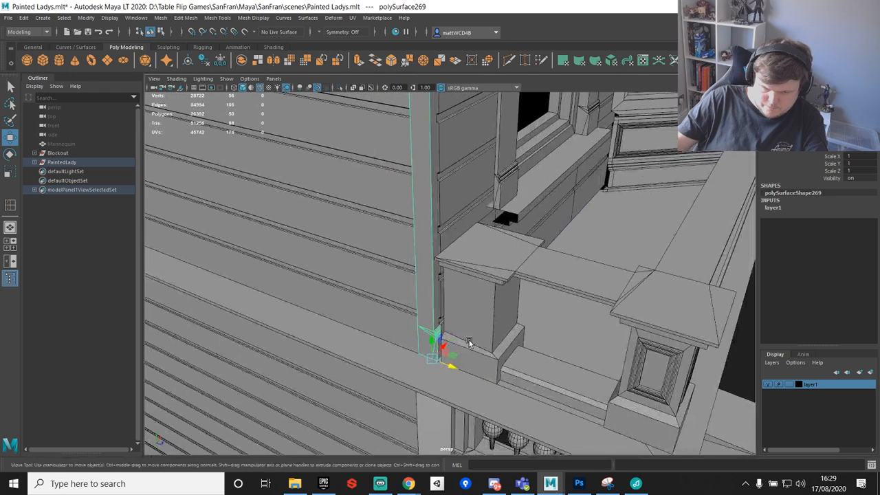
drag(451, 367, 460, 375)
key(q)
Step: Raise the corner board's bottom vertices and moulding band above the balcony railing post
alt+drag(456, 334, 440, 298)
alt+middle_drag(439, 298, 421, 110)
scroll(466, 228, up, 1)
right_drag(469, 232, 407, 242)
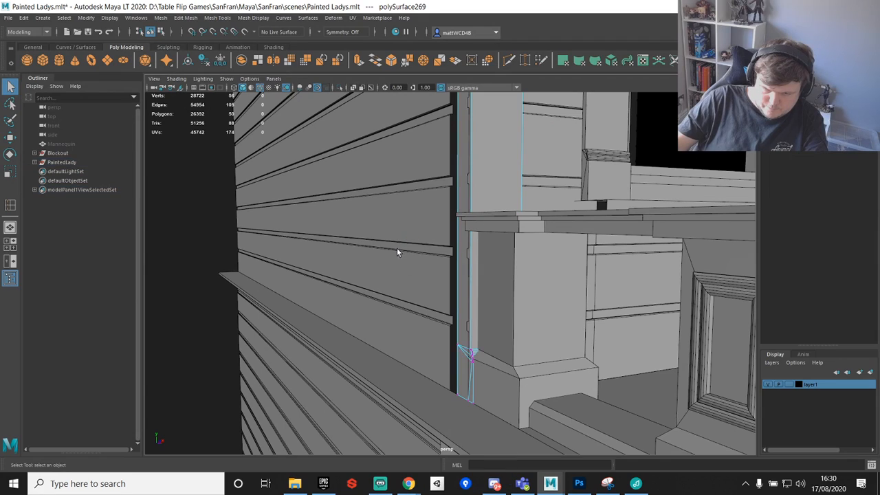
drag(397, 246, 664, 456)
scroll(474, 226, up, 1)
key(w)
drag(497, 361, 479, 139)
Step: Delete the upper moulding band and top section faces of the corner board
alt+drag(562, 177, 444, 195)
key(q)
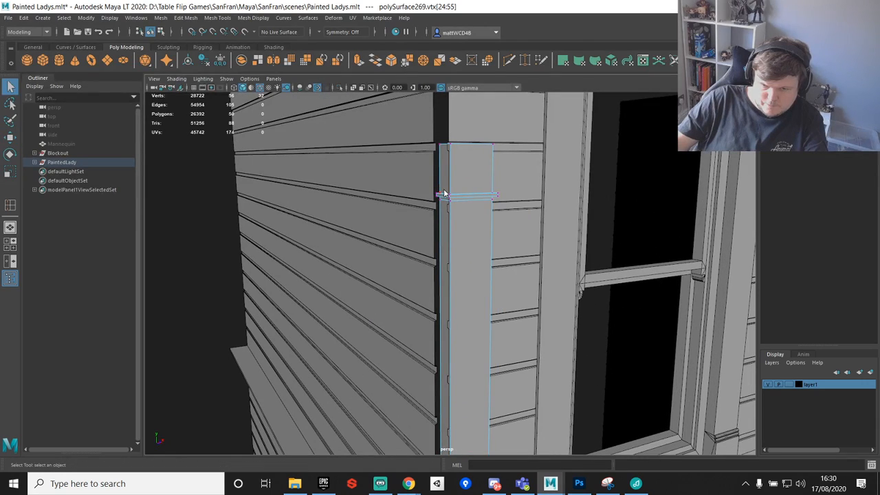
right_drag(444, 193, 444, 220)
drag(415, 111, 539, 218)
ctrl+drag(367, 260, 548, 313)
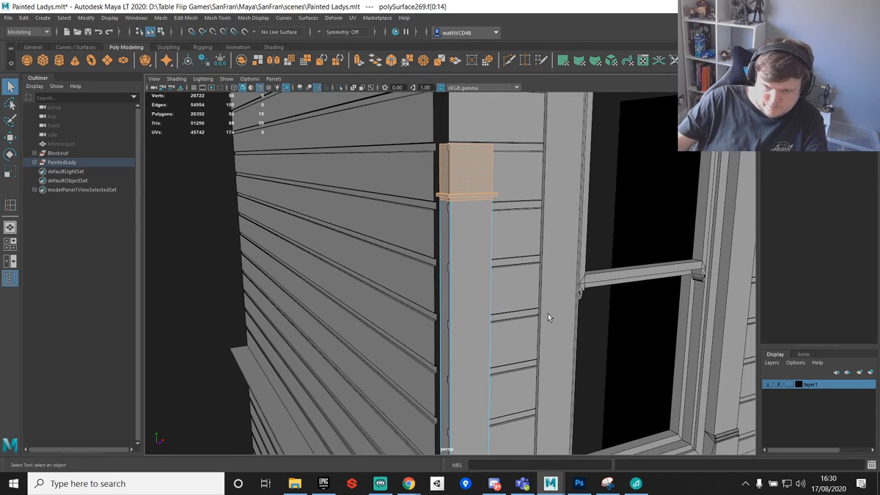
key(Delete)
Step: Raise the open top vertices of the corner board to the roof edge of the upper storey
right_drag(476, 232, 450, 211)
drag(372, 149, 554, 266)
alt+right_drag(554, 267, 460, 206)
key(w)
alt+middle_drag(458, 202, 459, 273)
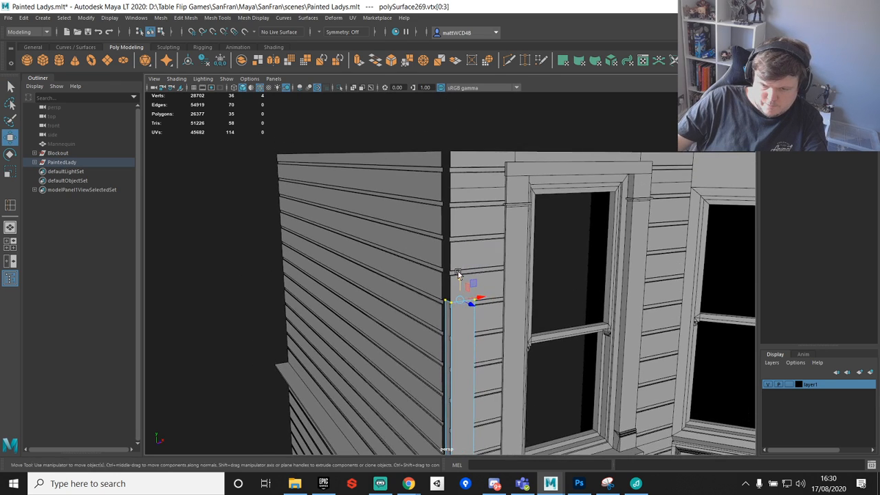
drag(458, 273, 458, 146)
Step: Extrude the corner board's bottom edges down behind the balcony post to the ledge
alt+drag(638, 256, 544, 343)
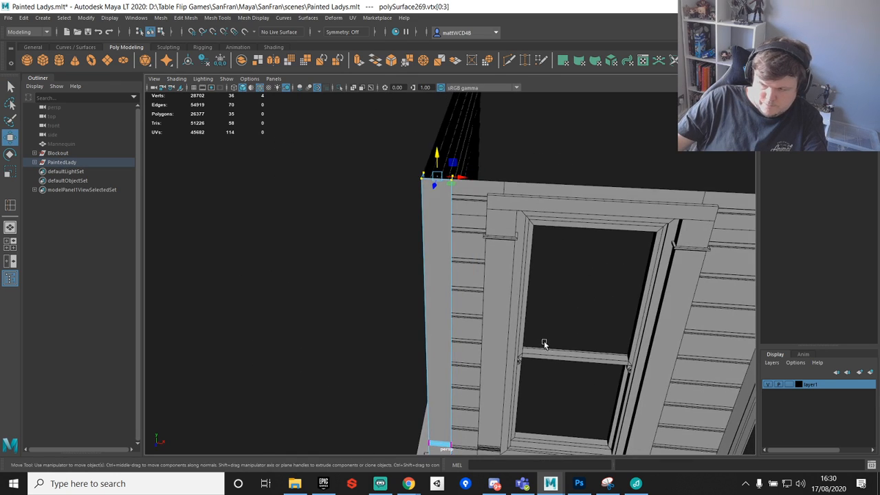
alt+drag(554, 308, 598, 298)
alt+right_drag(599, 298, 470, 371)
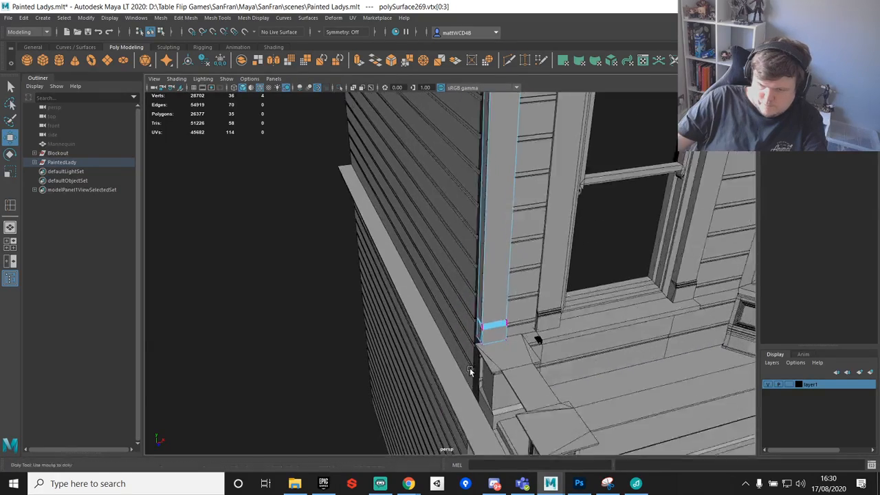
alt+drag(470, 368, 496, 268)
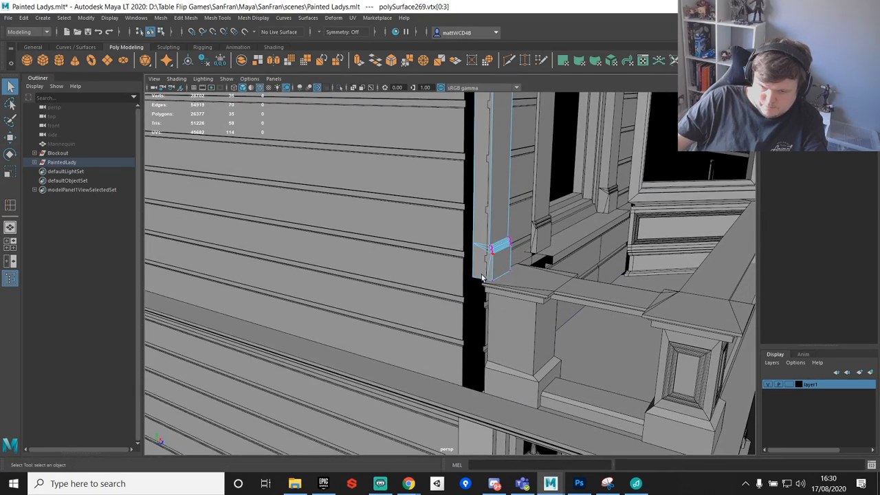
click(480, 278)
shift+right_drag(495, 283, 491, 251)
drag(490, 250, 487, 391)
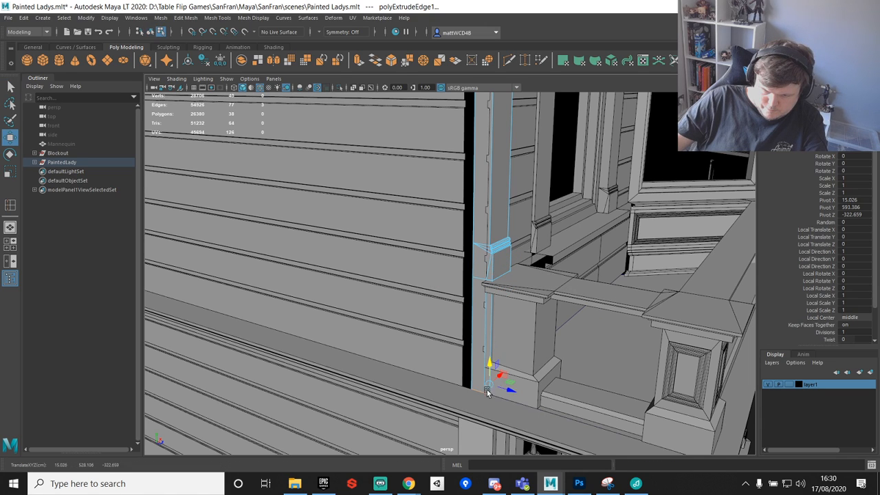
key(q)
right_drag(486, 233, 541, 200)
Step: Examine the gap between the side wall siding and the new corner board above the ledge
alt+drag(584, 238, 514, 250)
scroll(542, 217, down, 3)
alt+middle_drag(542, 217, 499, 314)
alt+drag(499, 315, 567, 382)
alt+middle_drag(567, 382, 532, 236)
alt+drag(531, 236, 558, 237)
click(443, 229)
alt+drag(443, 228, 410, 232)
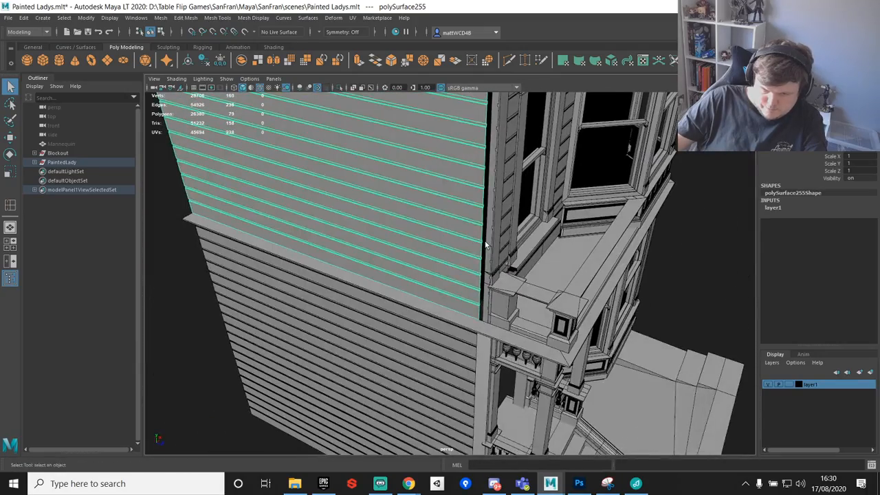
click(490, 234)
scroll(499, 265, up, 4)
scroll(500, 267, up, 5)
click(569, 253)
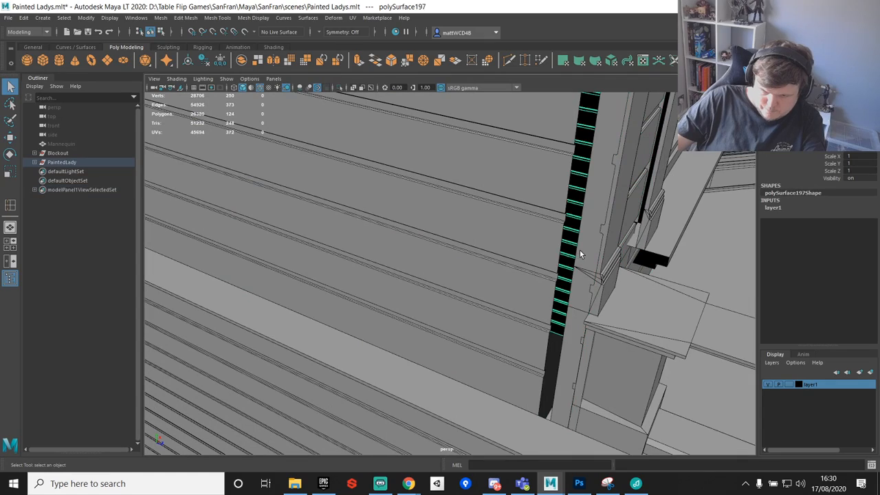
Step: Scale the corner board to 1.194 in Z so that it extends toward the side wall siding
click(581, 252)
key(e)
key(r)
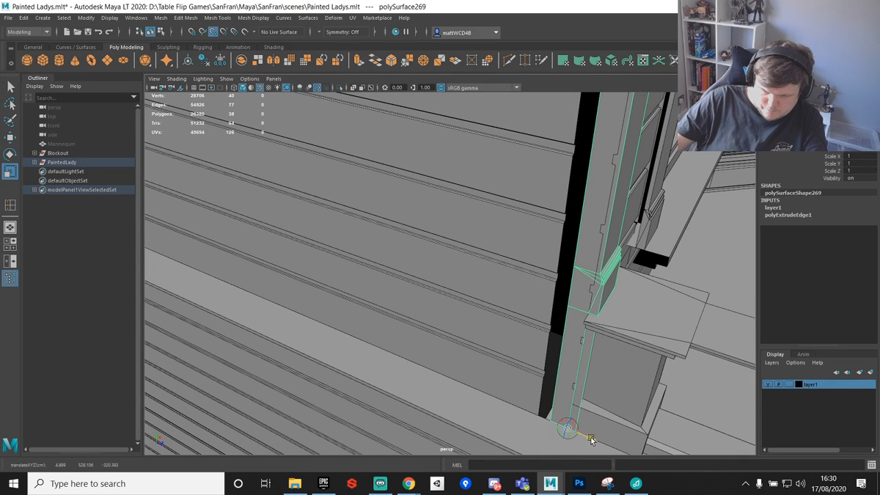
key(e)
key(r)
drag(574, 434, 568, 428)
key(w)
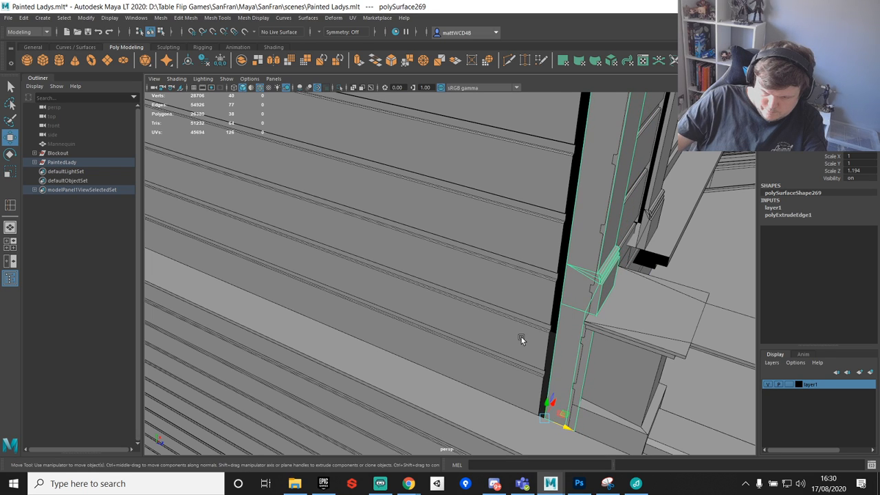
Step: Move the corner board's outer column of vertices outward past the side wall siding to widen the board
alt+drag(559, 353, 532, 289)
click(406, 202)
alt+drag(406, 202, 446, 282)
scroll(438, 276, up, 6)
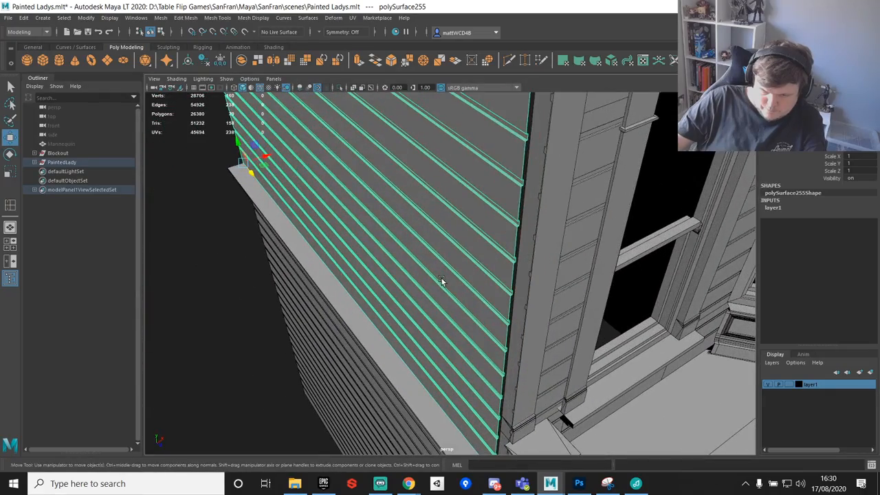
click(537, 352)
alt+middle_drag(587, 404, 540, 328)
alt+drag(540, 328, 492, 253)
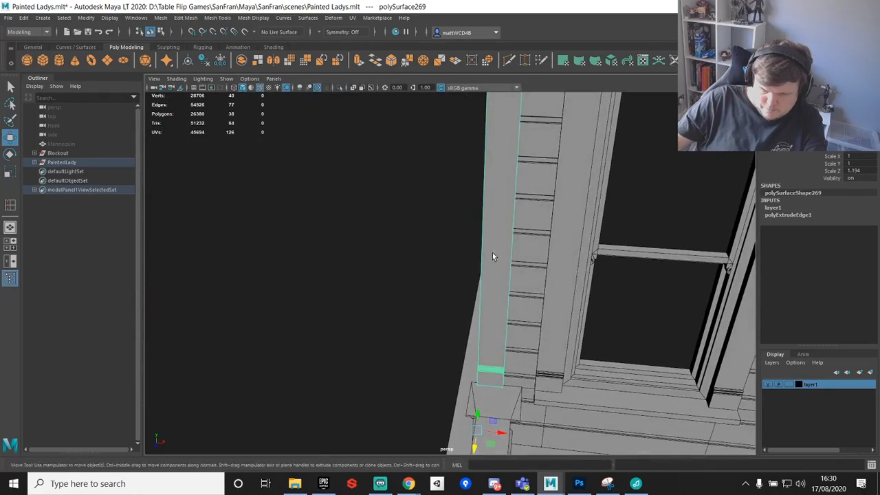
key(q)
right_drag(487, 212, 437, 204)
scroll(481, 234, down, 5)
alt+drag(491, 240, 482, 228)
drag(425, 107, 476, 457)
key(w)
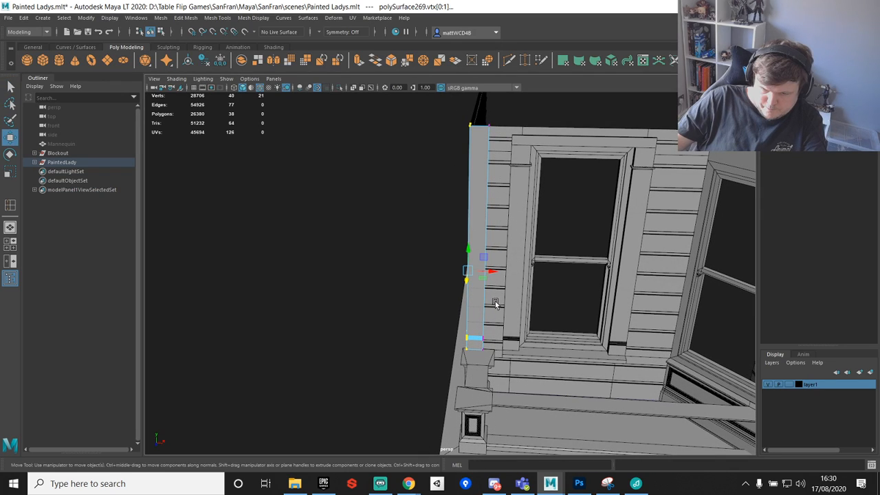
drag(493, 273, 465, 349)
key(v)
key(q)
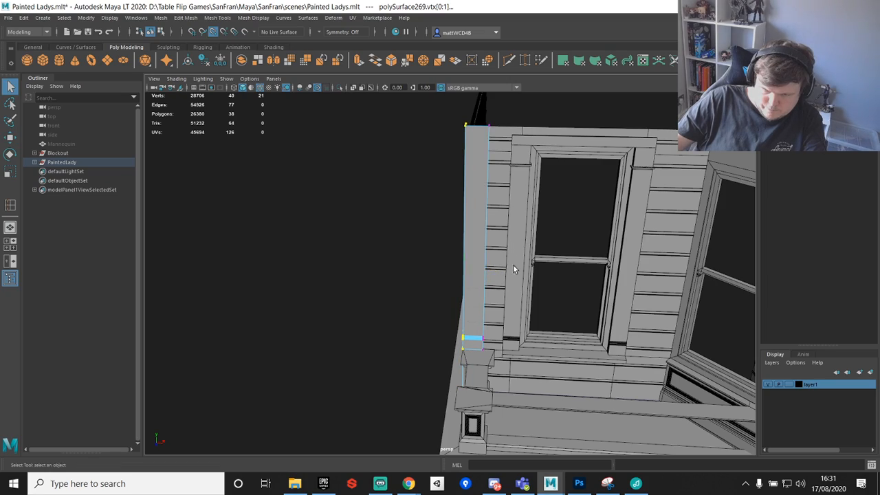
Step: Extrude the corner board's rear vertical edges inward to form a return closing the gap behind the side wall siding
alt+drag(512, 265, 528, 251)
click(528, 251)
alt+drag(546, 281, 510, 263)
right_drag(496, 246, 496, 199)
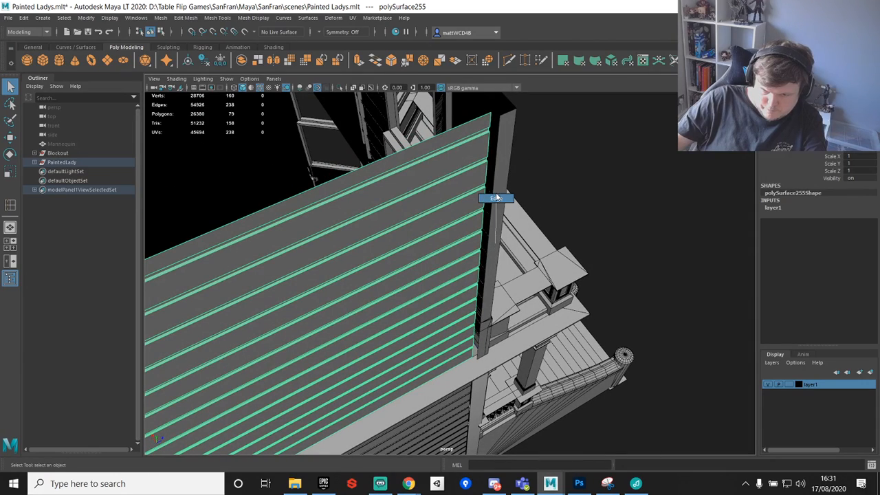
click(490, 201)
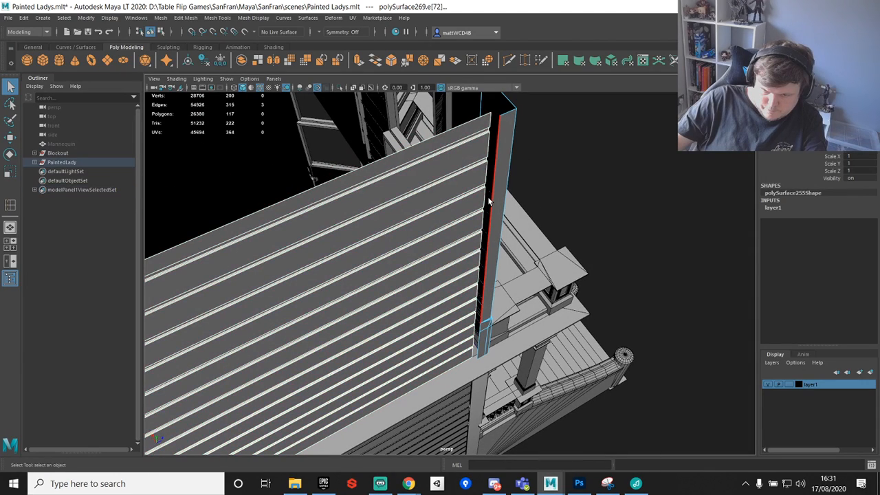
click(478, 343)
shift+right_drag(486, 257, 485, 280)
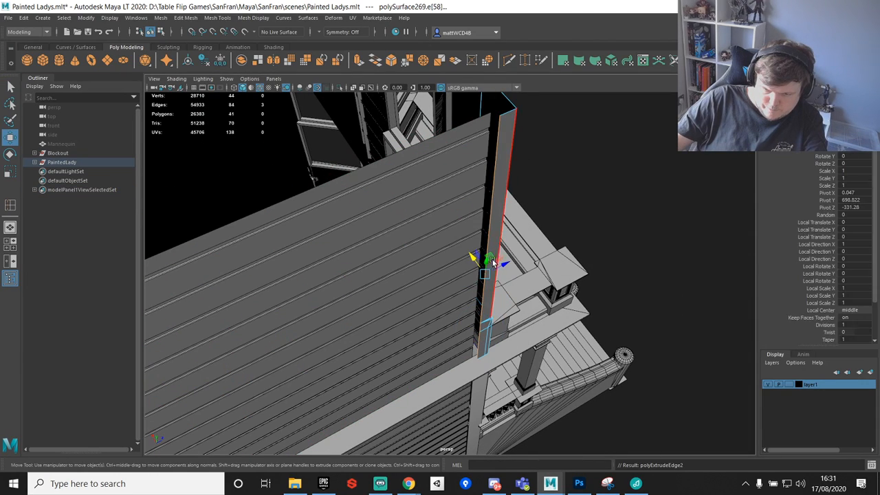
drag(490, 133, 482, 113)
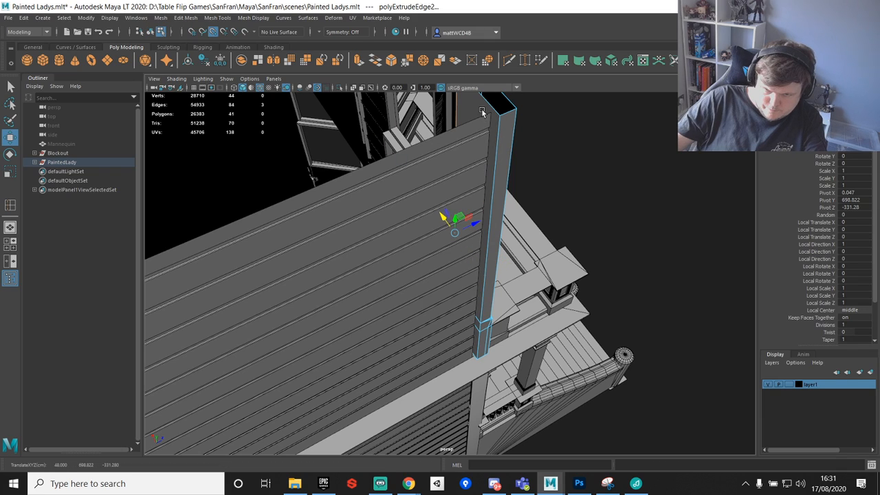
drag(442, 218, 466, 246)
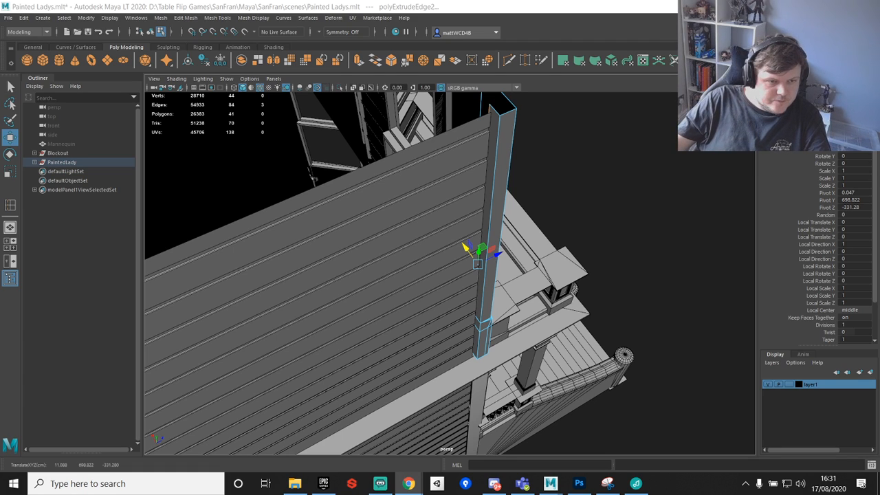
Step: Move the front end vertices of the upper side wall siding forward to meet the corner board
mouse_move(520, 208)
alt+mouse_down()
mouse_move(554, 213)
mouse_move(570, 202)
mouse_move(535, 209)
alt+mouse_up()
key(F8)
click(498, 167)
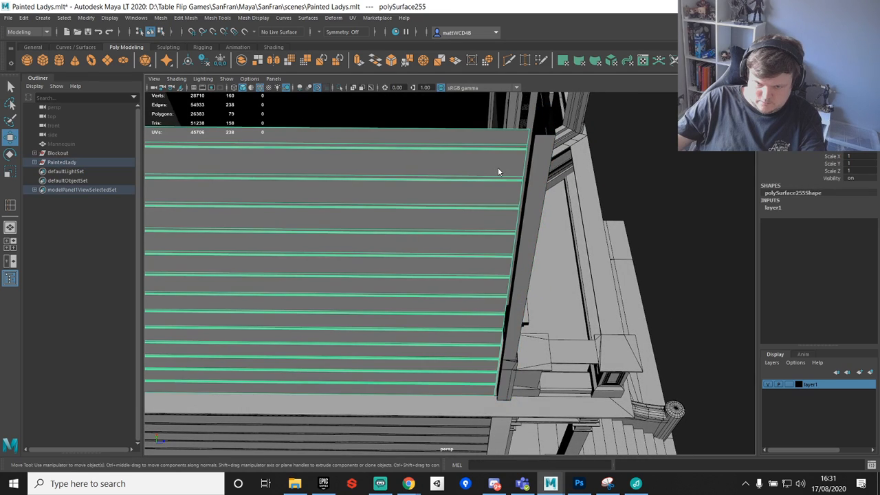
right_drag(498, 167, 466, 165)
drag(484, 122, 582, 457)
key(v)
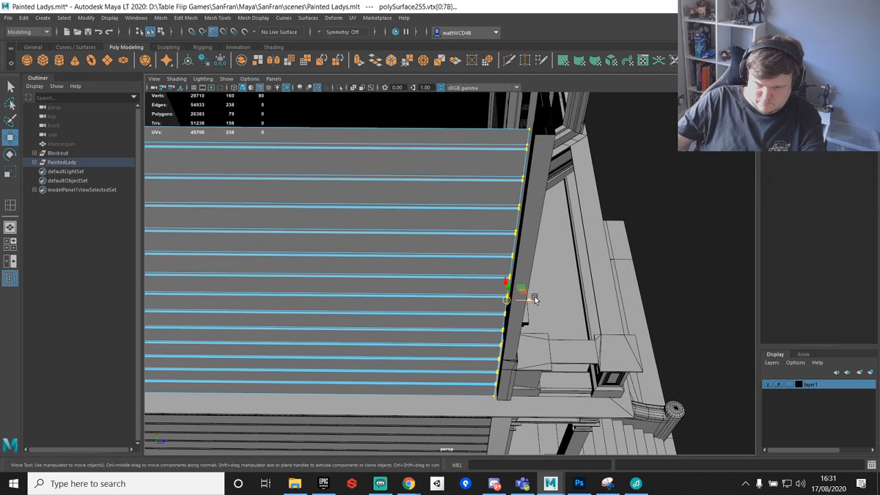
mouse_move(534, 300)
mouse_down()
mouse_move(531, 140)
mouse_move(541, 299)
mouse_up()
Step: Move the outer end vertices of the upper front wall siding inward behind the corner board and return to object selection
alt+drag(484, 229, 447, 227)
click(396, 276)
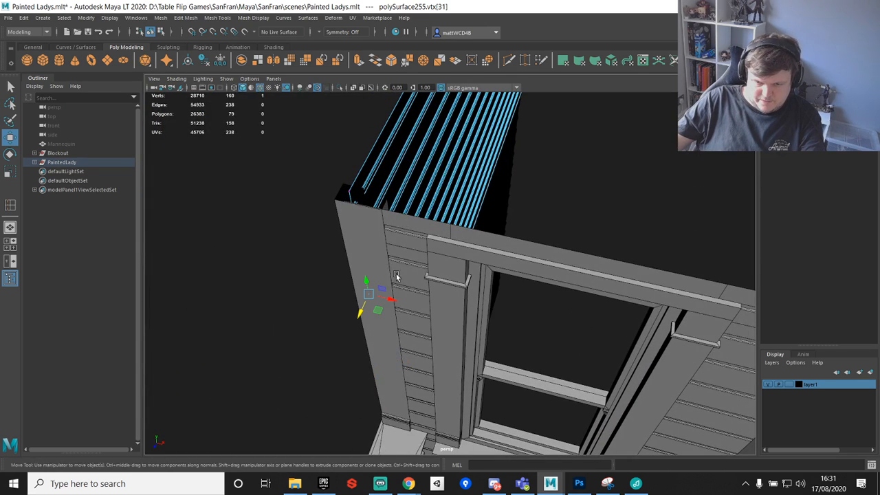
right_drag(402, 234, 373, 236)
click(404, 236)
alt+drag(377, 254, 349, 236)
alt+middle_drag(350, 236, 391, 249)
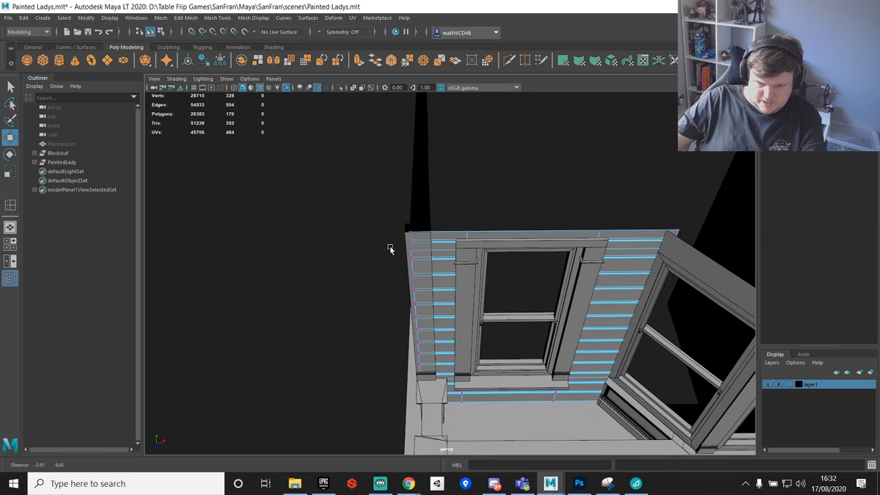
drag(383, 177, 461, 412)
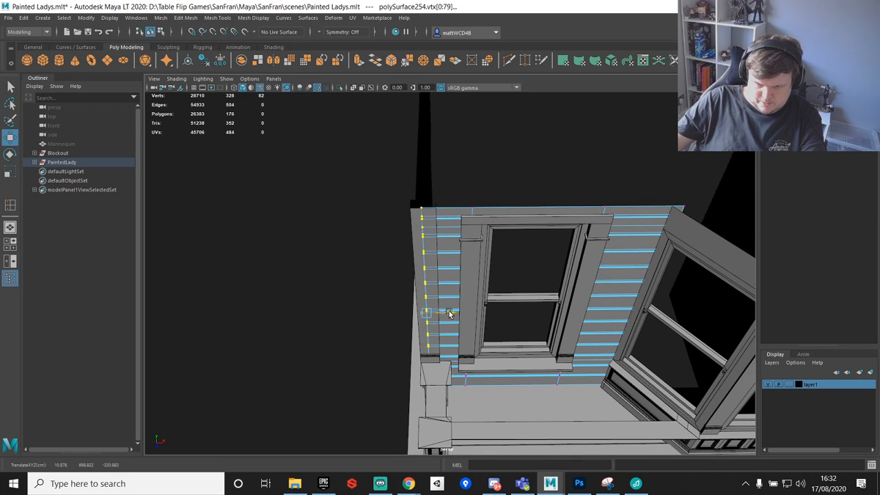
drag(449, 312, 450, 313)
right_drag(442, 215, 486, 161)
click(487, 161)
scroll(588, 371, down, 5)
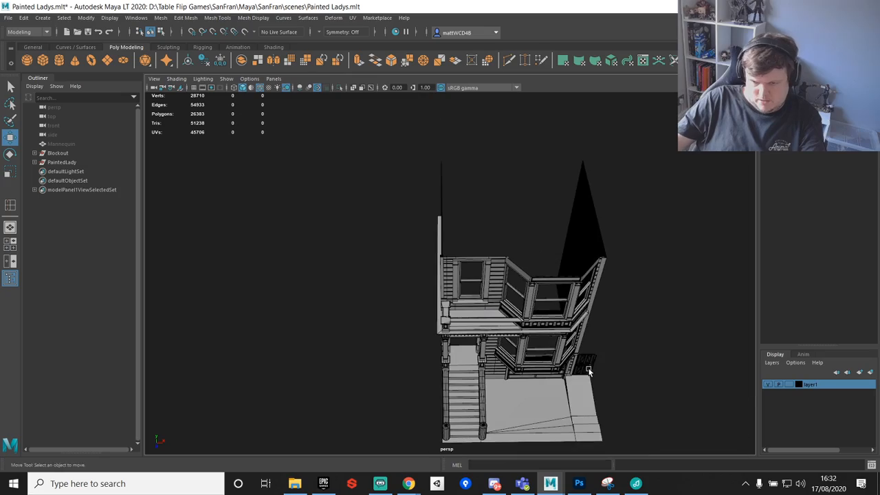
alt+drag(589, 371, 510, 294)
scroll(528, 294, up, 8)
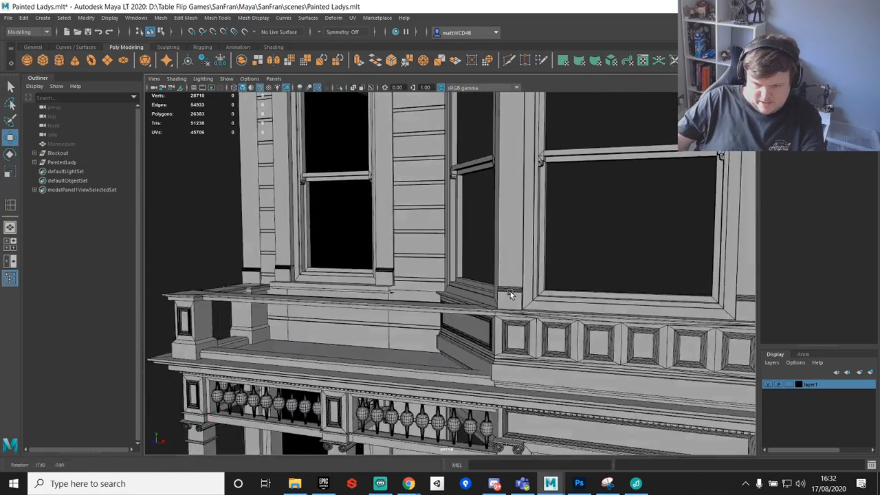
scroll(510, 294, down, 8)
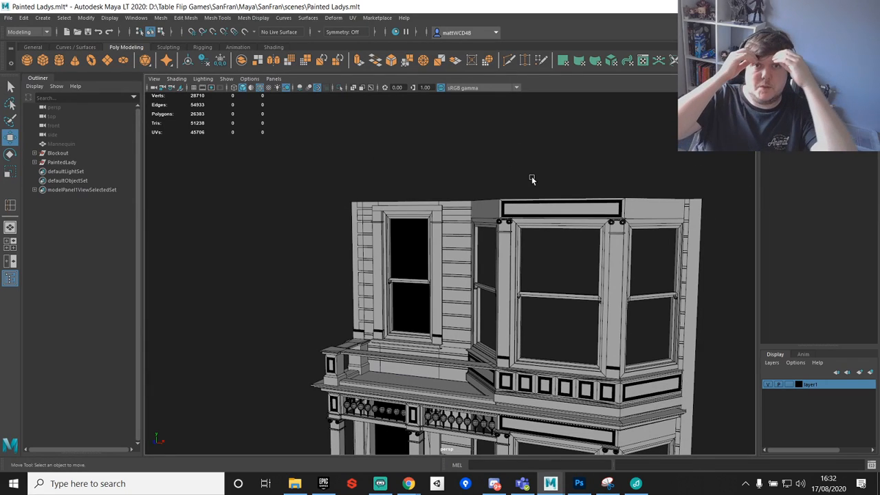